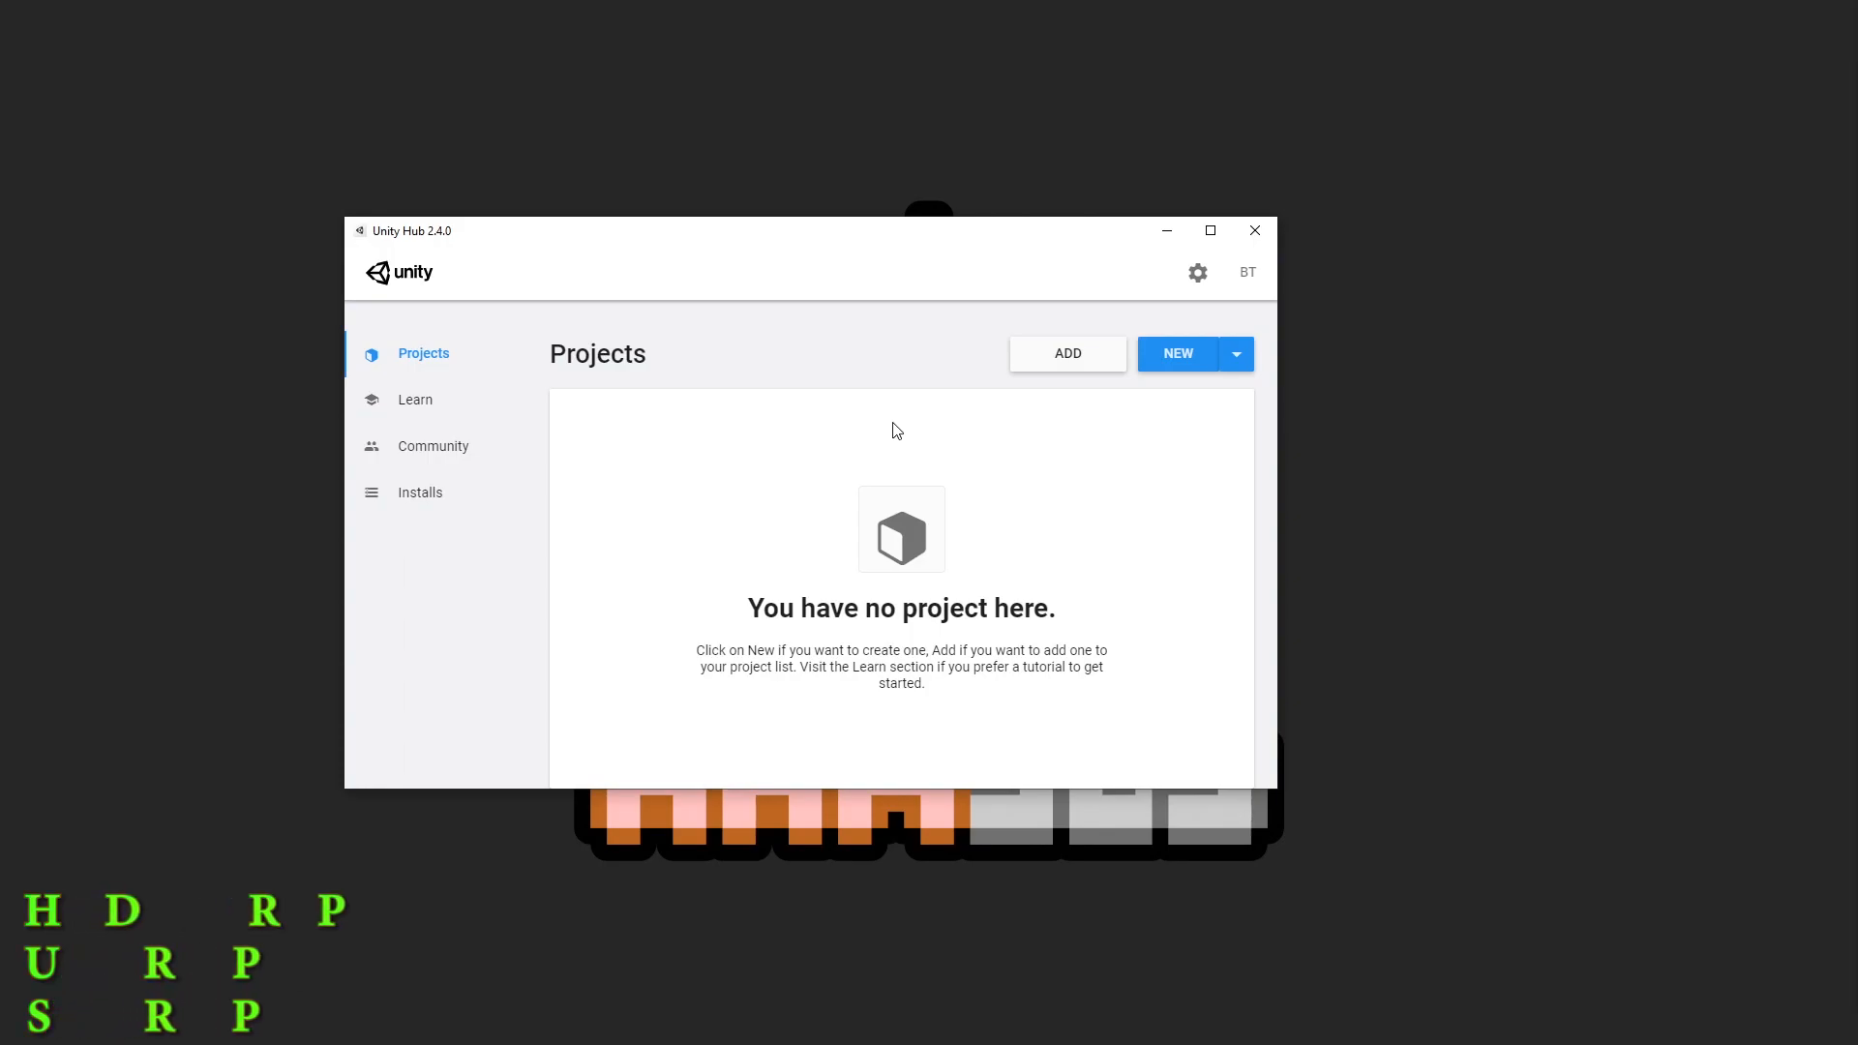
# Create a new project named Omen Smokescreen from the High Definition RP template
pyautogui.click(1181, 352)
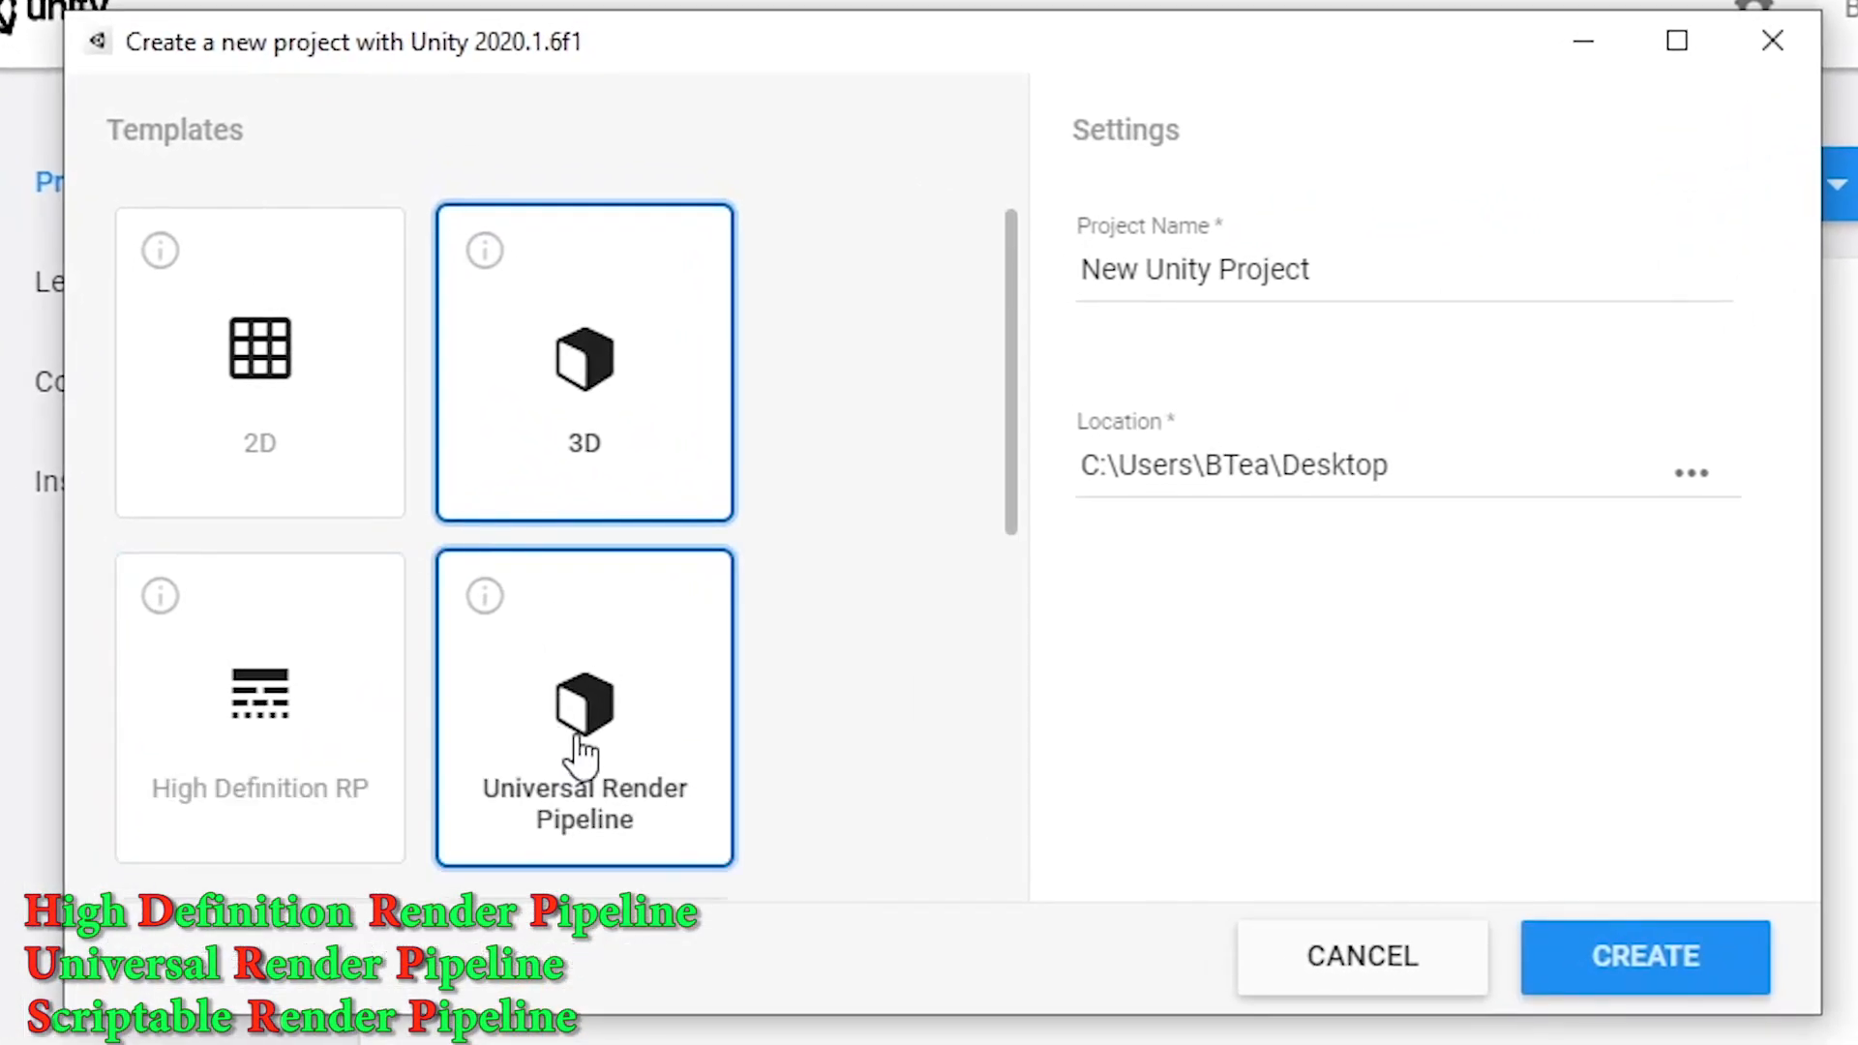
pyautogui.click(308, 750)
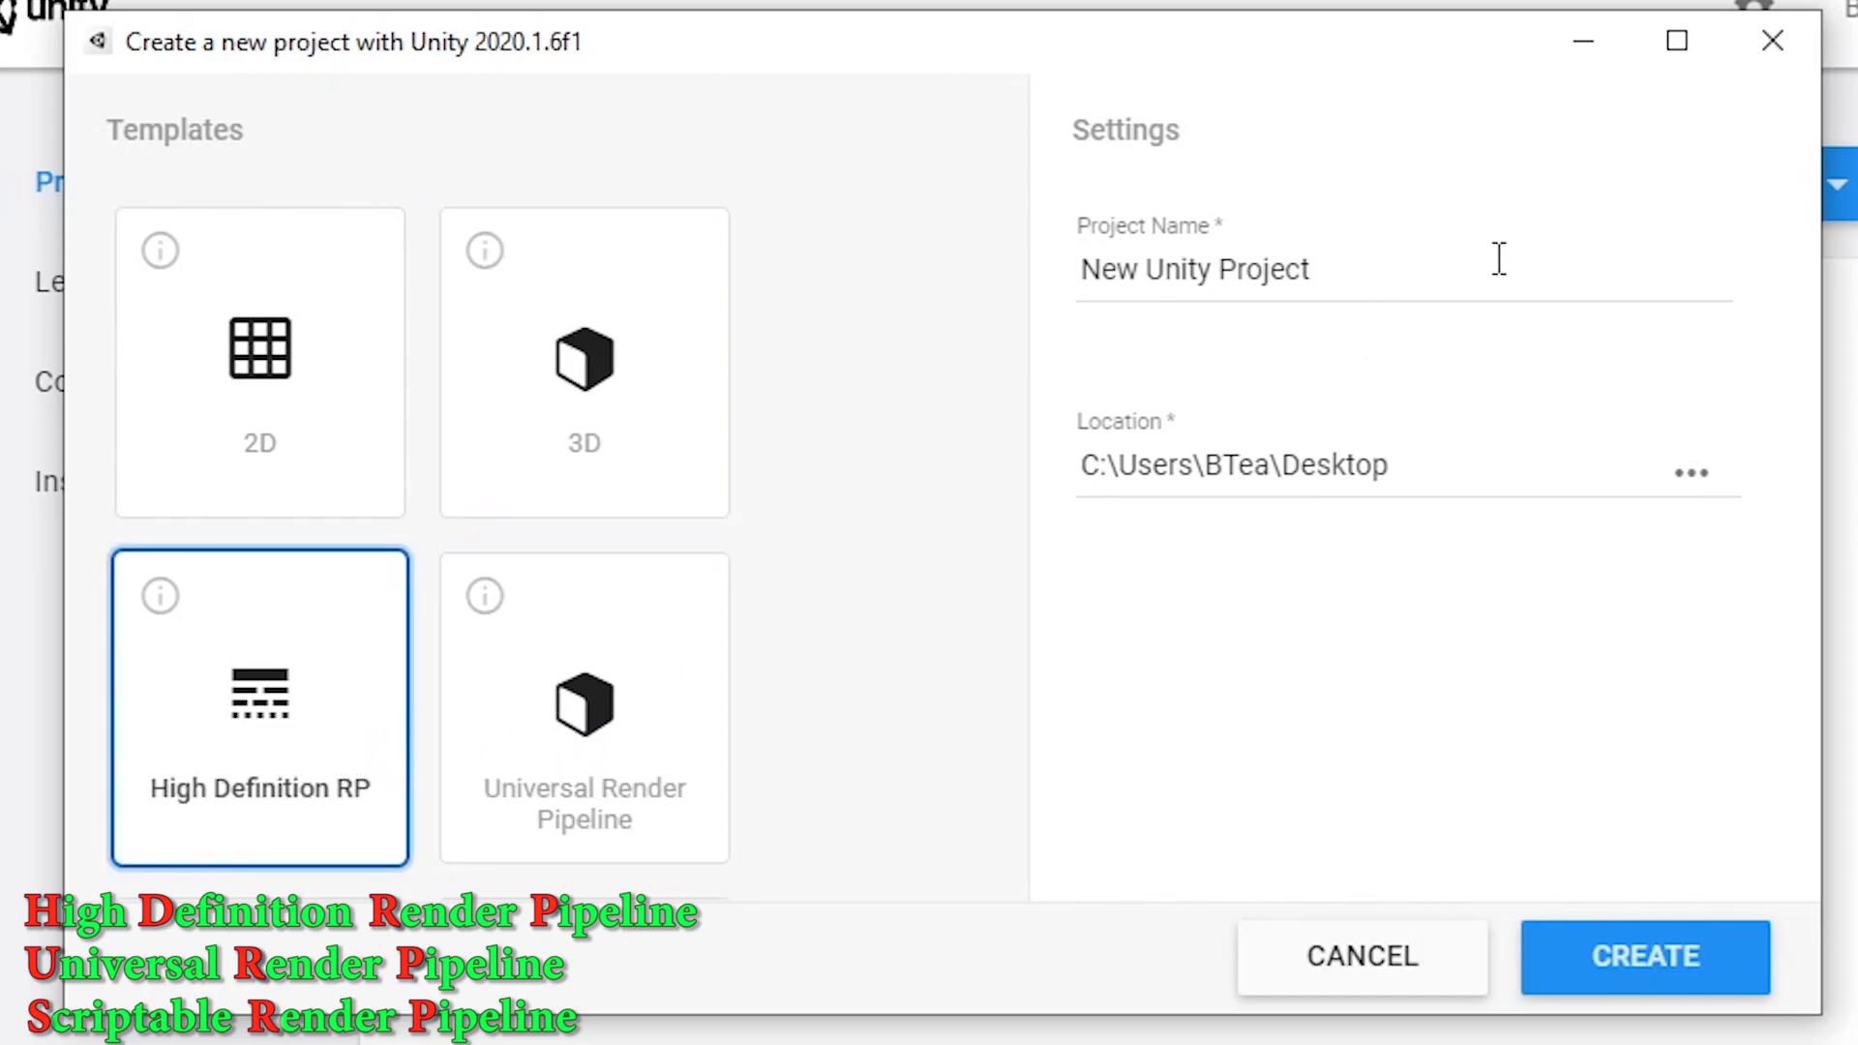
pyautogui.moveTo(1548, 257); pyautogui.dragTo(896, 248)
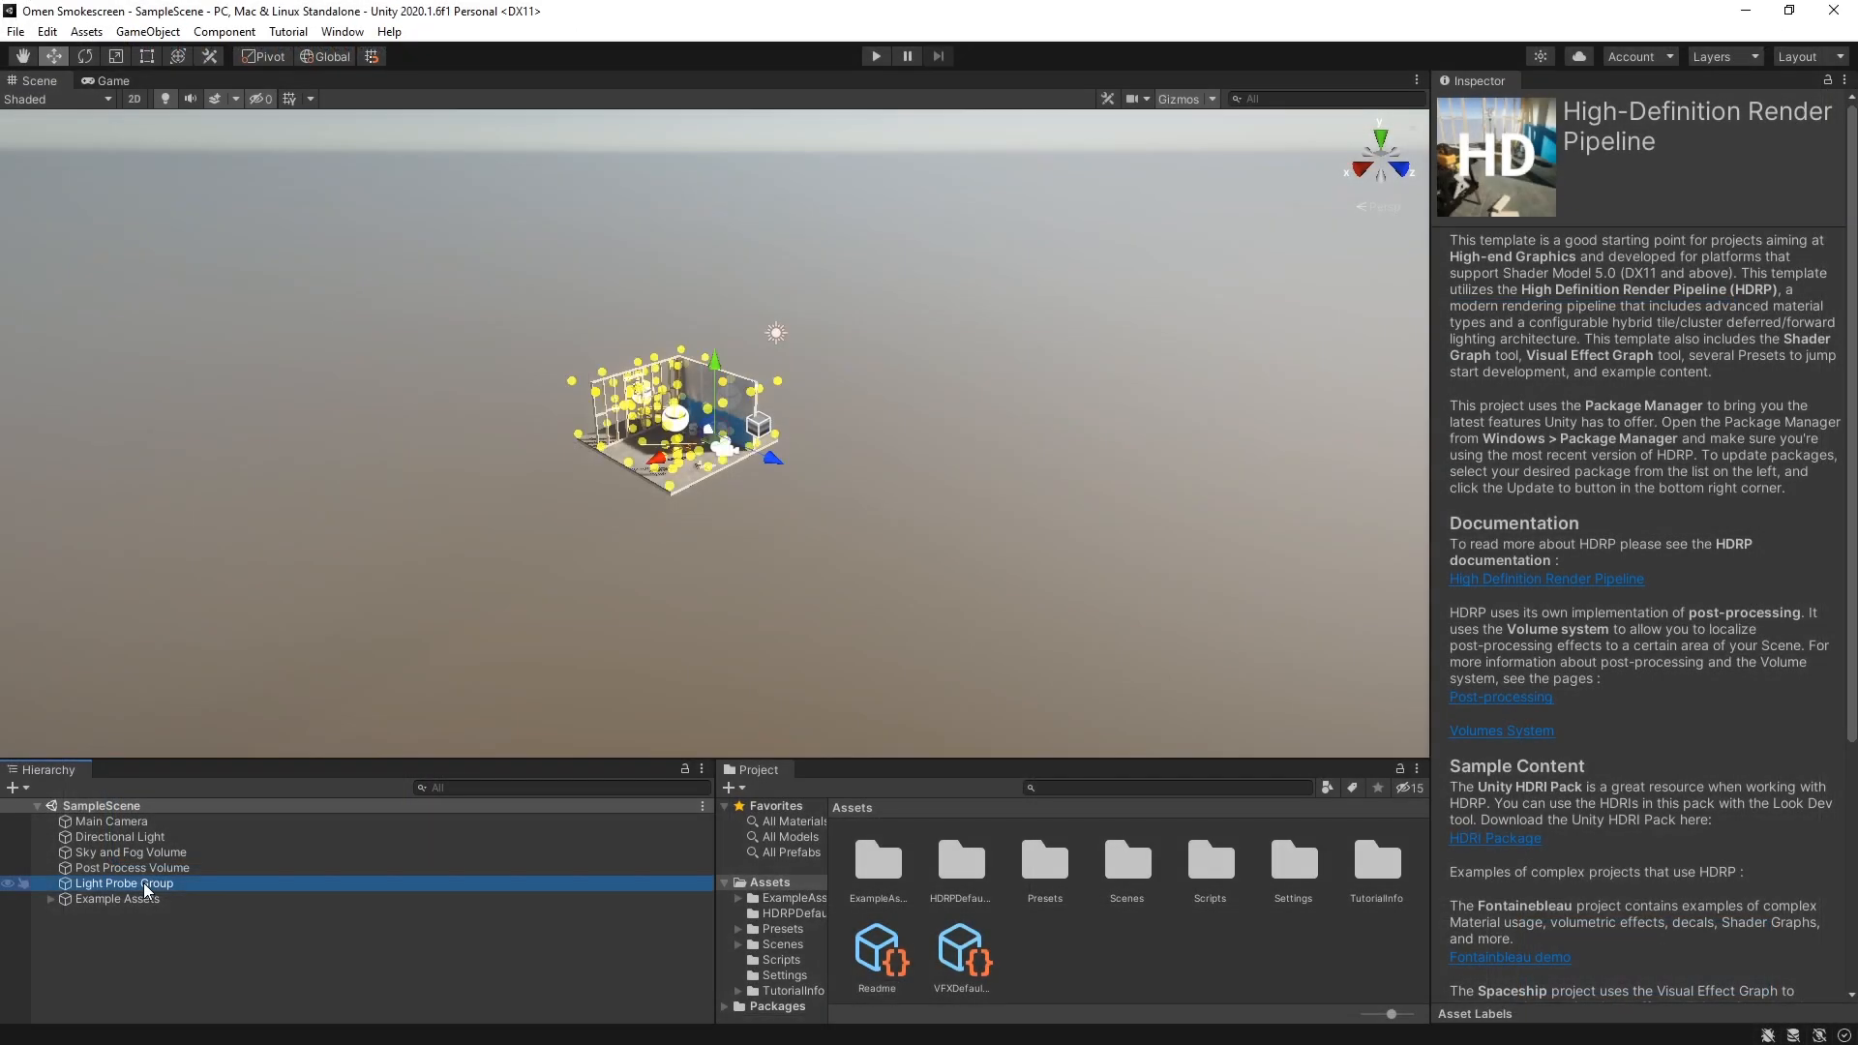
# Delete the Light Probe Group and Example Assets objects from the scene and disable the Sky and Fog Volume
pyautogui.keyDown('shift'); pyautogui.click(139, 900); pyautogui.keyUp('shift')
pyautogui.press('Delete')
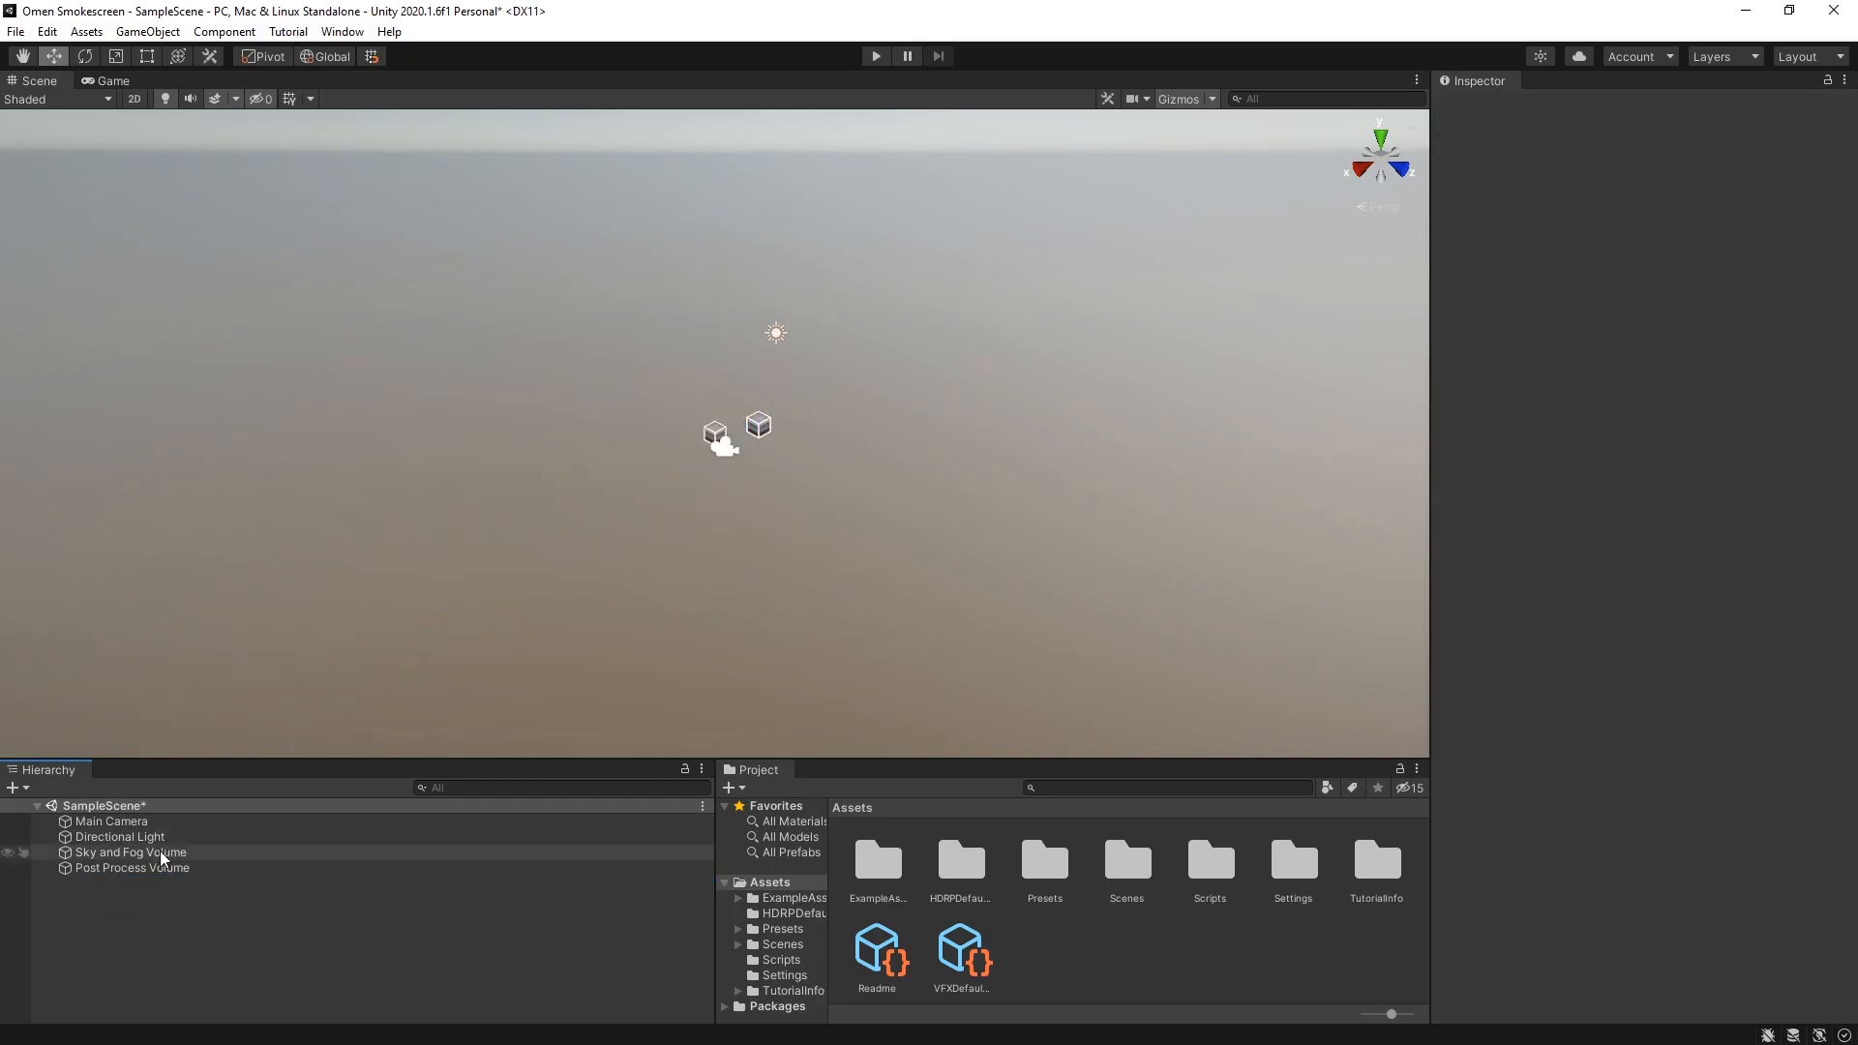
pyautogui.click(166, 854)
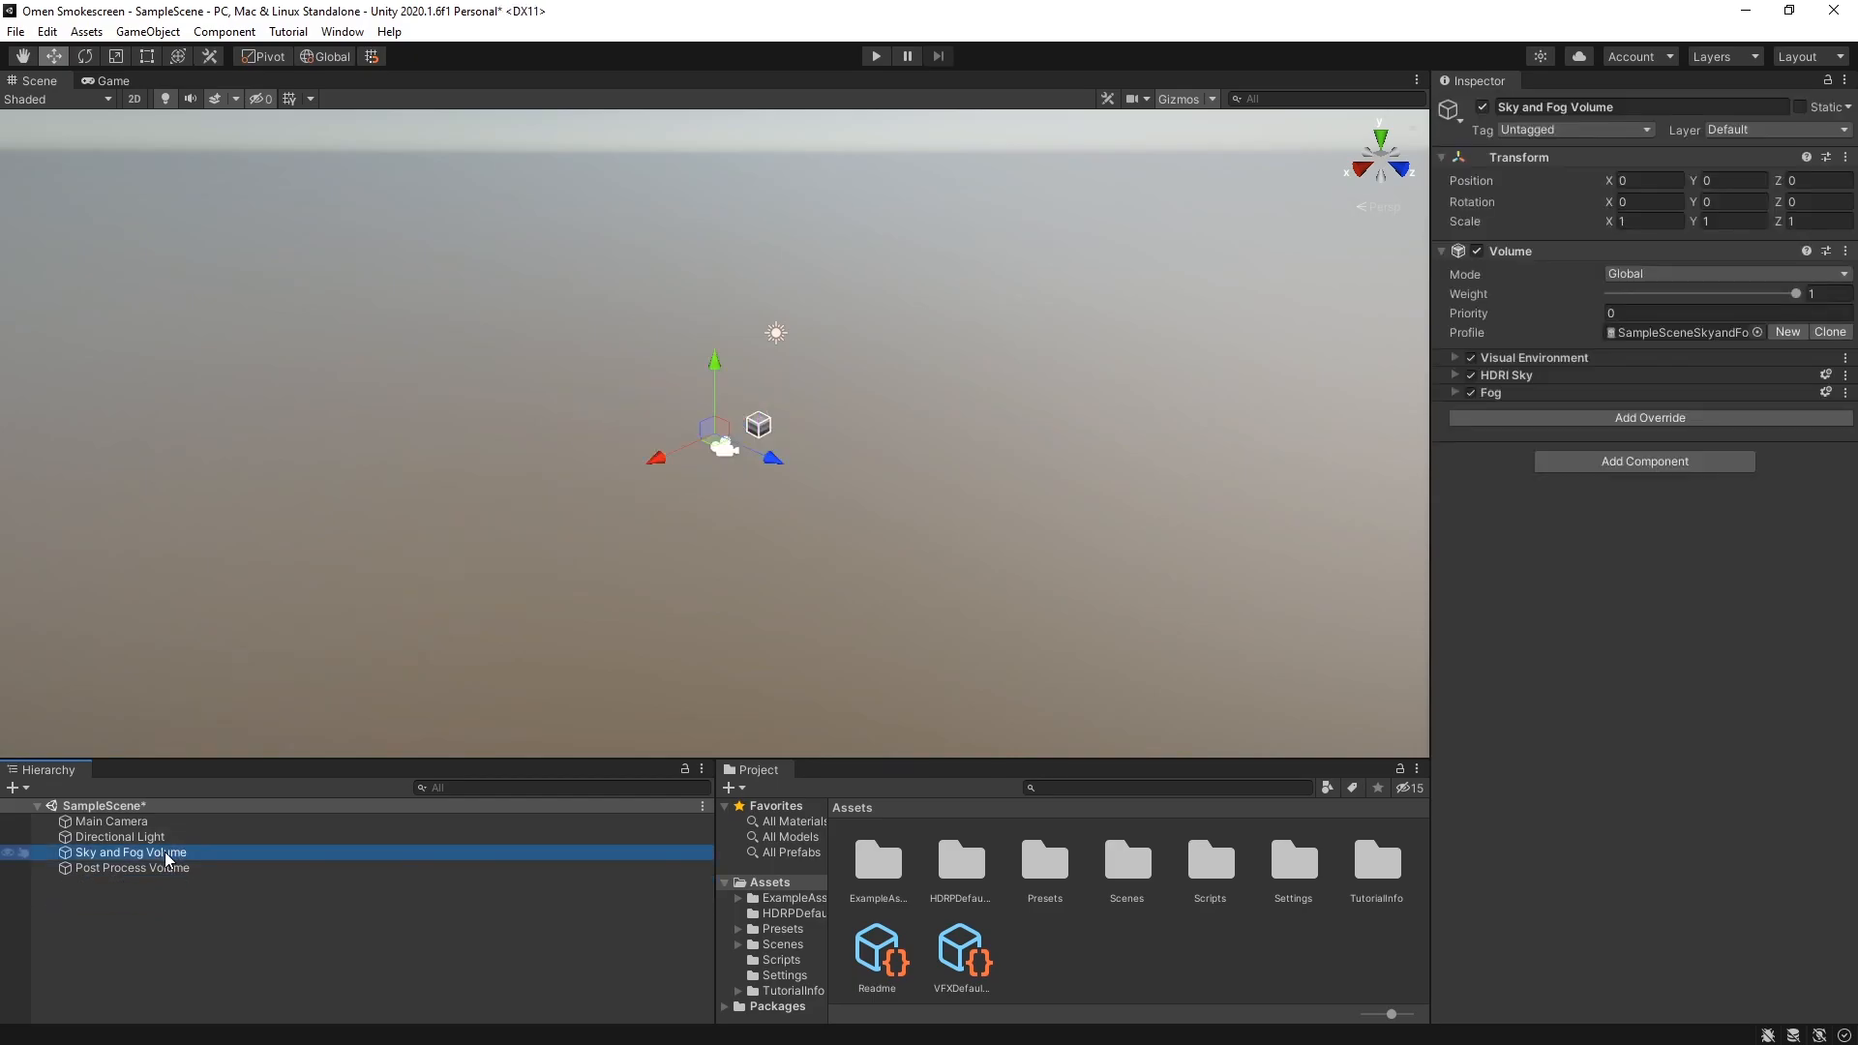
pyautogui.click(1483, 107)
# Hide the volume, camera and light gizmo icons in the Scene view
pyautogui.click(1212, 98)
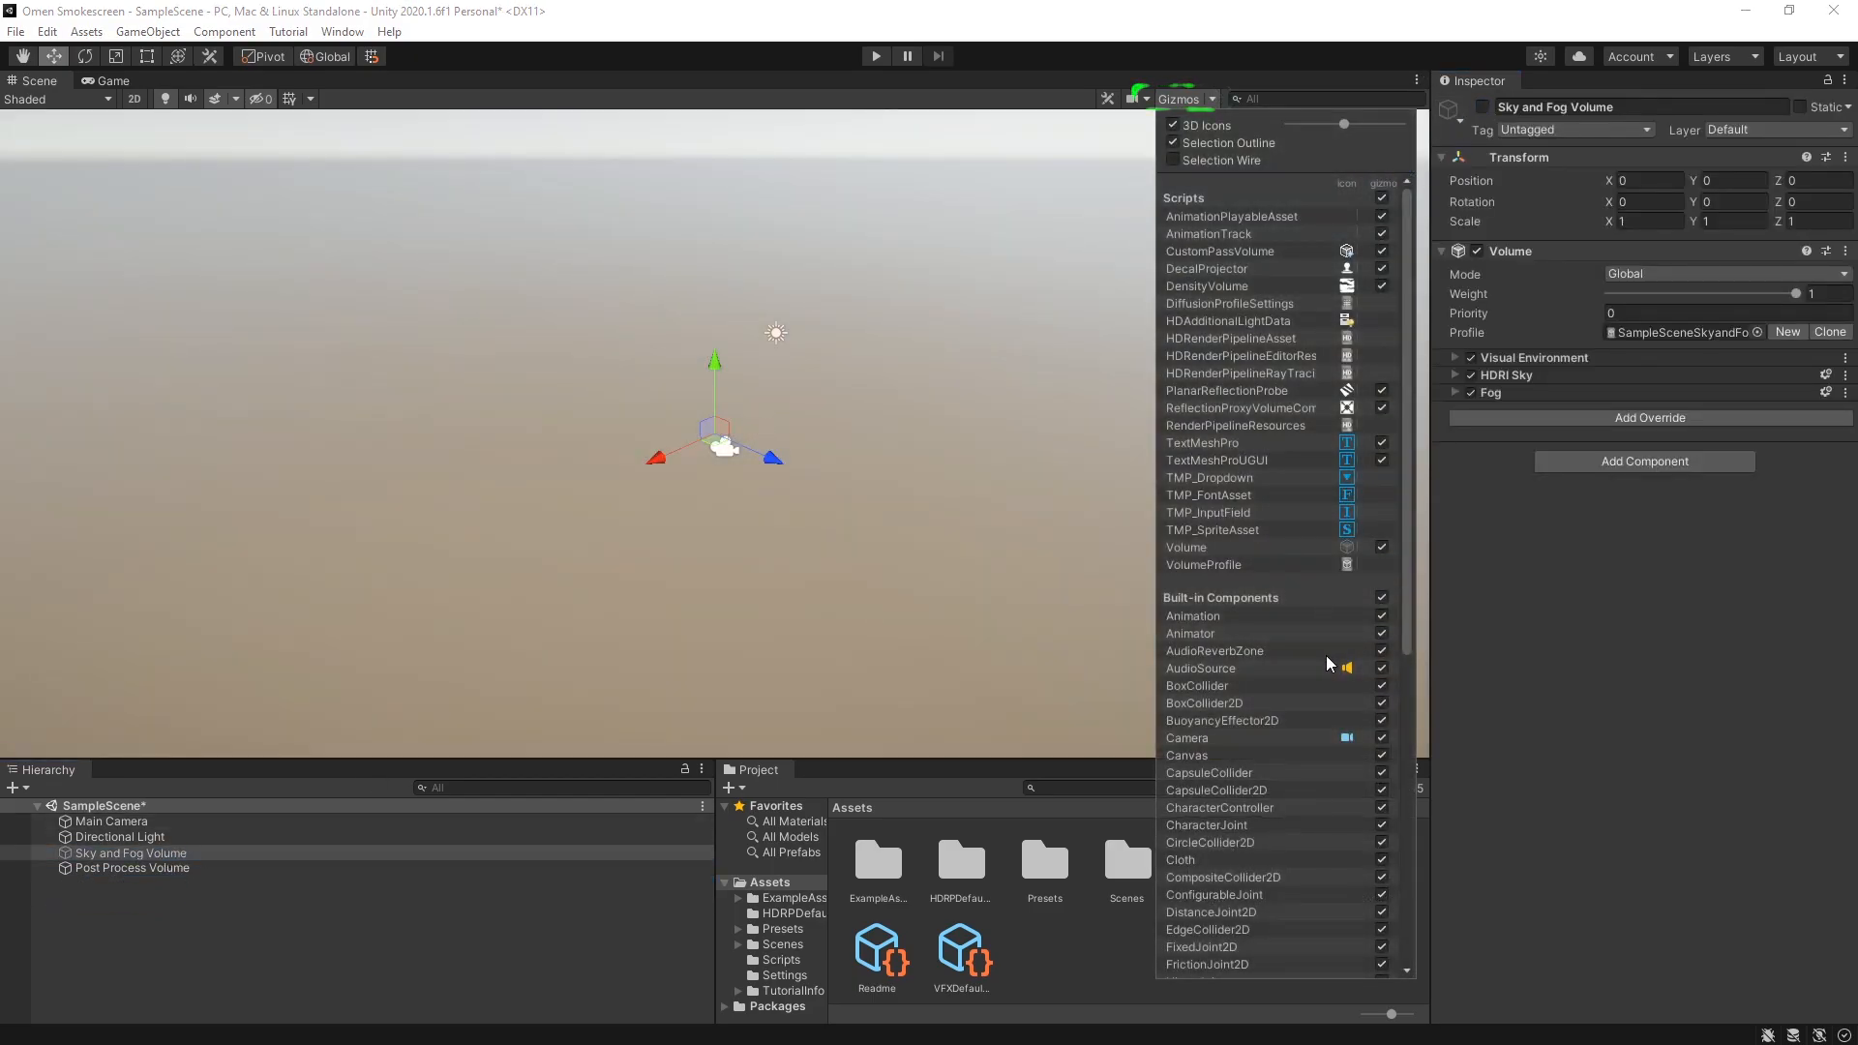
pyautogui.scroll(-4, 1347, 755)
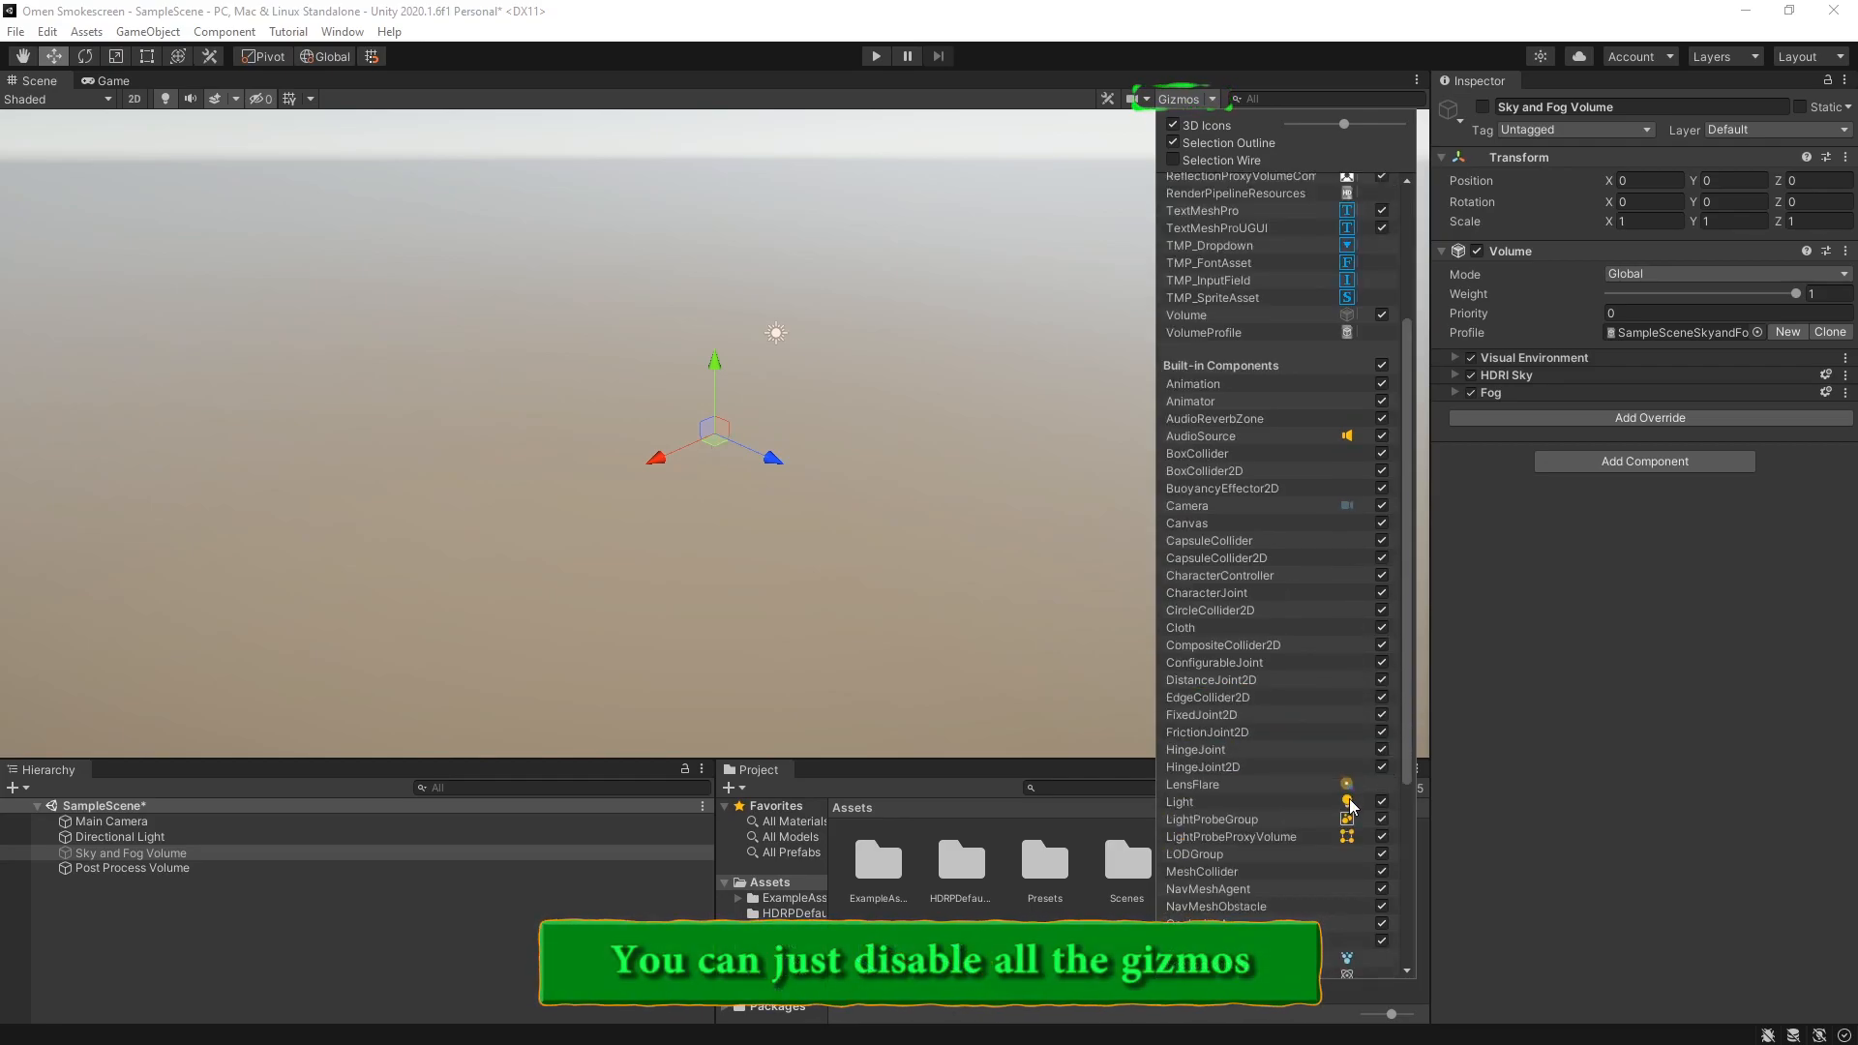
pyautogui.scroll(2, 1344, 717)
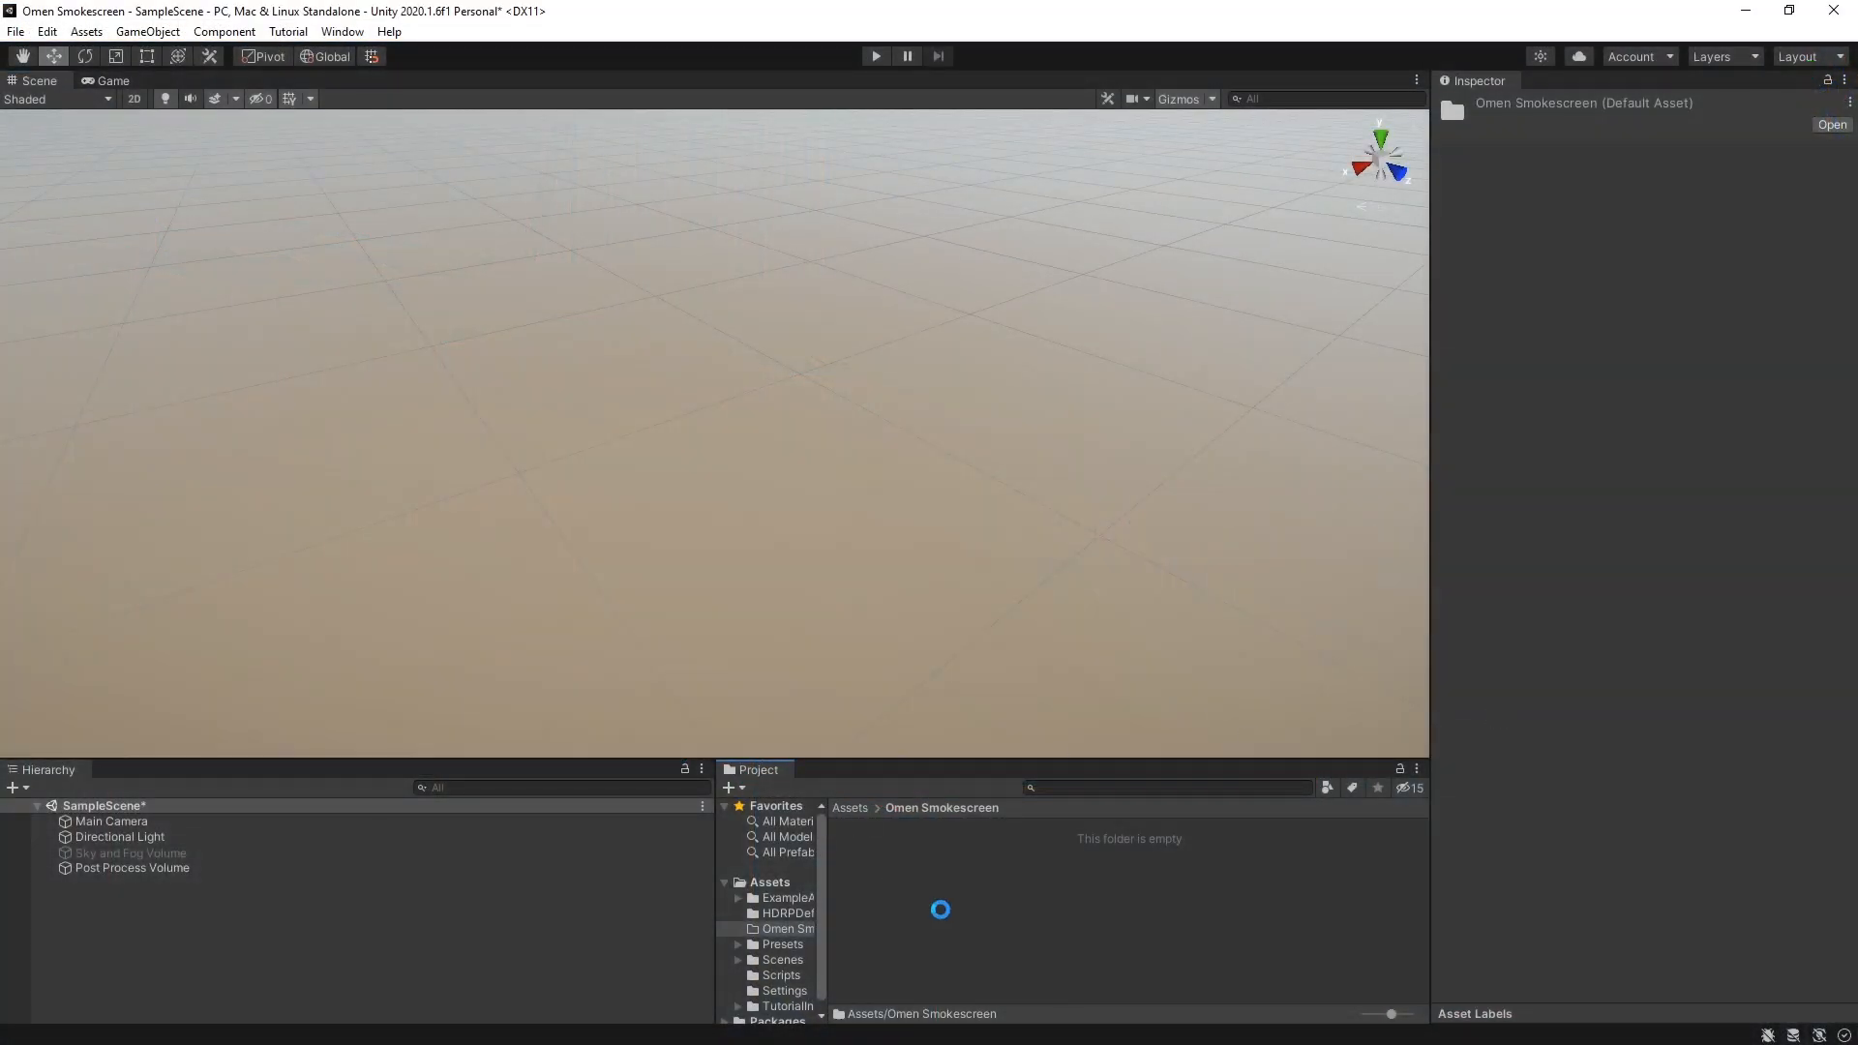
# Create a material named Ascent in the Omen Smokescreen folder
pyautogui.rightClick(1088, 896)
pyautogui.moveTo(1137, 387)
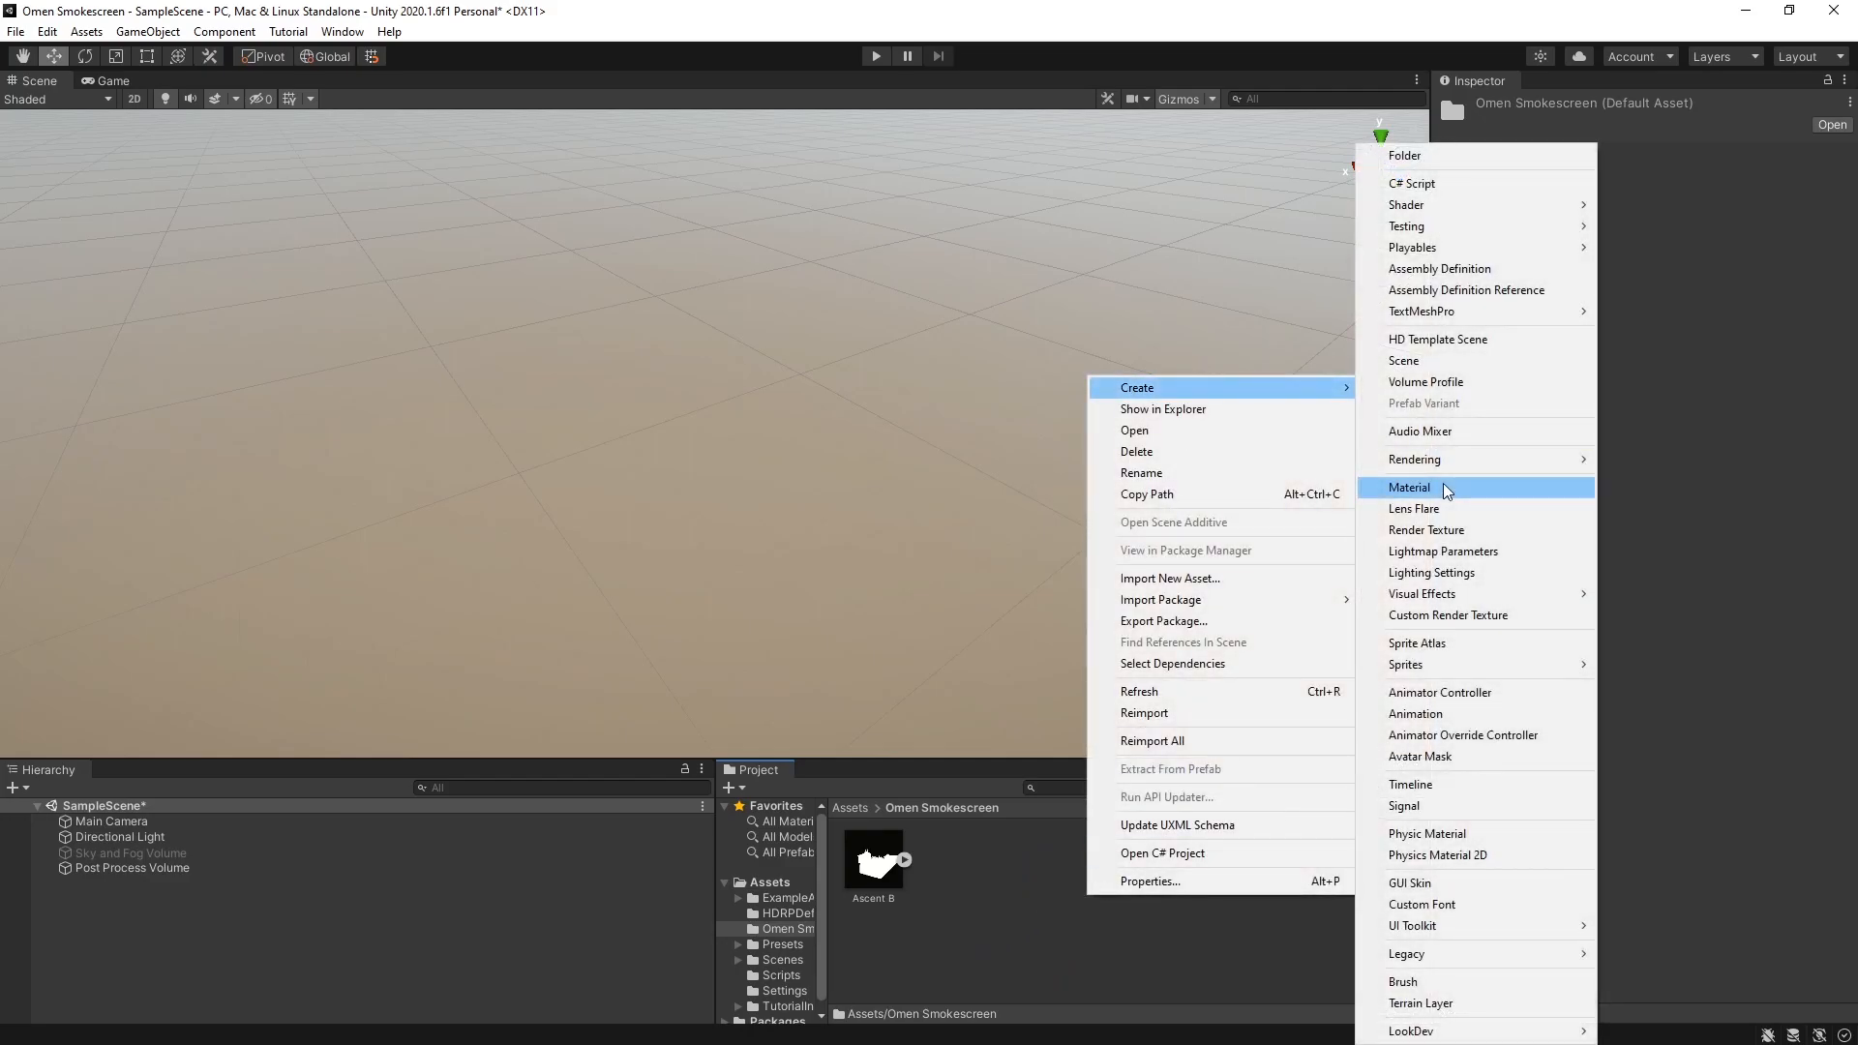
pyautogui.click(1447, 489)
pyautogui.write('A')
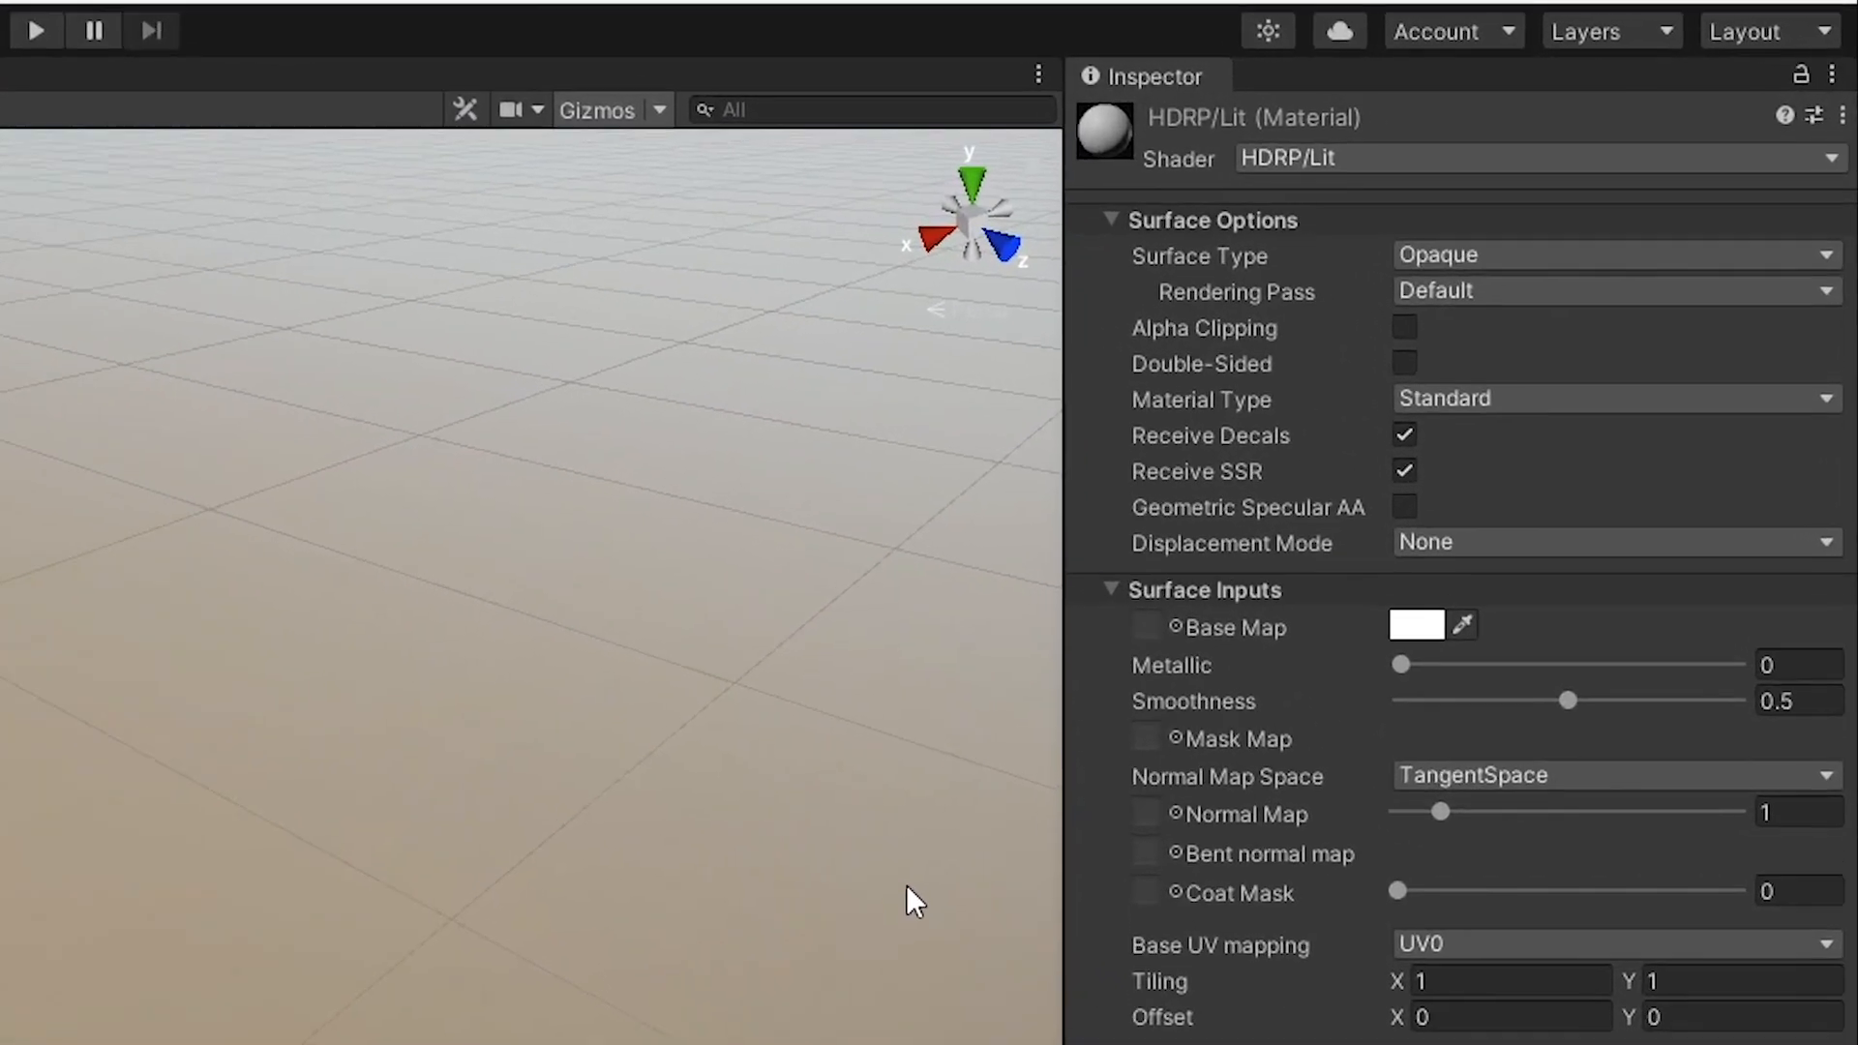
# Give the Ascent material a cyan-blue base map colour and a surface input value of 0.25
pyautogui.click(1374, 668)
pyautogui.click(1415, 976)
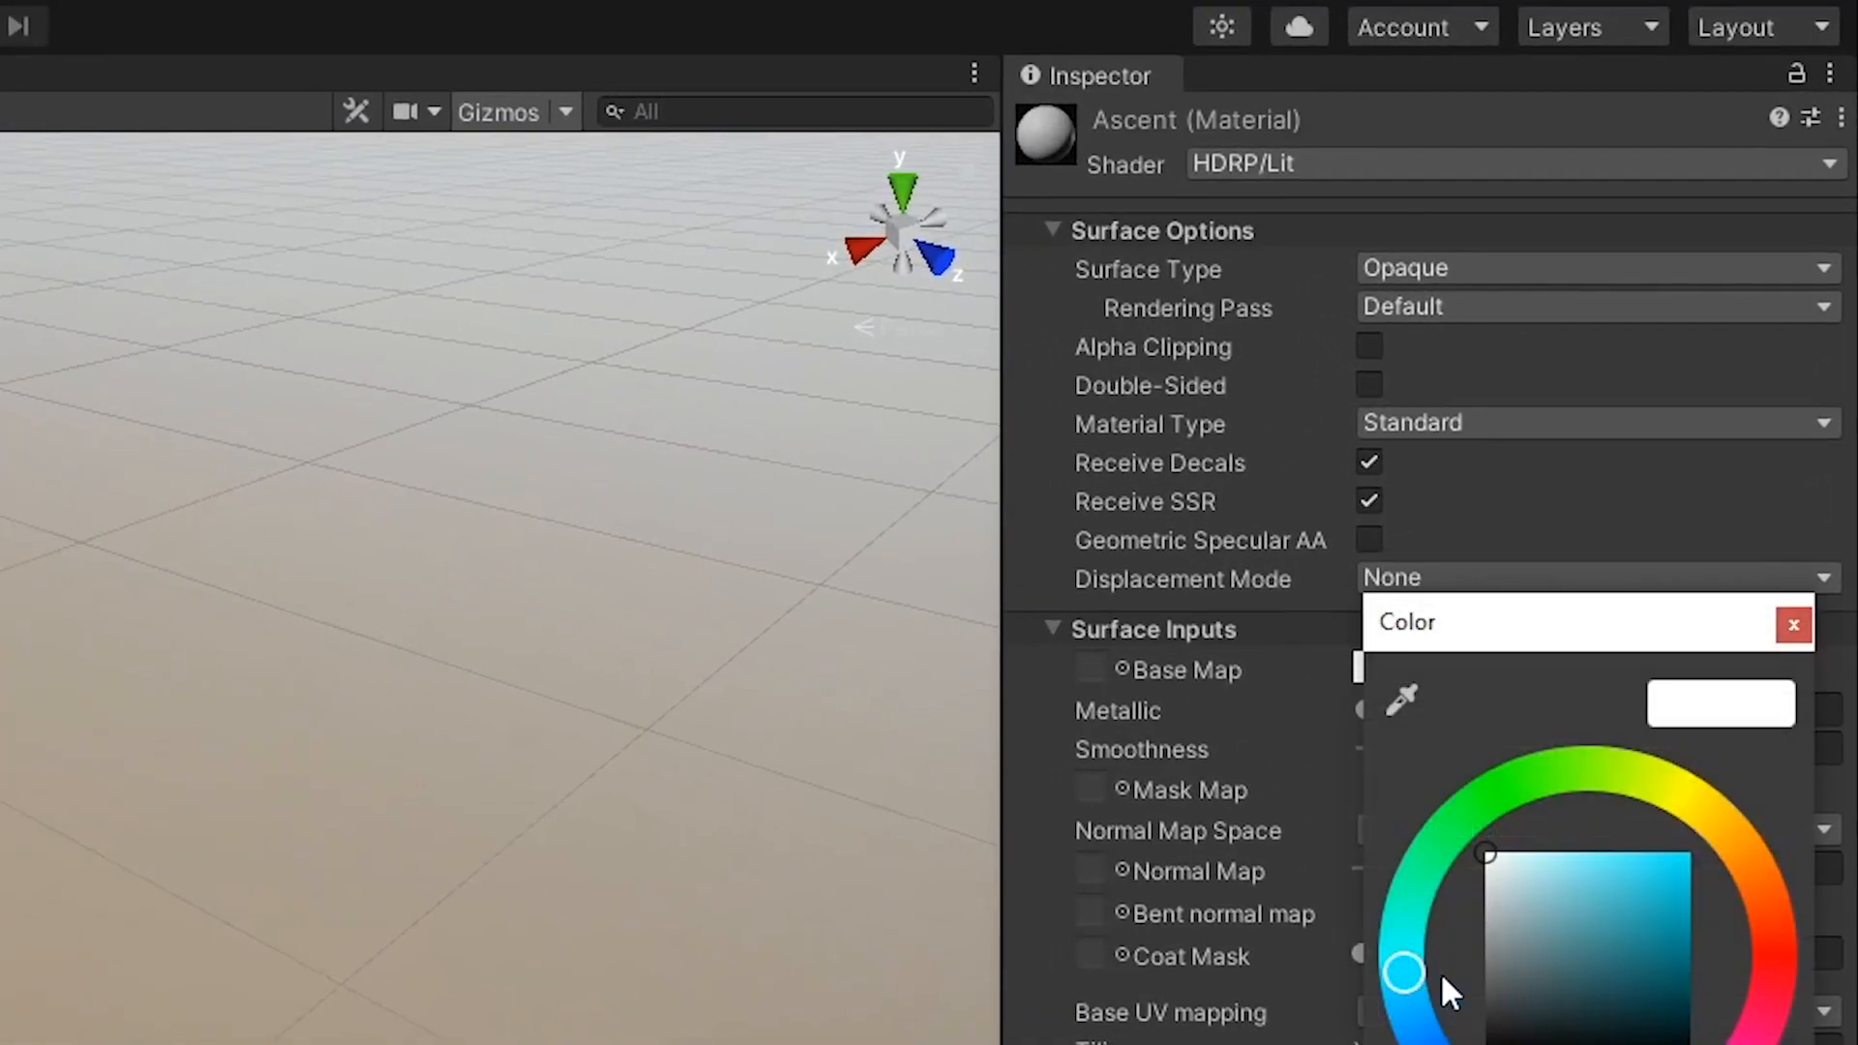
pyautogui.moveTo(1618, 792); pyautogui.dragTo(1615, 789)
pyautogui.press('Return')
pyautogui.write('.25')
pyautogui.press('Return')
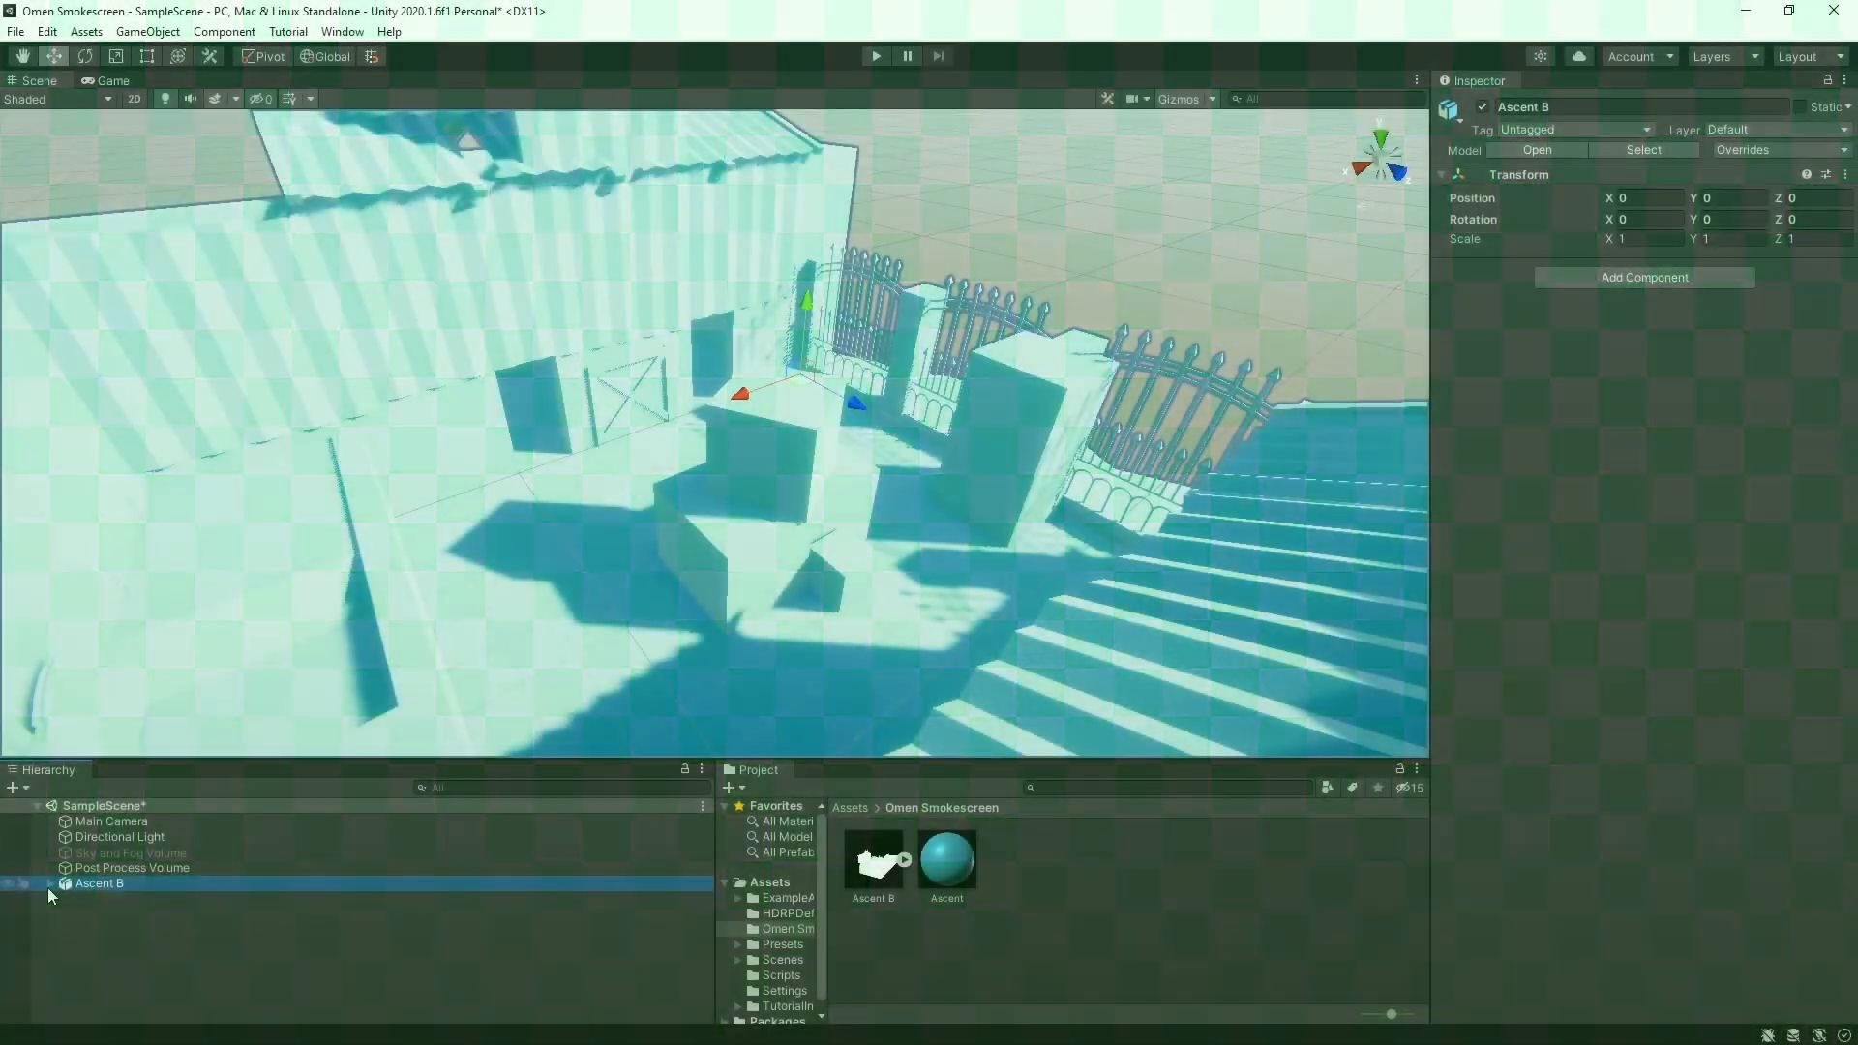
# Hide and show the Boxes child of Ascent B to check which geometry it contains
pyautogui.click(51, 883)
pyautogui.click(106, 915)
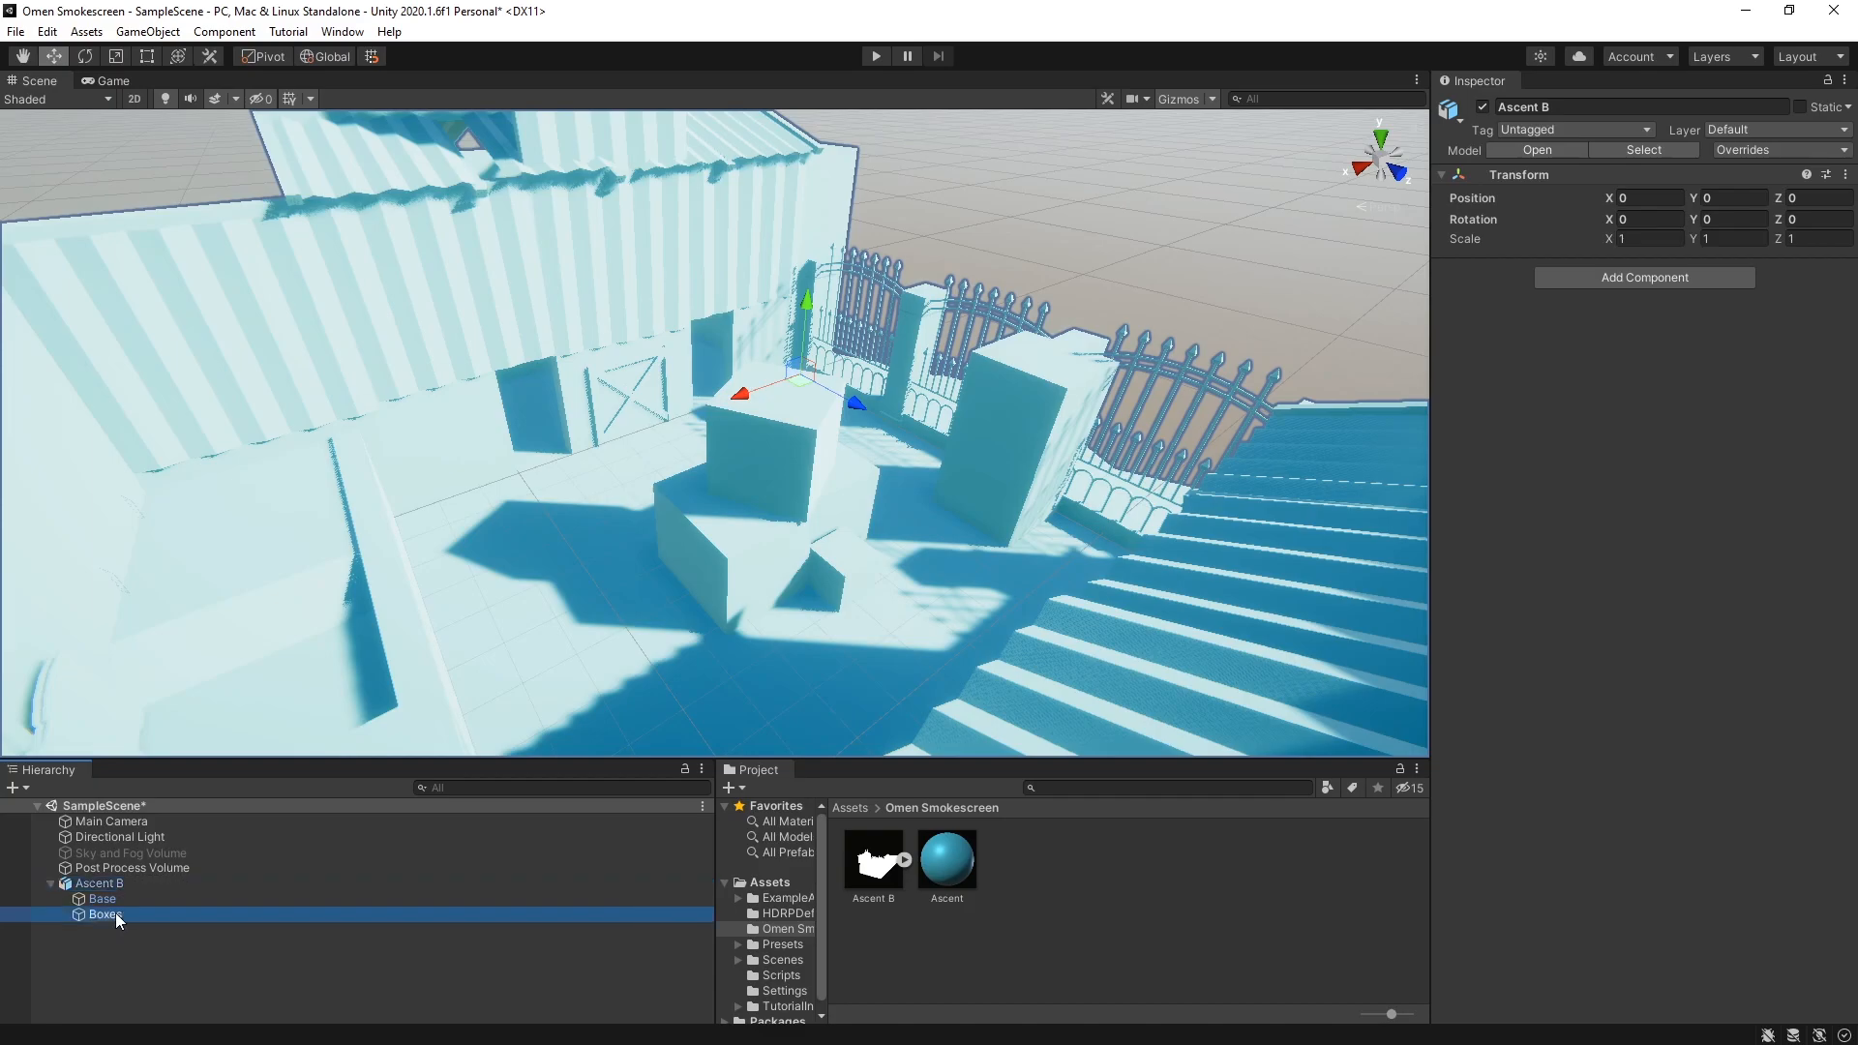
pyautogui.click(1482, 108)
pyautogui.click(1488, 112)
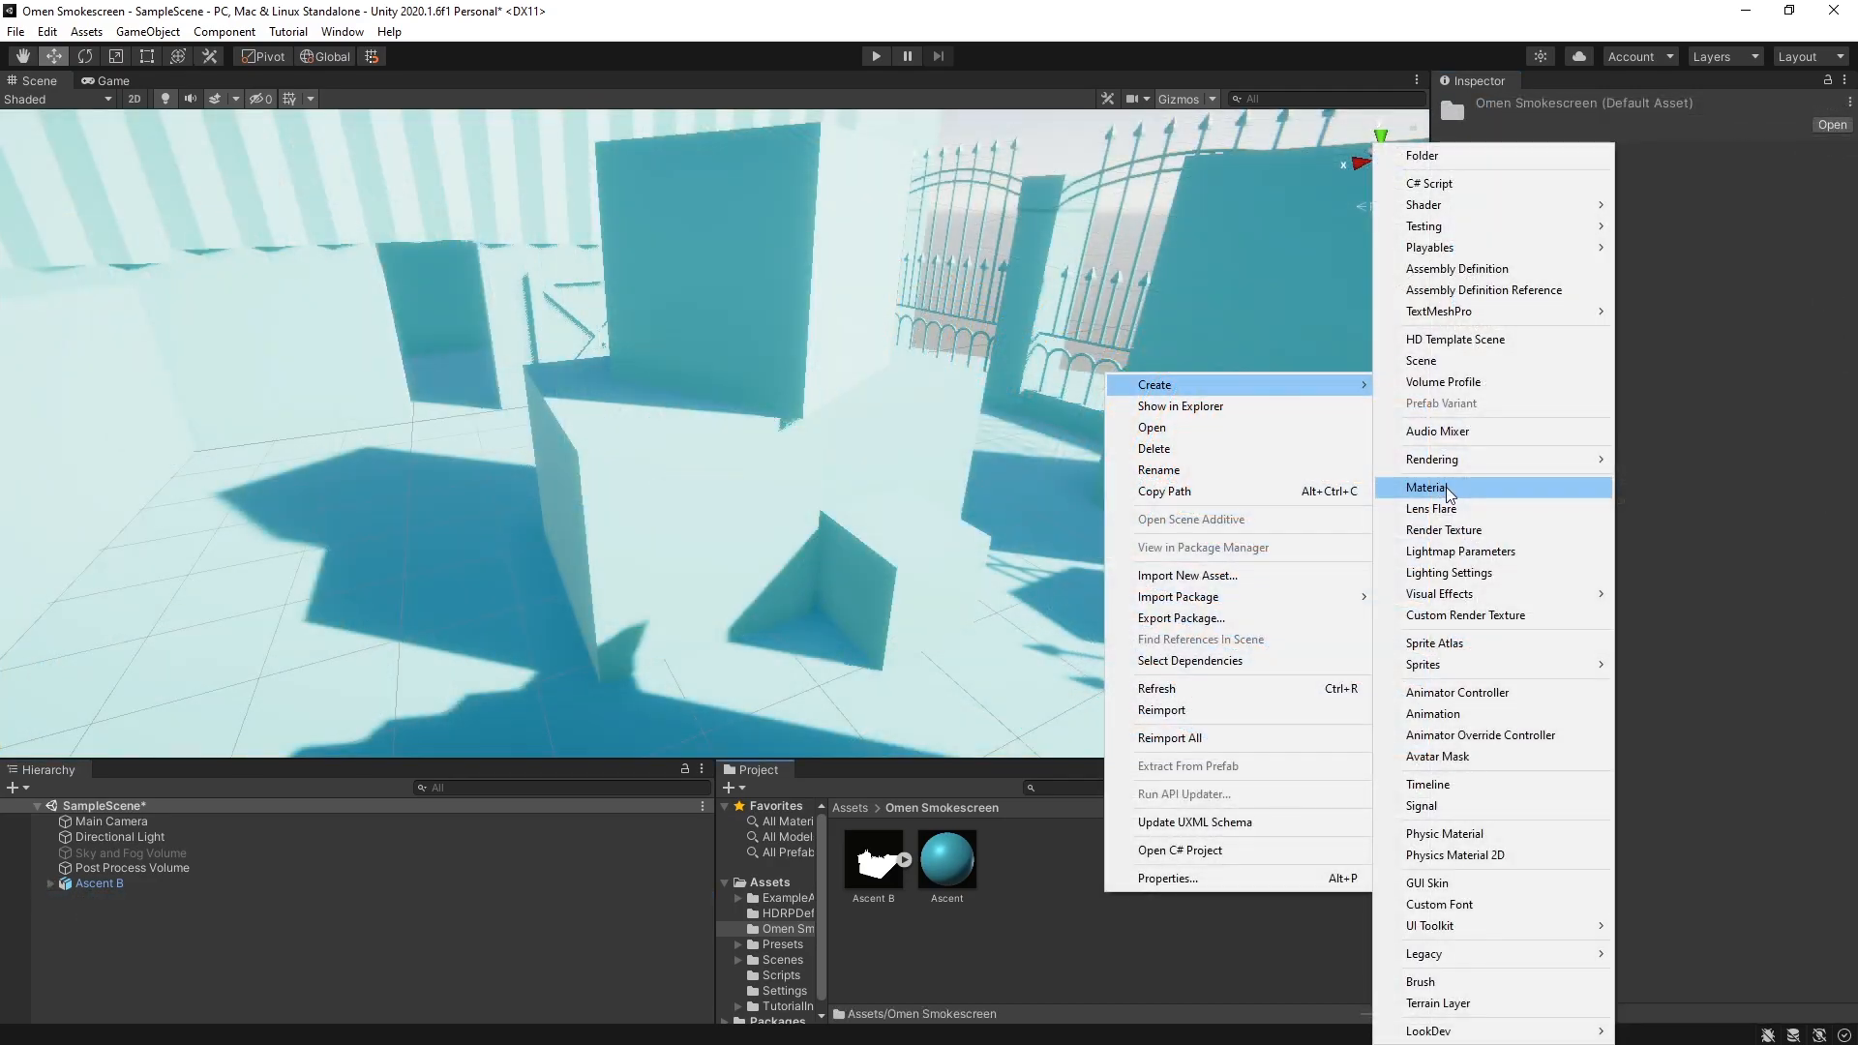
# Create a second material named Boxes in the Omen Smokescreen folder
pyautogui.click(1446, 484)
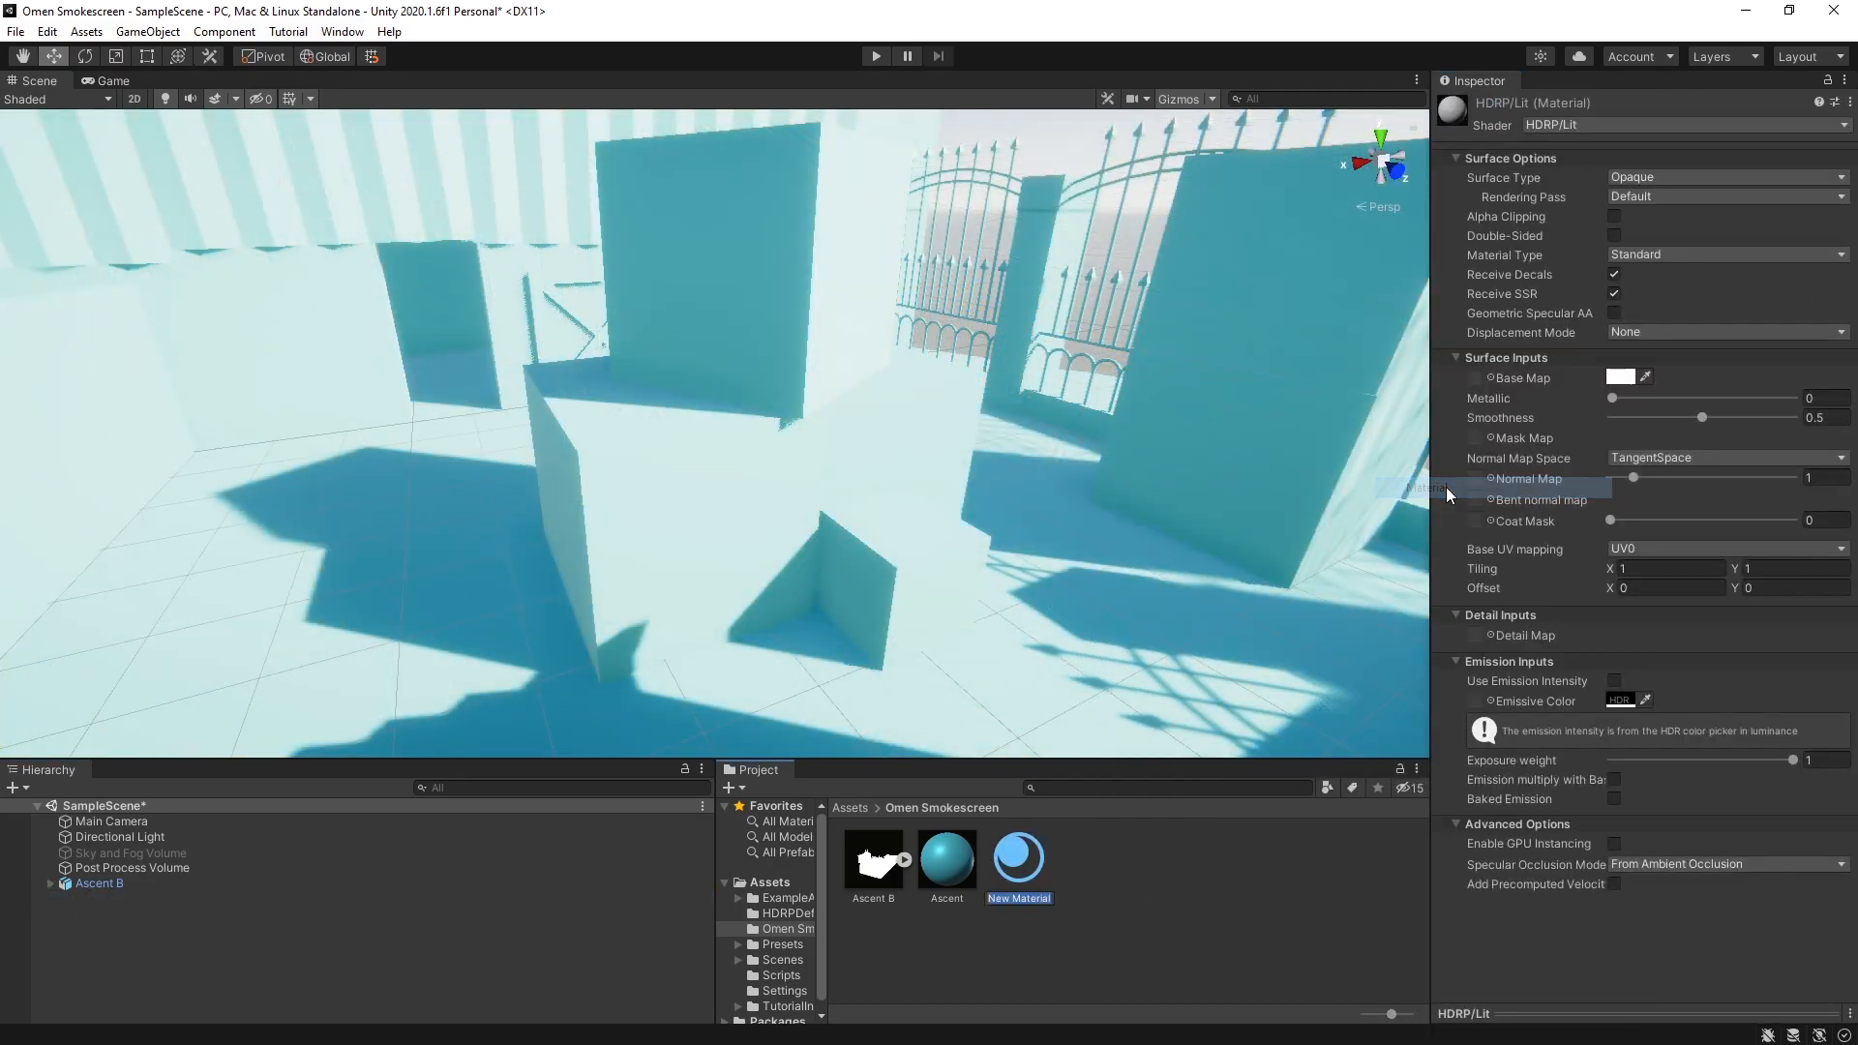
pyautogui.write('Boxes')
pyautogui.press('Return')
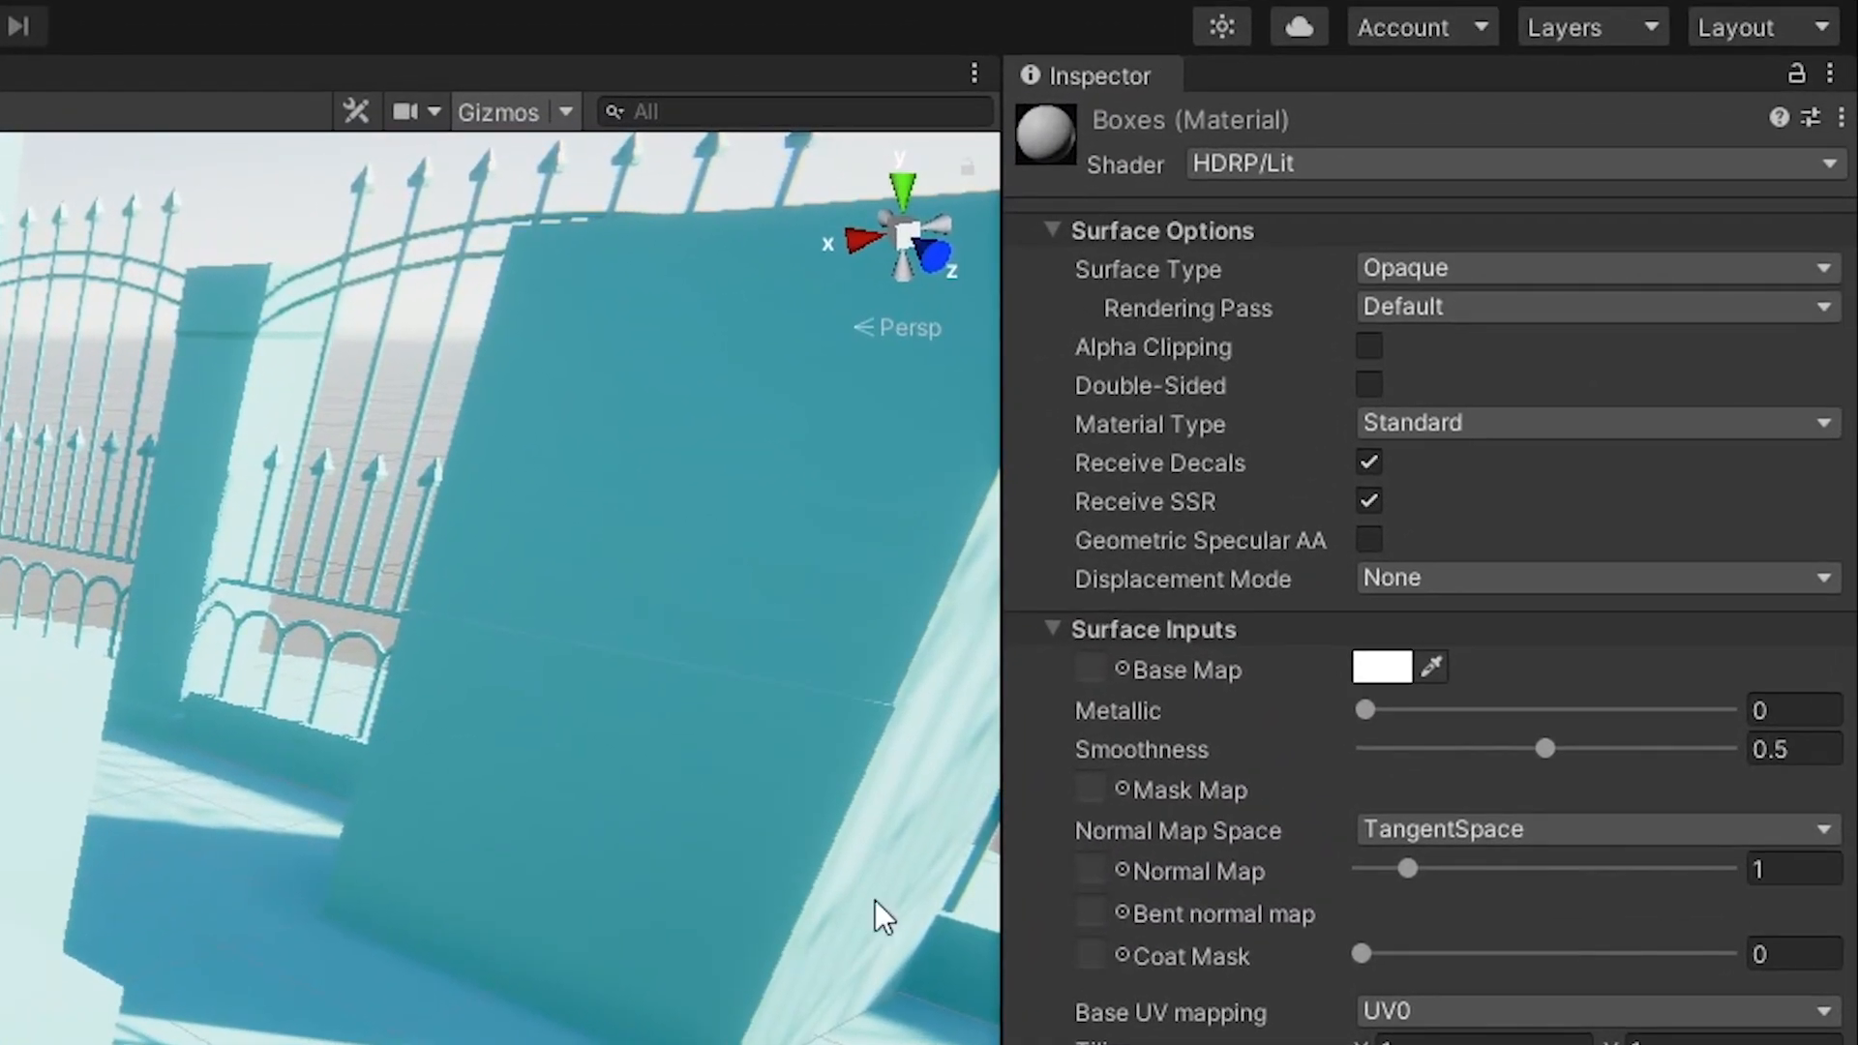
# Set the Boxes material's surface type to Transparent and its base map to a crimson colour with alpha 90
pyautogui.click(1531, 271)
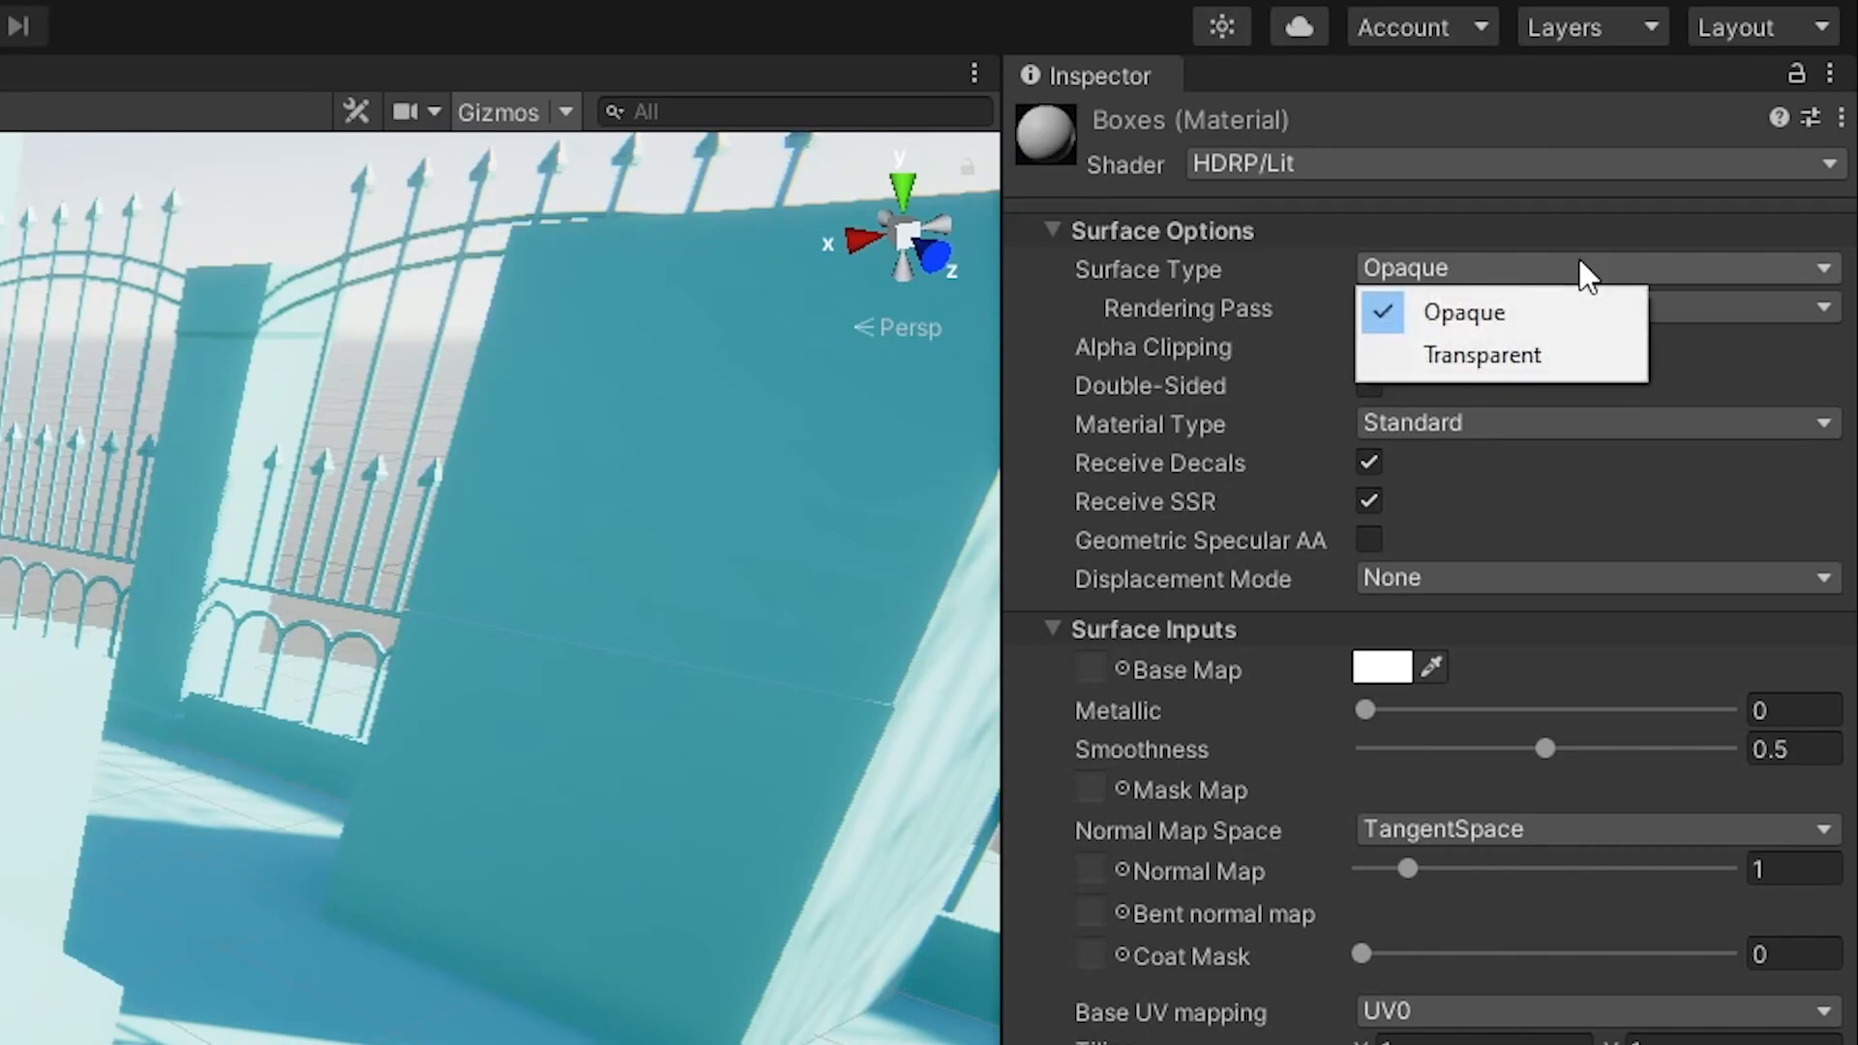
pyautogui.click(1553, 352)
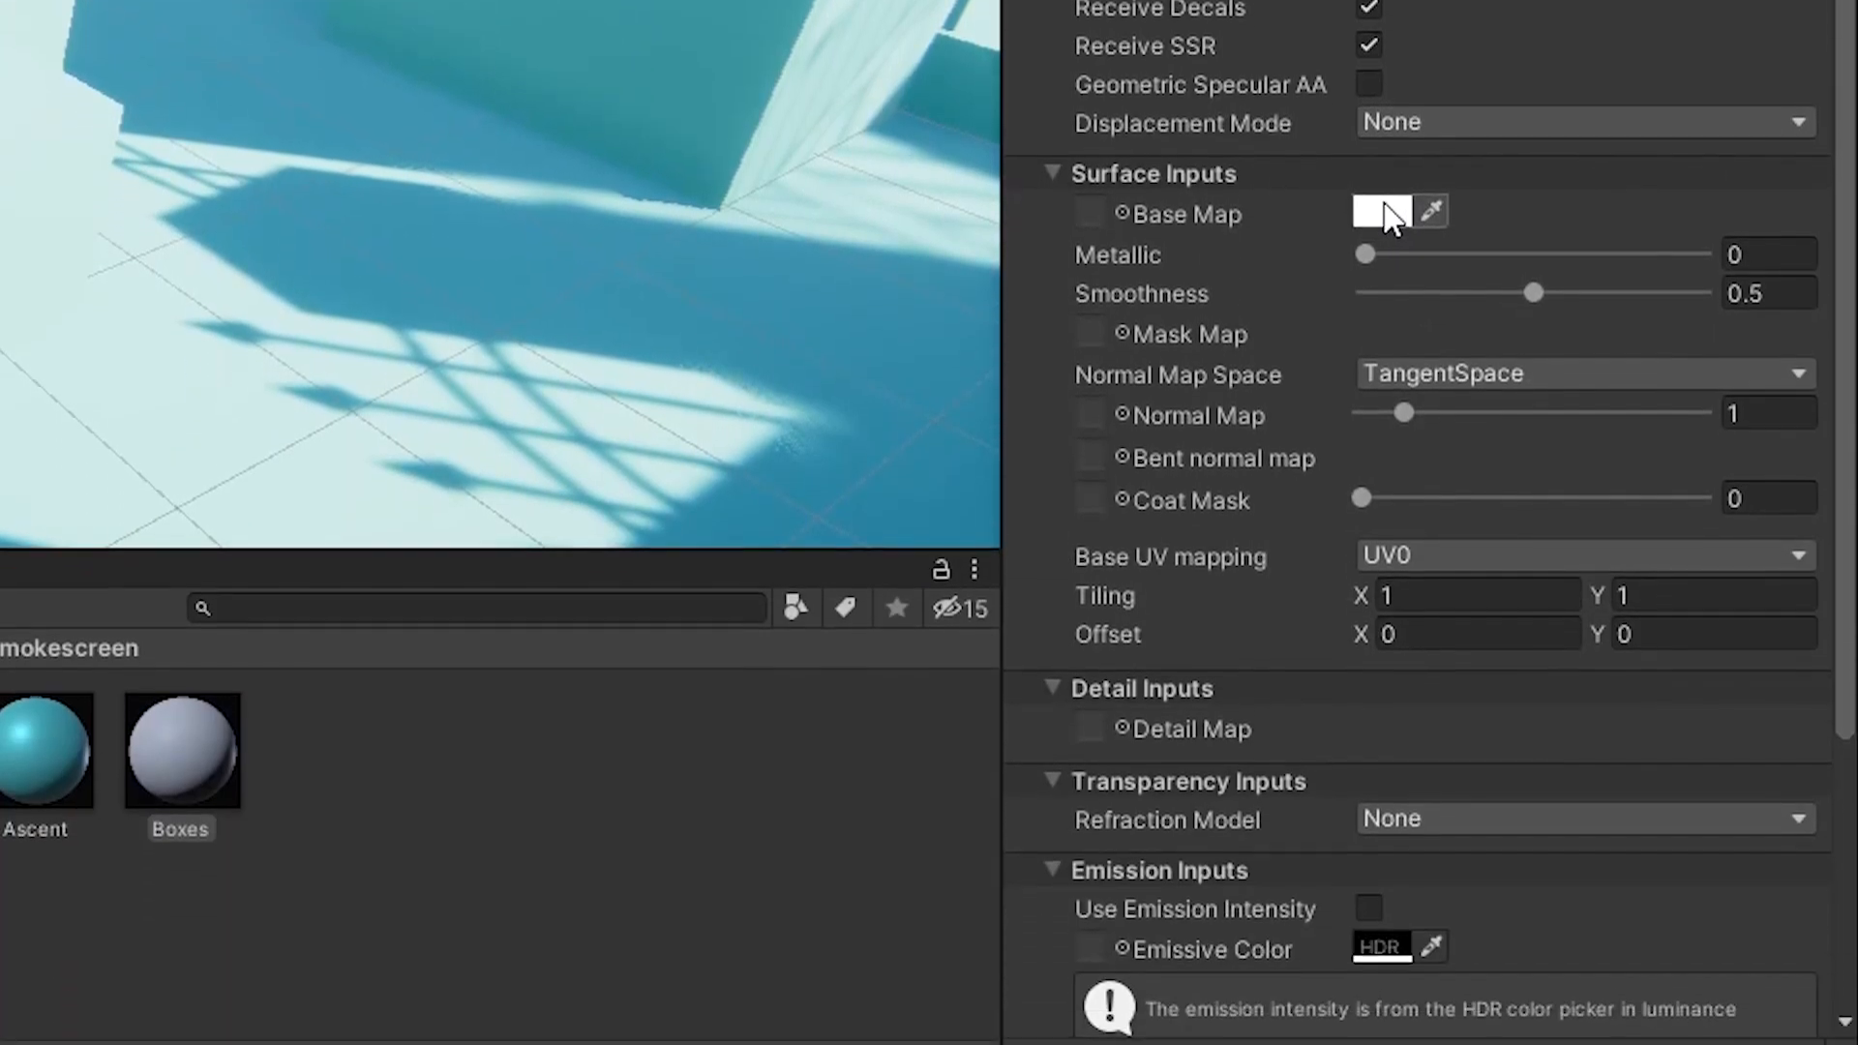
pyautogui.click(1374, 186)
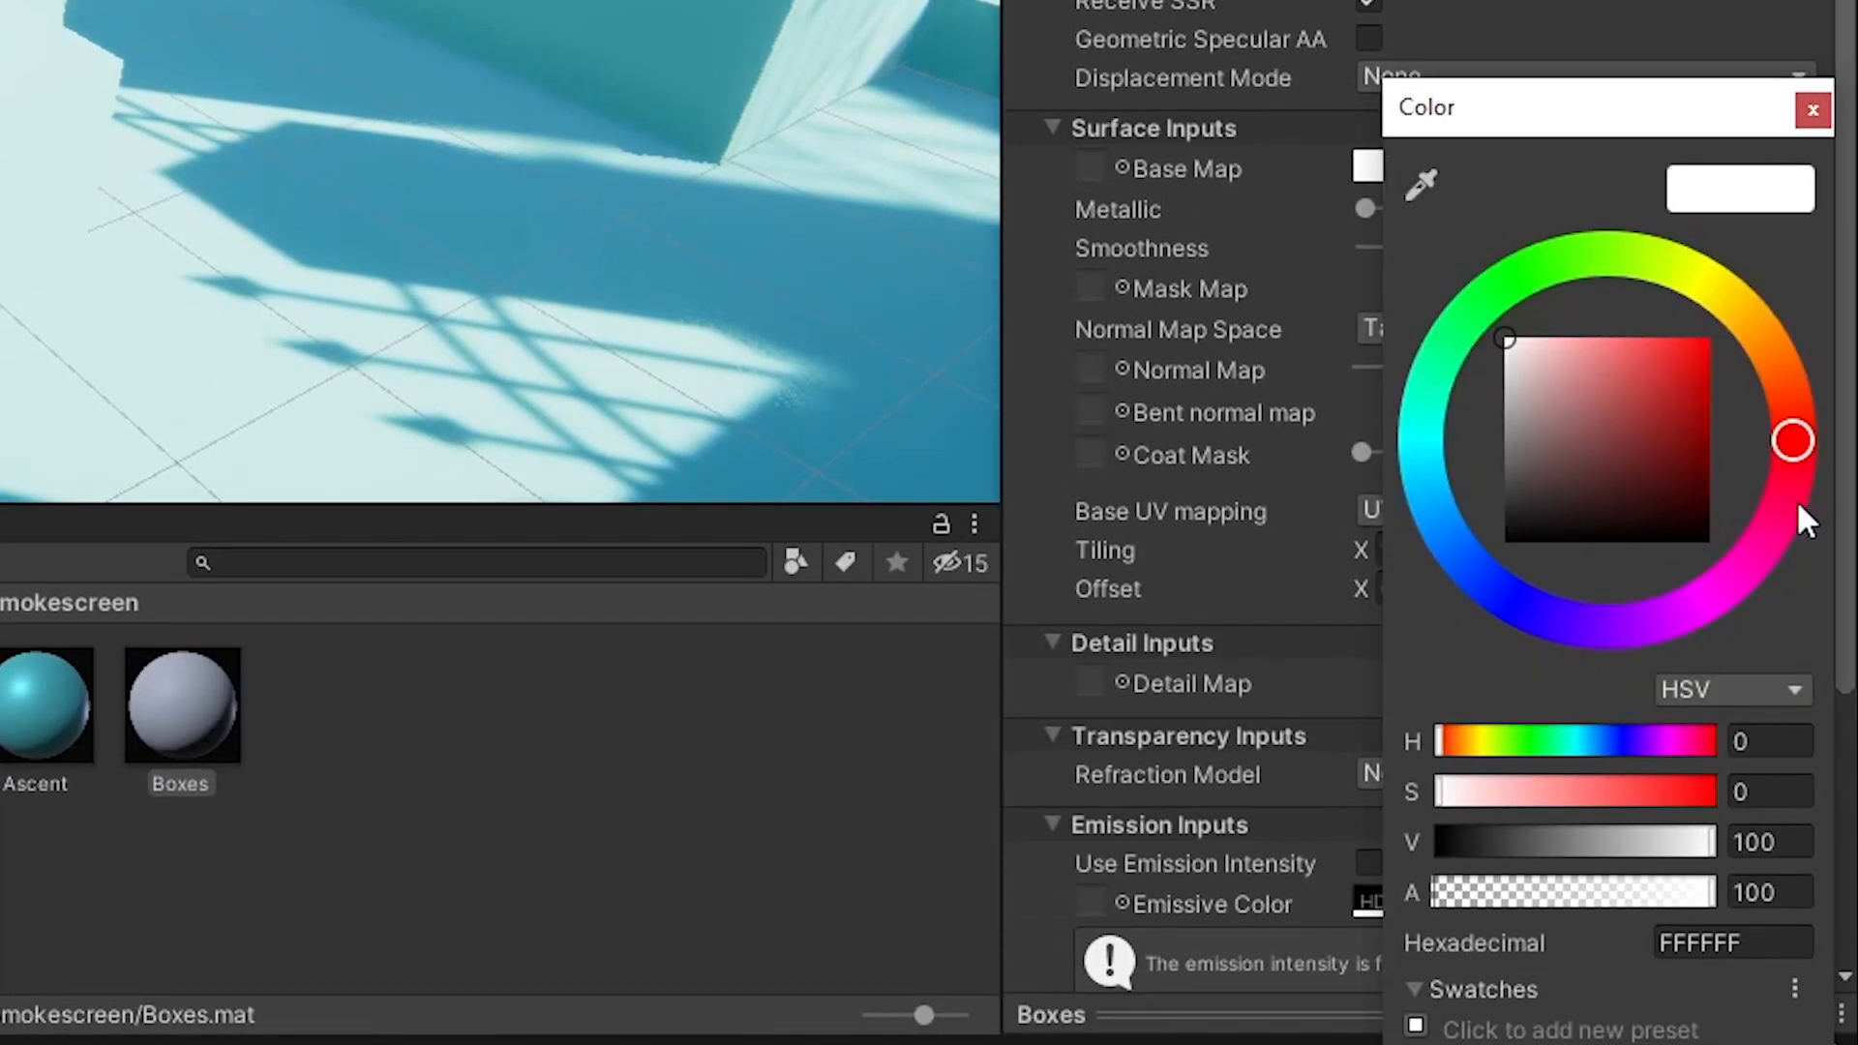
pyautogui.click(1648, 403)
pyautogui.write('90')
pyautogui.click(1814, 109)
# Apply the Boxes material to the box geometry in the scene and look around the level
pyautogui.moveTo(183, 707); pyautogui.dragTo(783, 341)
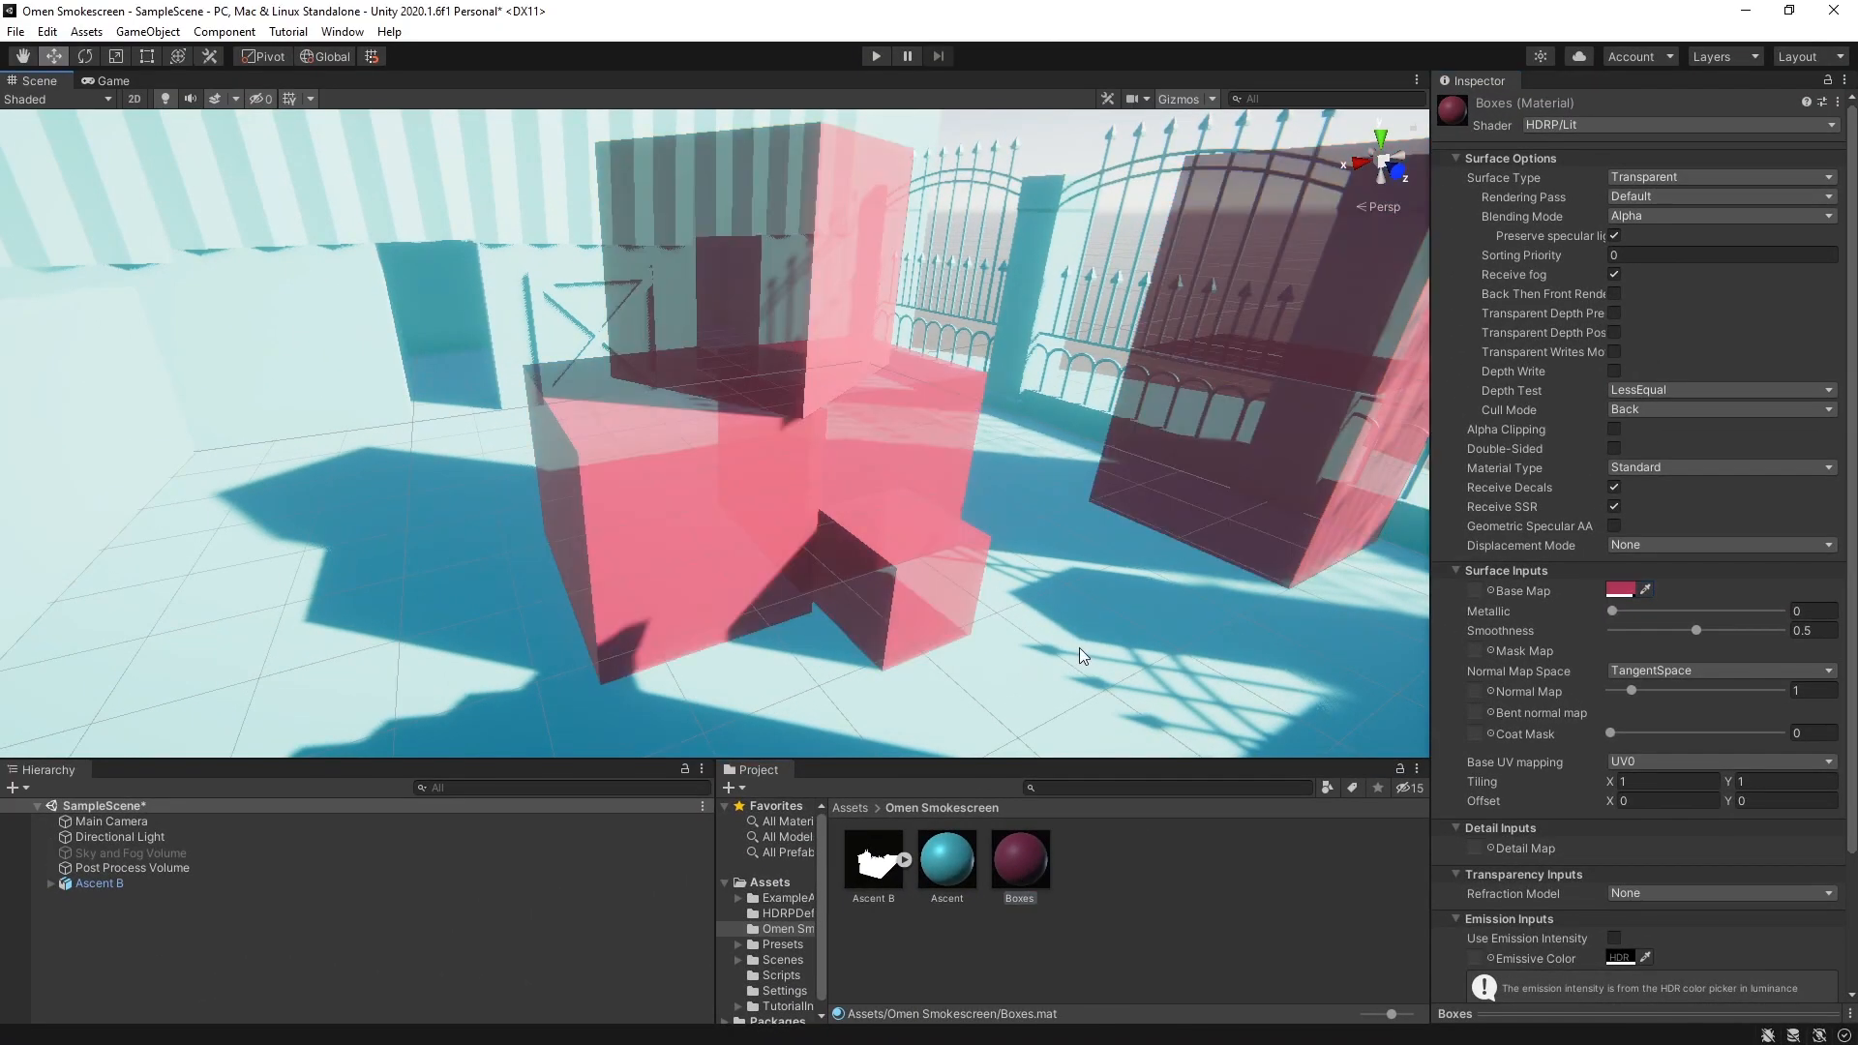
pyautogui.moveTo(1078, 646); pyautogui.dragTo(1039, 412, button='right')
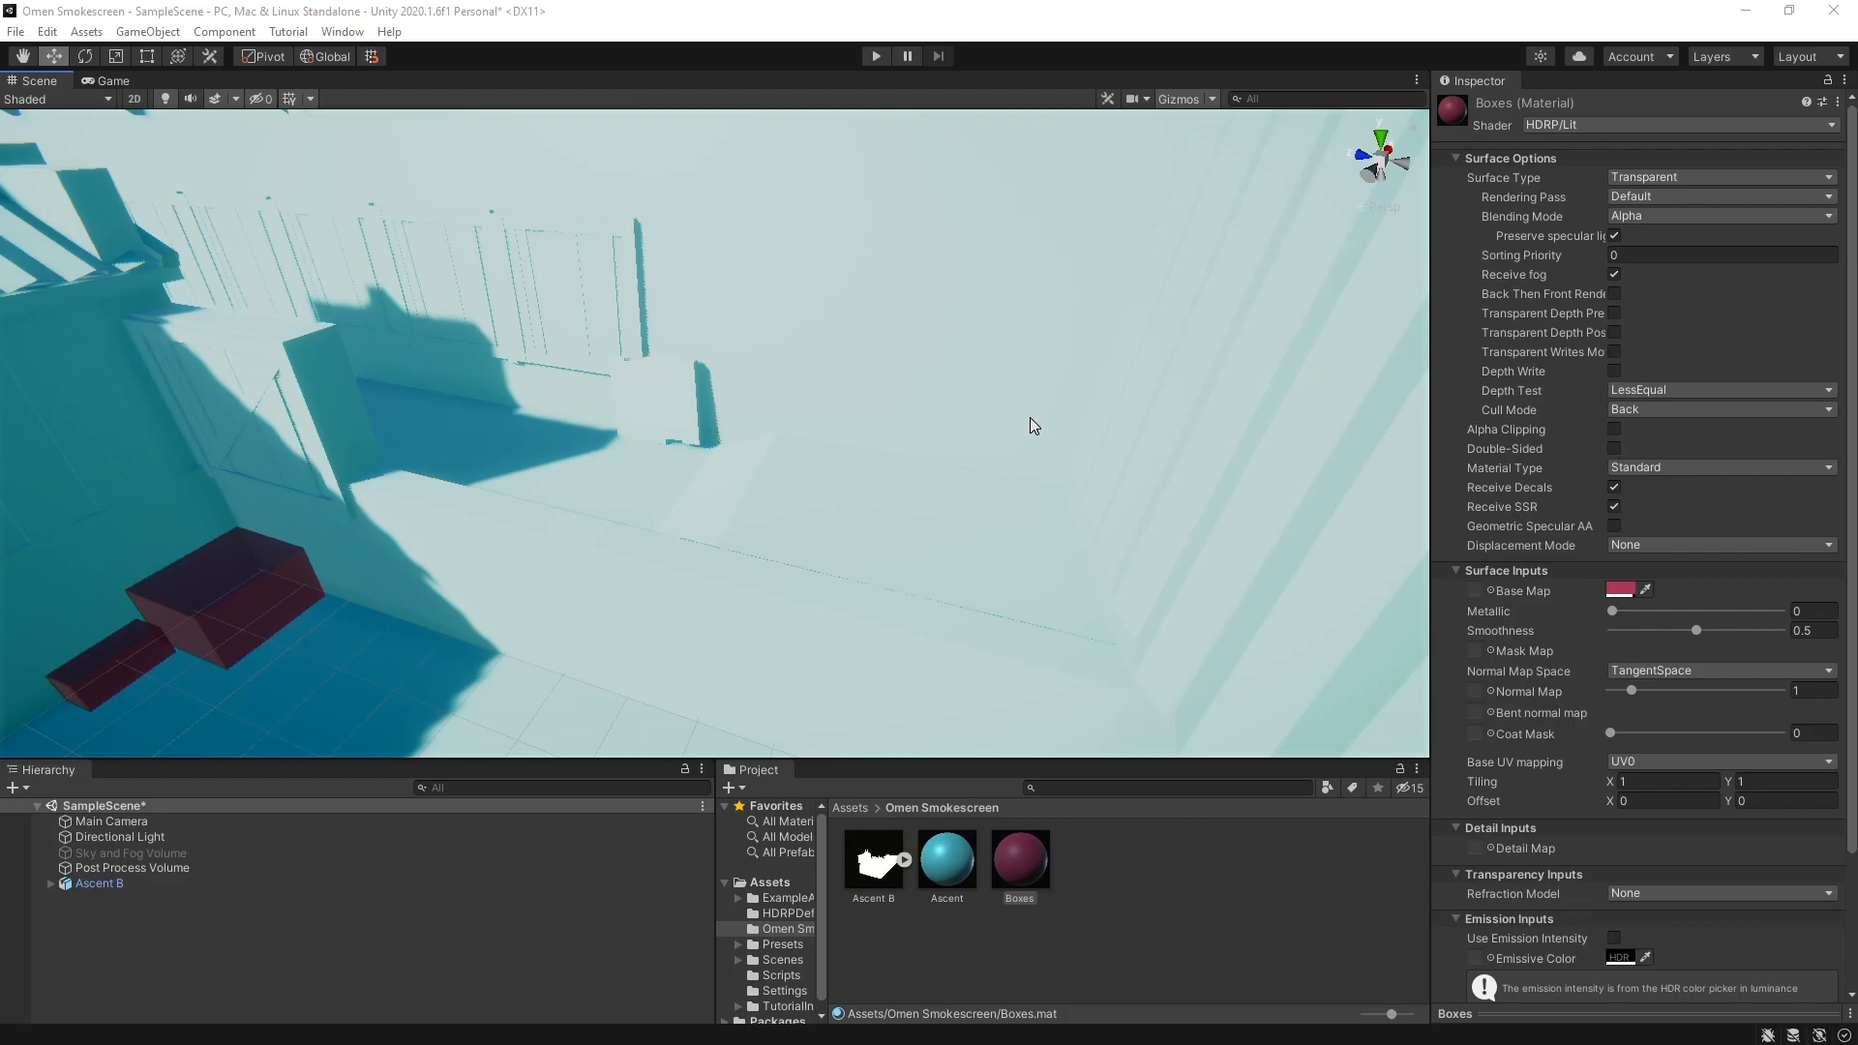
pyautogui.moveTo(839, 506); pyautogui.dragTo(265, 477, button='right')
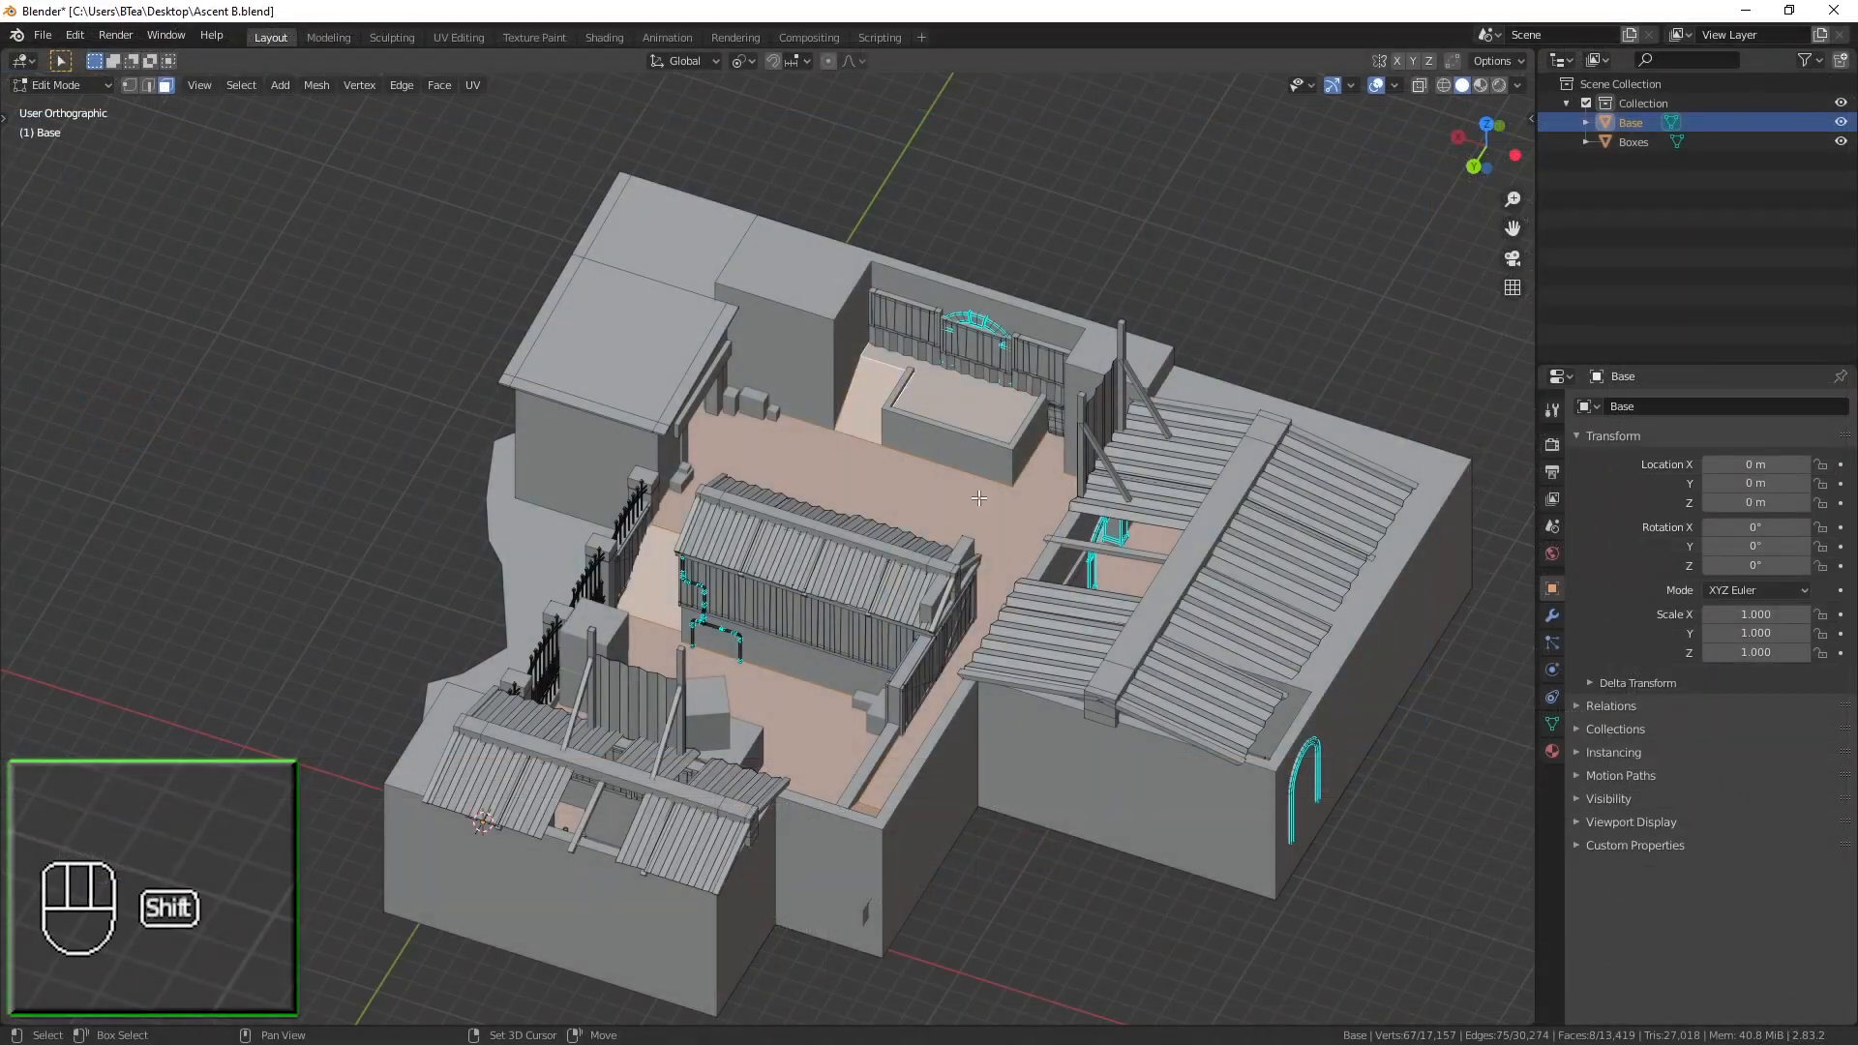
# In Blender, duplicate the selected floor faces of Base in place and separate them into their own object
pyautogui.keyDown('shift'); pyautogui.moveTo(1007, 444); pyautogui.dragTo(1130, 474, button='middle'); pyautogui.keyUp('shift')
pyautogui.hotkey('shift', 'd')
pyautogui.rightClick(1135, 462)
pyautogui.press('p')
pyautogui.click(1134, 461)
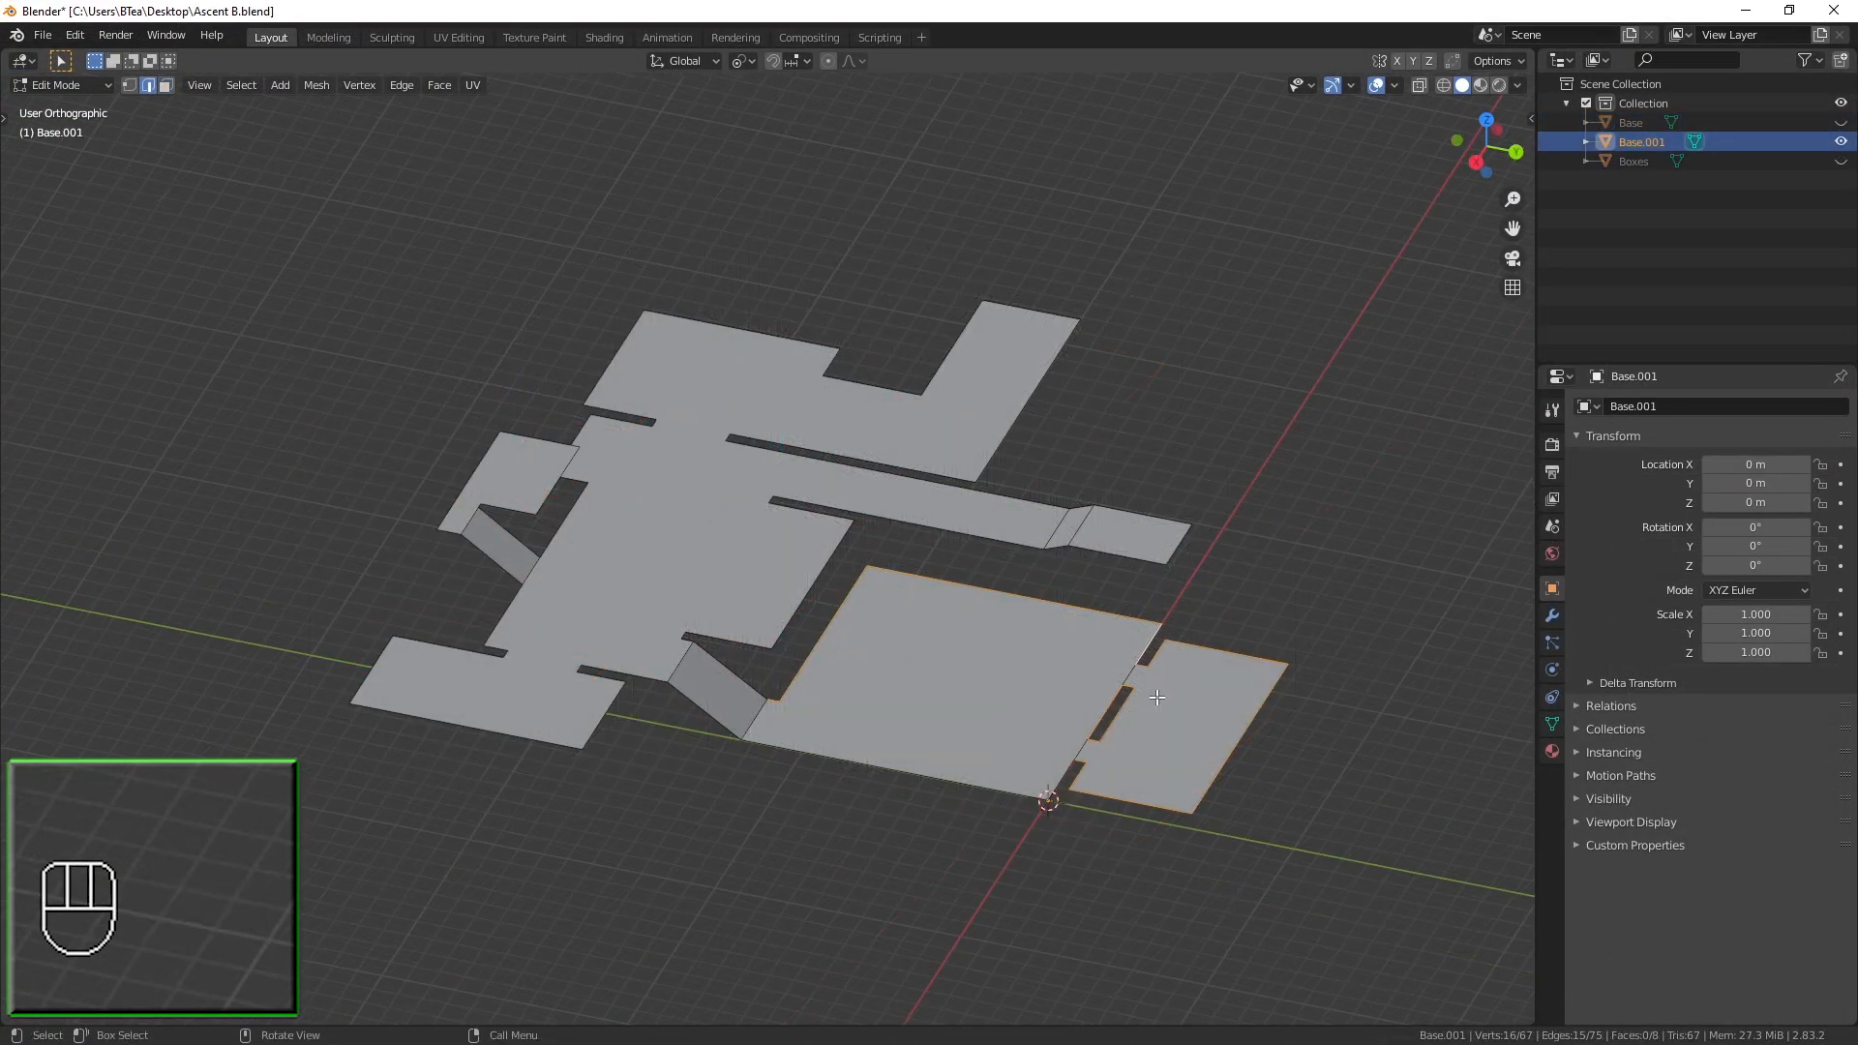
# Extrude the boundary edges of the separated floor mesh upward by 1 m along Z to form low walls
pyautogui.press('z')
pyautogui.click(1002, 698)
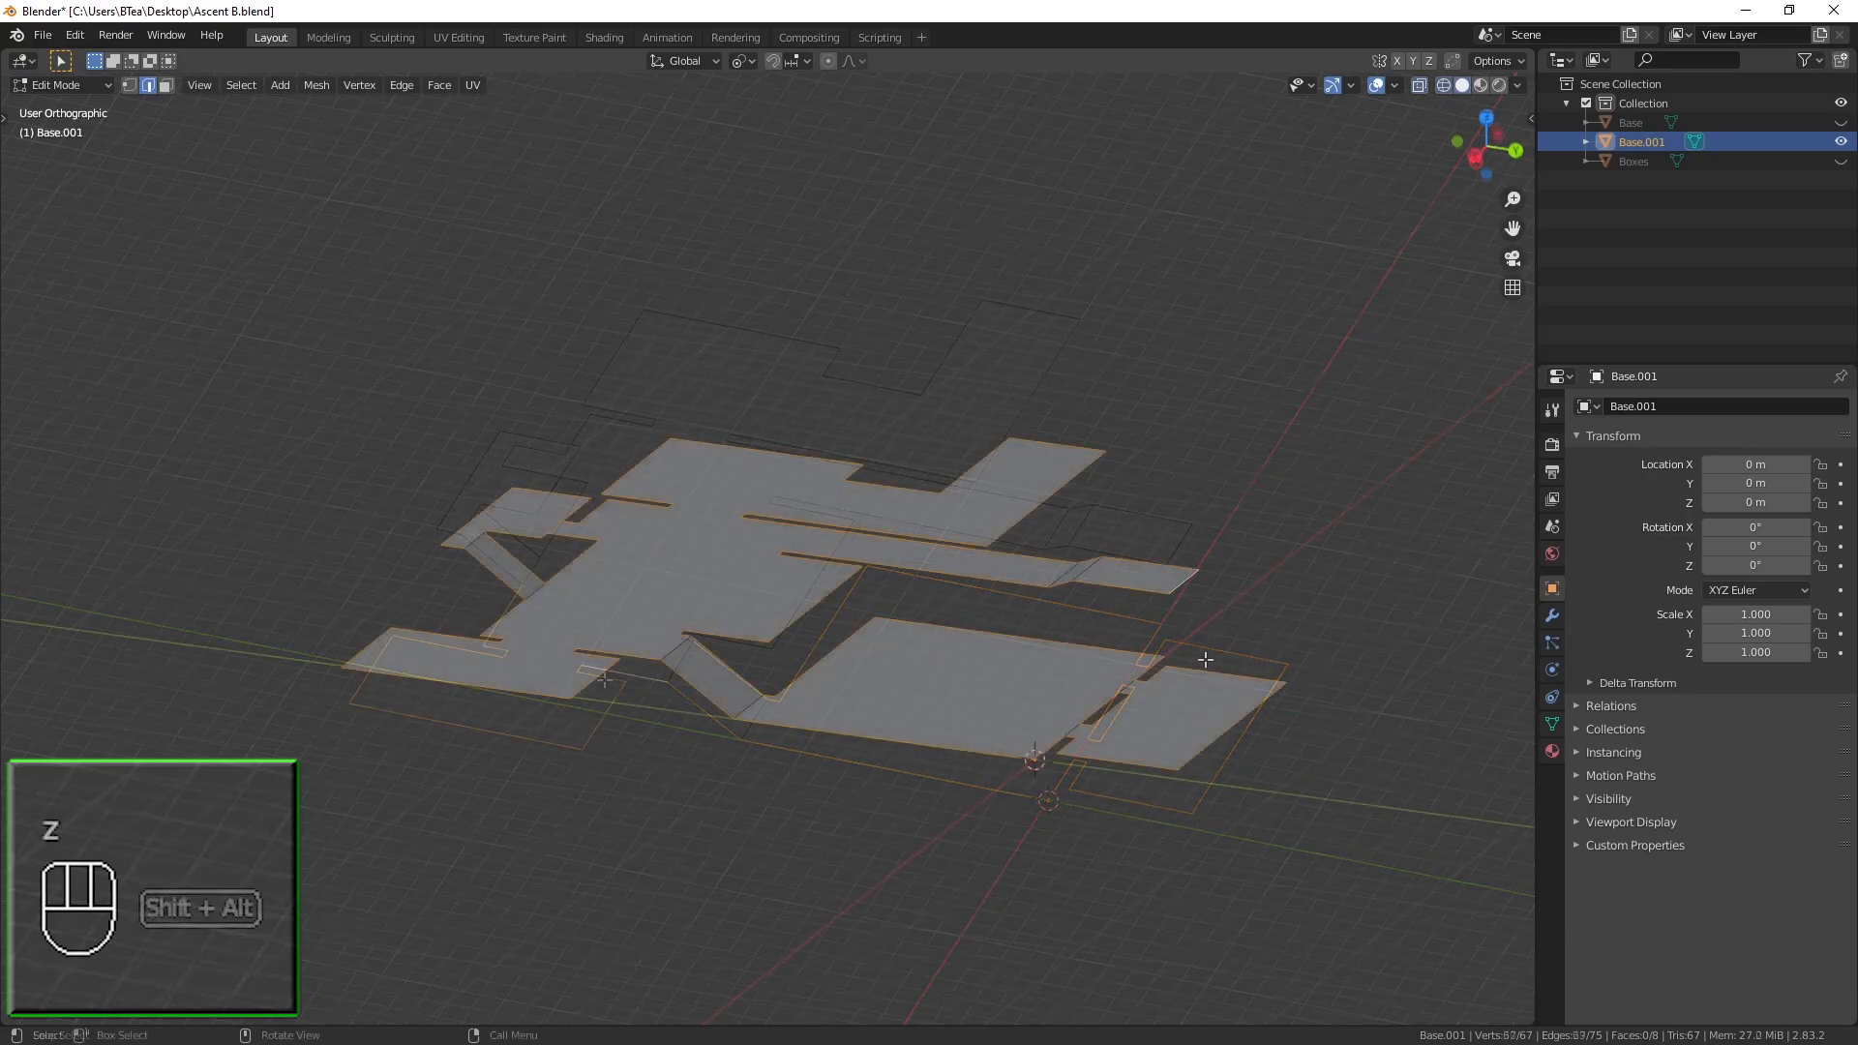
pyautogui.write('ez1')
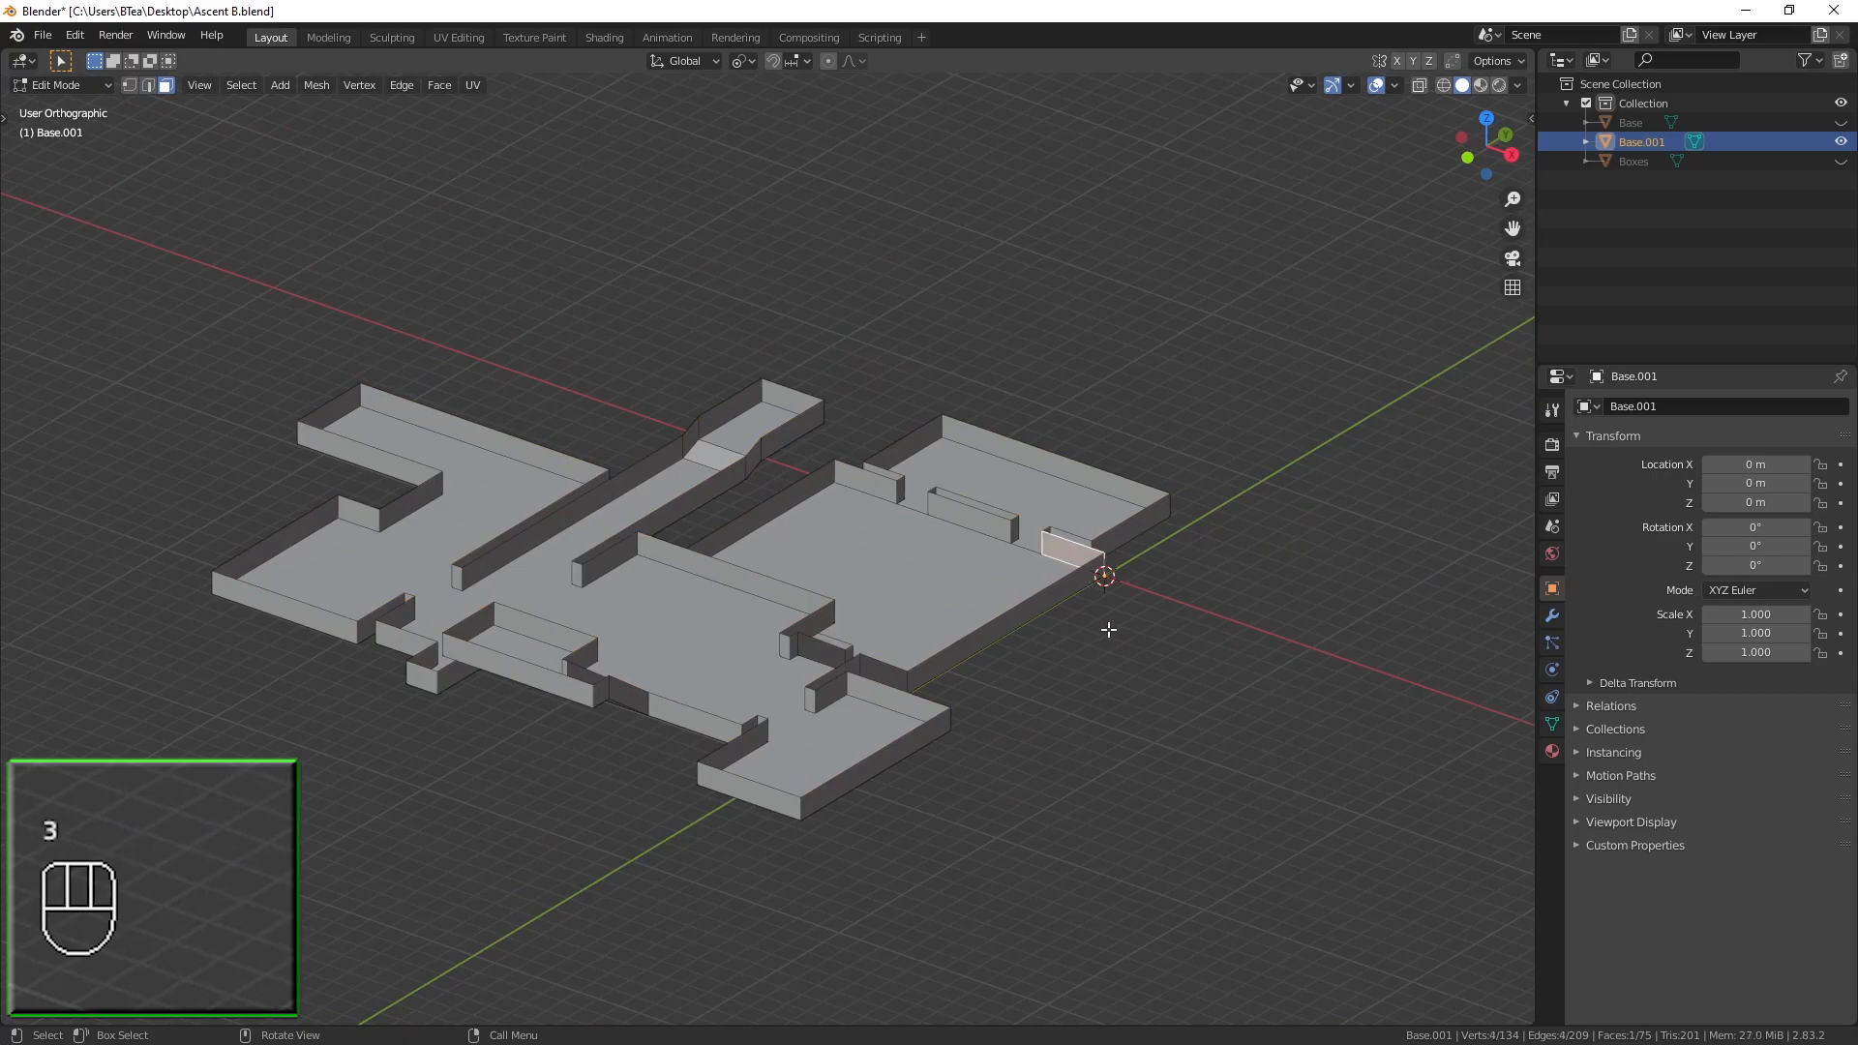
# Show the mesh in front wireframe view and open a UV Editor with its sidebar beside the 3D viewport
pyautogui.press('KP_1')
pyautogui.press('z')
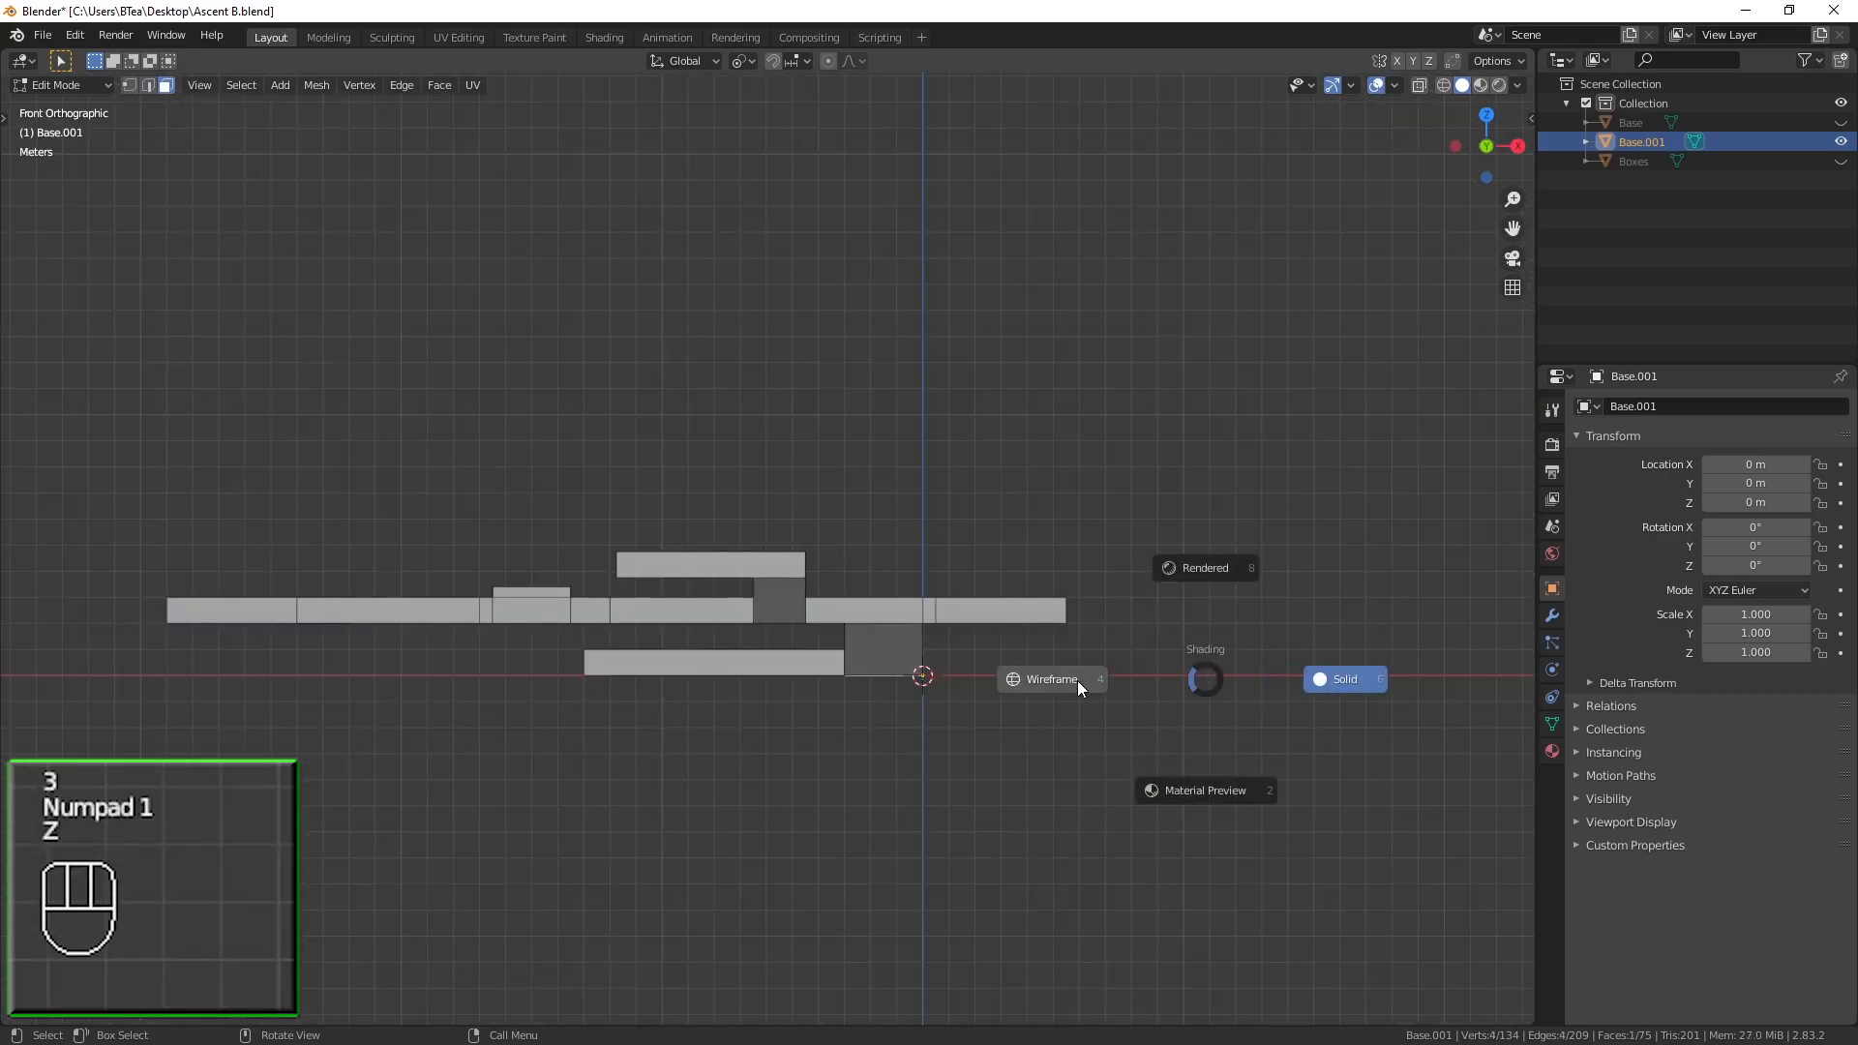
pyautogui.click(1063, 683)
pyautogui.scroll(5, 943, 600)
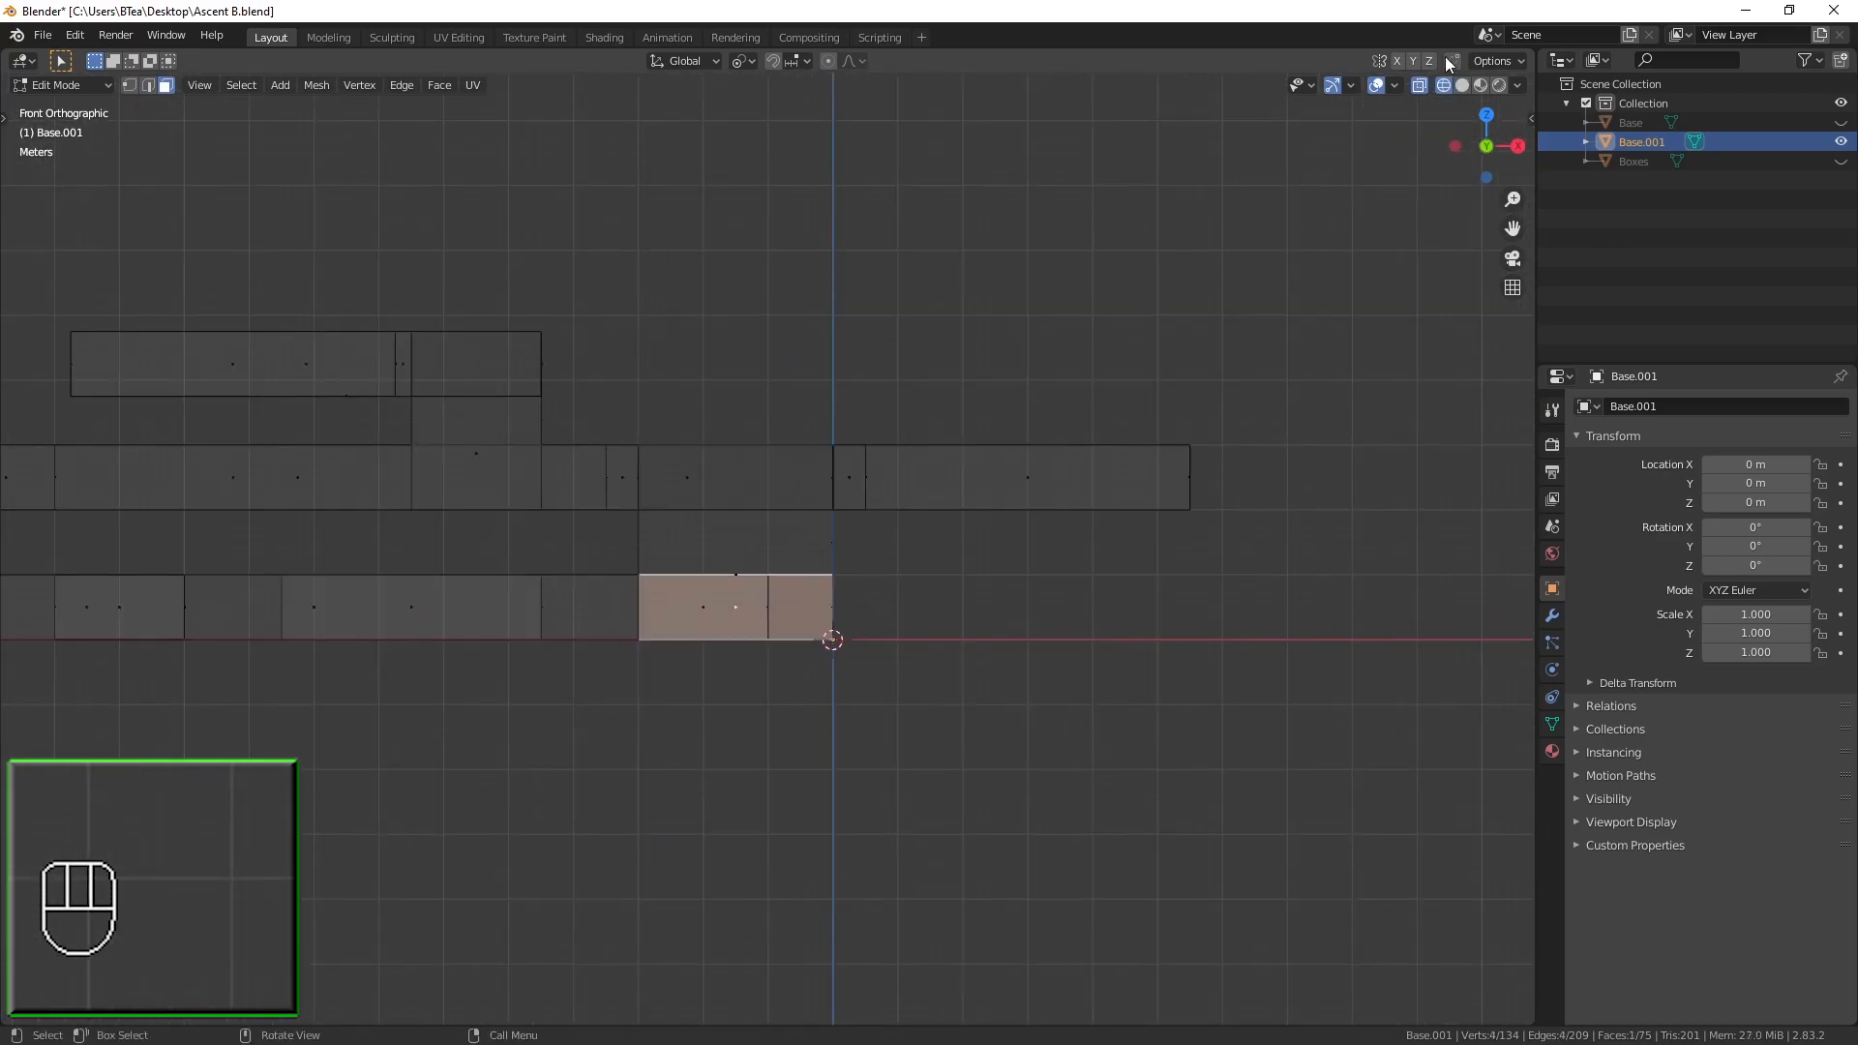
pyautogui.moveTo(1532, 54); pyautogui.dragTo(798, 70)
pyautogui.click(824, 60)
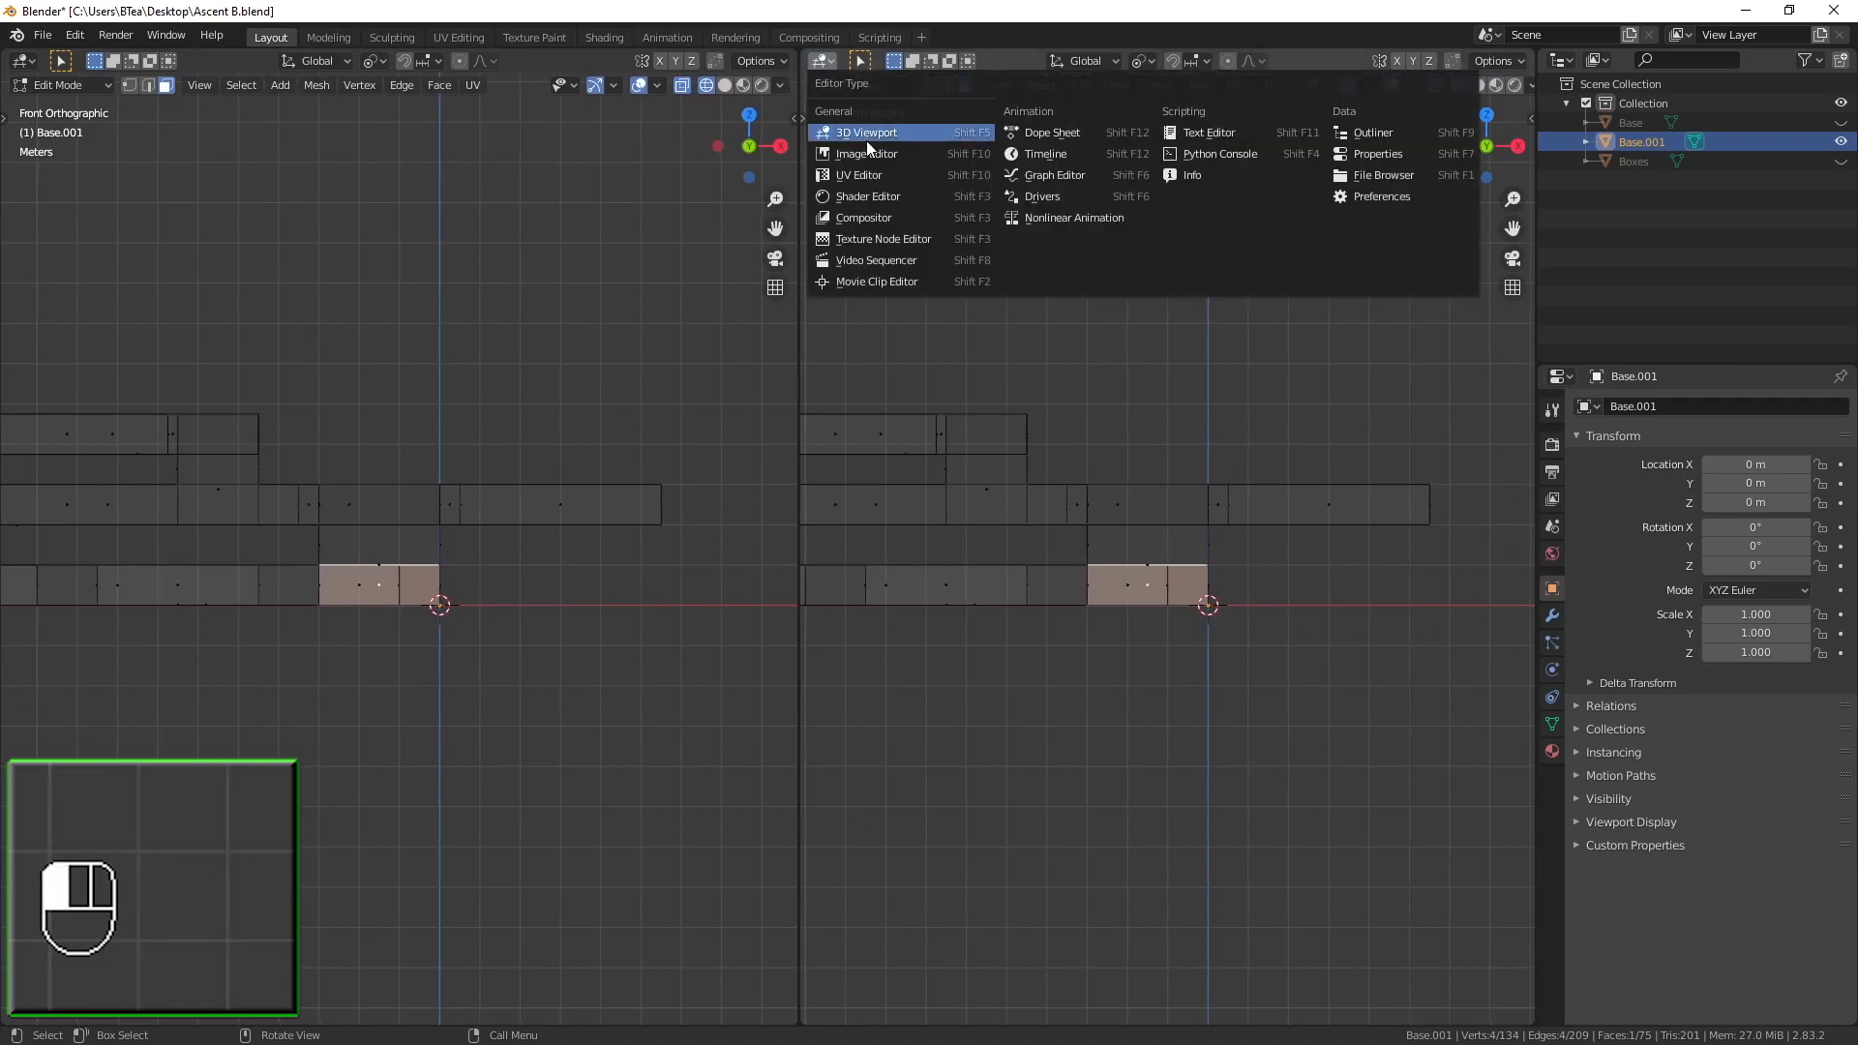
pyautogui.click(871, 176)
pyautogui.press('n')
# Unwrap the selected wall face using Project from View (Bounds) and move its two outer UV vertices 2 units along X
pyautogui.press('u')
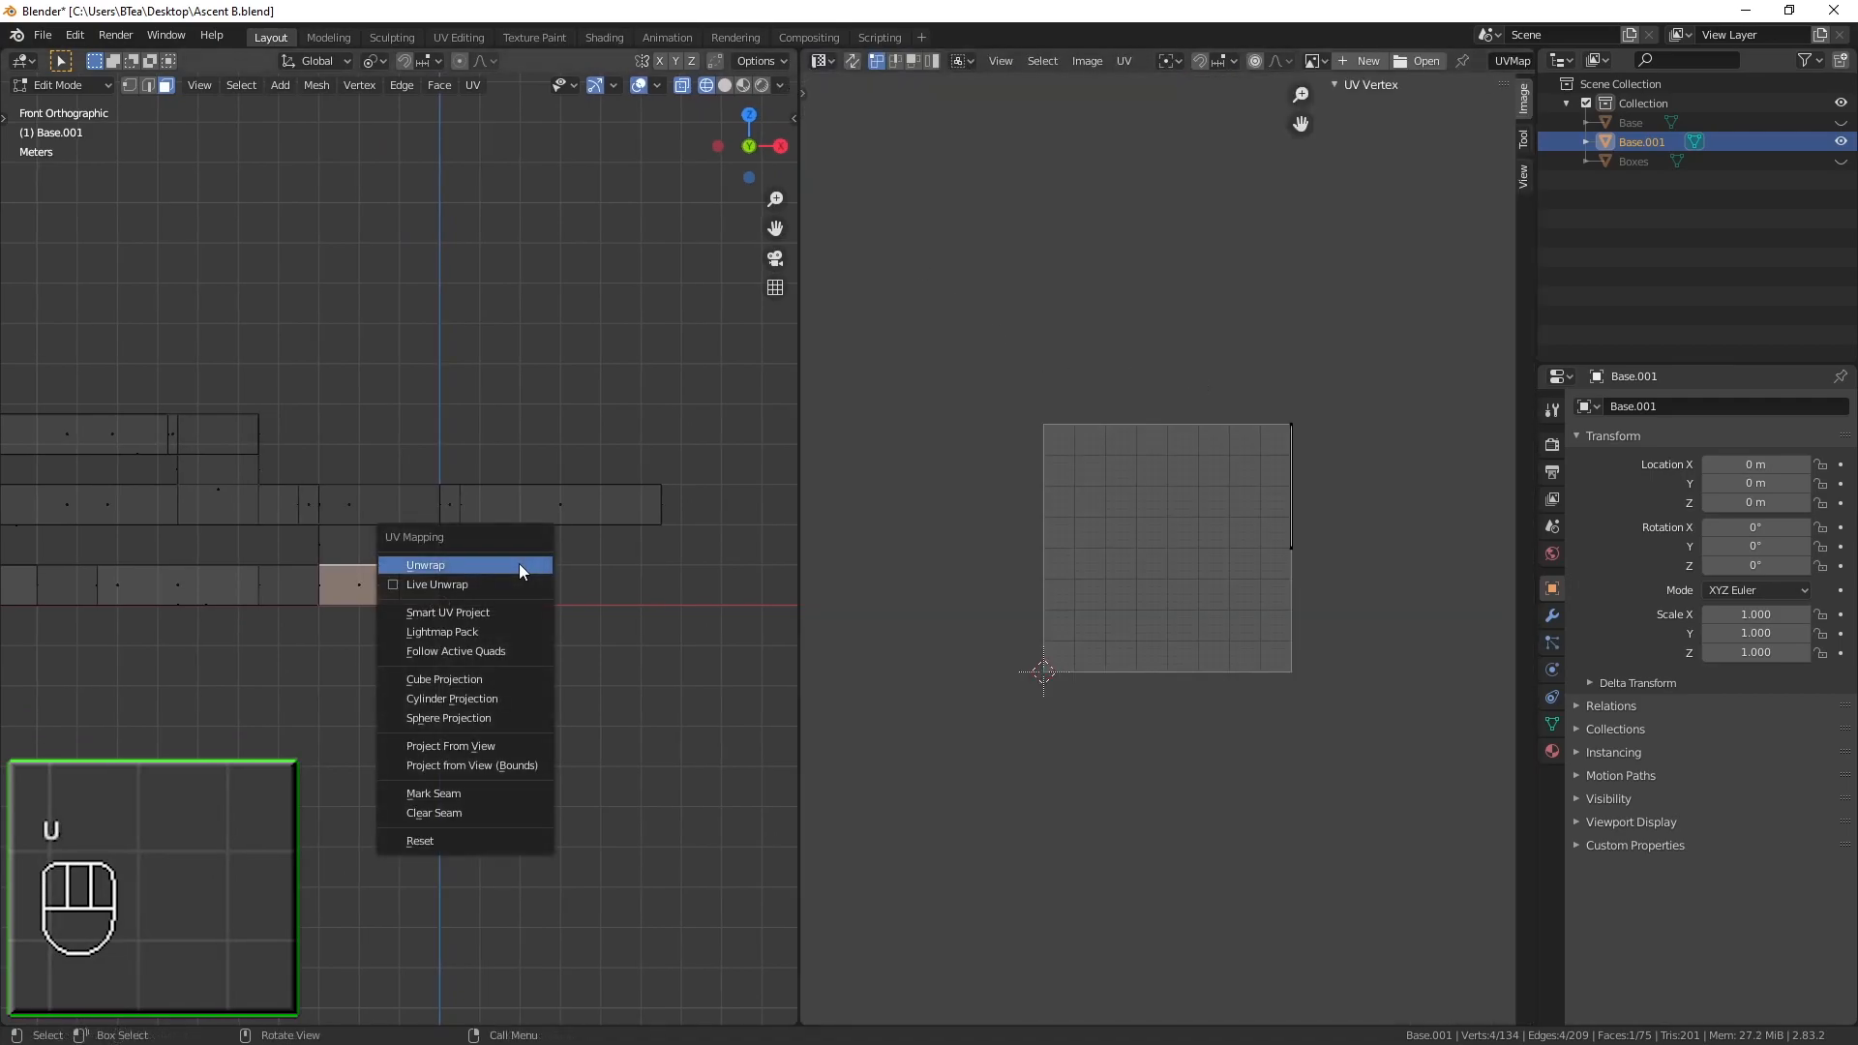
pyautogui.click(503, 766)
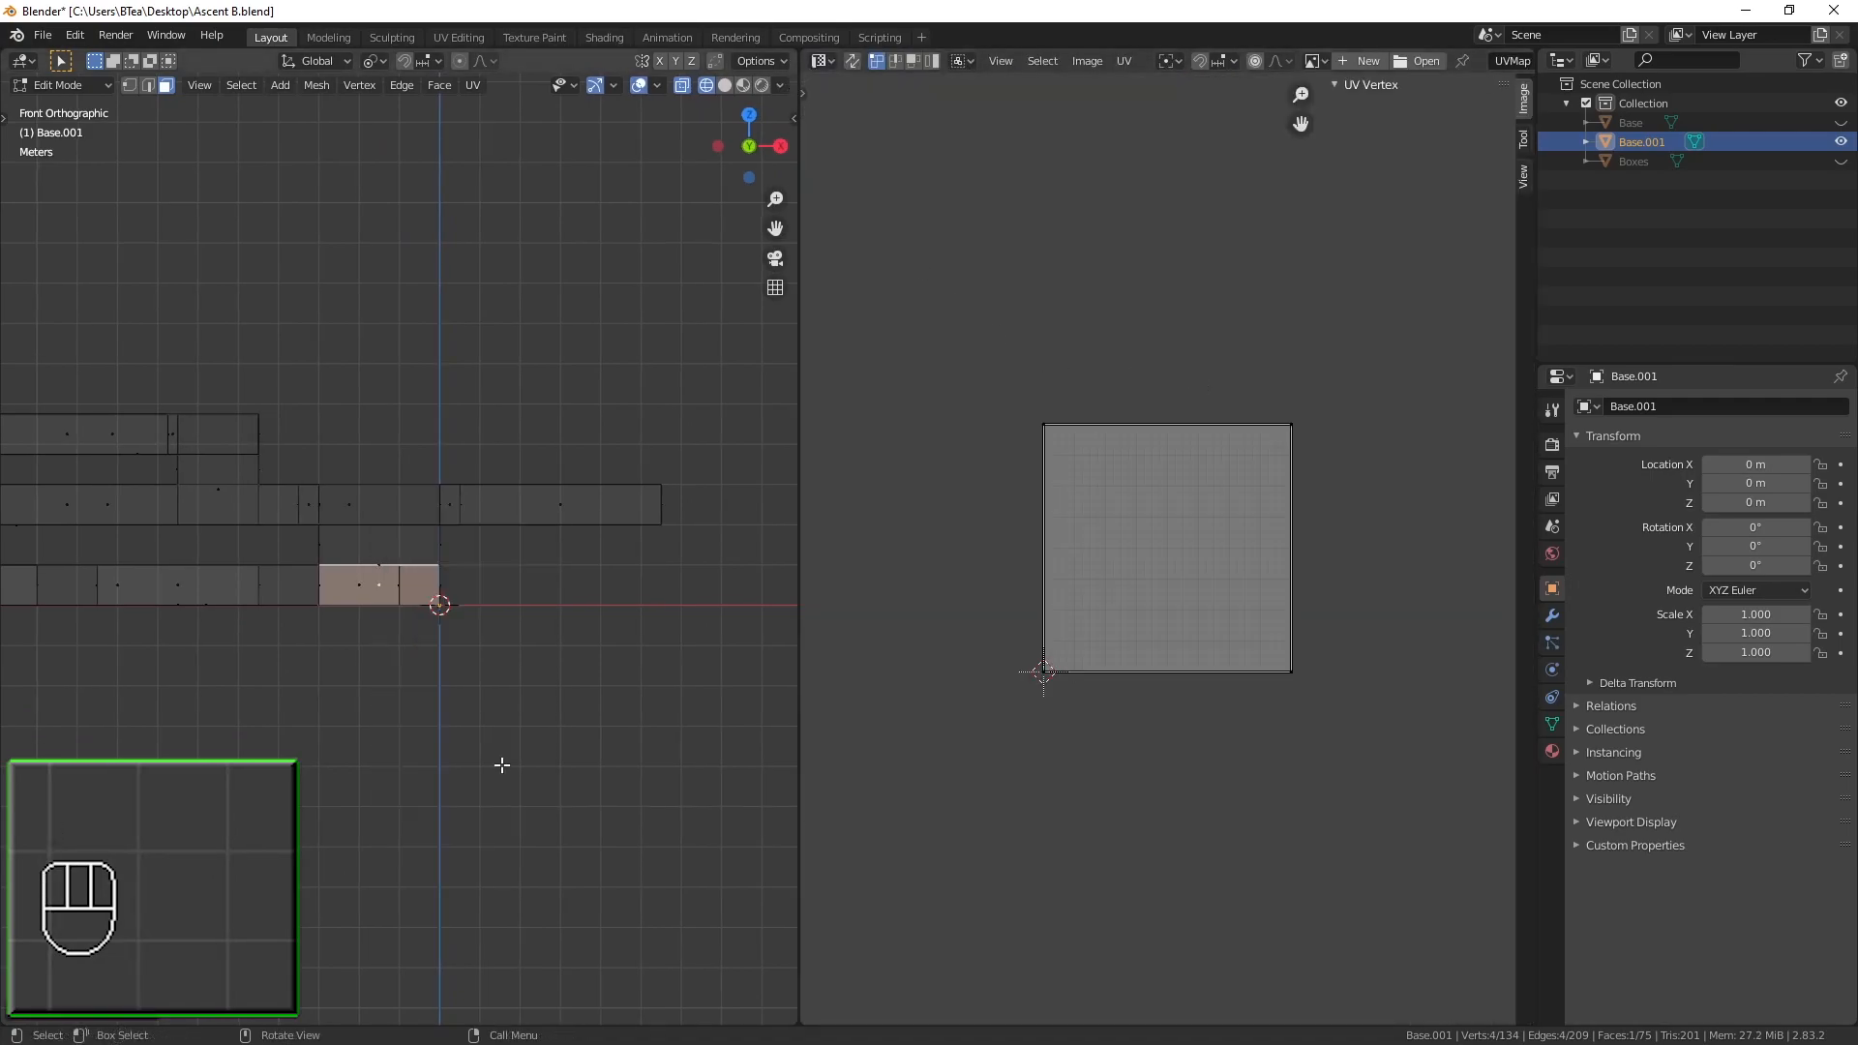
pyautogui.press('KP_7')
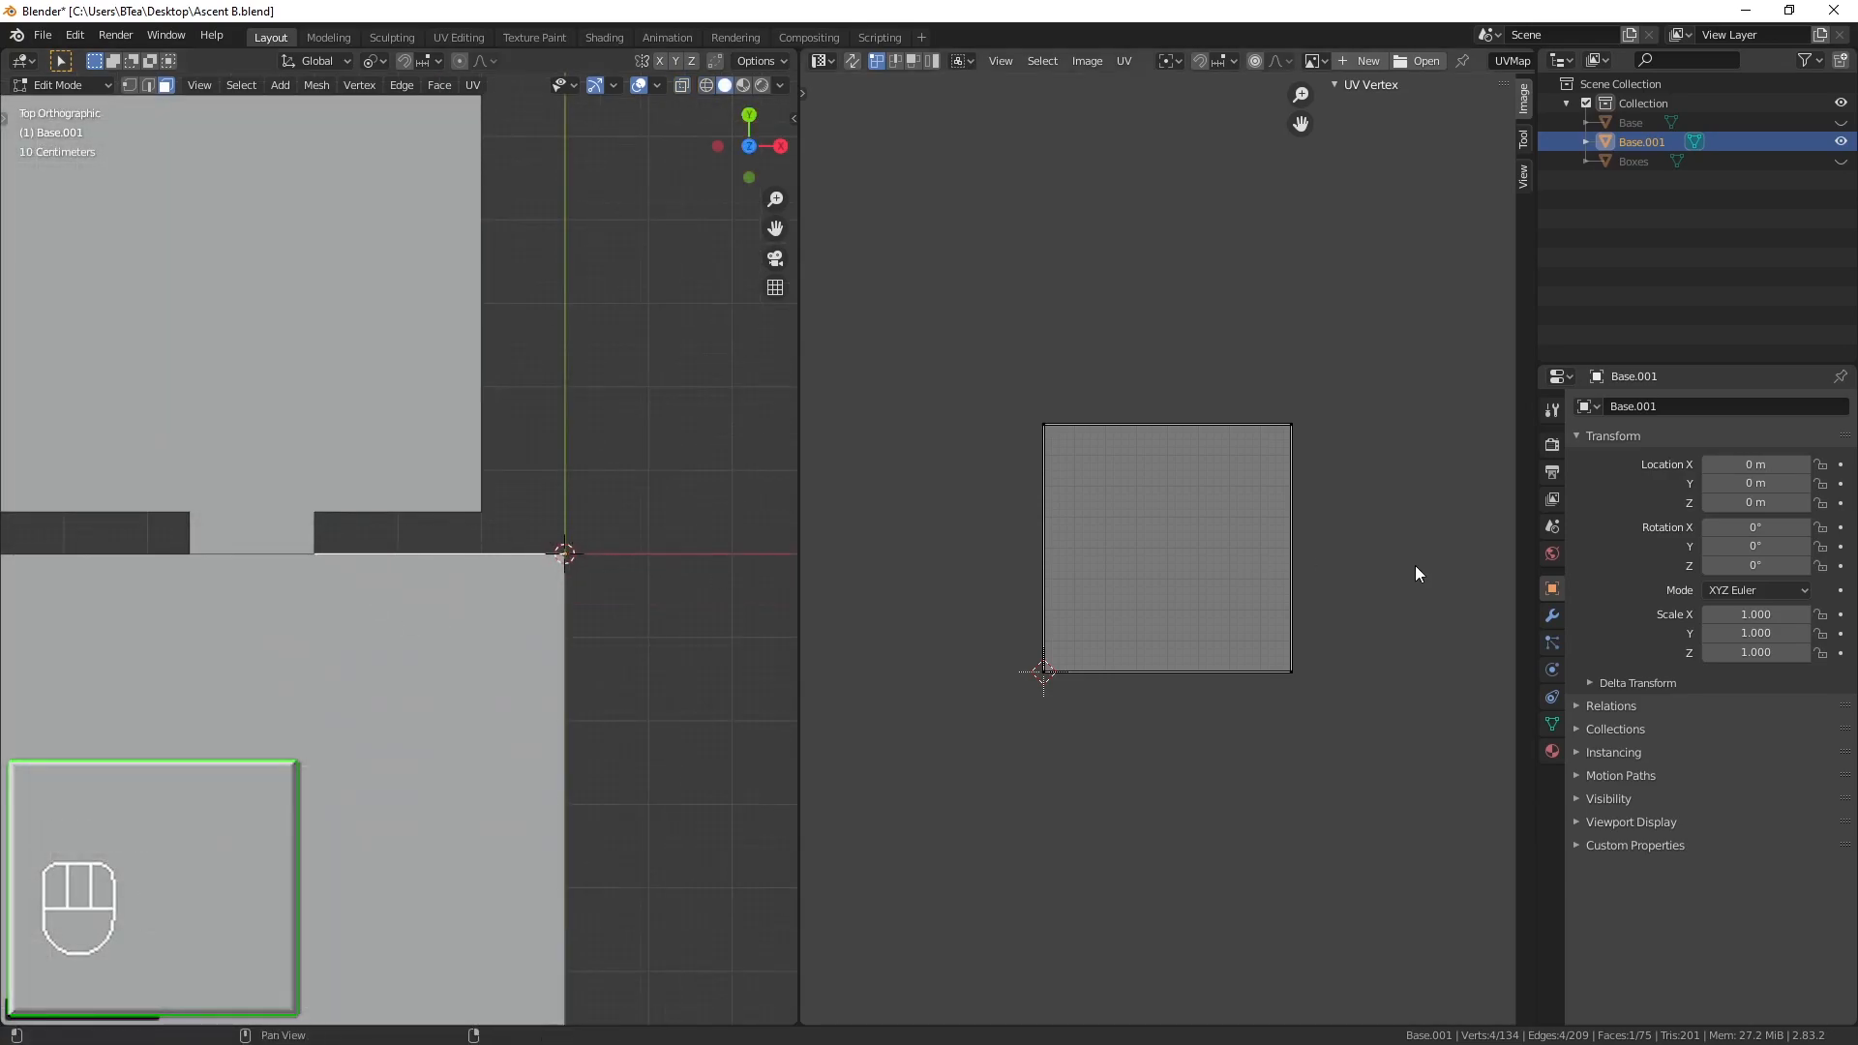
pyautogui.keyDown('ctrl'); pyautogui.moveTo(1206, 581); pyautogui.dragTo(1126, 513, button='middle'); pyautogui.keyUp('ctrl')
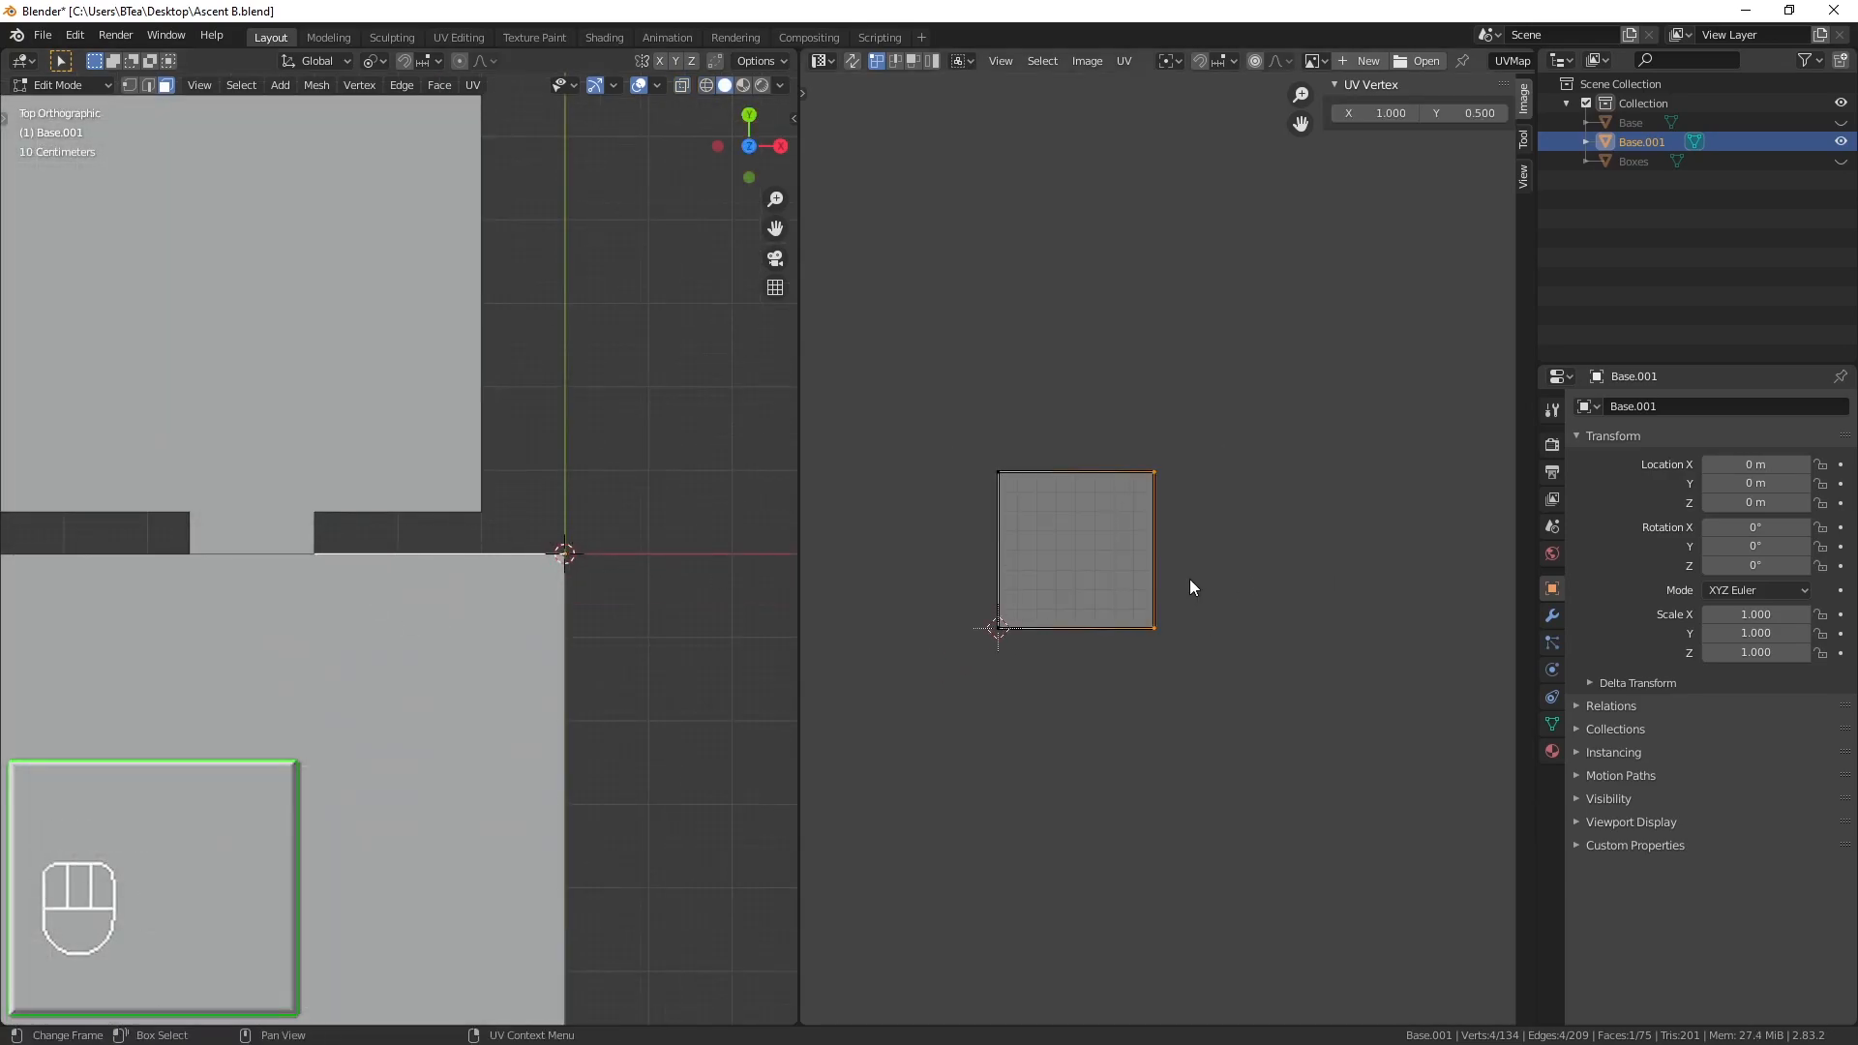
pyautogui.write('gx')
pyautogui.write('2')
pyautogui.press('Return')
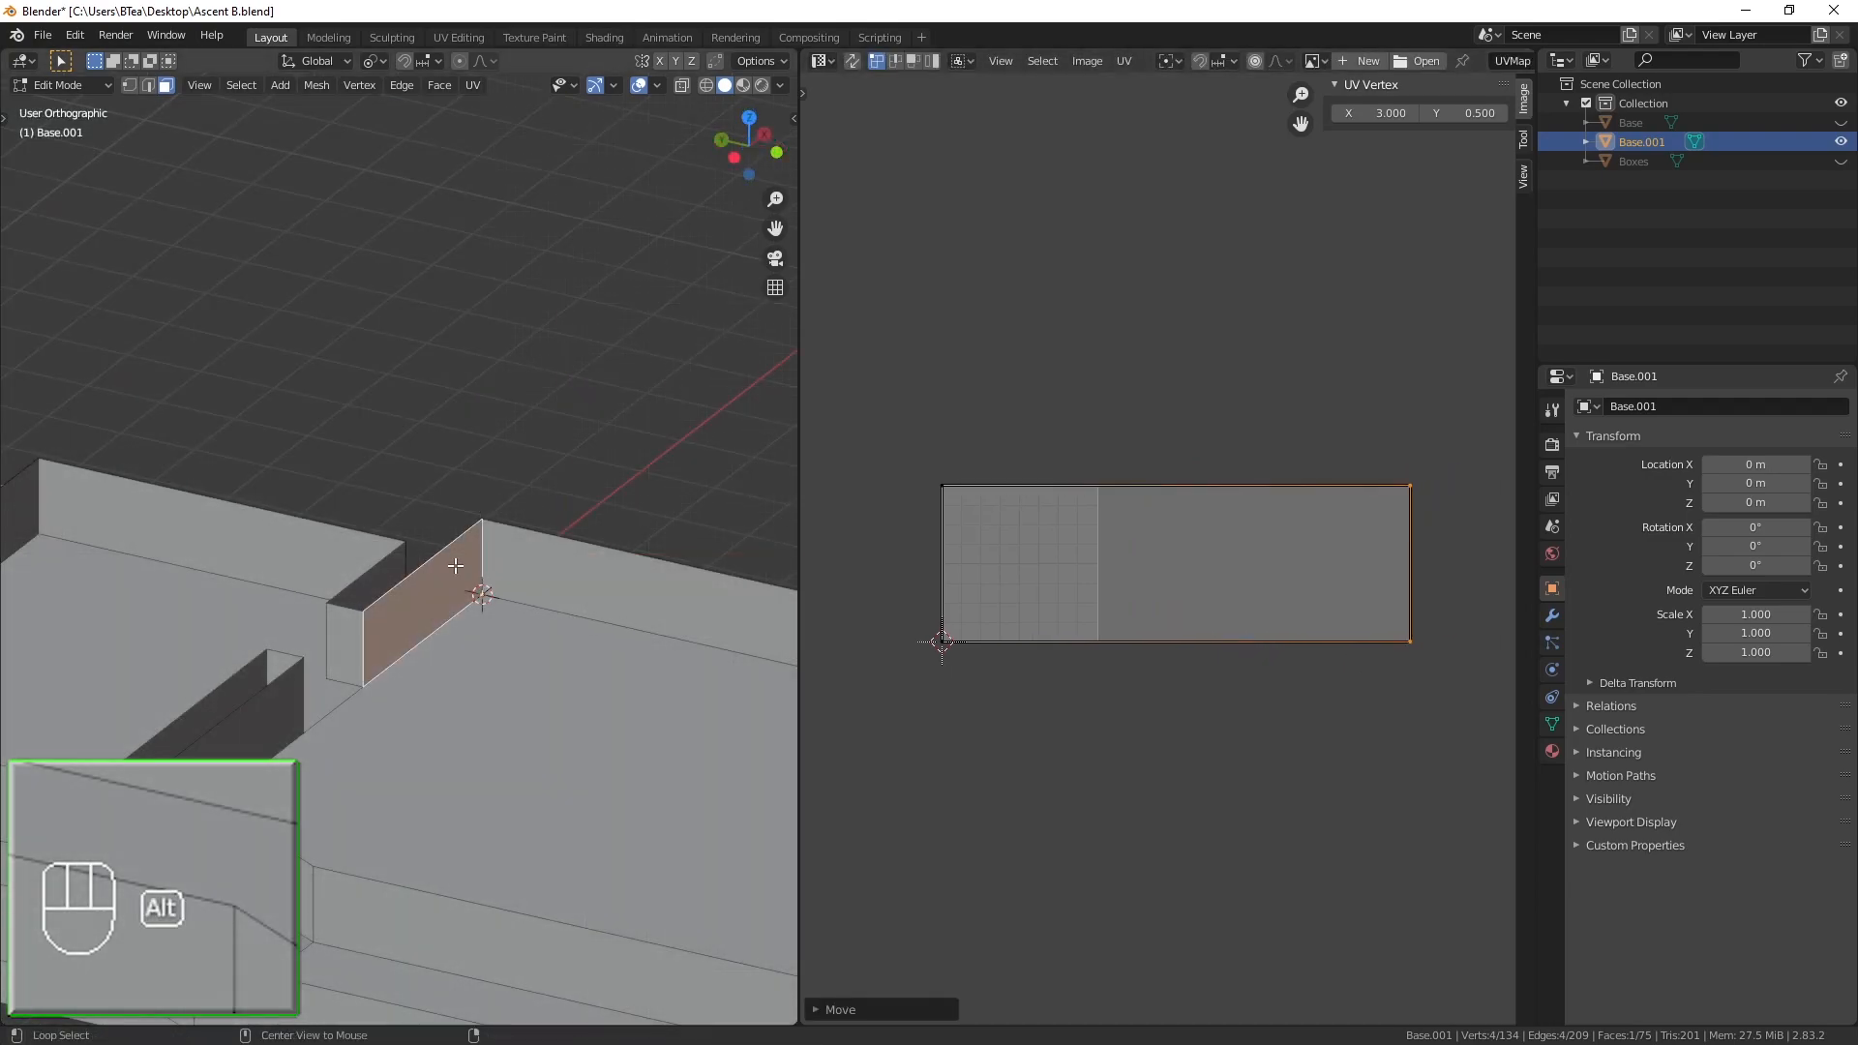
# Select the connected loop of wall faces and make the unwrapped wall face the active one
pyautogui.hotkey('alt', 'a')
pyautogui.keyDown('alt'); pyautogui.click(477, 560); pyautogui.keyUp('alt')
pyautogui.moveTo(515, 660); pyautogui.dragTo(434, 686, button='middle')
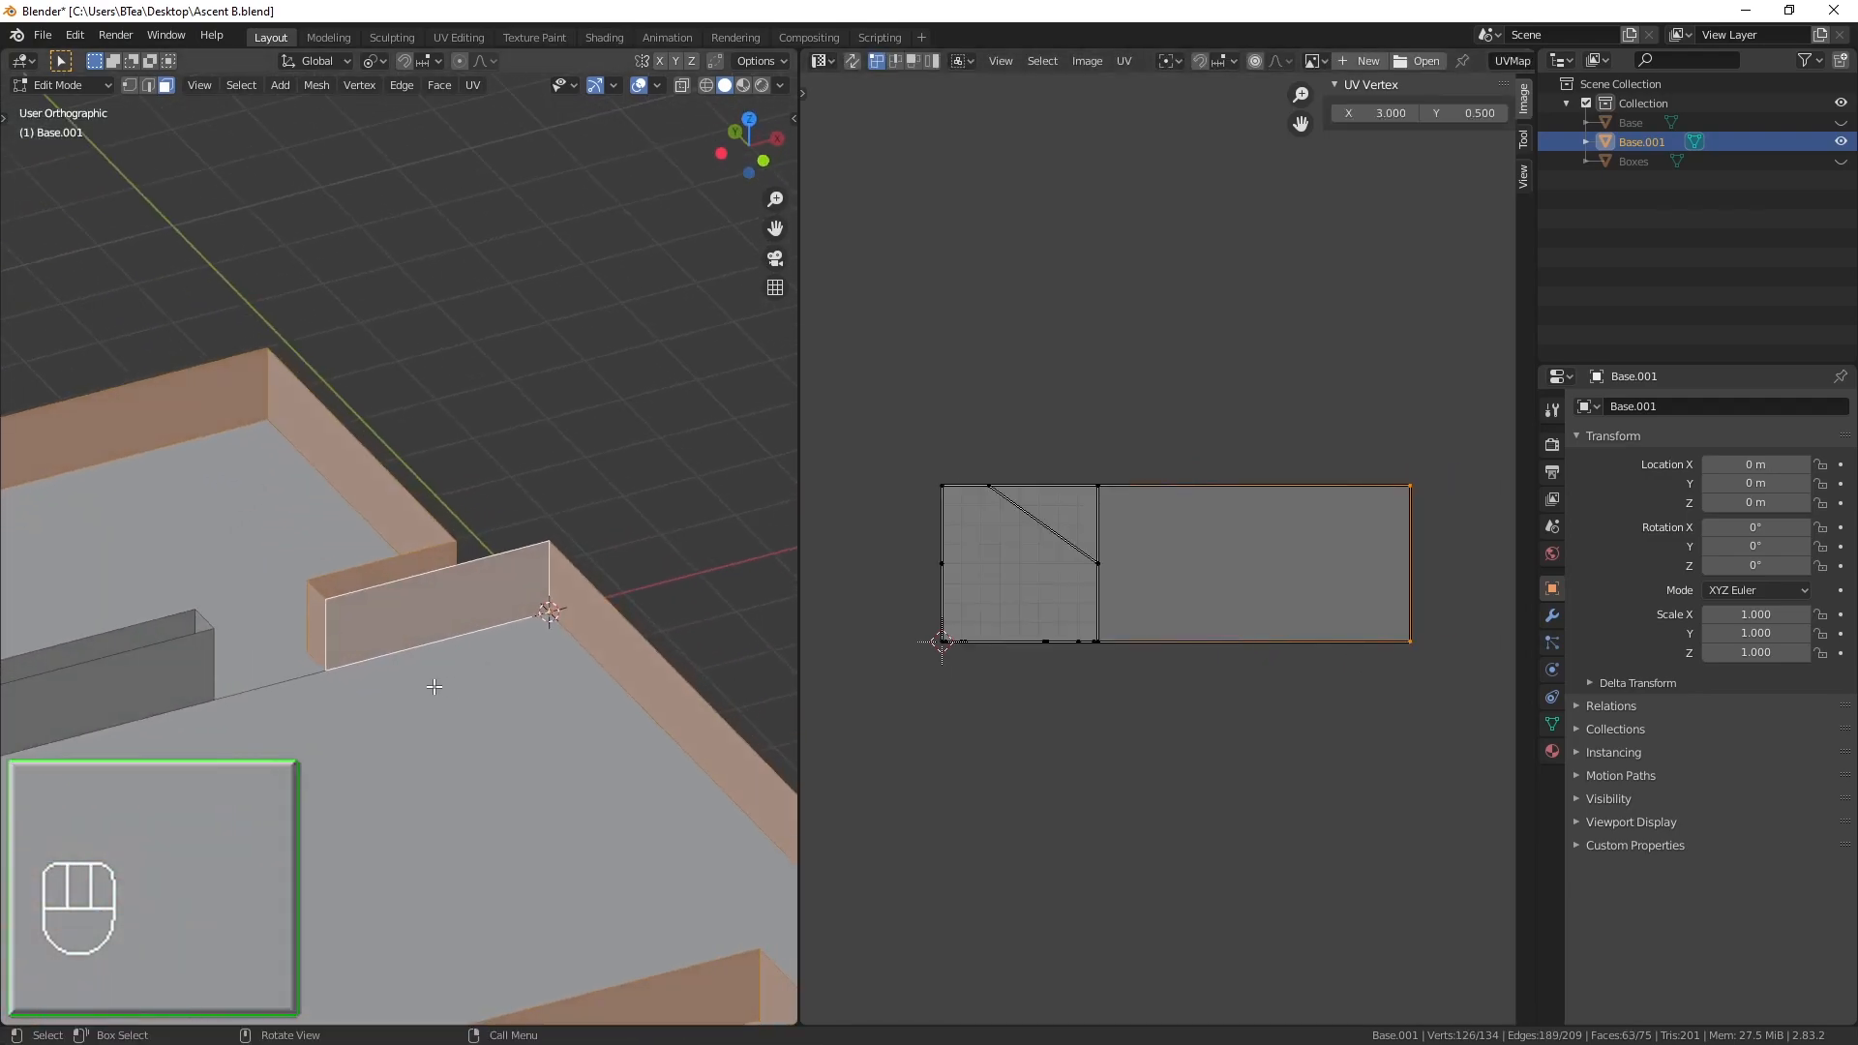
pyautogui.keyDown('shift'); pyautogui.click(457, 609); pyautogui.keyUp('shift')
pyautogui.keyDown('shift'); pyautogui.click(446, 611); pyautogui.keyUp('shift')
pyautogui.moveTo(445, 611); pyautogui.dragTo(511, 610, button='middle')
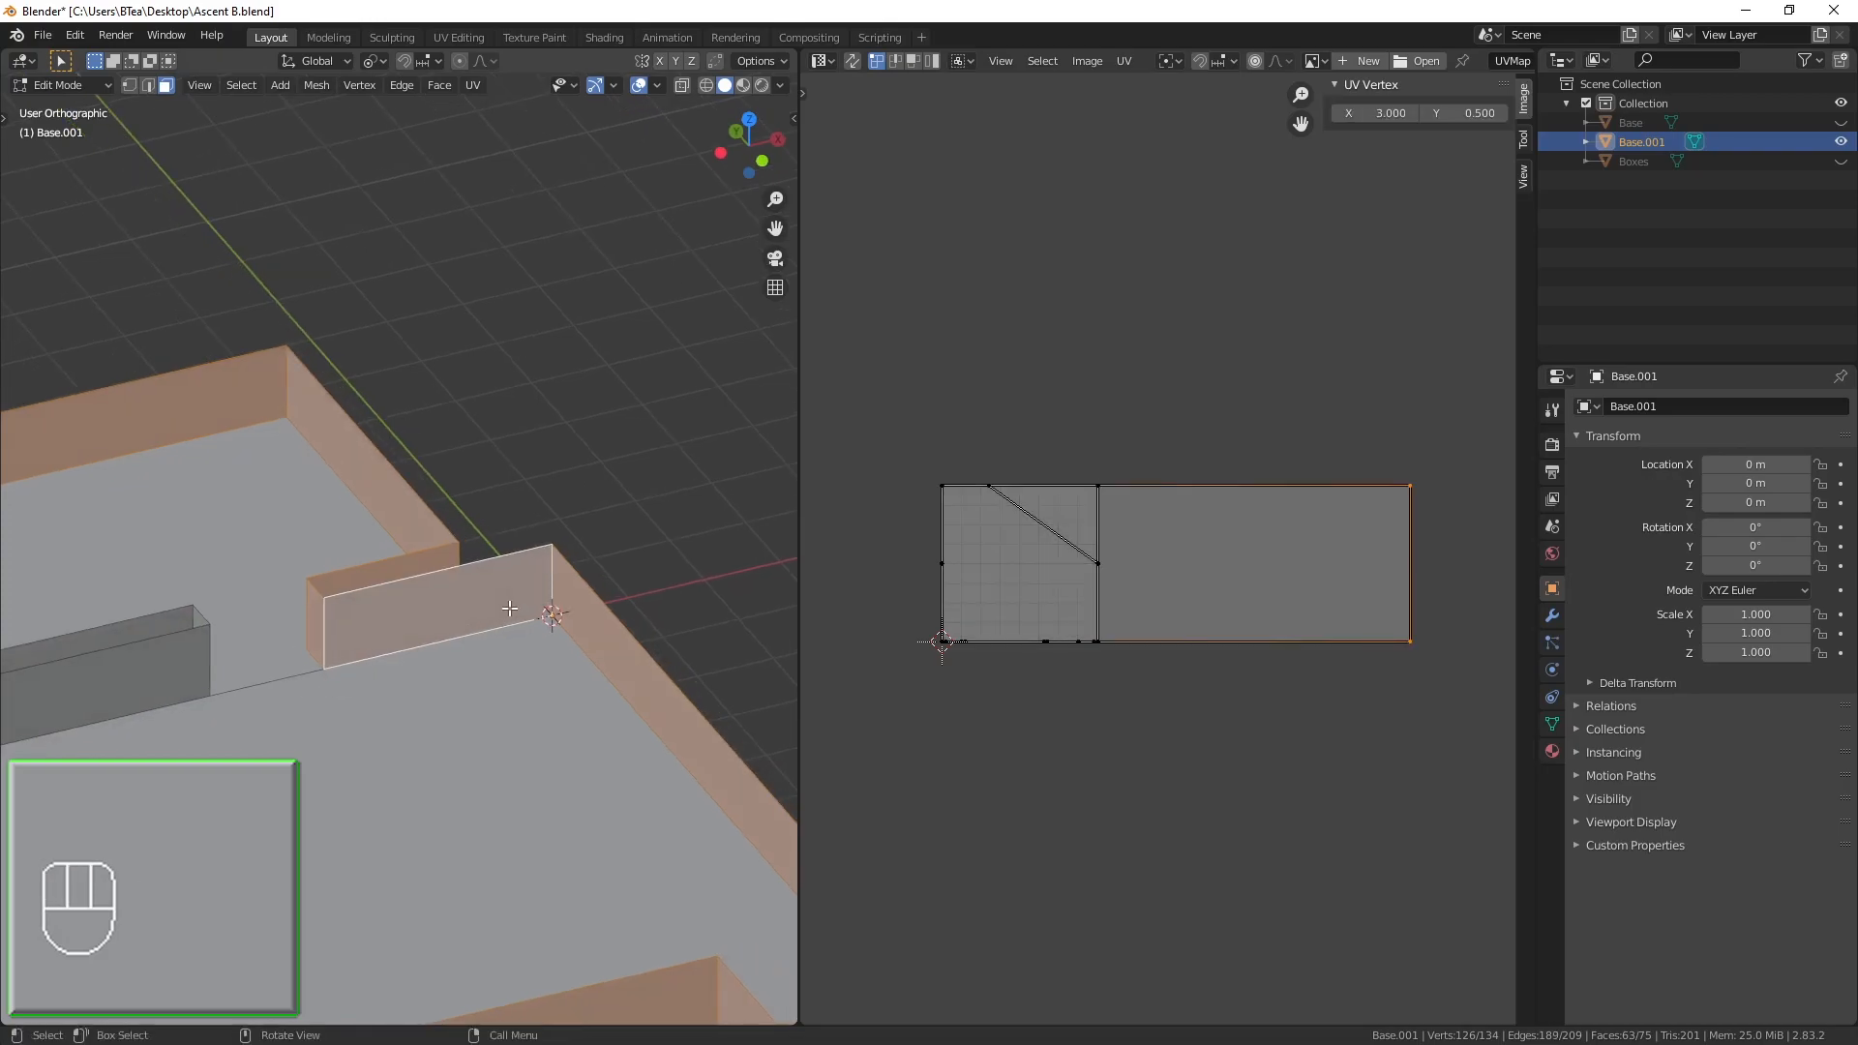
# Unwrap the selected outer wall loop with Follow Active Quads, changing its edge length mode, and check the resulting UV strip
pyautogui.press('u')
pyautogui.click(507, 496)
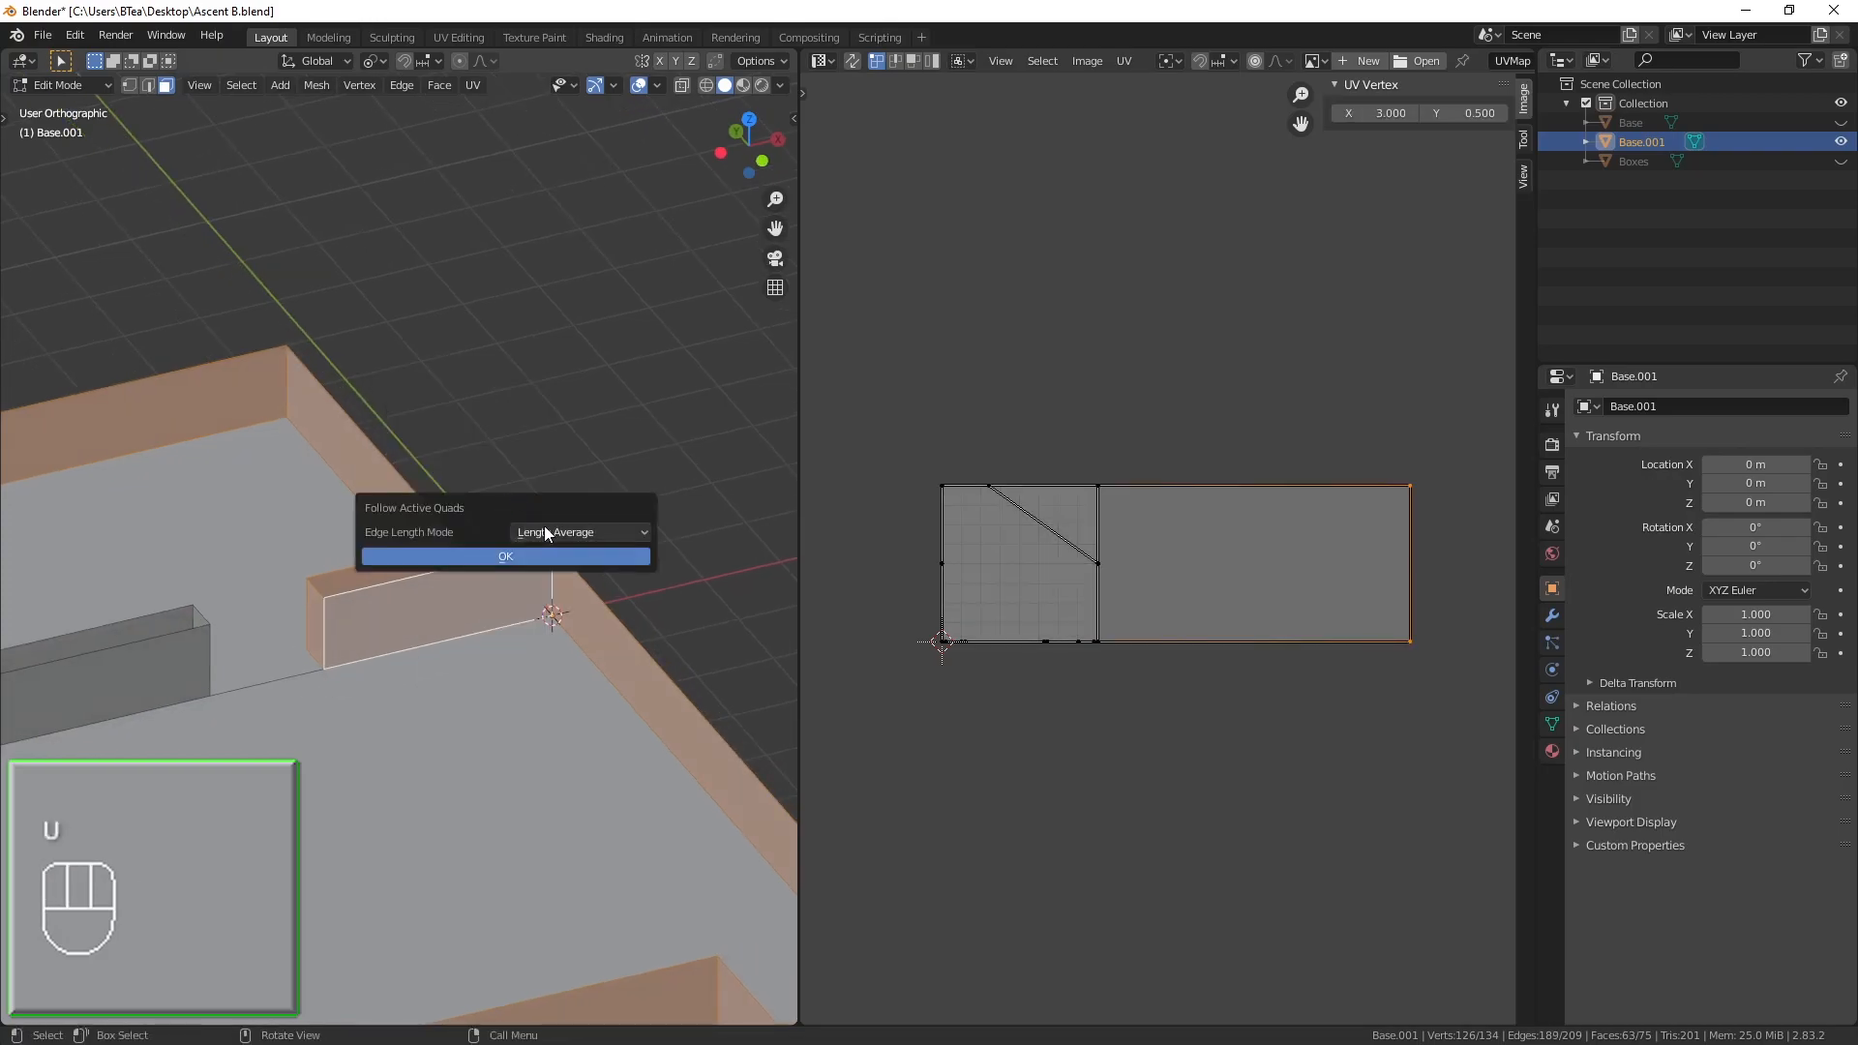
pyautogui.click(556, 531)
pyautogui.click(550, 575)
pyautogui.click(544, 560)
pyautogui.scroll(-4, 1159, 577)
pyautogui.moveTo(1161, 622); pyautogui.dragTo(1527, 580, button='middle')
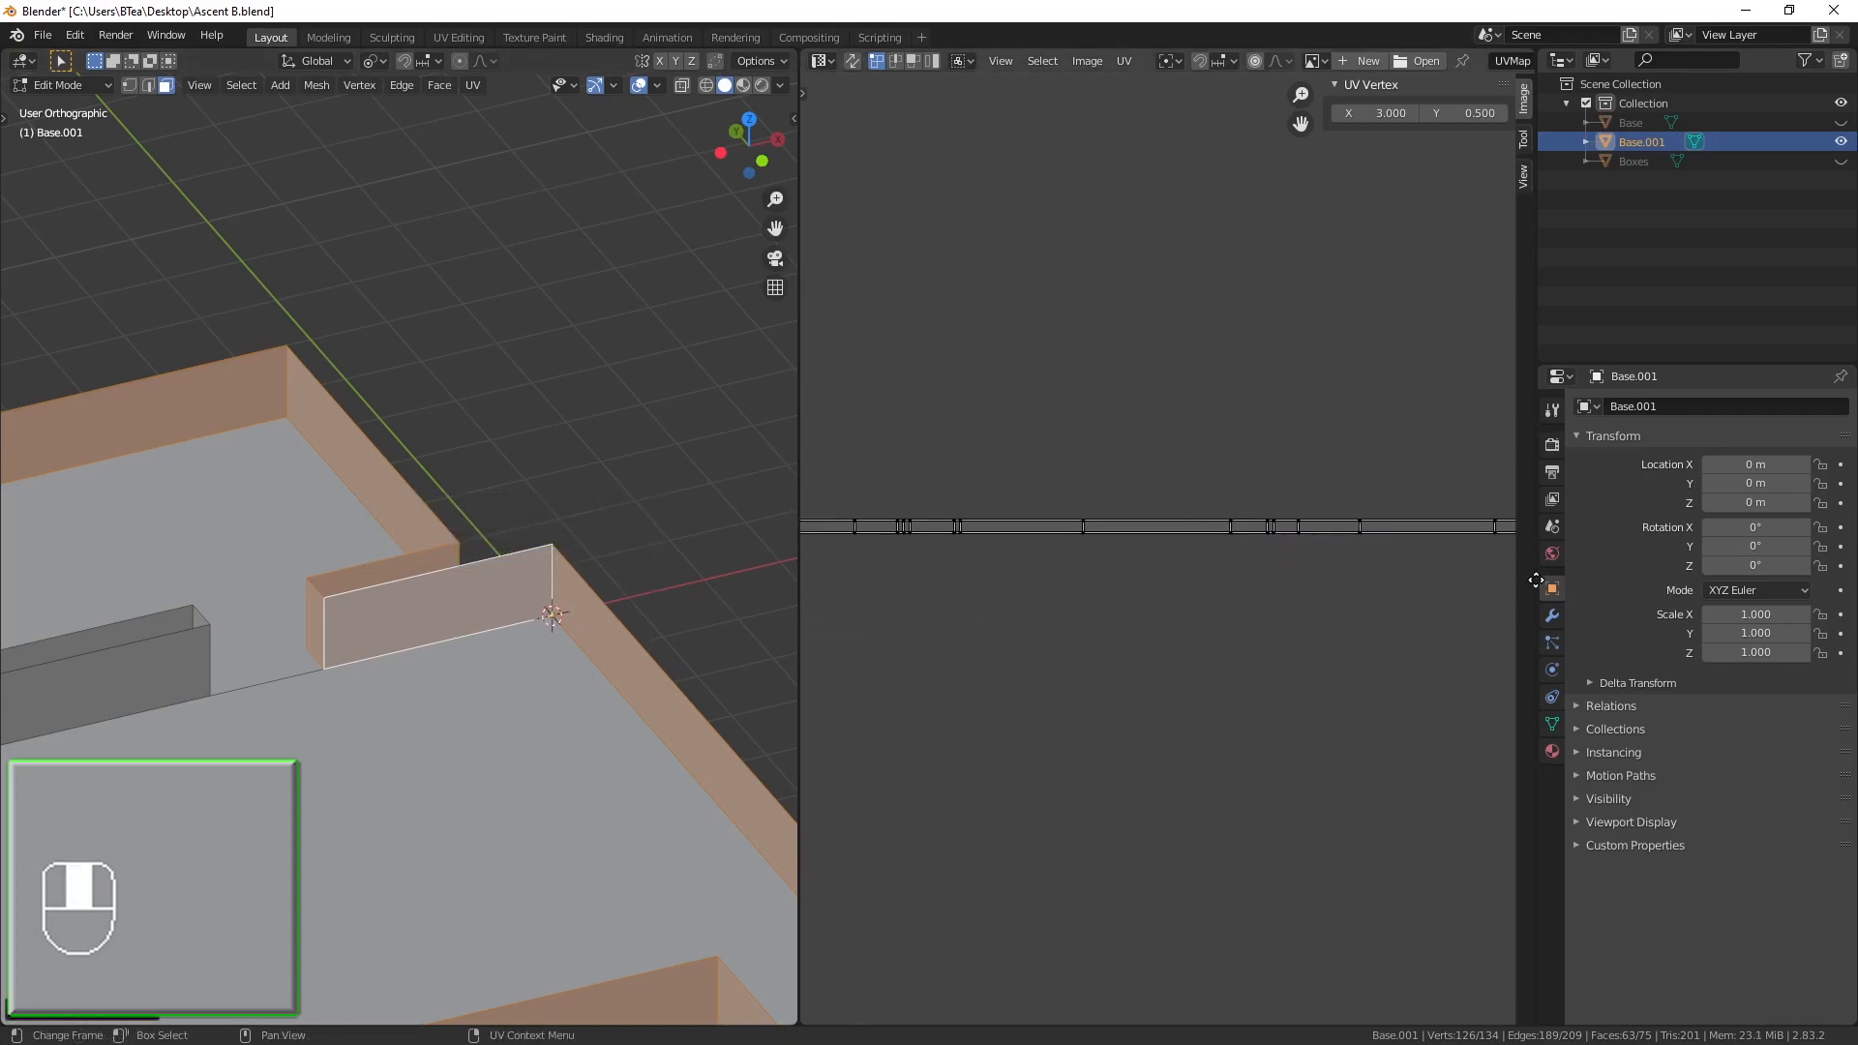
pyautogui.moveTo(769, 595); pyautogui.dragTo(1104, 610, button='middle')
pyautogui.scroll(-2, 1112, 552)
pyautogui.scroll(7, 1336, 562)
pyautogui.moveTo(1375, 541); pyautogui.dragTo(1311, 552, button='middle')
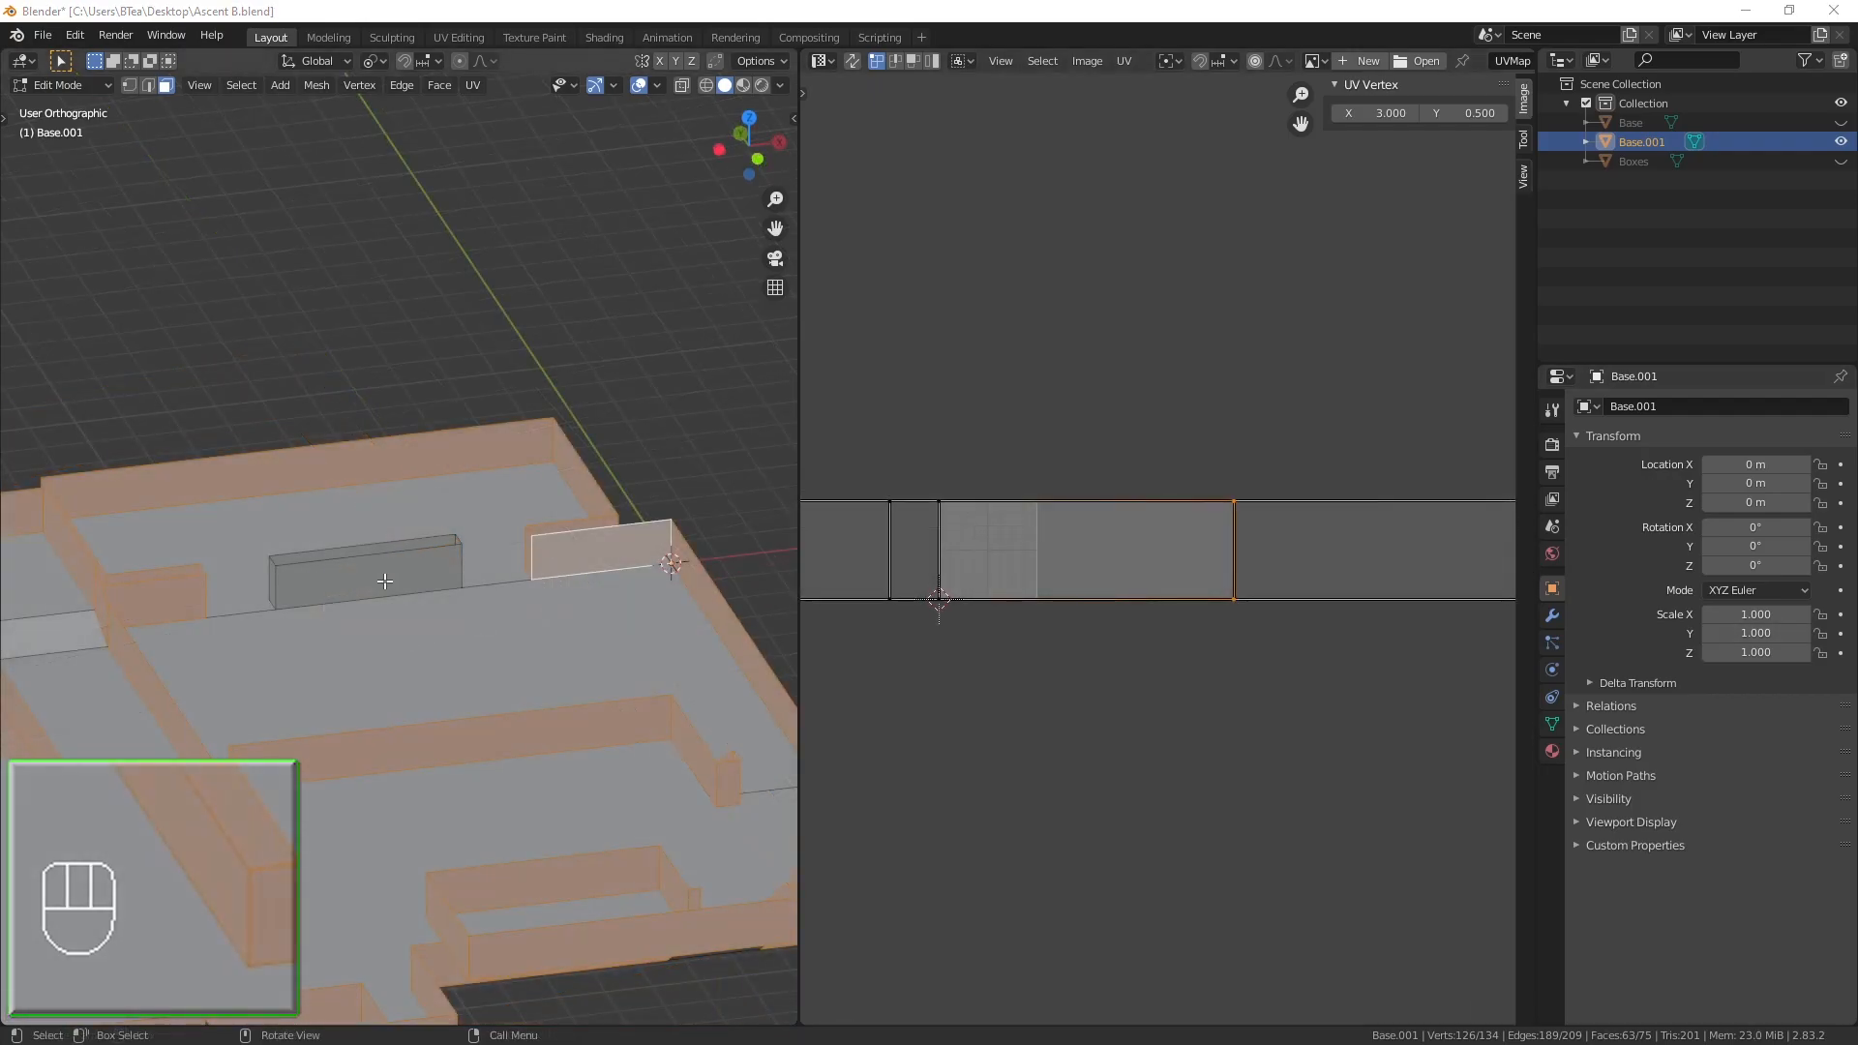
# Unwrap the freestanding wall's long front face using Project from View (Bounds) and move its outer UV vertices 3 units along X
pyautogui.click(385, 583)
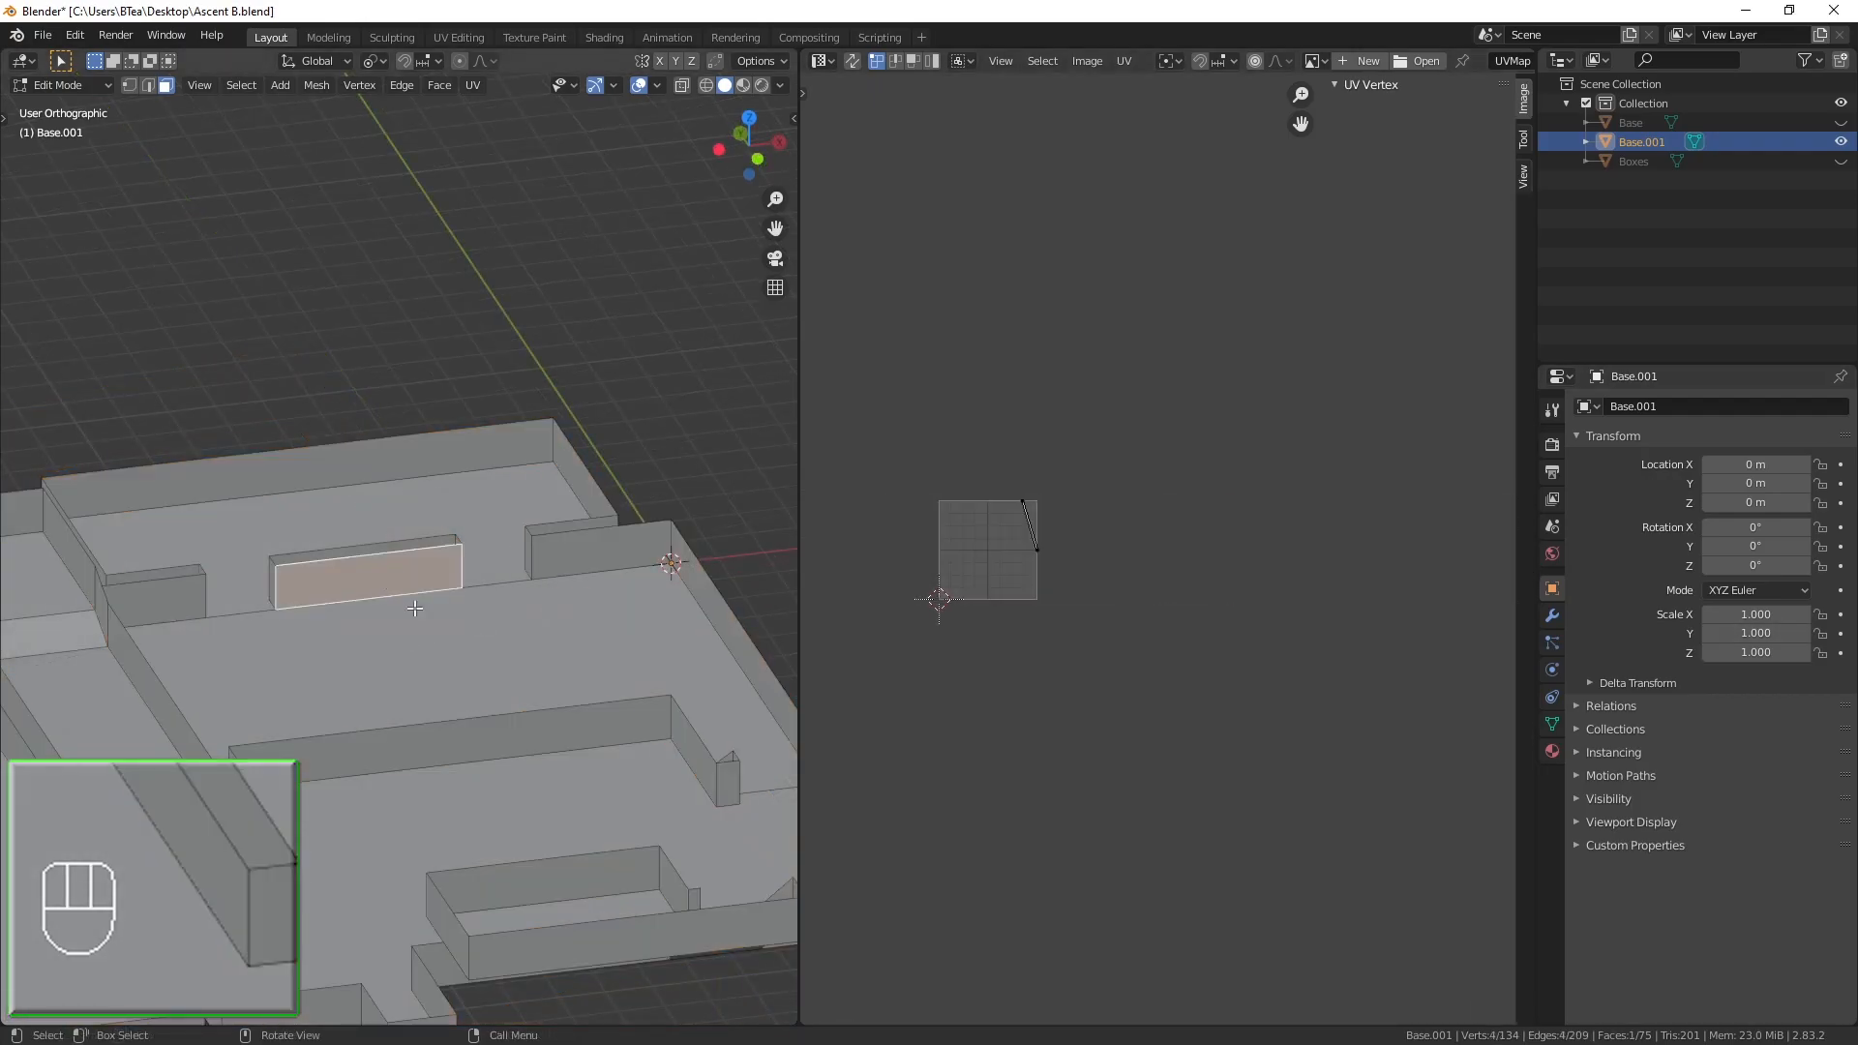
pyautogui.press('KP_1')
pyautogui.press('u')
pyautogui.click(510, 655)
pyautogui.press('KP_7')
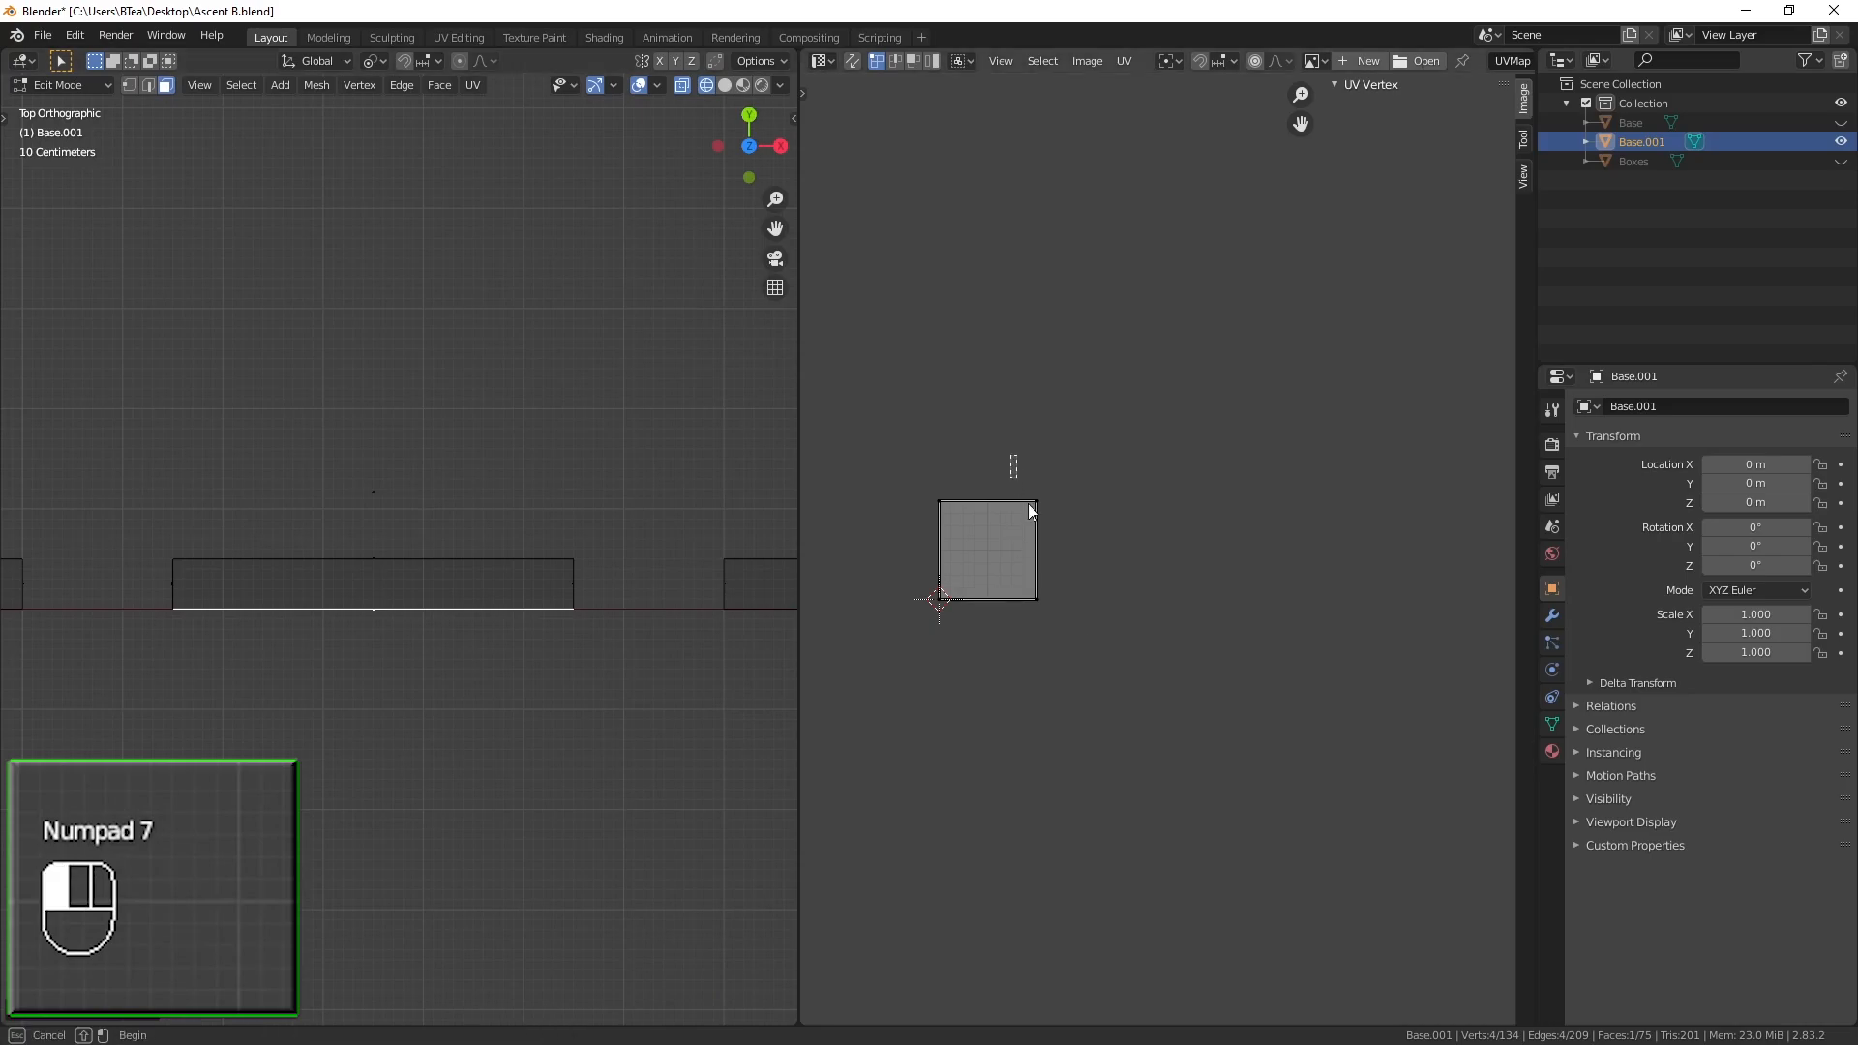
pyautogui.press('g')
pyautogui.press('x')
pyautogui.press('3')
pyautogui.press('Return')
# Select the freestanding wall's face loop with the unwrapped face active and unwrap it using Follow Active Quads
pyautogui.press('z')
pyautogui.moveTo(474, 745); pyautogui.dragTo(594, 628, button='middle')
pyautogui.keyDown('alt'); pyautogui.click(575, 585); pyautogui.keyUp('alt')
pyautogui.keyDown('shift'); pyautogui.click(448, 642); pyautogui.keyUp('shift')
pyautogui.press('u')
pyautogui.click(453, 523)
pyautogui.click(468, 582)
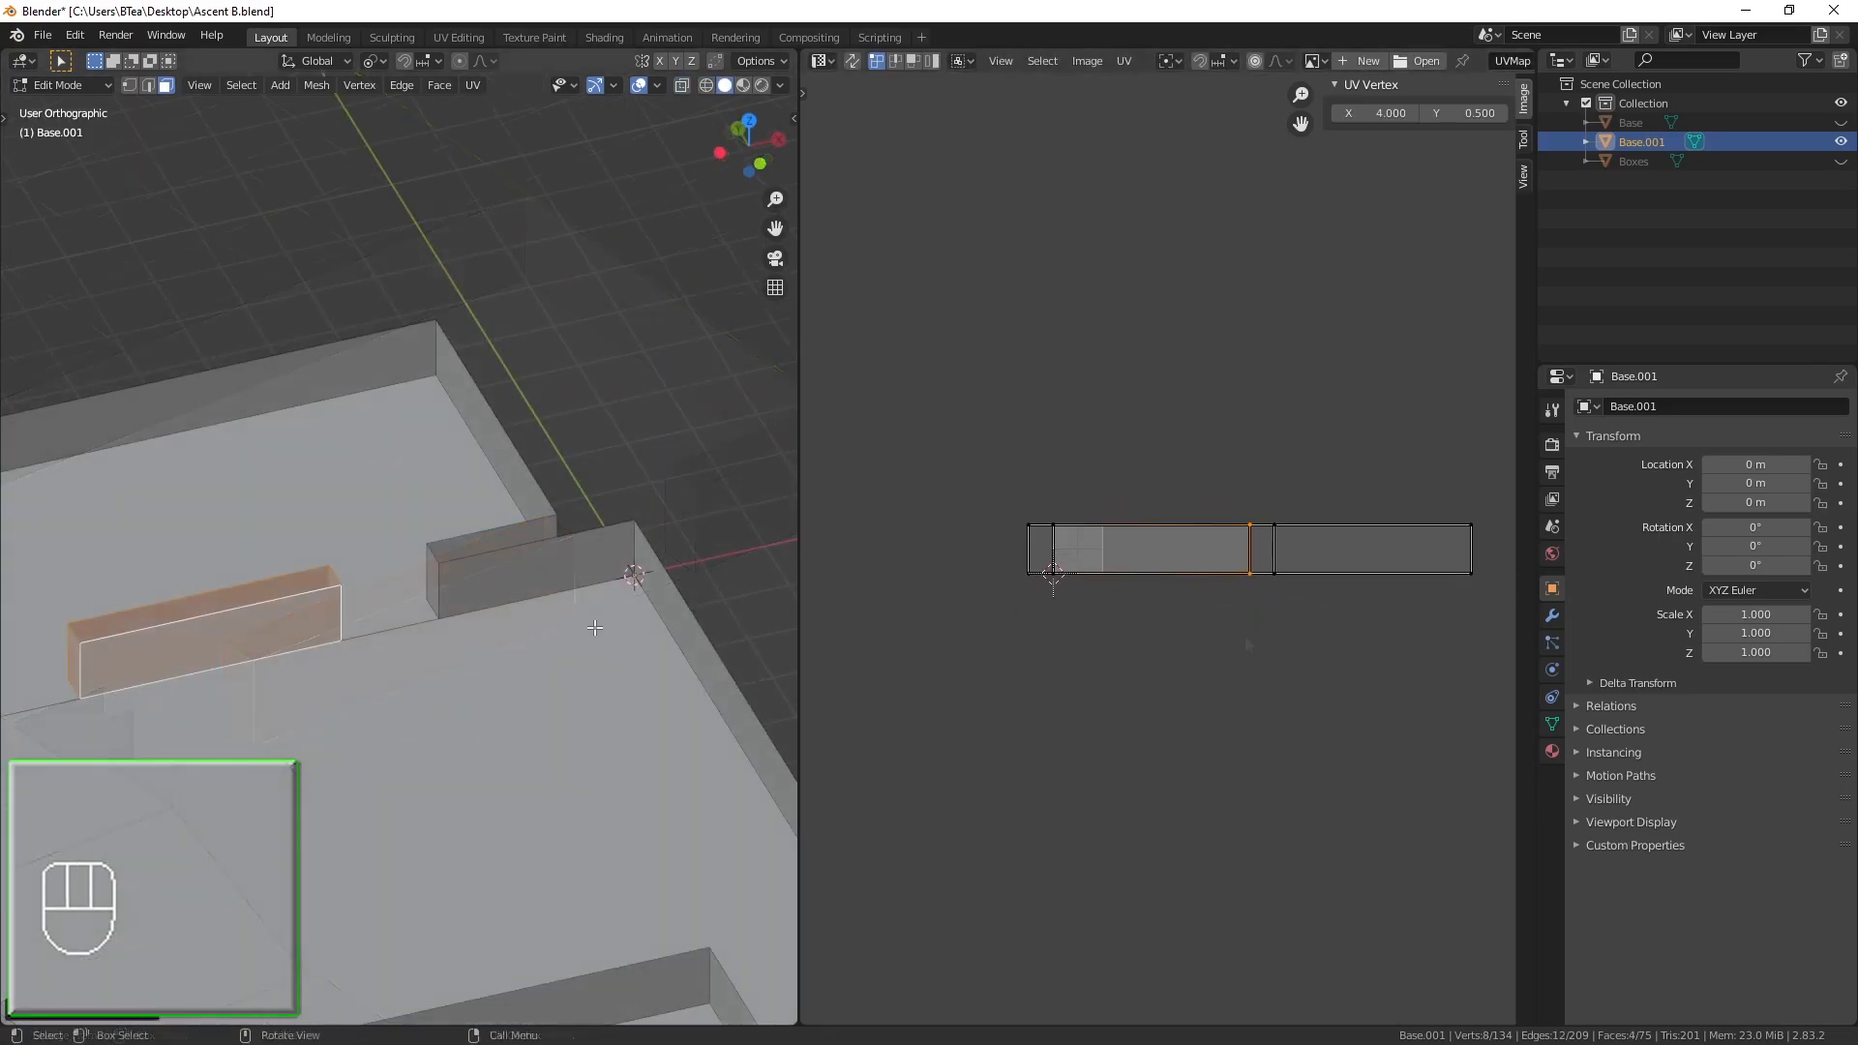
# Add the outer wall loop to the selection, invert it to get the floor faces, and unwrap them
pyautogui.keyDown('alt'); pyautogui.keyDown('shift'); pyautogui.click(626, 549); pyautogui.keyUp('shift'); pyautogui.keyUp('alt')
pyautogui.scroll(-6, 620, 557)
pyautogui.moveTo(587, 726); pyautogui.dragTo(379, 732, button='middle')
pyautogui.keyDown('shift'); pyautogui.moveTo(378, 733); pyautogui.dragTo(578, 666, button='middle'); pyautogui.keyUp('shift')
pyautogui.hotkey('ctrl', 'i')
pyautogui.scroll(5, 1094, 568)
pyautogui.moveTo(1072, 583); pyautogui.dragTo(1295, 568, button='middle')
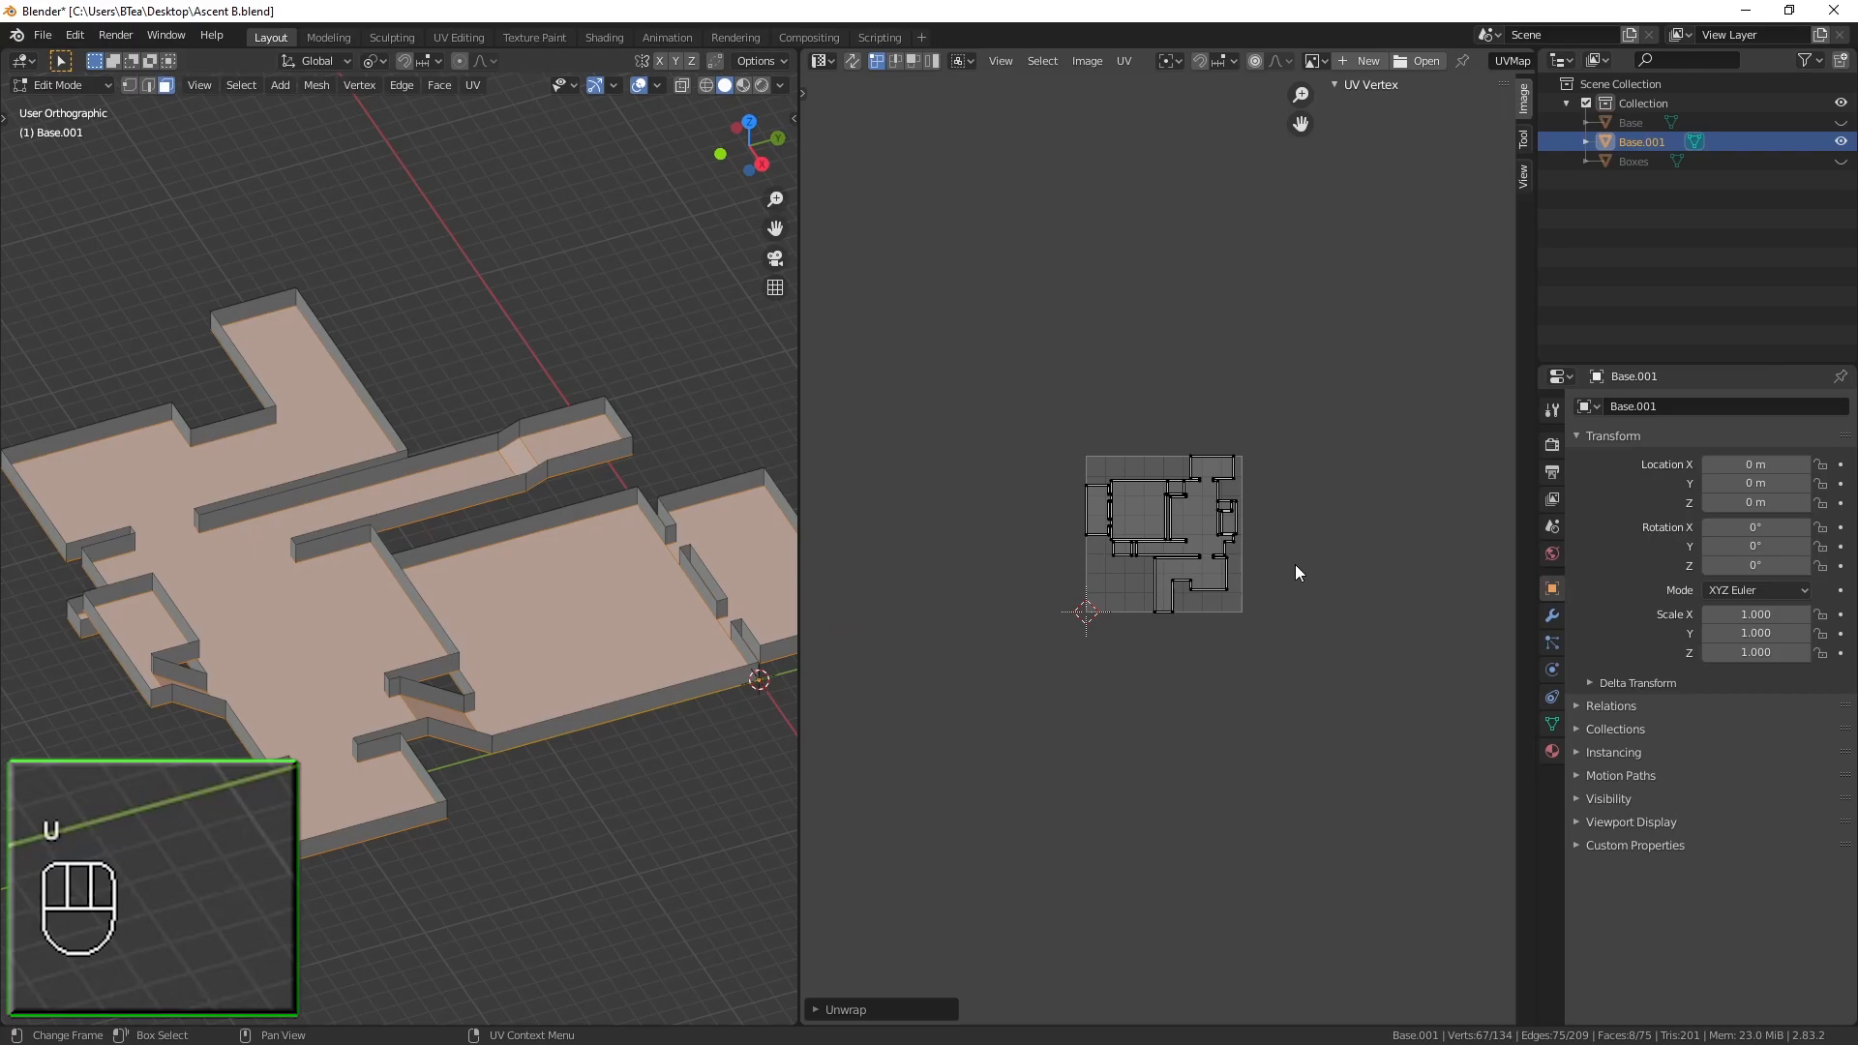
# Select all UVs of the floor faces and scale them to 0 so they collapse to a single point
pyautogui.scroll(4, 1302, 566)
pyautogui.write('a')
pyautogui.write('s0')
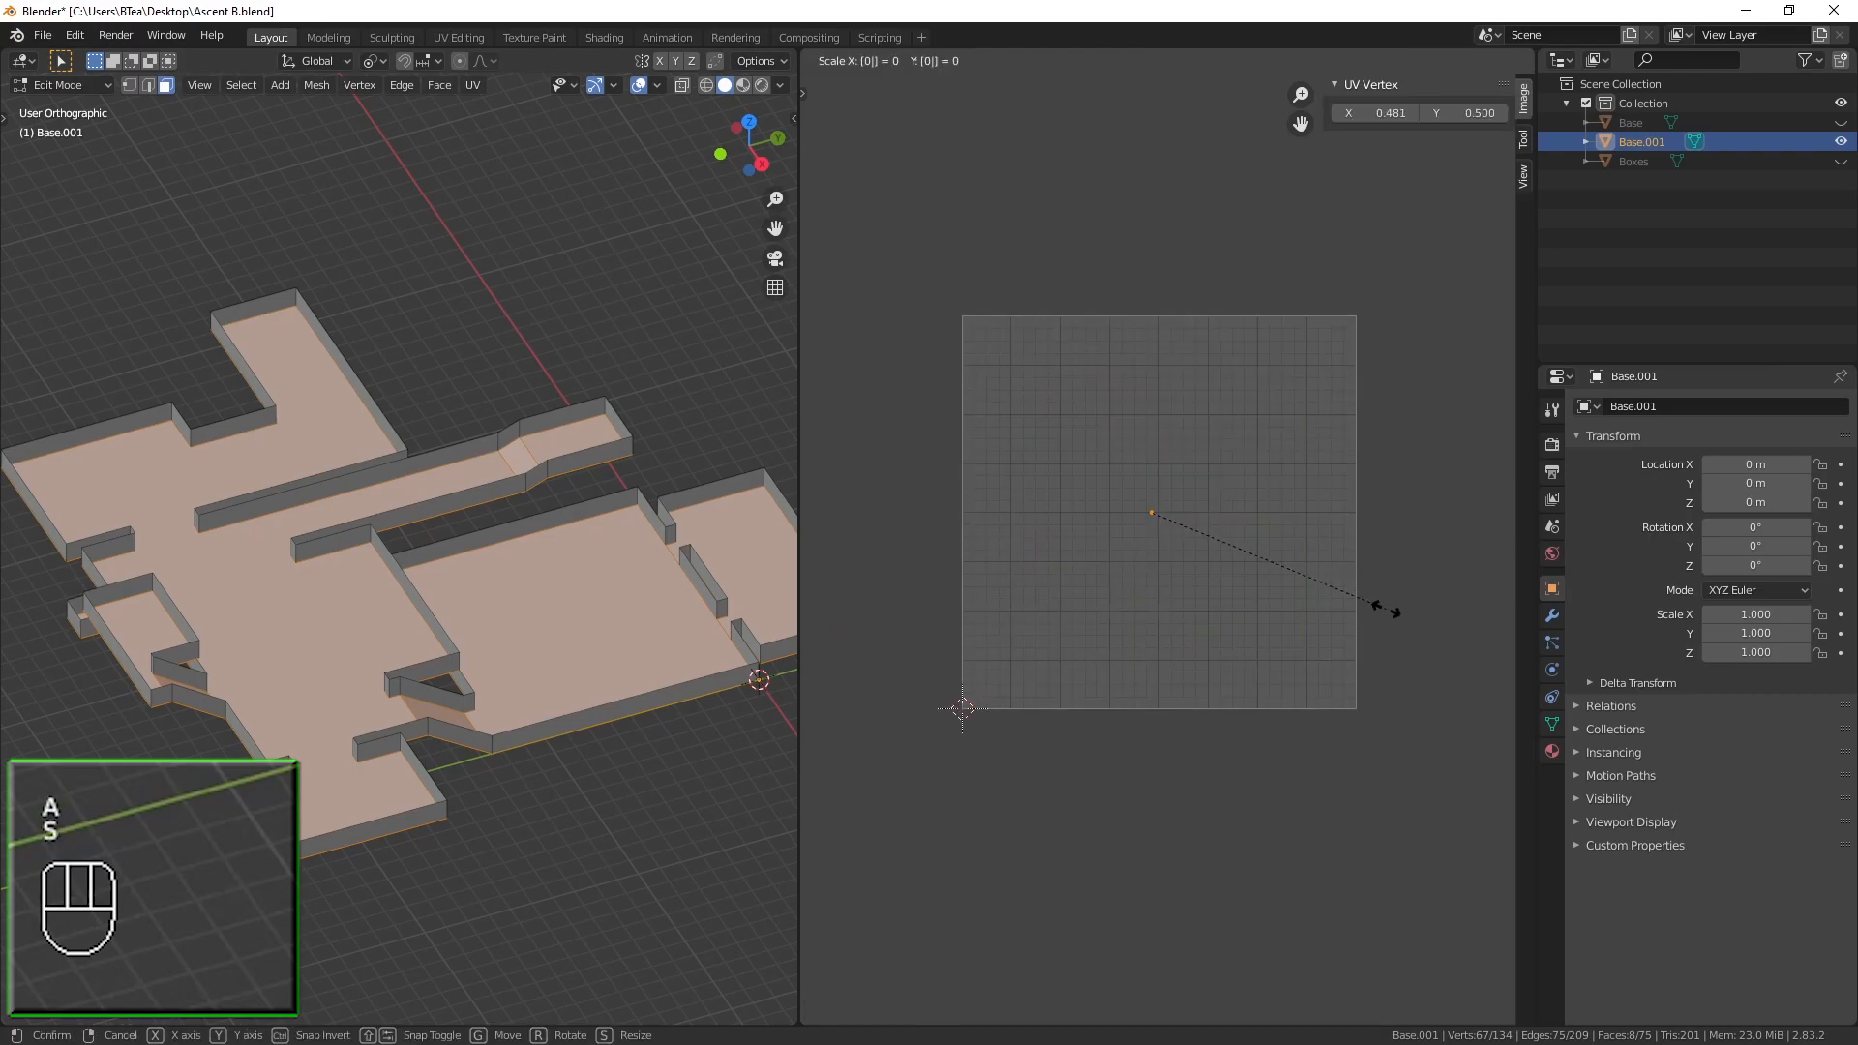
pyautogui.press('Return')
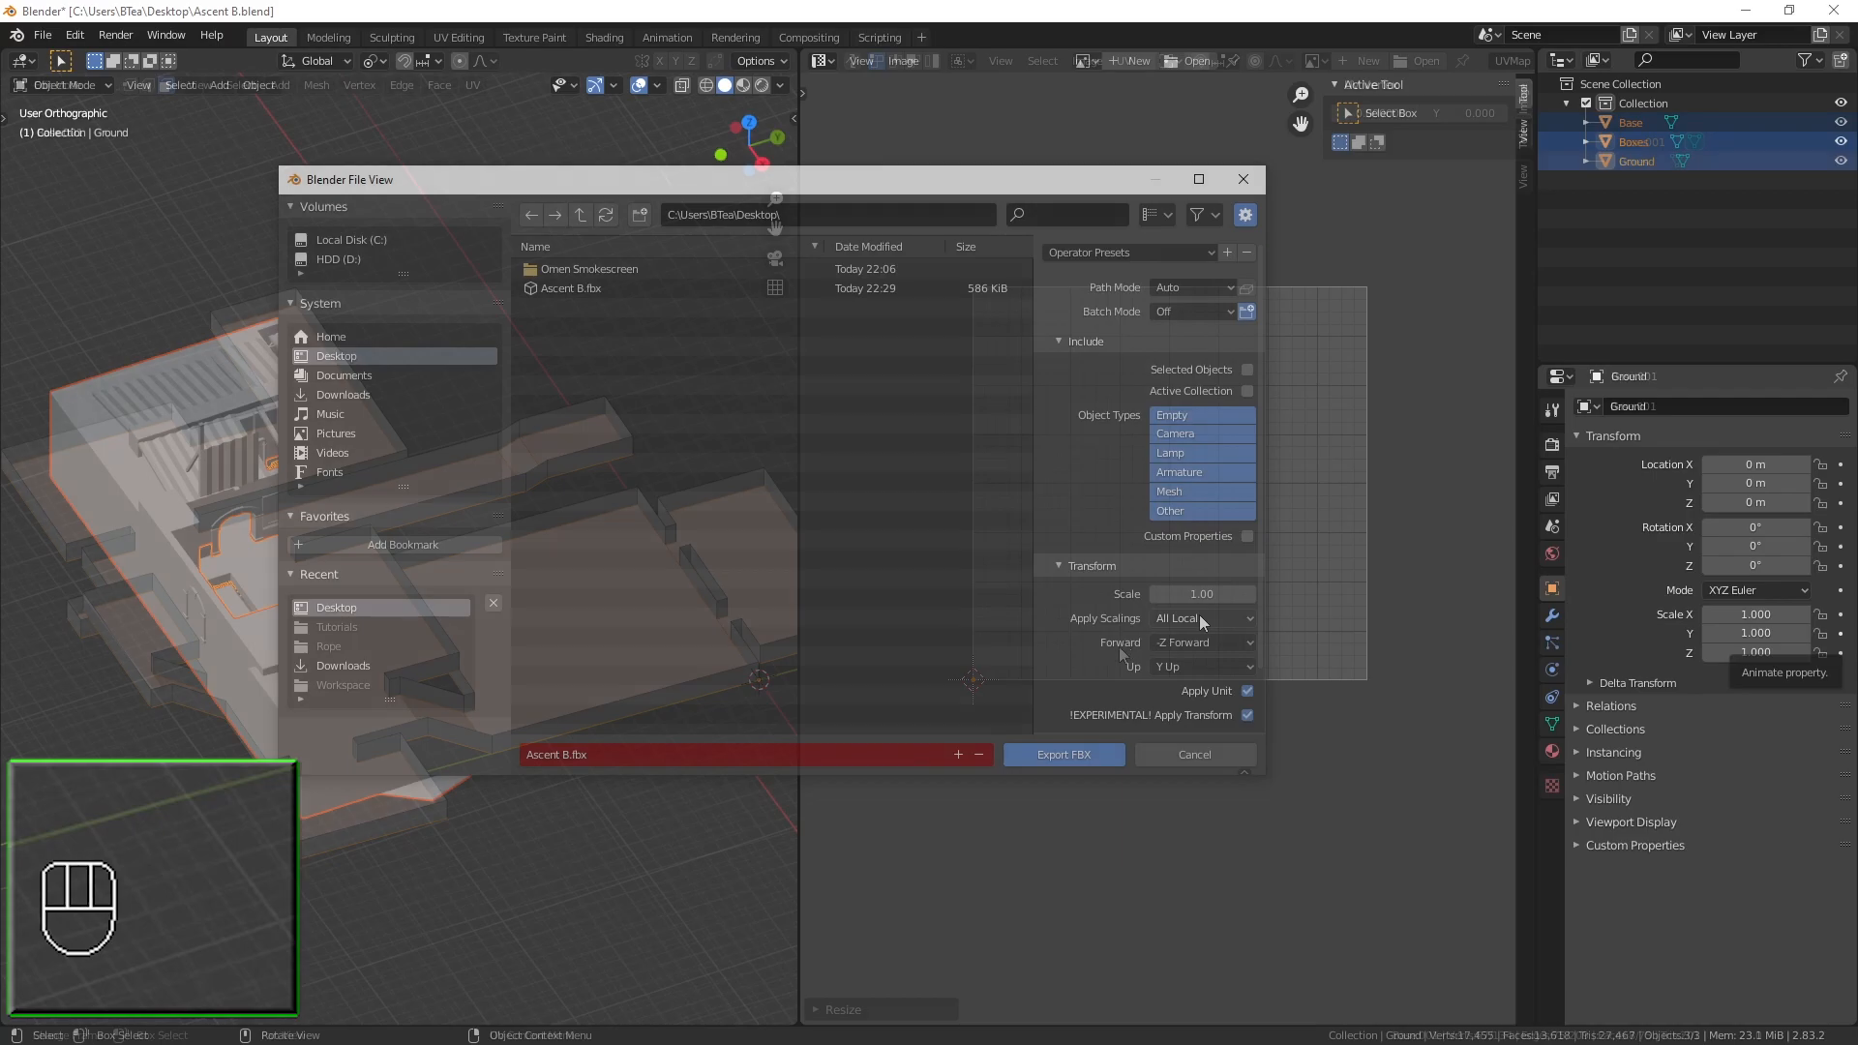
# Export only the selected objects as Ascent B.fbx with Apply Scalings set to FBX Units Scale
pyautogui.click(1199, 619)
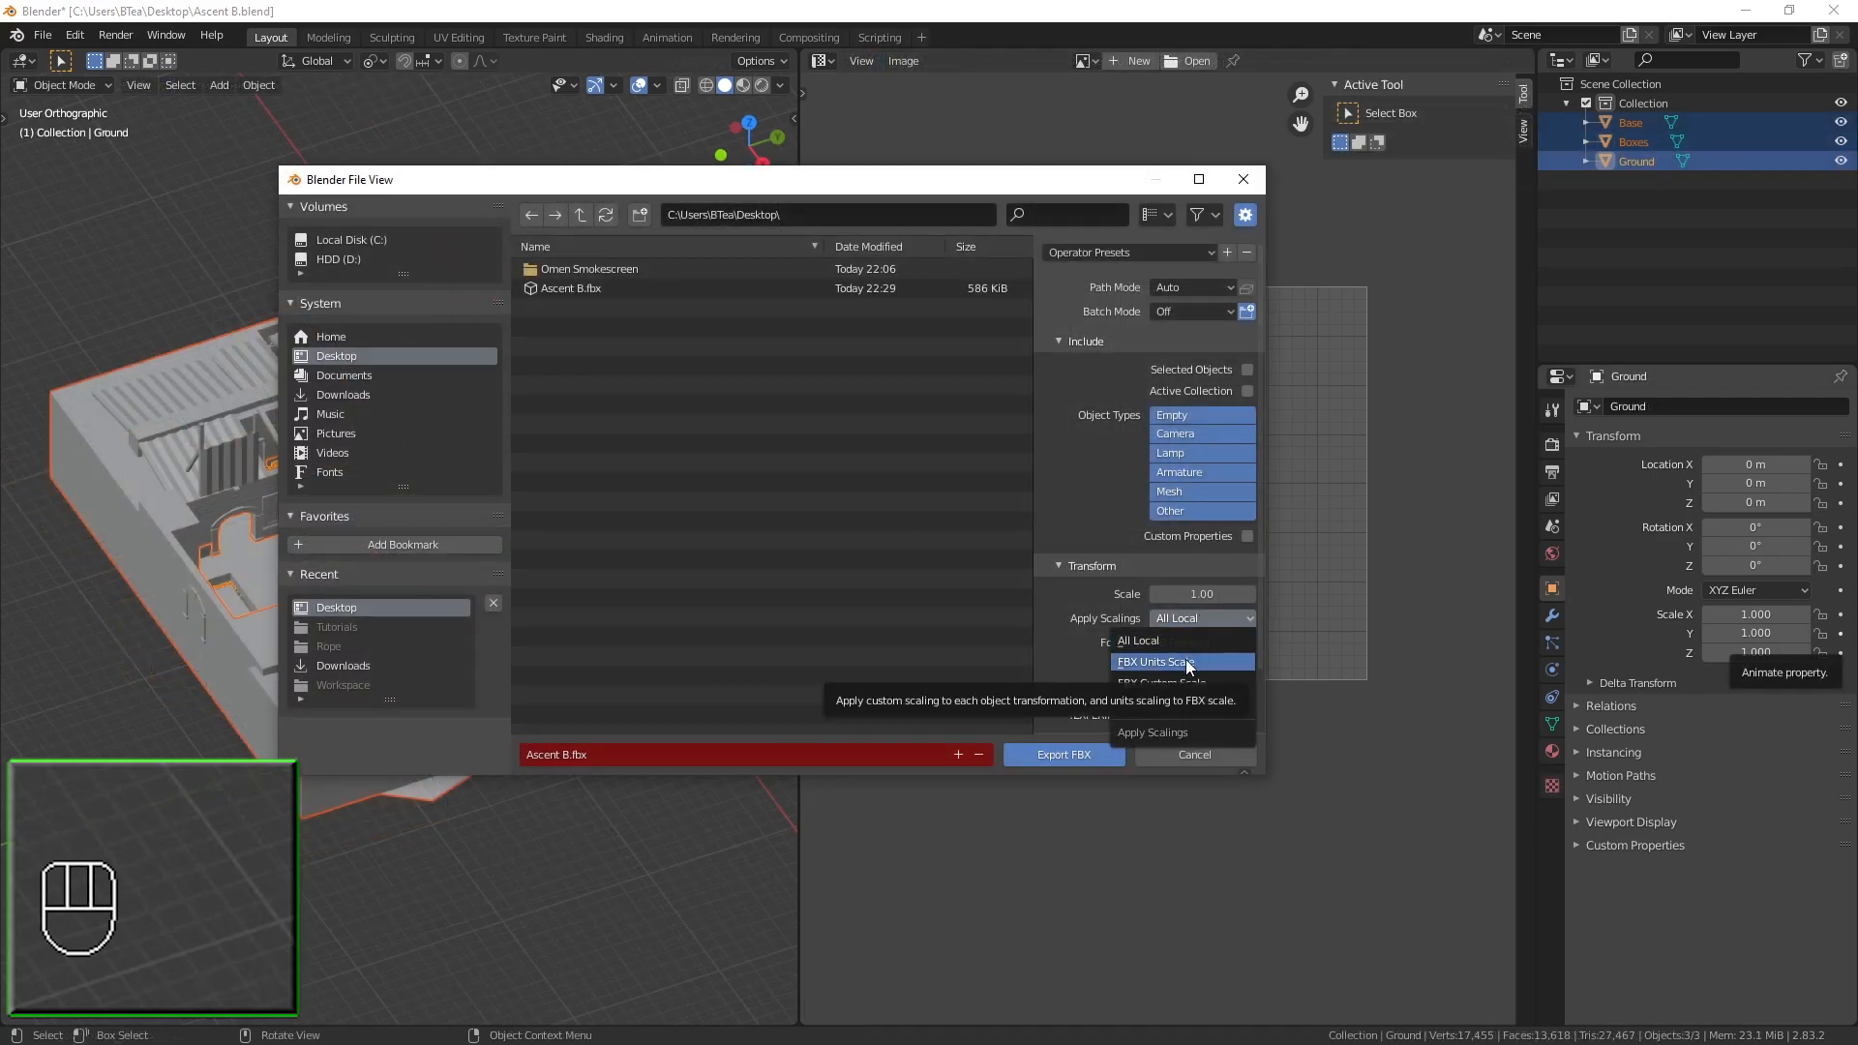
pyautogui.click(1200, 656)
pyautogui.click(1246, 370)
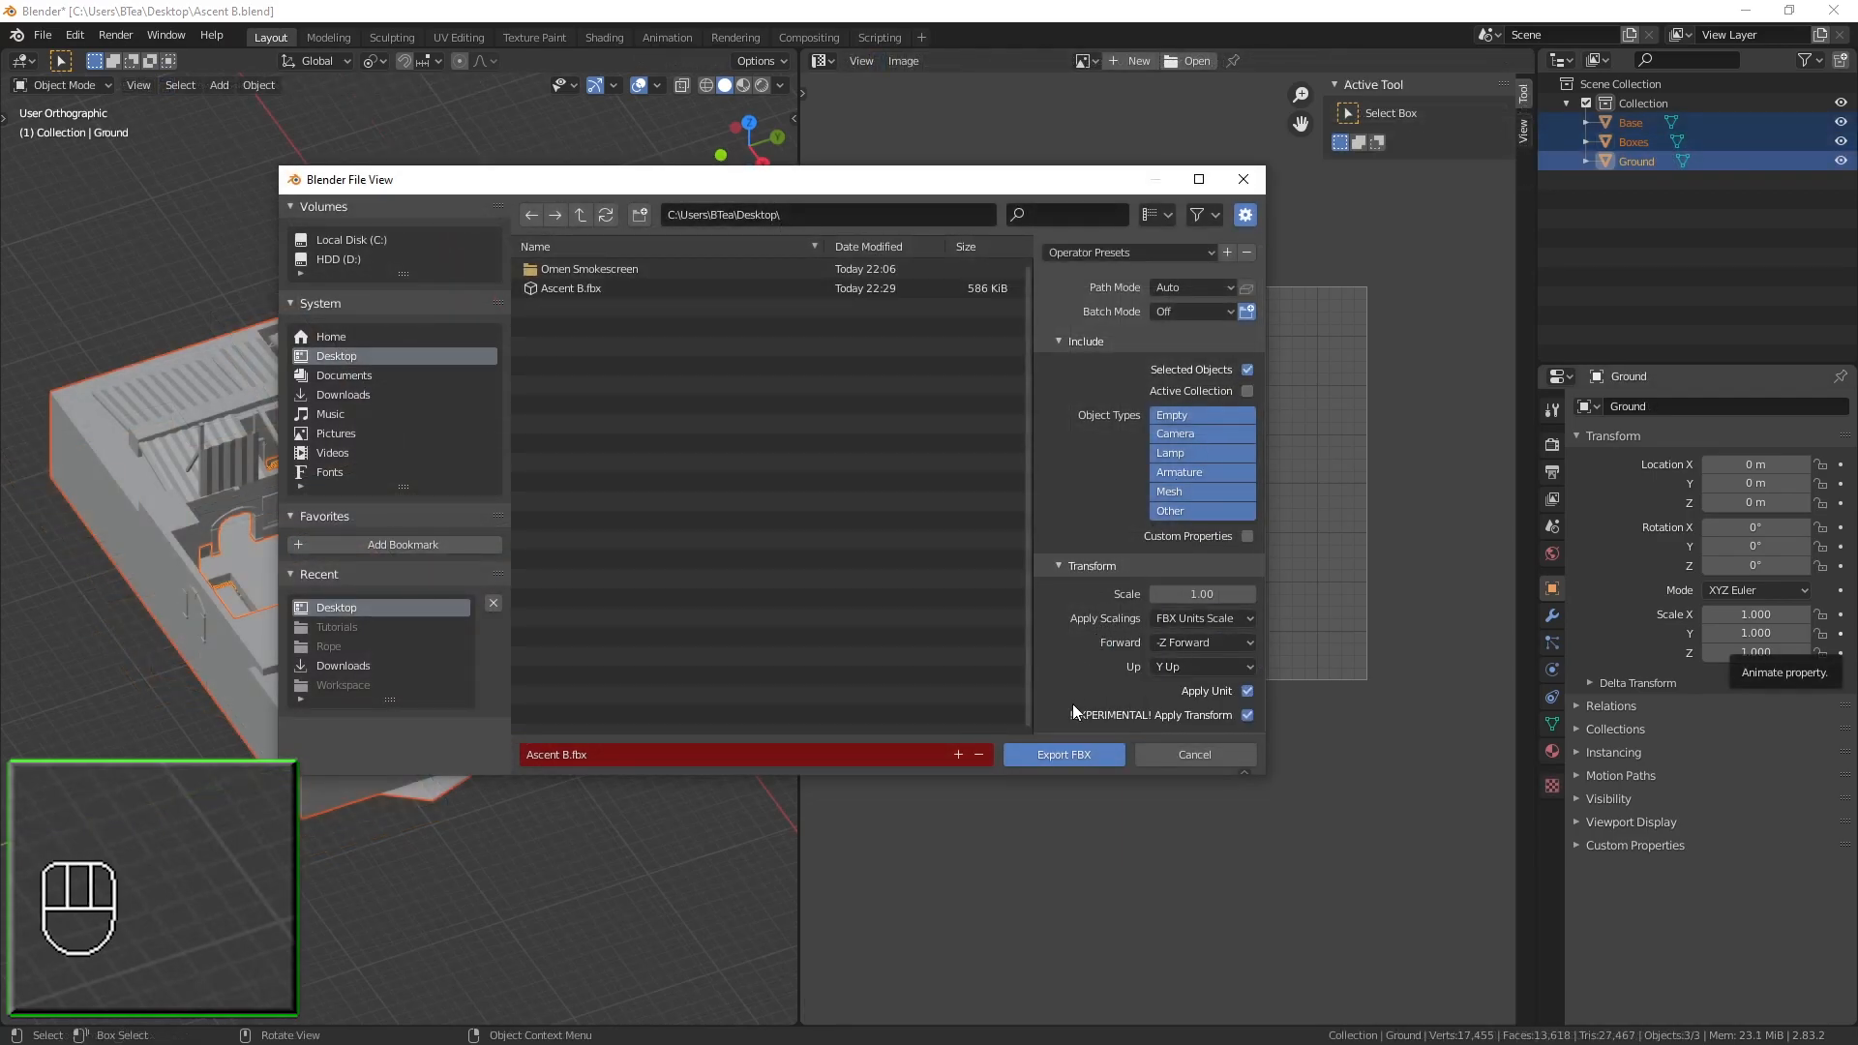
pyautogui.click(1067, 755)
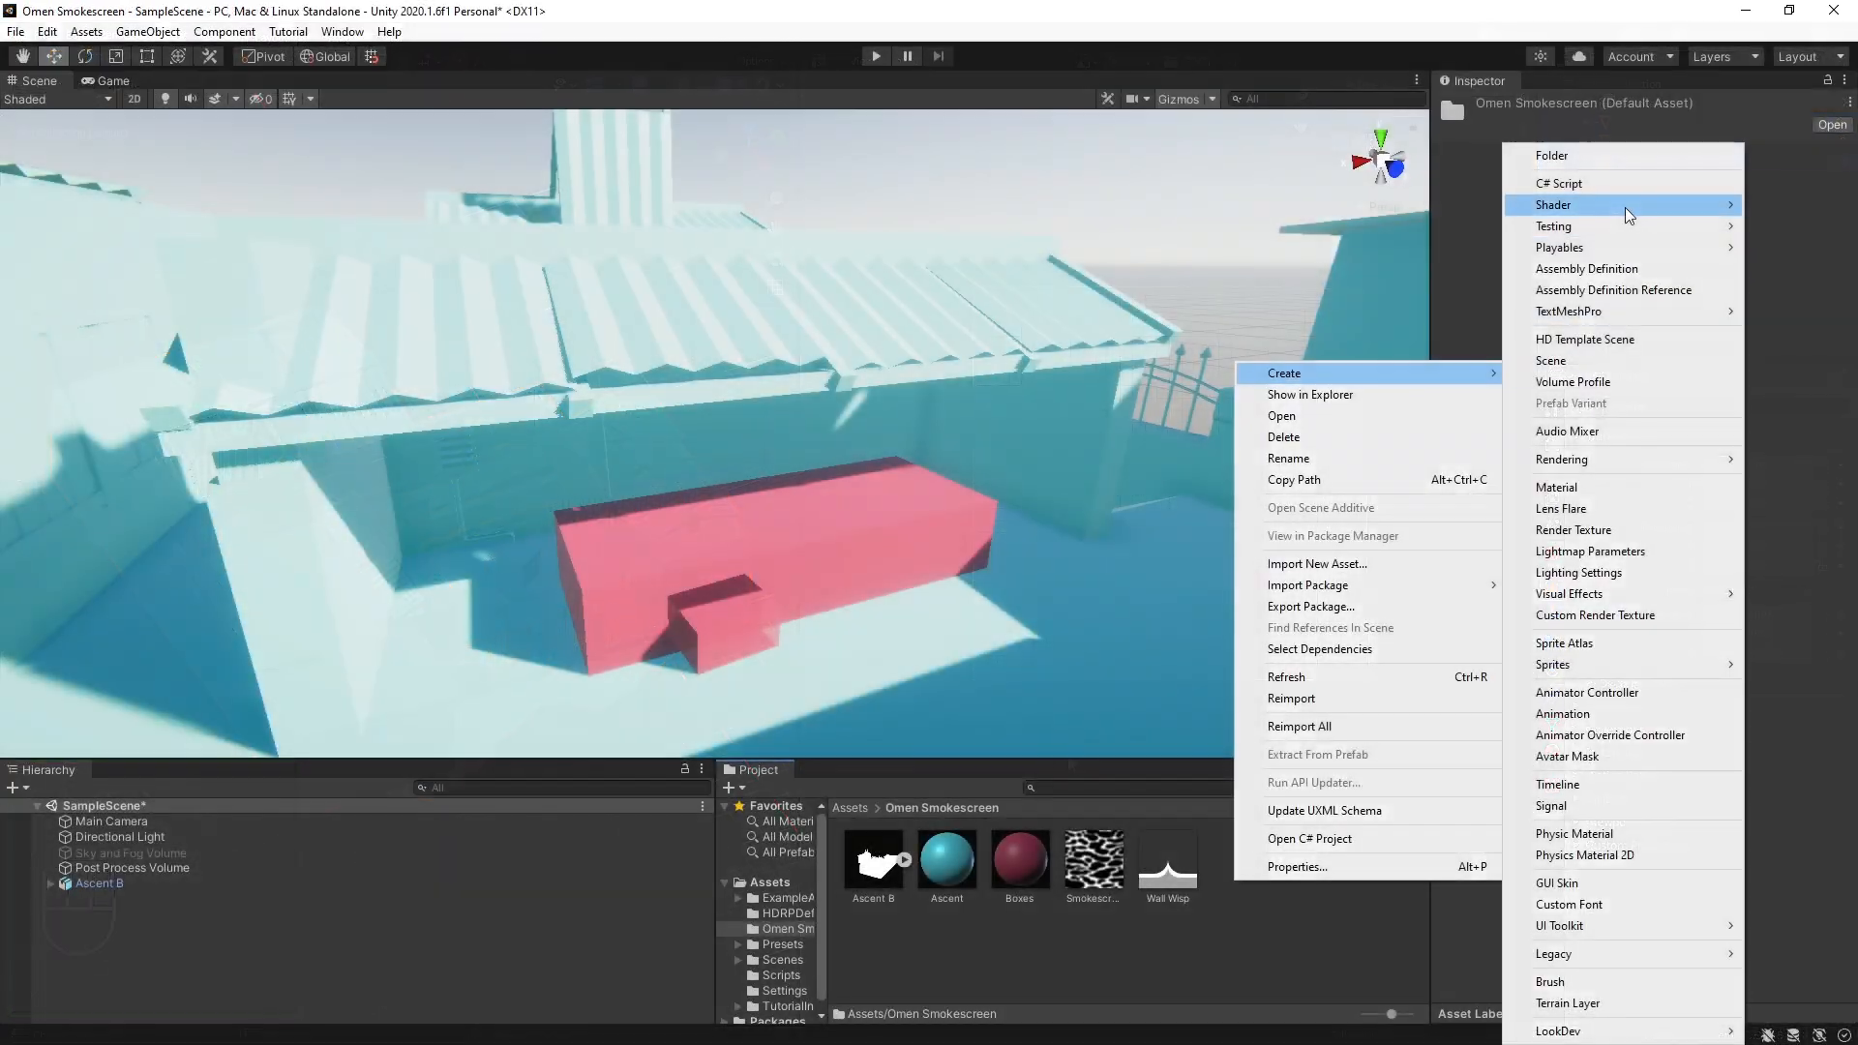
# Create an Unlit Graph shader named Shadow Realm in Unity's Omen Smokescreen folder
pyautogui.moveTo(1629, 215)
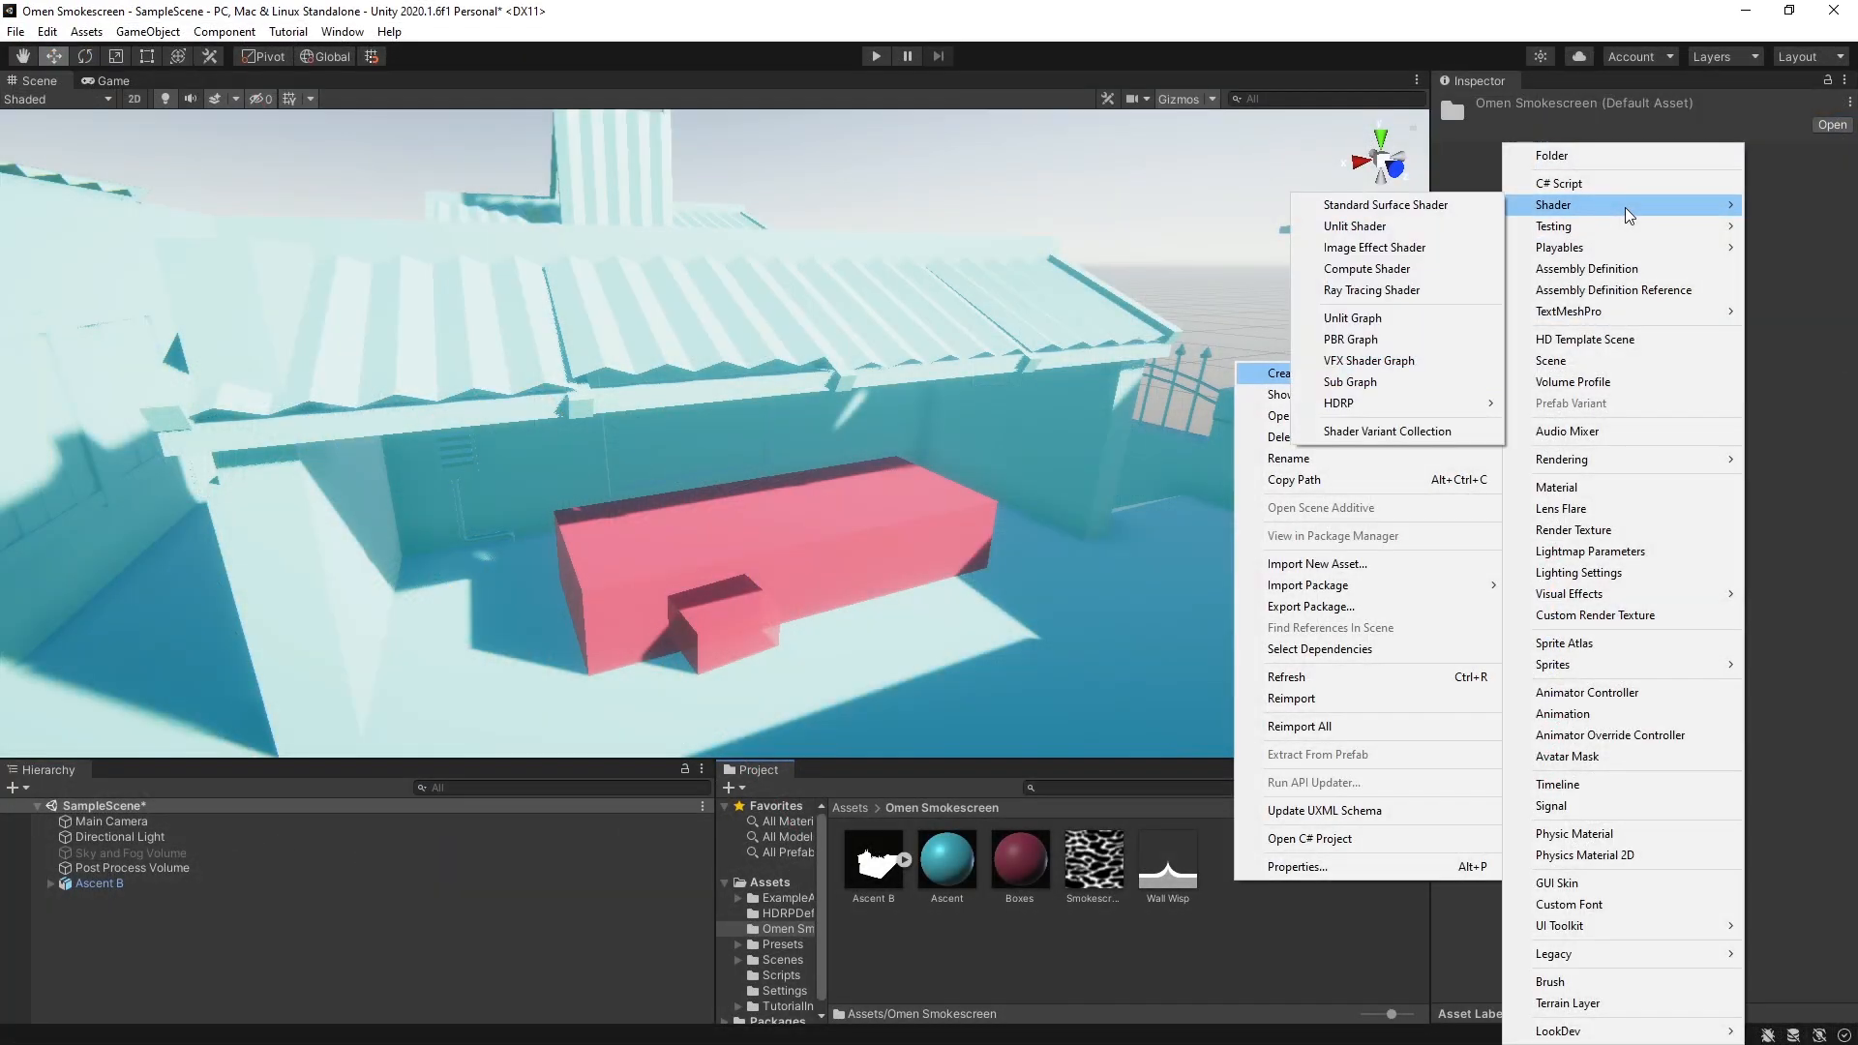
pyautogui.click(1400, 320)
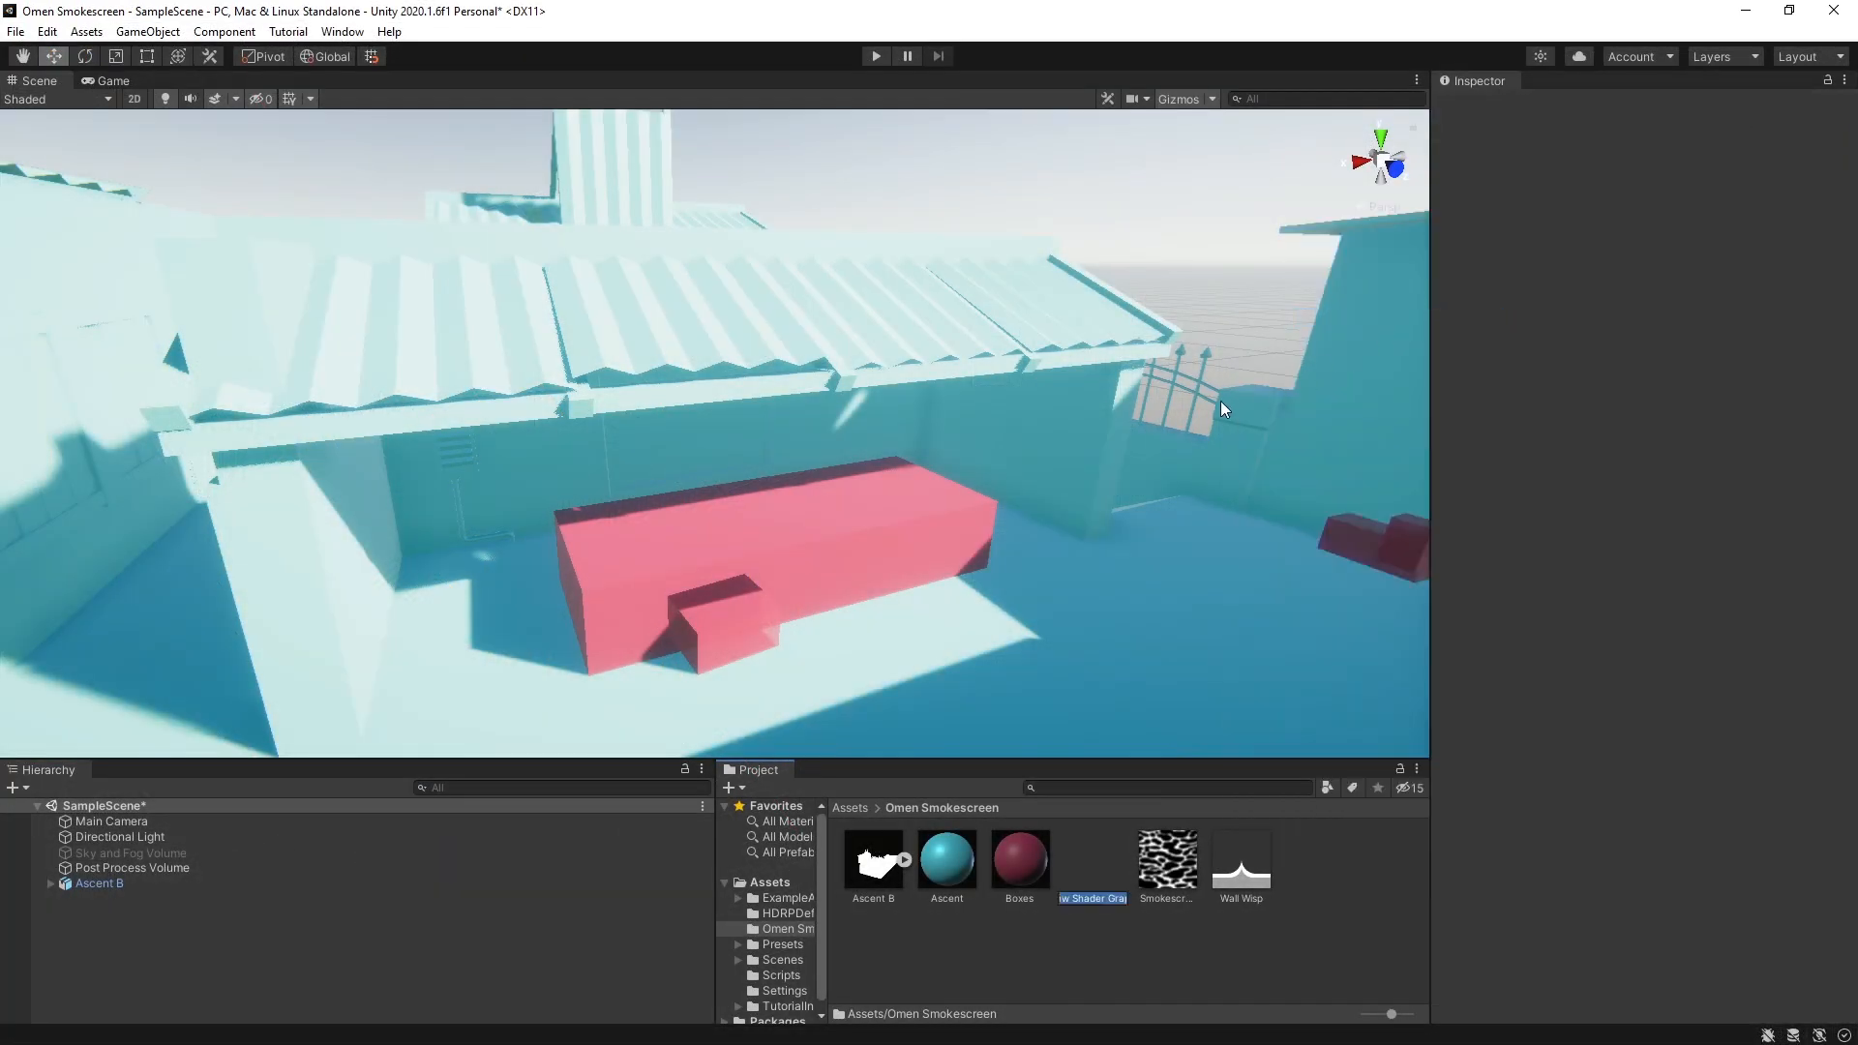
pyautogui.write('Shadow Realm')
pyautogui.press('Return')
# Add a Sample Texture 2D node to the Shadow Realm graph and assign it the Wall Wisp texture
pyautogui.write('extu')
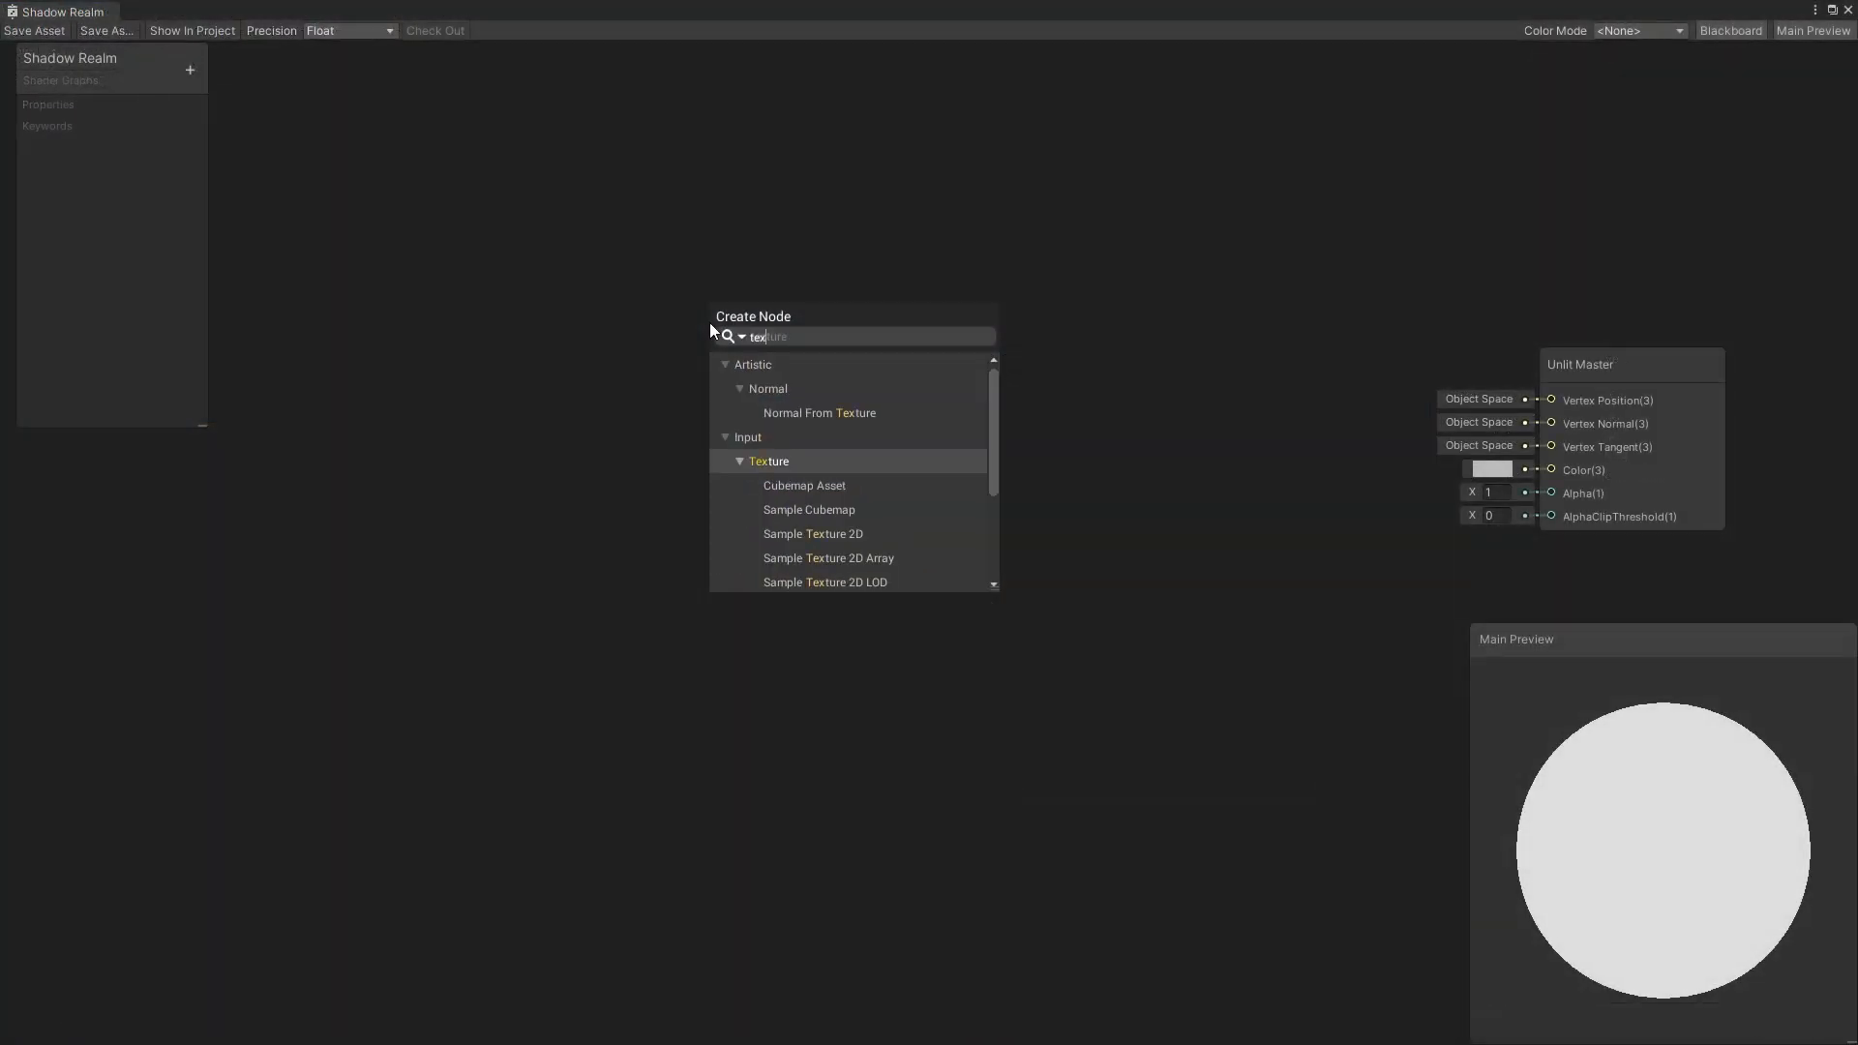
pyautogui.click(828, 534)
pyautogui.click(604, 240)
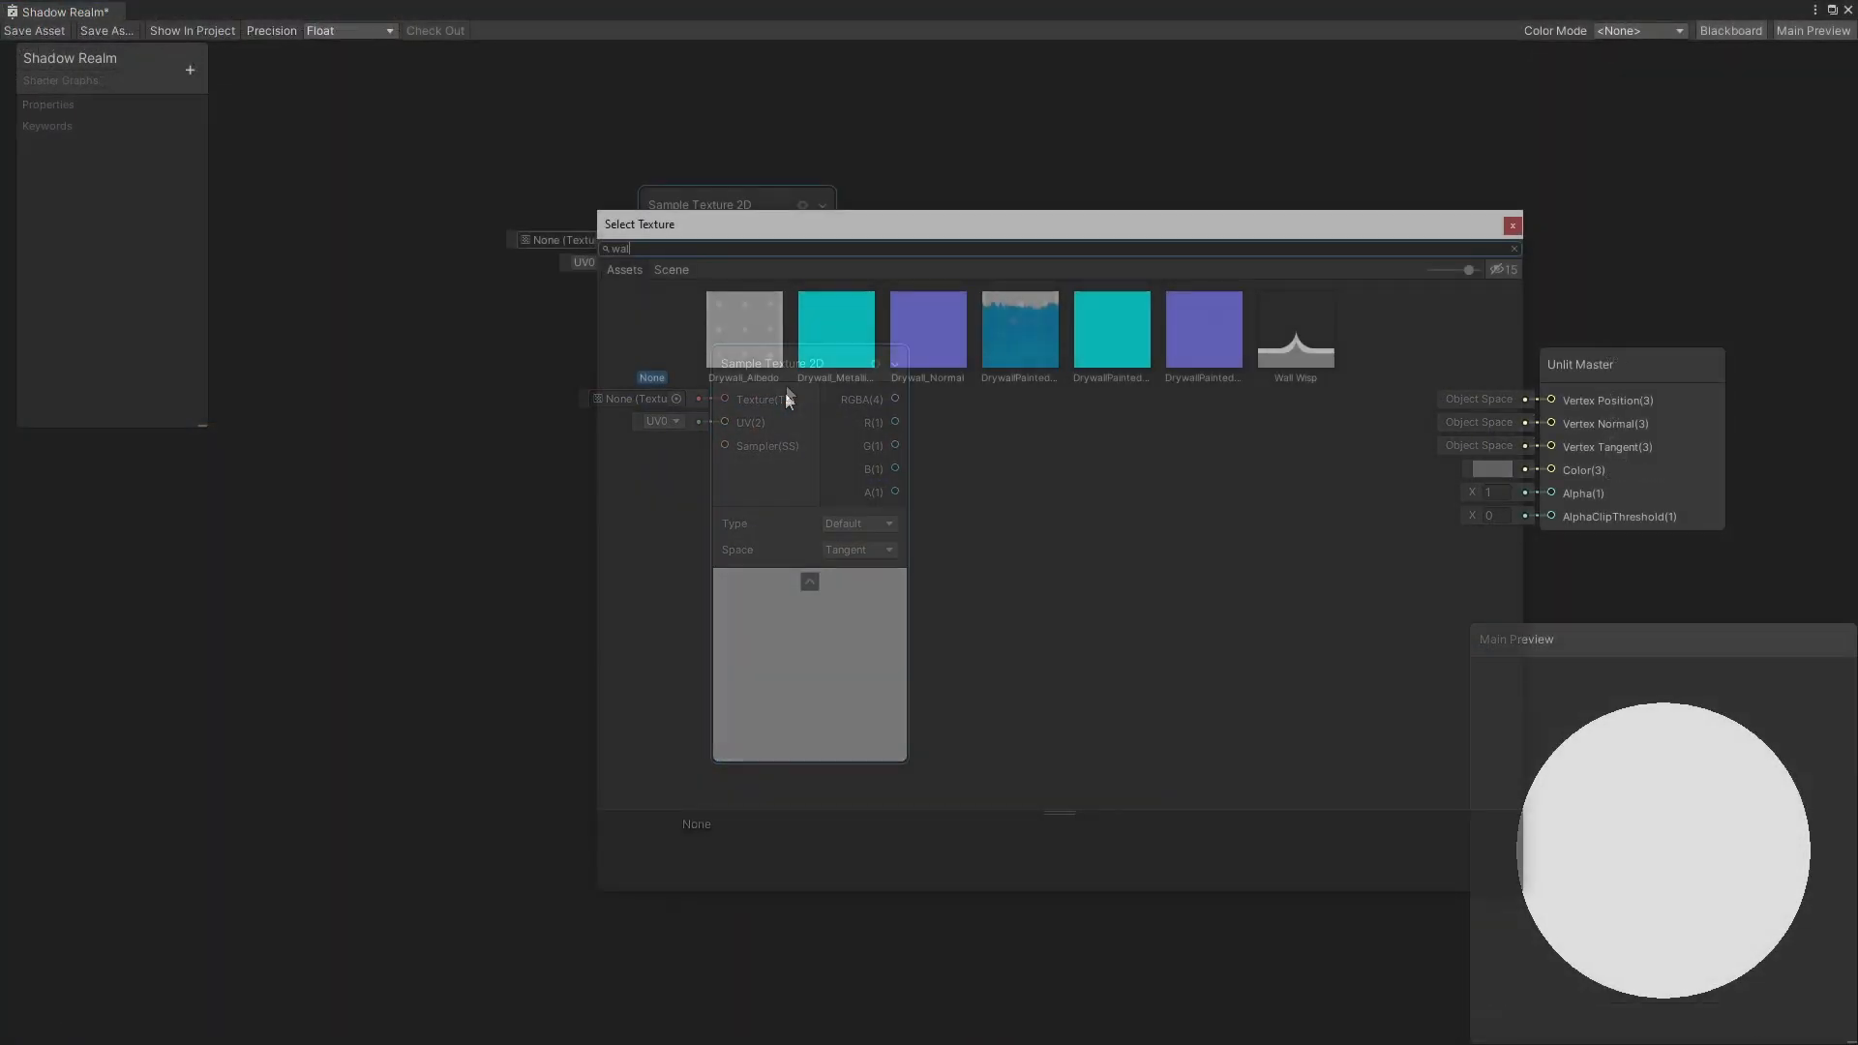
pyautogui.doubleClick(1292, 354)
# Add a Color property to the graph and set its default to dark purple 2A105C
pyautogui.click(190, 70)
pyautogui.click(234, 172)
pyautogui.click(140, 207)
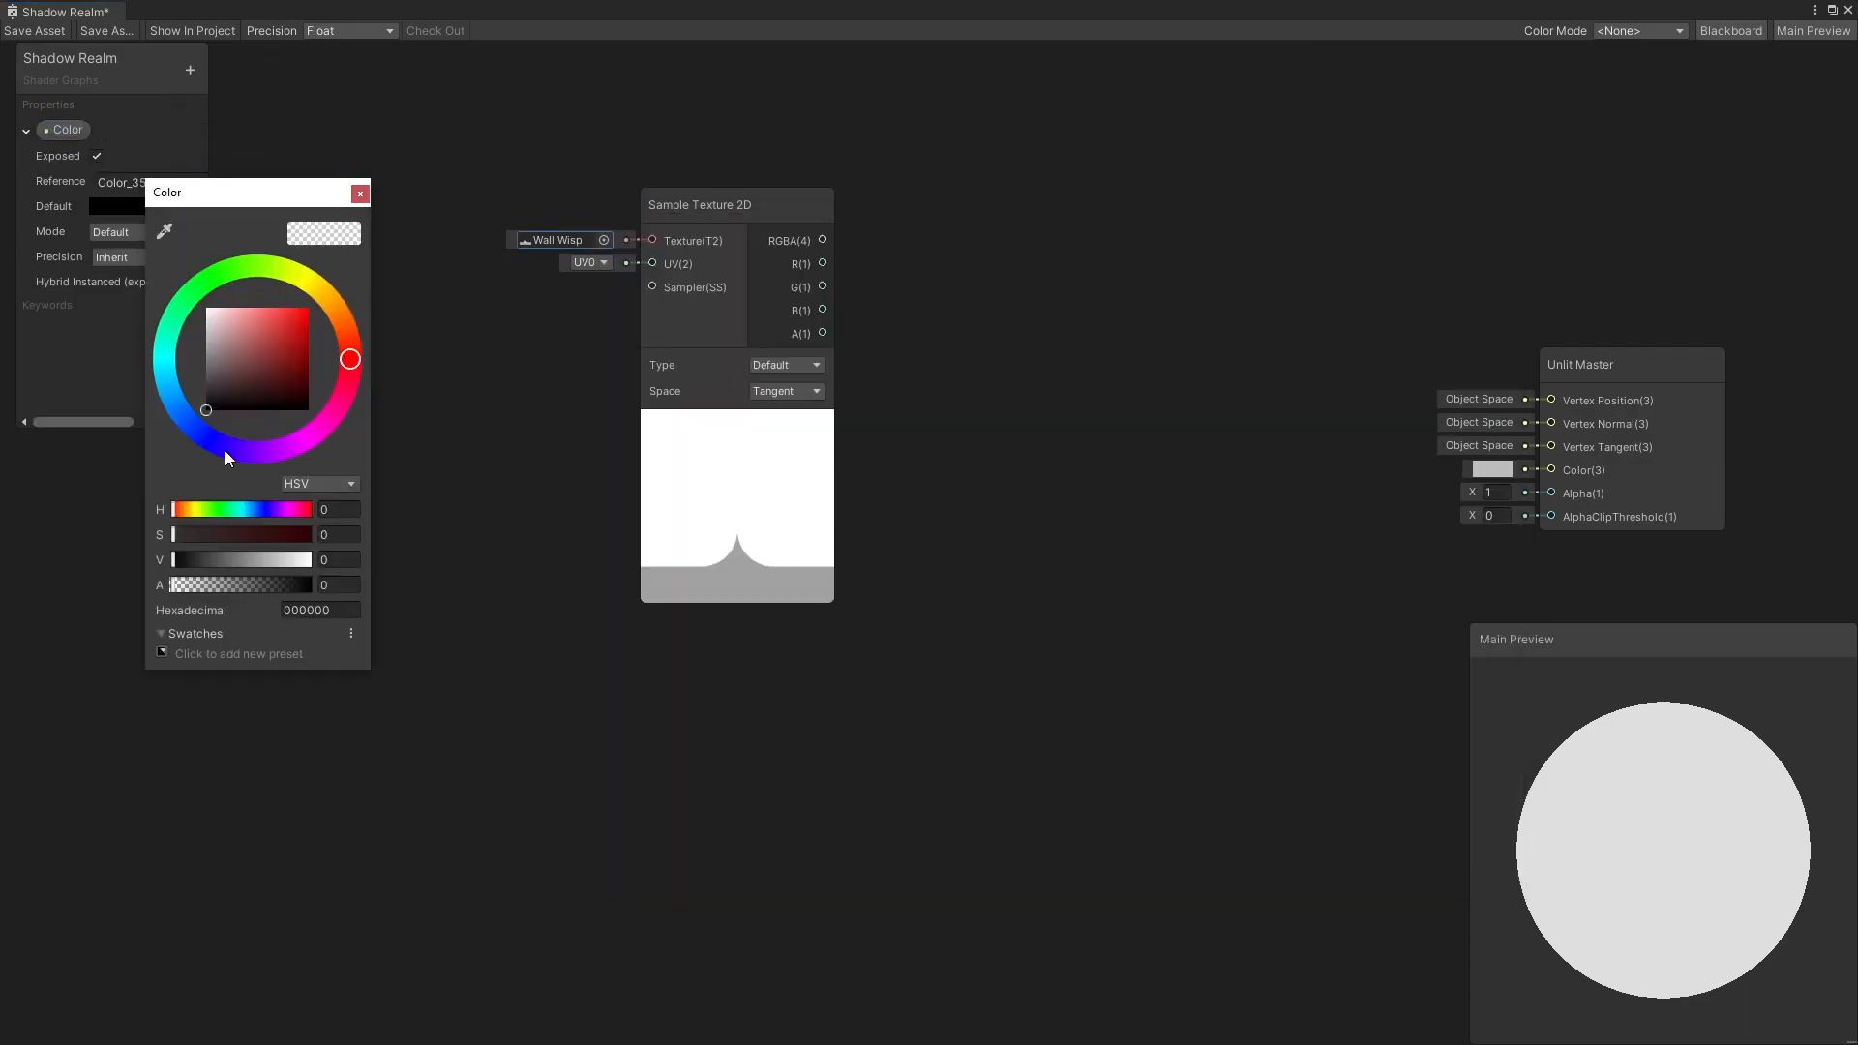
pyautogui.click(242, 450)
pyautogui.click(292, 373)
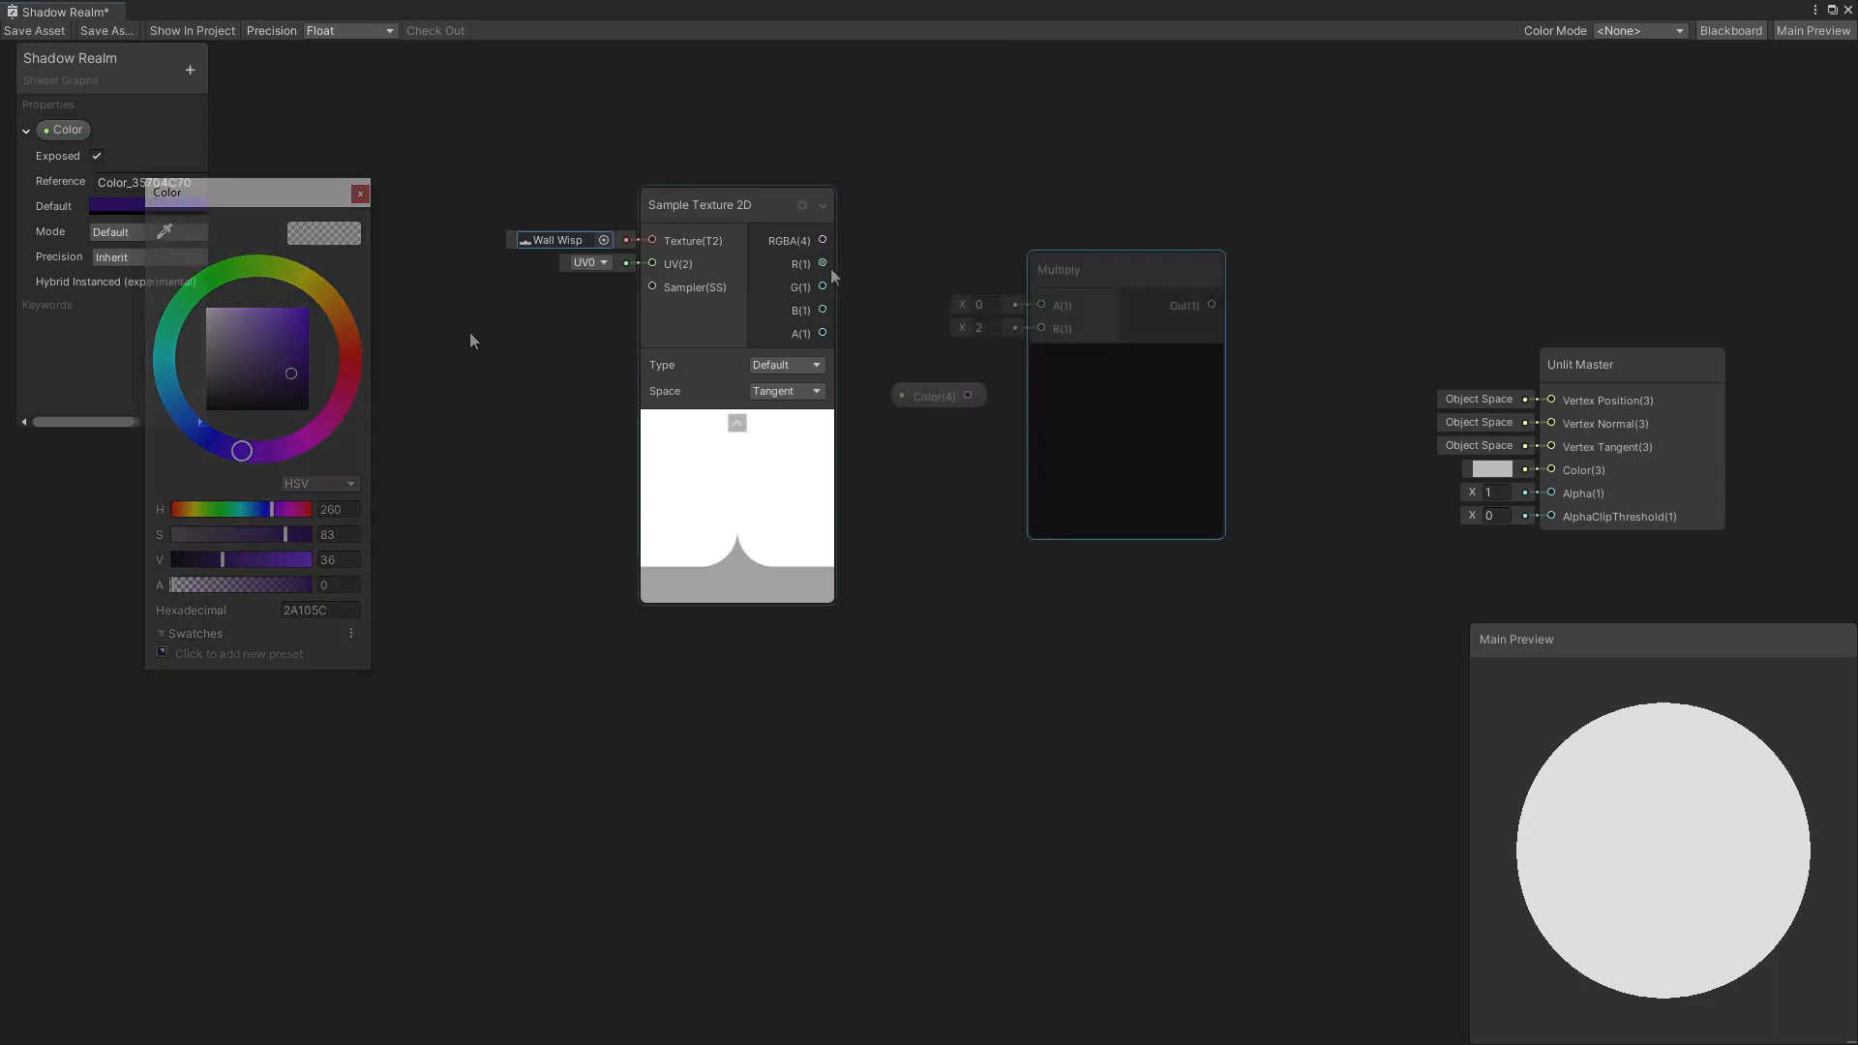
# Multiply the texture's R output by the Color property into the Unlit Master's Color and preview the shader on a quad
pyautogui.moveTo(822, 263); pyautogui.dragTo(1042, 305)
pyautogui.moveTo(968, 395); pyautogui.dragTo(1041, 328)
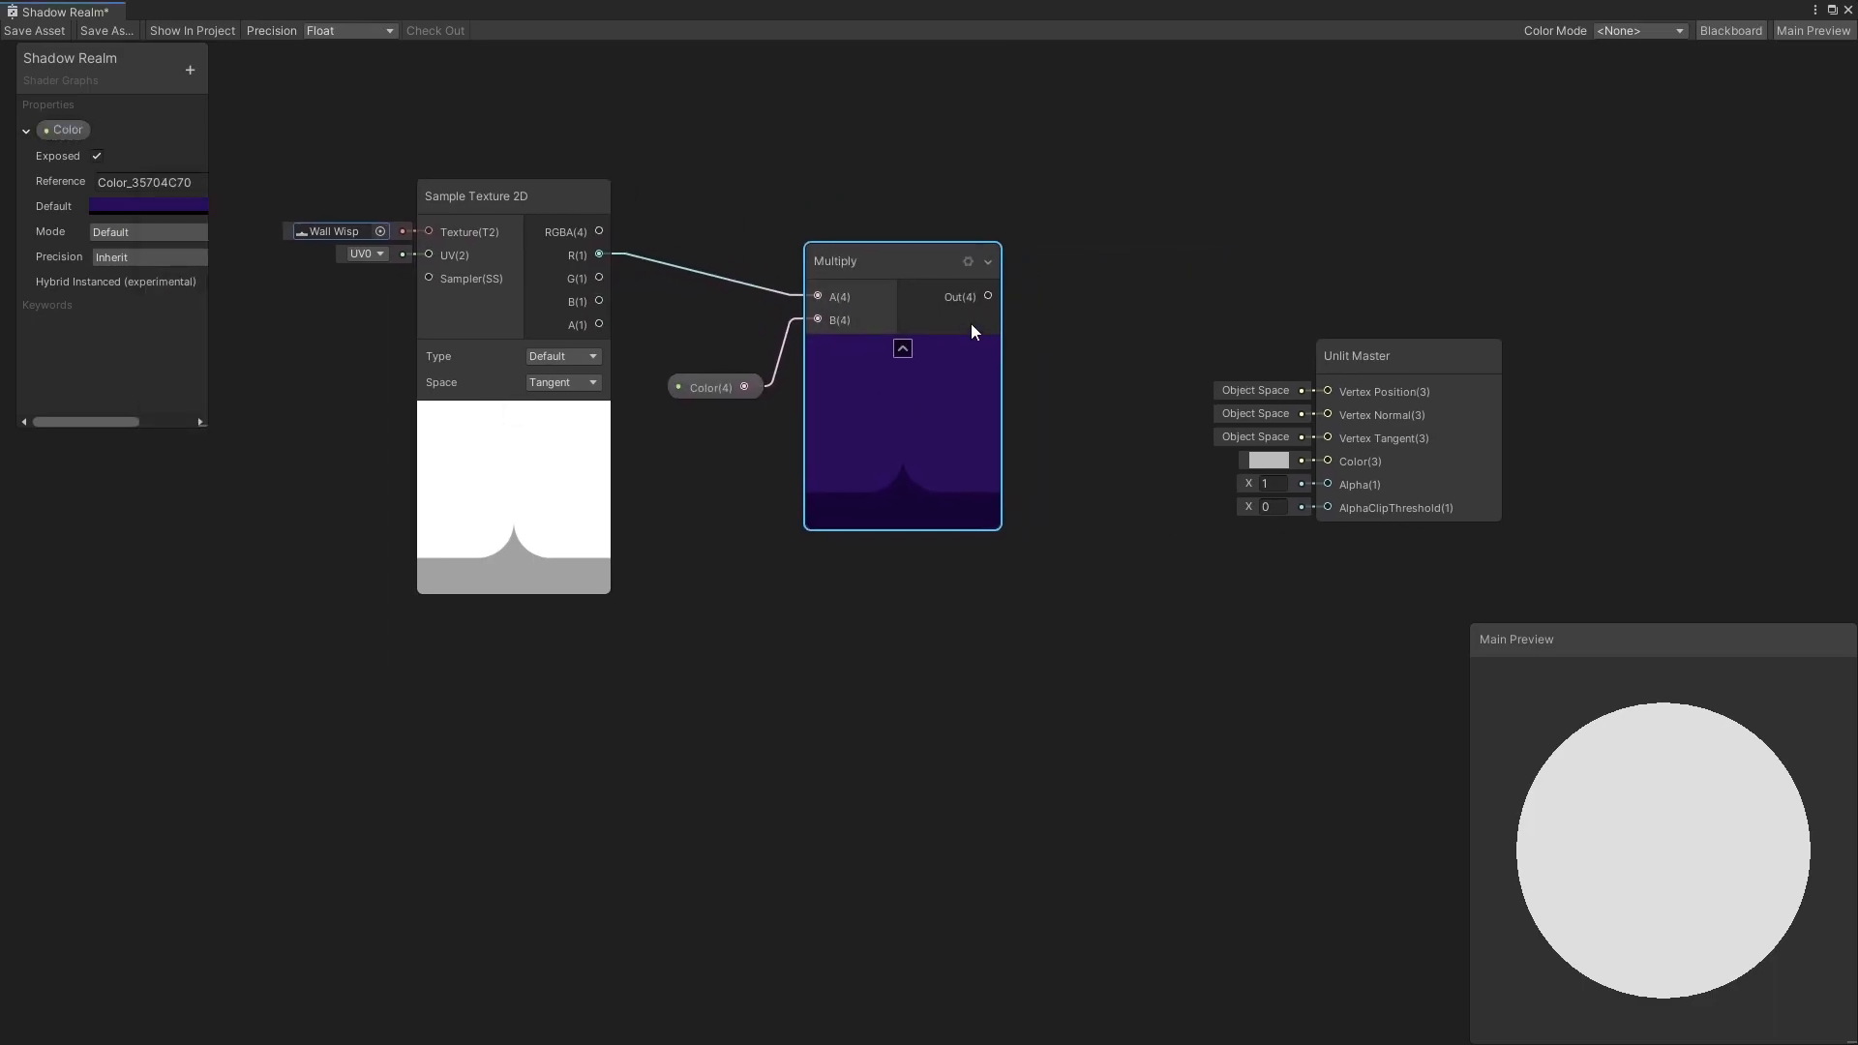
pyautogui.moveTo(1326, 463); pyautogui.dragTo(1331, 464)
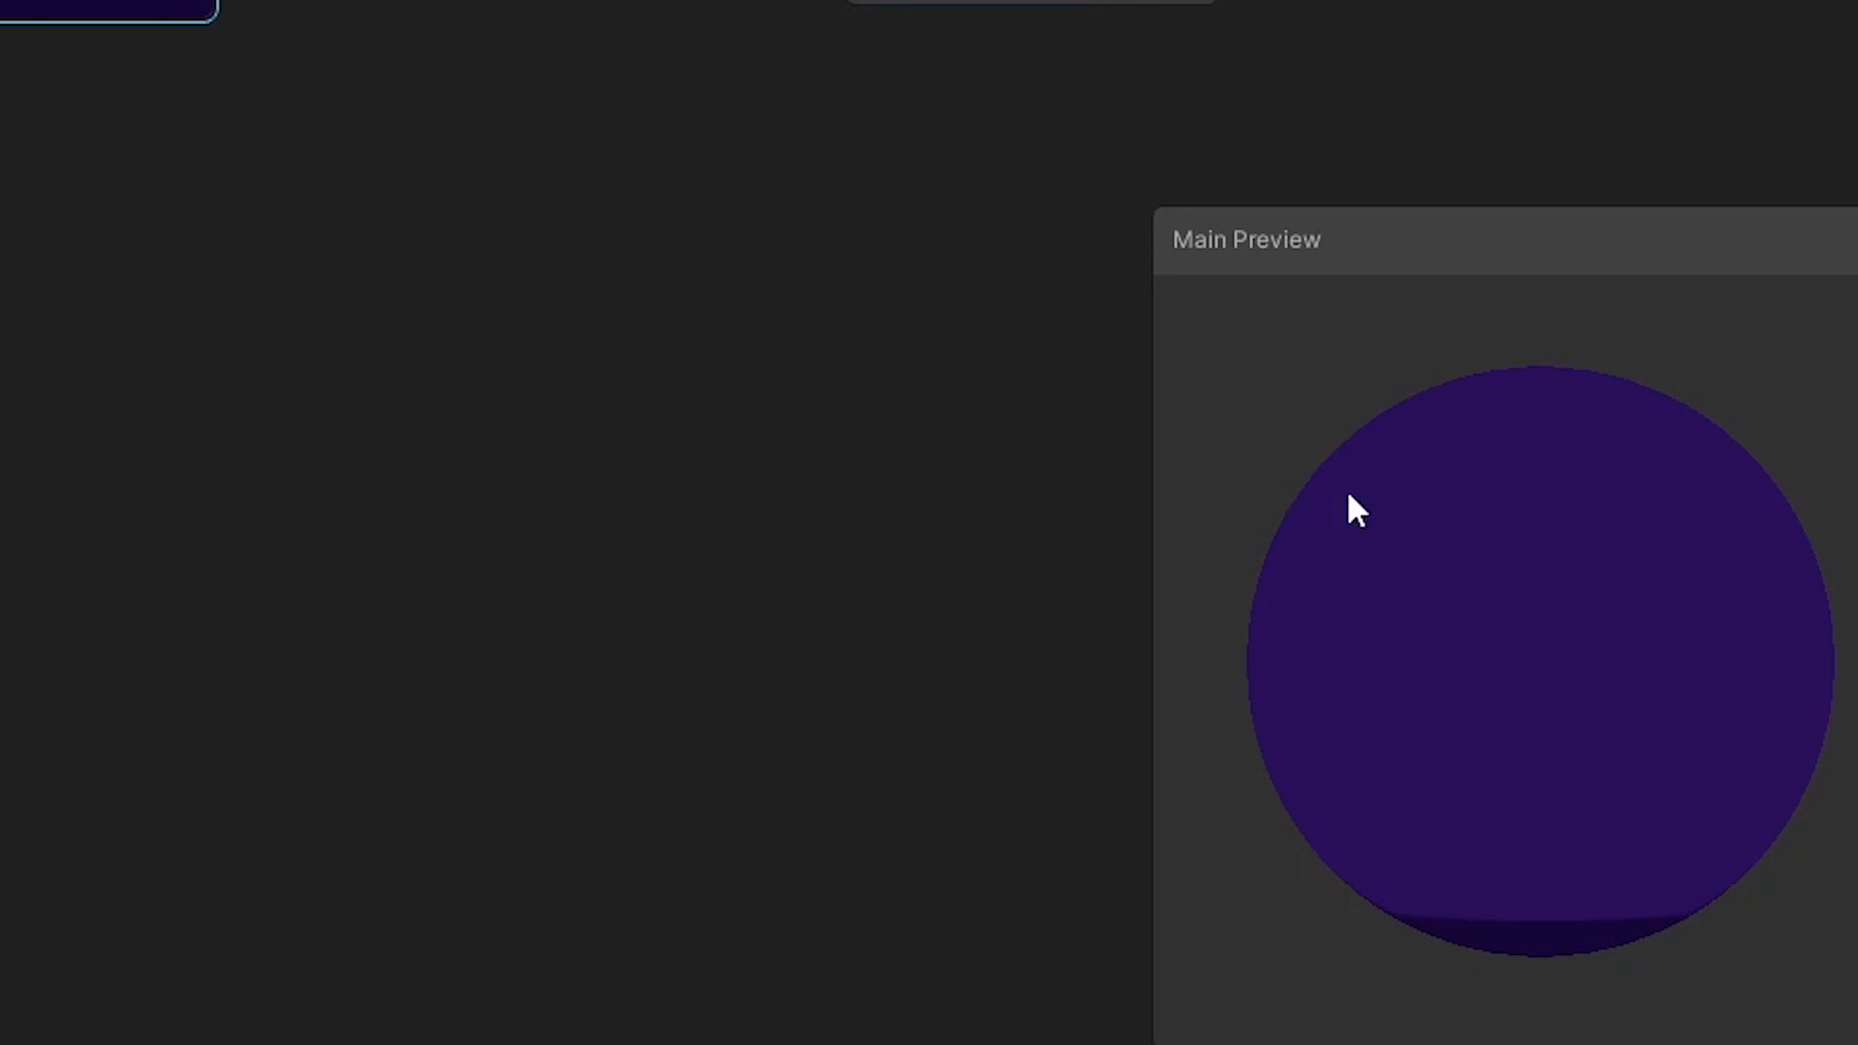
pyautogui.rightClick(1413, 484)
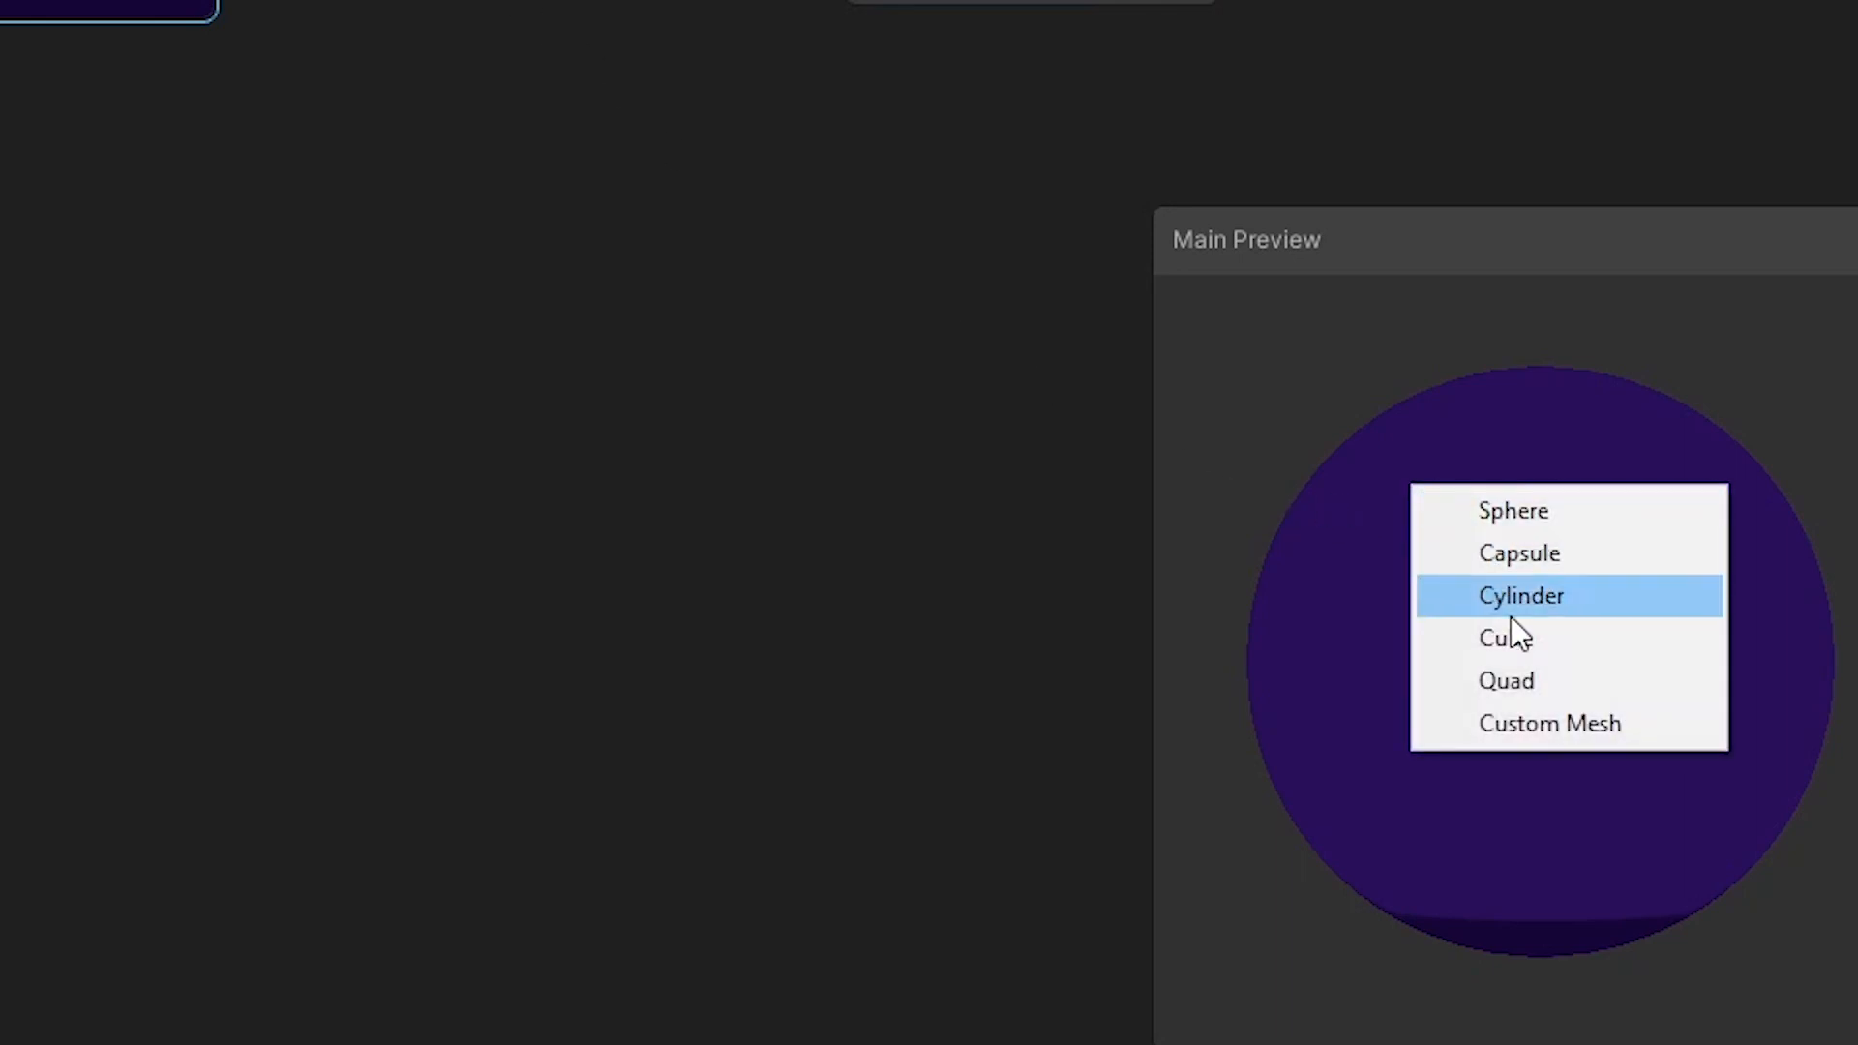
pyautogui.click(1518, 683)
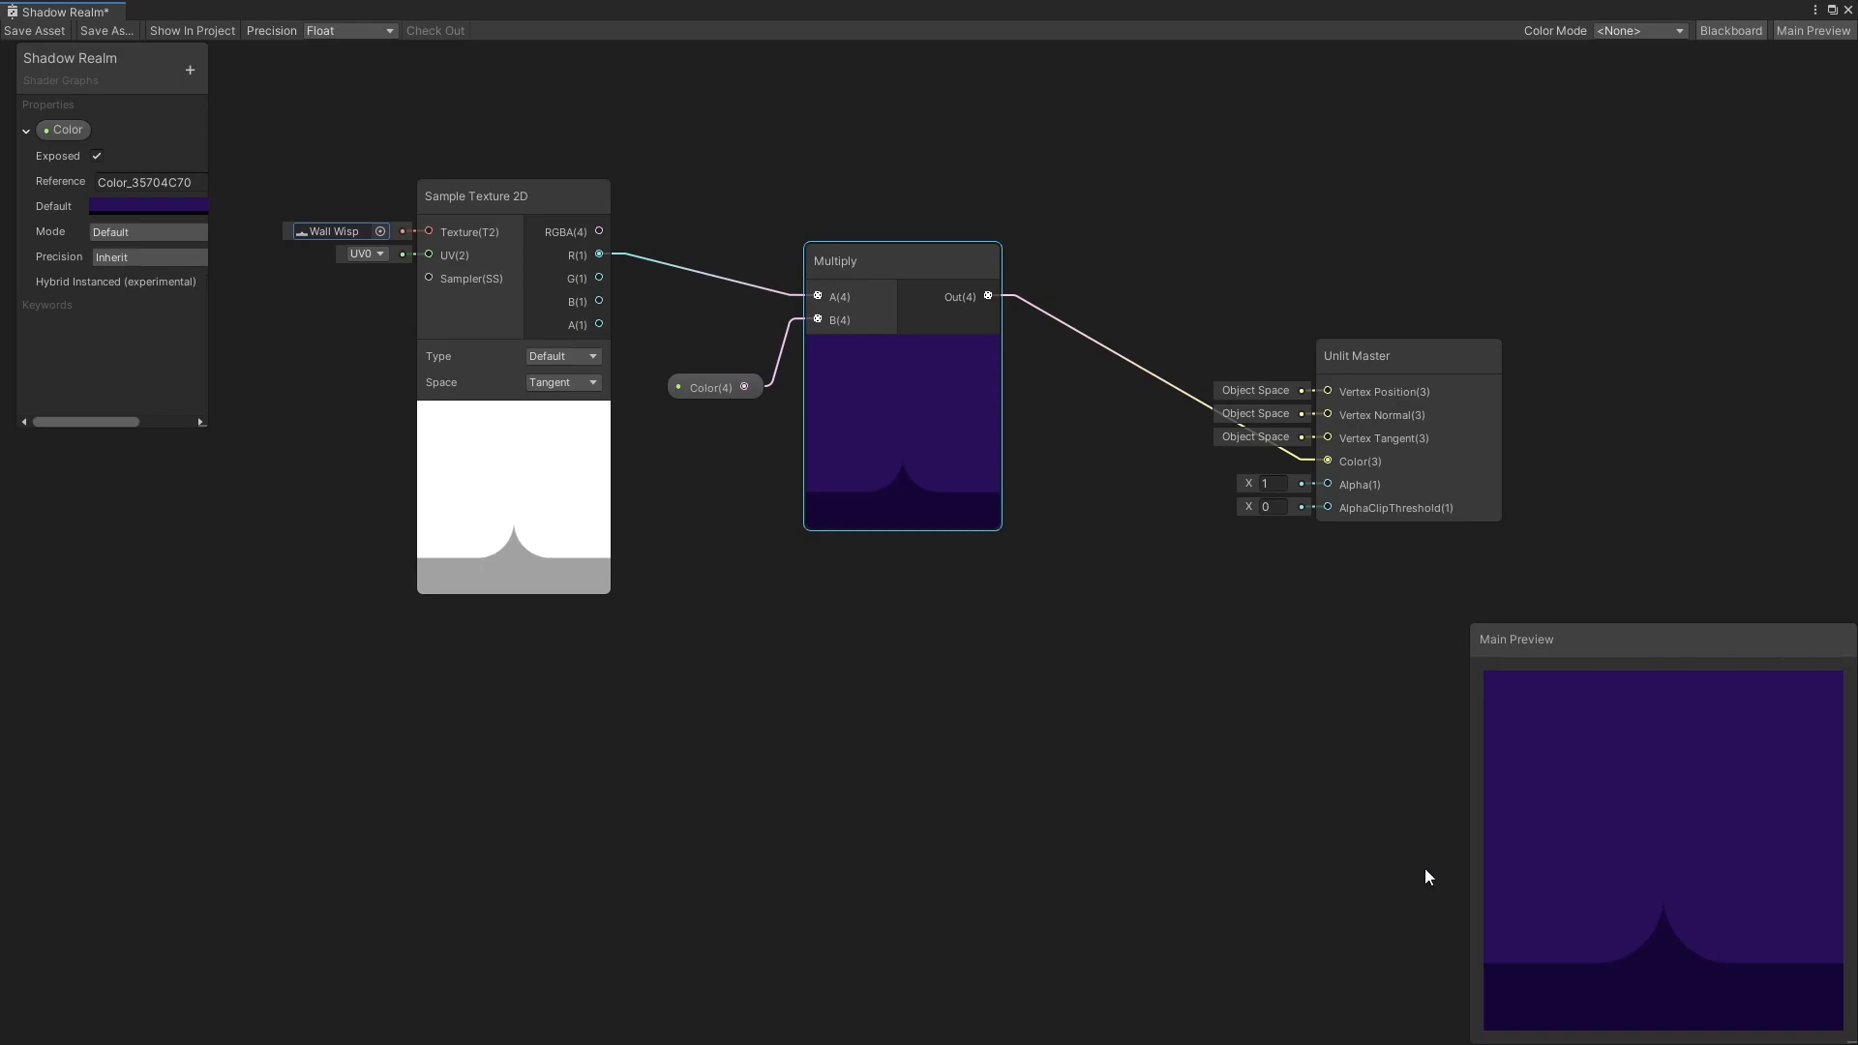
# Connect the texture's A output to the Unlit Master's Alpha and set AlphaClipThreshold to 0.5
pyautogui.moveTo(602, 327); pyautogui.dragTo(1327, 484)
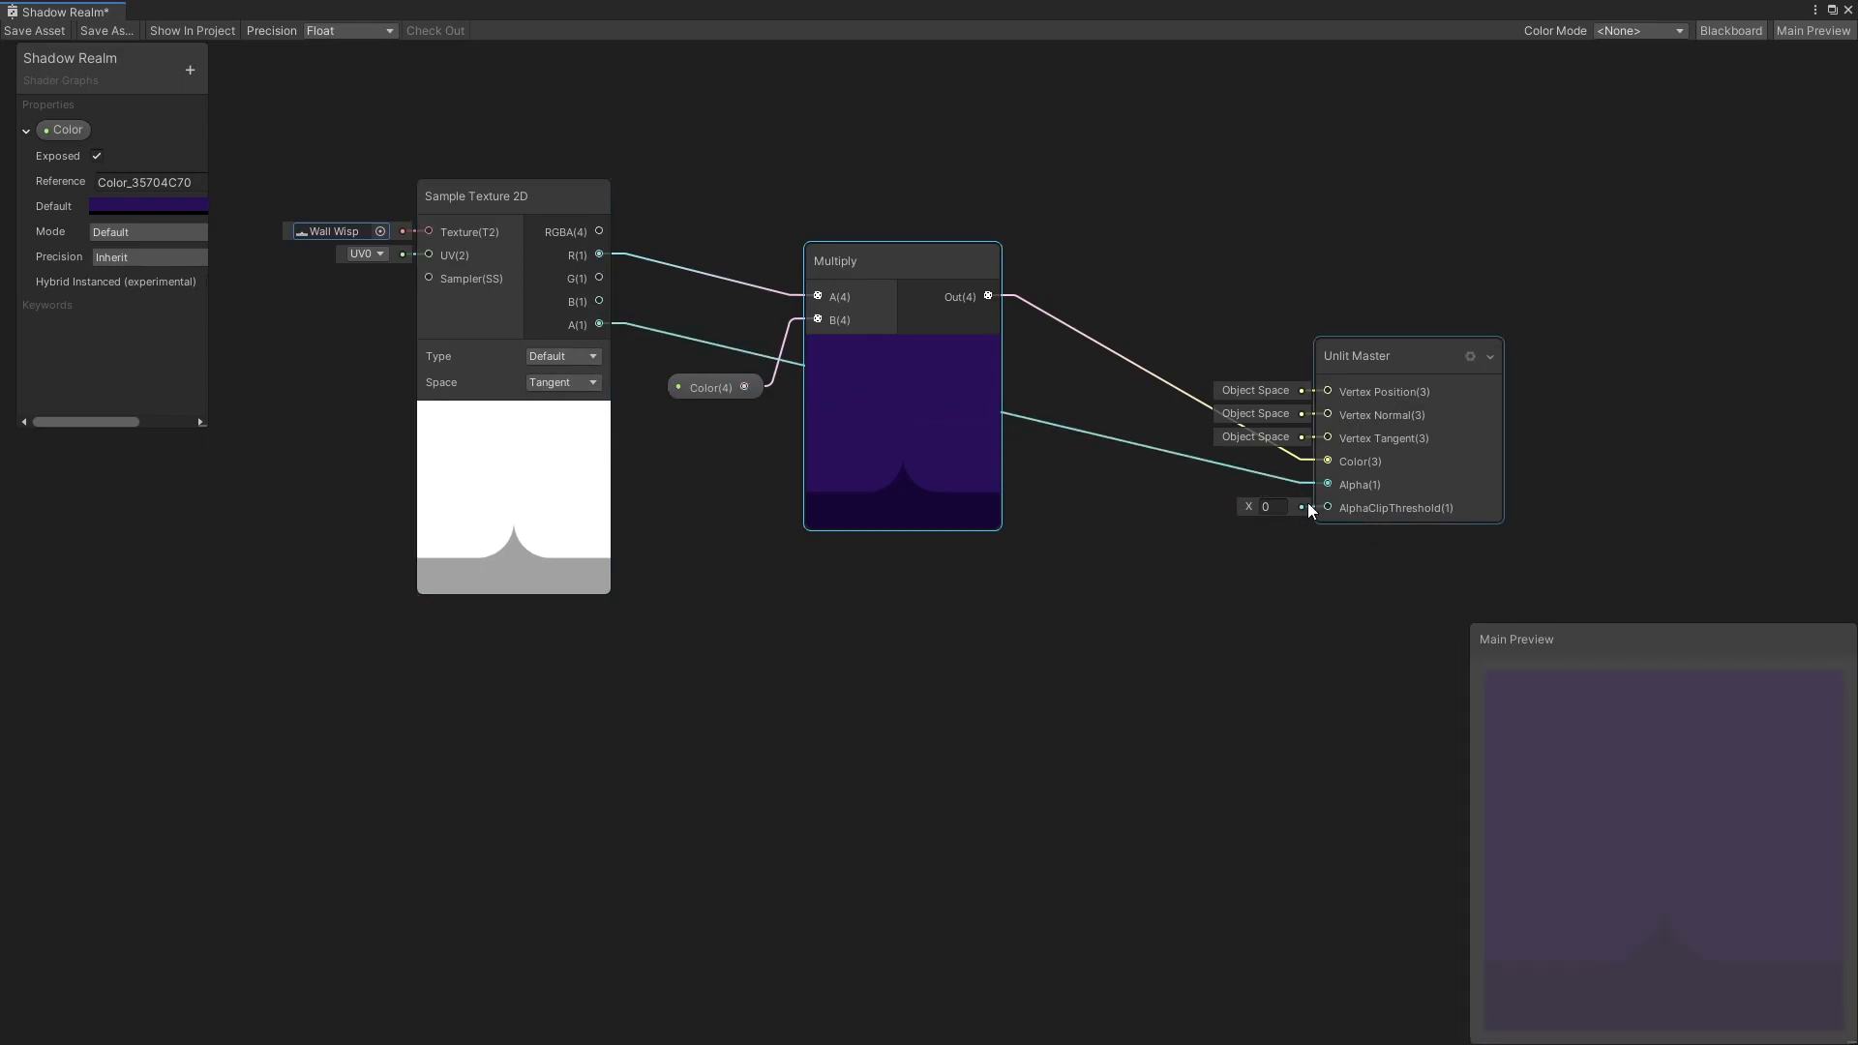
pyautogui.click(1277, 507)
pyautogui.write('.5')
pyautogui.press('Return')
pyautogui.moveTo(1291, 583); pyautogui.dragTo(1262, 577, button='middle')
pyautogui.click(1441, 350)
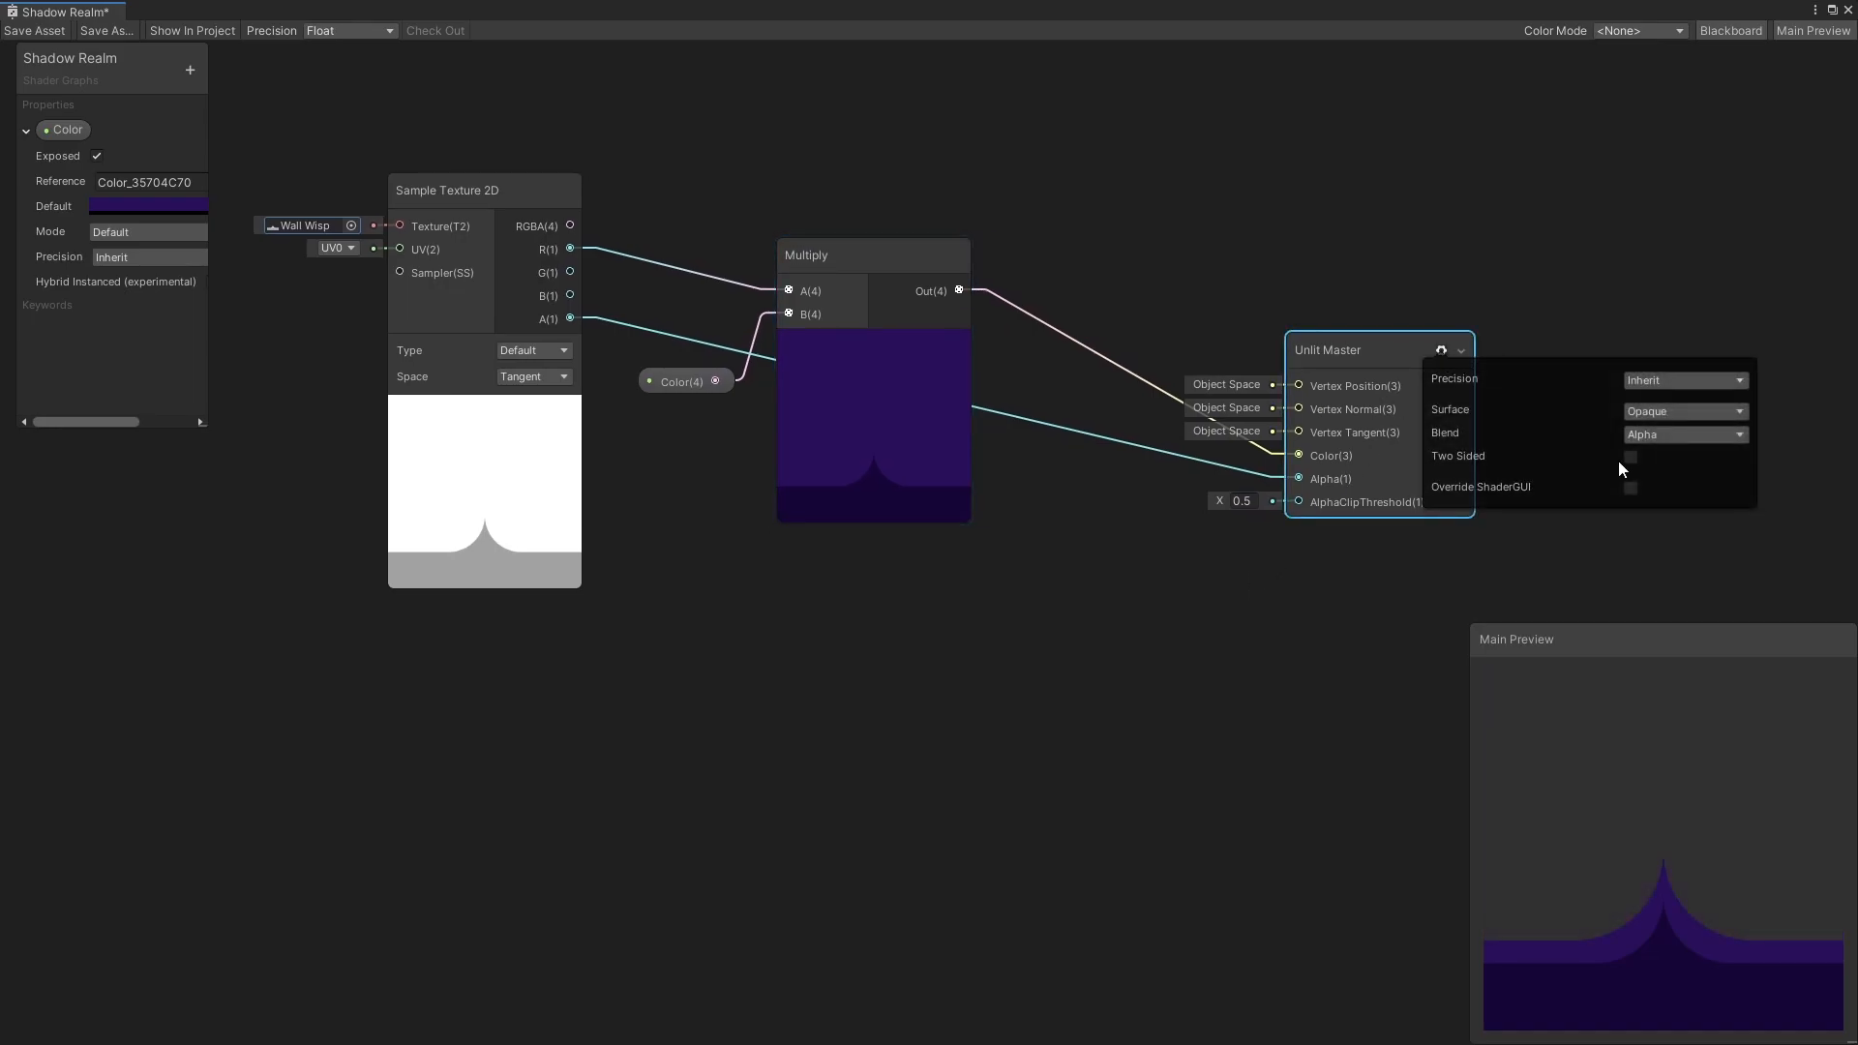
pyautogui.click(1443, 351)
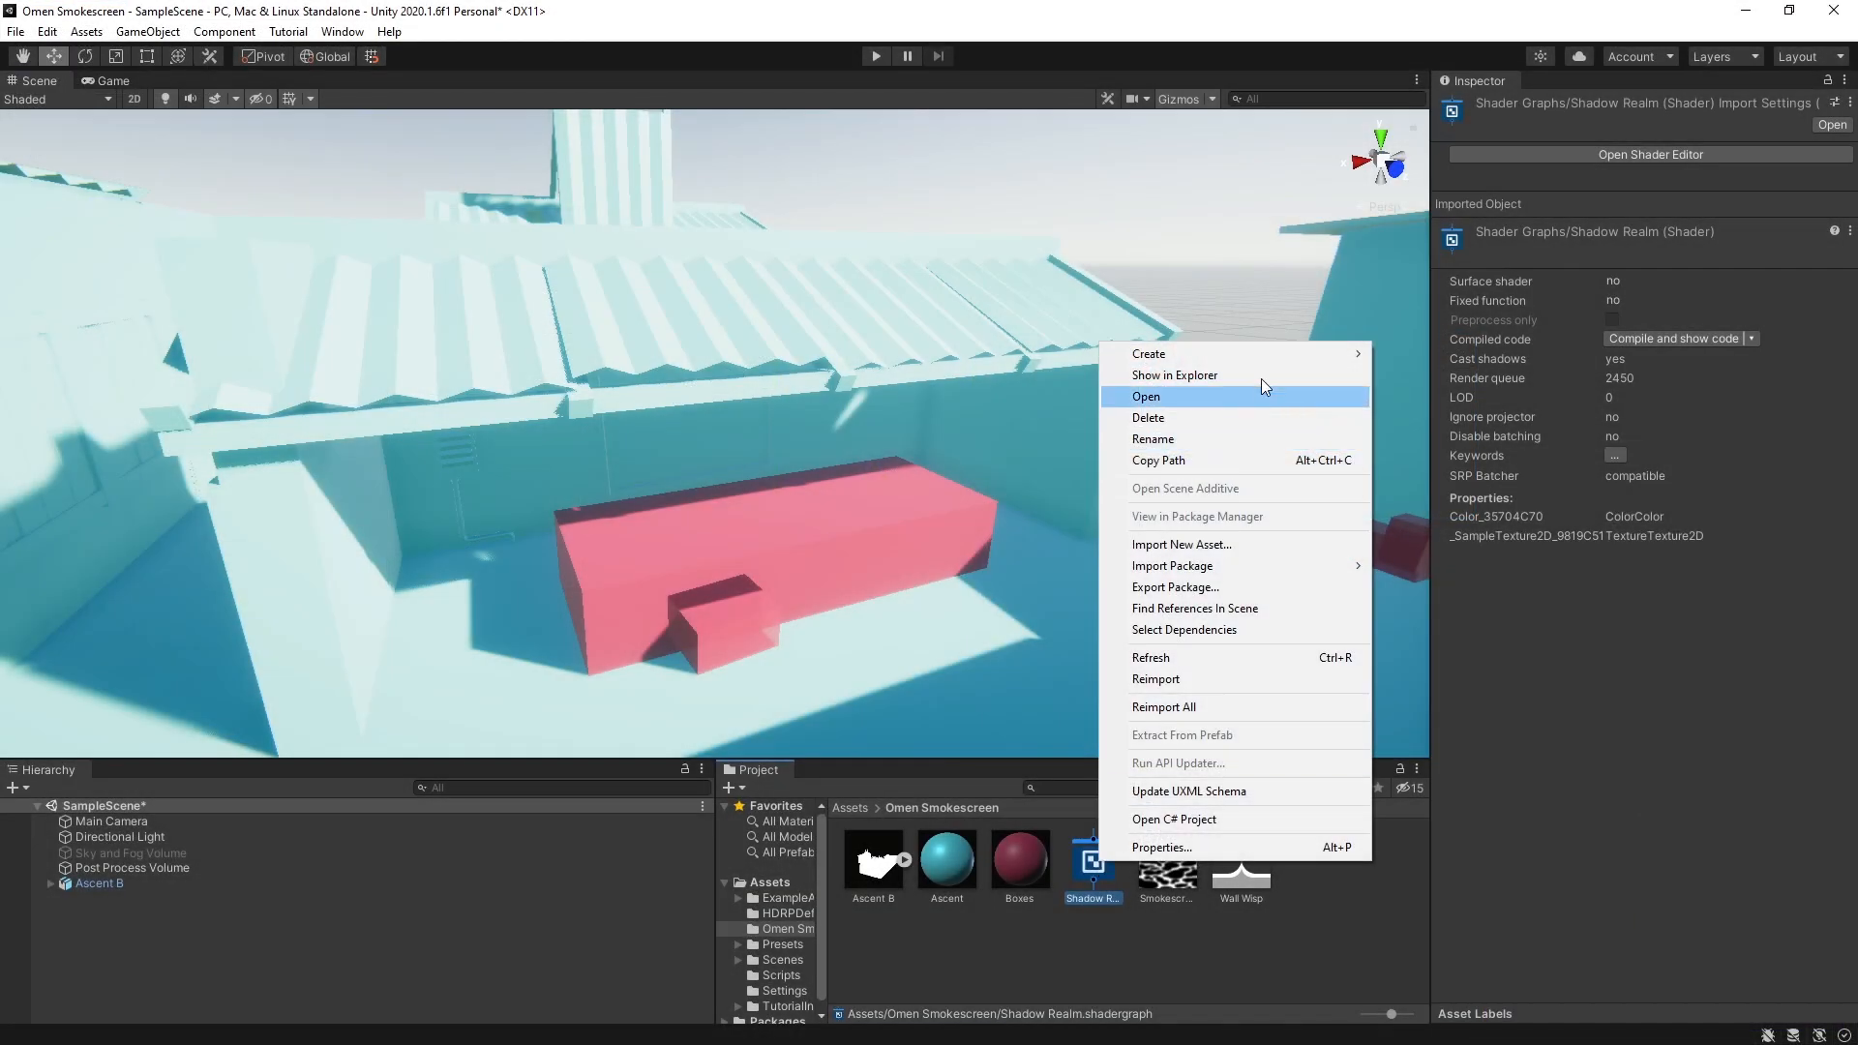
# Create a material from the Shadow Realm shader graph and view the ground mesh's wispy walls in the scene
pyautogui.moveTo(1291, 352)
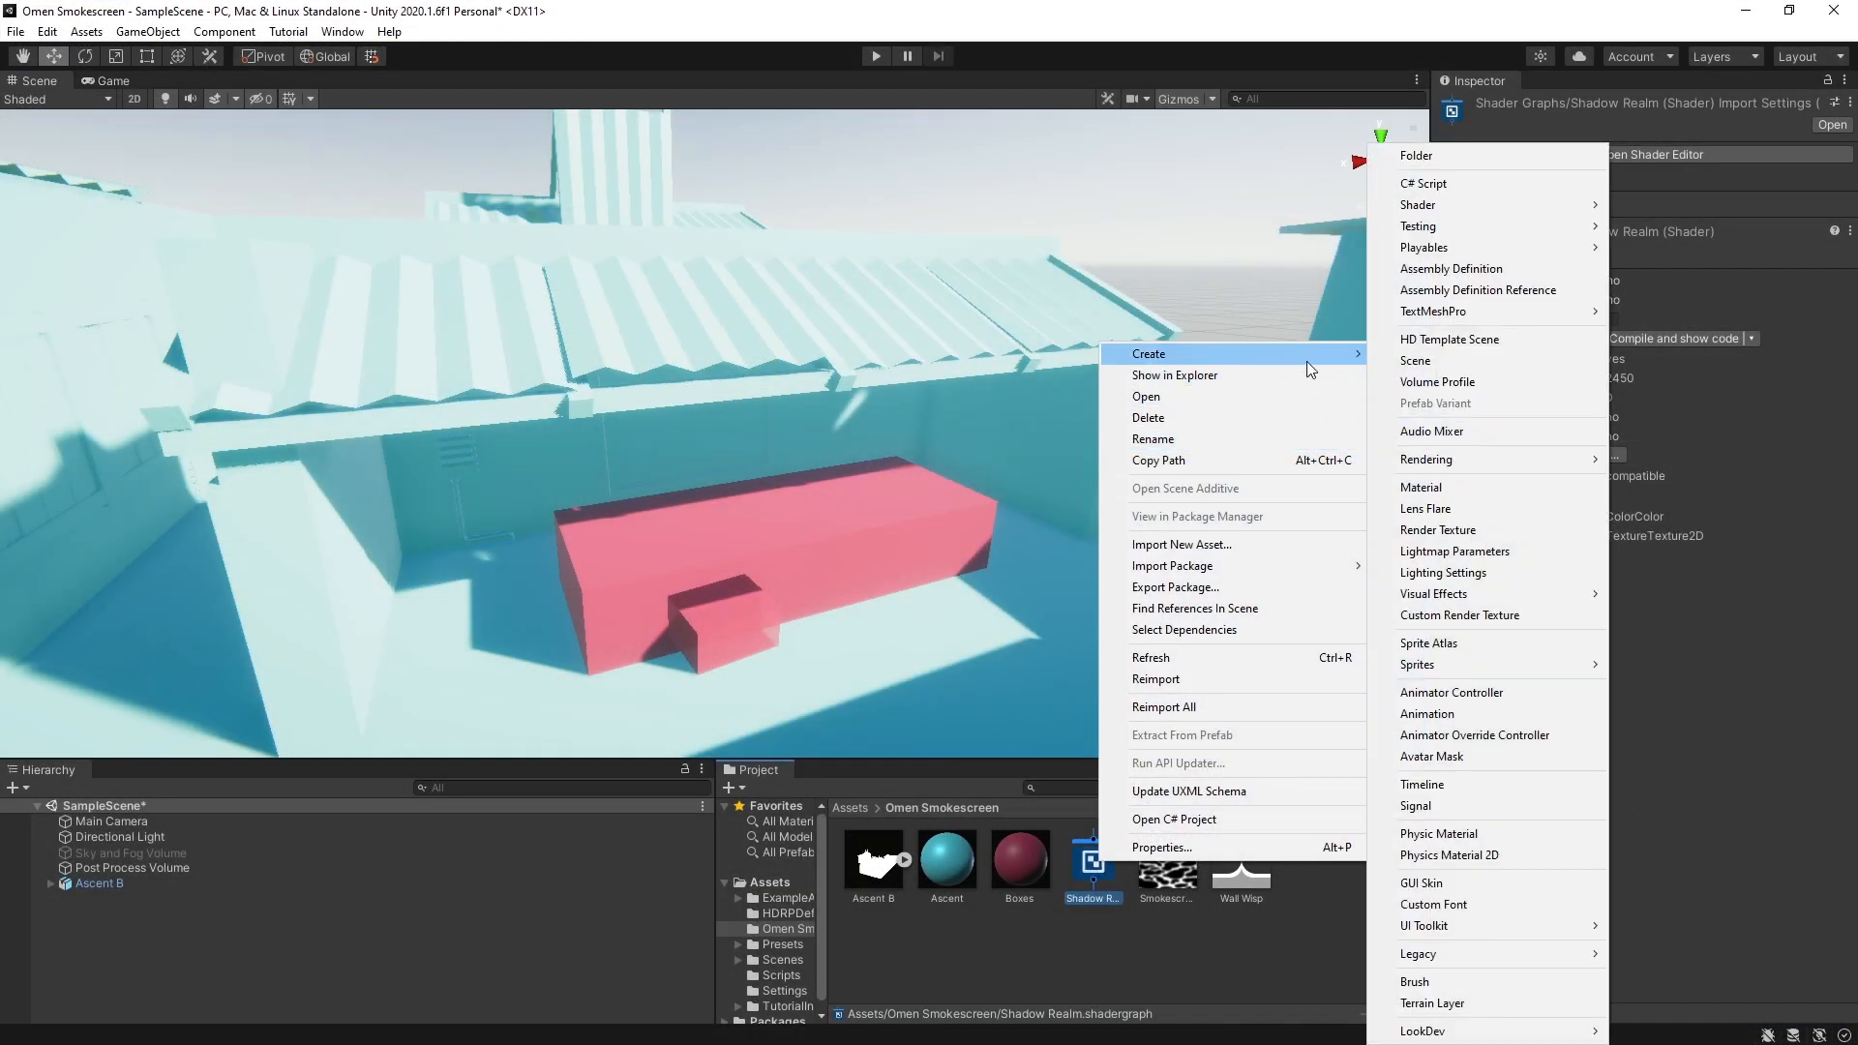
pyautogui.click(1475, 486)
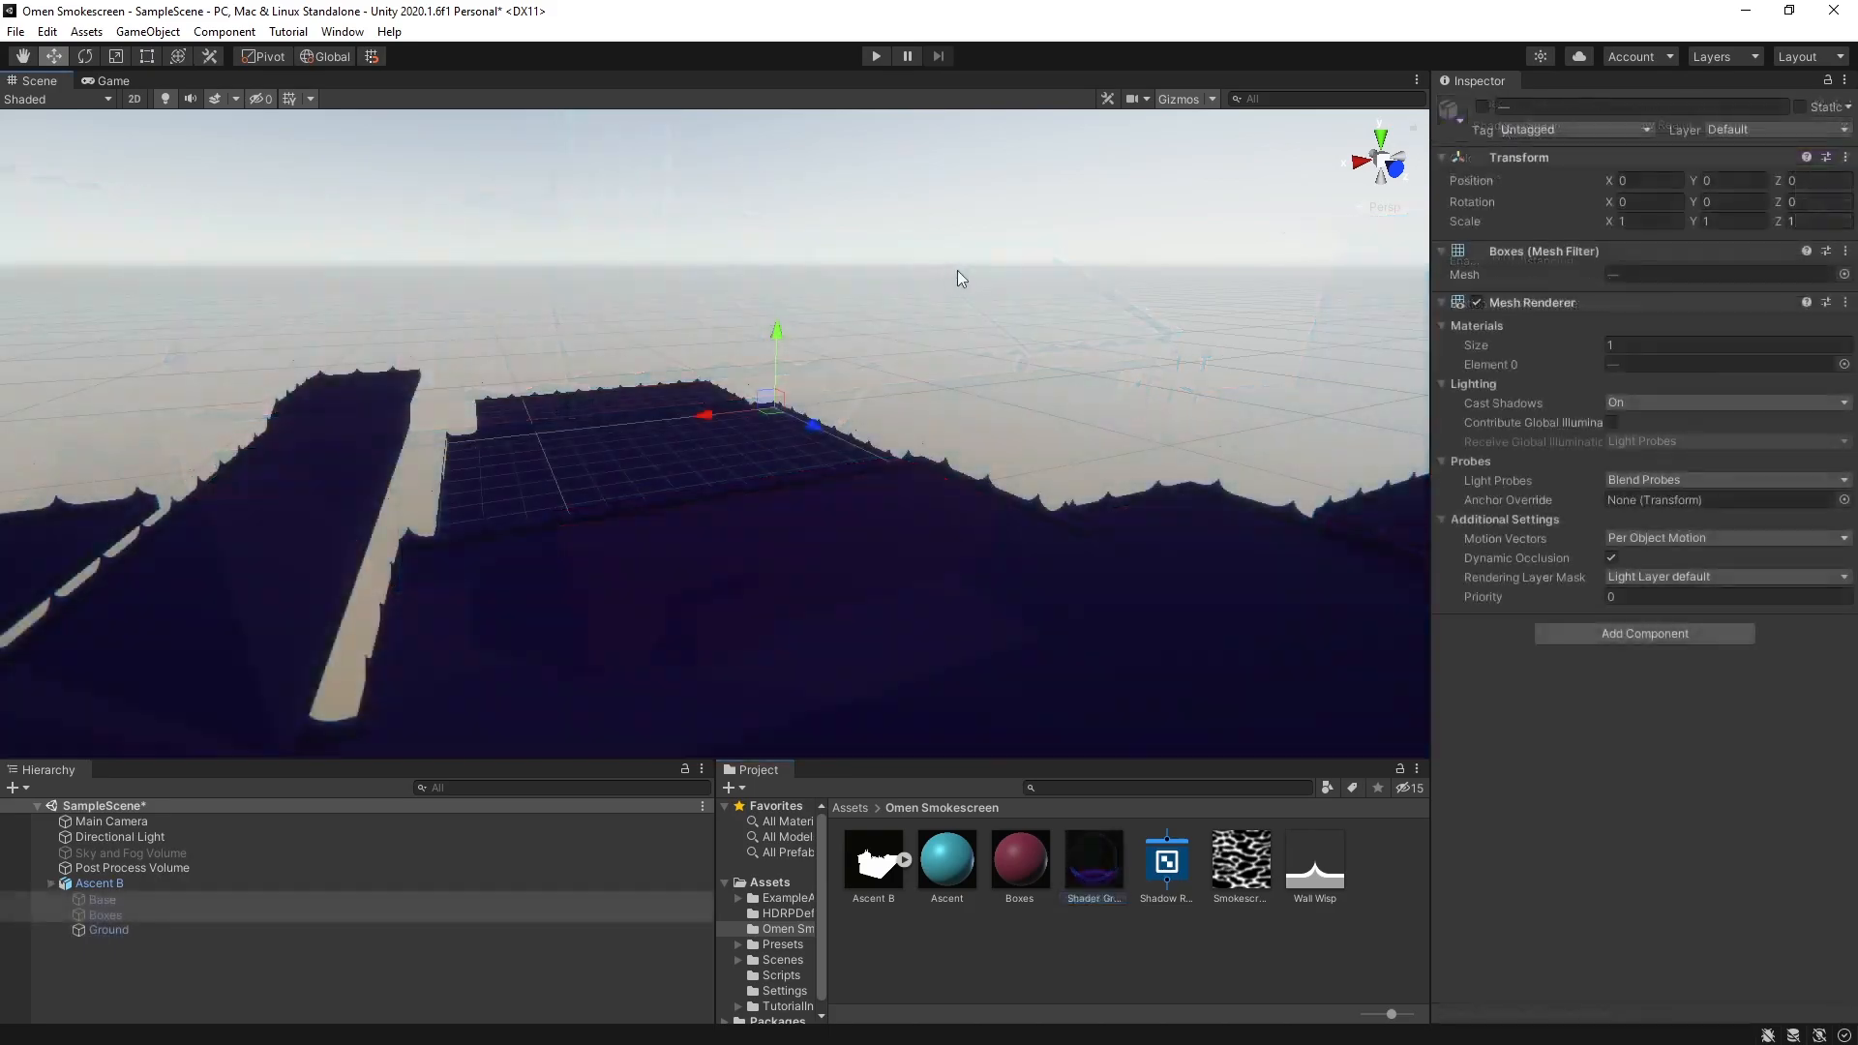
pyautogui.moveTo(958, 278); pyautogui.dragTo(155, 319, button='right')
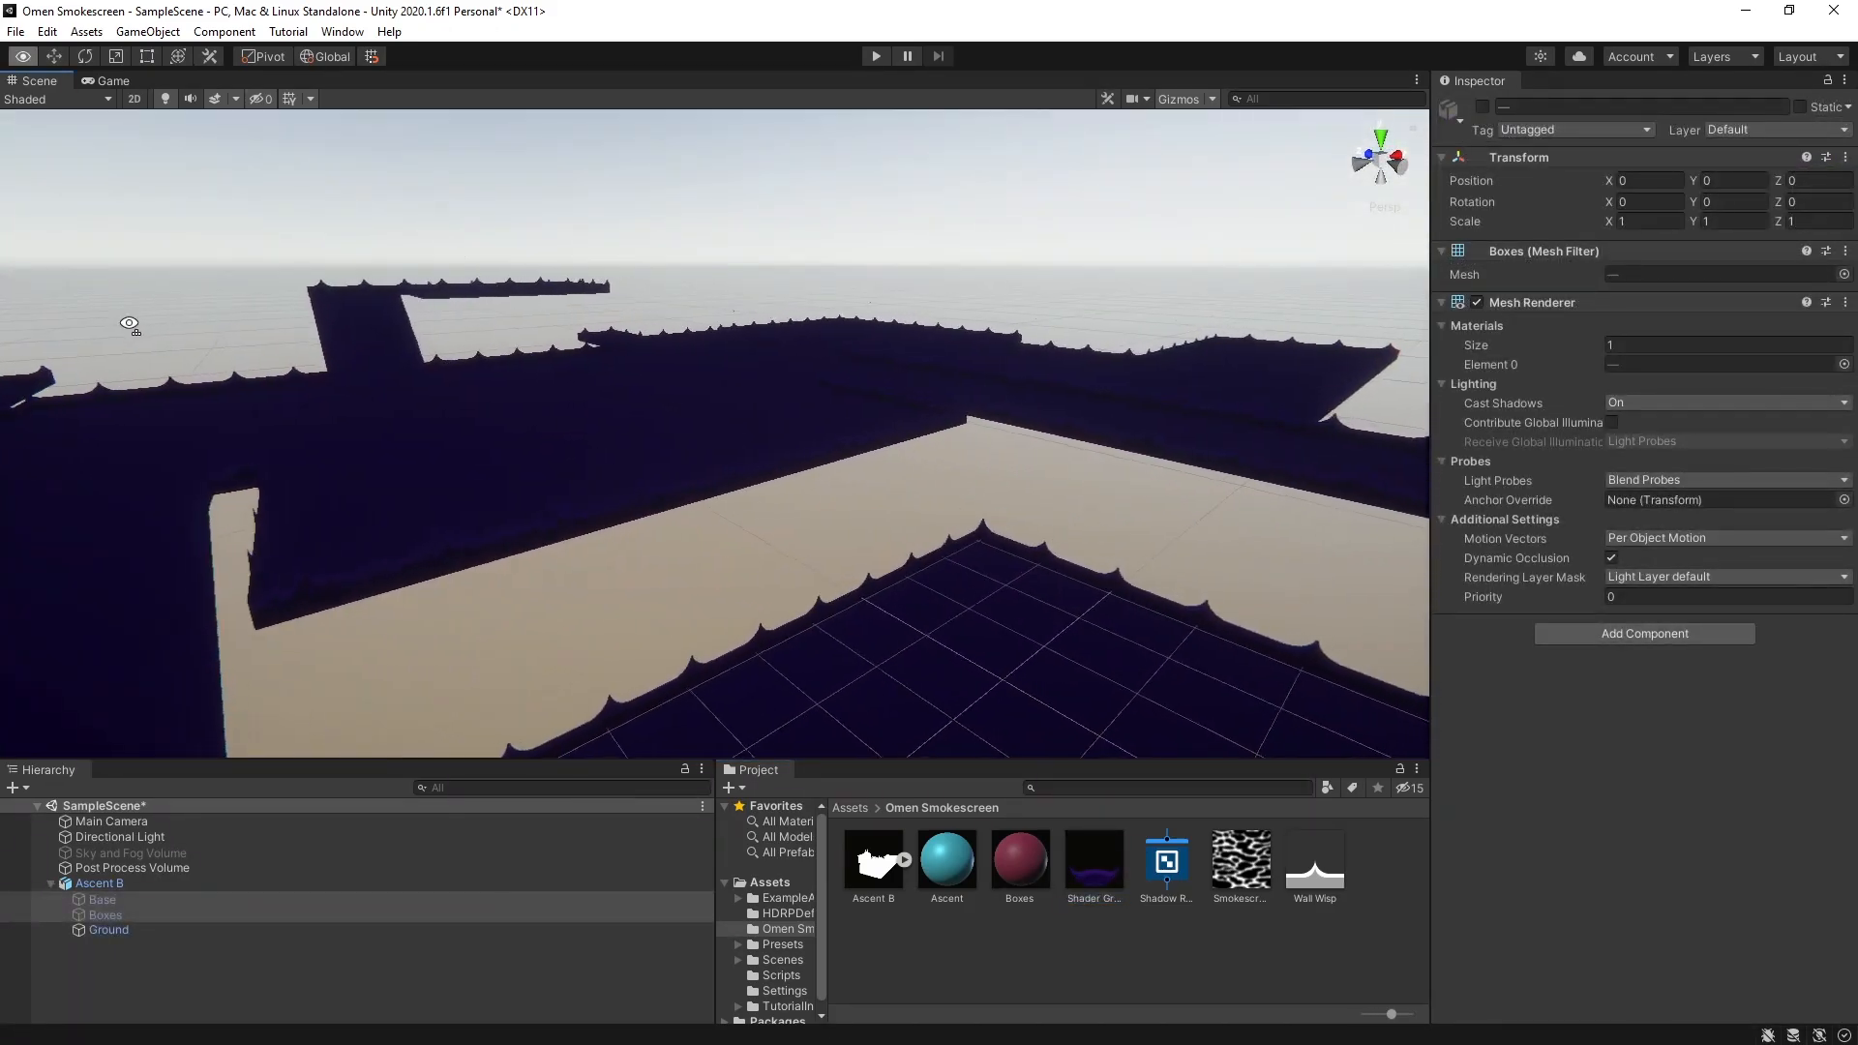
# Add a Tiling And Offset node for the texture's UV and drive its Offset with a Time node
pyautogui.write('tiling')
pyautogui.press('Return')
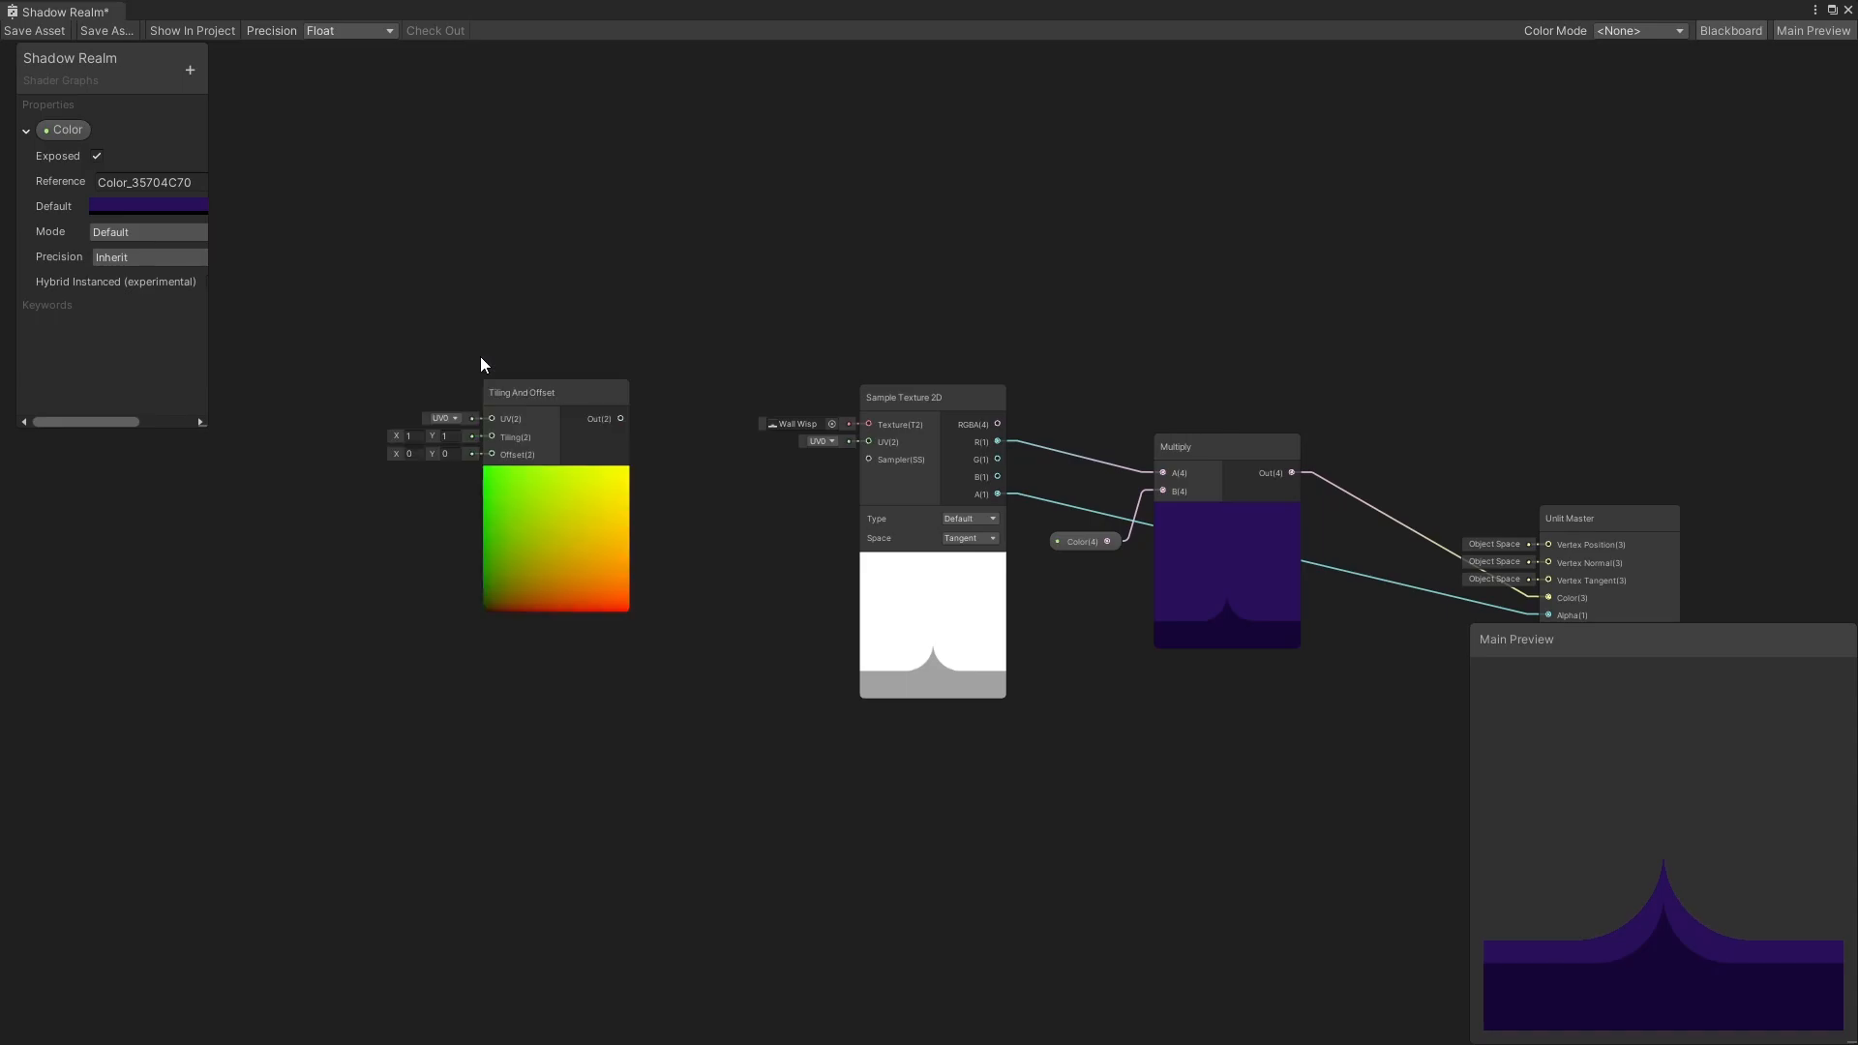
pyautogui.scroll(1, 483, 364)
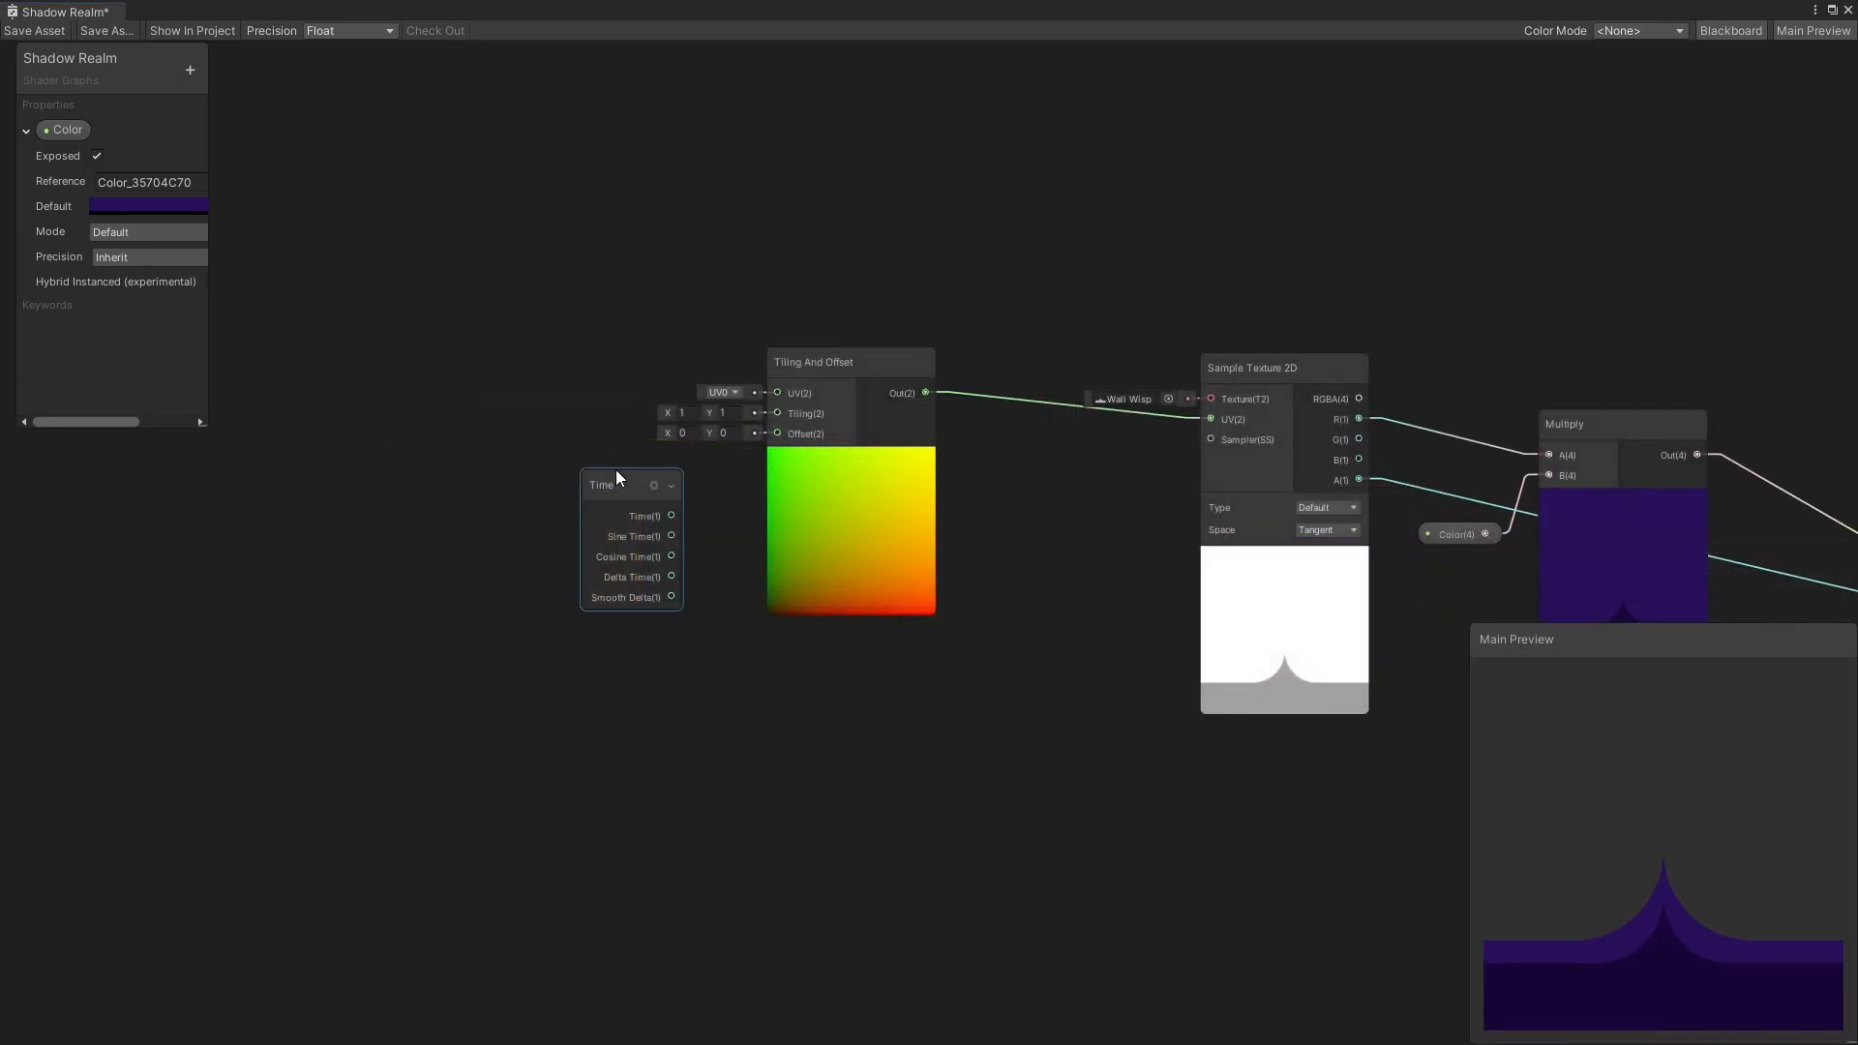
pyautogui.moveTo(615, 468); pyautogui.dragTo(528, 373)
pyautogui.moveTo(768, 438); pyautogui.dragTo(774, 436)
pyautogui.moveTo(1093, 475); pyautogui.dragTo(838, 437, button='middle')
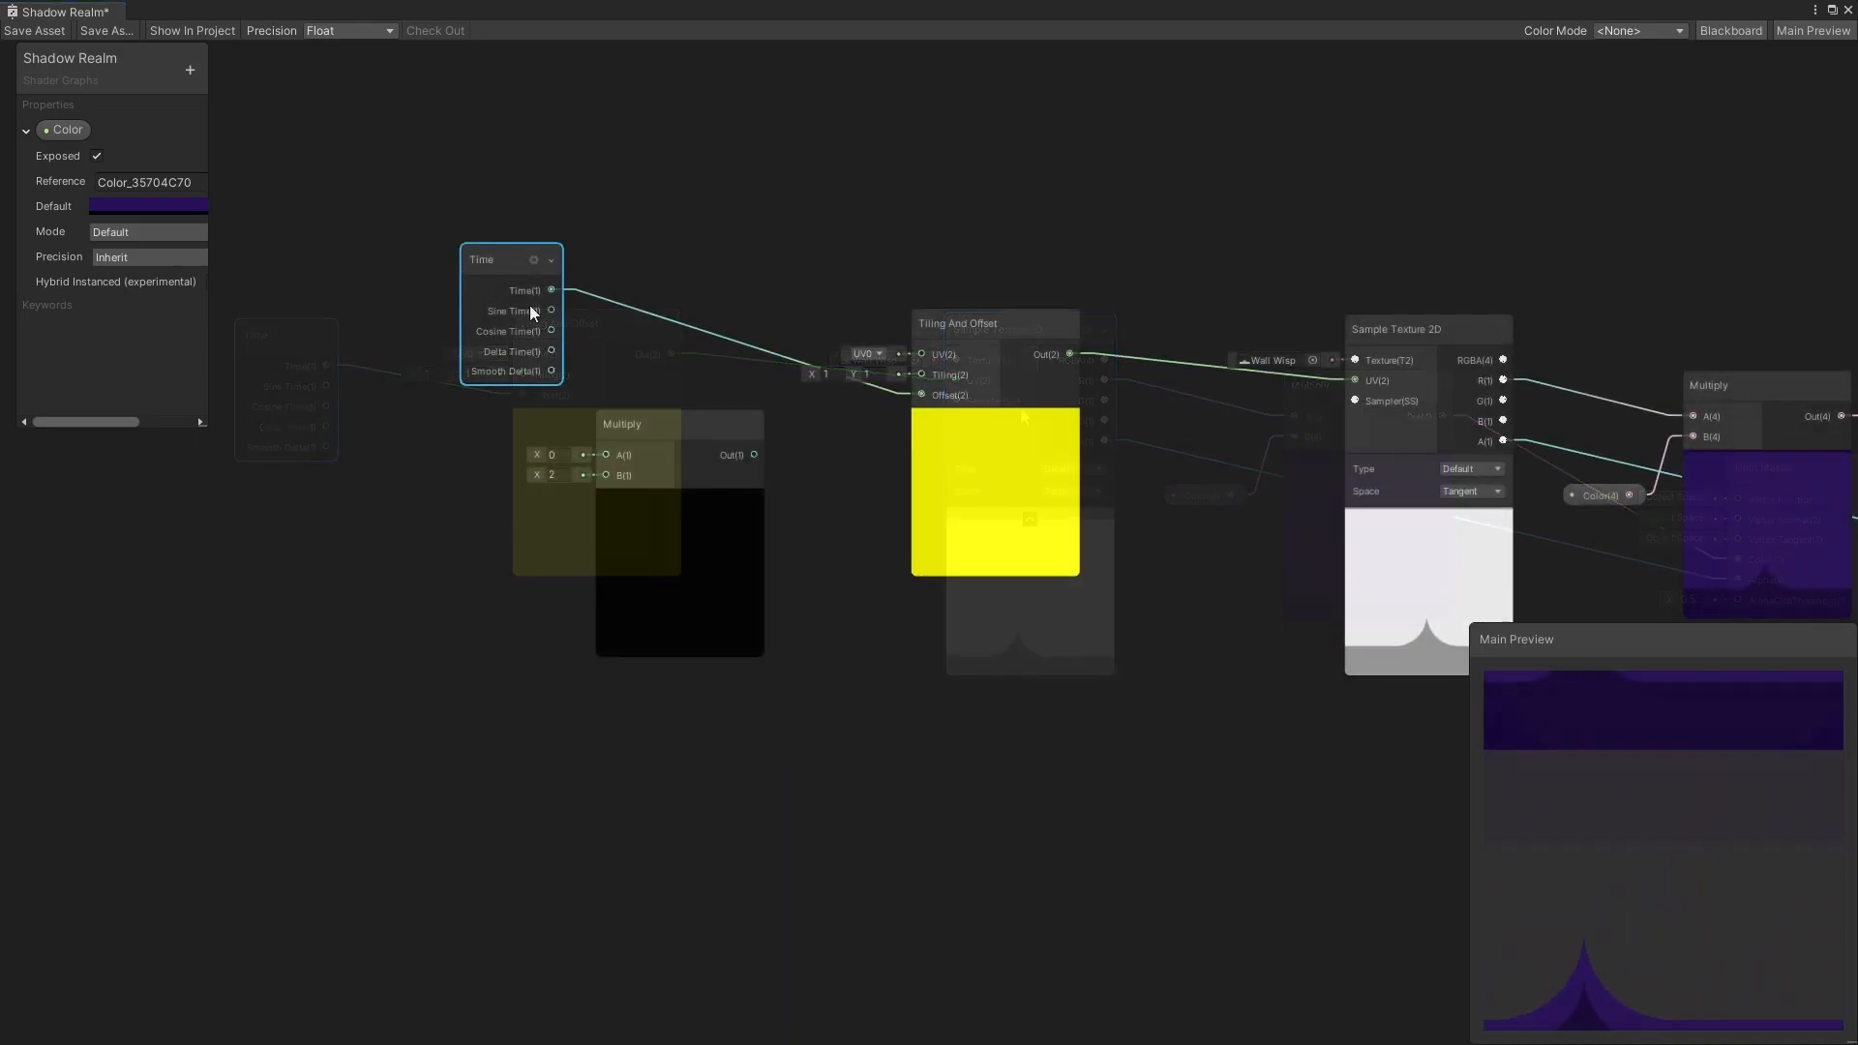
# Multiply Time by 0.1 and route it through a Combine node's R input, with RG feeding the Tiling And Offset's Offset
pyautogui.moveTo(551, 290); pyautogui.dragTo(610, 454)
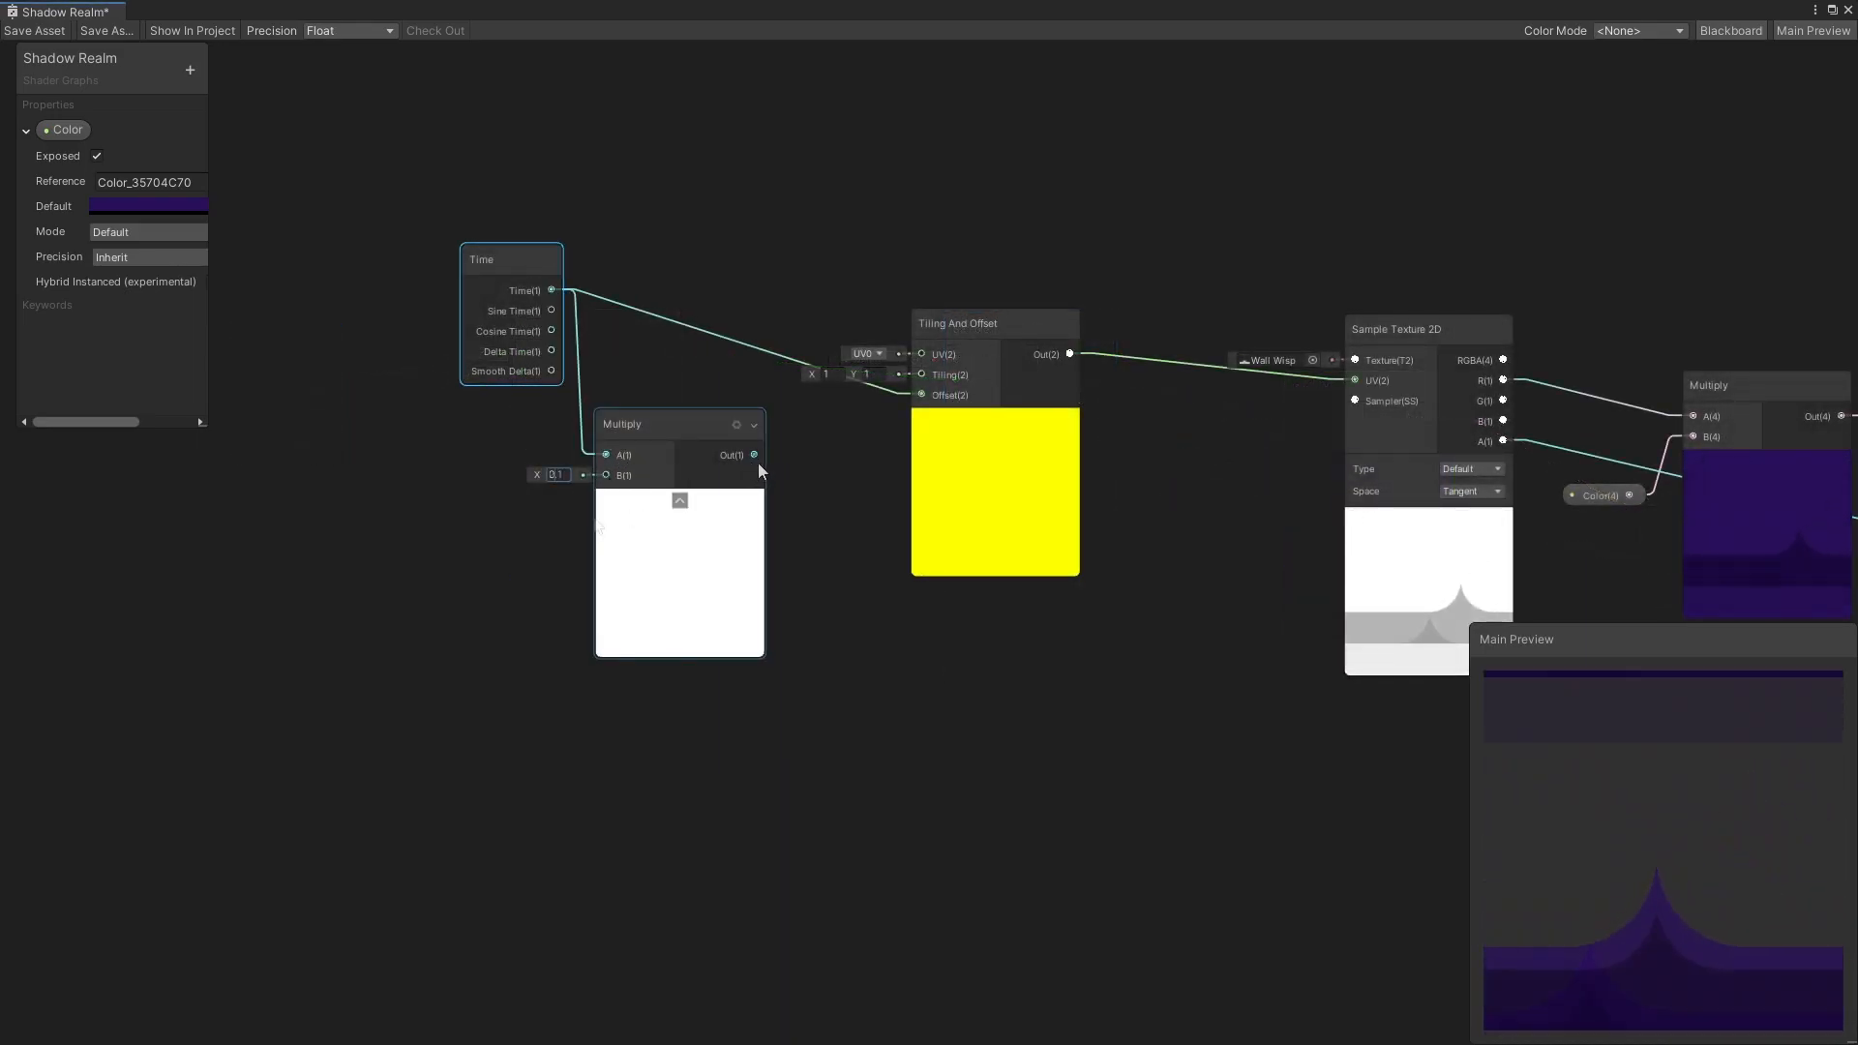
pyautogui.moveTo(755, 456); pyautogui.dragTo(923, 396)
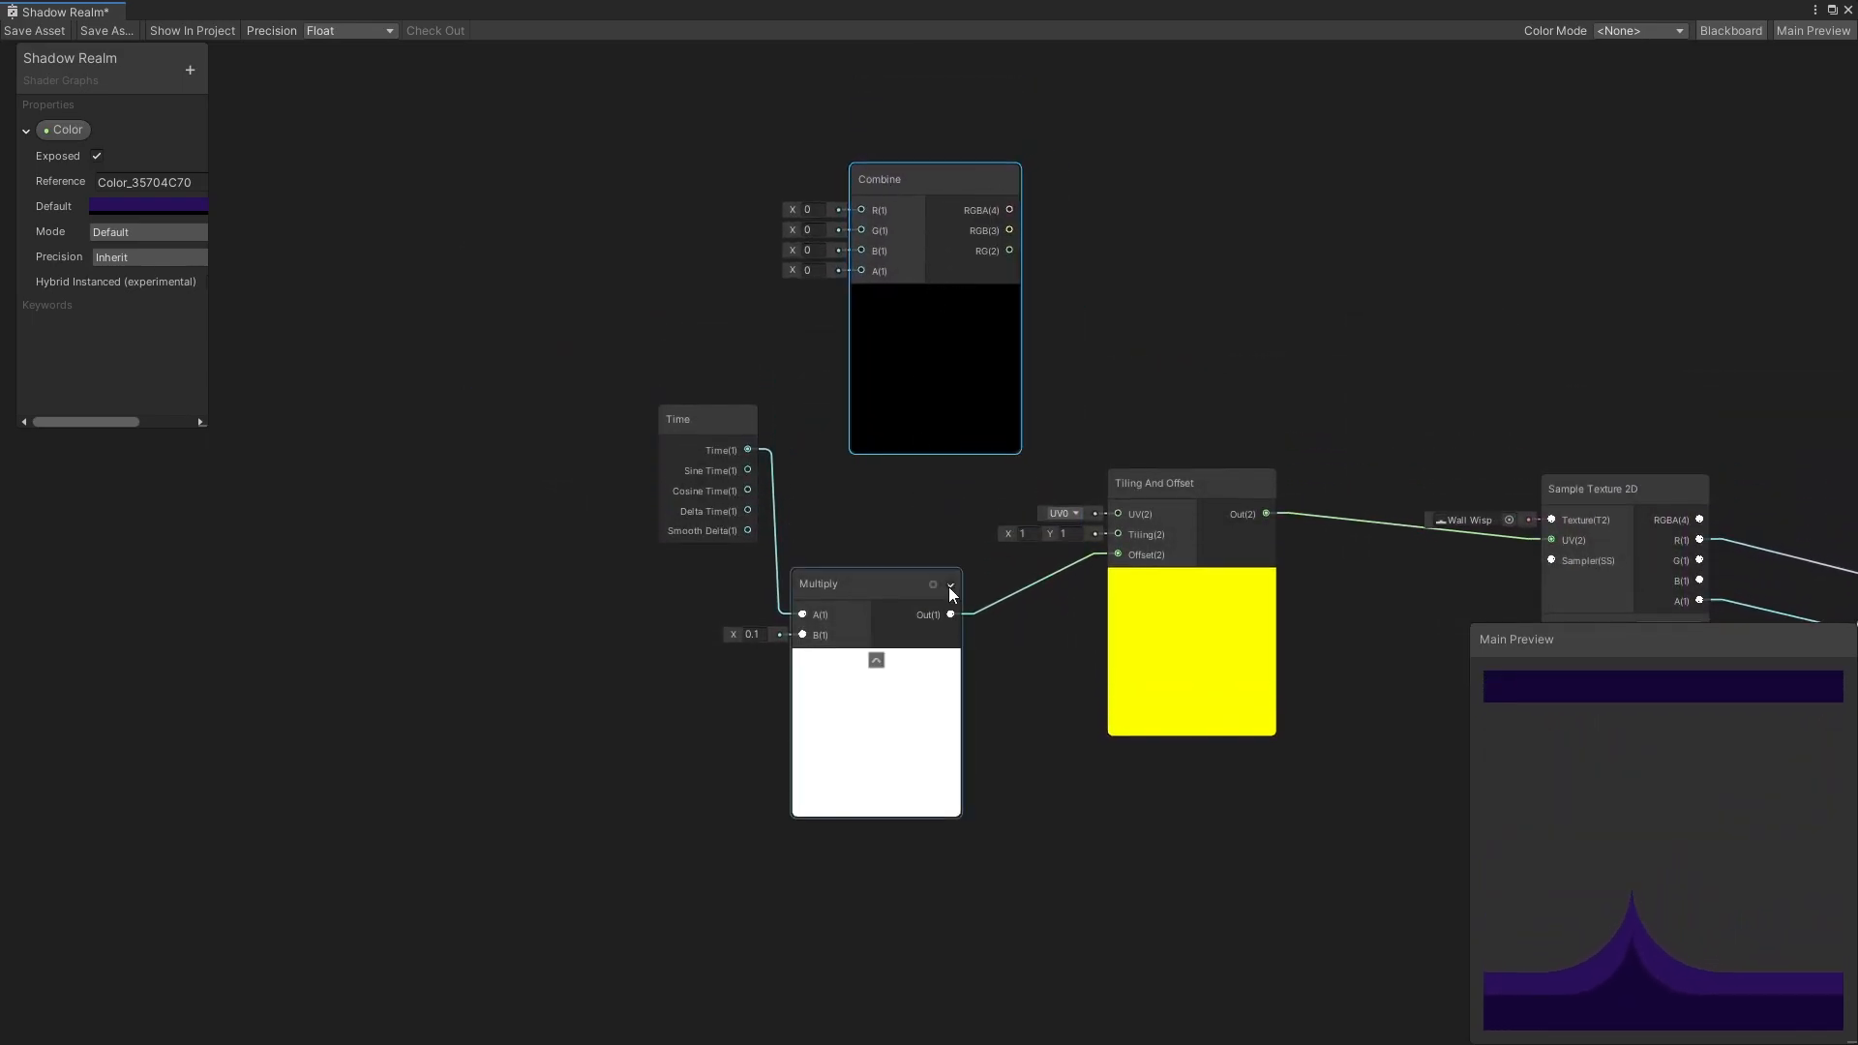
pyautogui.moveTo(573, 414); pyautogui.dragTo(585, 517)
pyautogui.moveTo(892, 223); pyautogui.dragTo(865, 514)
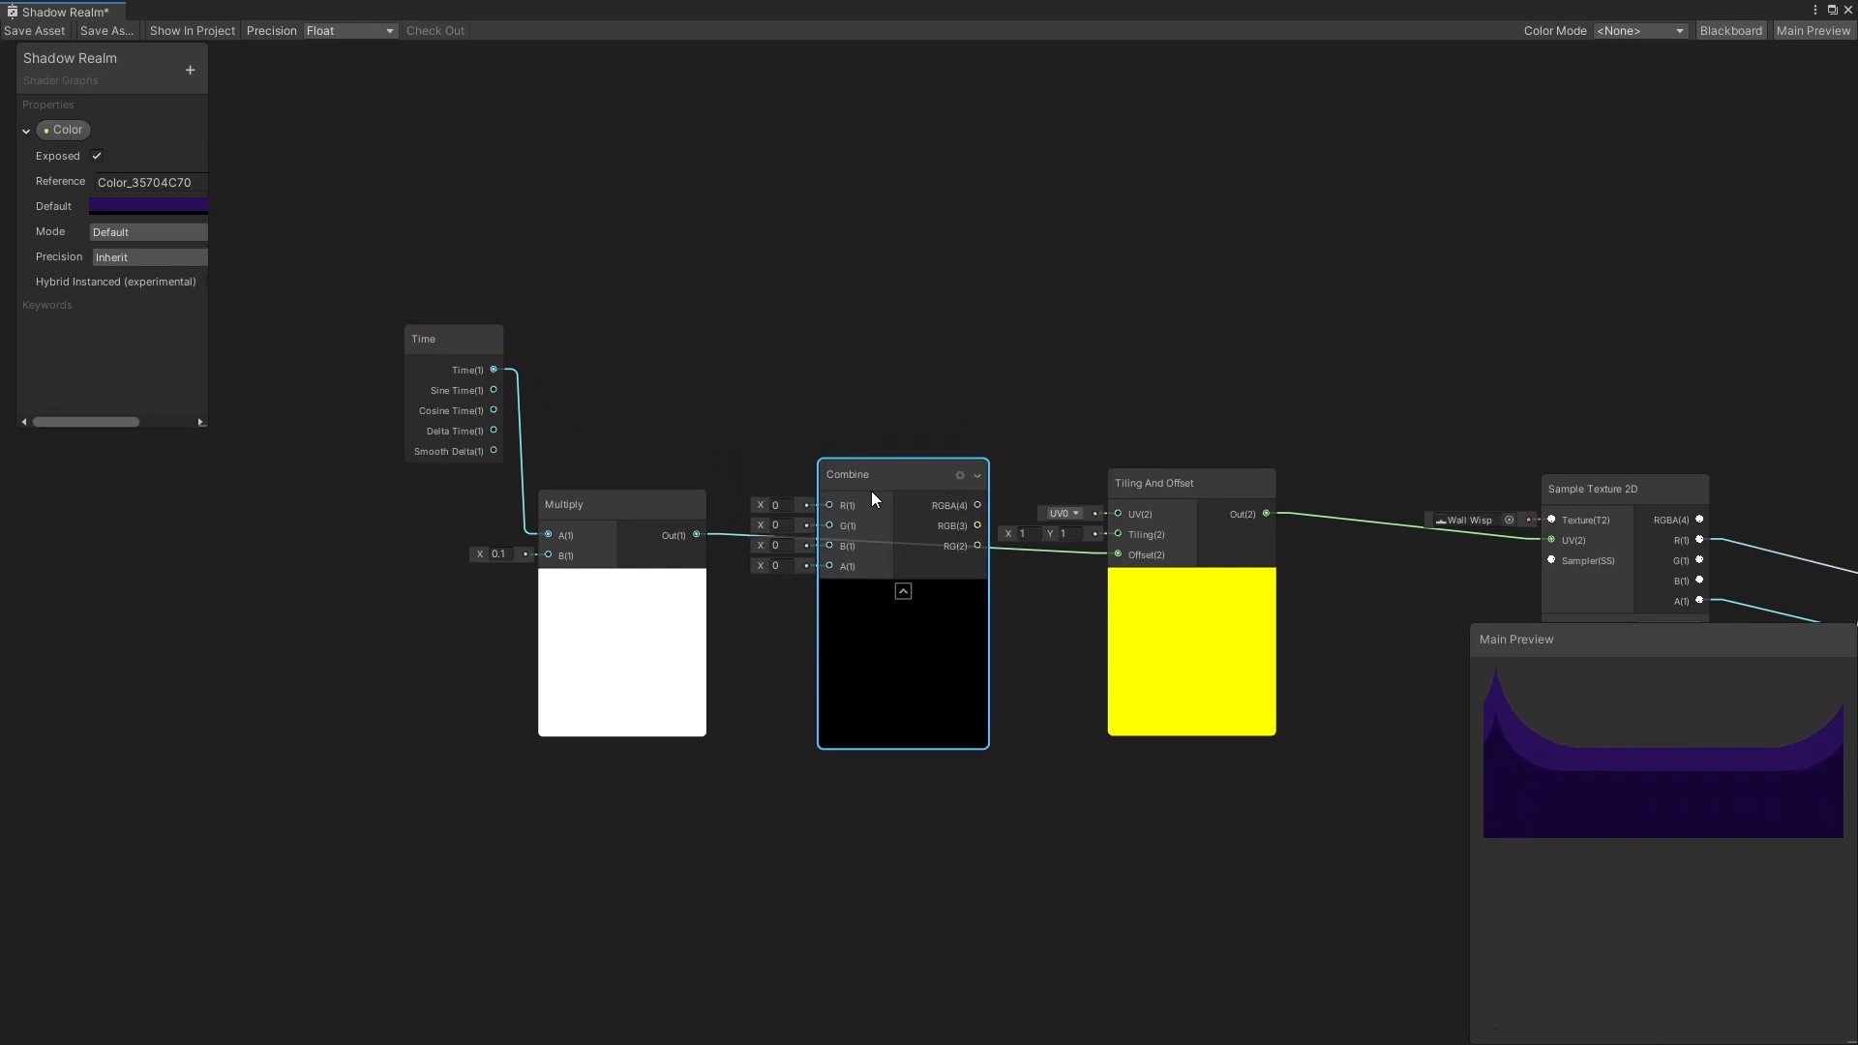
pyautogui.moveTo(696, 536); pyautogui.dragTo(829, 507)
pyautogui.moveTo(978, 548); pyautogui.dragTo(1128, 569)
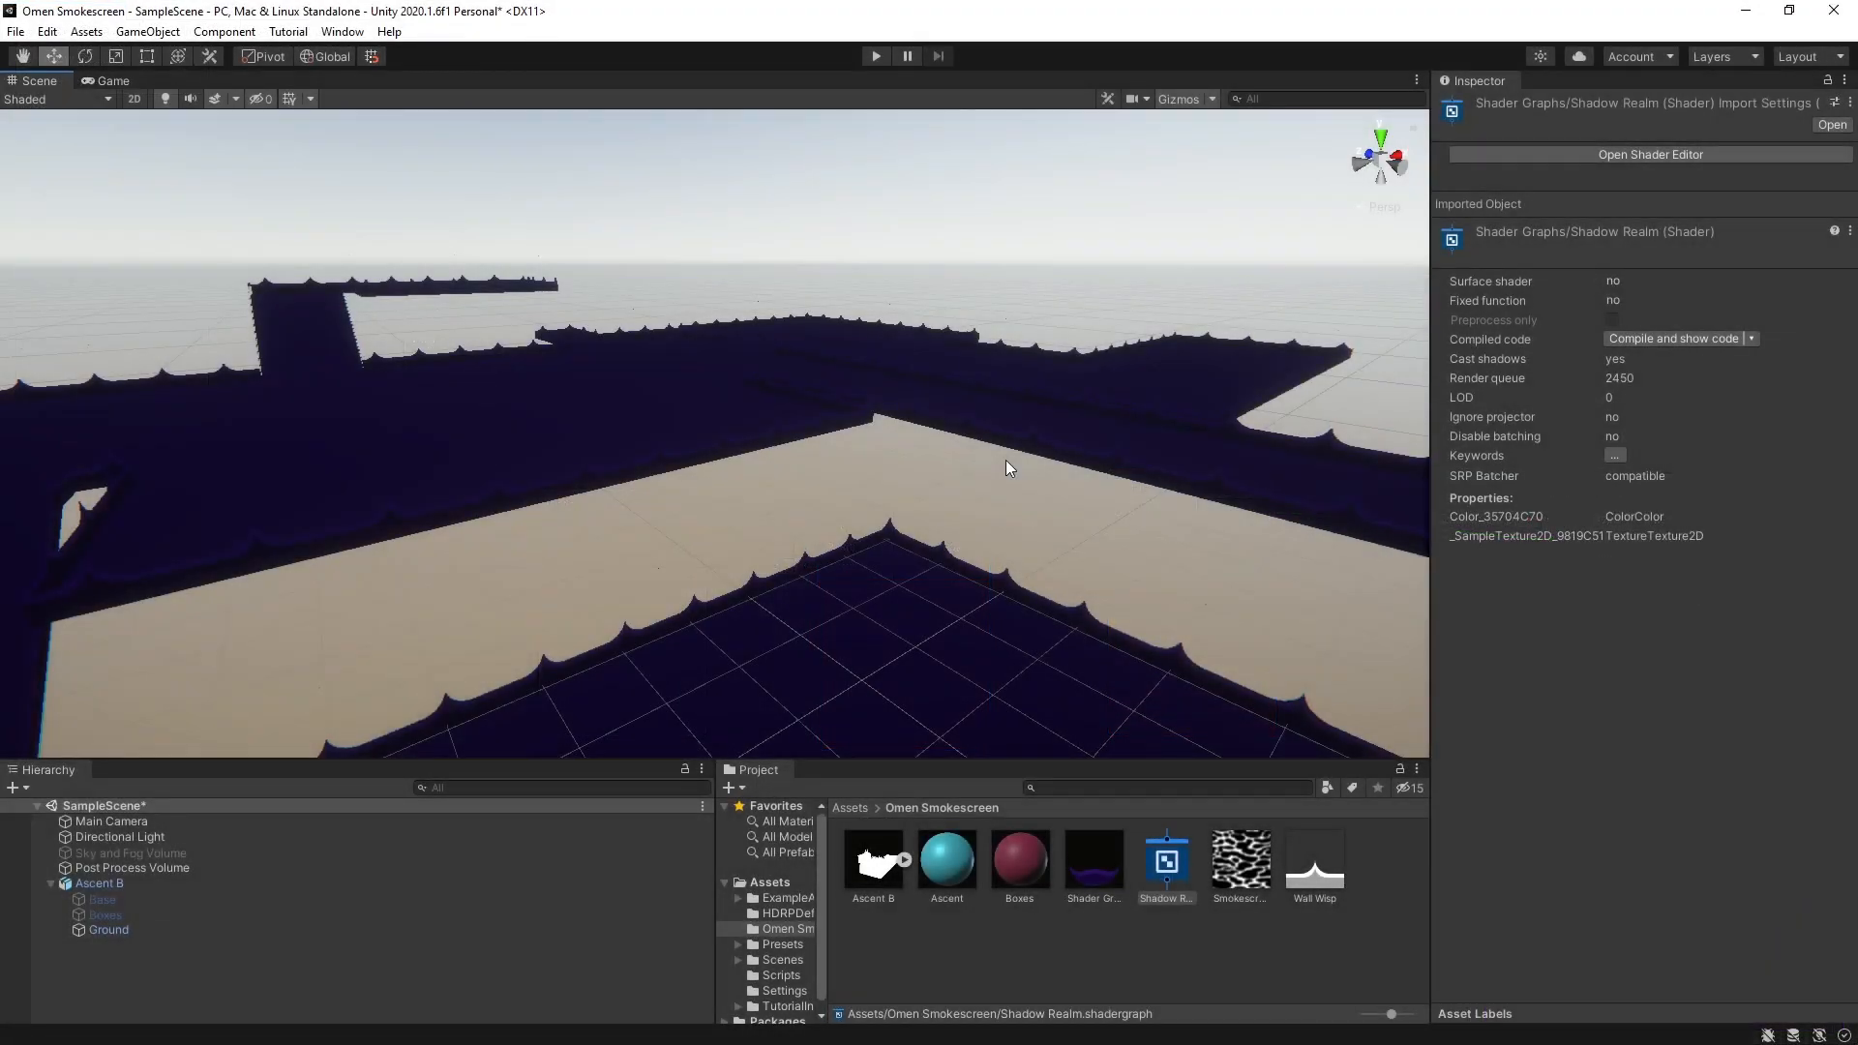
# Preview the moving wisps on the walls in play mode and set the texture's Tiling X to 0.1
pyautogui.click(888, 62)
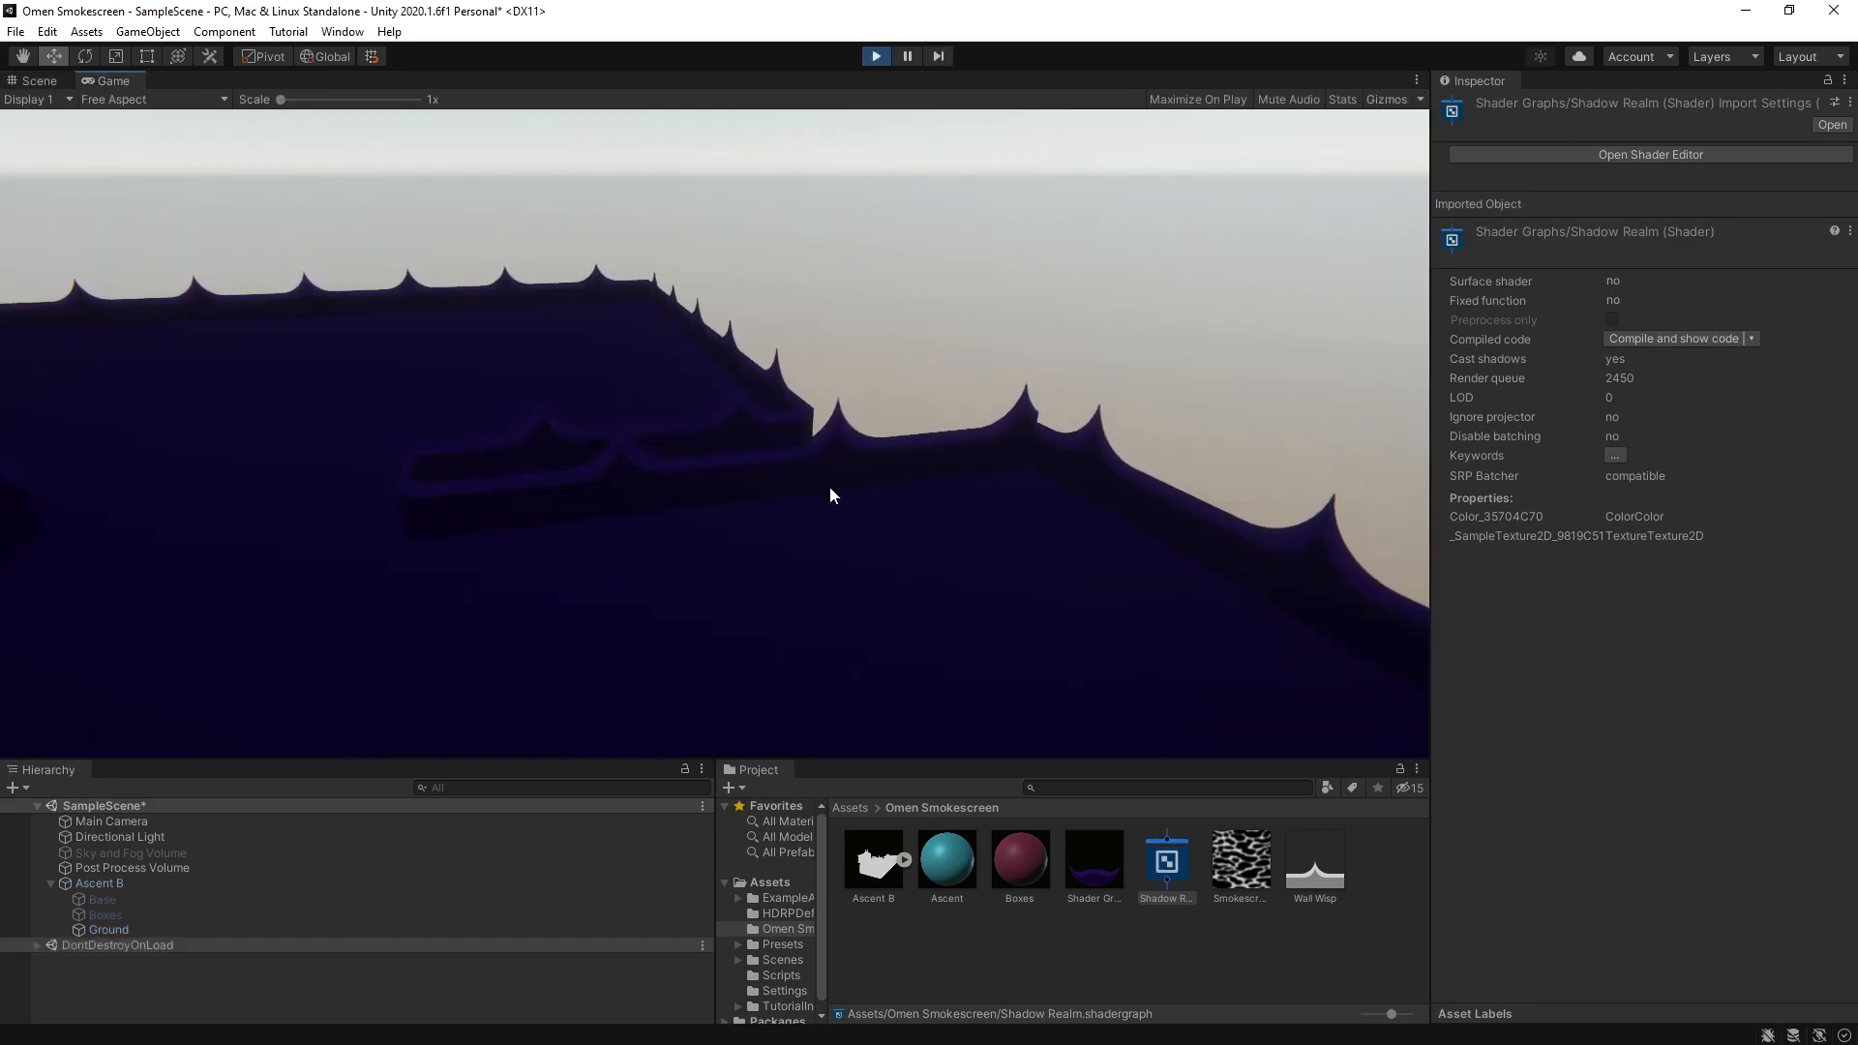
pyautogui.moveTo(907, 536); pyautogui.dragTo(716, 484, button='right')
pyautogui.moveTo(738, 418); pyautogui.dragTo(714, 432, button='right')
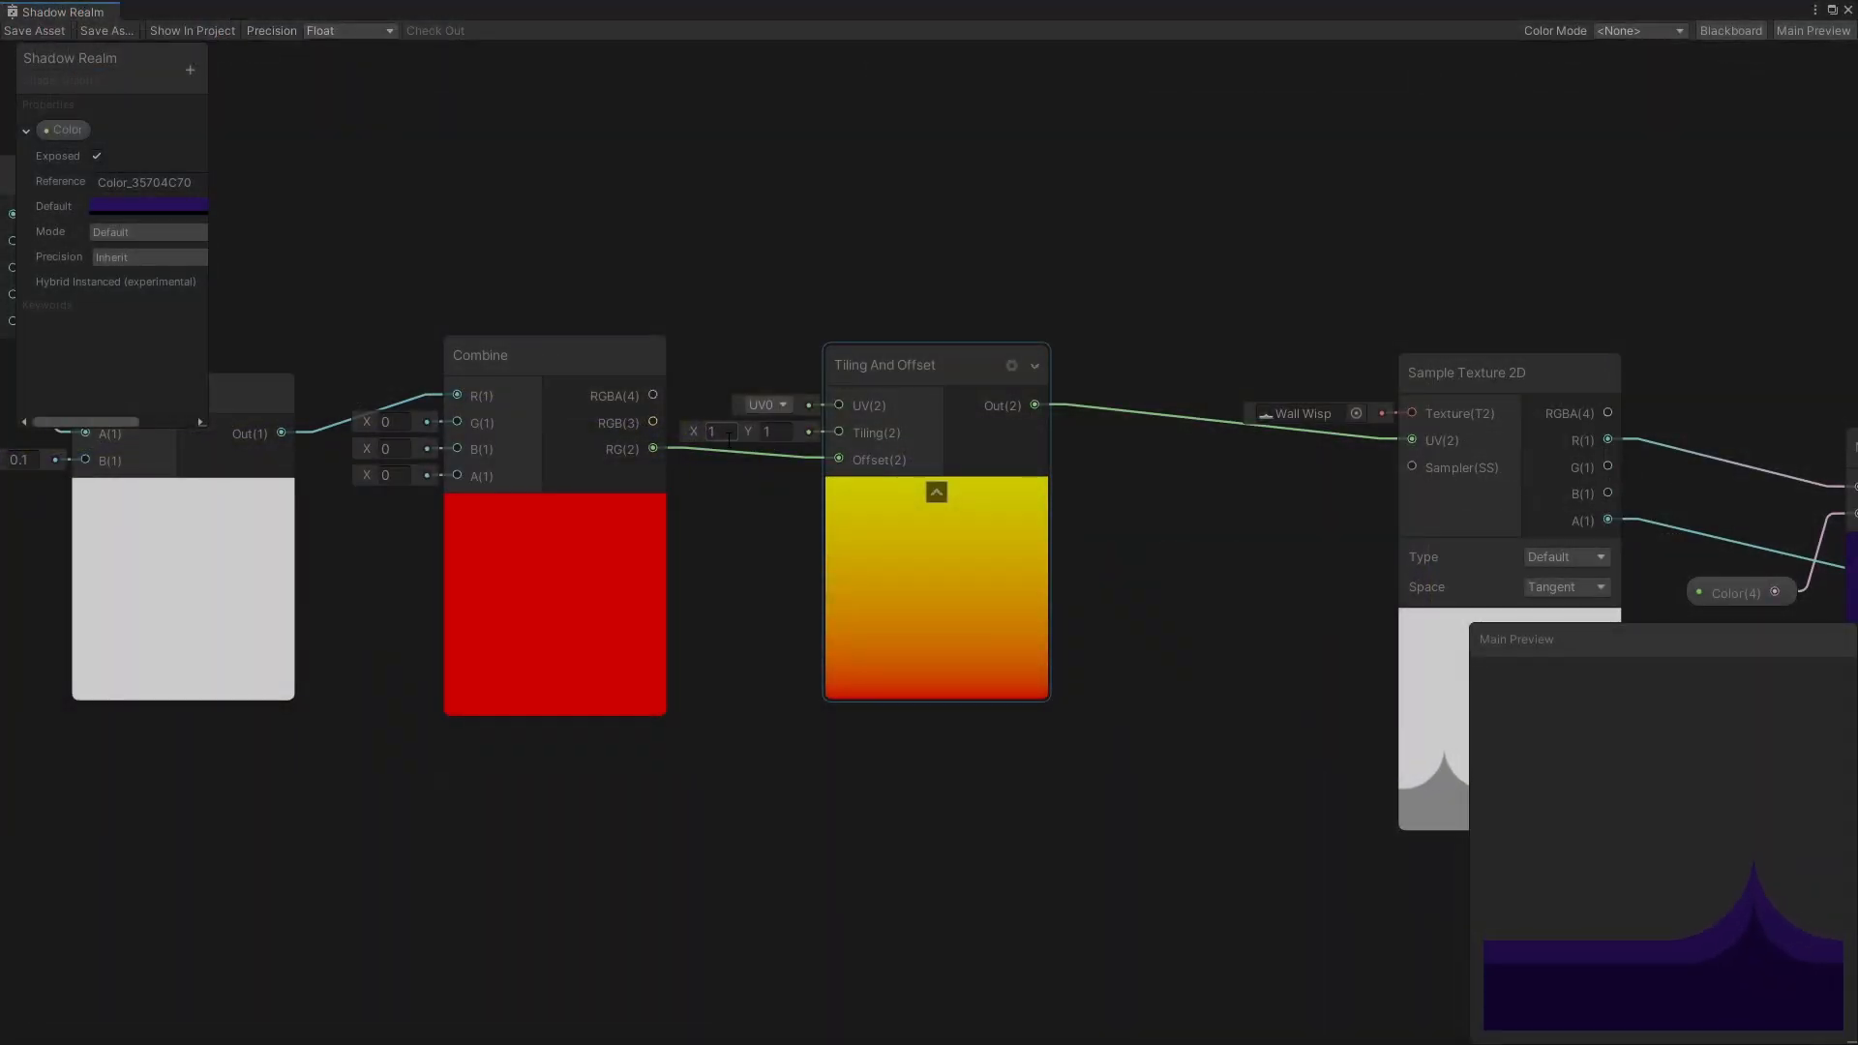
pyautogui.write('0.1')
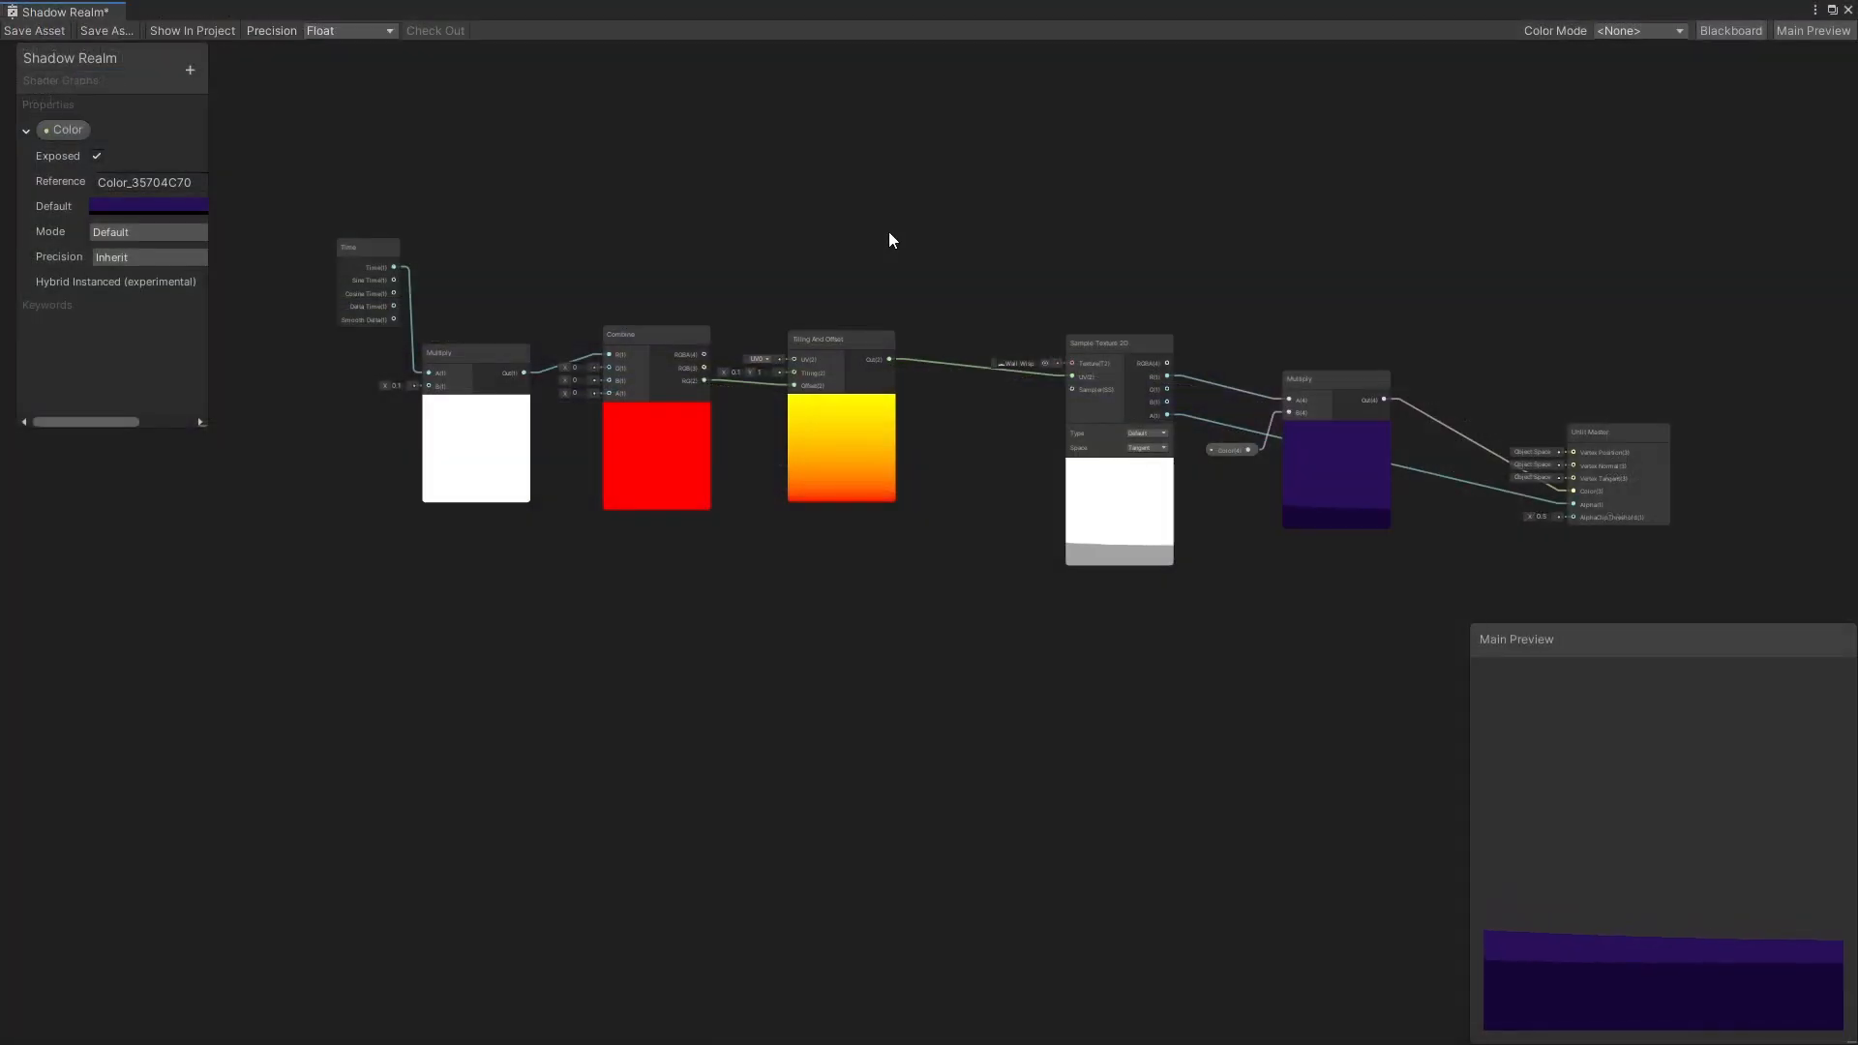
# Add a Gradient Noise node and a second Tiling And Offset node to the Shadow Realm graph
pyautogui.press('space')
pyautogui.write('gradient')
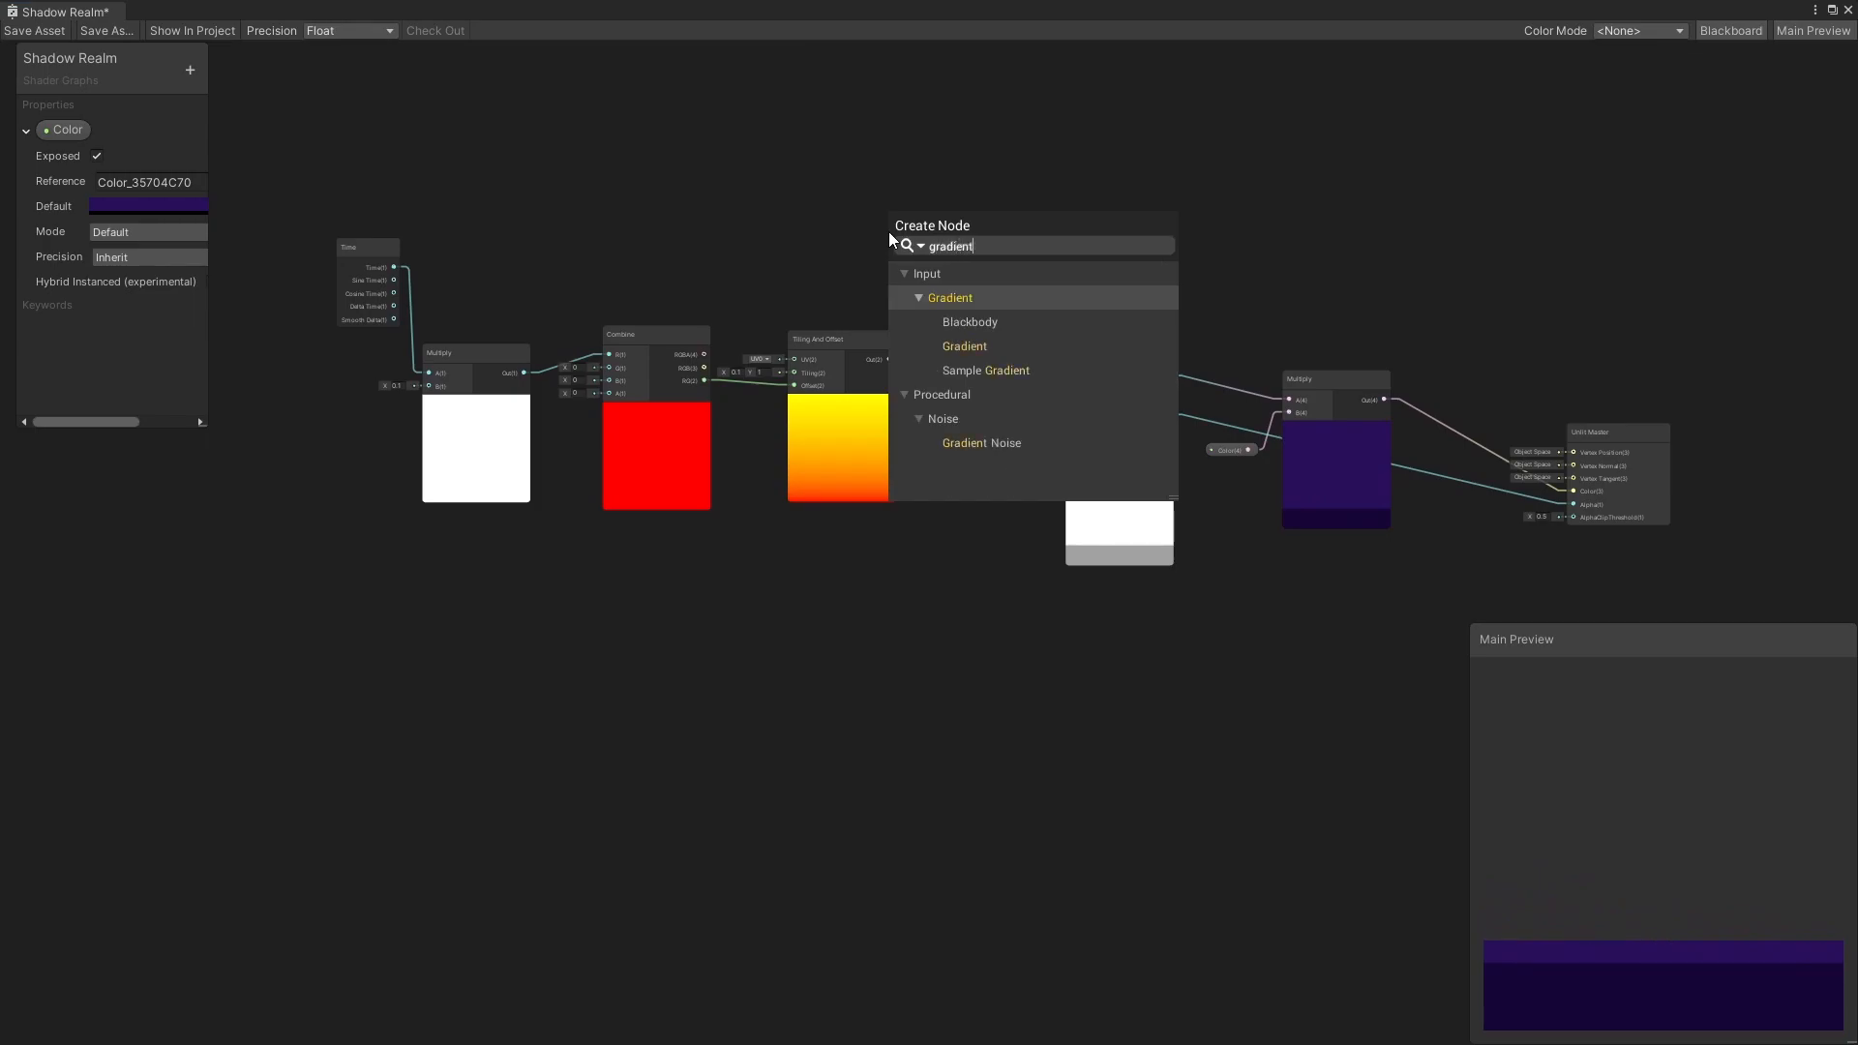
pyautogui.press('Down')
pyautogui.press('Return')
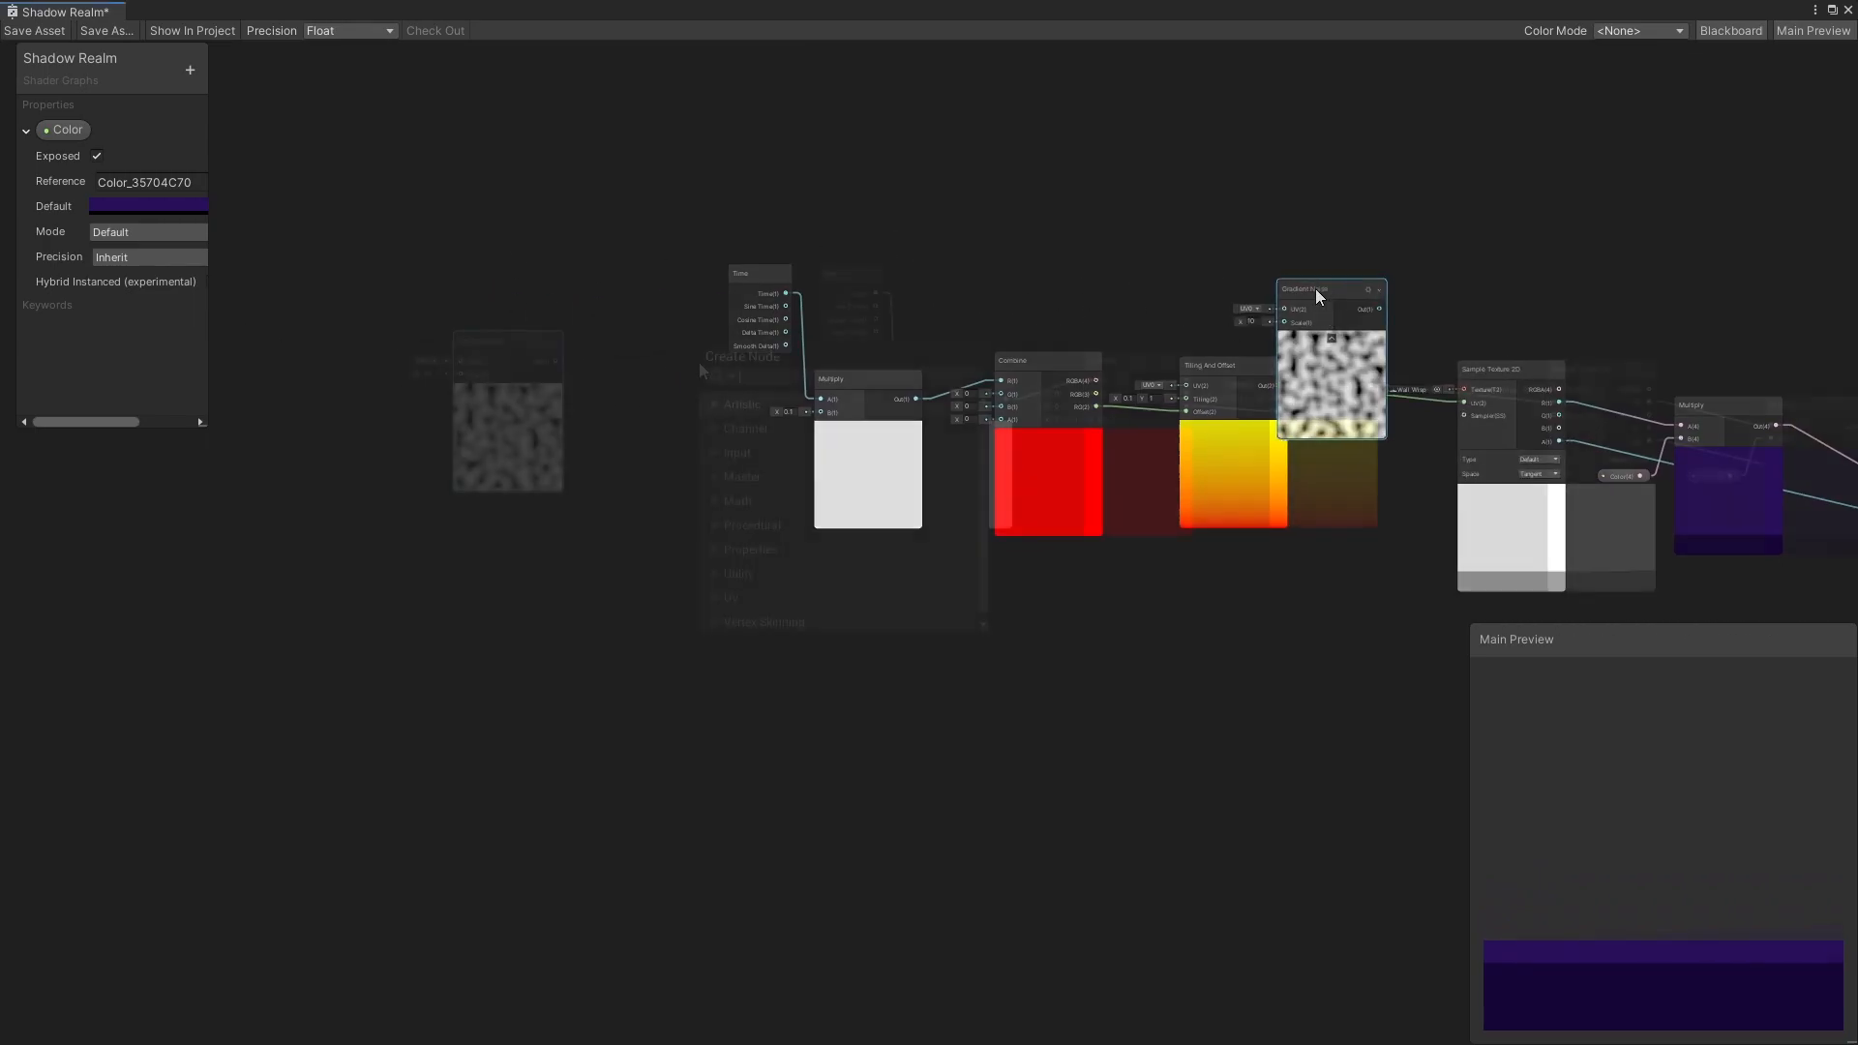
pyautogui.press('Return')
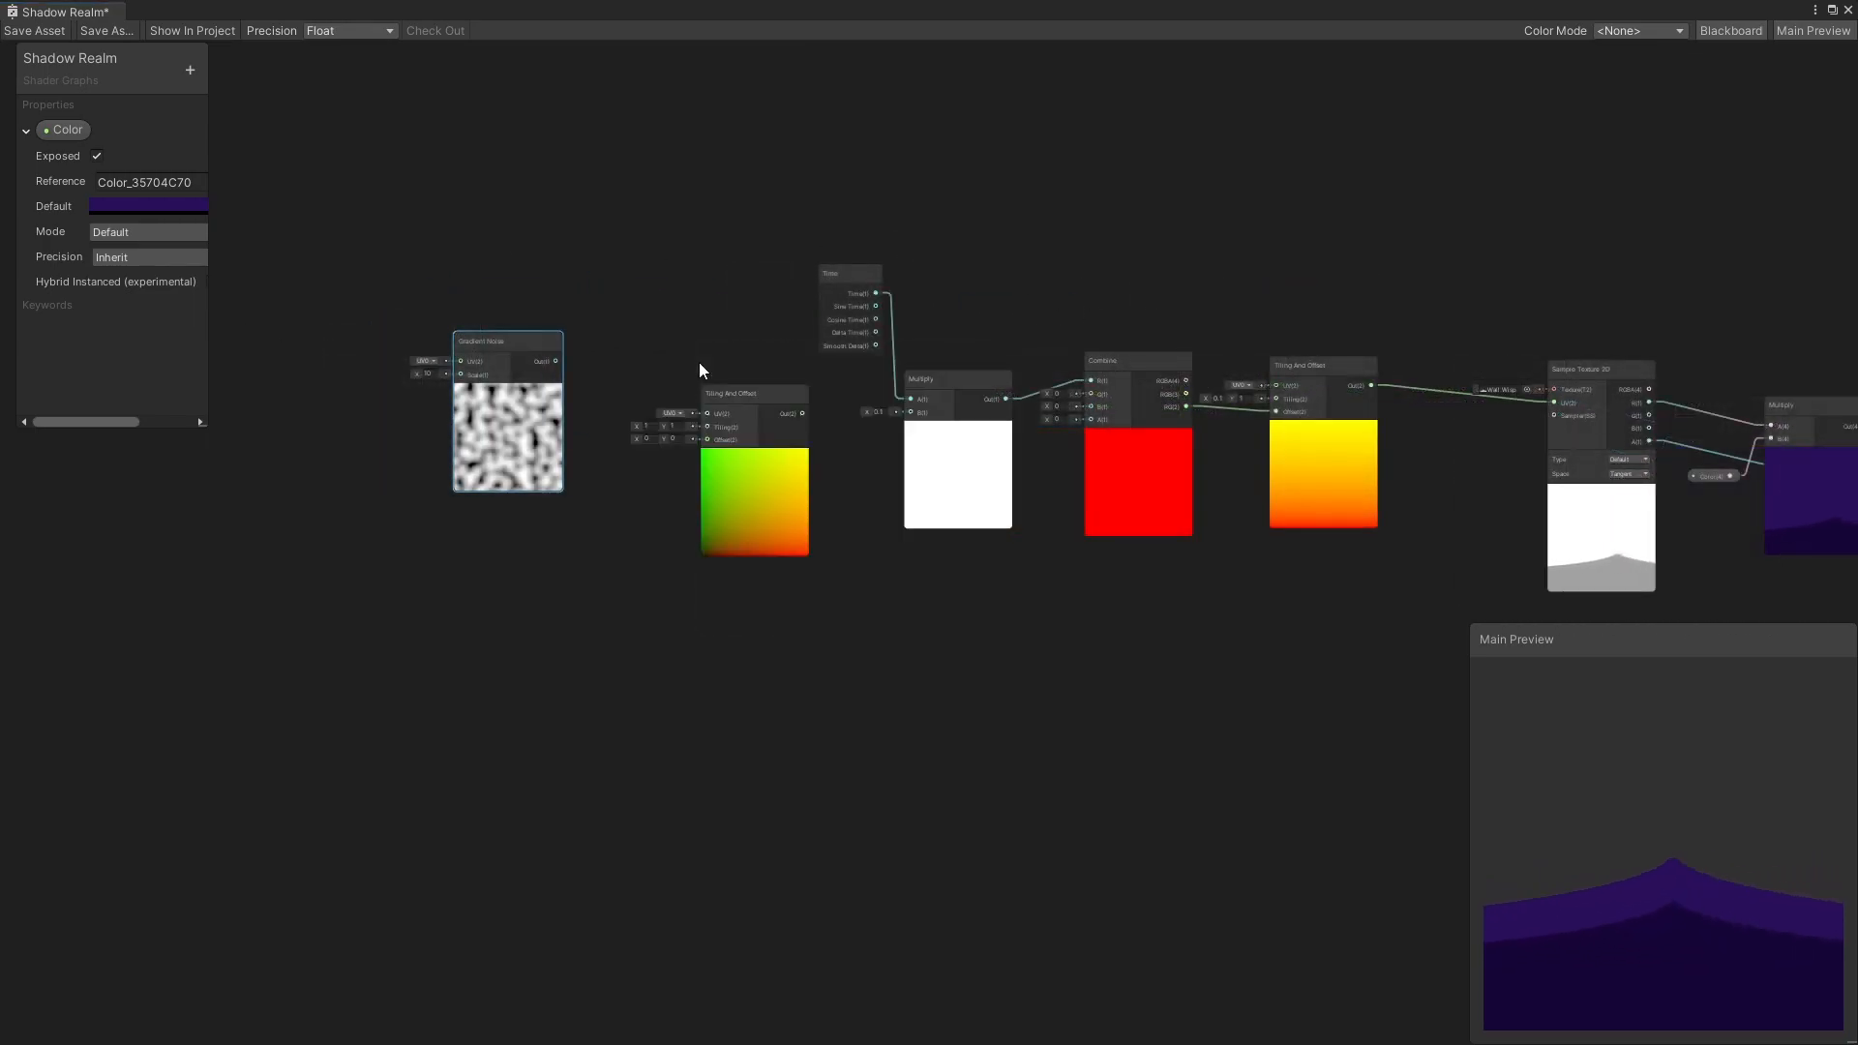
pyautogui.click(782, 398)
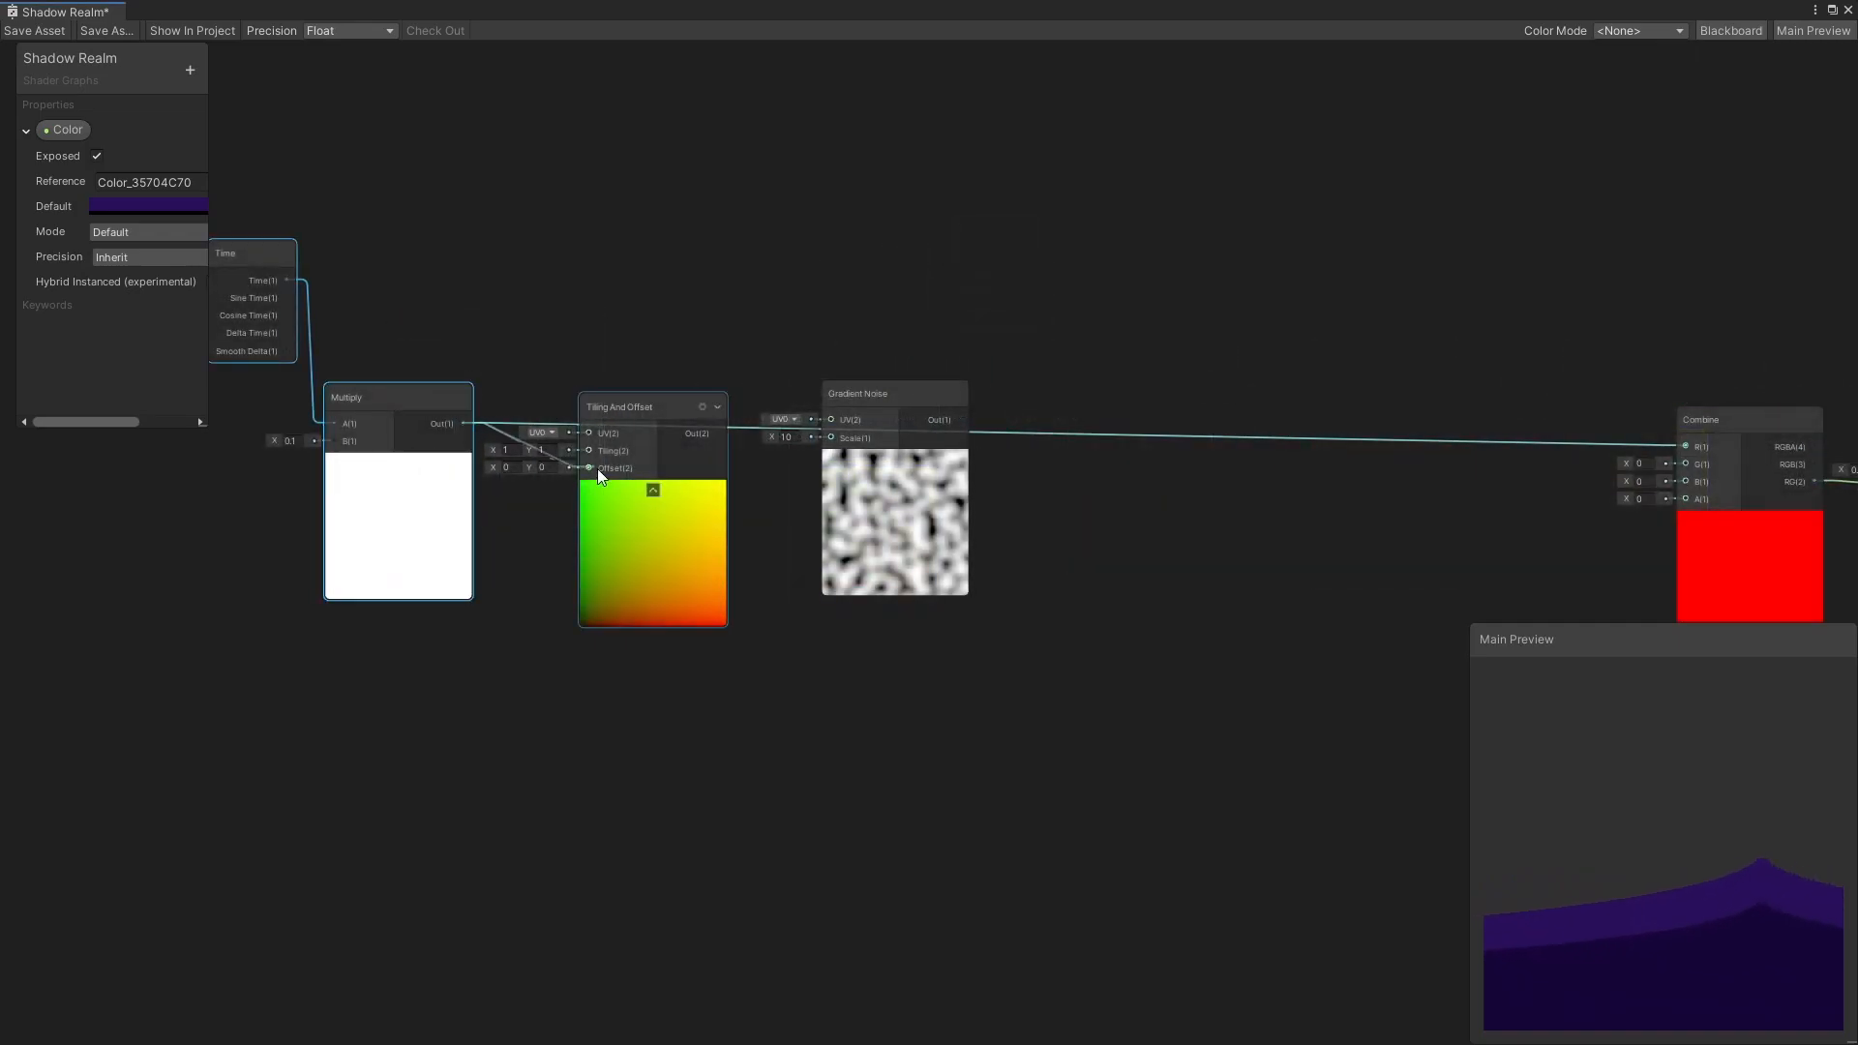
# Route the multiplied time through the new Tiling And Offset's Offset into Gradient Noise's UV, and connect the noise output to Combine's R
pyautogui.moveTo(598, 472); pyautogui.dragTo(591, 468)
pyautogui.moveTo(718, 434); pyautogui.dragTo(832, 420)
pyautogui.moveTo(1129, 532); pyautogui.dragTo(875, 524, button='middle')
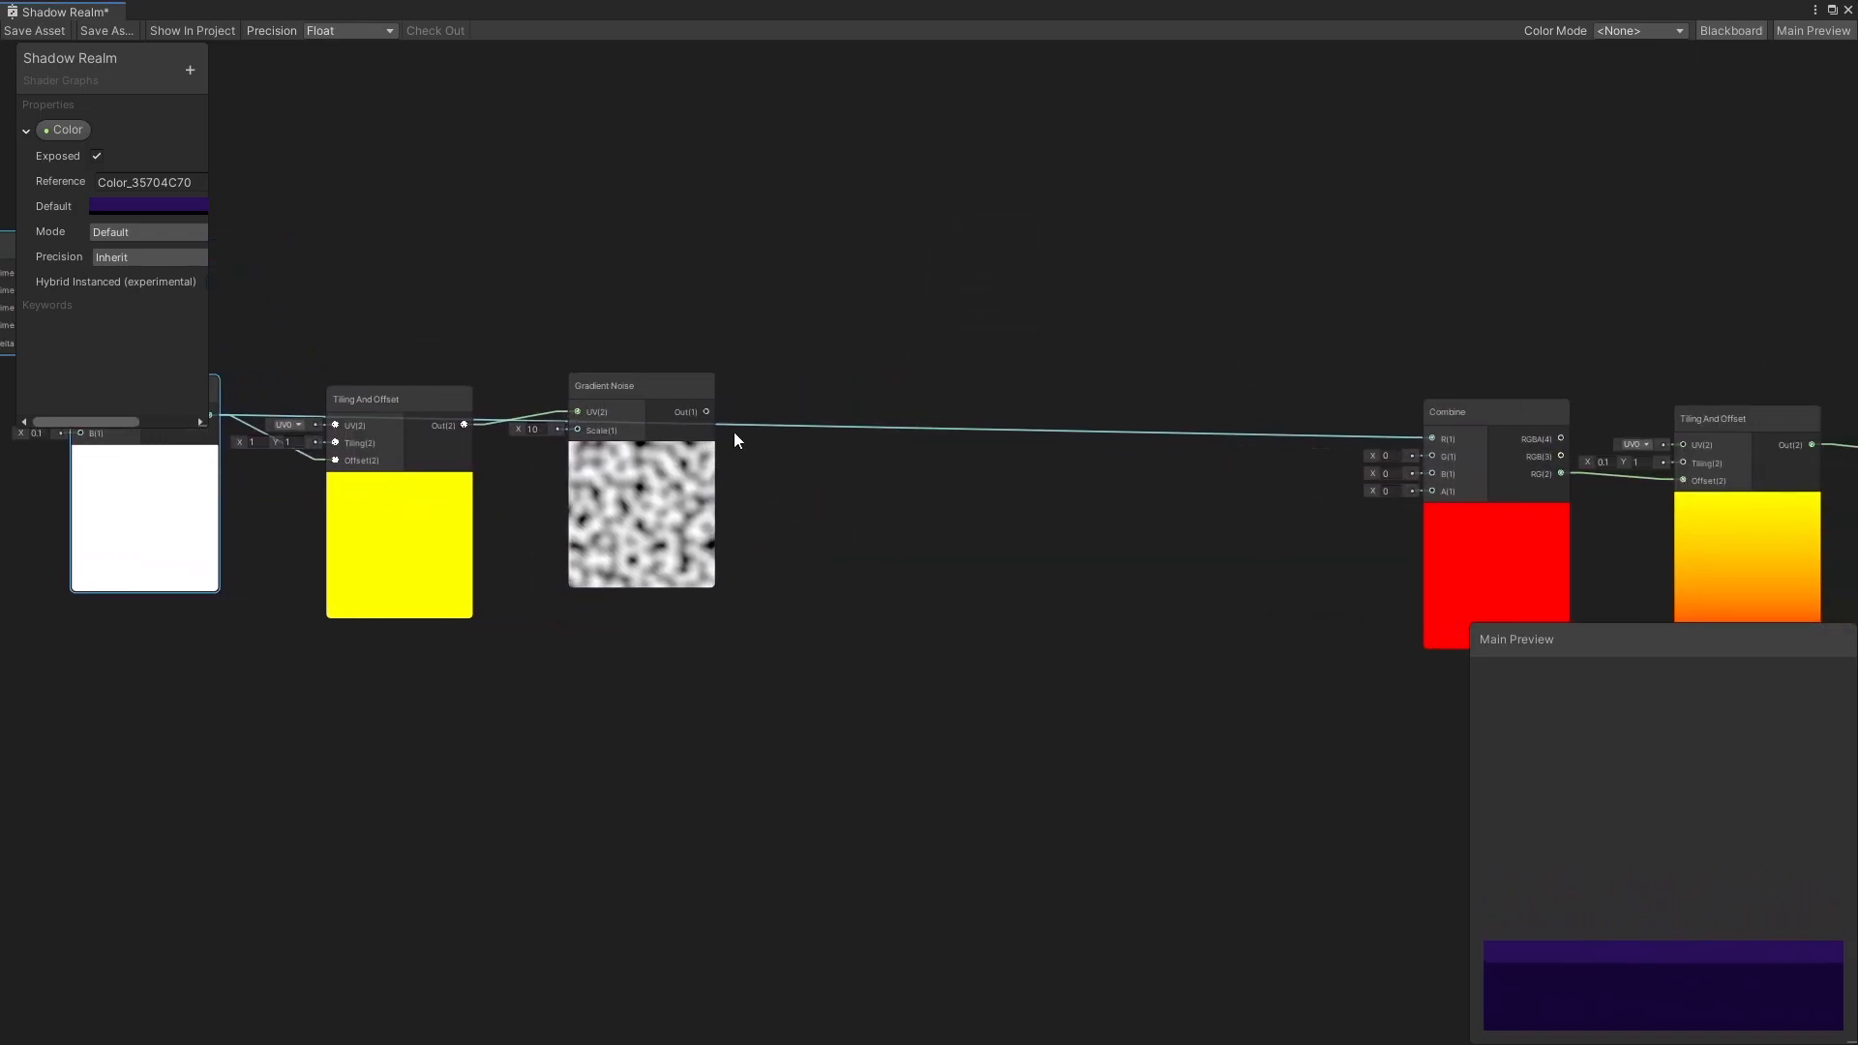
pyautogui.moveTo(710, 415); pyautogui.dragTo(1434, 440)
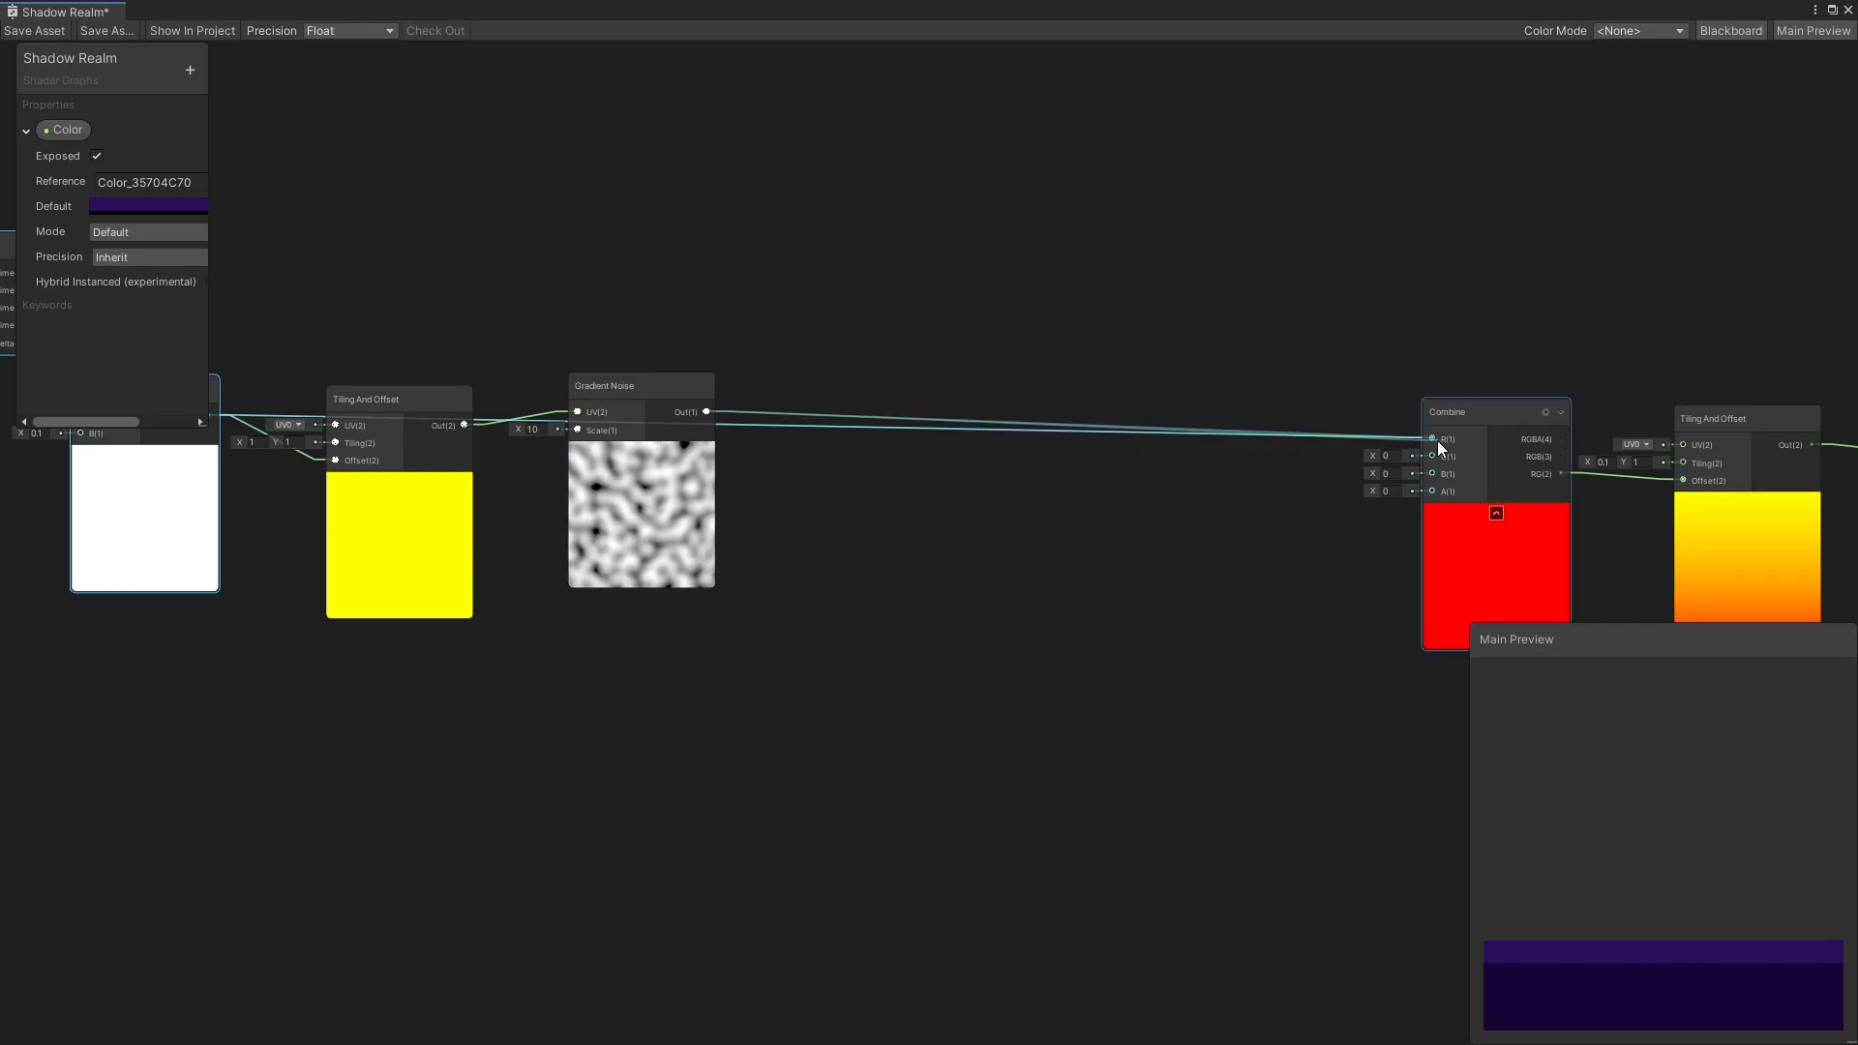
pyautogui.scroll(-3, 1209, 527)
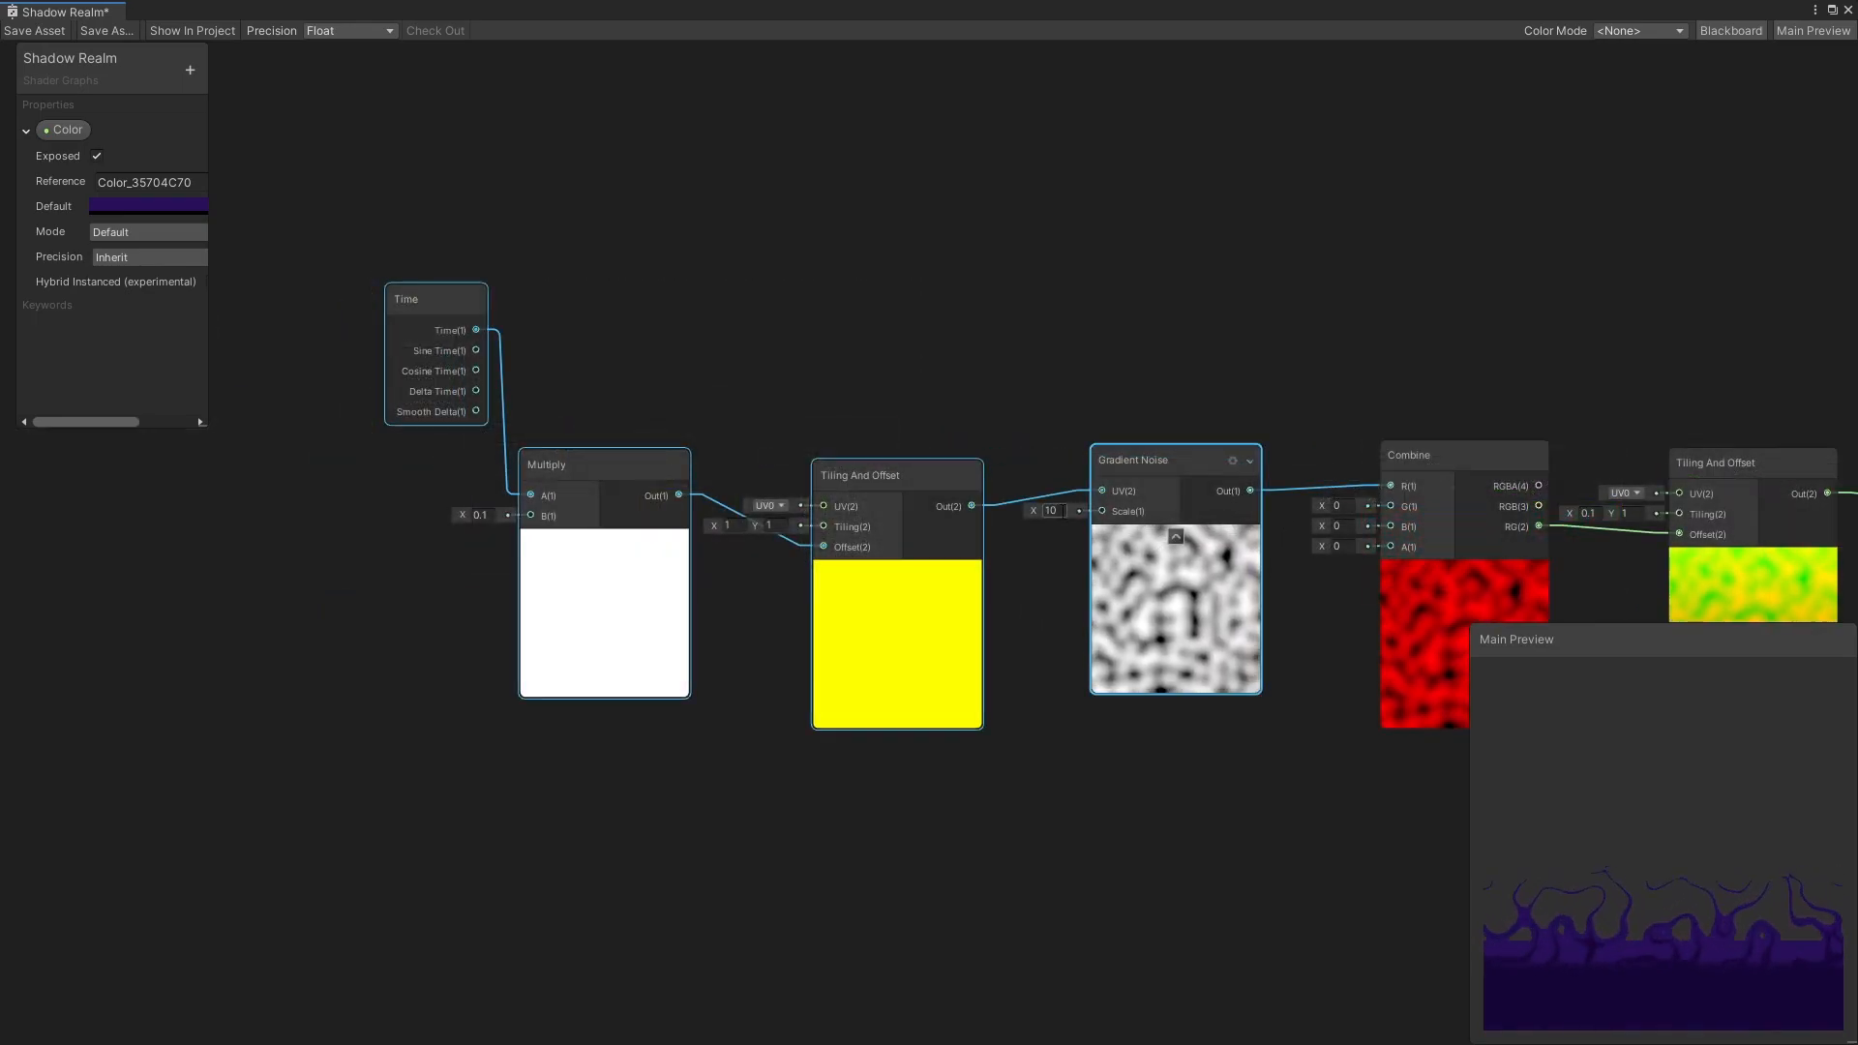
# Set the Gradient Noise's Scale to 0.5 and check the wisps in play mode
pyautogui.moveTo(1063, 511); pyautogui.dragTo(1036, 514)
pyautogui.write('0.5')
pyautogui.press('Return')
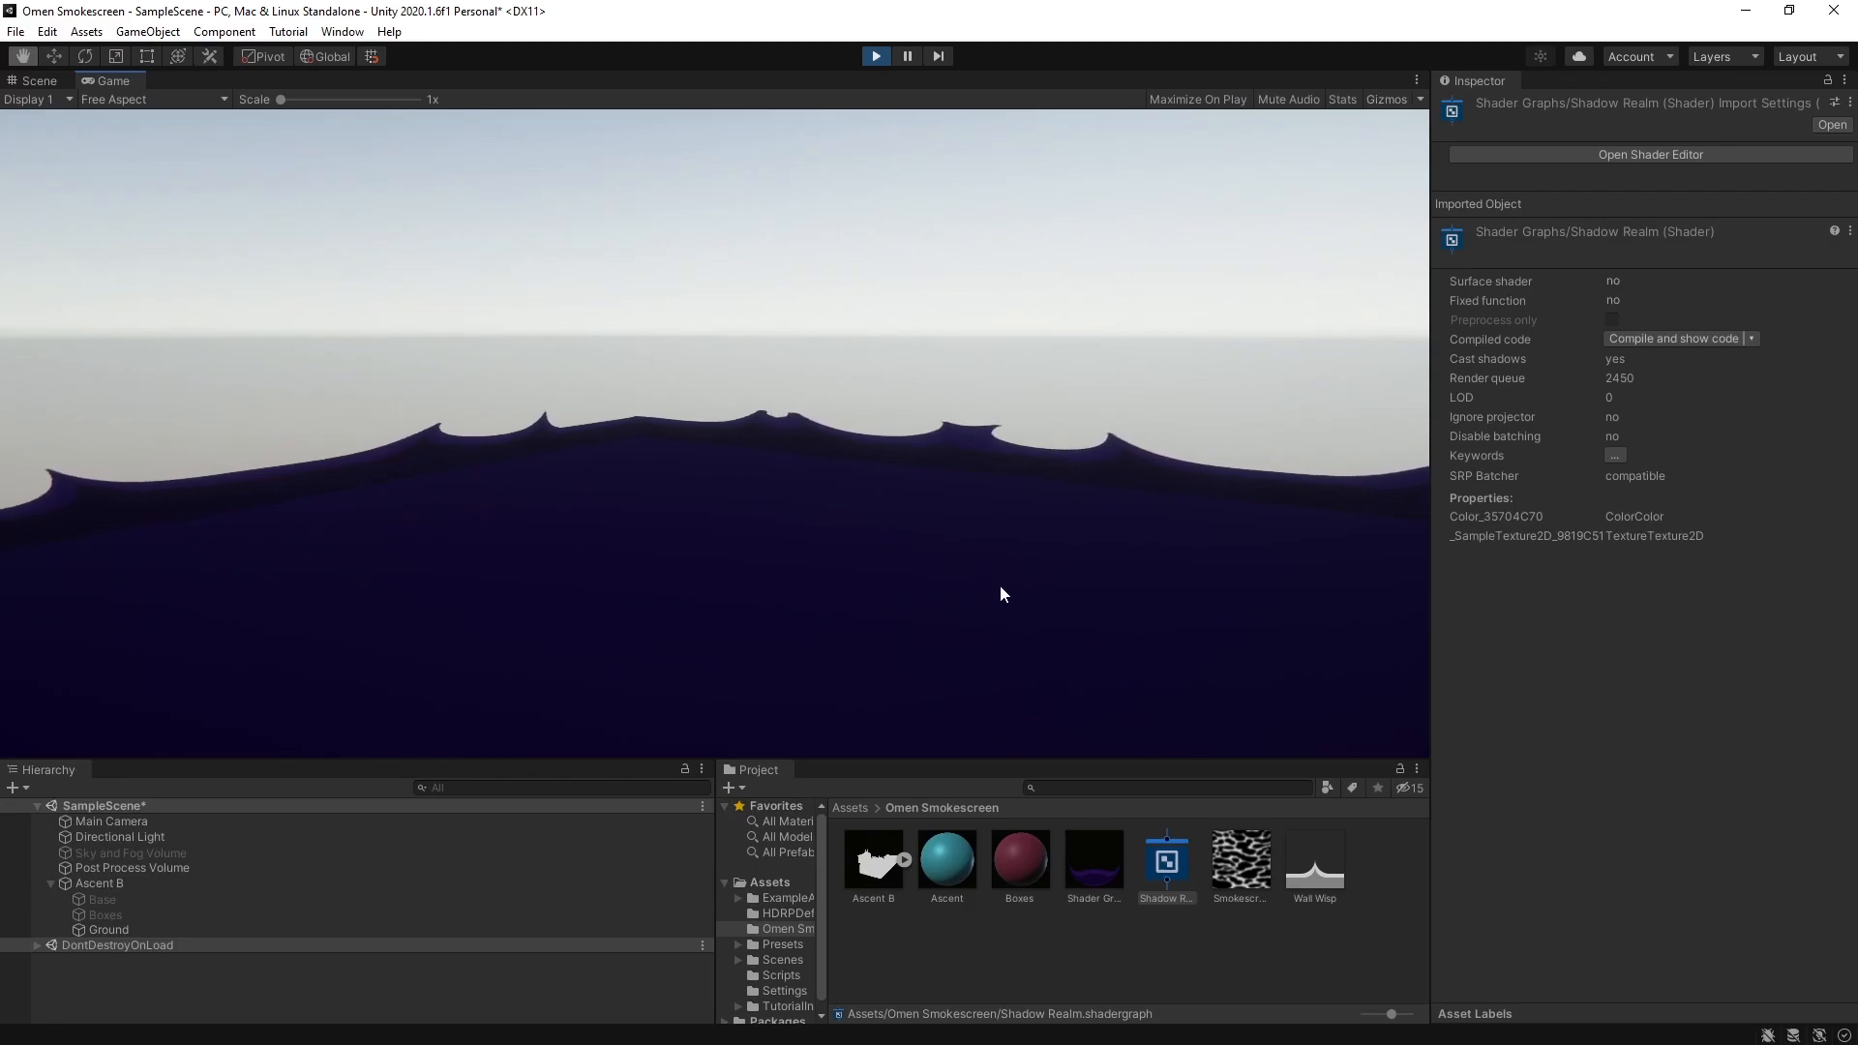
pyautogui.moveTo(1123, 549); pyautogui.dragTo(832, 513, button='right')
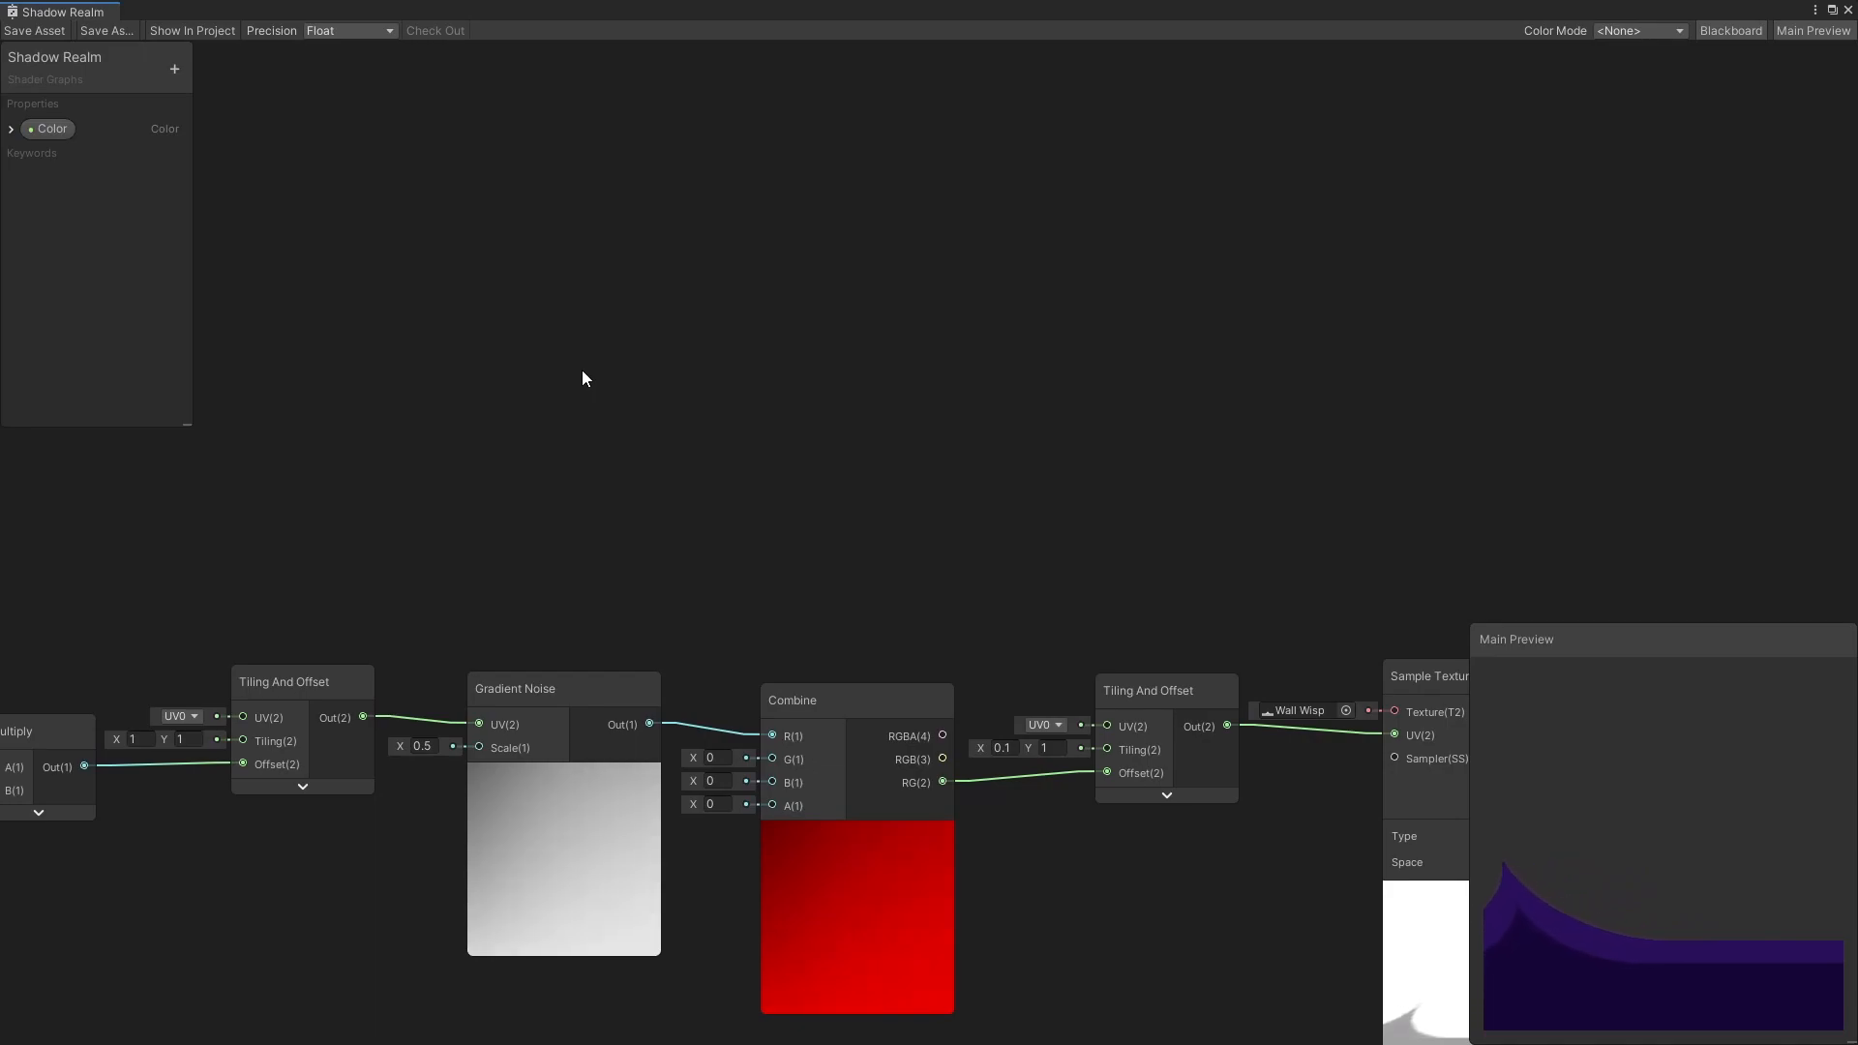
# Add a Position node above the noise nodes and set its Space to Absolute World
pyautogui.press('space')
pyautogui.write('posi')
pyautogui.press('Return')
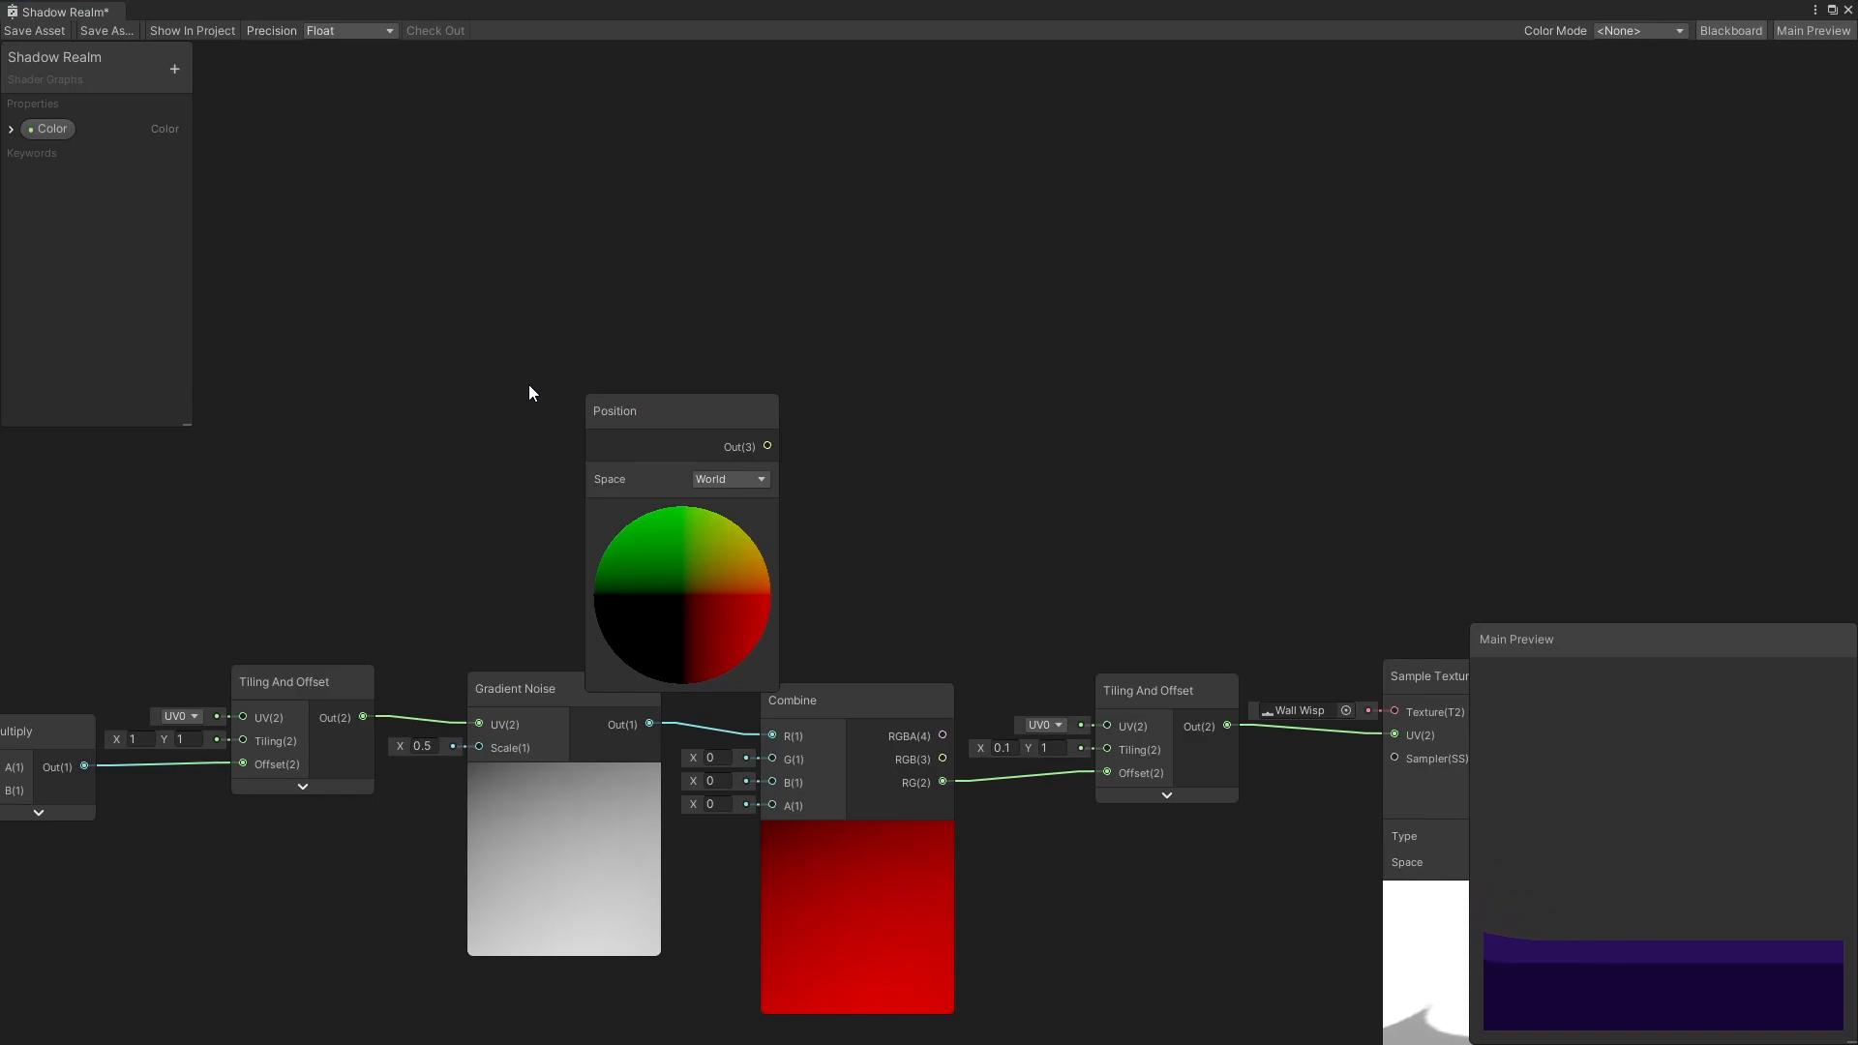
pyautogui.moveTo(604, 409); pyautogui.dragTo(454, 279)
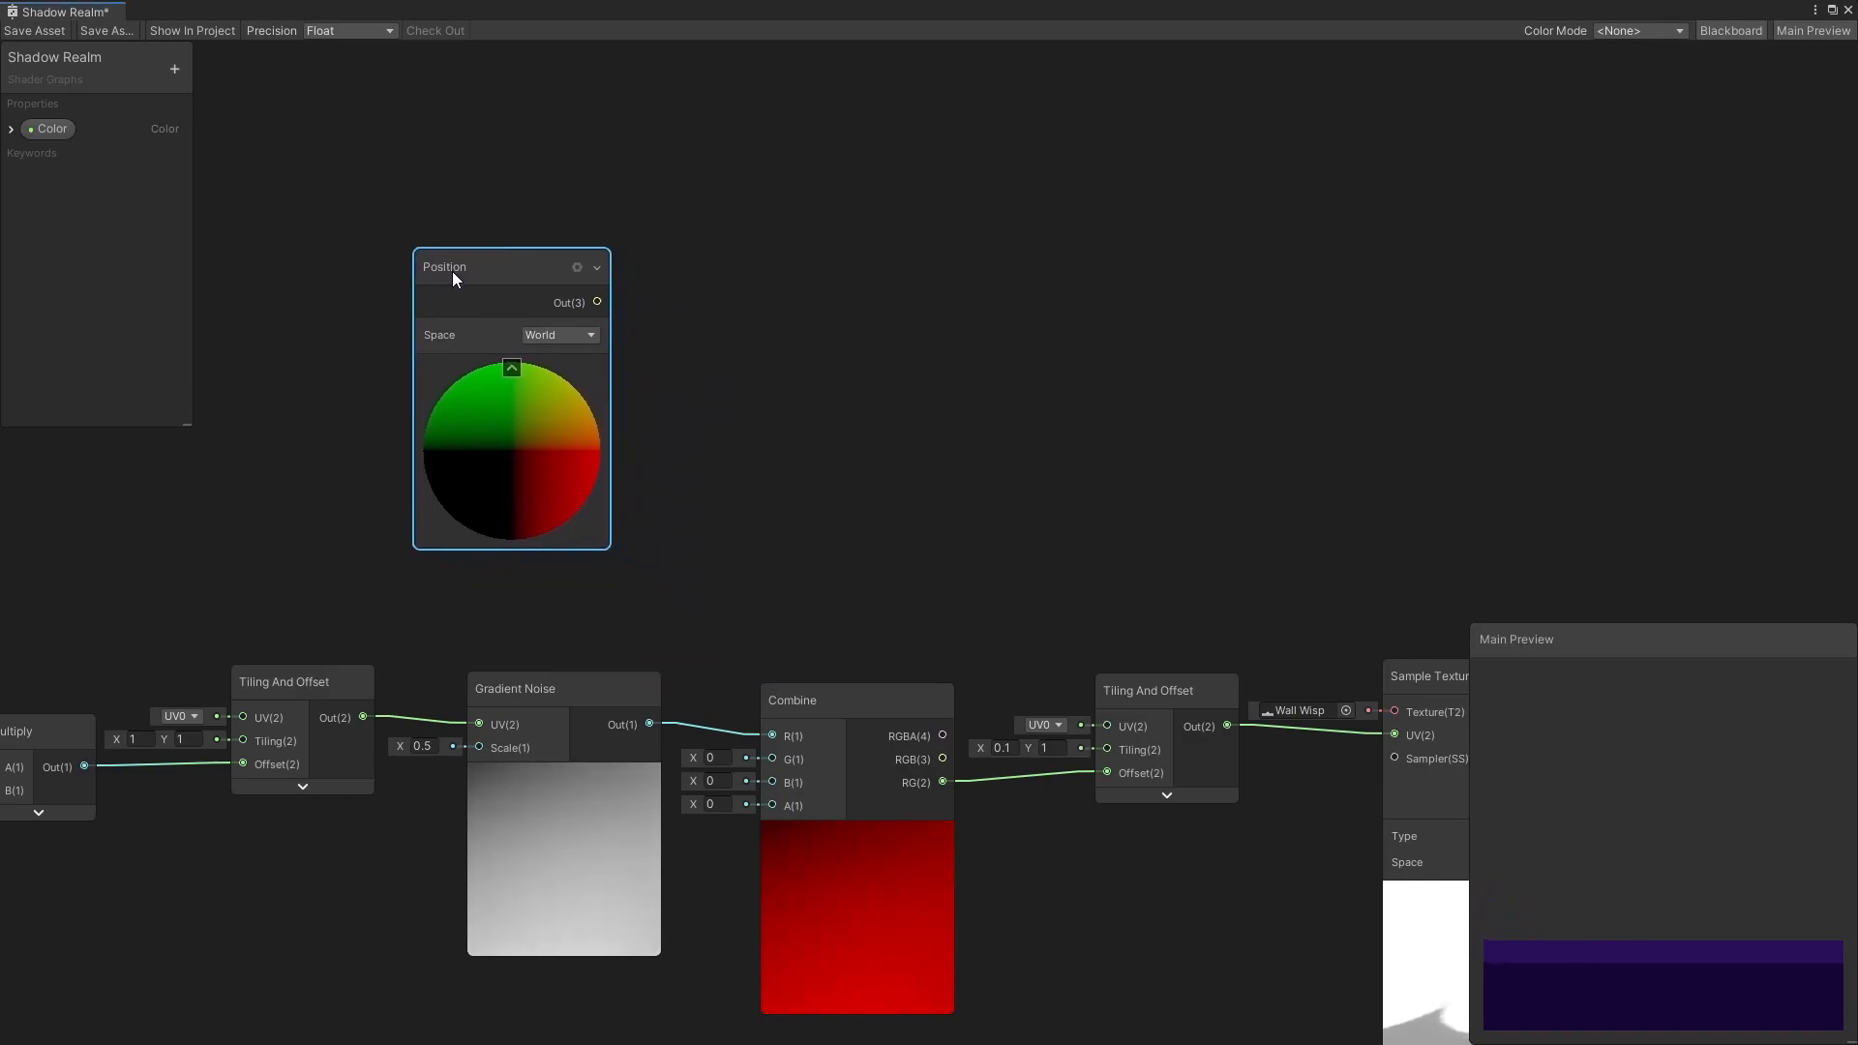
pyautogui.click(560, 339)
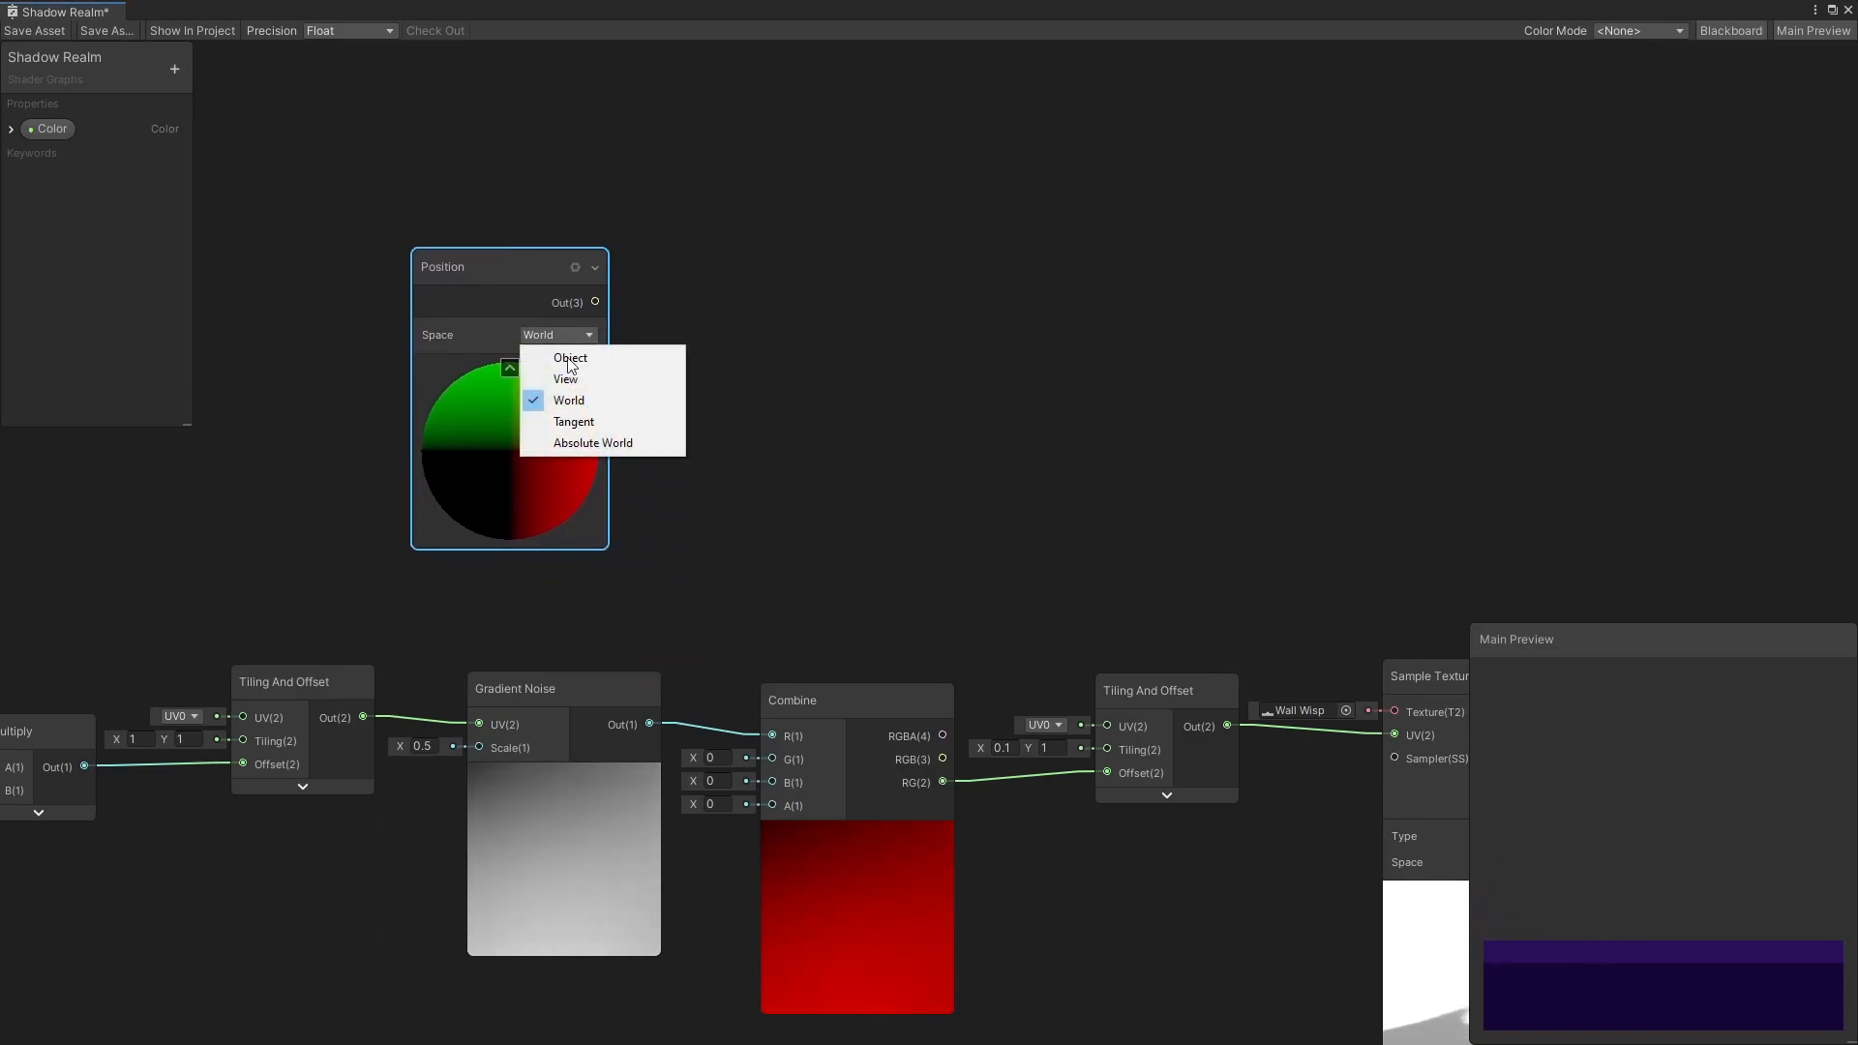
pyautogui.click(592, 450)
# Split the Position output and connect its R and B channels to the R and G inputs of a new Combine node
pyautogui.click(747, 306)
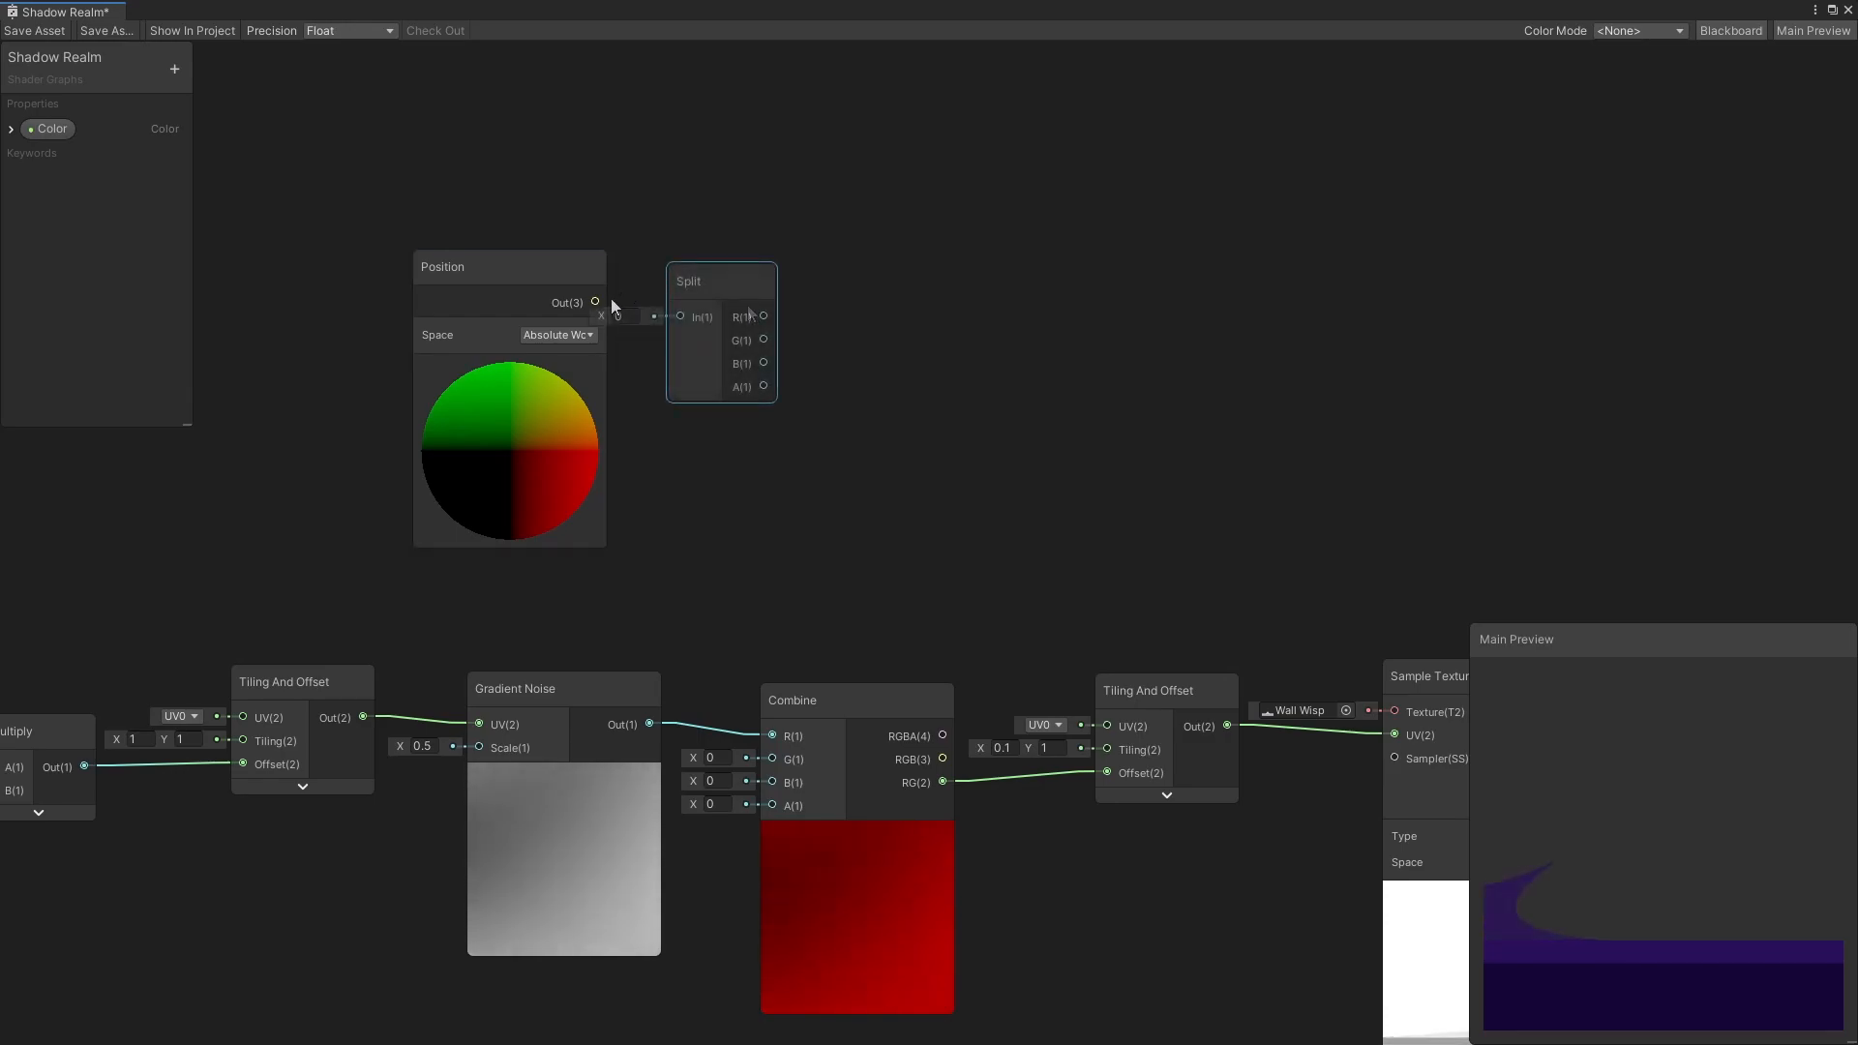
pyautogui.moveTo(596, 301); pyautogui.dragTo(681, 318)
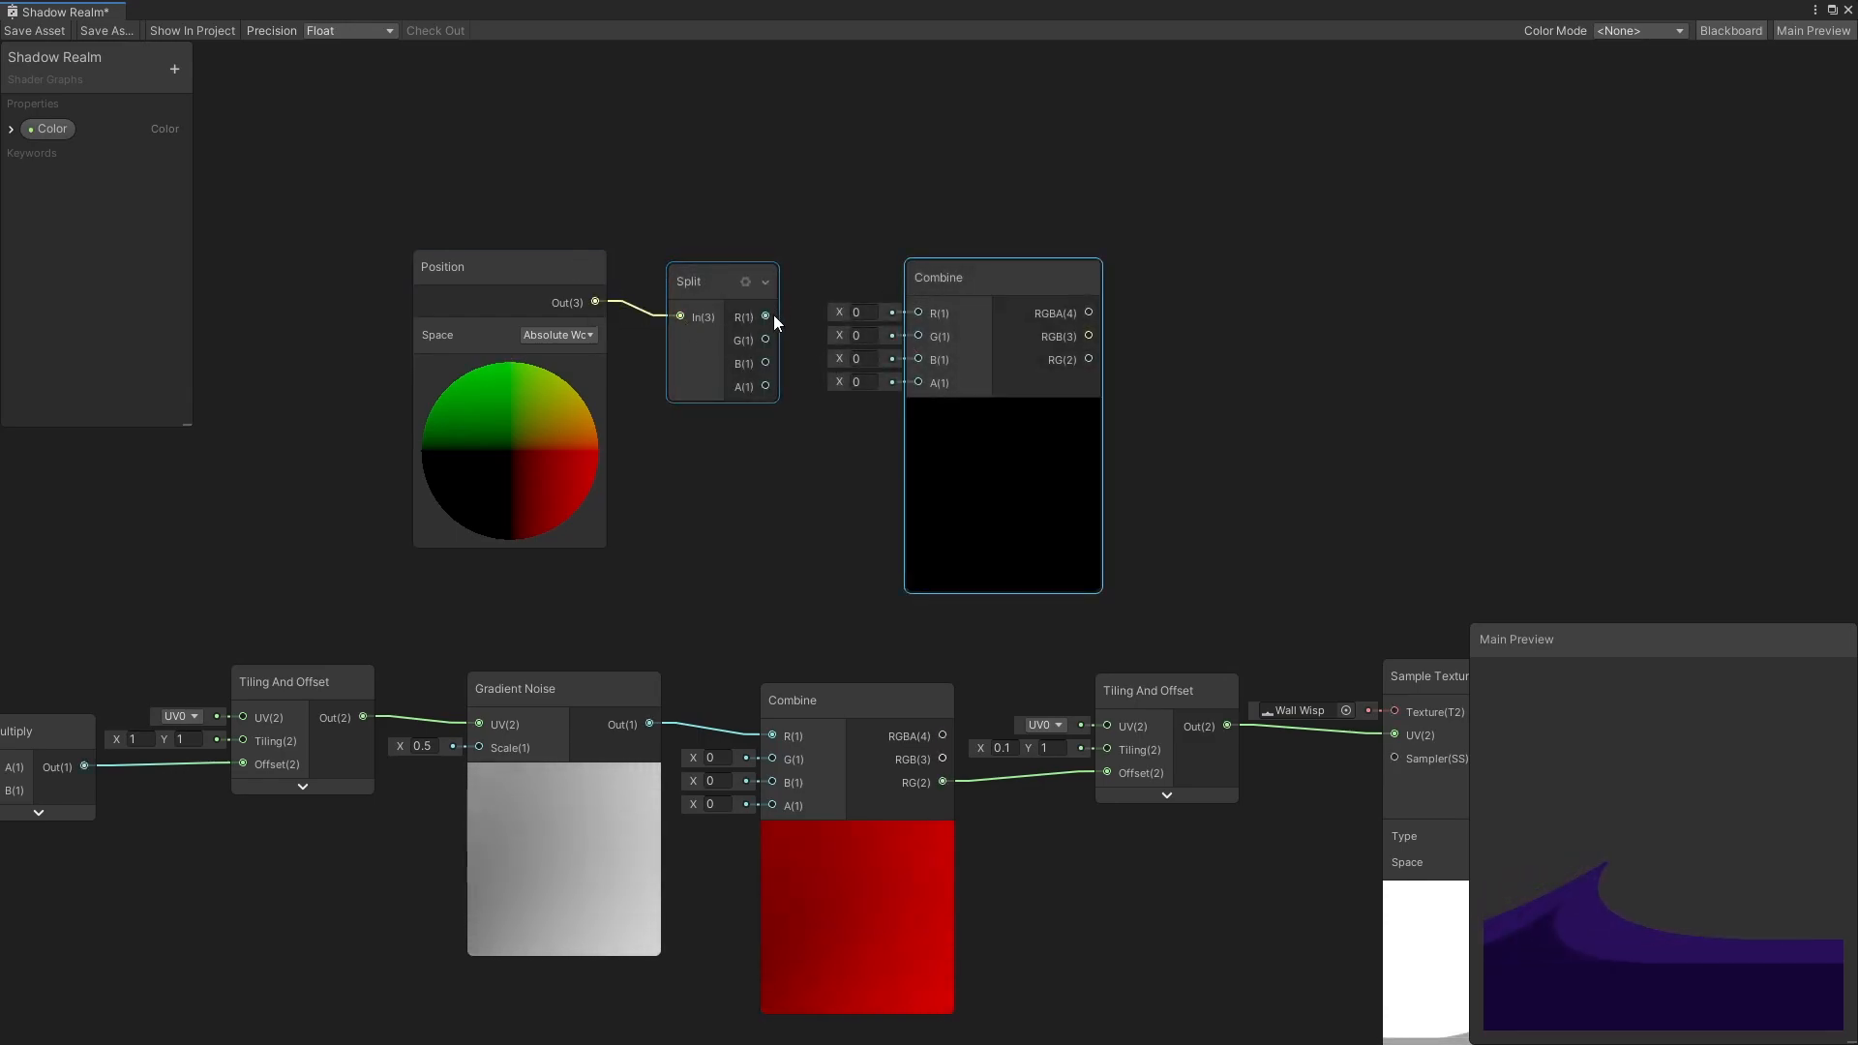
pyautogui.moveTo(774, 316); pyautogui.dragTo(914, 313)
pyautogui.moveTo(770, 364); pyautogui.dragTo(915, 332)
pyautogui.moveTo(915, 332); pyautogui.dragTo(915, 332)
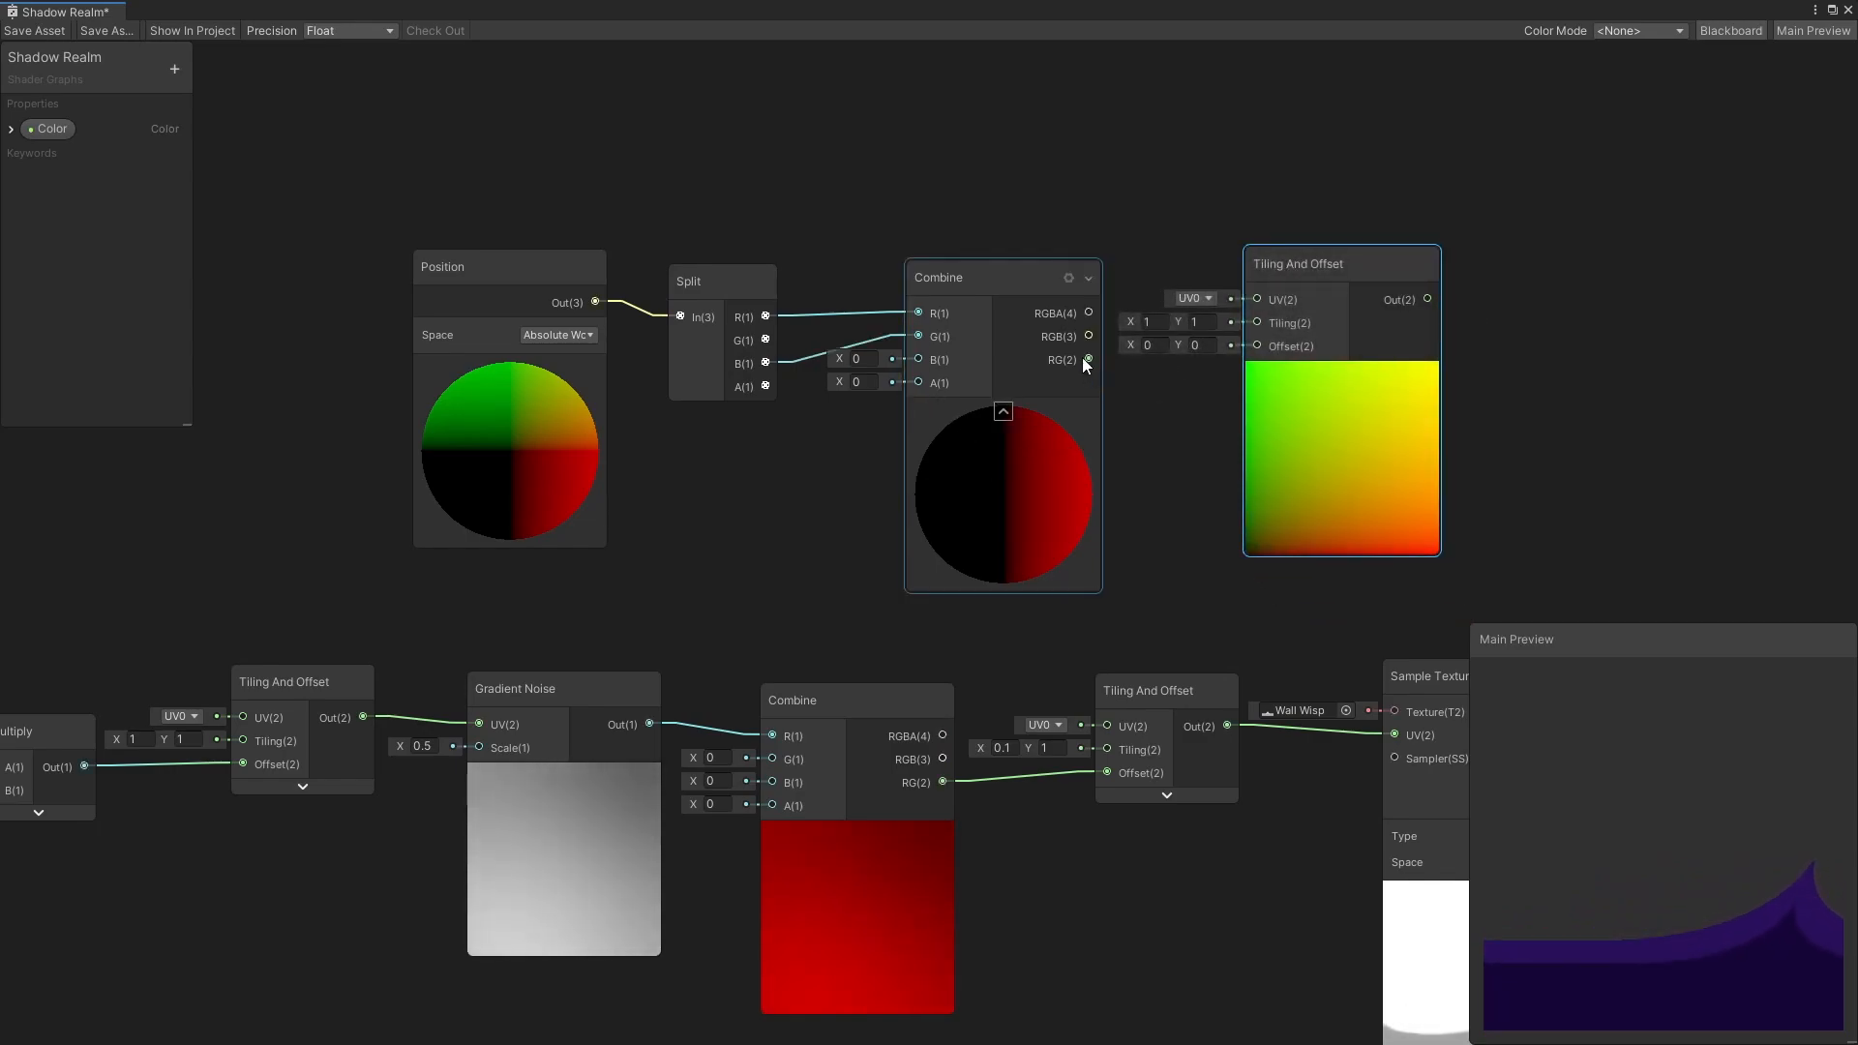
# Feed the combined RG through a Tiling And Offset into a Voronoi's UV, and set its Angle Offset's time multiplier to 0.5
pyautogui.moveTo(1089, 359); pyautogui.dragTo(1257, 299)
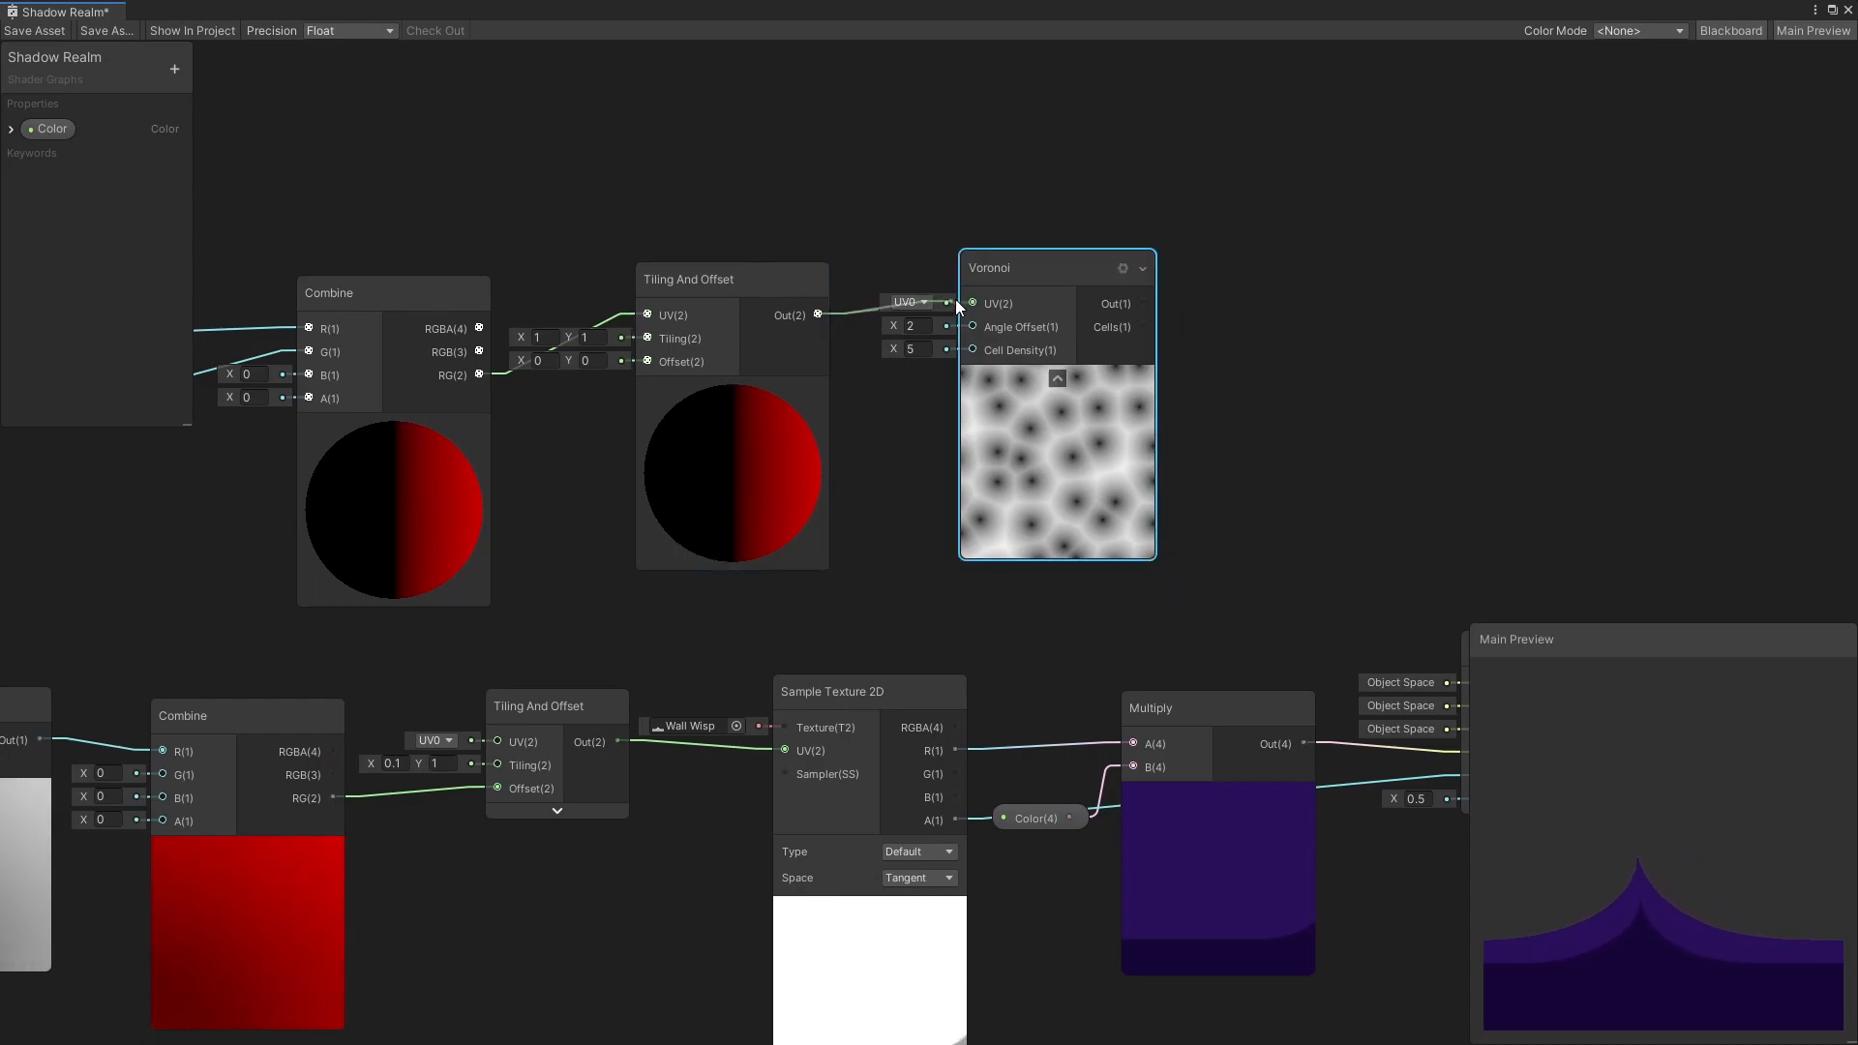
pyautogui.moveTo(950, 300); pyautogui.dragTo(960, 298)
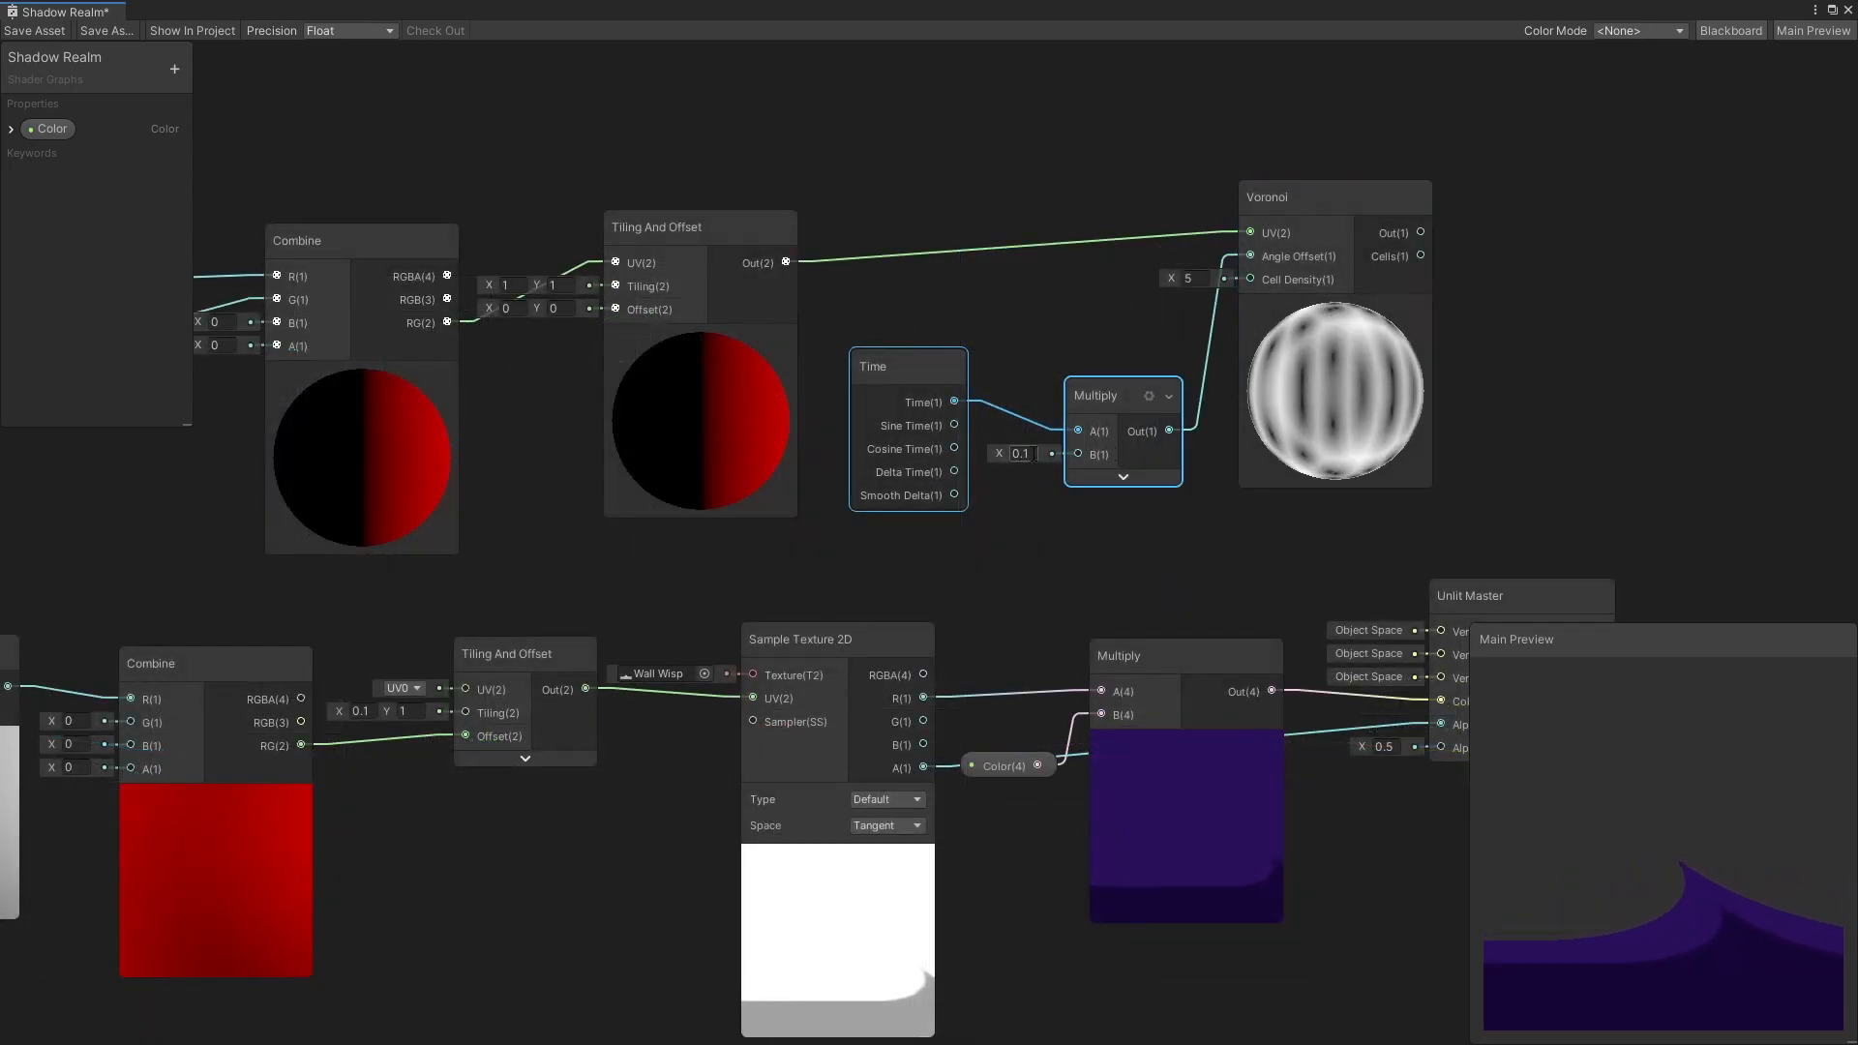
pyautogui.click(1018, 455)
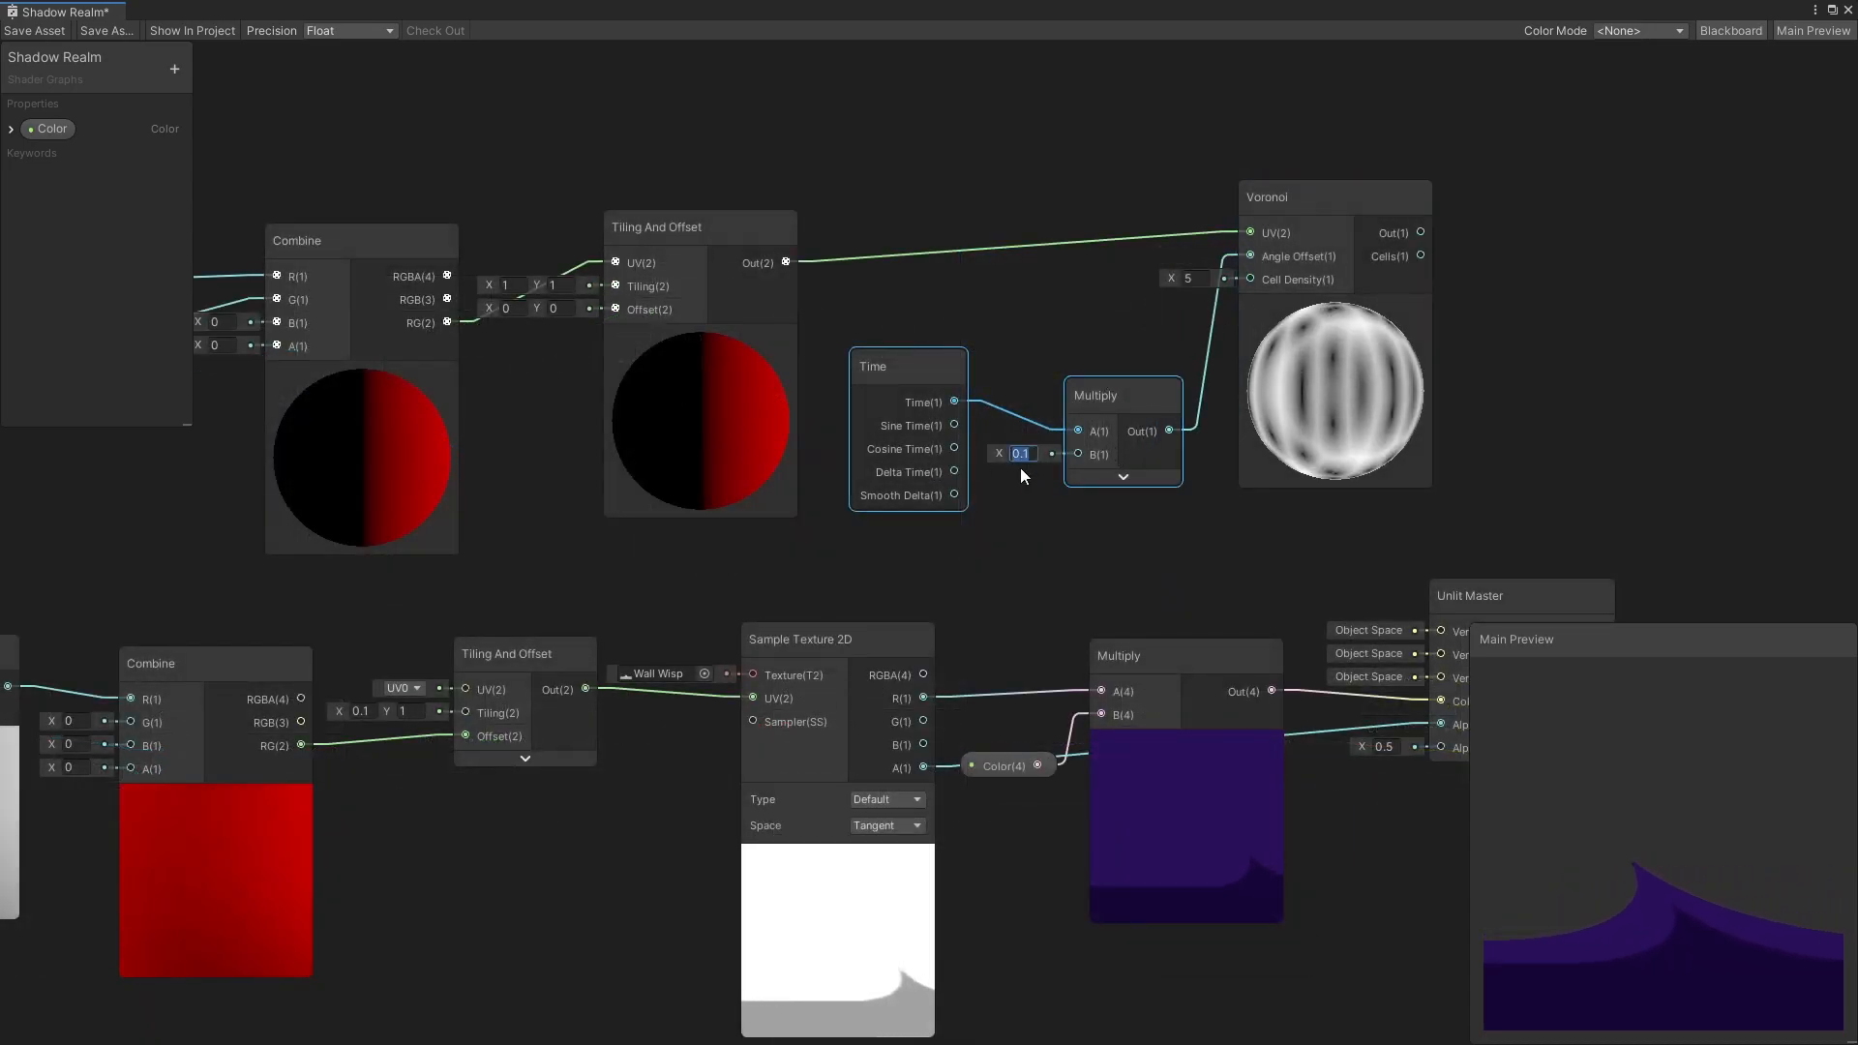
pyautogui.write('0.5')
pyautogui.press('Return')
# Disconnect the Unlit Master's Color and Alpha inputs, feed Voronoi's Out into Color, and preview the ground pattern in play mode
pyautogui.click(1084, 658)
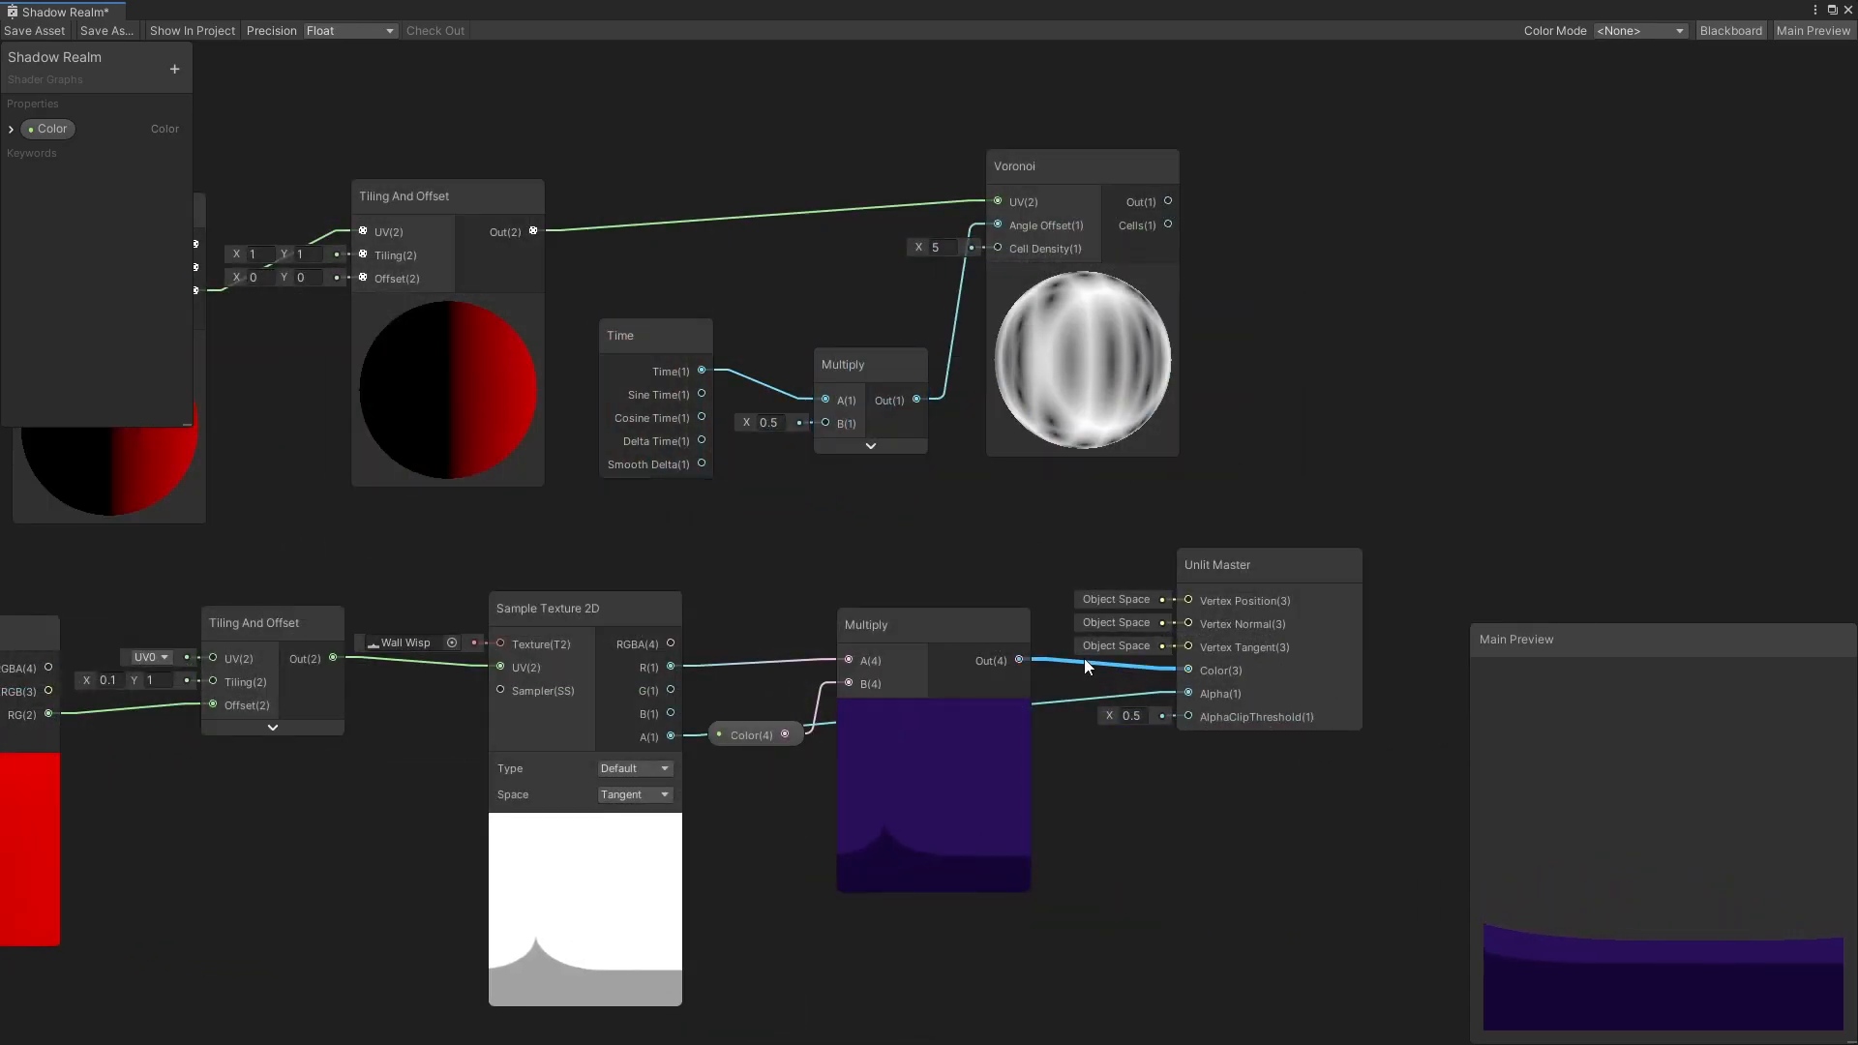
pyautogui.press('Delete')
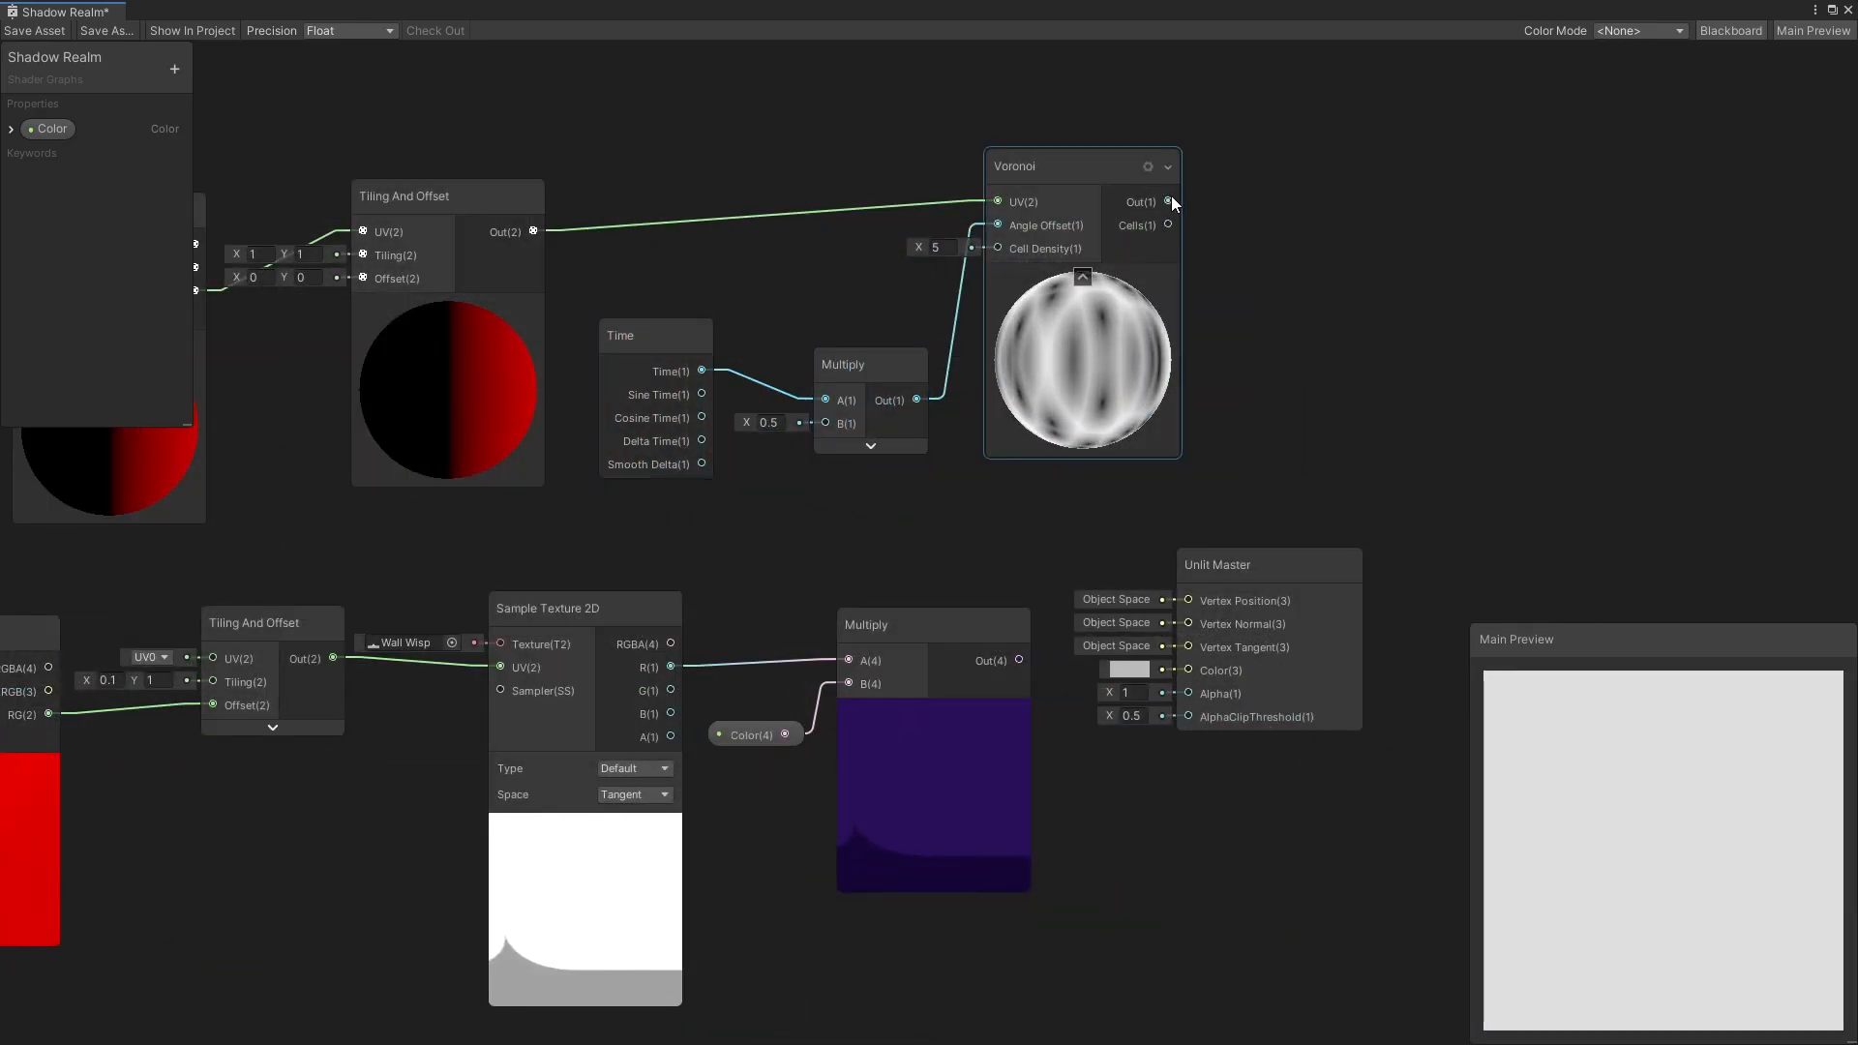
pyautogui.moveTo(1171, 199); pyautogui.dragTo(1196, 662)
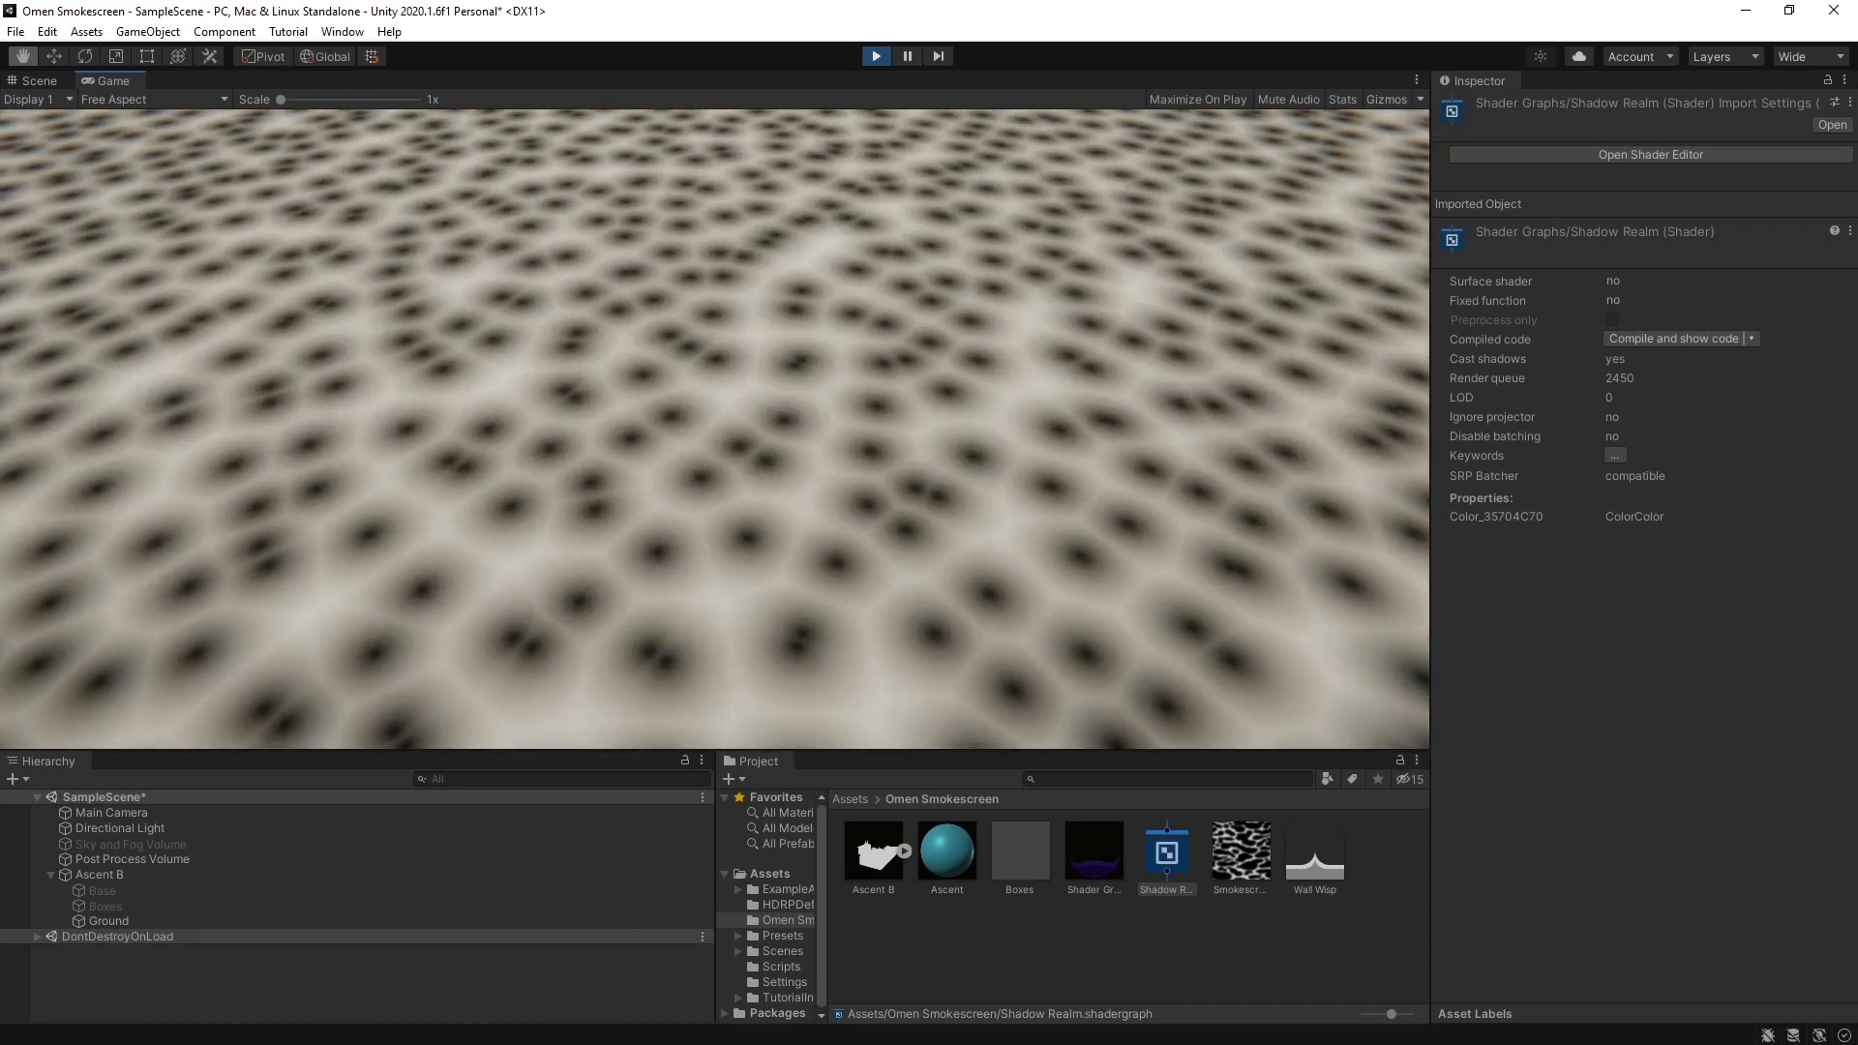
pyautogui.press('s')
pyautogui.press('w')
pyautogui.press('s')
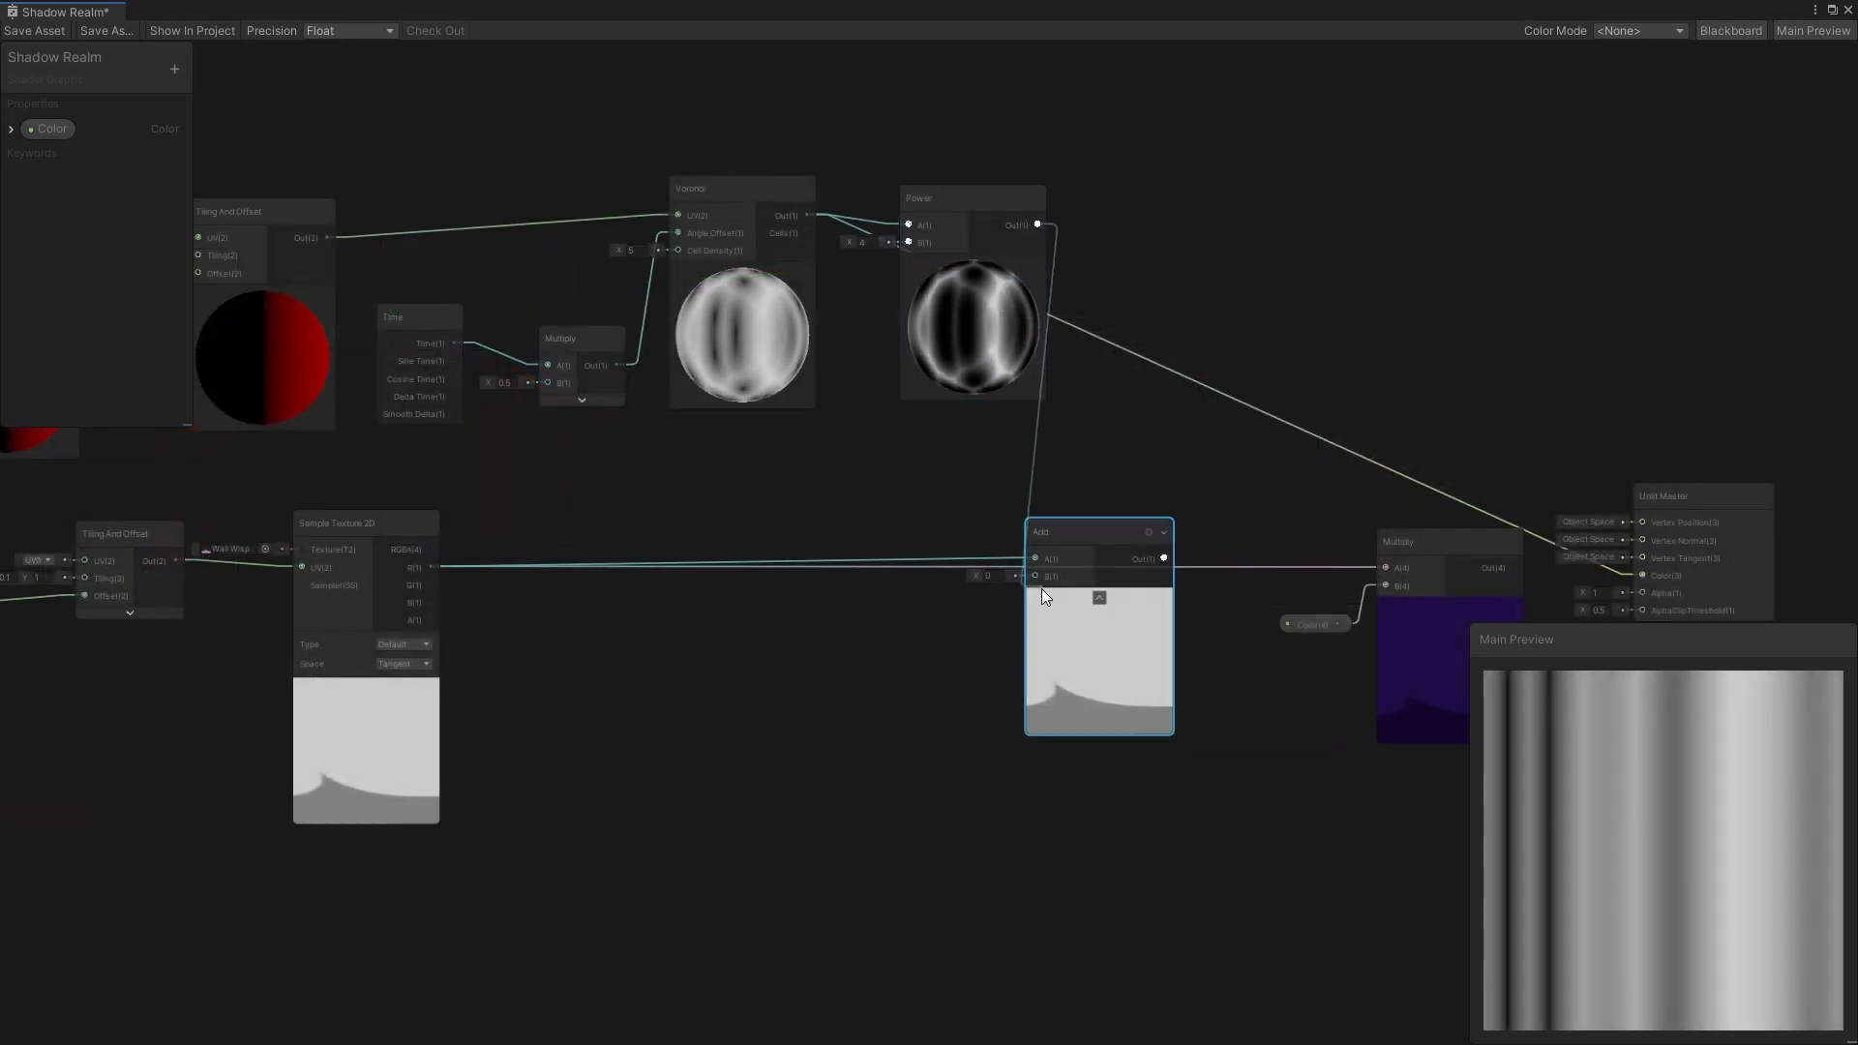
# Add the Power output to the texture's R, route the sum through the color Multiply to Color, and reconnect the texture's A to Alpha
pyautogui.moveTo(1041, 588); pyautogui.dragTo(1035, 577)
pyautogui.moveTo(1163, 559); pyautogui.dragTo(1384, 569)
pyautogui.moveTo(1465, 588); pyautogui.dragTo(1229, 573, button='middle')
pyautogui.moveTo(1293, 557); pyautogui.dragTo(1413, 565)
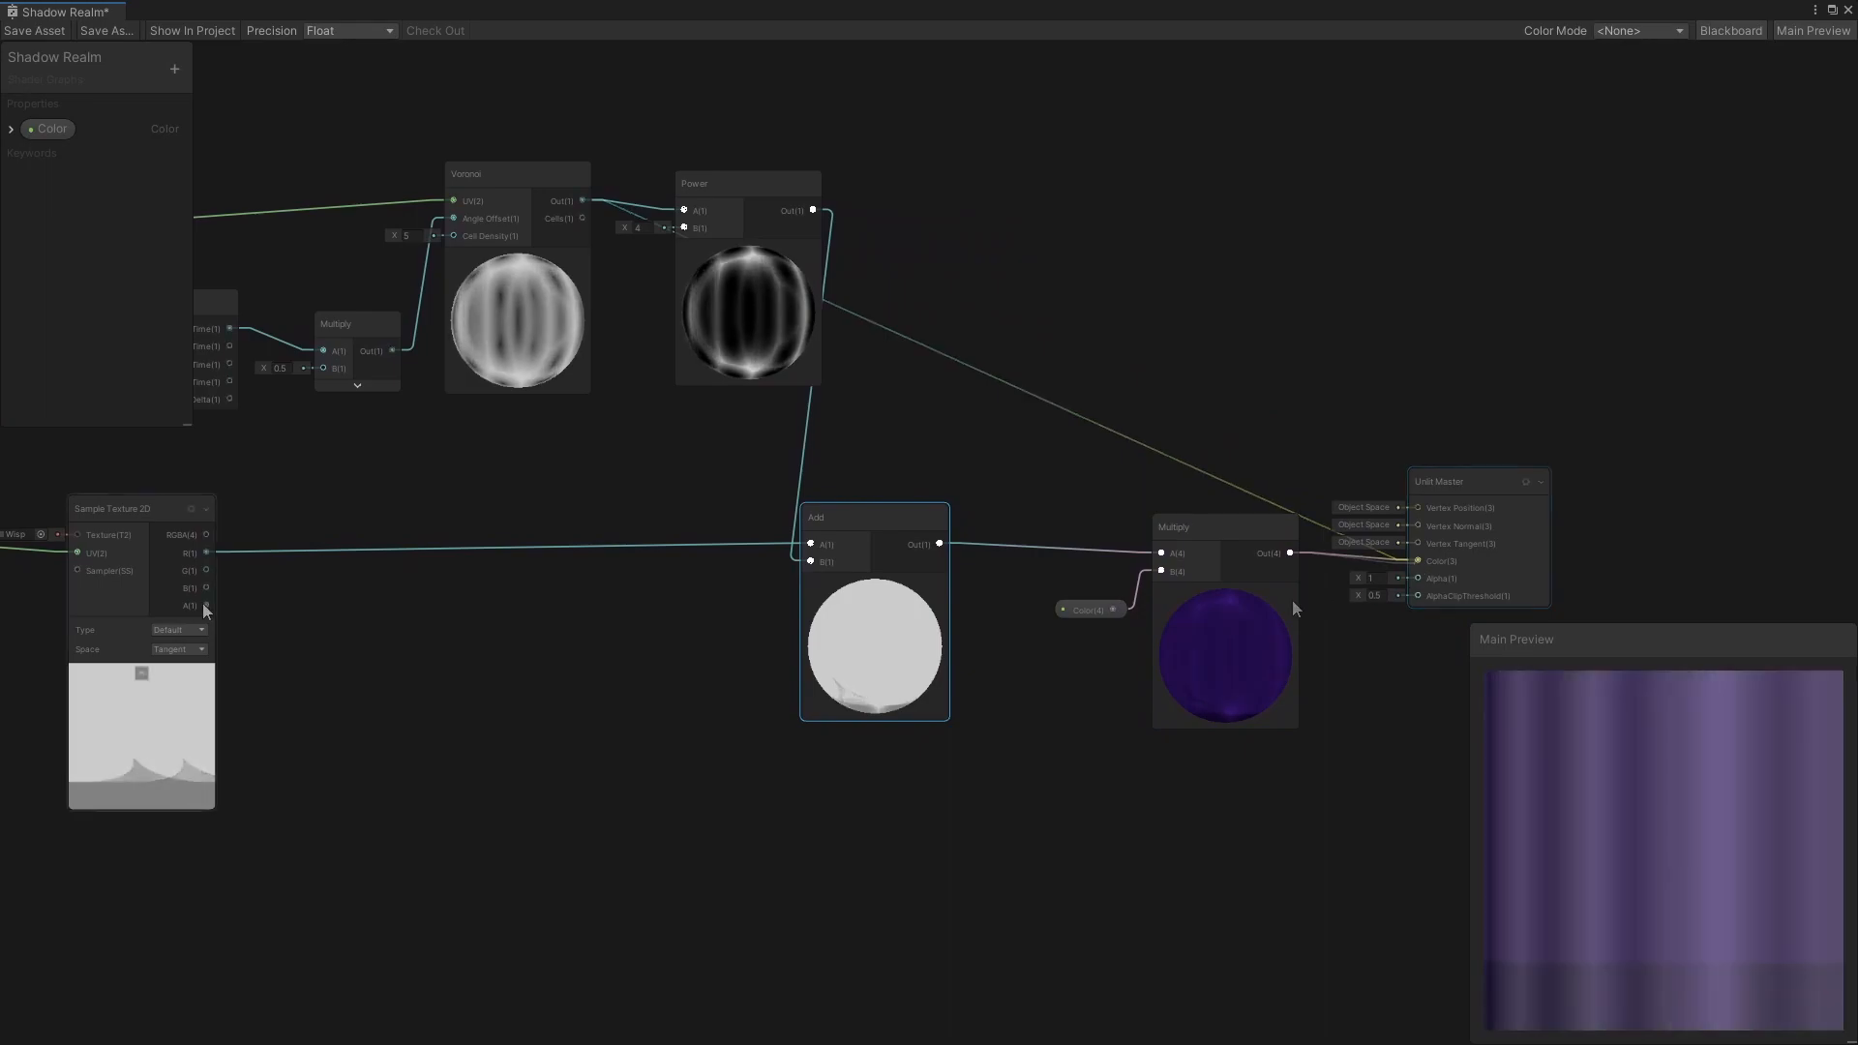
pyautogui.moveTo(206, 605); pyautogui.dragTo(1419, 579)
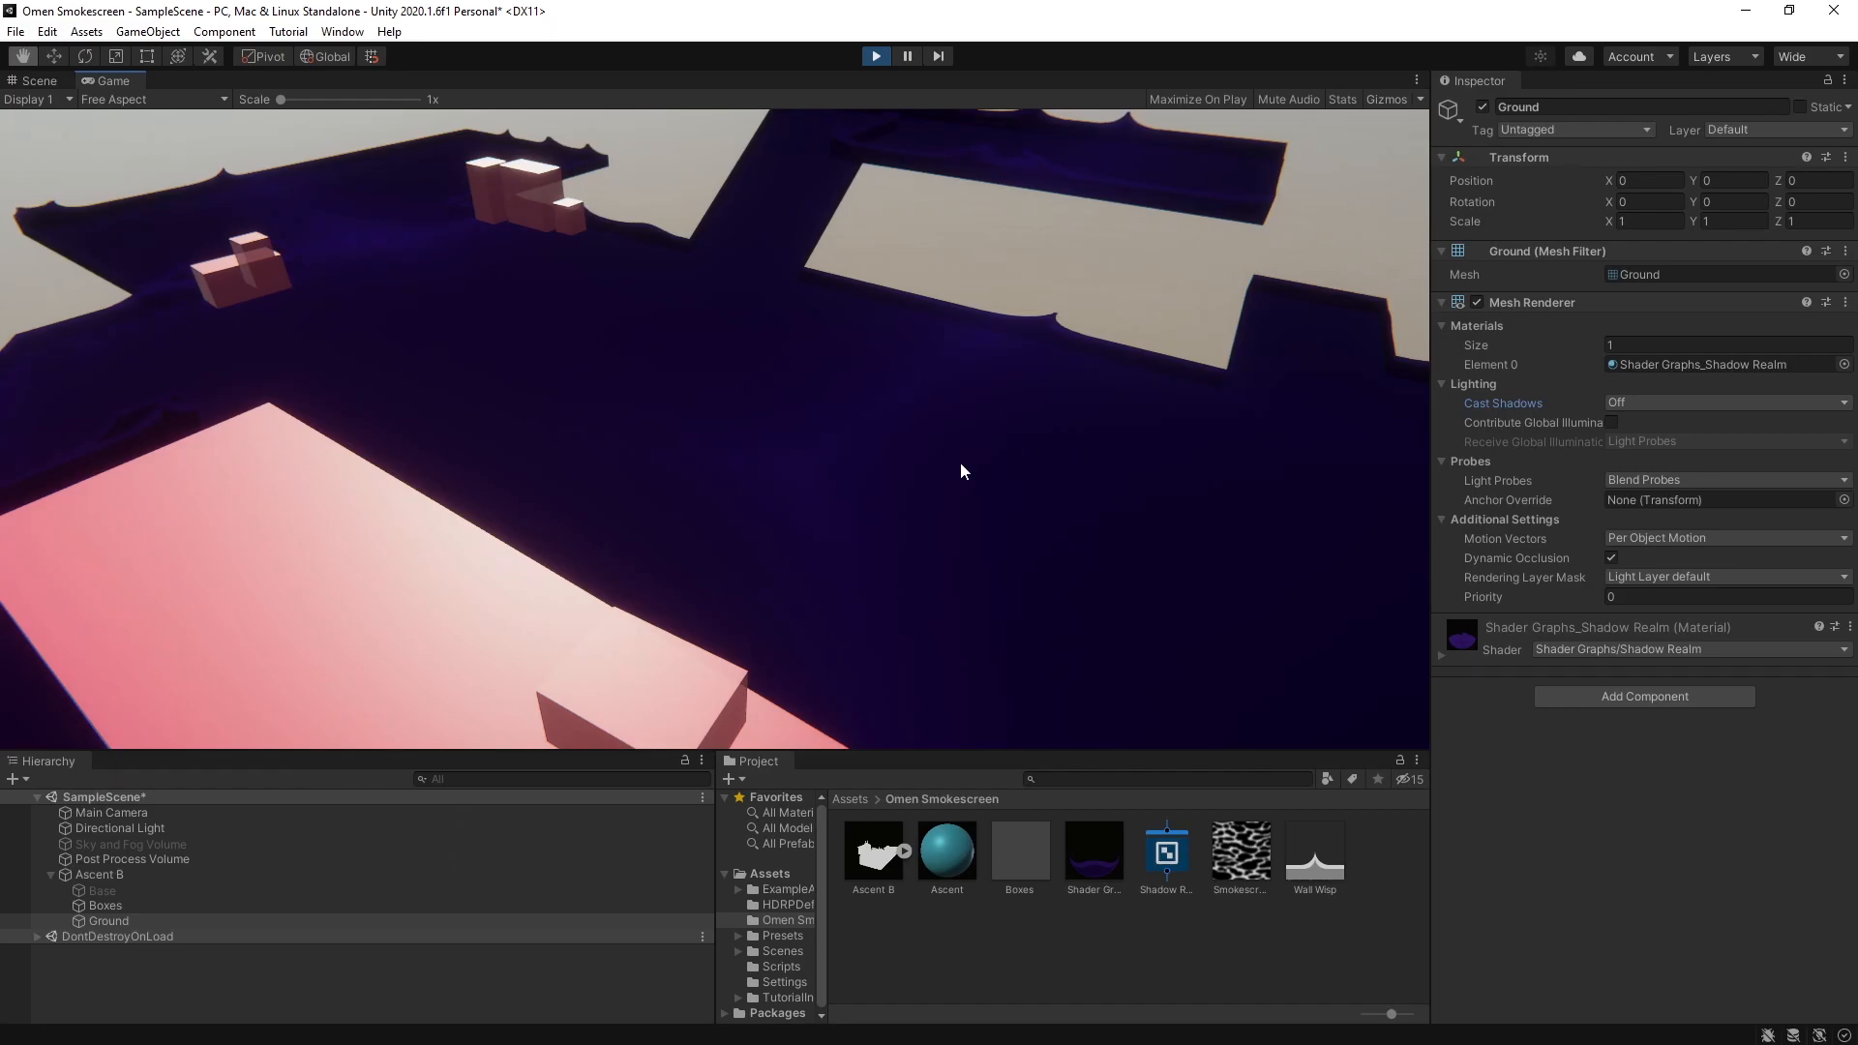
# Fly around the level in play mode to examine the Shadow Realm shader on the ground and walls
pyautogui.press('w')
pyautogui.moveTo(961, 471); pyautogui.dragTo(774, 344, button='right')
pyautogui.press('e')
pyautogui.press('w')
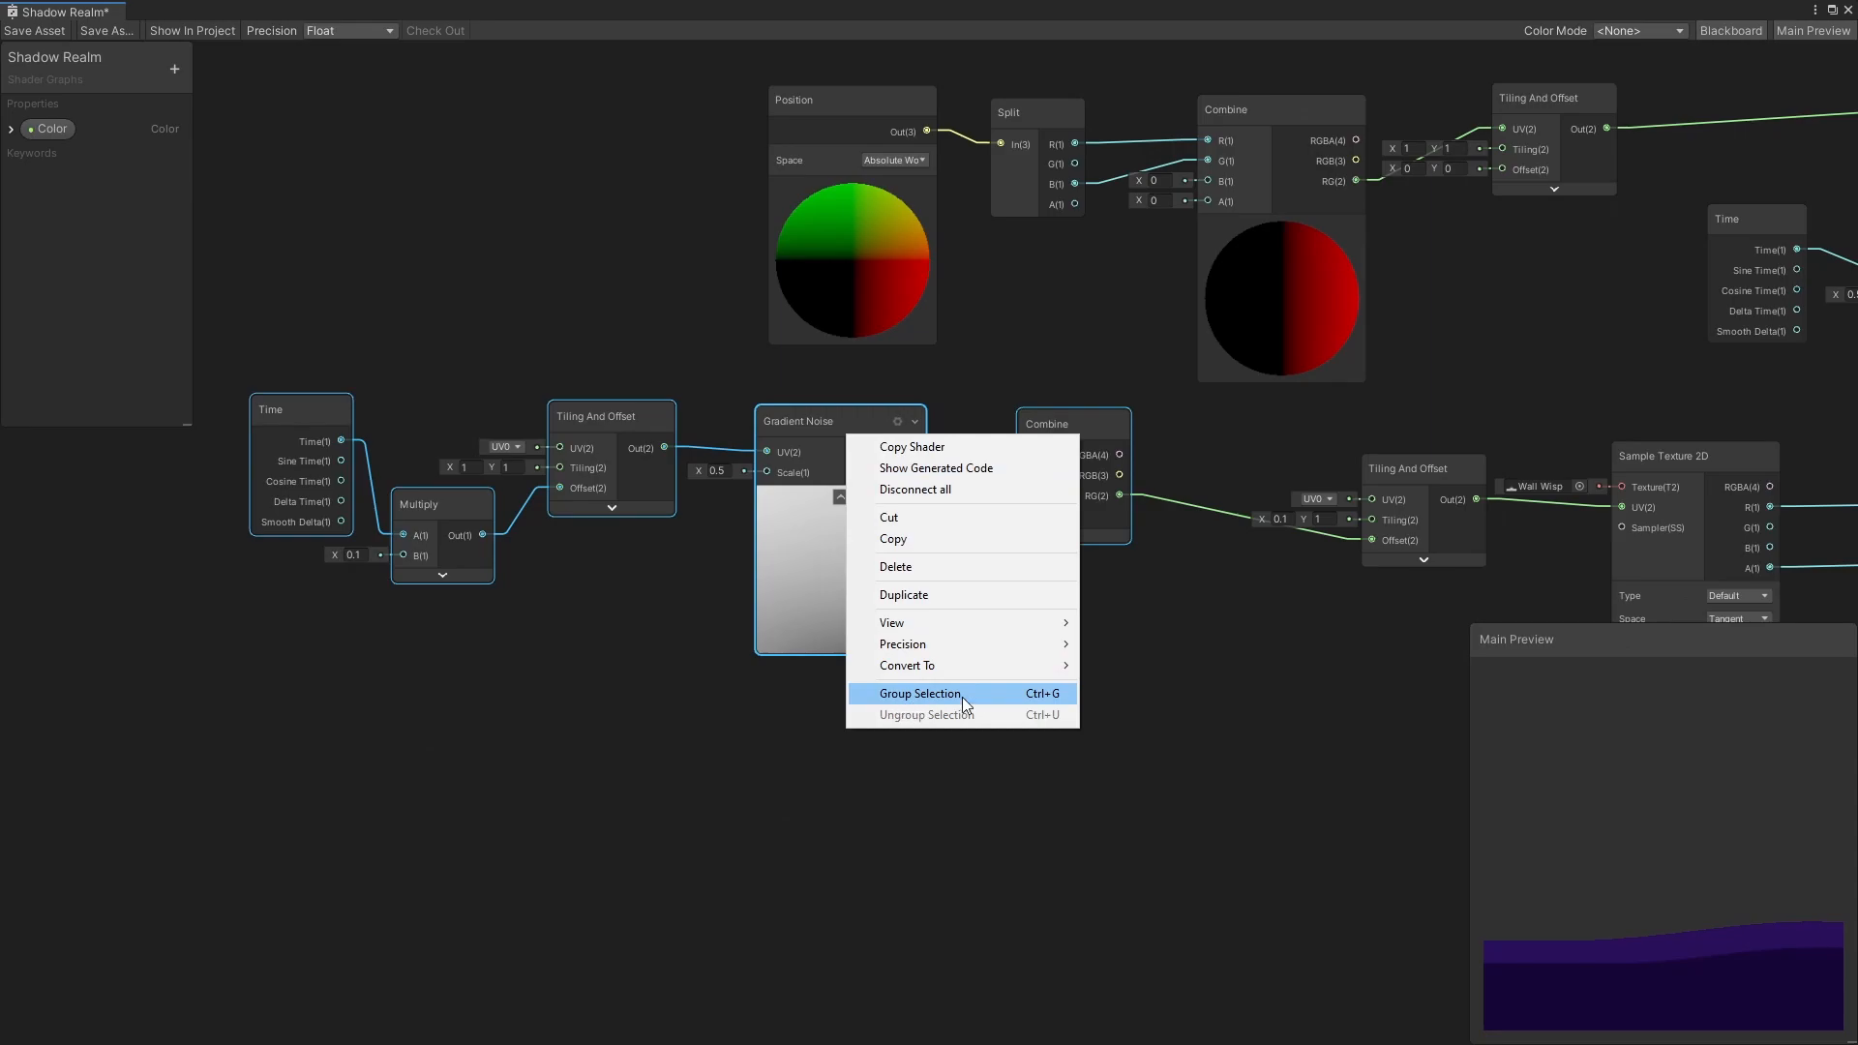
# Group the noise and projection nodes, name the projection group Ground Projection, and move it higher above the other groups
pyautogui.click(1042, 693)
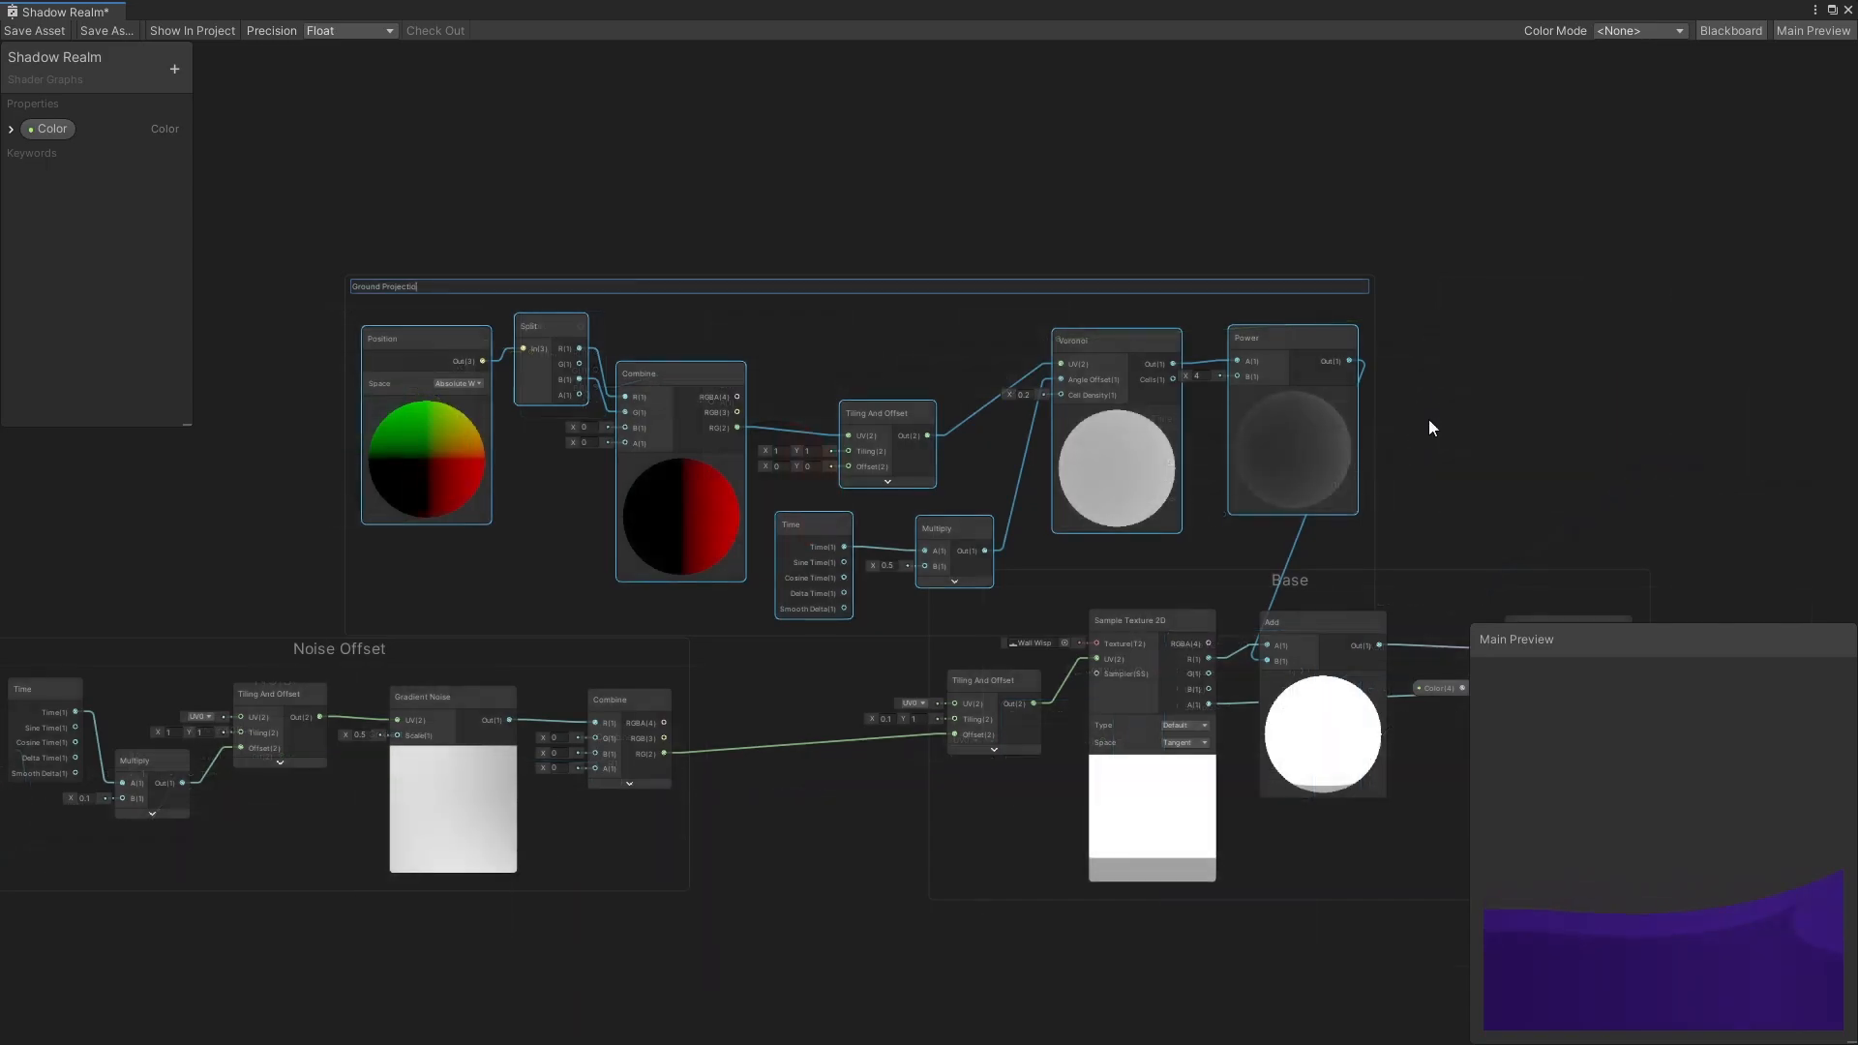
pyautogui.write('nd Projectio')
pyautogui.press('Return')
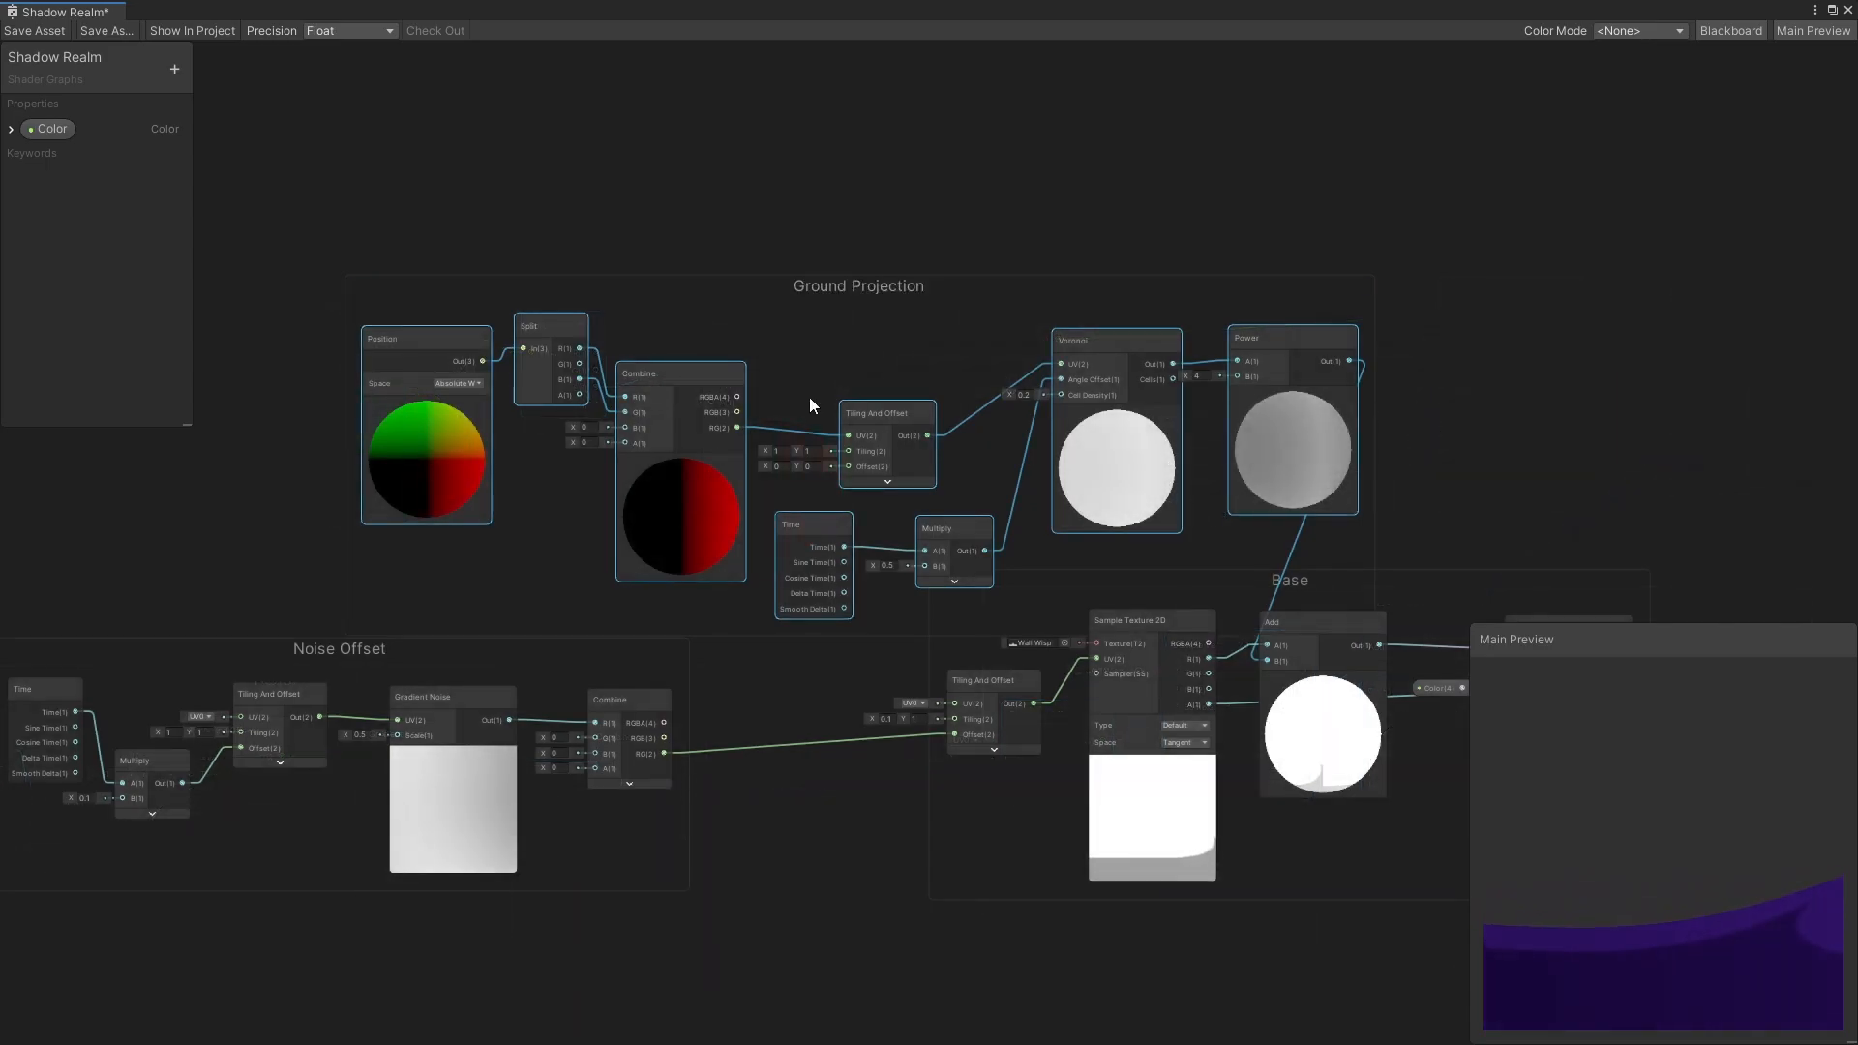
pyautogui.moveTo(934, 286); pyautogui.dragTo(927, 213)
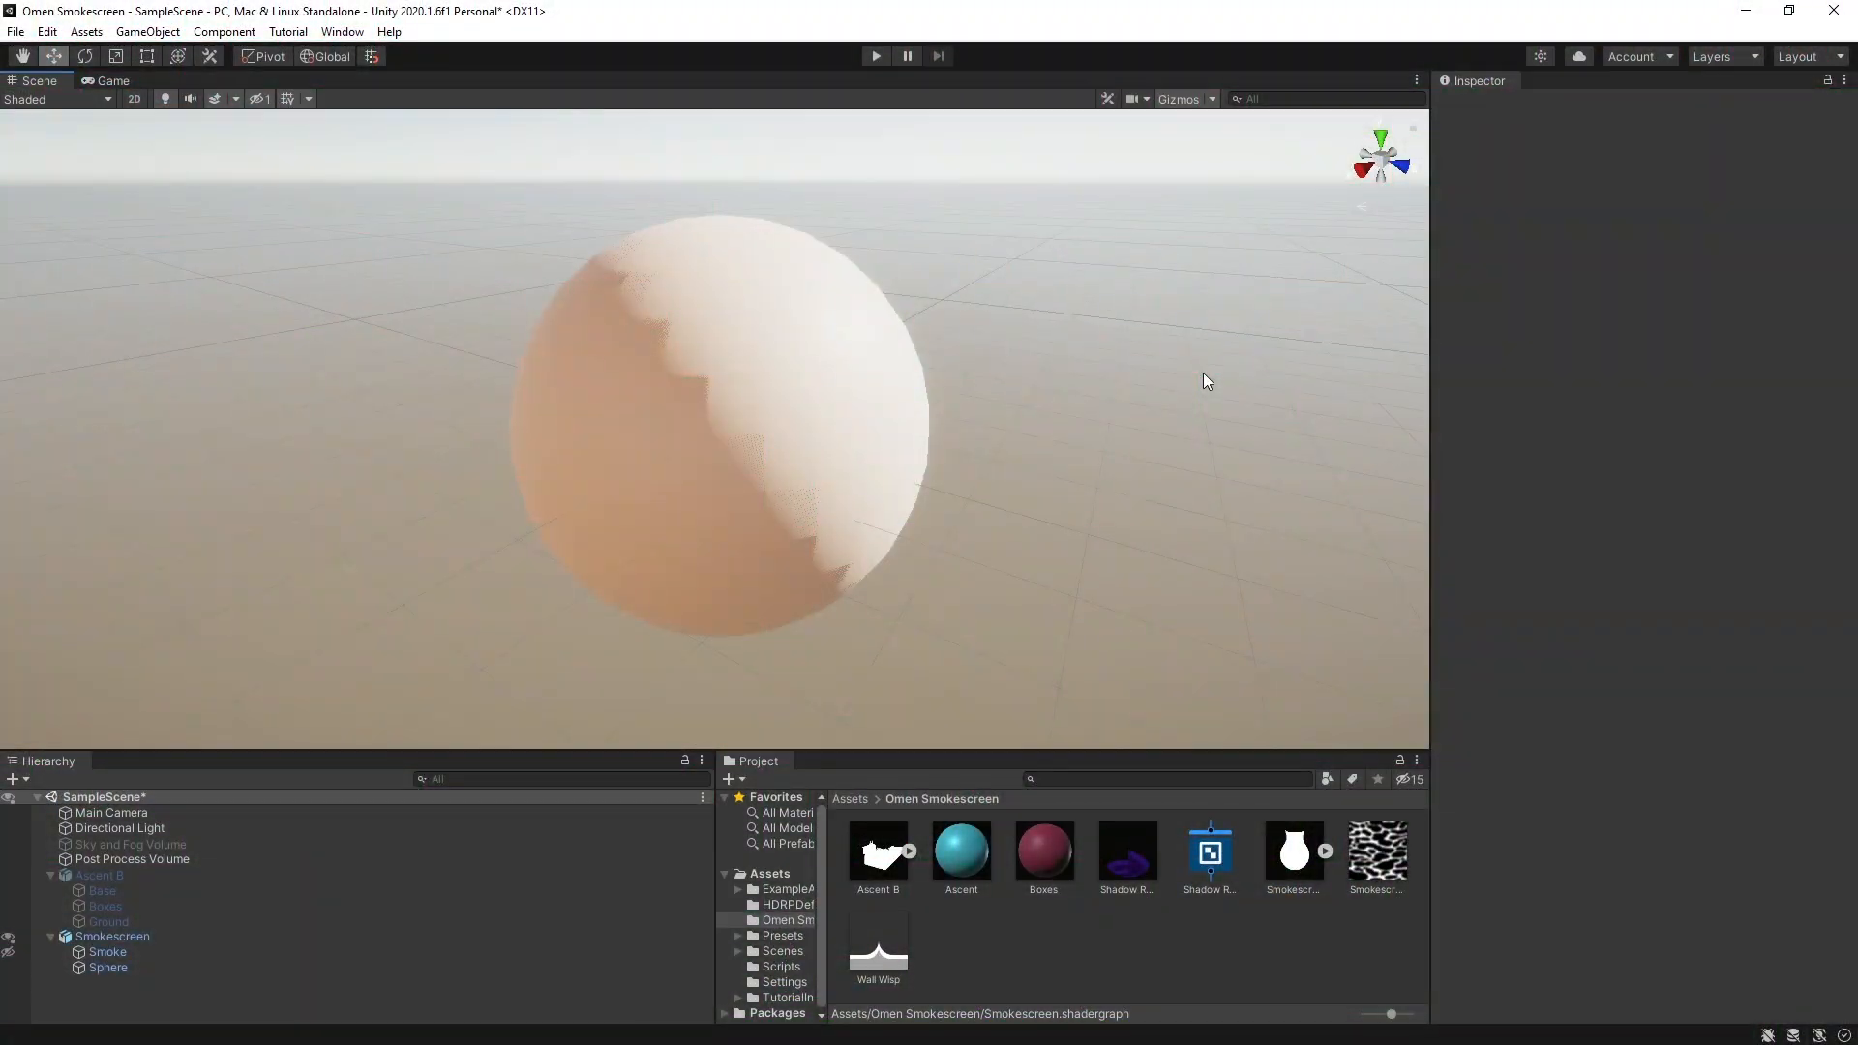
# Examine the Smokescreen model's Sphere and Smoke meshes from several angles
pyautogui.keyDown('alt'); pyautogui.moveTo(1204, 374); pyautogui.dragTo(831, 390); pyautogui.keyUp('alt')
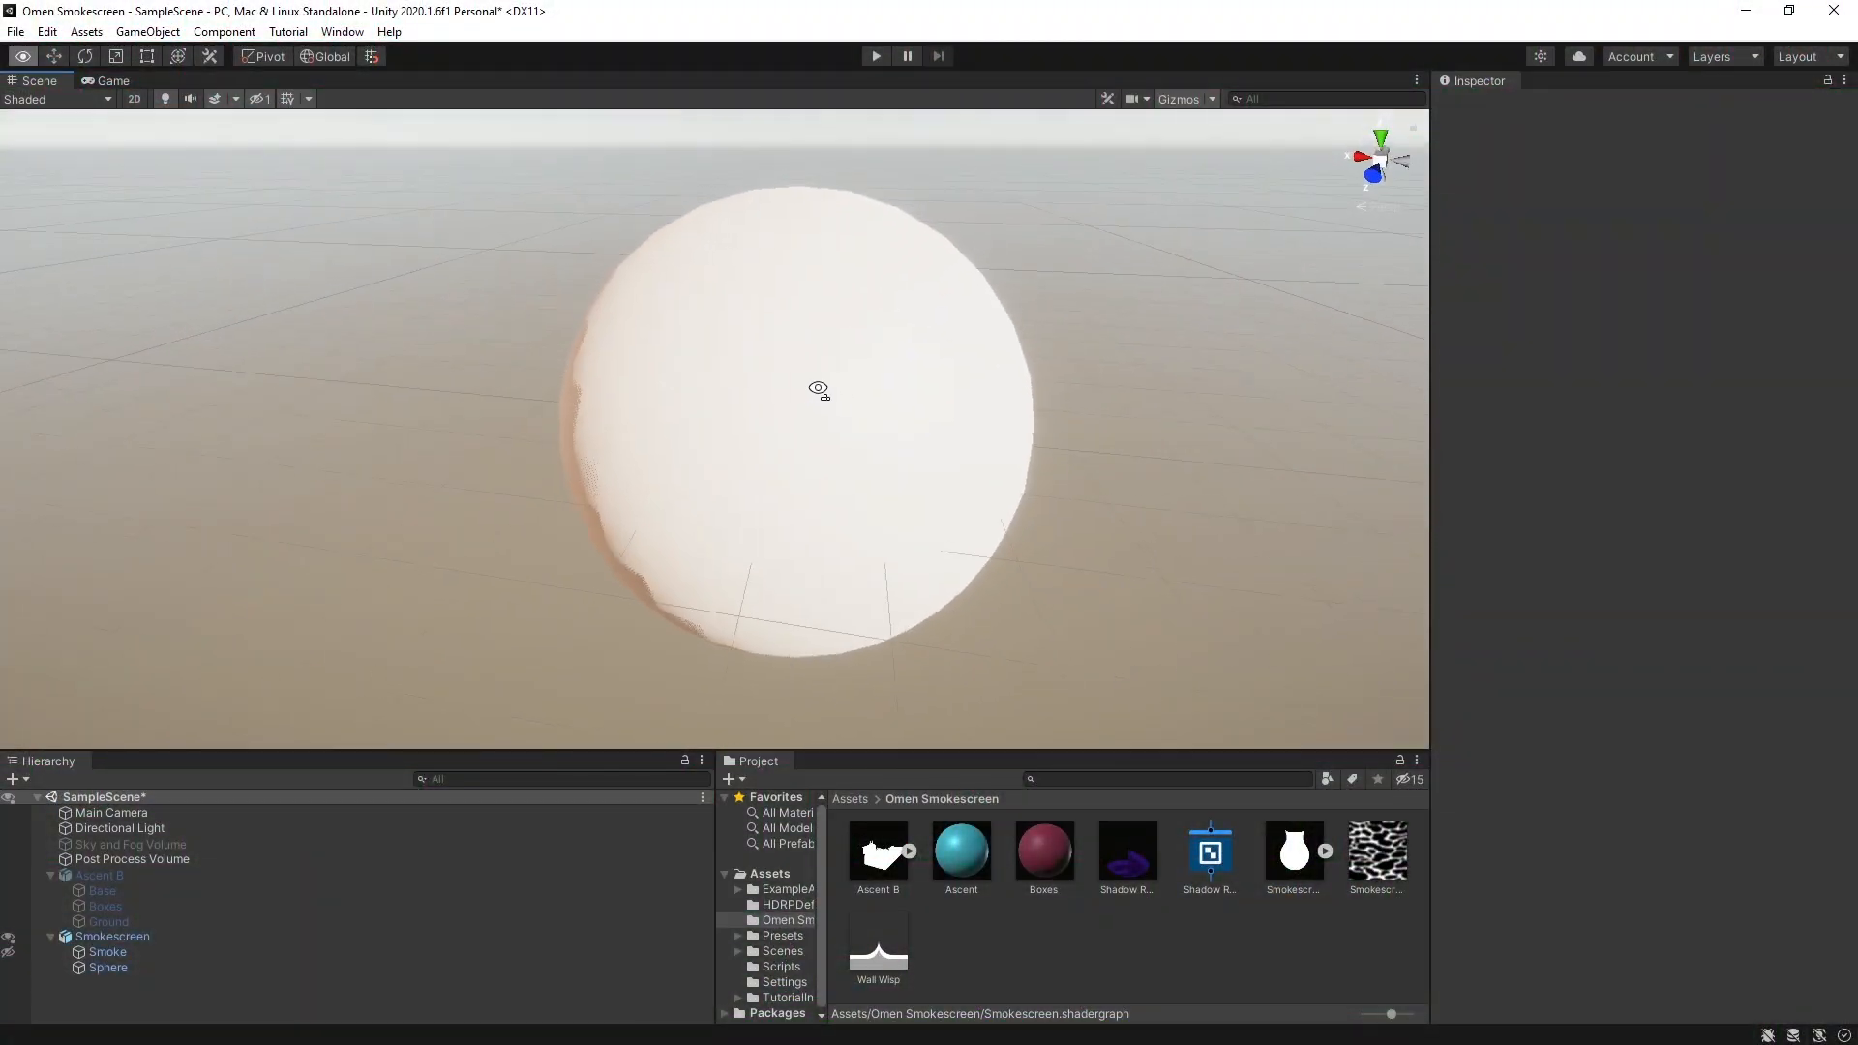
pyautogui.keyDown('alt'); pyautogui.moveTo(1281, 401); pyautogui.dragTo(1345, 410); pyautogui.keyUp('alt')
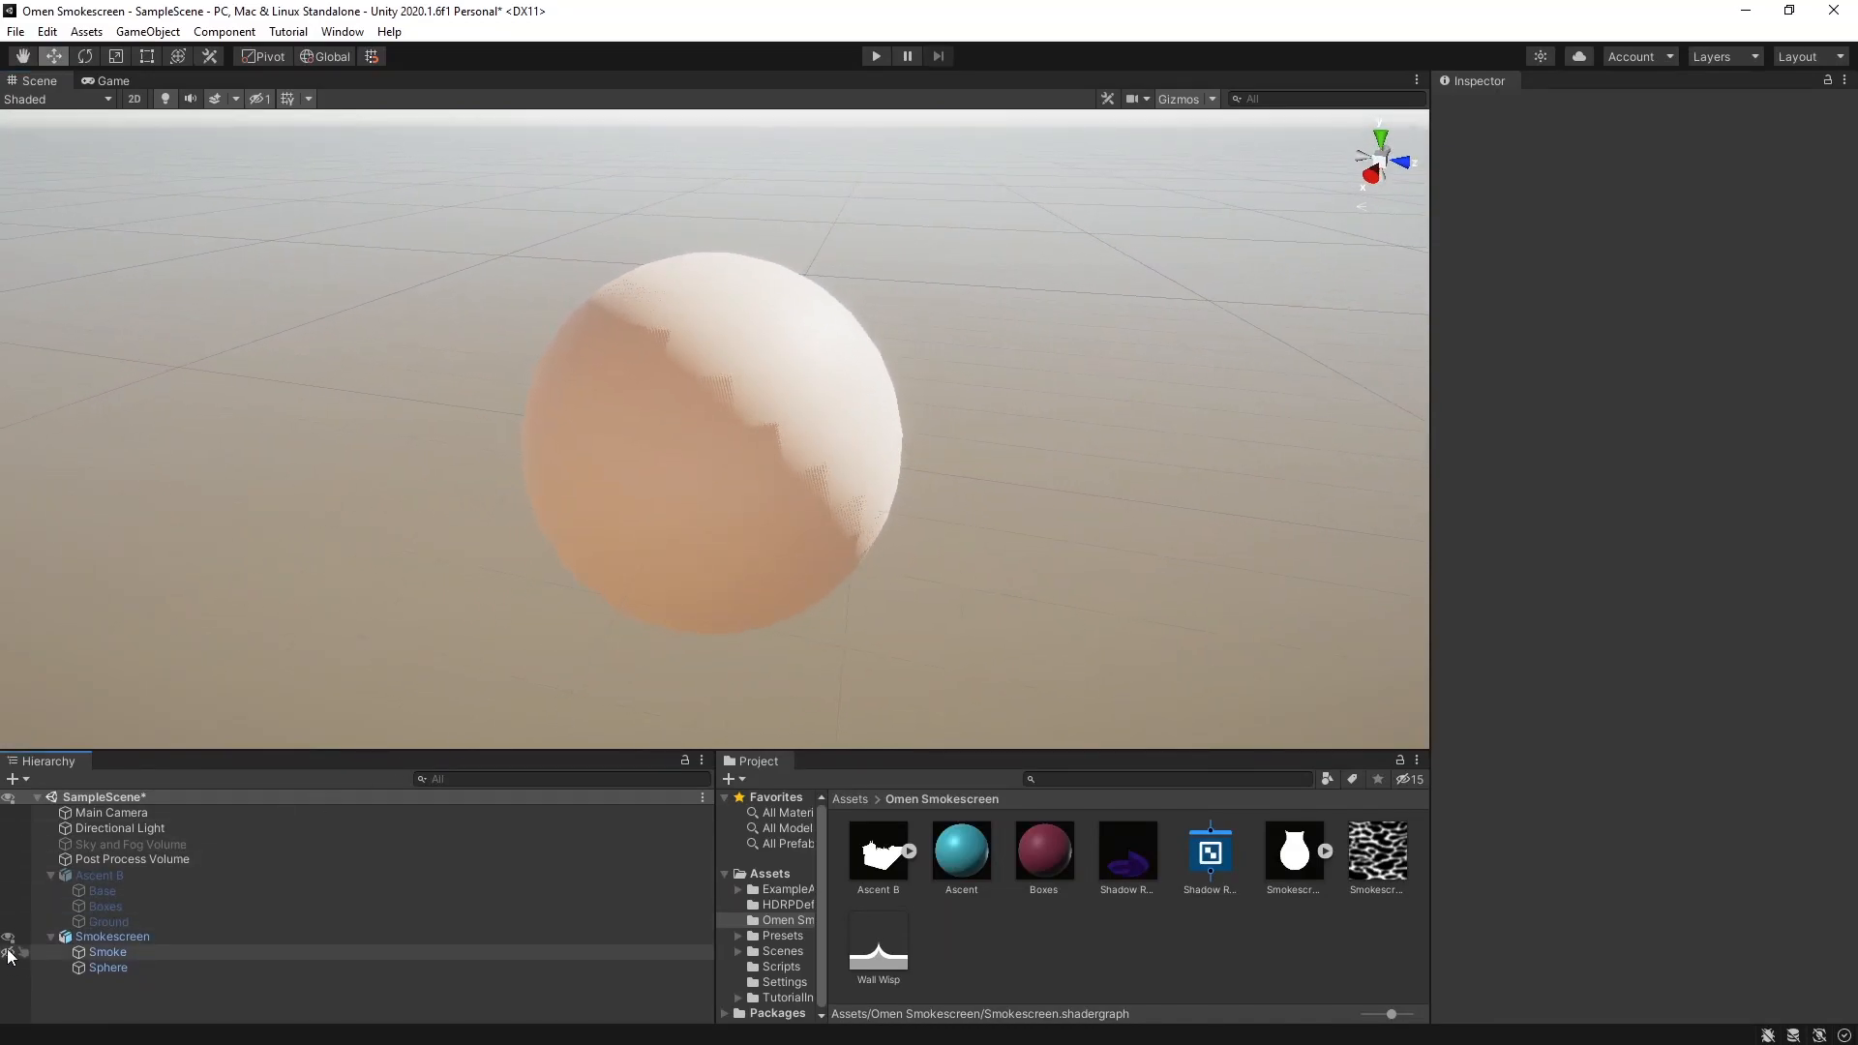
pyautogui.scroll(-3, 930, 560)
pyautogui.keyDown('alt'); pyautogui.moveTo(929, 485); pyautogui.dragTo(531, 527); pyautogui.keyUp('alt')
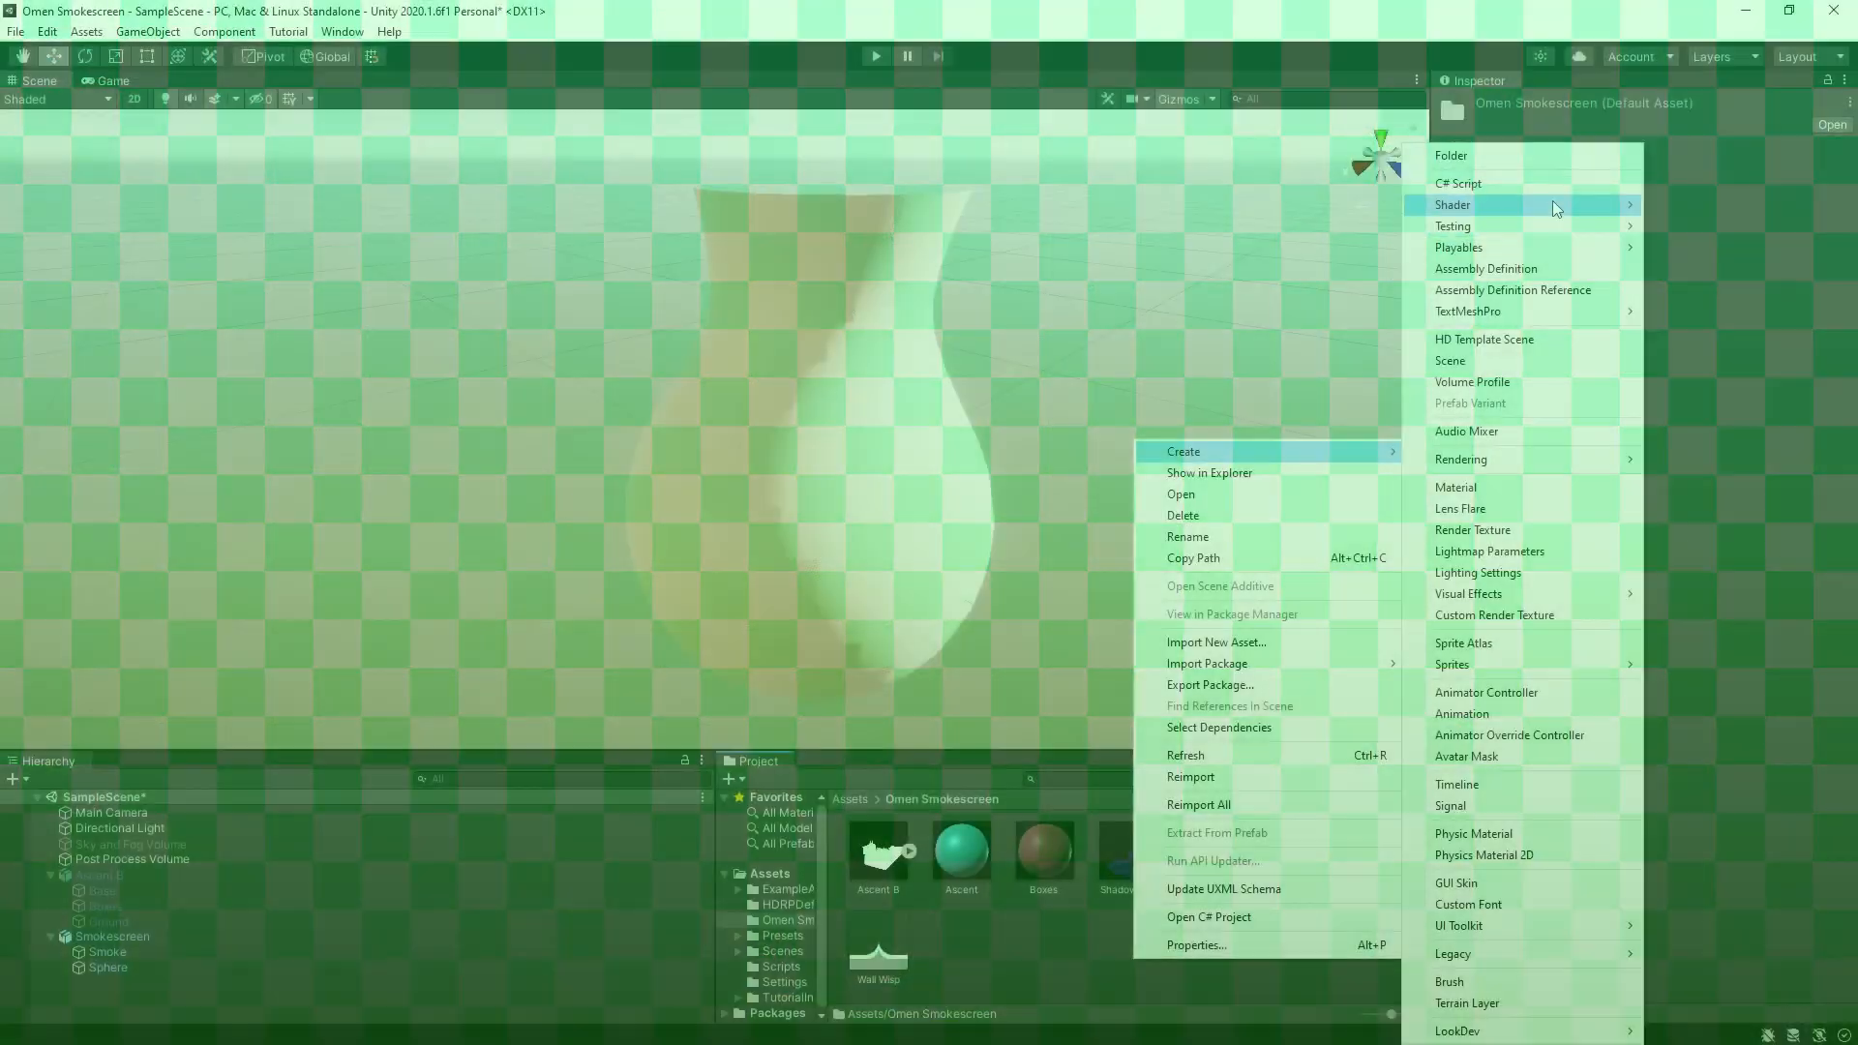
# Create an Unlit Graph named Smokescreen and chain a Fresnel Effect with power 2, a Multiply by 5, and a Saturate node
pyautogui.moveTo(1552, 200)
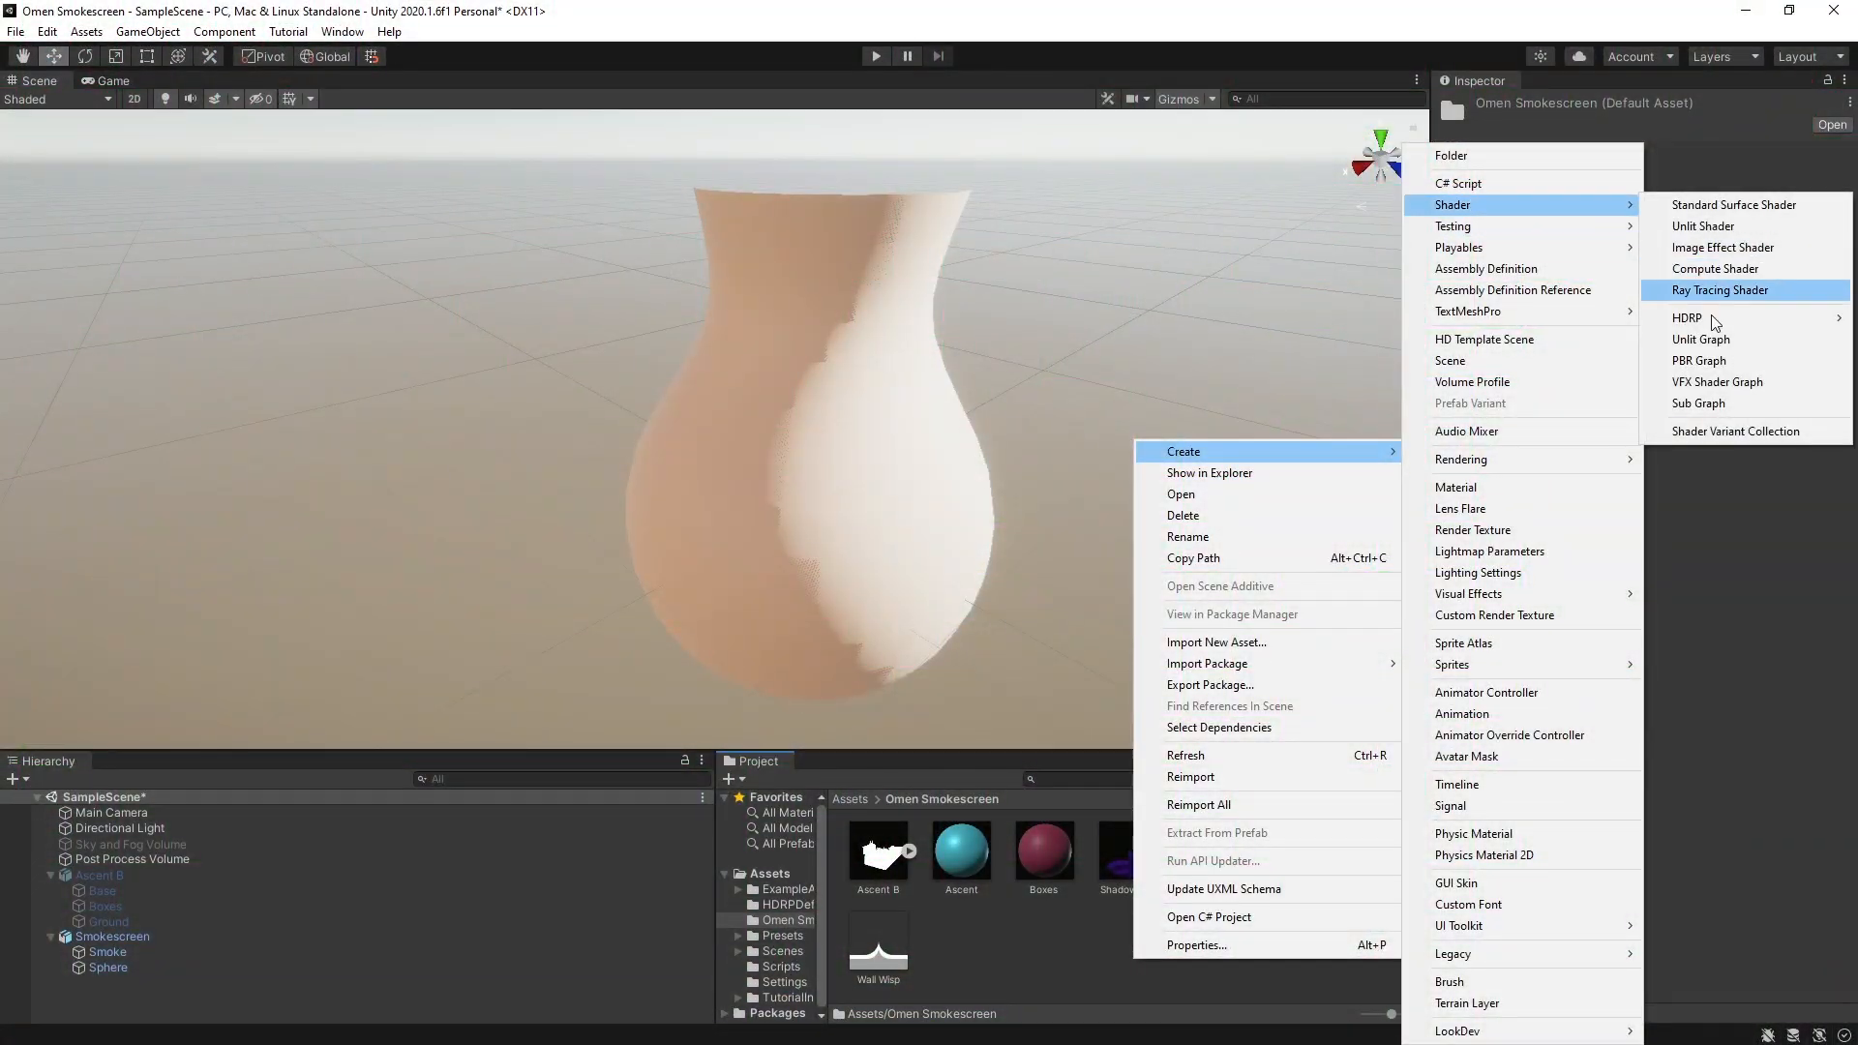
pyautogui.click(1742, 354)
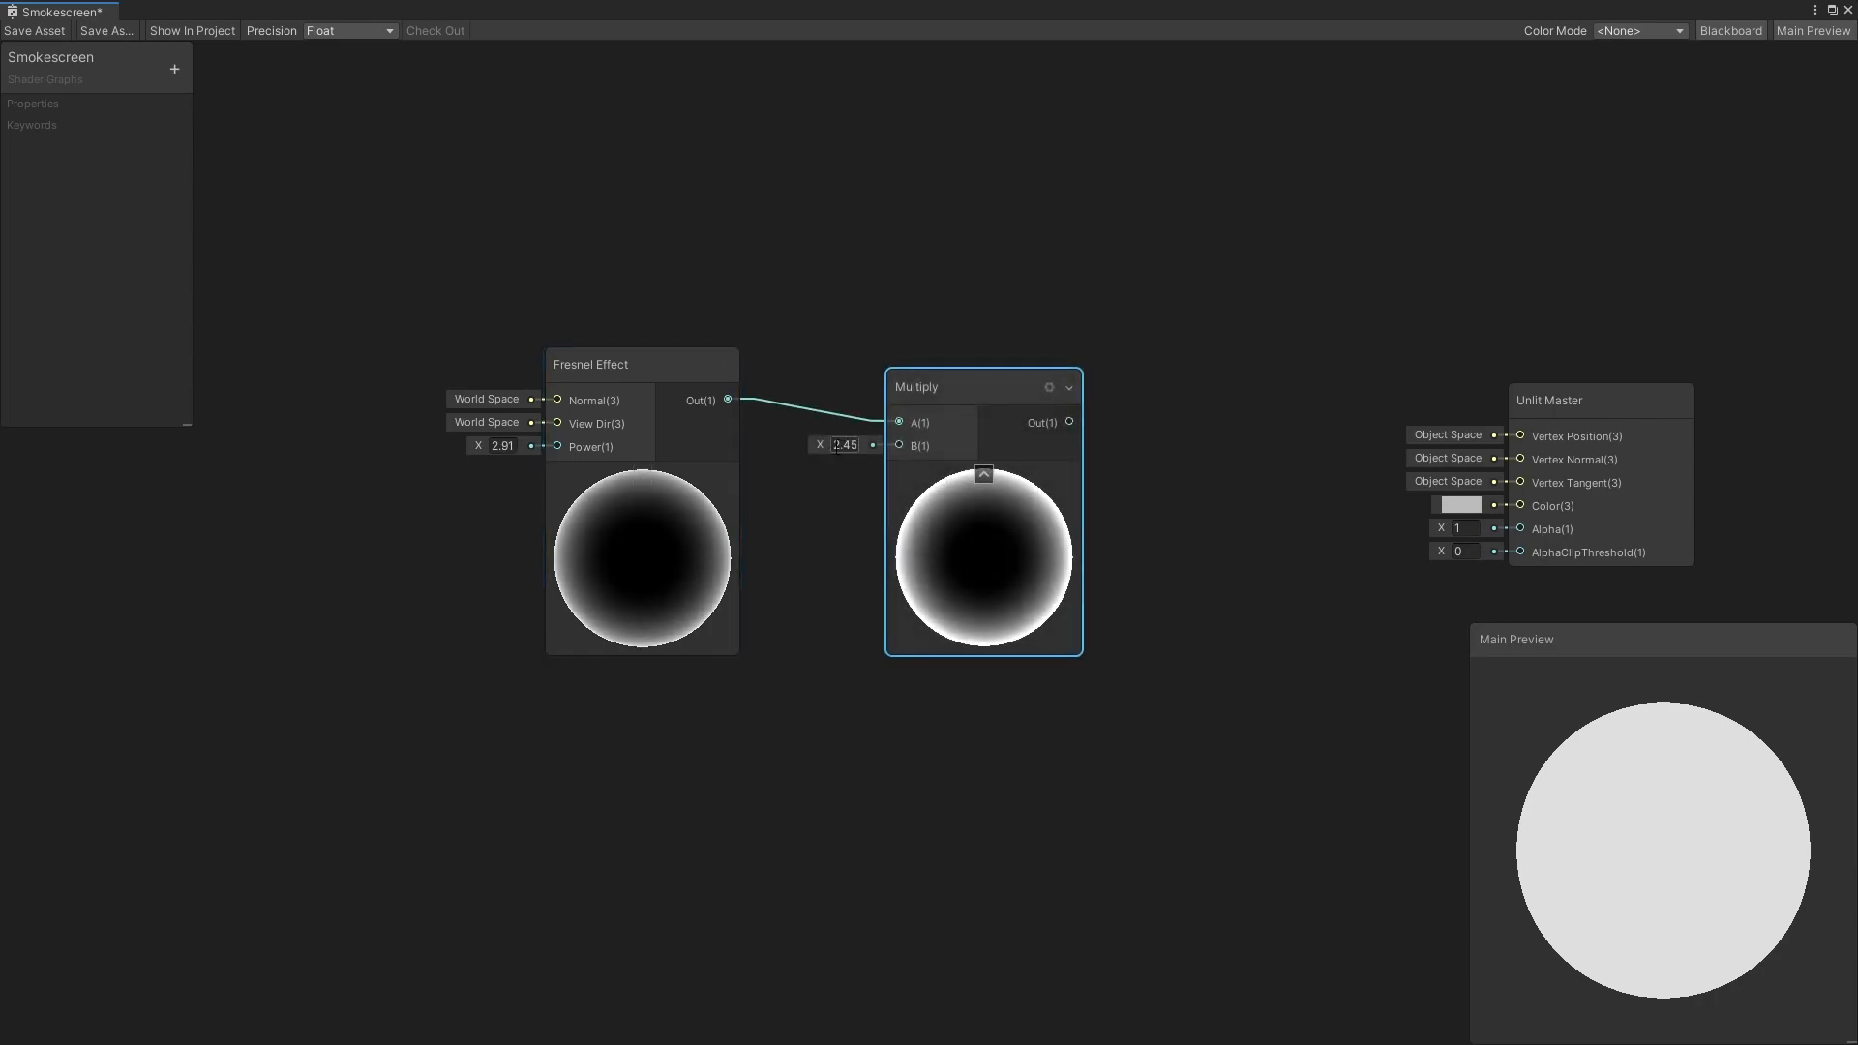
pyautogui.moveTo(842, 450)
pyautogui.mouseDown()
pyautogui.moveTo(886, 450)
pyautogui.moveTo(839, 452)
pyautogui.mouseUp()
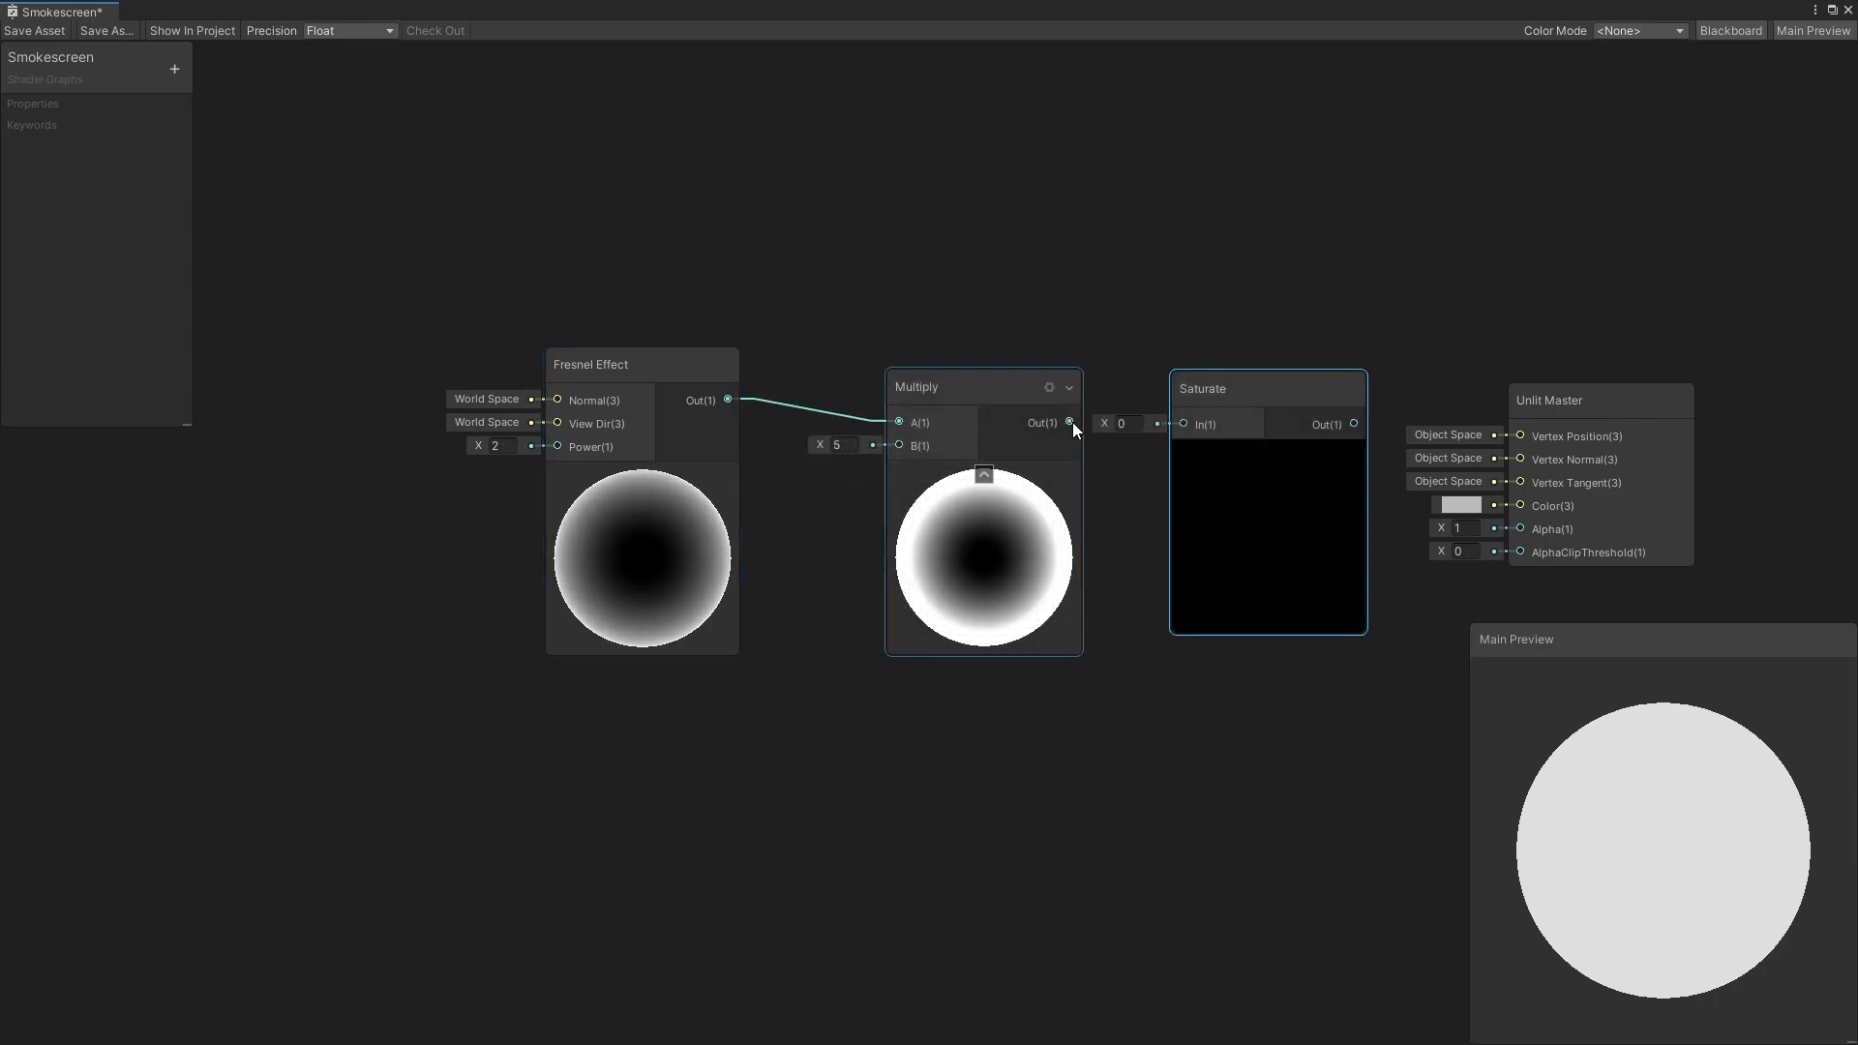
pyautogui.moveTo(1070, 422); pyautogui.dragTo(1182, 427)
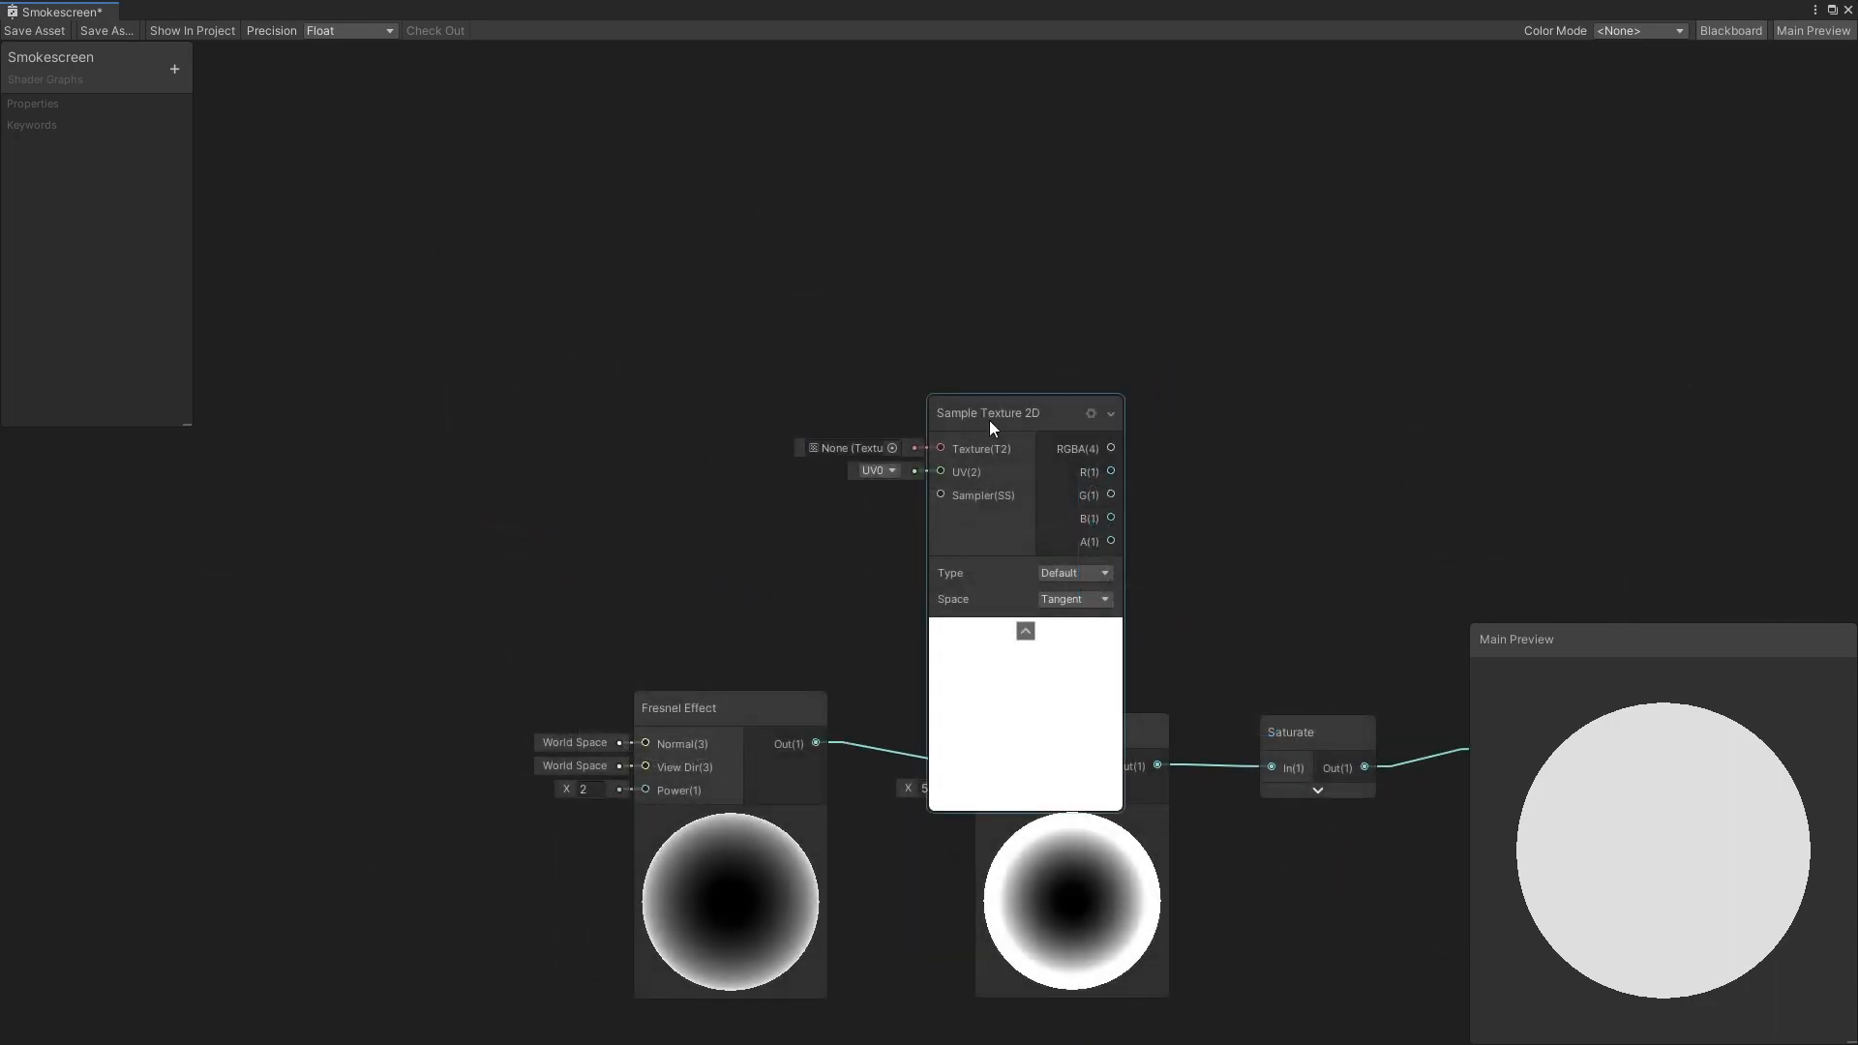
# Place a Sample Texture 2D node above the Fresnel chain and assign the smokescreen texture to it
pyautogui.moveTo(984, 420); pyautogui.dragTo(928, 220)
pyautogui.click(844, 242)
pyautogui.write('smoke')
pyautogui.click(961, 317)
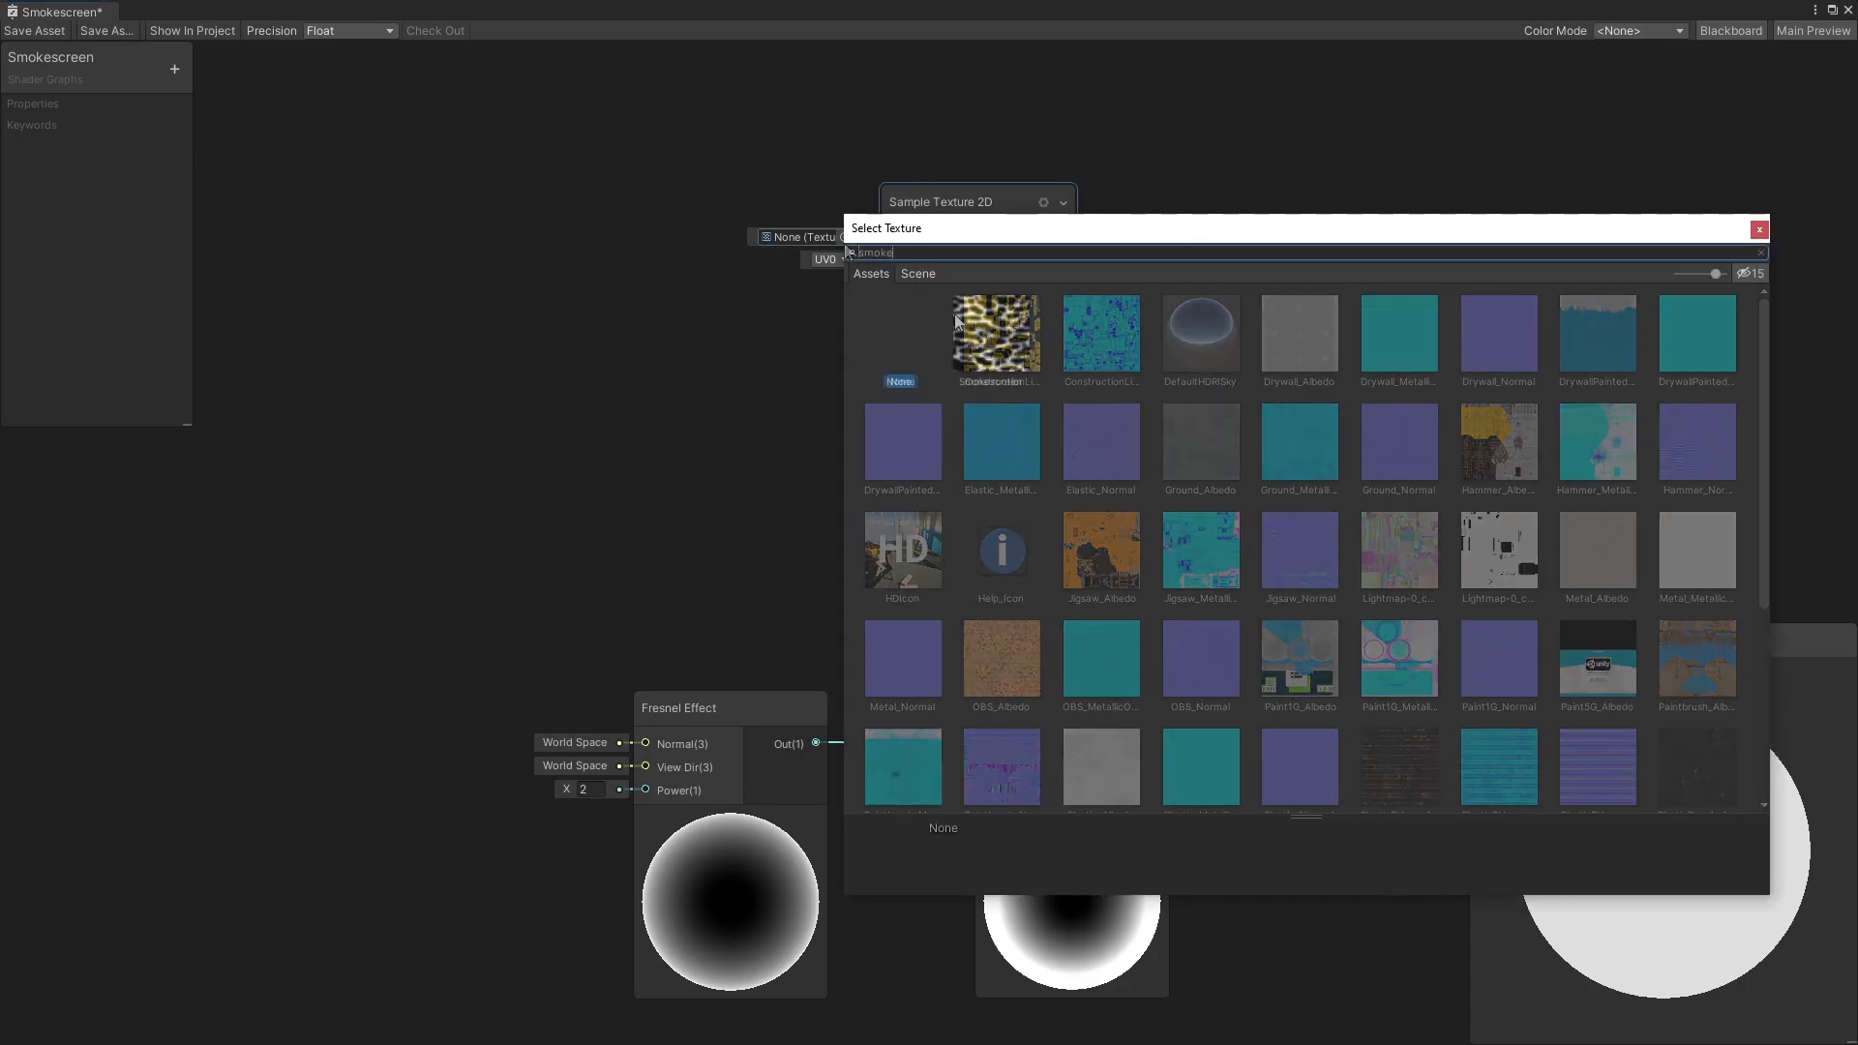
pyautogui.doubleClick(961, 317)
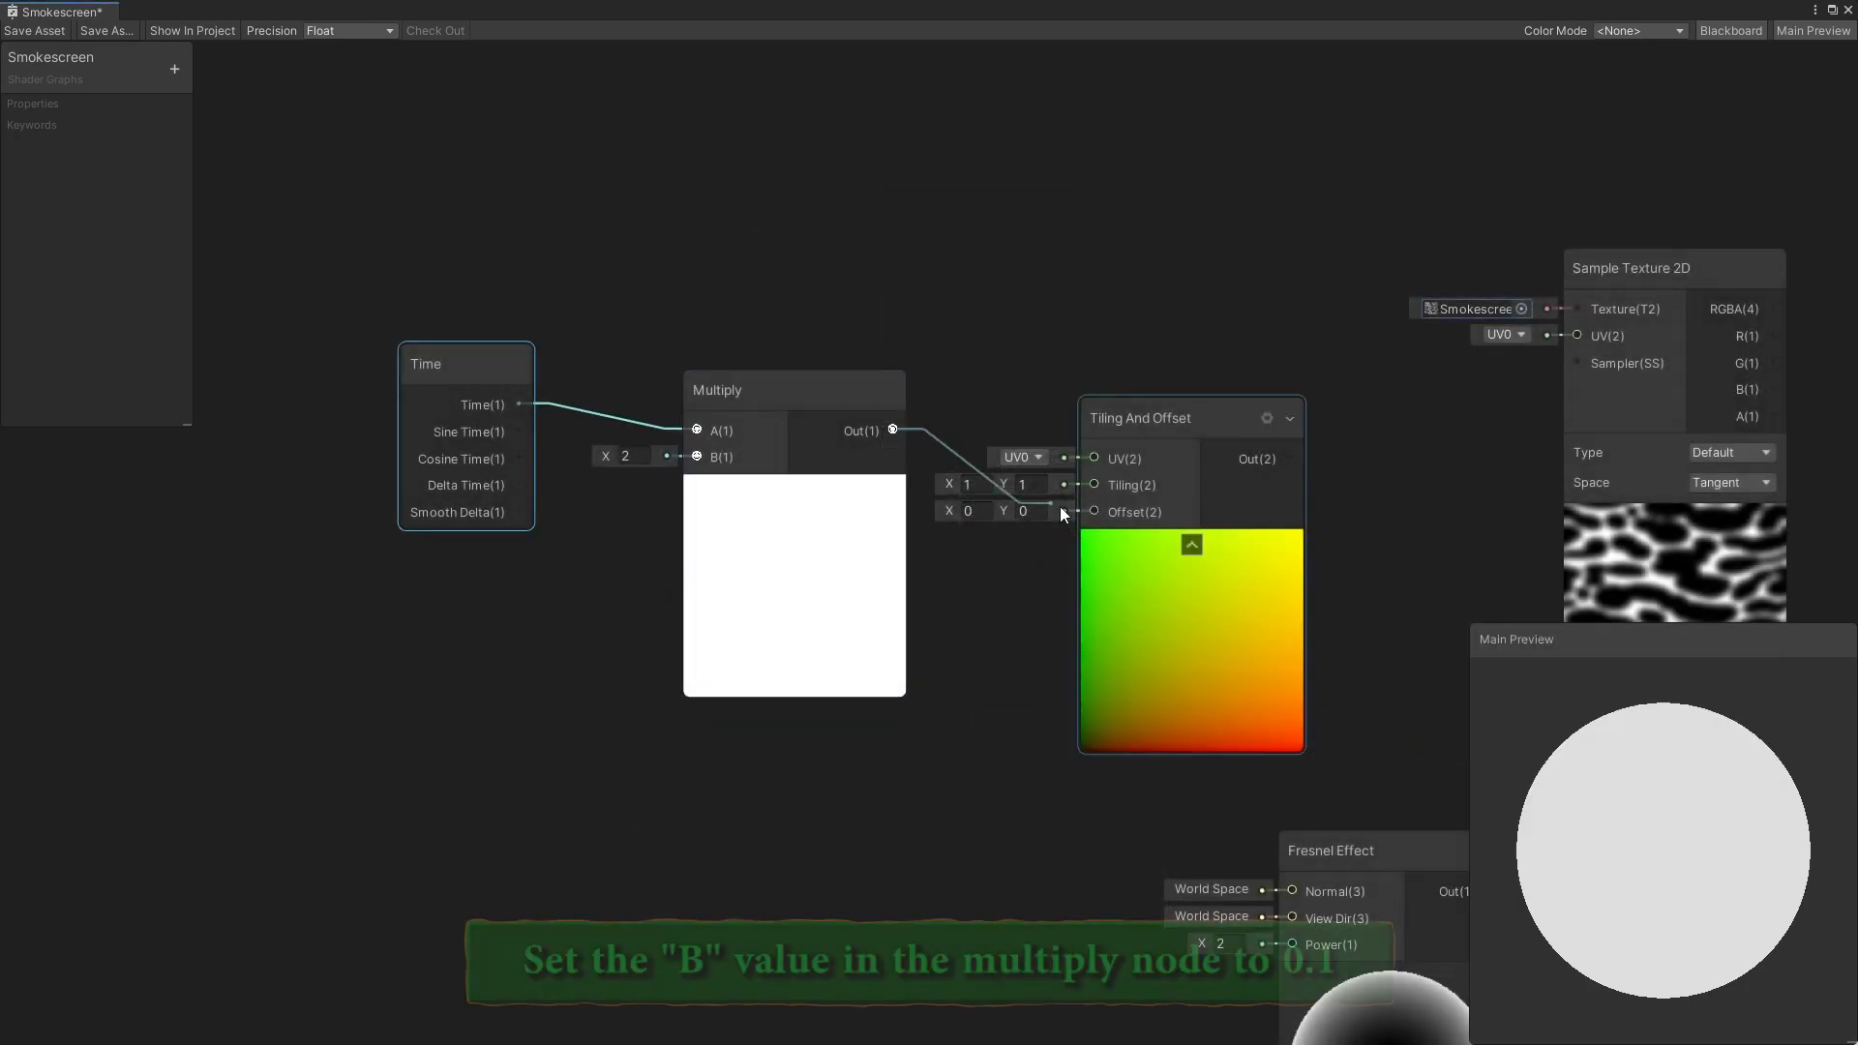
# Scroll the texture's UV with negated Time multiplied by 0.1, routed through the Offset of a Tiling And Offset node
pyautogui.moveTo(1060, 507); pyautogui.dragTo(1095, 512)
pyautogui.moveTo(1290, 457); pyautogui.dragTo(1578, 334)
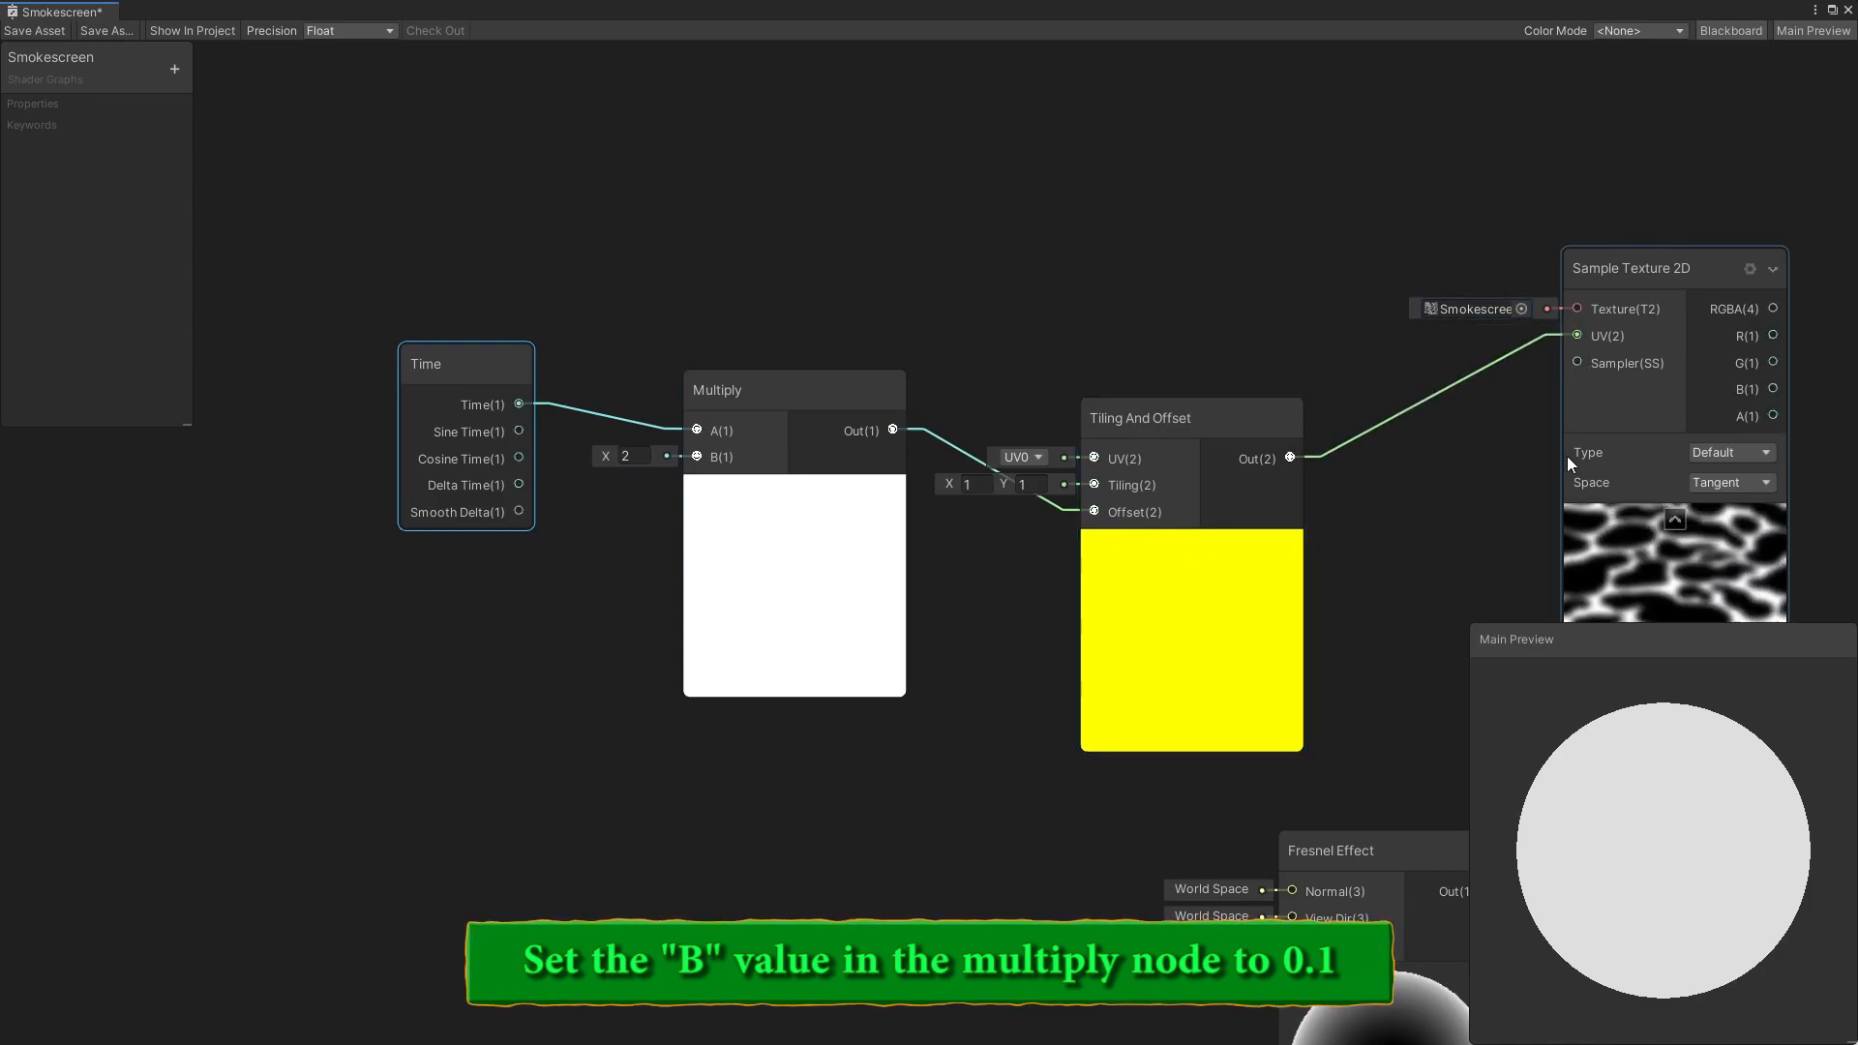
pyautogui.moveTo(1477, 567); pyautogui.dragTo(1229, 482, button='middle')
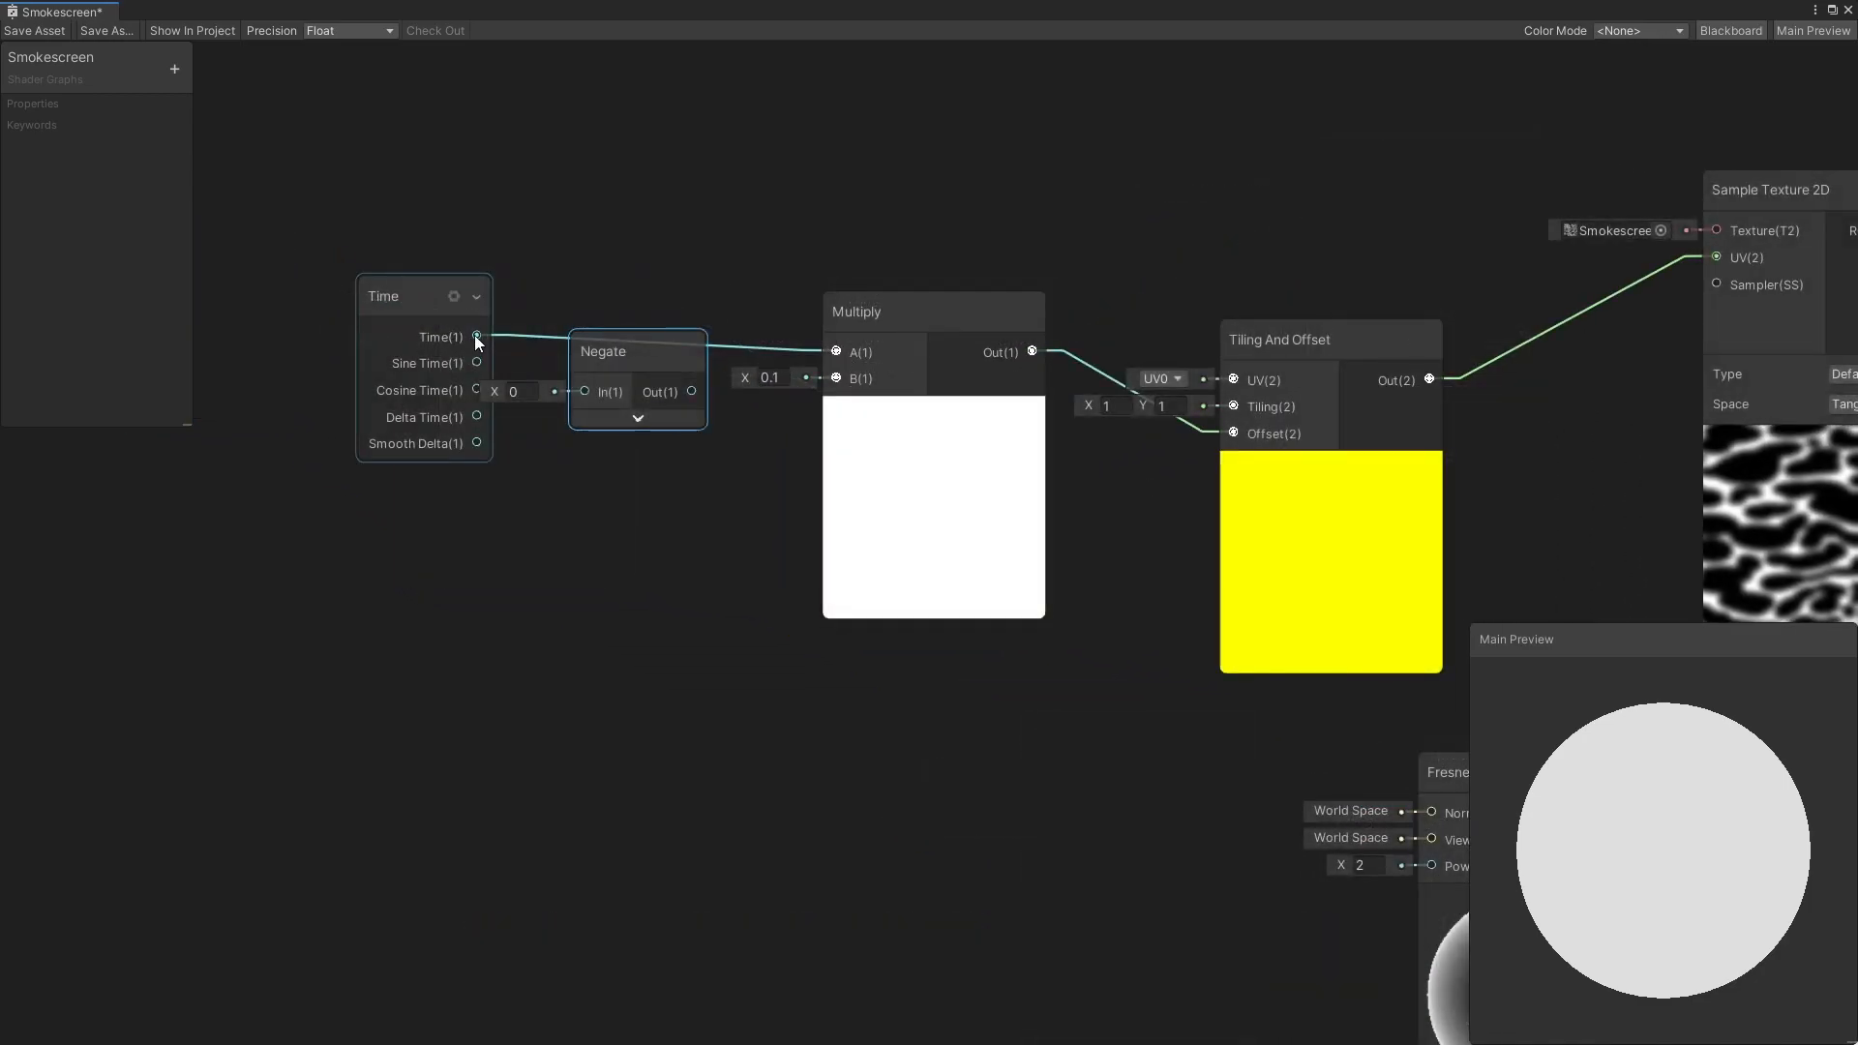
pyautogui.moveTo(691, 391); pyautogui.dragTo(836, 353)
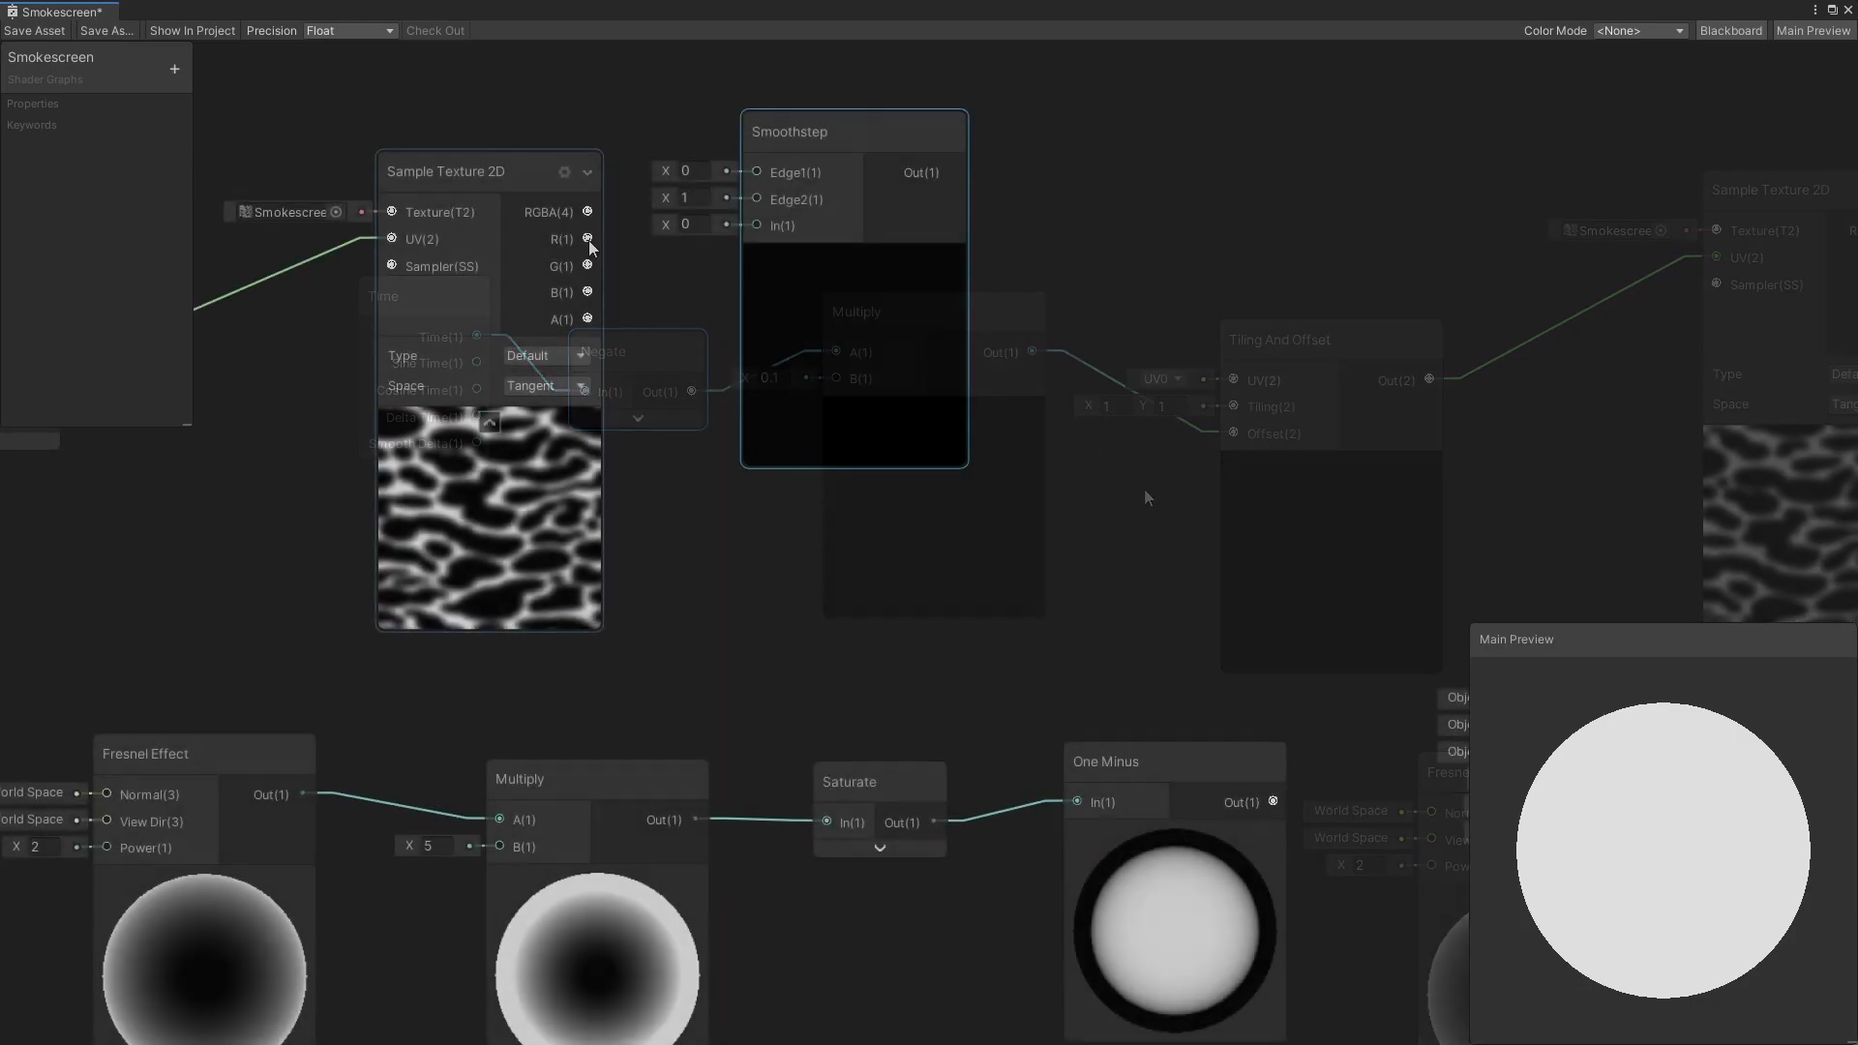
# Feed the texture's R output into a Smoothstep node's In and set its Edge2 to 0.5
pyautogui.moveTo(589, 240); pyautogui.dragTo(753, 224)
pyautogui.click(665, 200)
pyautogui.write('0.5')
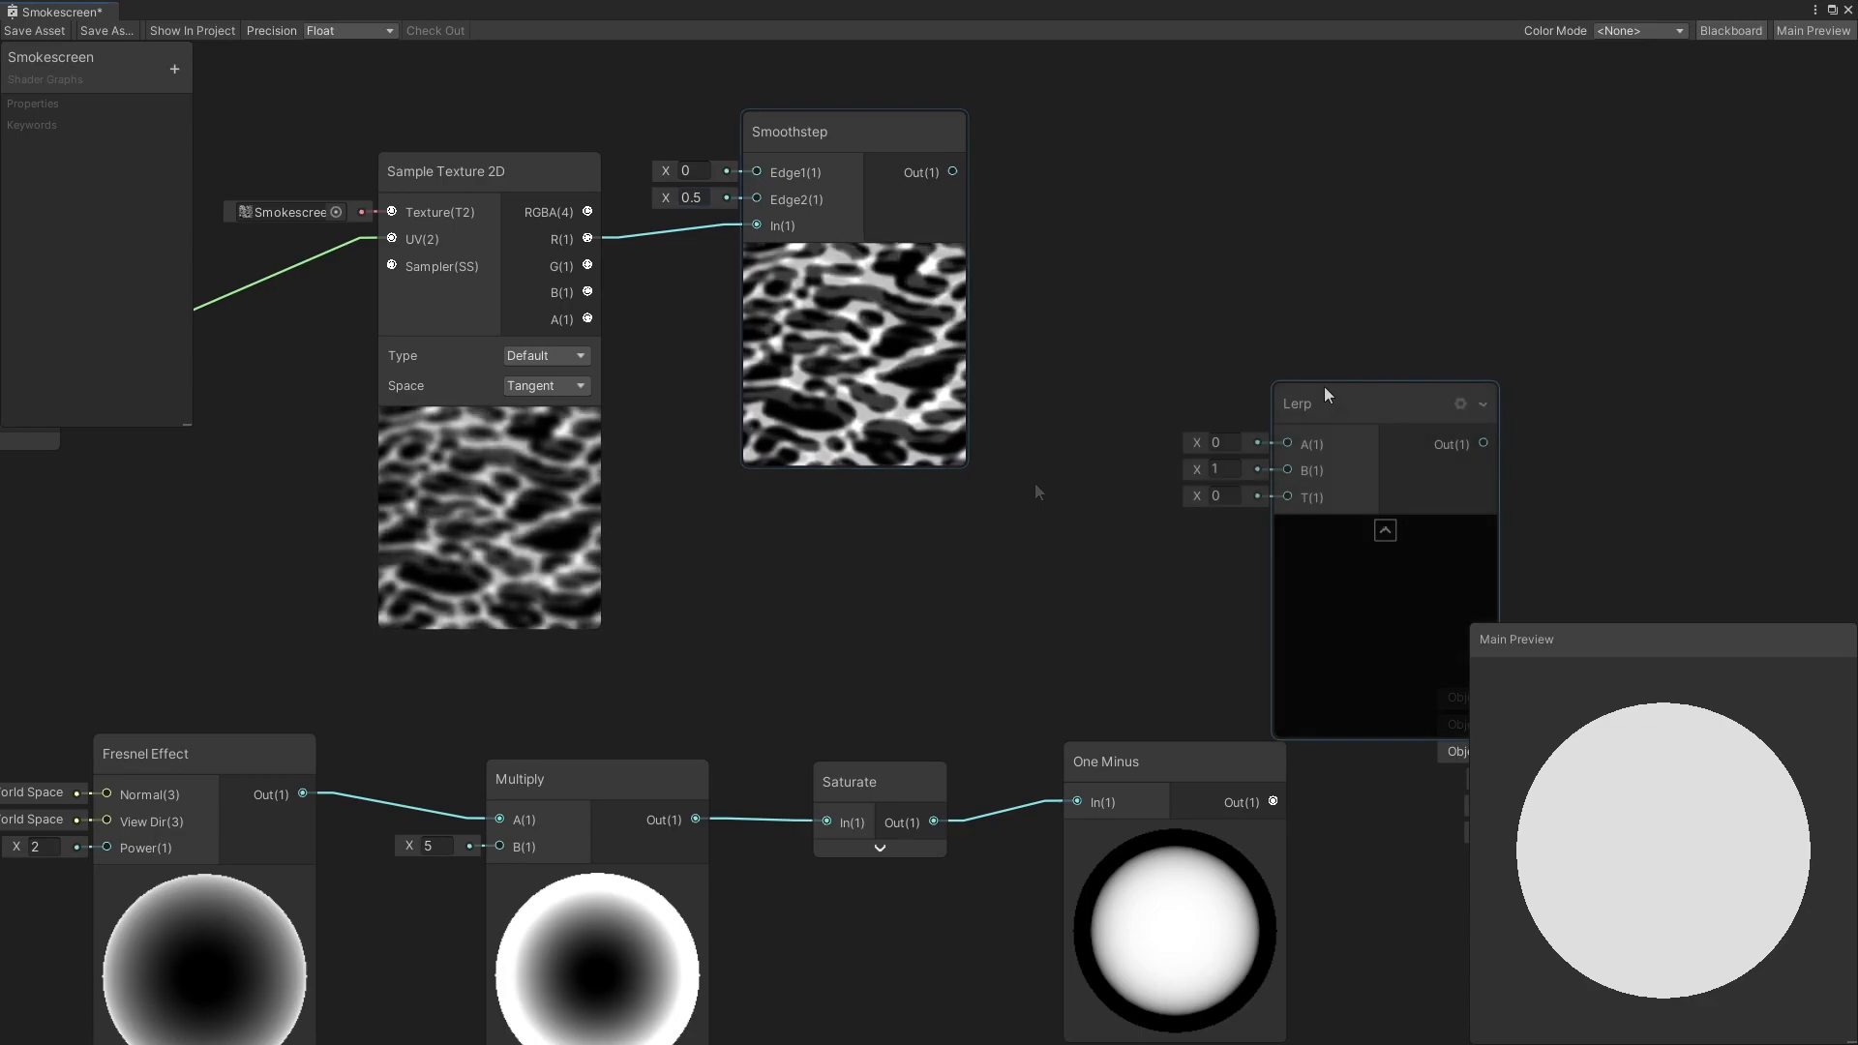
# Add a Lerp node with One Minus as A, 0.5 as B, and the Smoothstep output as T
pyautogui.moveTo(1335, 389); pyautogui.dragTo(1502, 130)
pyautogui.moveTo(954, 172); pyautogui.dragTo(1444, 245)
pyautogui.moveTo(1306, 667); pyautogui.dragTo(1126, 633, button='middle')
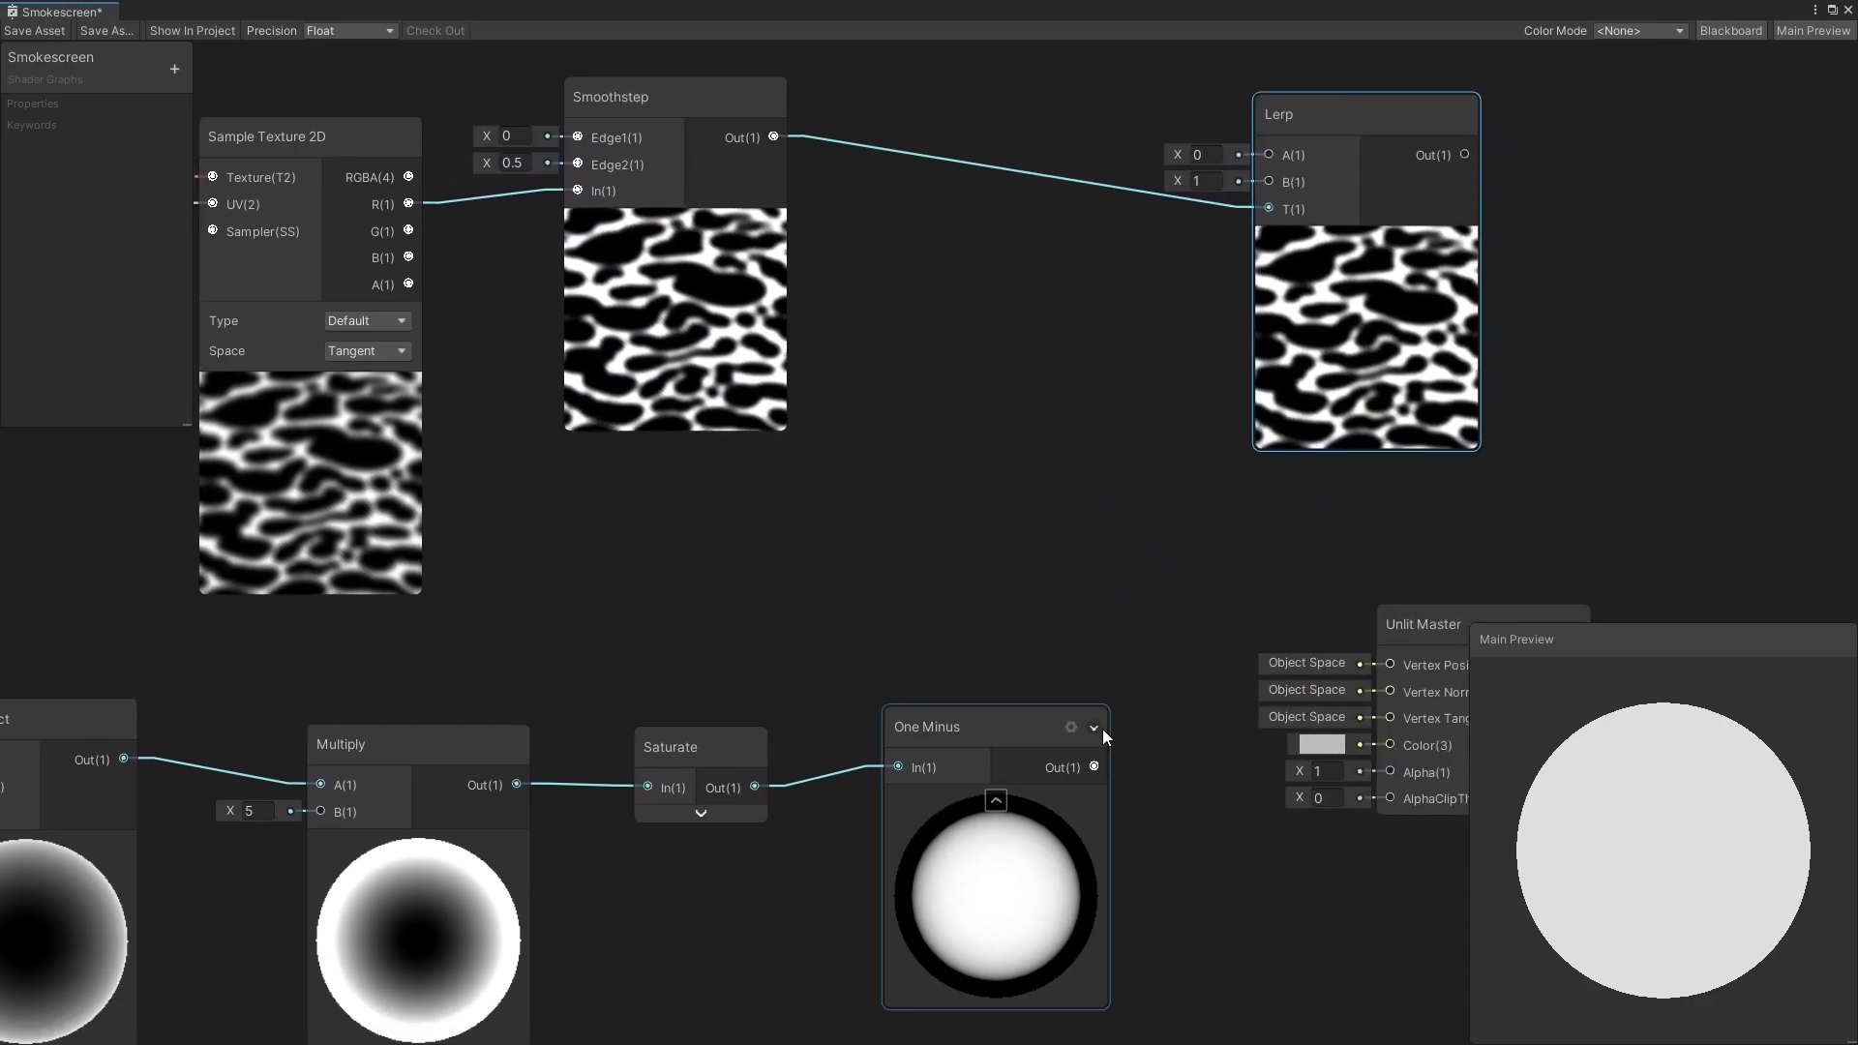
pyautogui.moveTo(1095, 759); pyautogui.dragTo(1271, 155)
pyautogui.write('0.5')
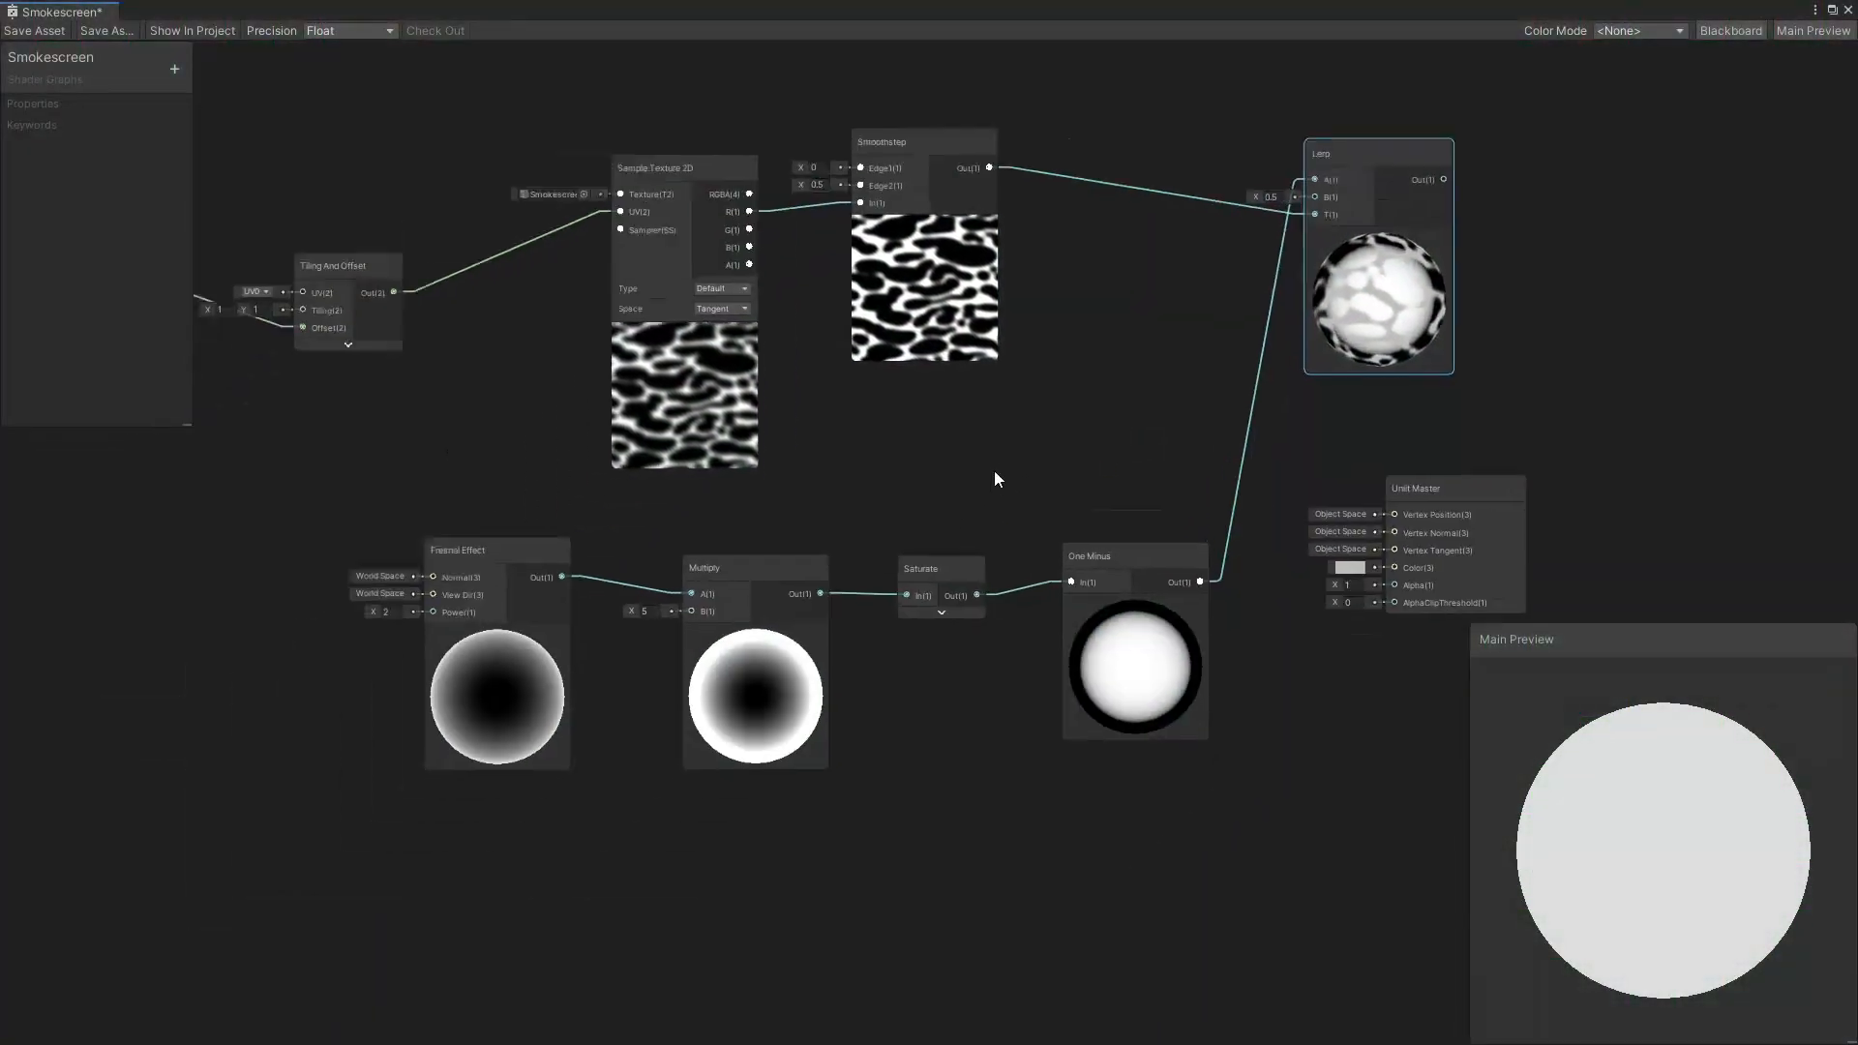
# Duplicate the Fresnel, Multiply and Saturate chain with power 5 and multiplier 2, and feed it into A of a second Lerp driven by the first
pyautogui.moveTo(995, 470); pyautogui.dragTo(1122, 286, button='middle')
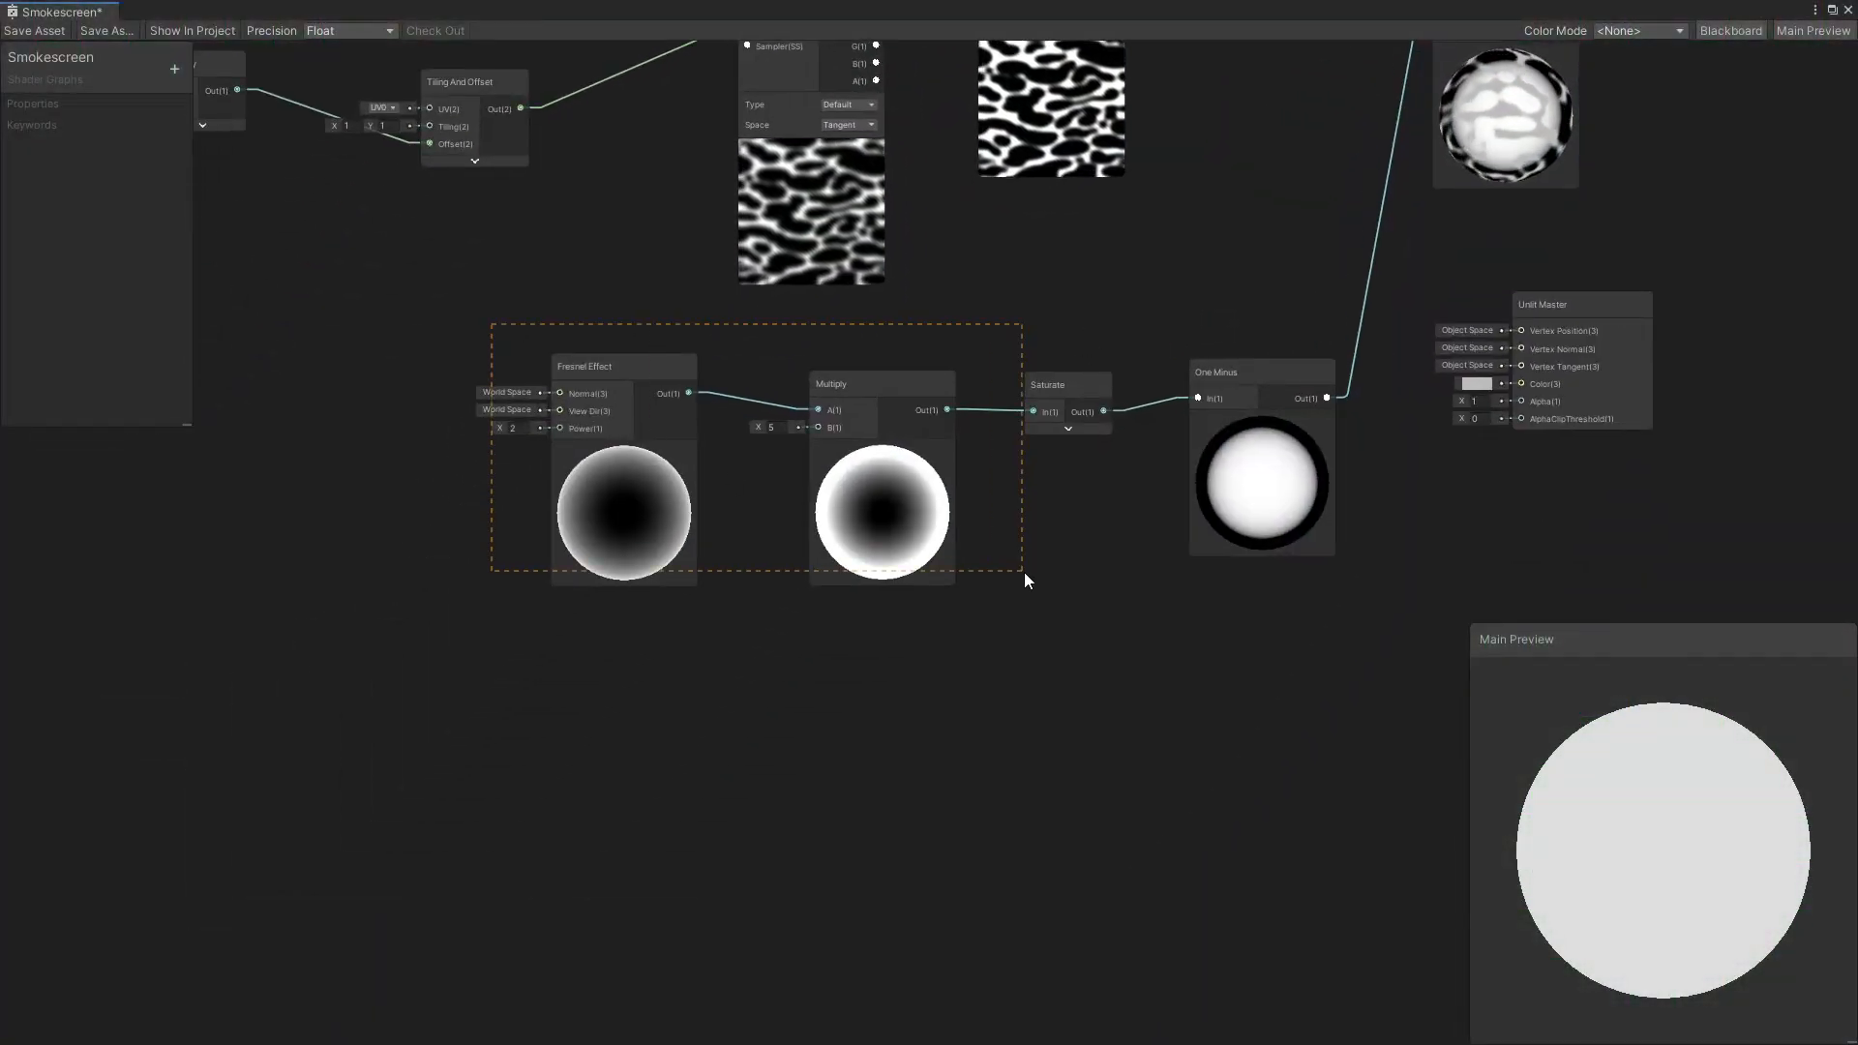
pyautogui.hotkey('ctrl', 'd')
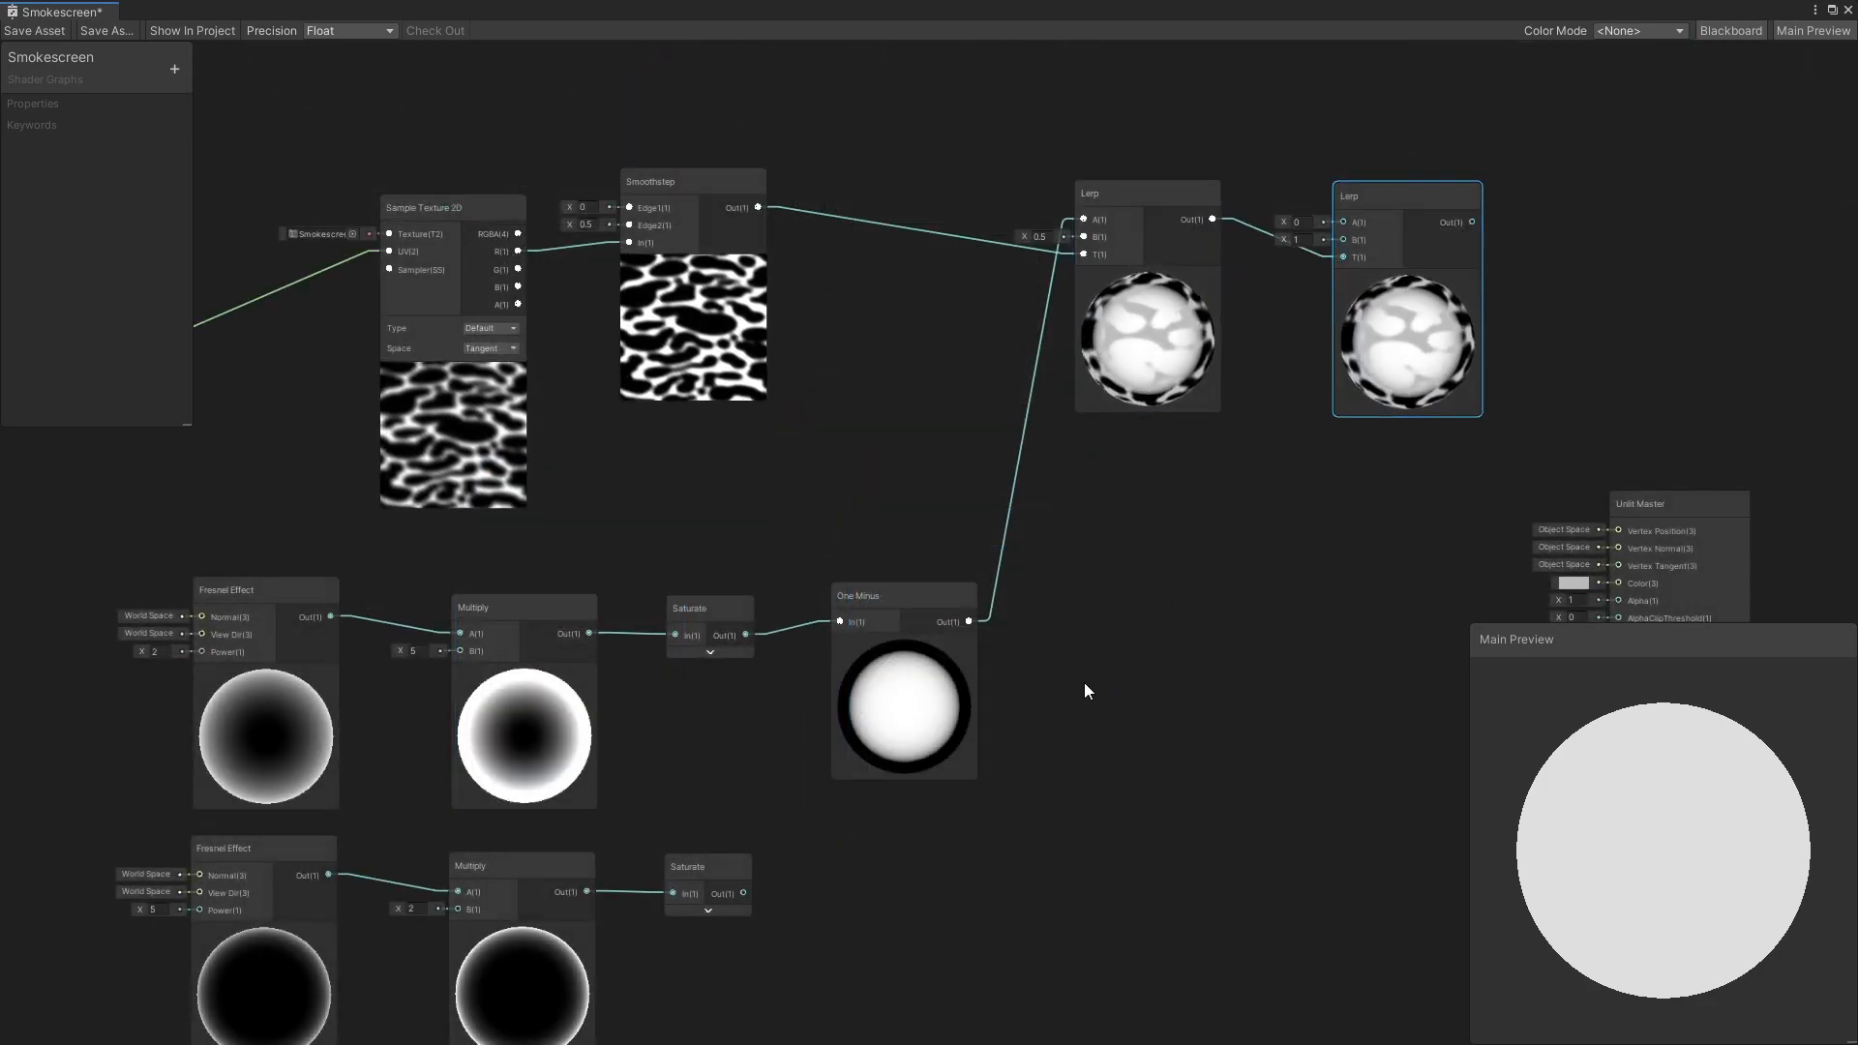
pyautogui.moveTo(744, 893); pyautogui.dragTo(1345, 224)
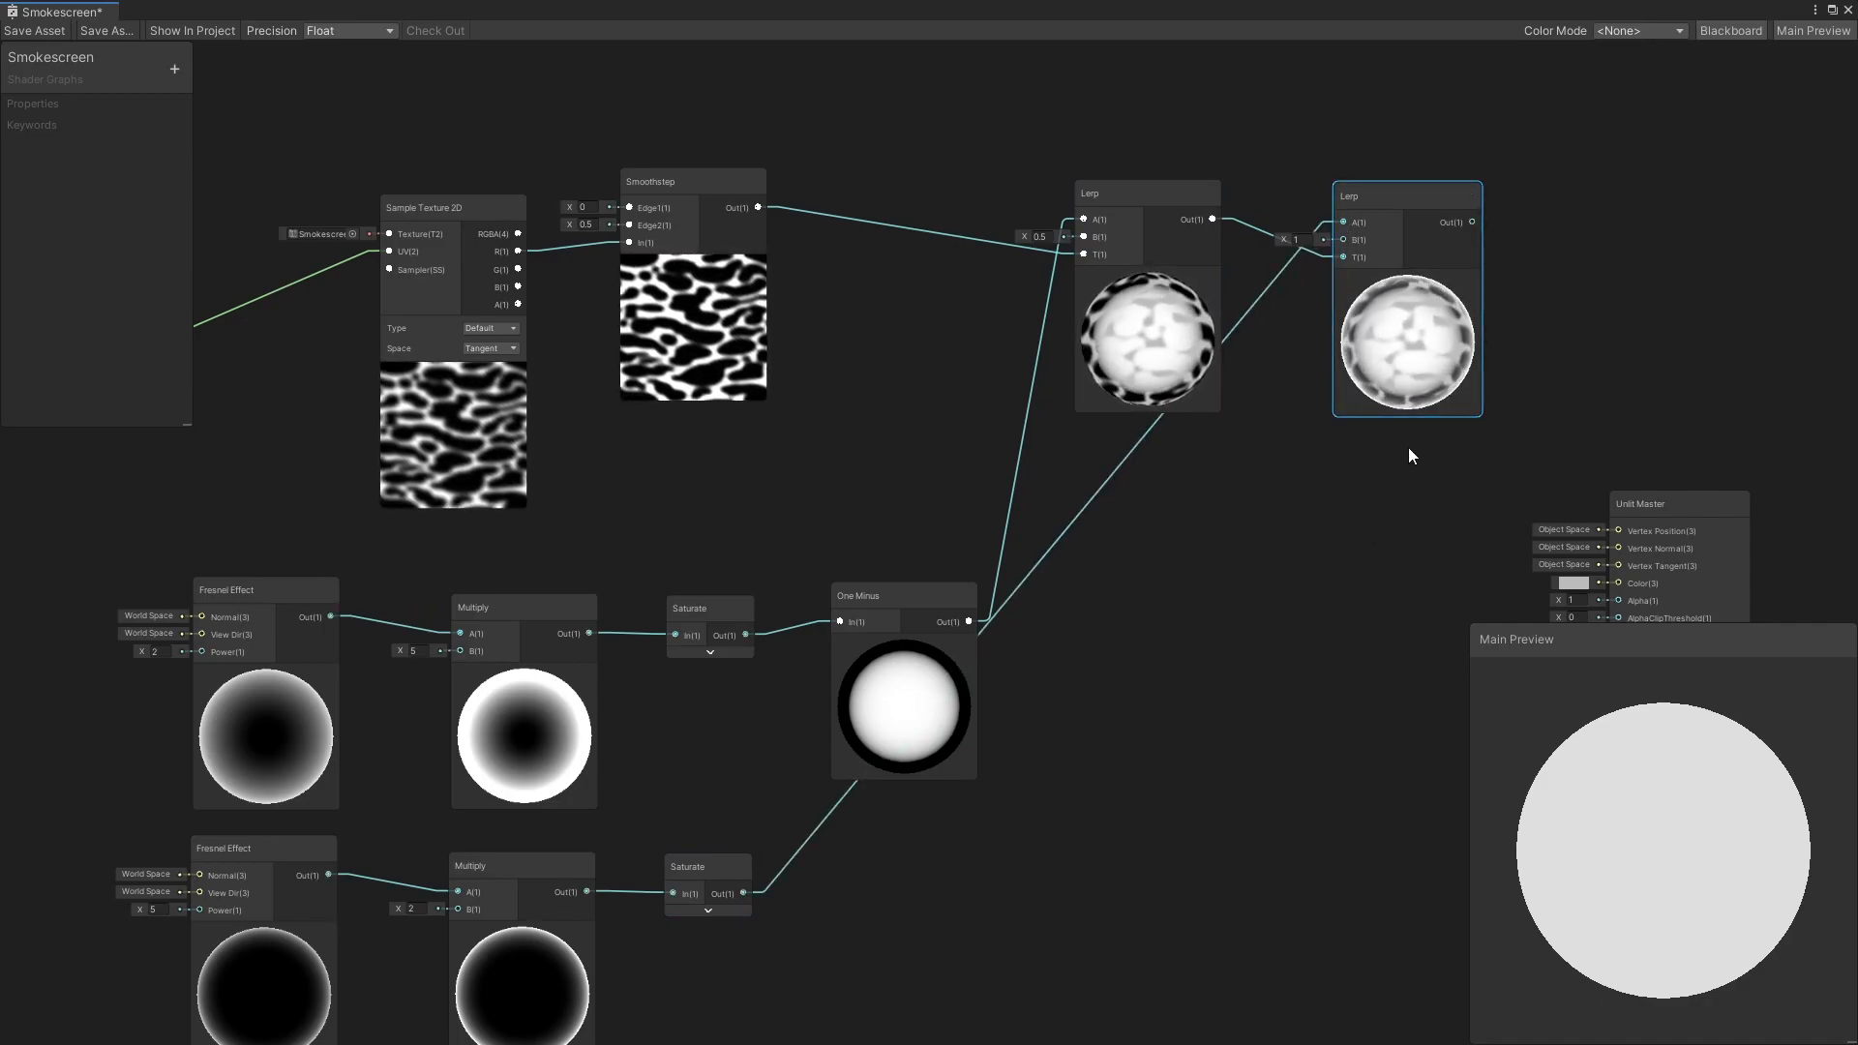
# Add a third Lerp node after the second one and drive its T with the second Lerp's output
pyautogui.moveTo(1535, 205); pyautogui.dragTo(965, 361, button='middle')
pyautogui.scroll(3, 965, 361)
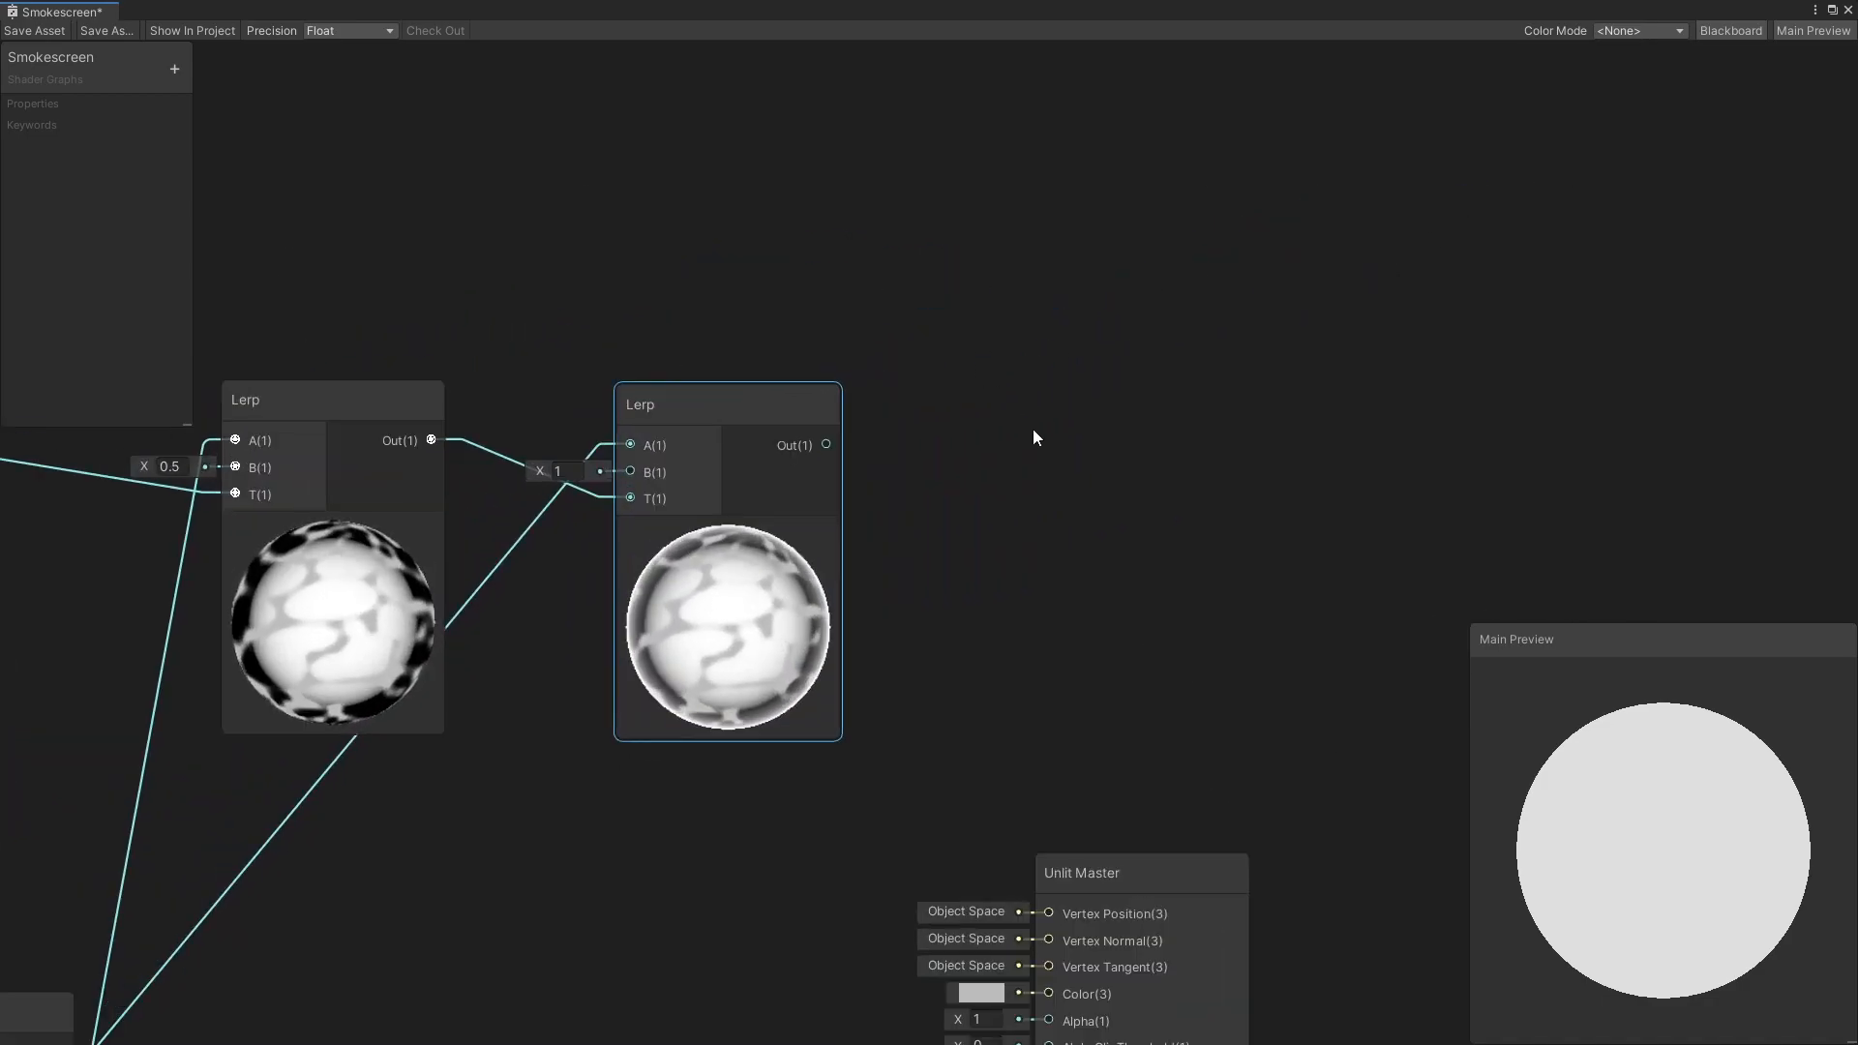
pyautogui.moveTo(1030, 427); pyautogui.dragTo(1088, 364, button='middle')
pyautogui.press('space')
pyautogui.write('lerp')
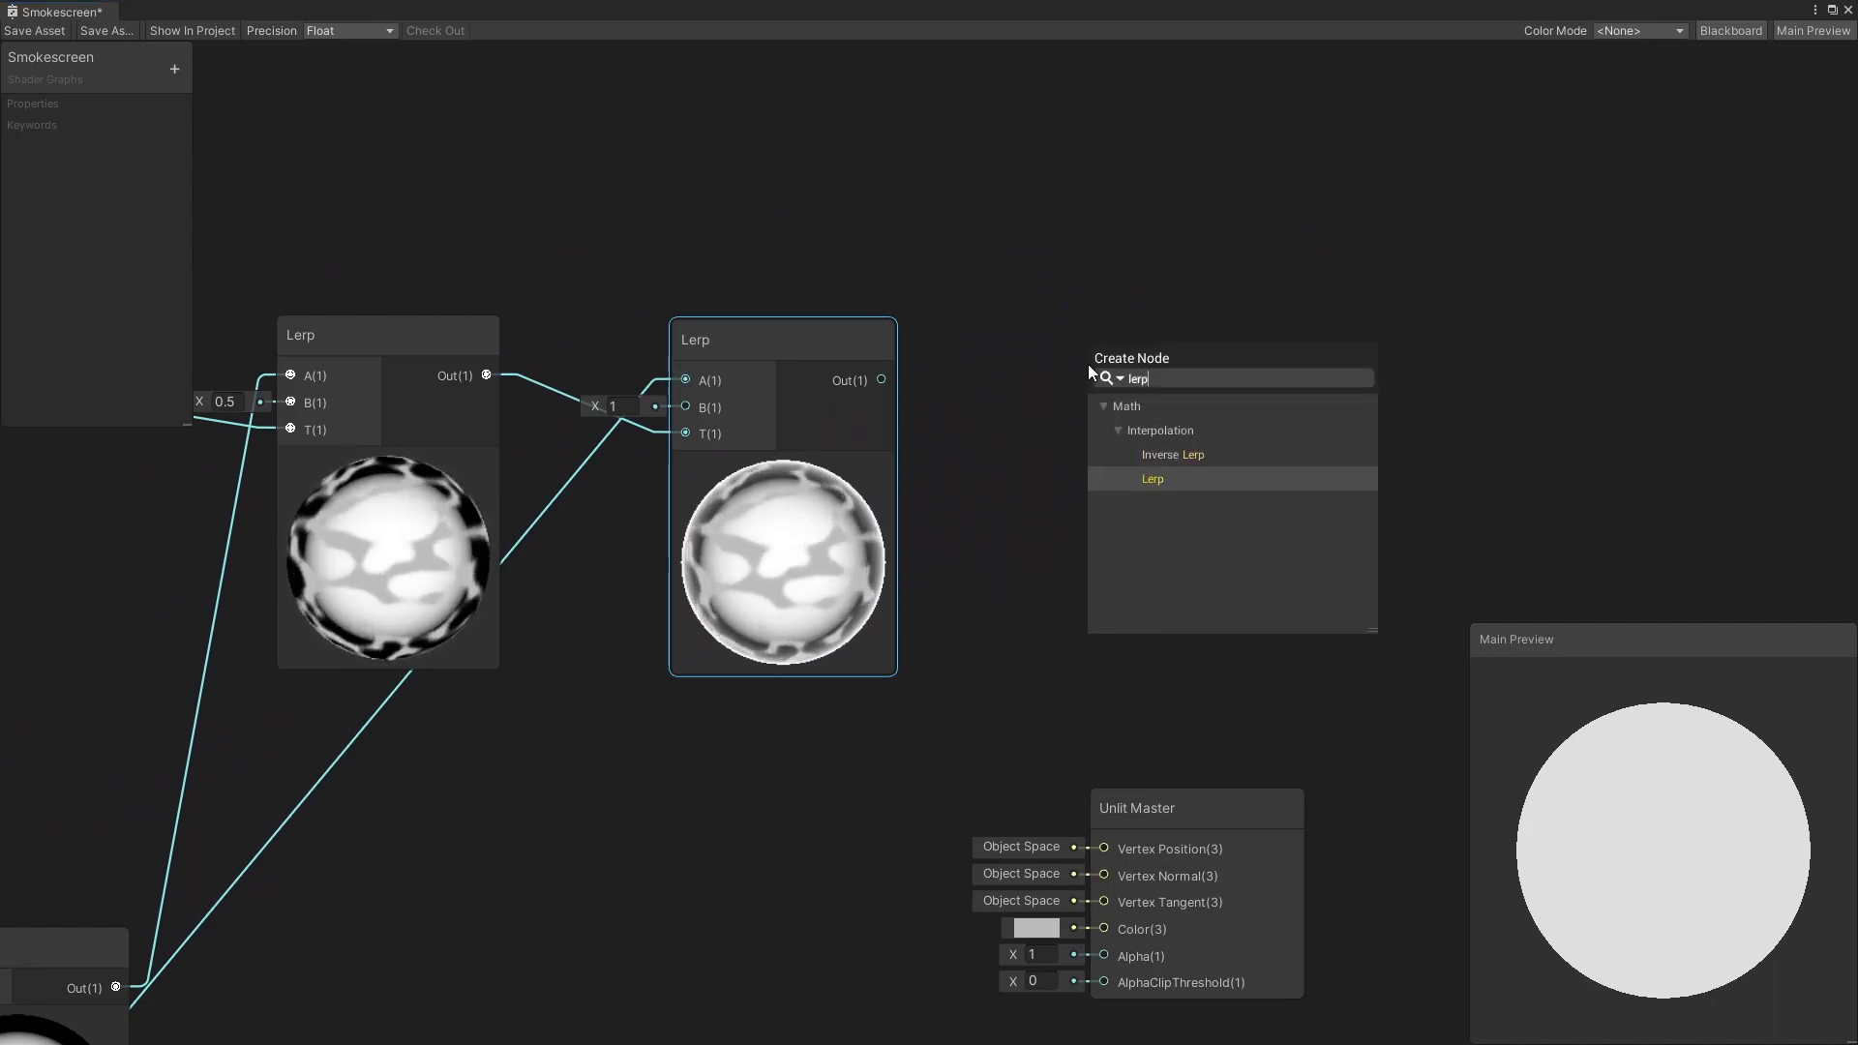
pyautogui.press('Return')
# Create the color properties Color and Color Alt and connect them to the third Lerp's A and B
pyautogui.click(175, 69)
pyautogui.click(228, 174)
pyautogui.click(176, 73)
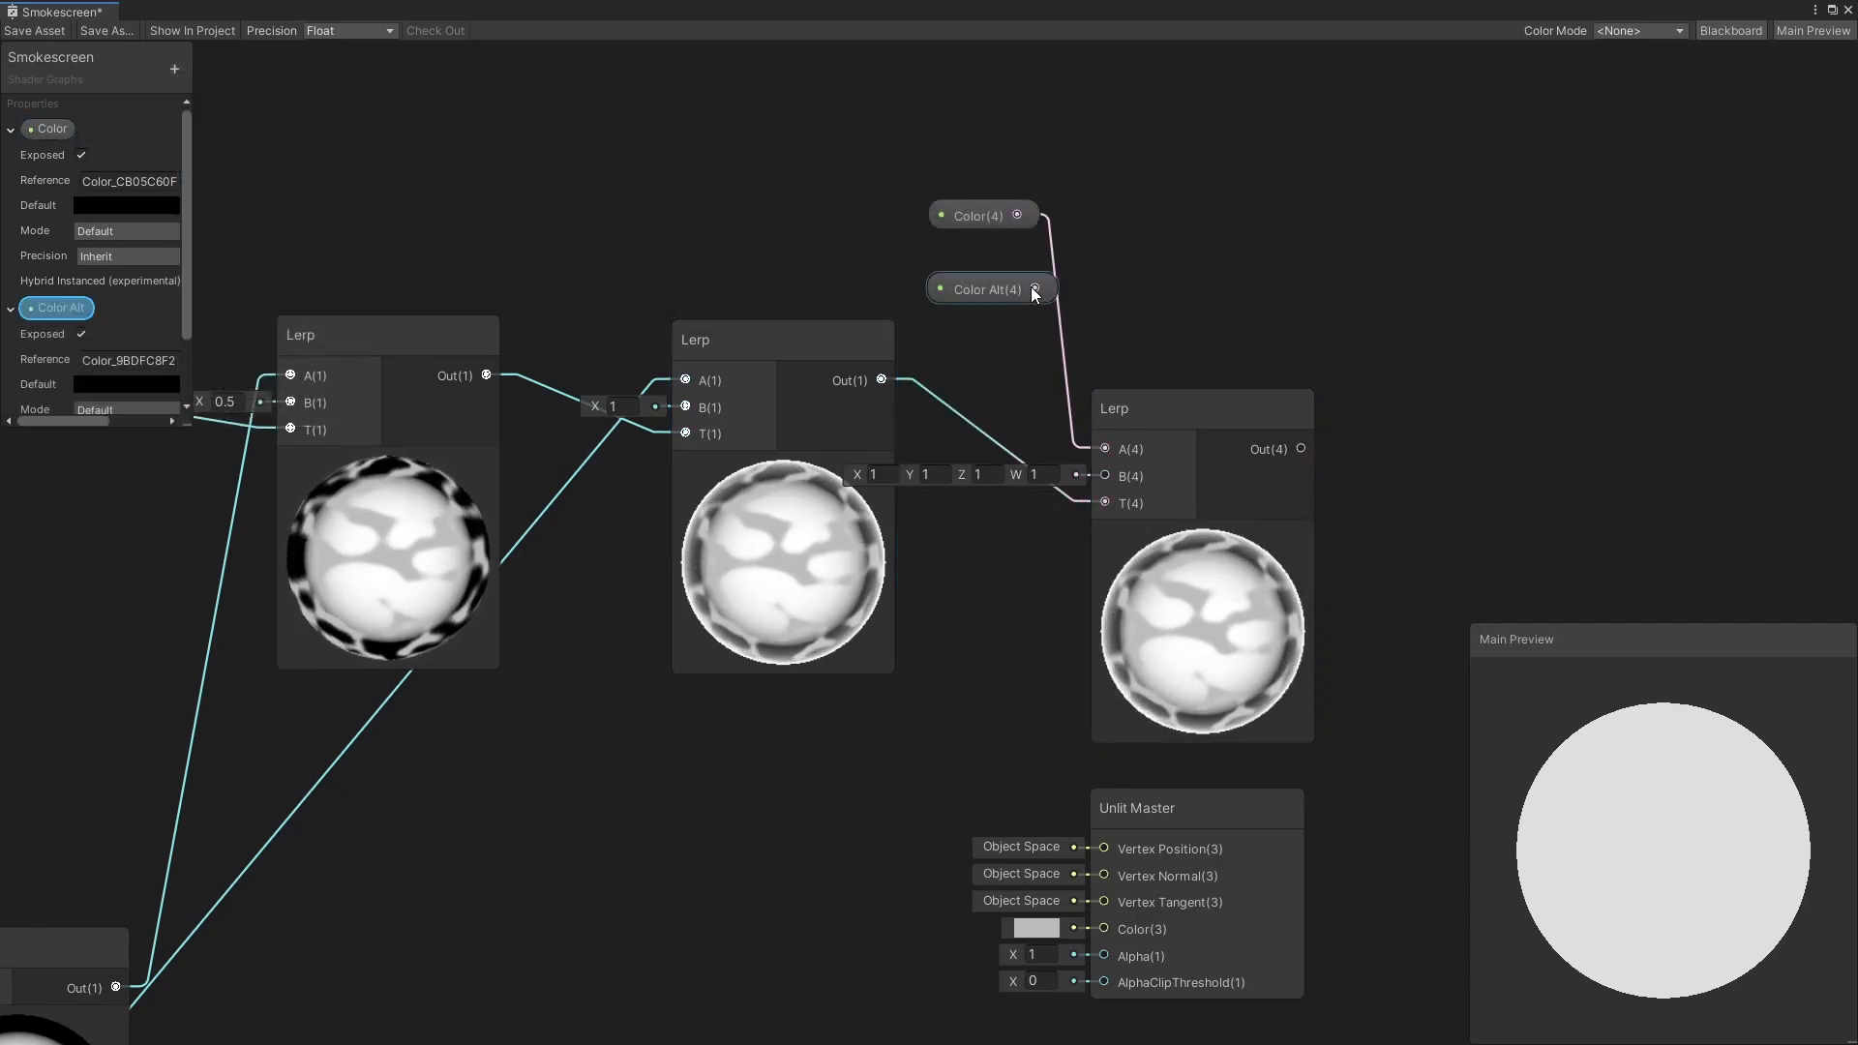
pyautogui.moveTo(1034, 289); pyautogui.dragTo(1105, 475)
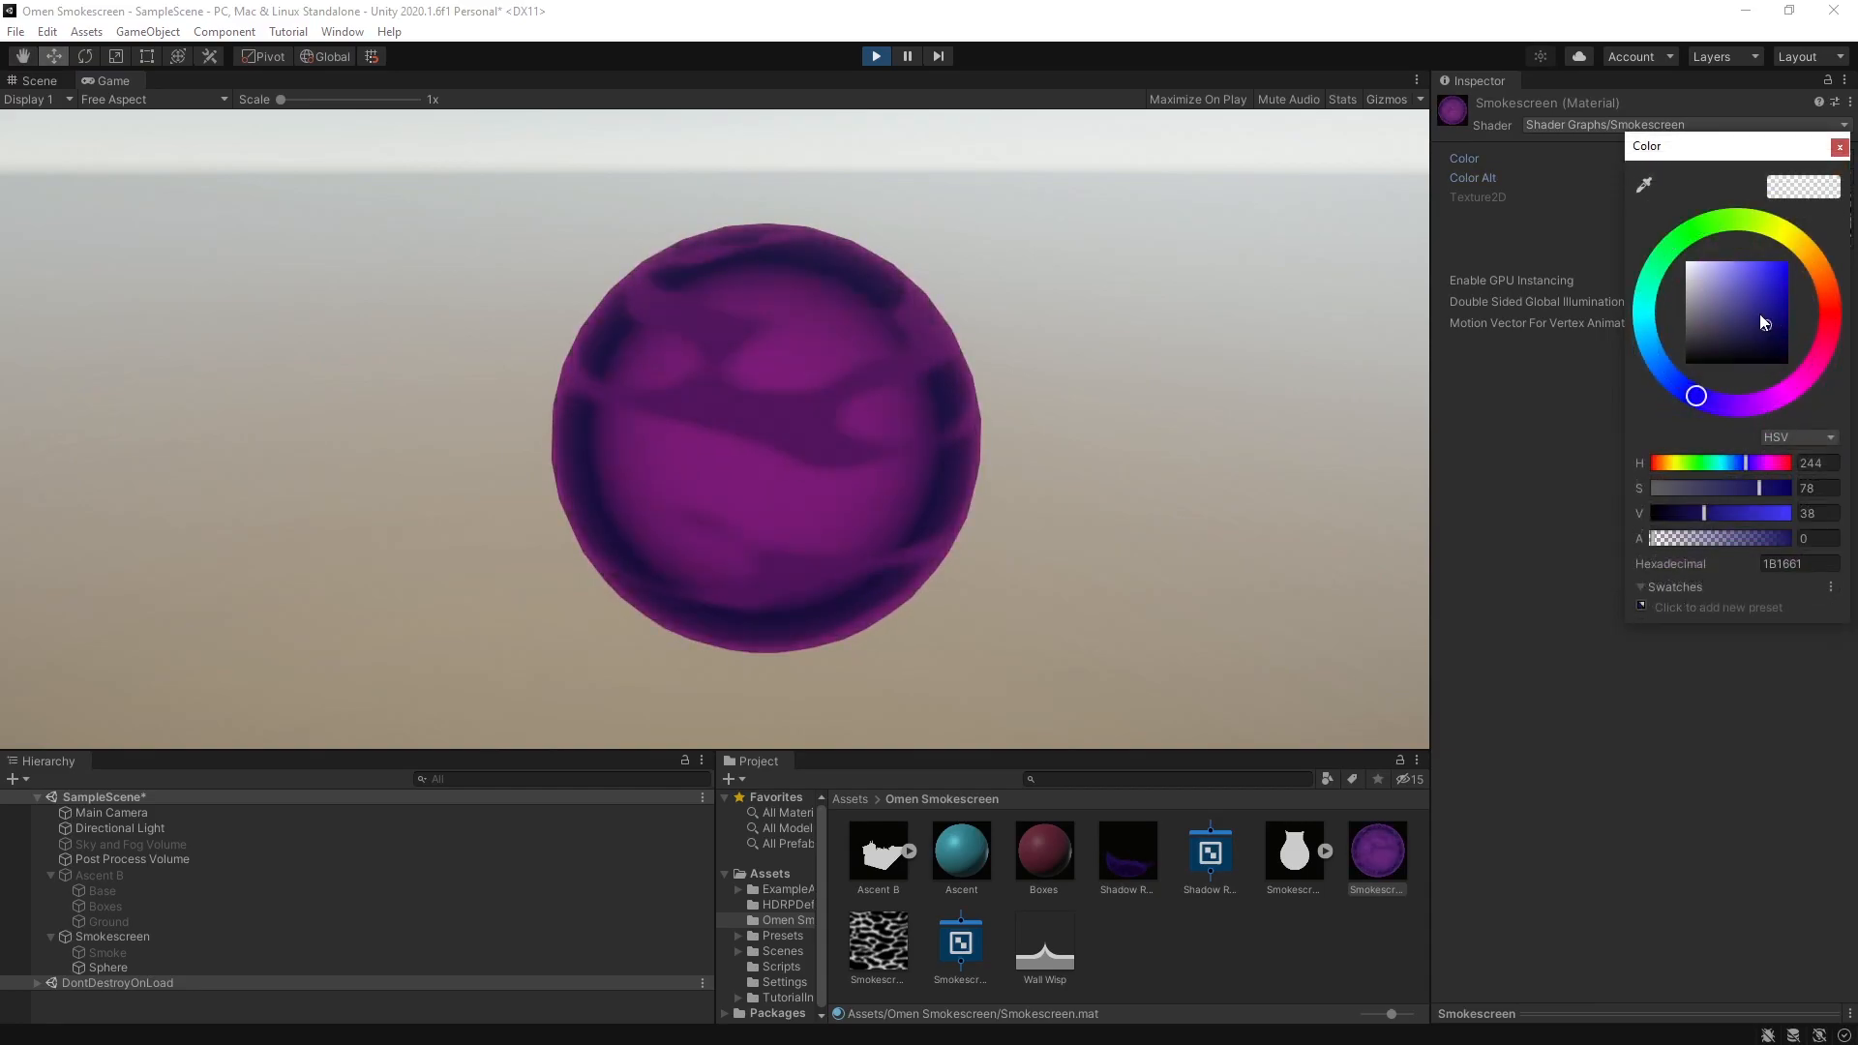
# Adjust the Smokescreen material's blue color and enable Two Sided on the shader's Unlit Master
pyautogui.moveTo(1759, 314); pyautogui.dragTo(1775, 302)
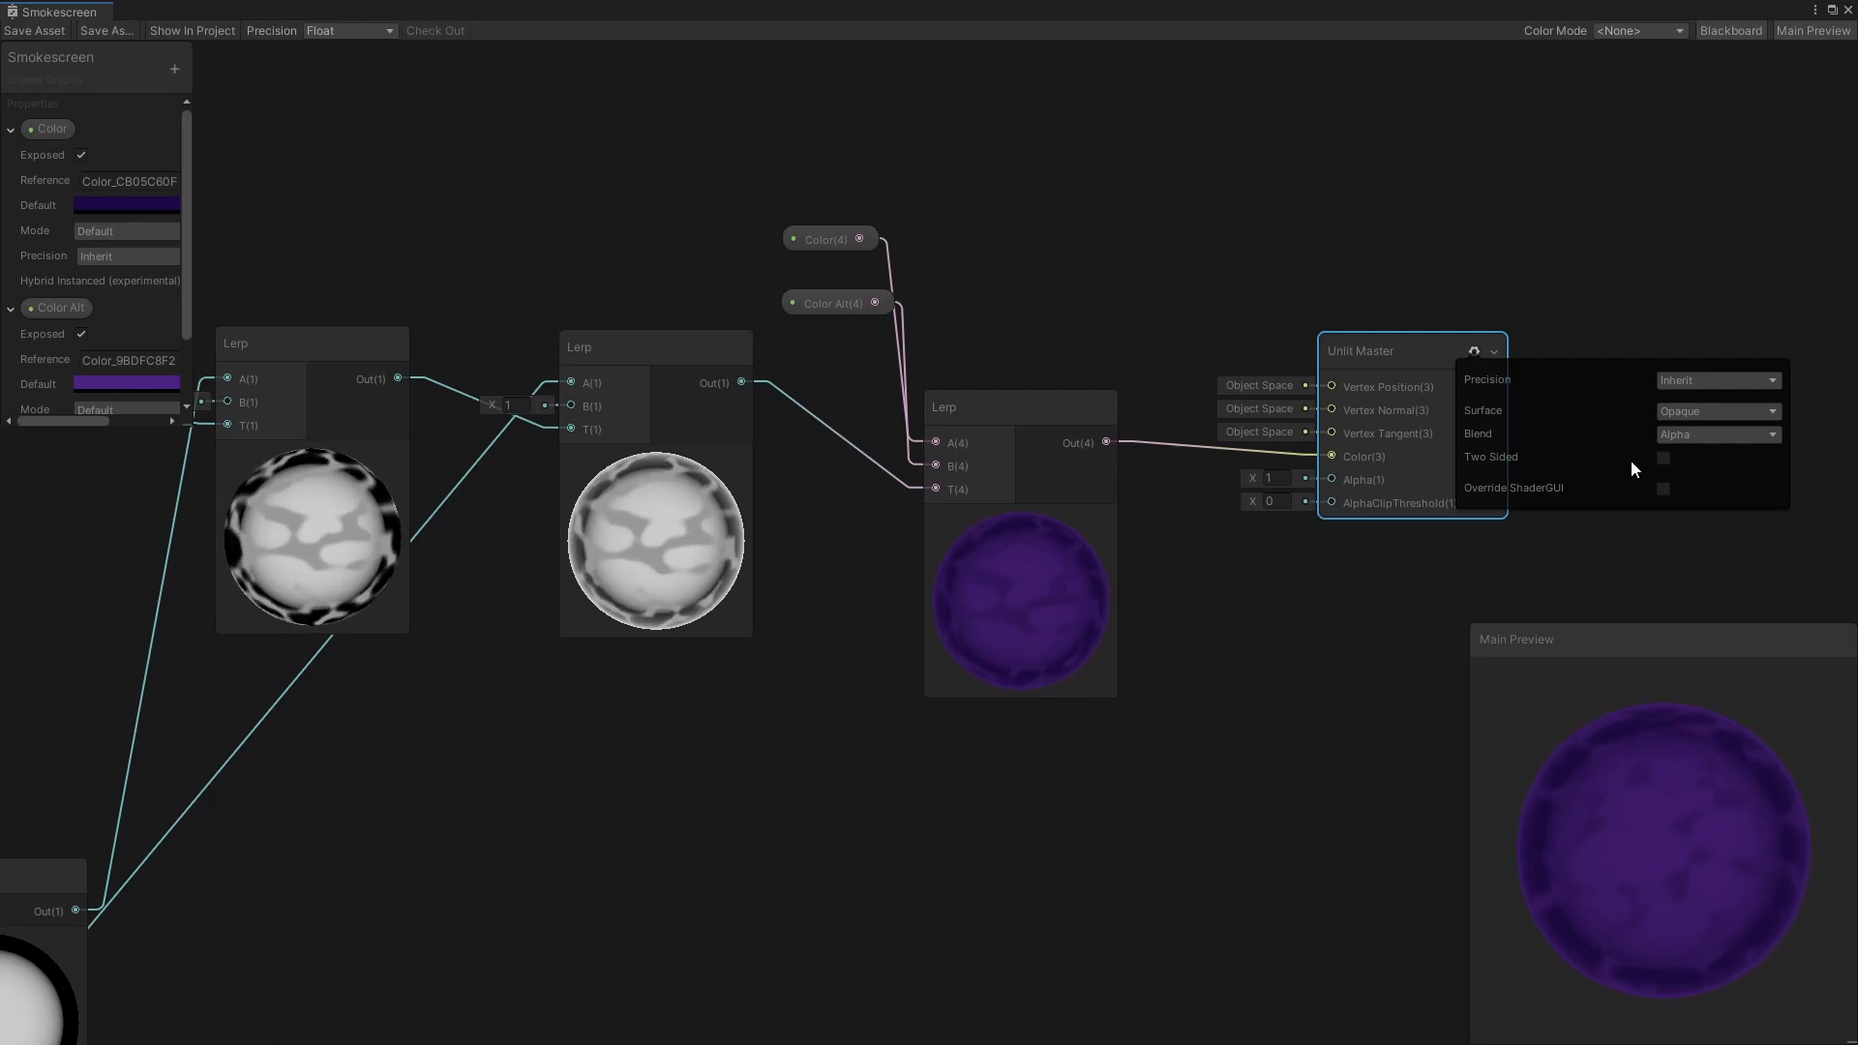
pyautogui.click(1662, 458)
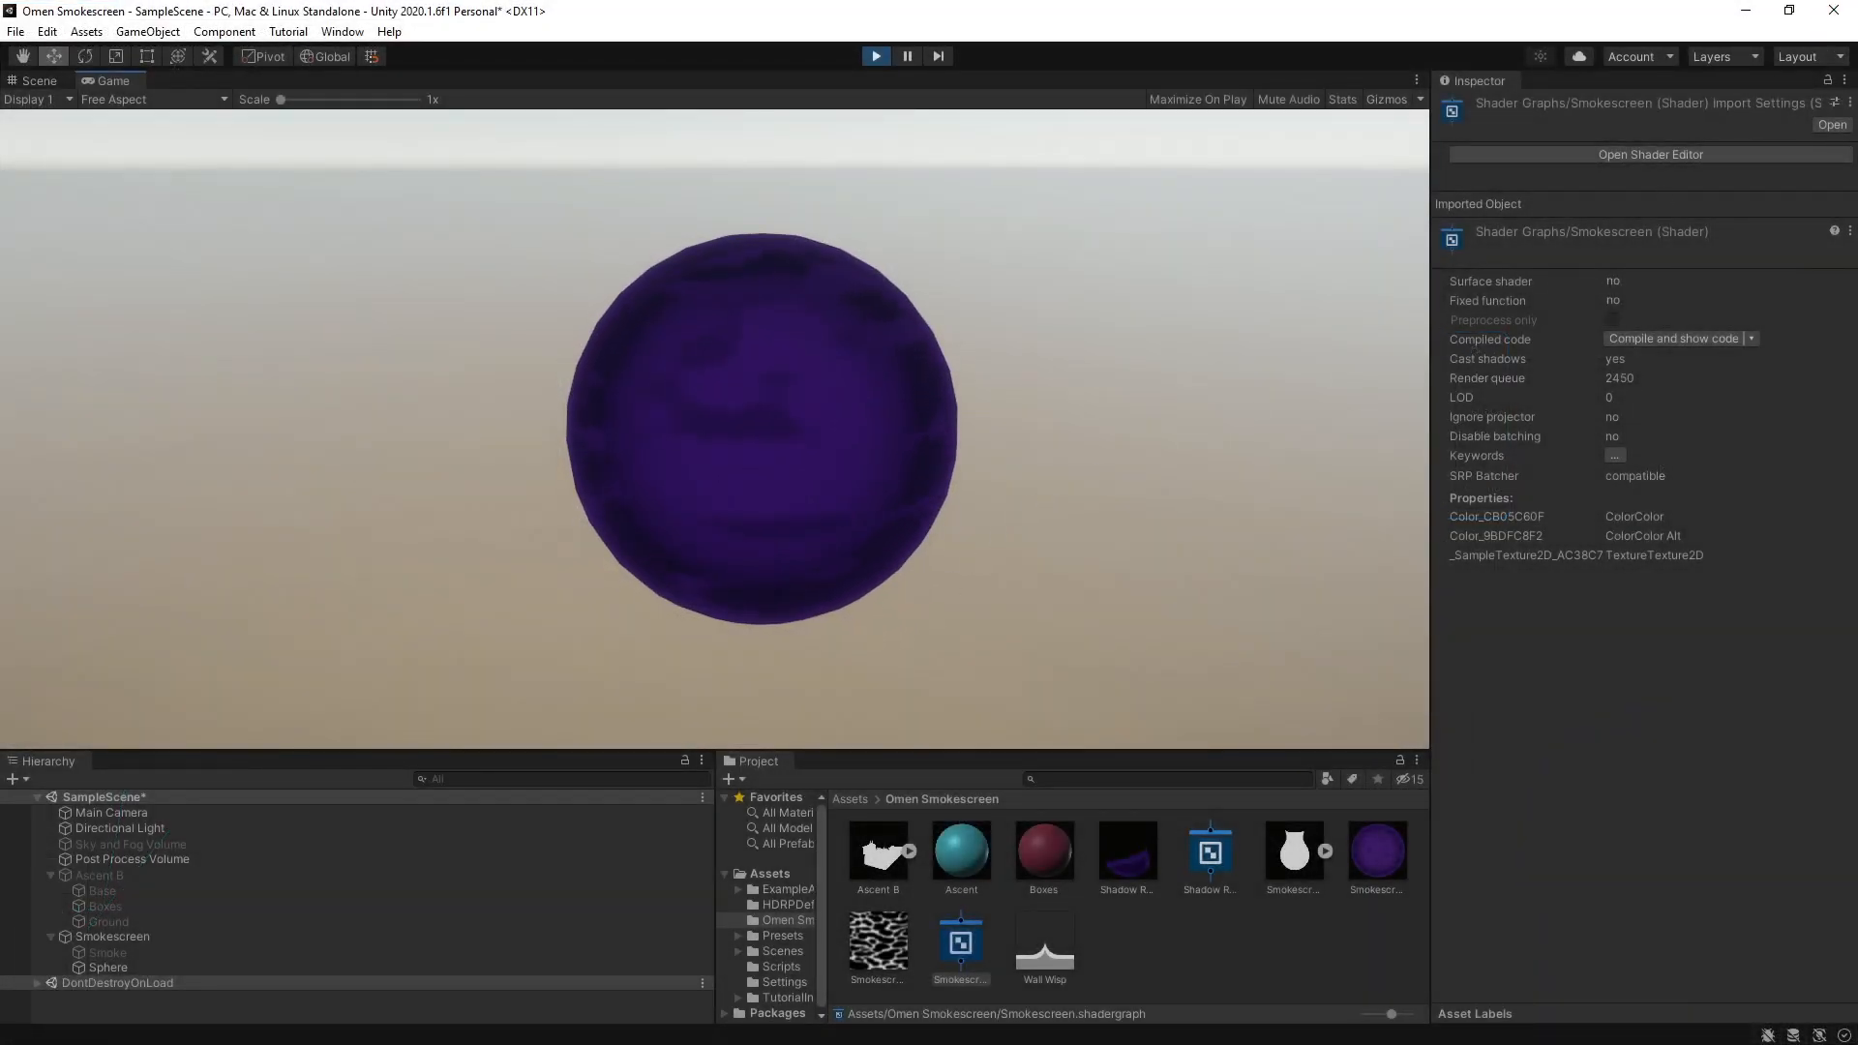
pyautogui.press('w')
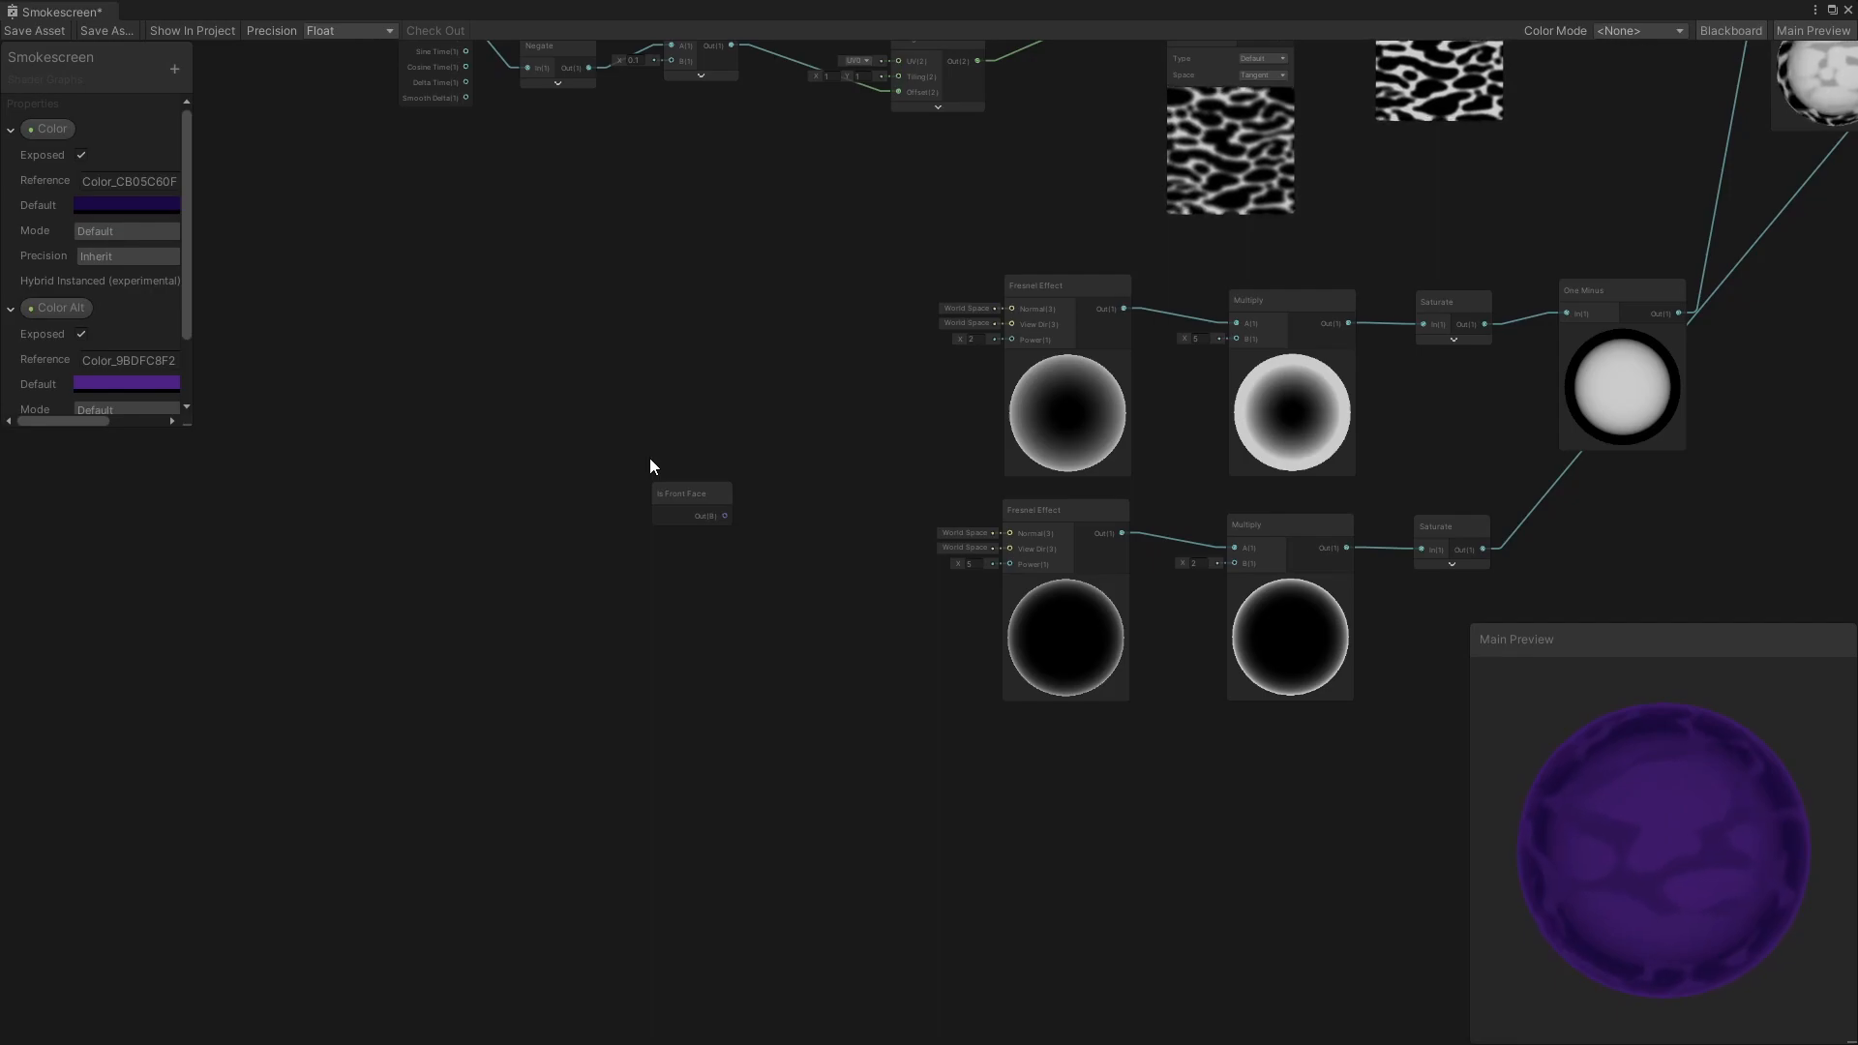
# Add an Is Front Face node driving a Branch node's Predicate, with the Branch's False value set to -1
pyautogui.scroll(5, 658, 475)
pyautogui.moveTo(705, 508); pyautogui.dragTo(836, 275)
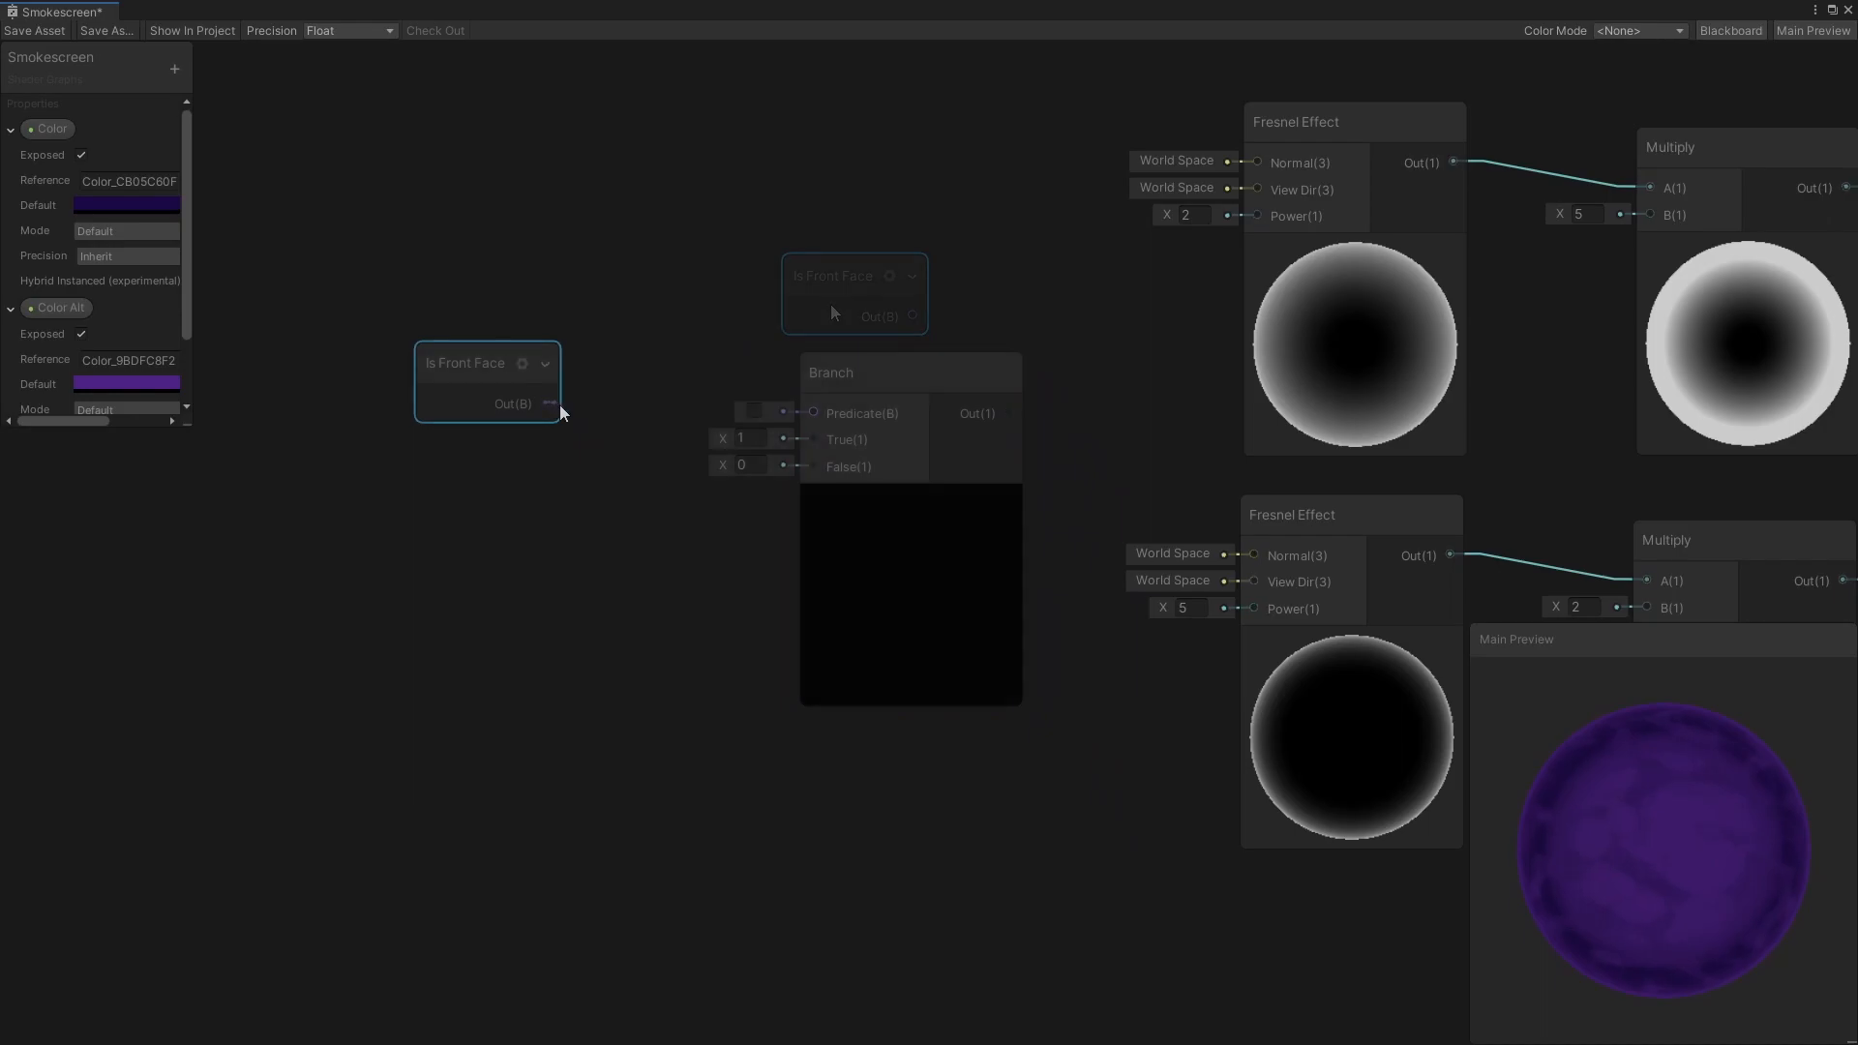
pyautogui.moveTo(548, 404); pyautogui.dragTo(811, 411)
pyautogui.click(745, 465)
pyautogui.write('-1')
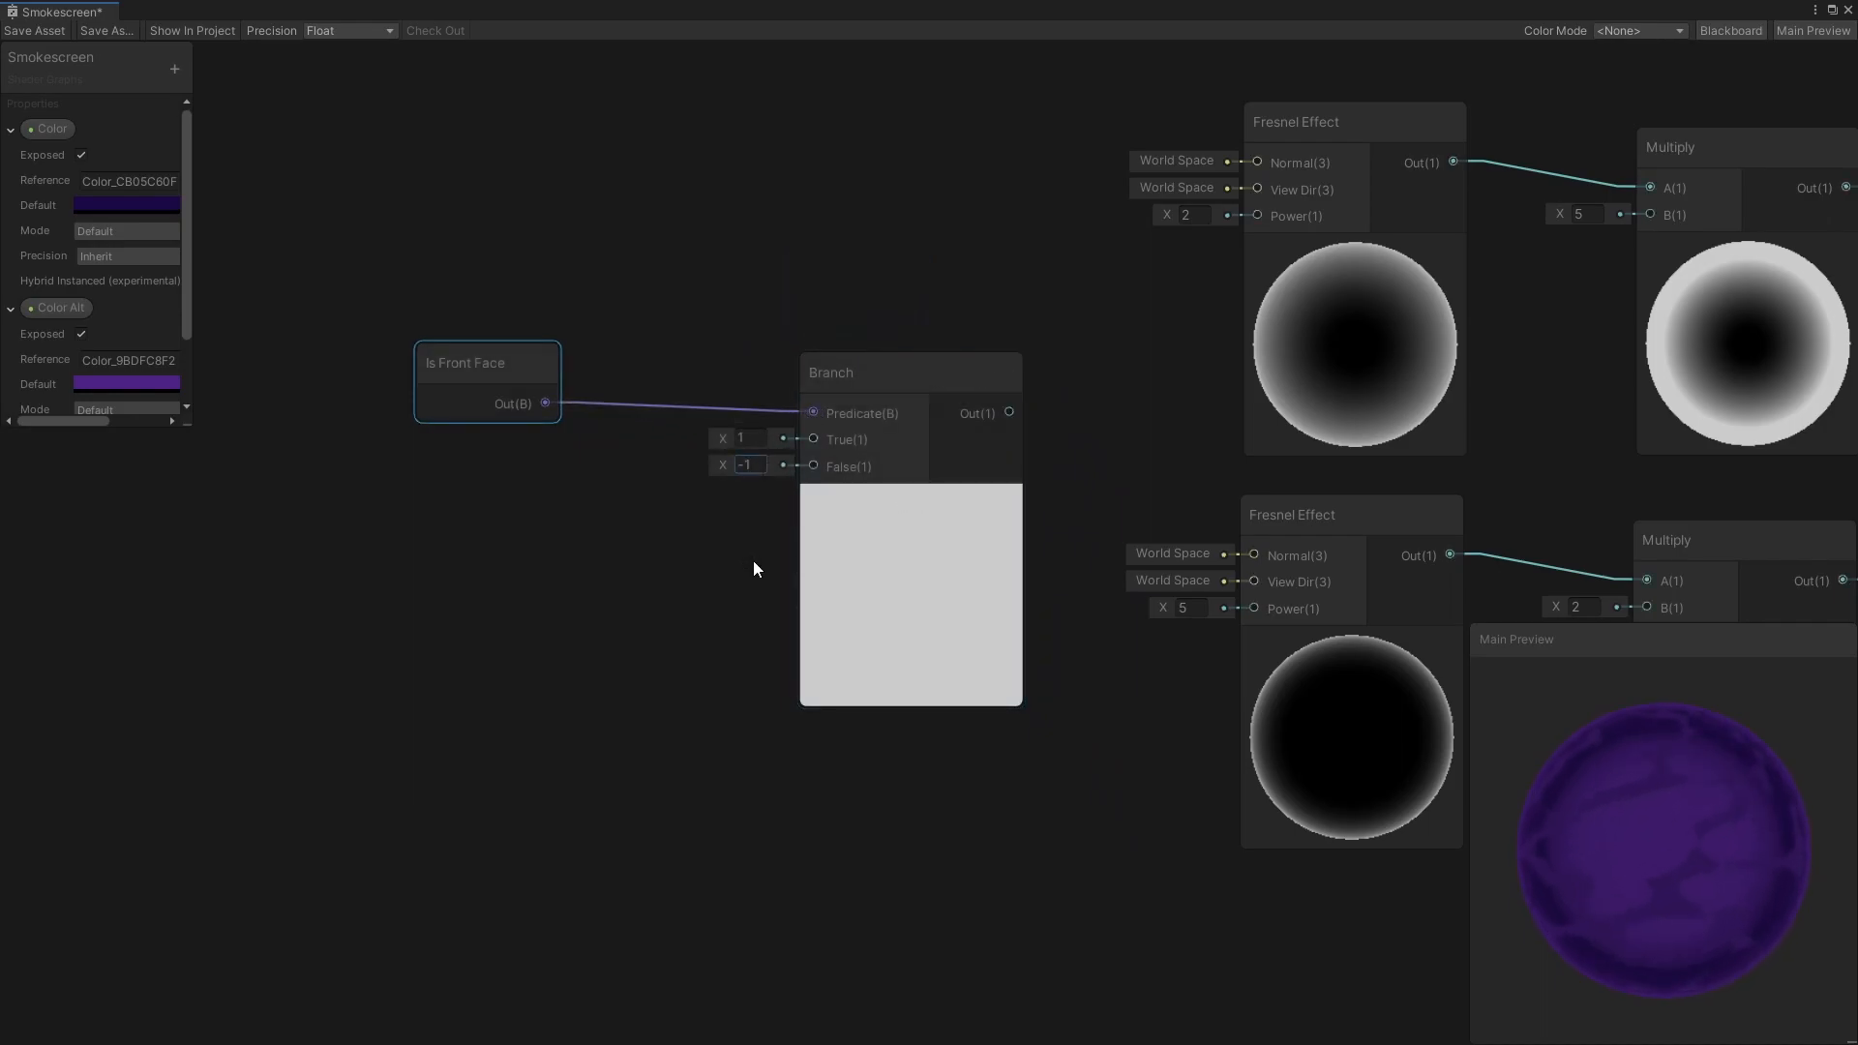
# Multiply the Branch output by a world-space Normal Vector and connect the product to the Normal input of both Fresnel Effects
pyautogui.moveTo(913, 367); pyautogui.dragTo(985, 445)
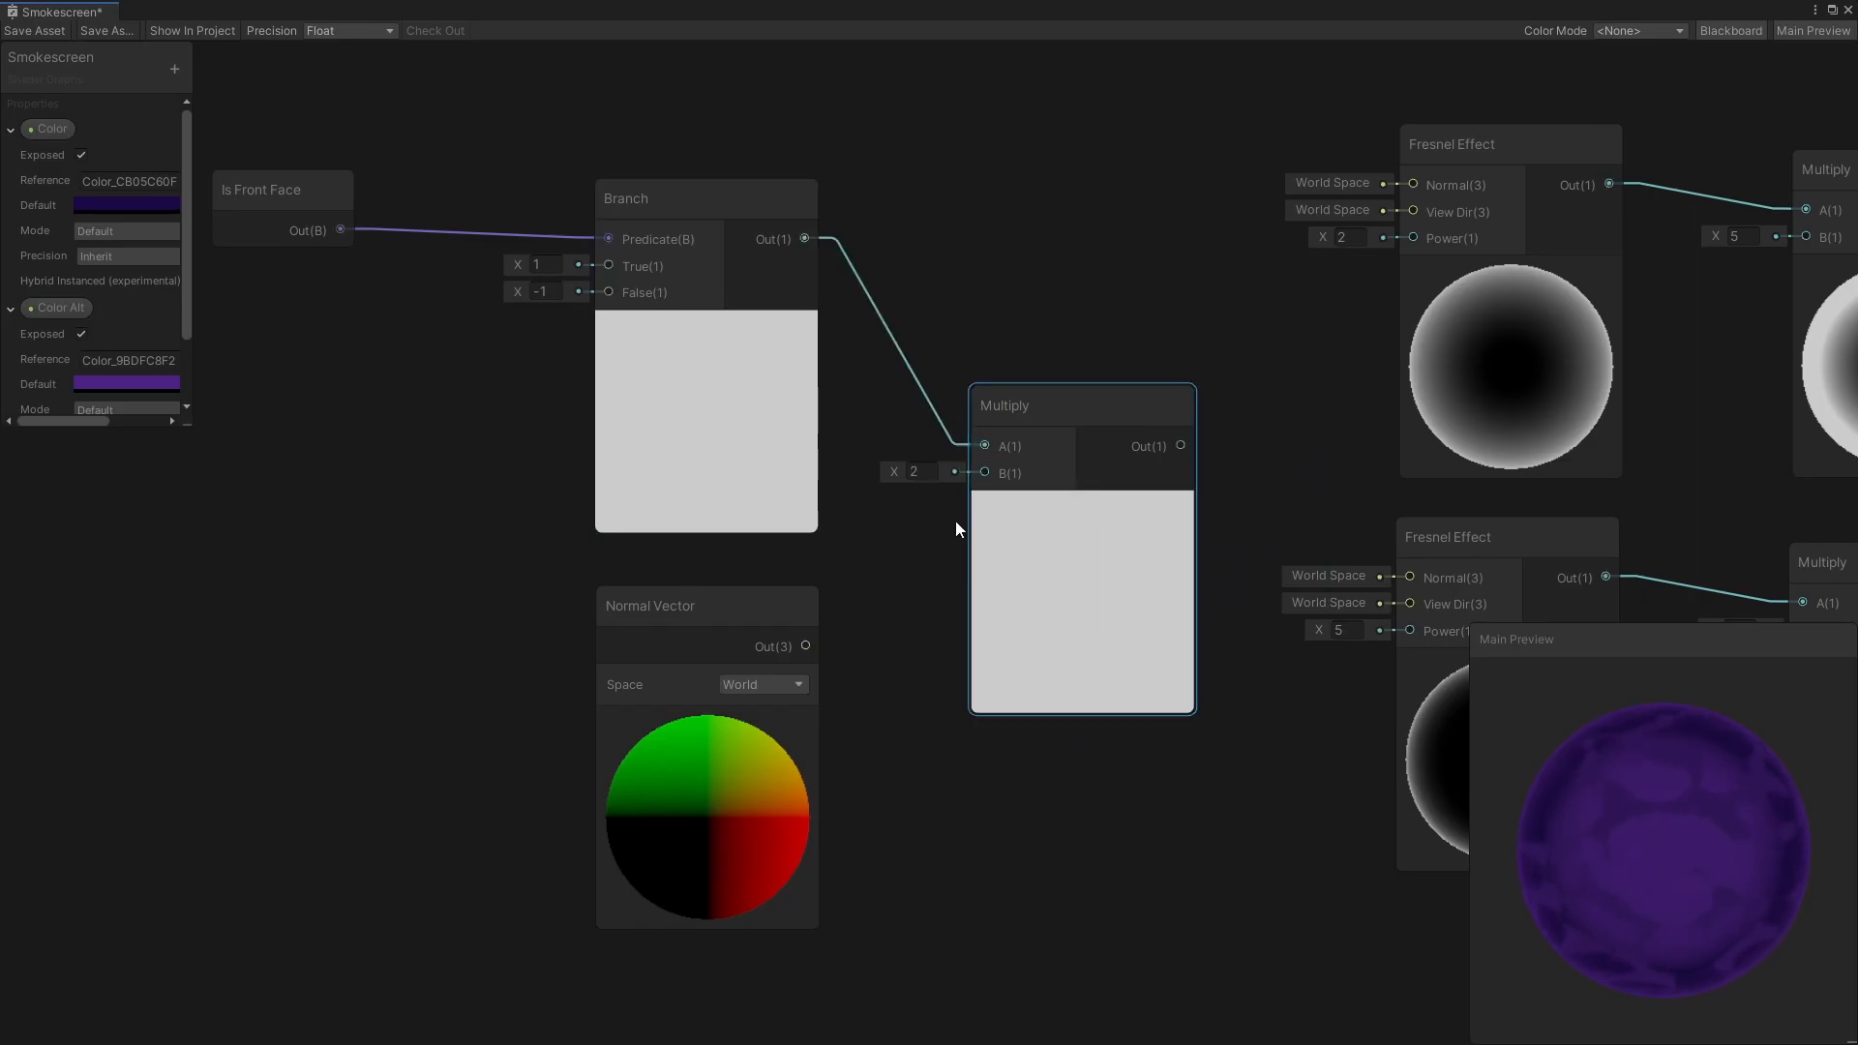
pyautogui.moveTo(806, 645); pyautogui.dragTo(991, 460)
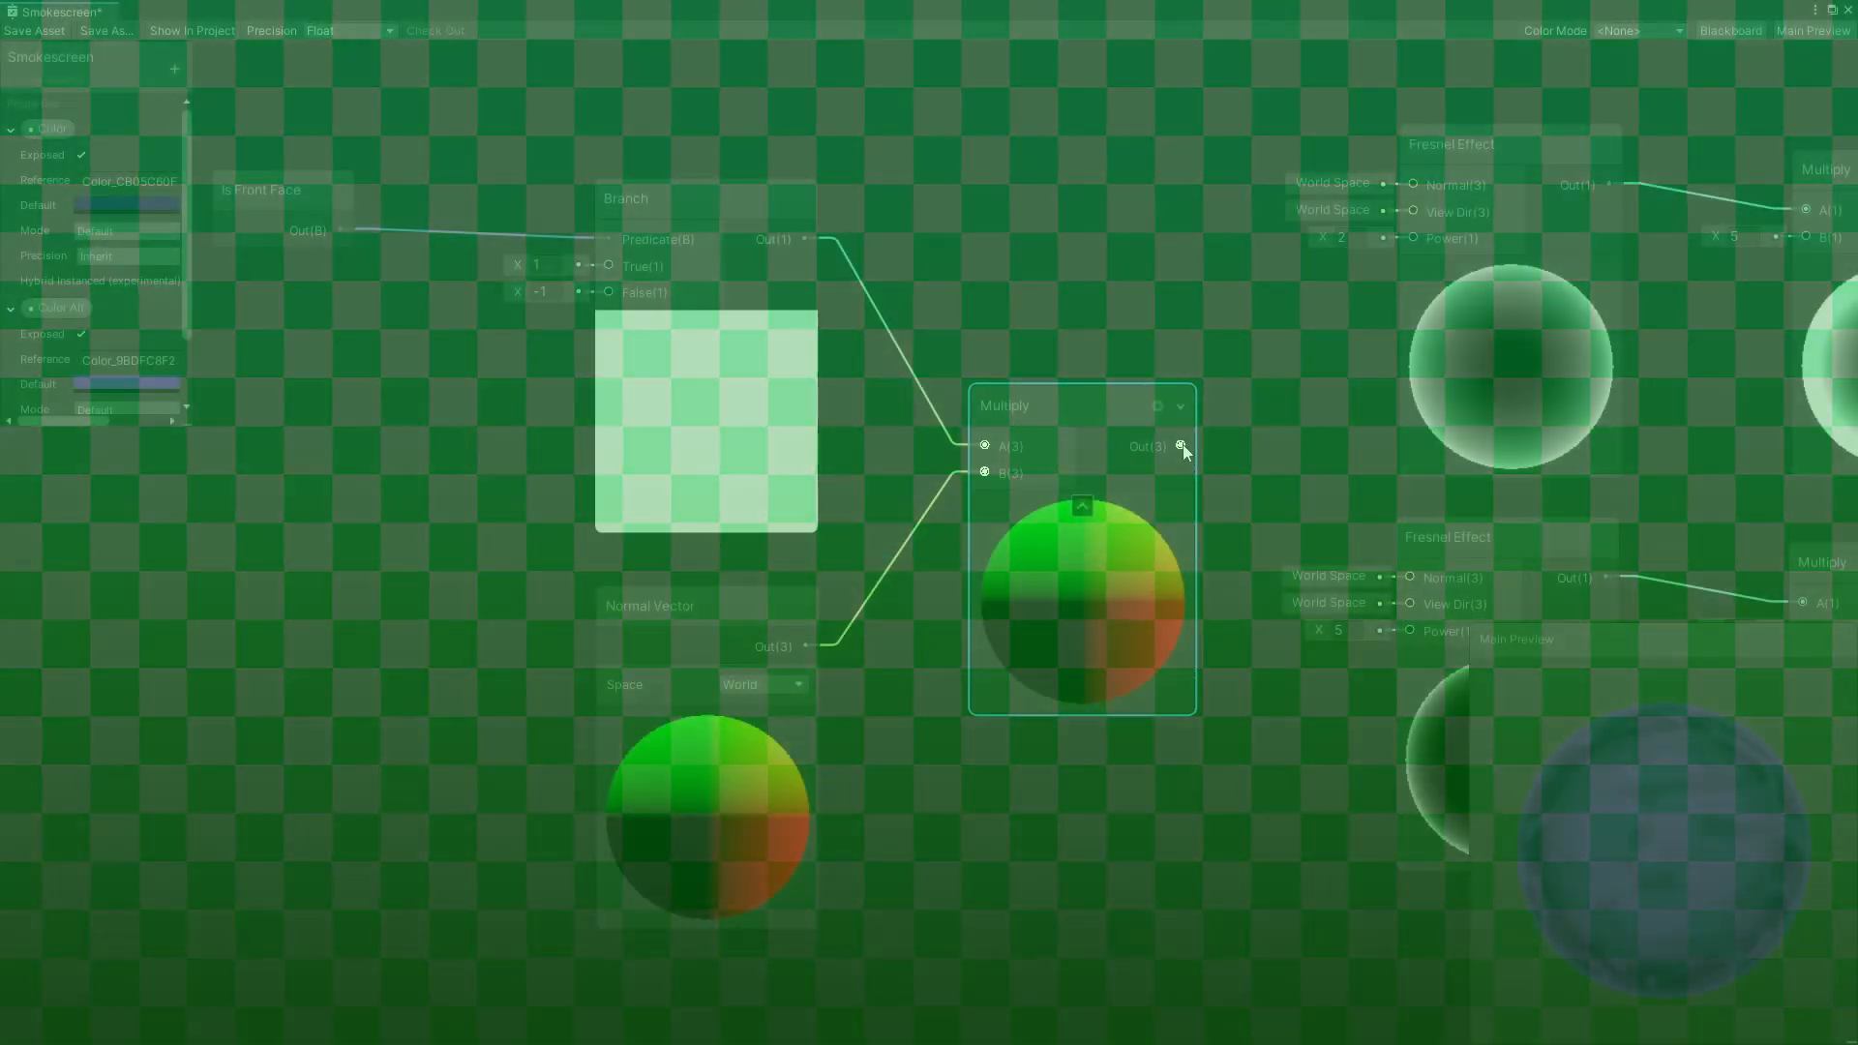
pyautogui.moveTo(1181, 446); pyautogui.dragTo(1415, 184)
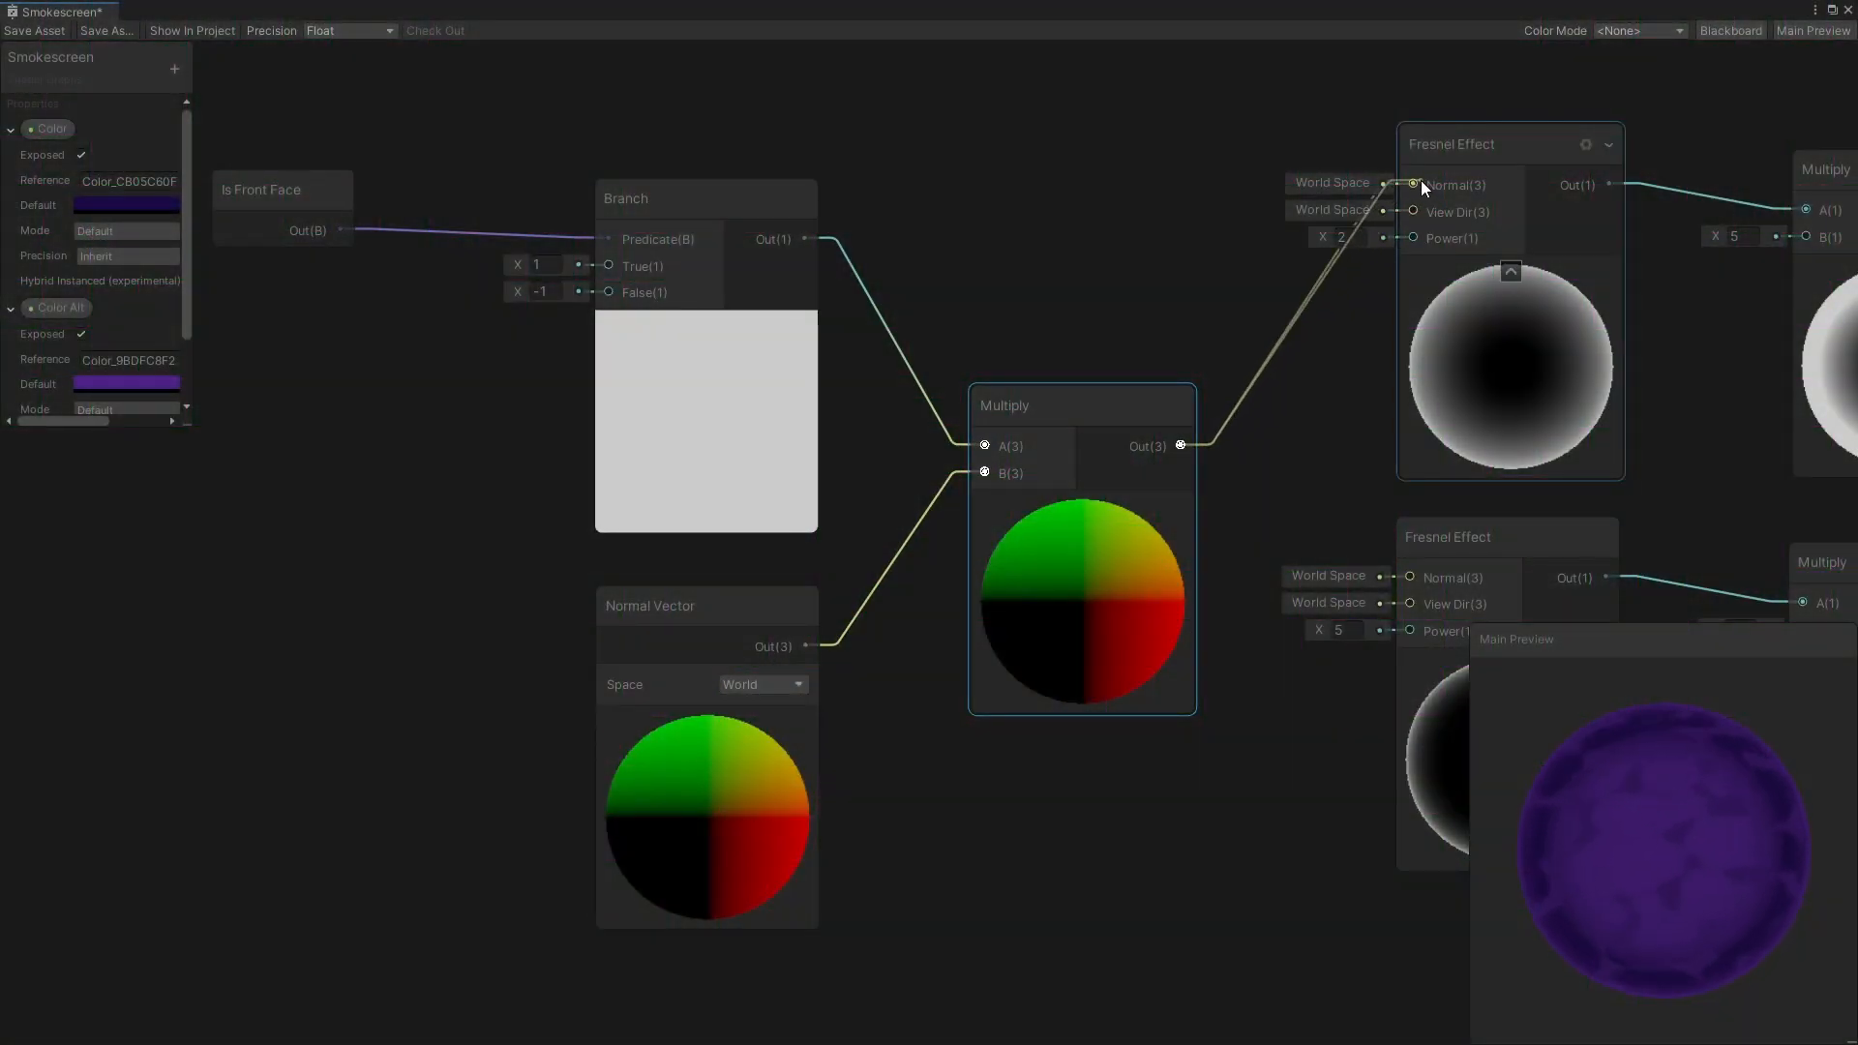
pyautogui.moveTo(1181, 446); pyautogui.dragTo(1411, 577)
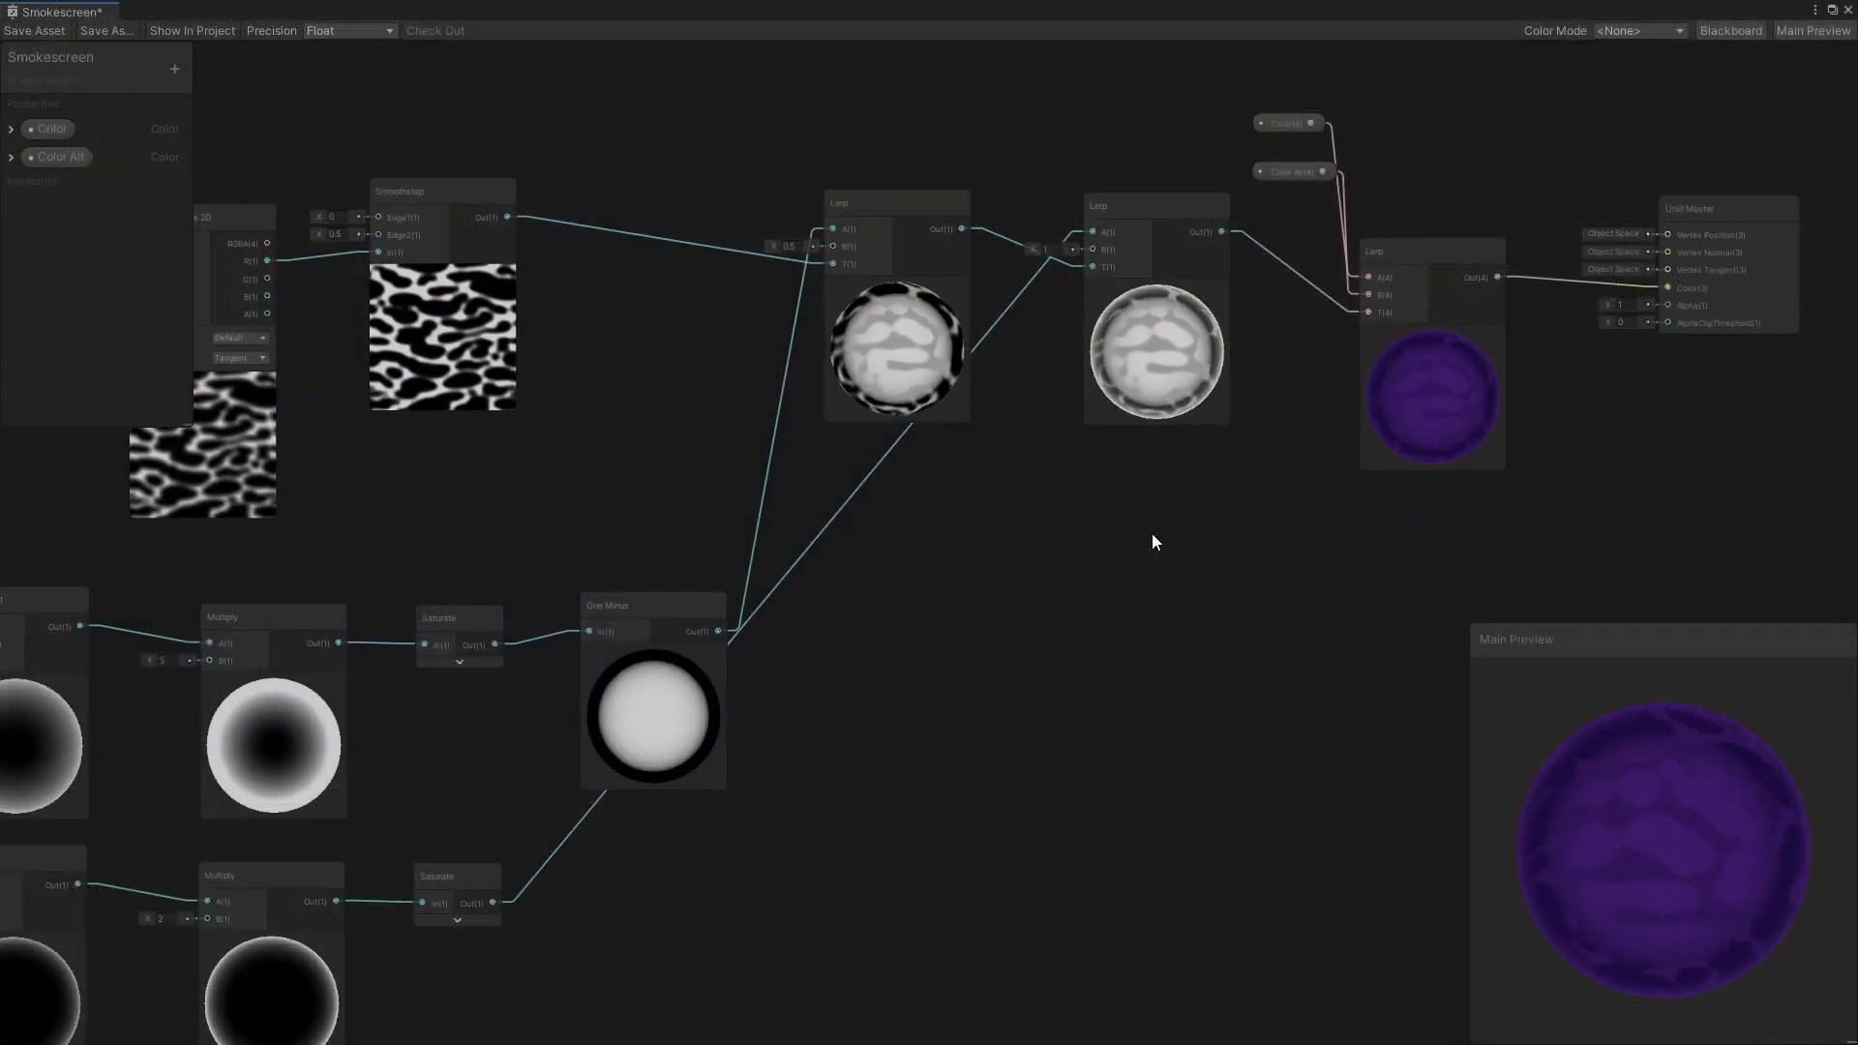
# Add a Smoothstep node below the Lerps and feed its In from the sampled texture's R output
pyautogui.press('space')
pyautogui.write('smooth')
pyautogui.press('Return')
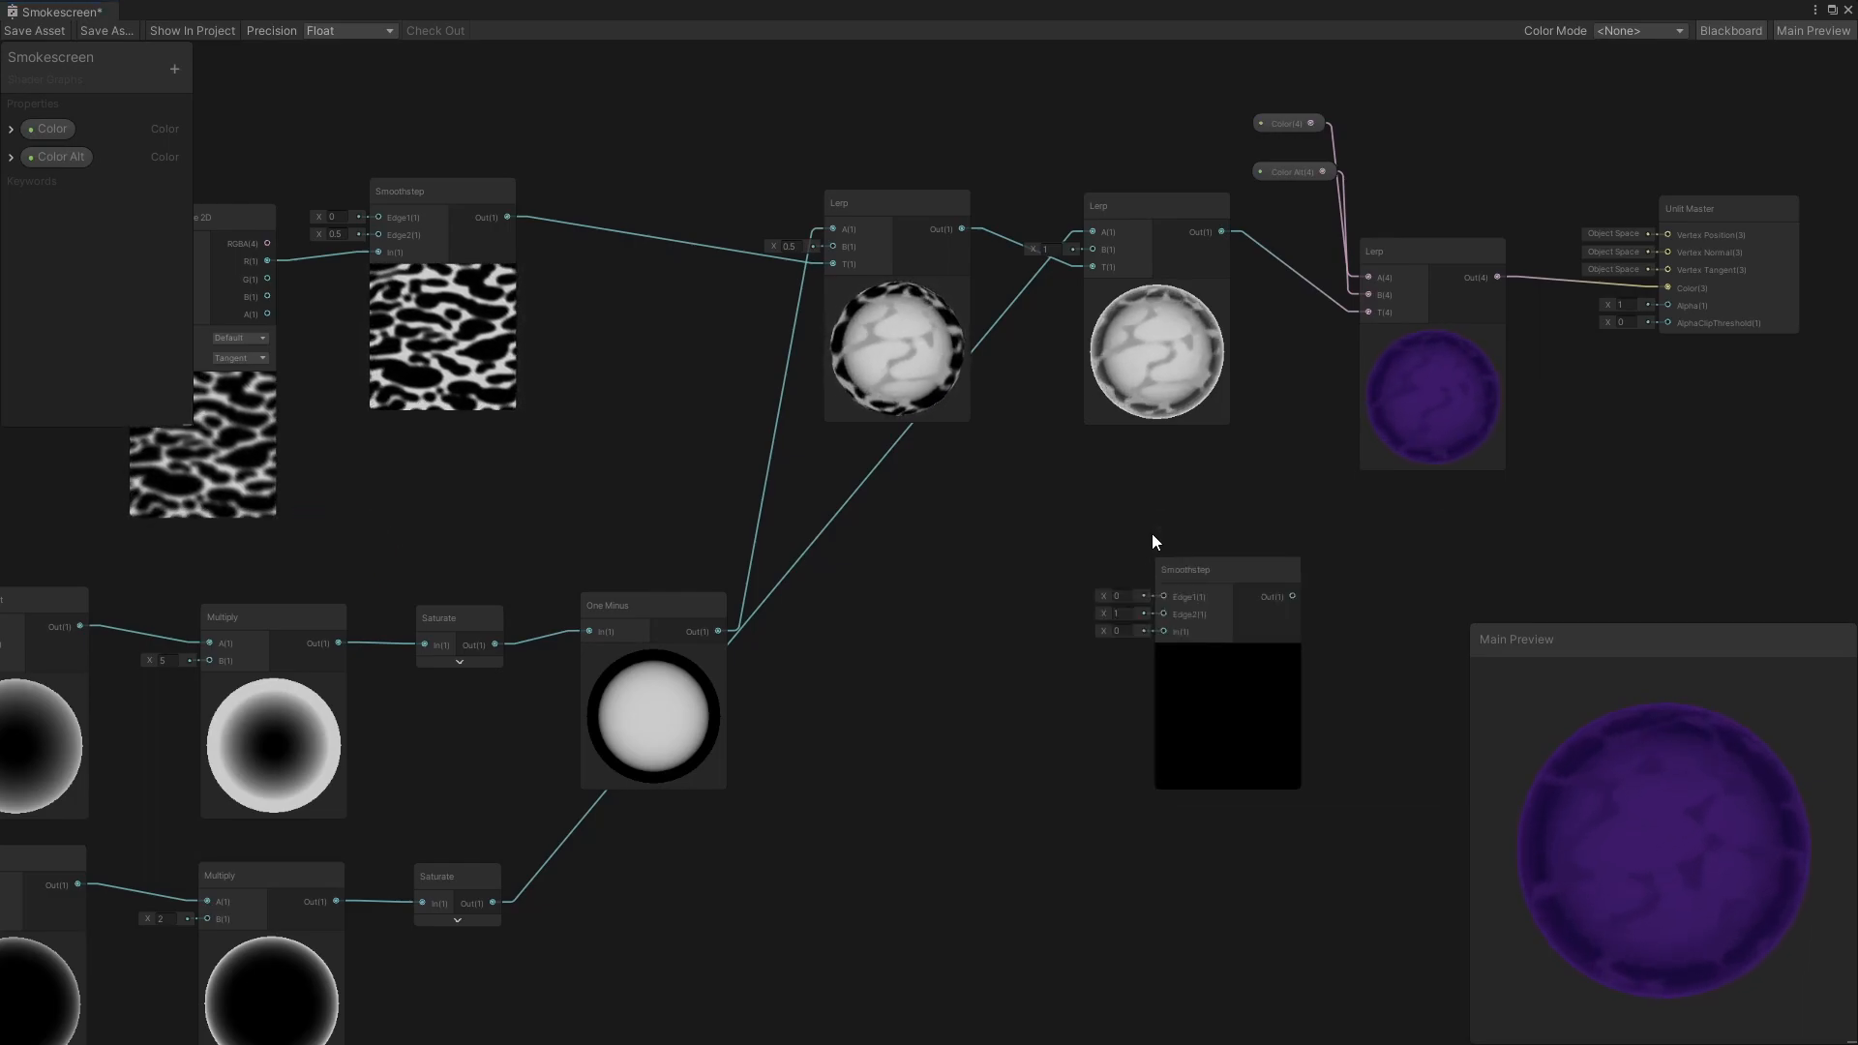
pyautogui.moveTo(267, 261); pyautogui.dragTo(1107, 627)
pyautogui.moveTo(1196, 578); pyautogui.dragTo(1055, 616)
# Create a Vector1 property named Dissolve in Slider mode with a Min of -1
pyautogui.click(175, 69)
pyautogui.click(223, 84)
pyautogui.write('Dissolve')
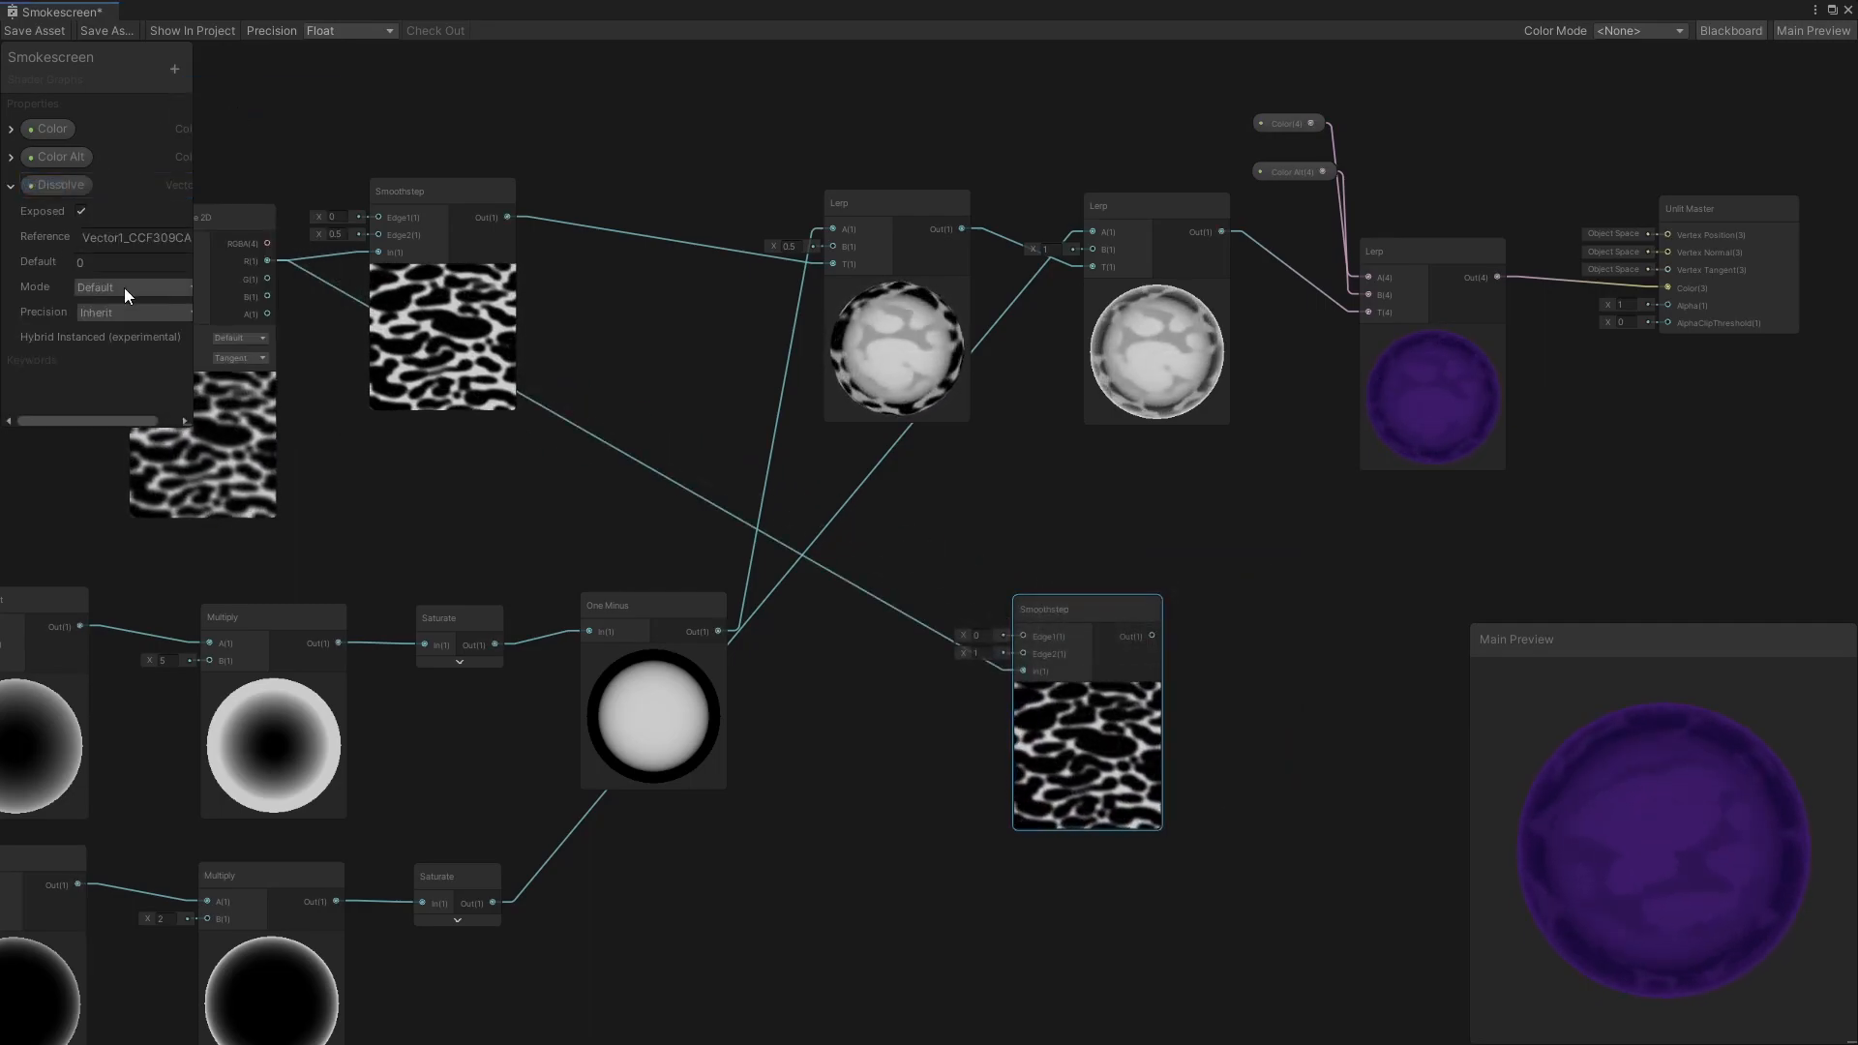
pyautogui.click(124, 288)
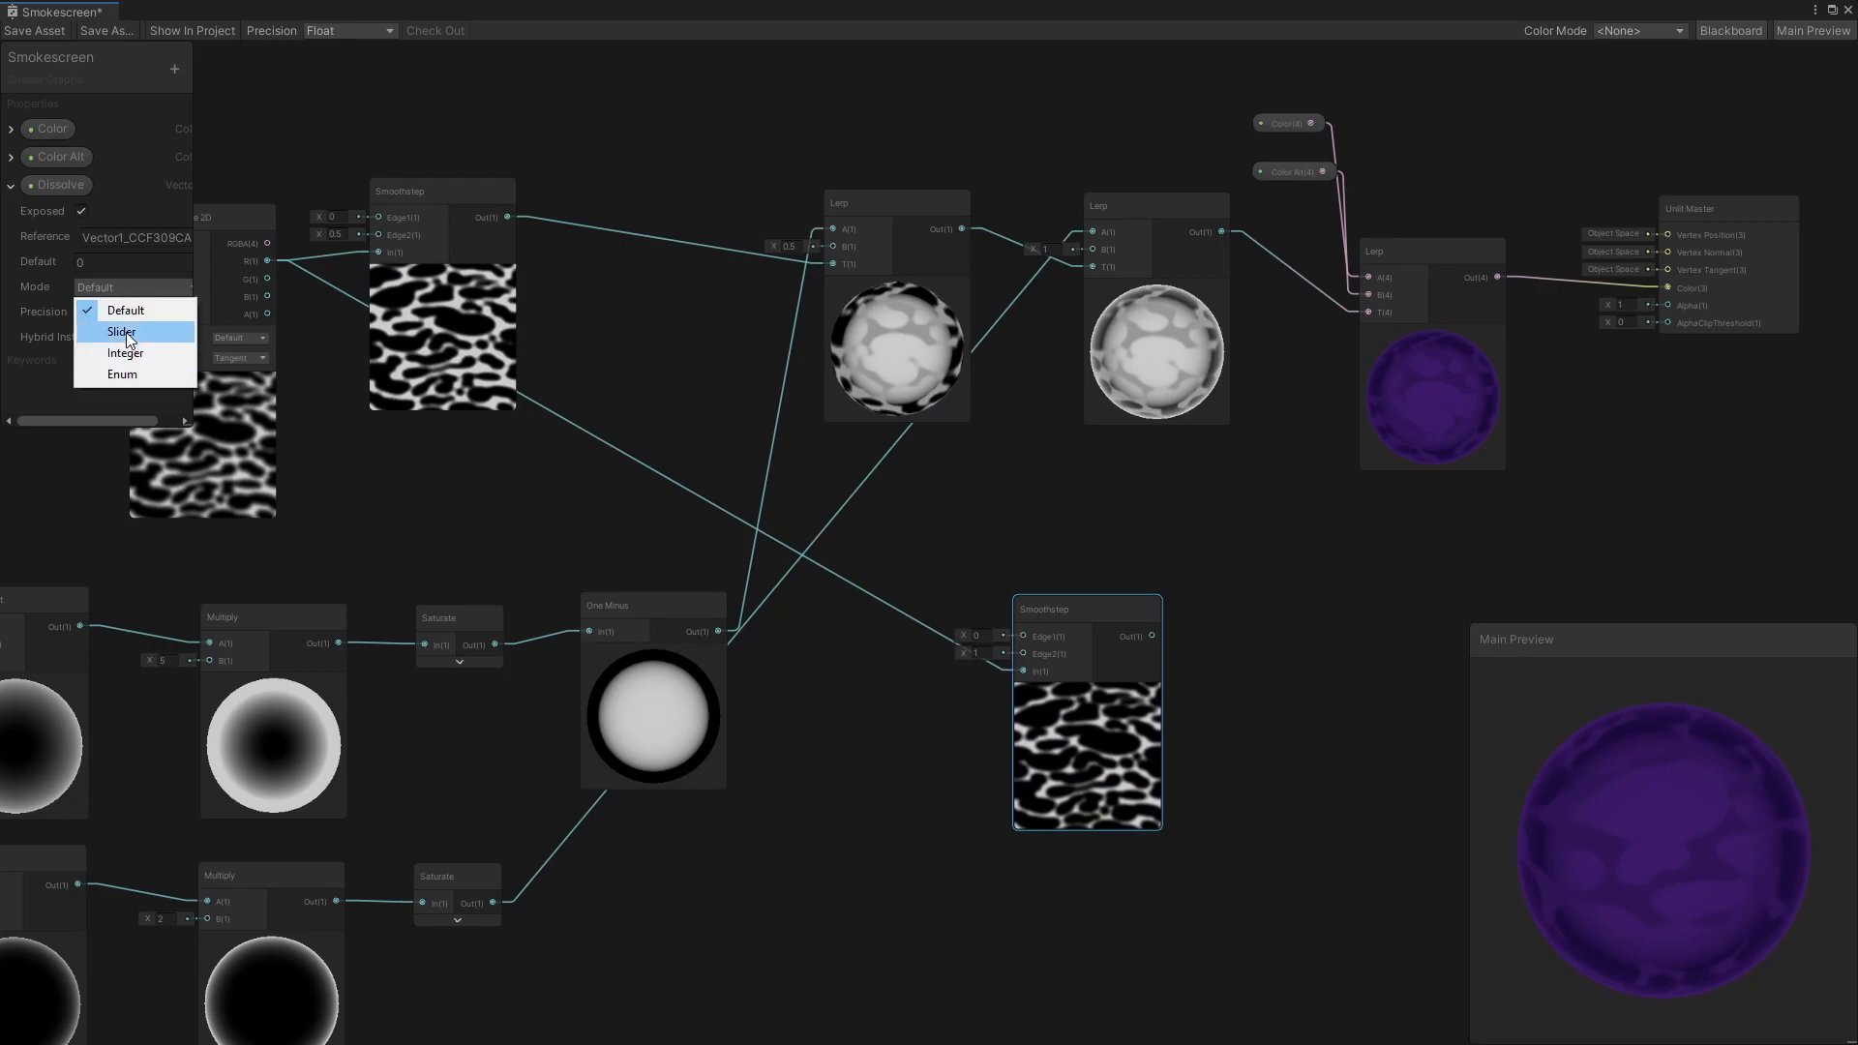
pyautogui.click(124, 333)
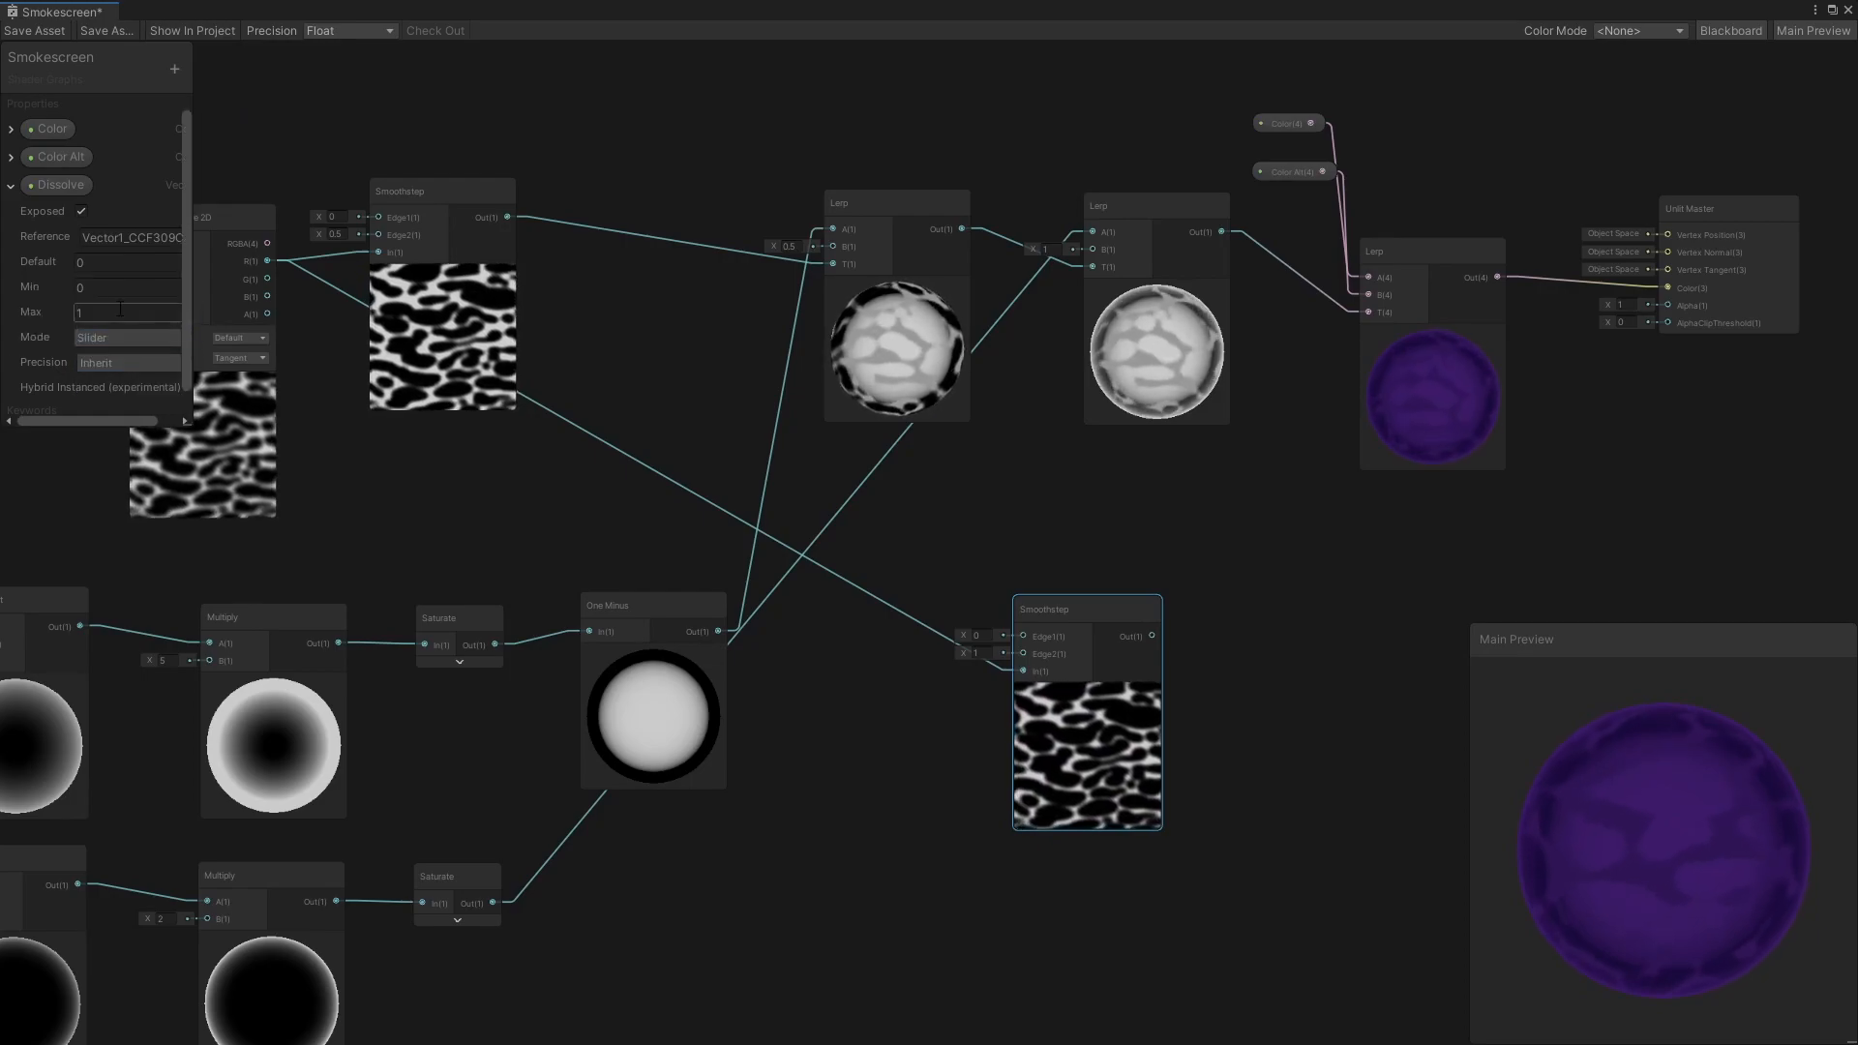
pyautogui.write('-1')
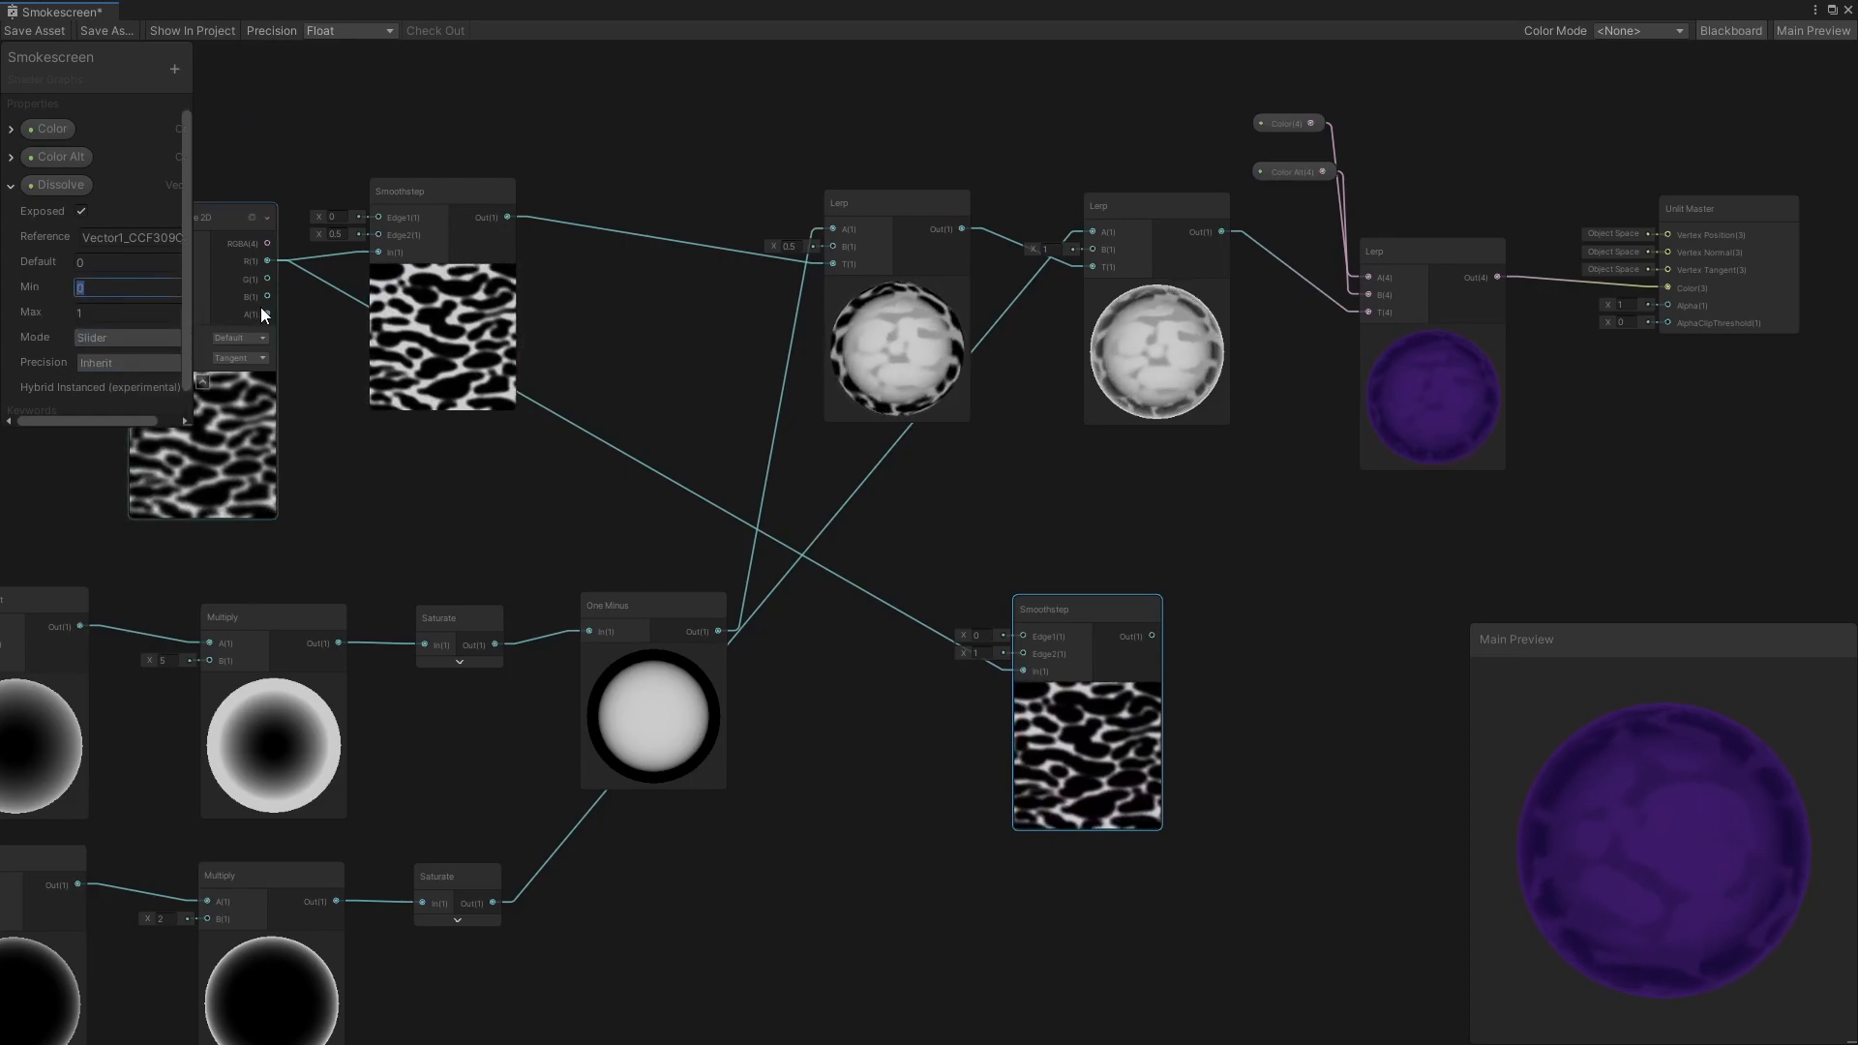
# Connect Dissolve to the new Smoothstep's Edge1 and the Smoothstep's output to the Unlit Master's Alpha
pyautogui.moveTo(60, 185); pyautogui.dragTo(1022, 641)
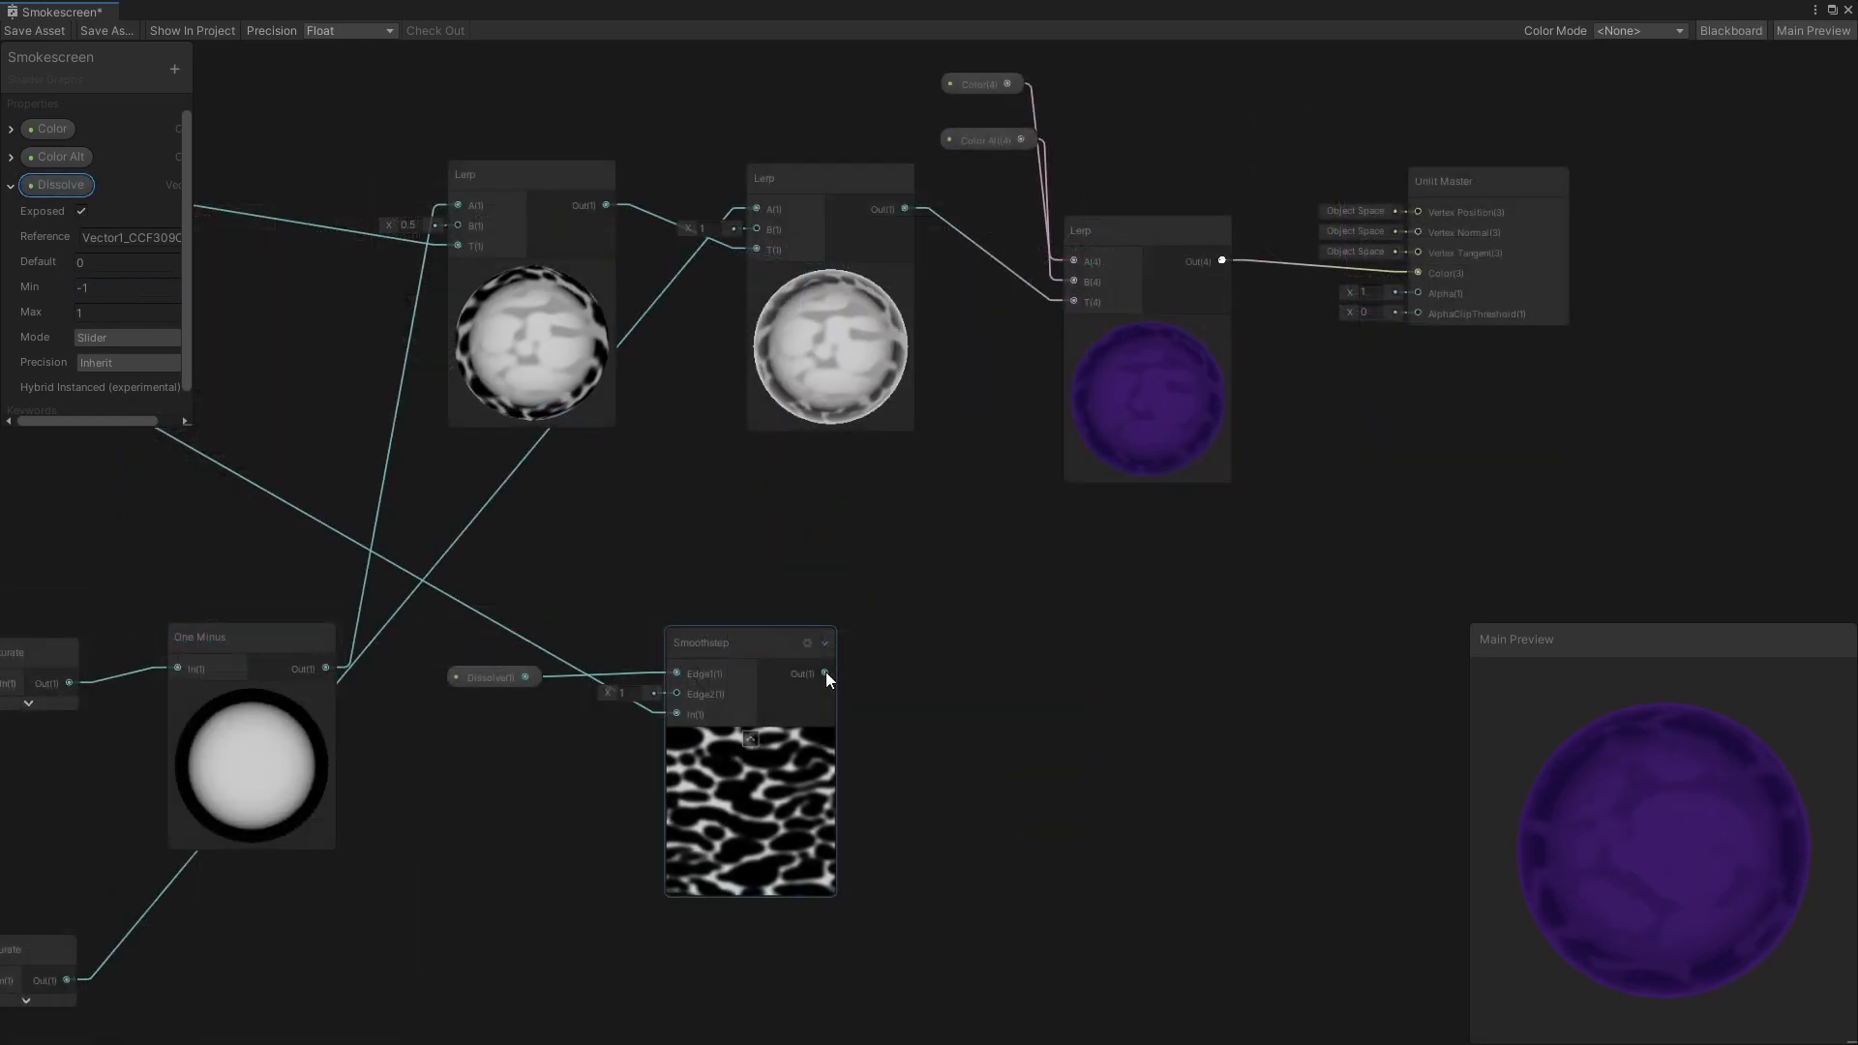
pyautogui.moveTo(824, 672); pyautogui.dragTo(1415, 294)
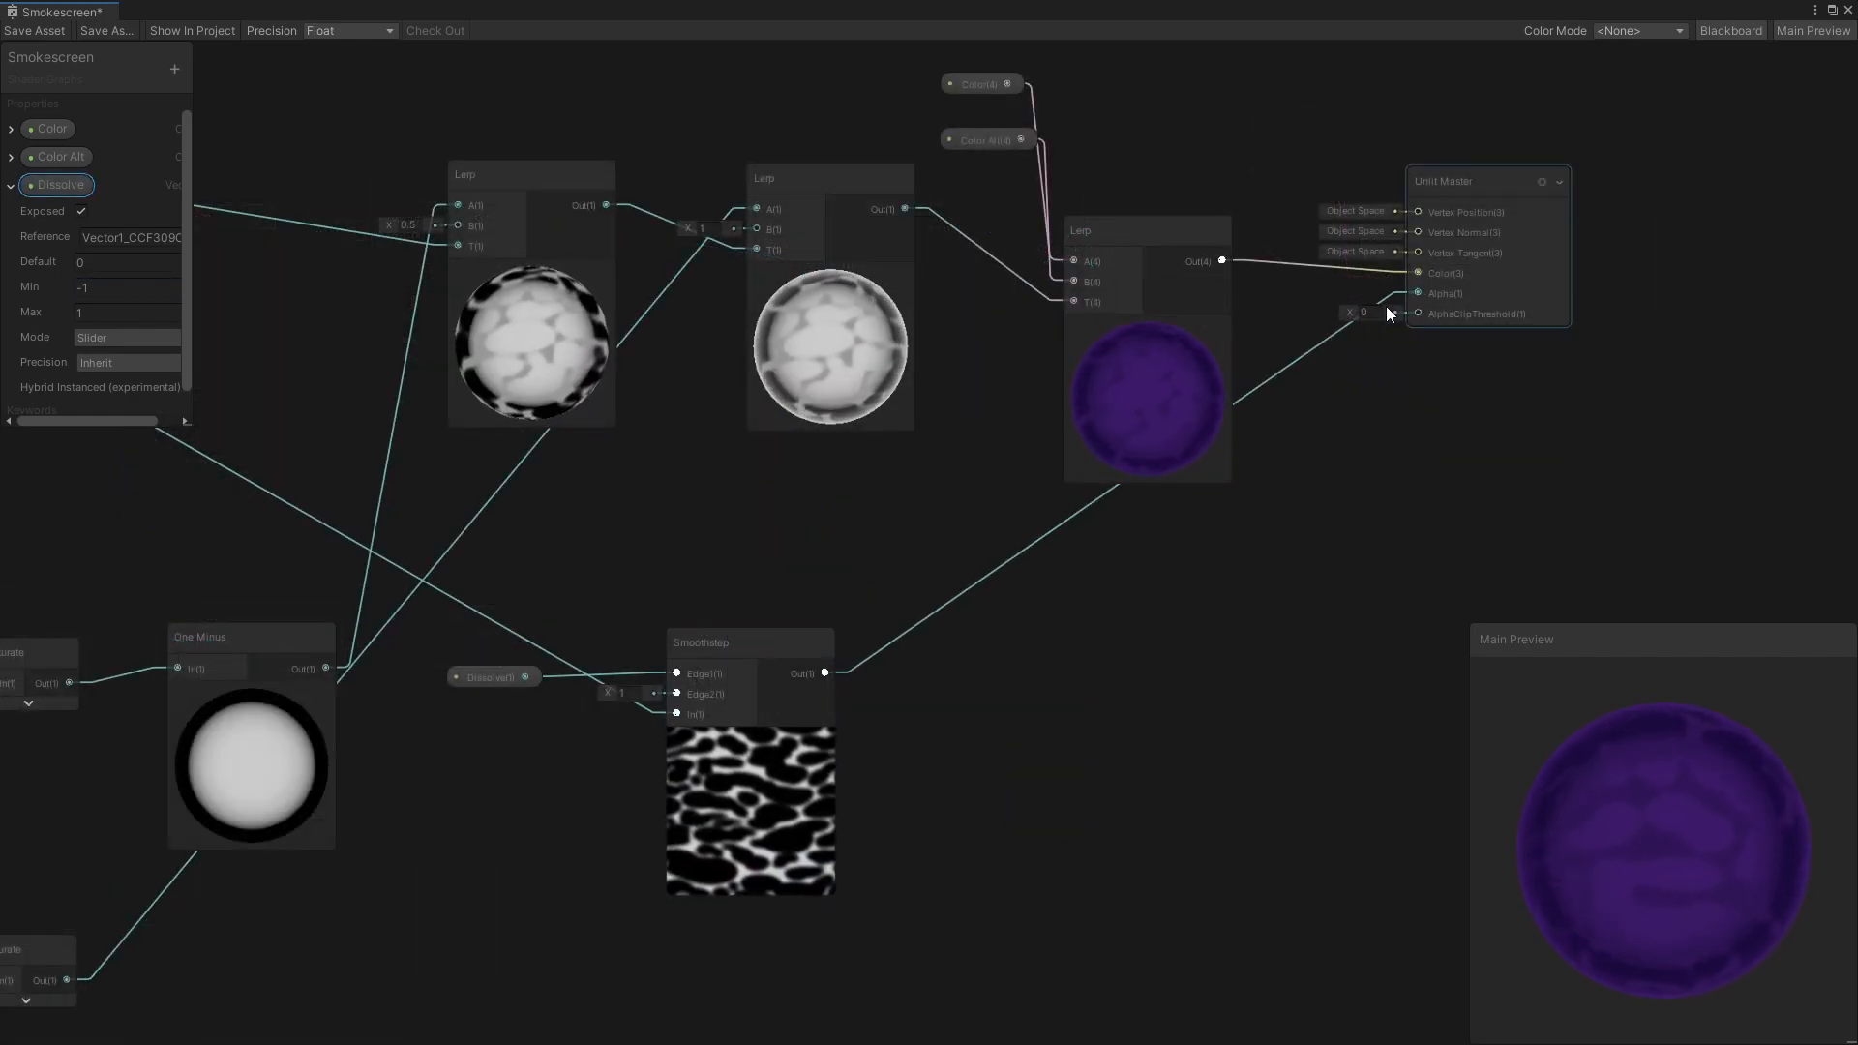
# Set the Unlit Master's AlphaClipThreshold to 0.5 and test the dissolve by lowering the Smokescreen material's Dissolve in Play mode
pyautogui.press('Return')
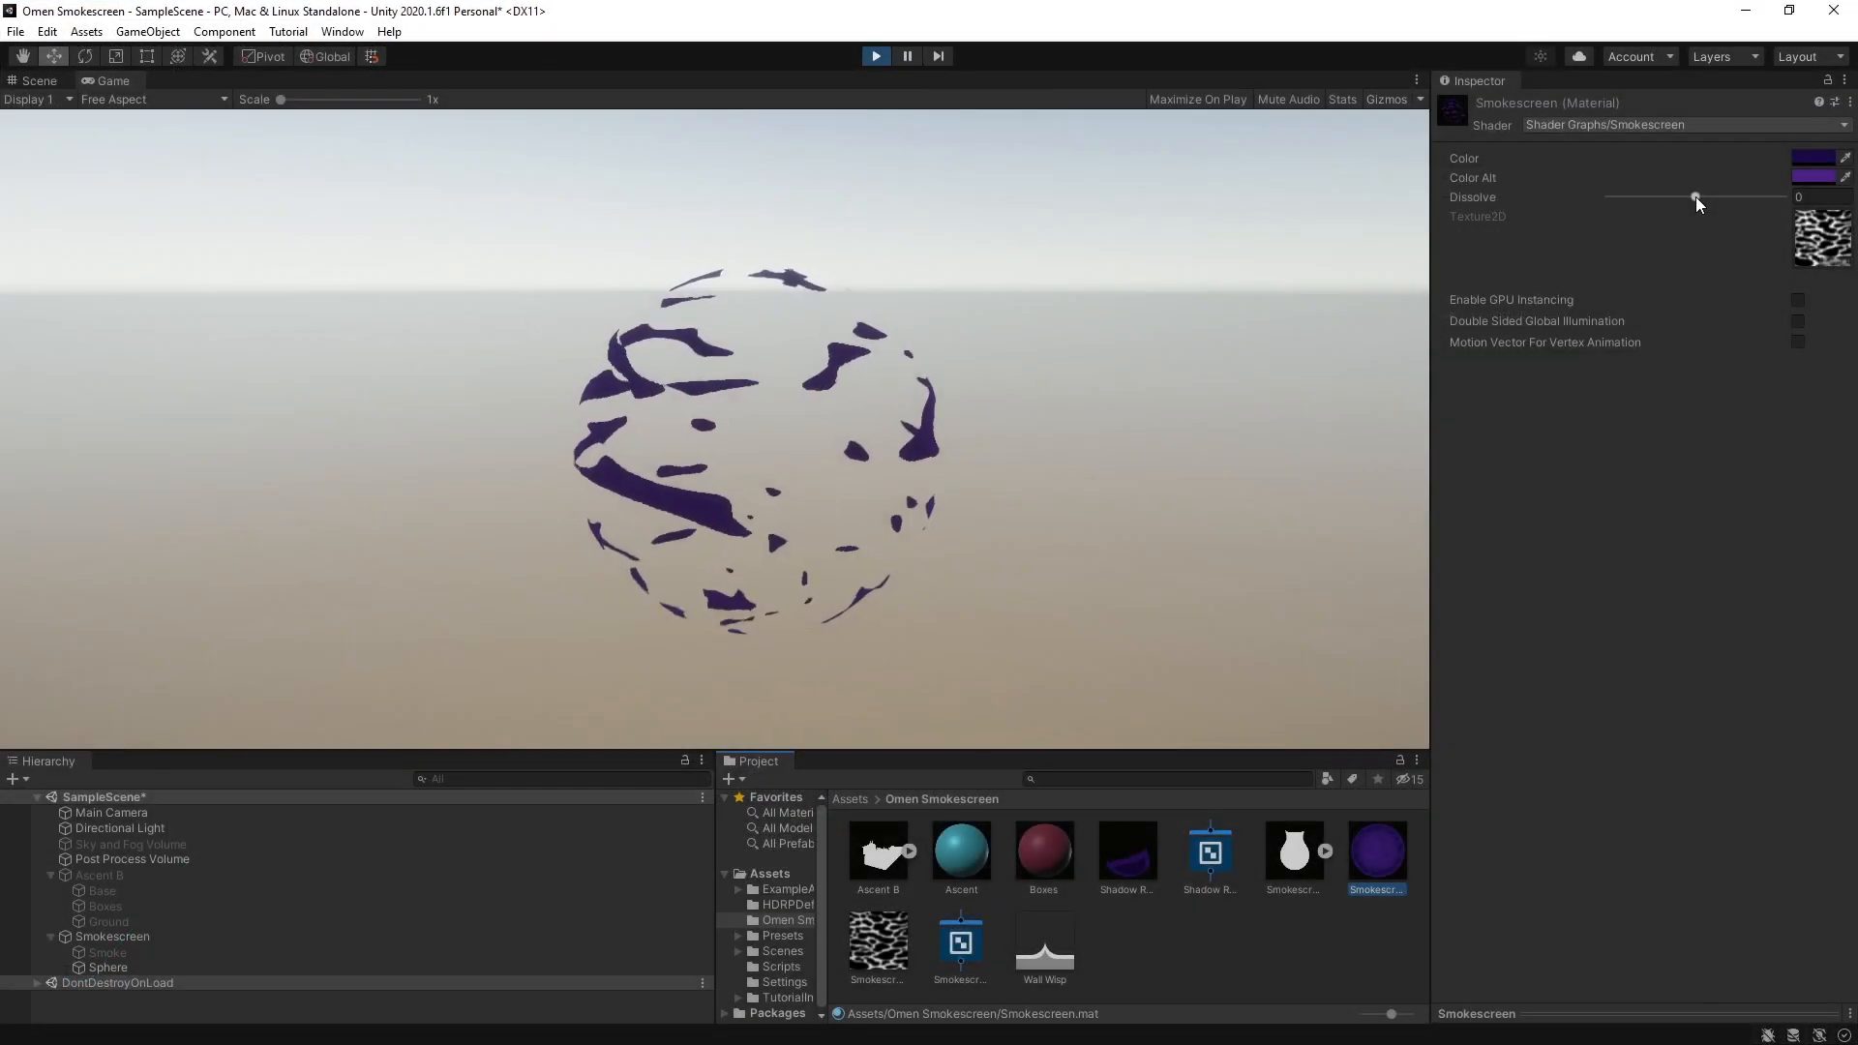
pyautogui.moveTo(1696, 195); pyautogui.dragTo(1512, 295)
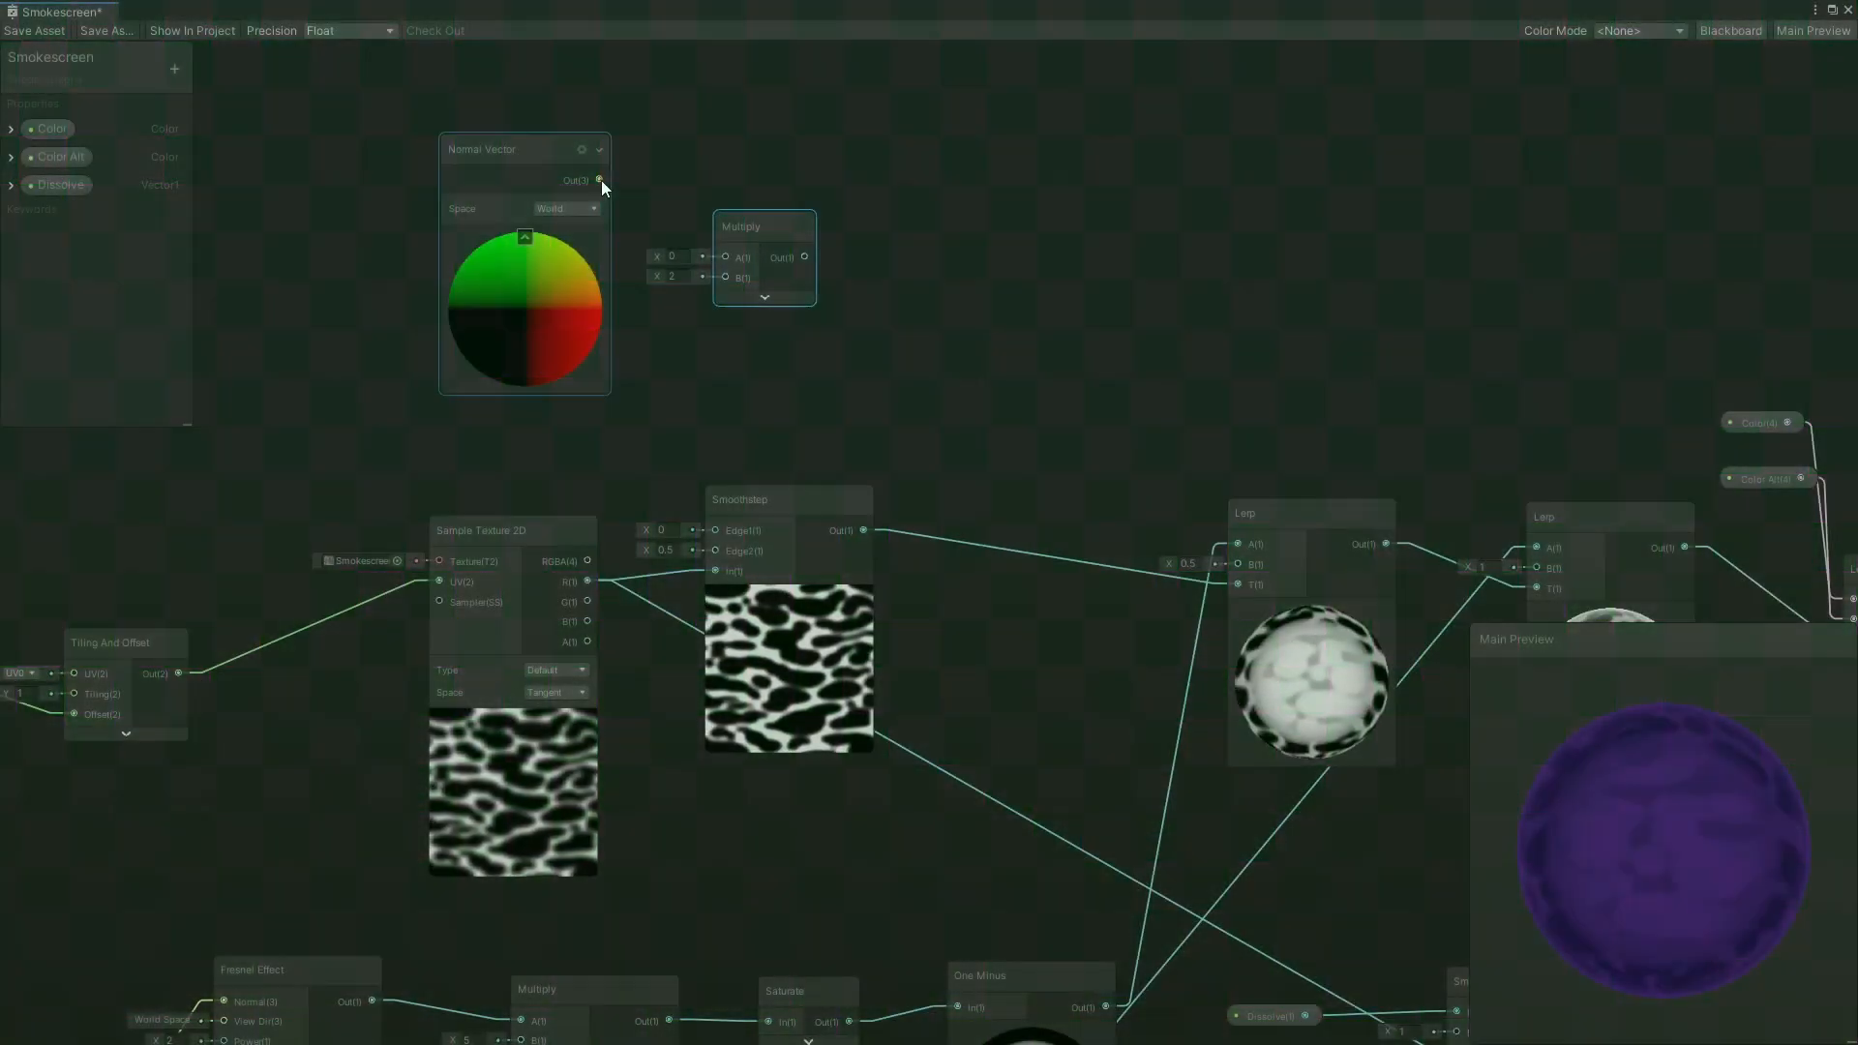
# Multiply a world-space Normal Vector by the sampled texture's R output and add the product to the object-space Position
pyautogui.moveTo(601, 180); pyautogui.dragTo(726, 258)
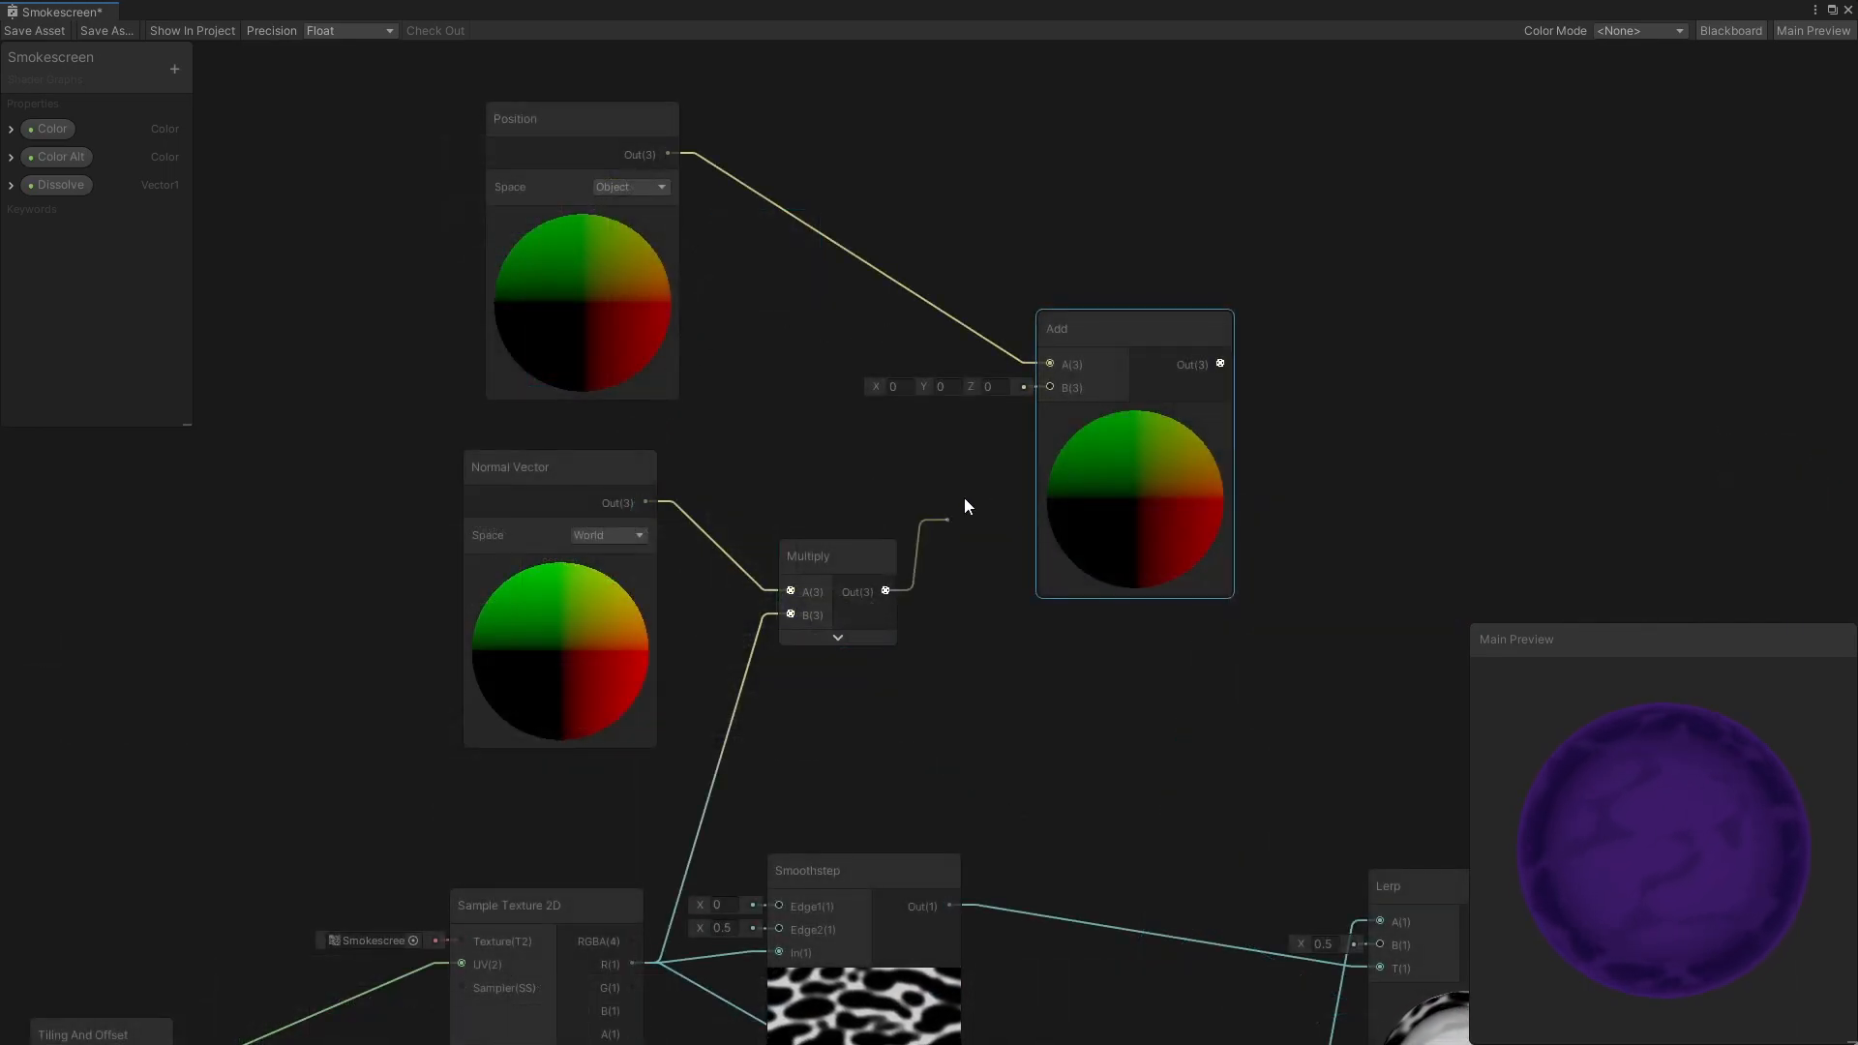
pyautogui.moveTo(1047, 390); pyautogui.dragTo(1050, 388)
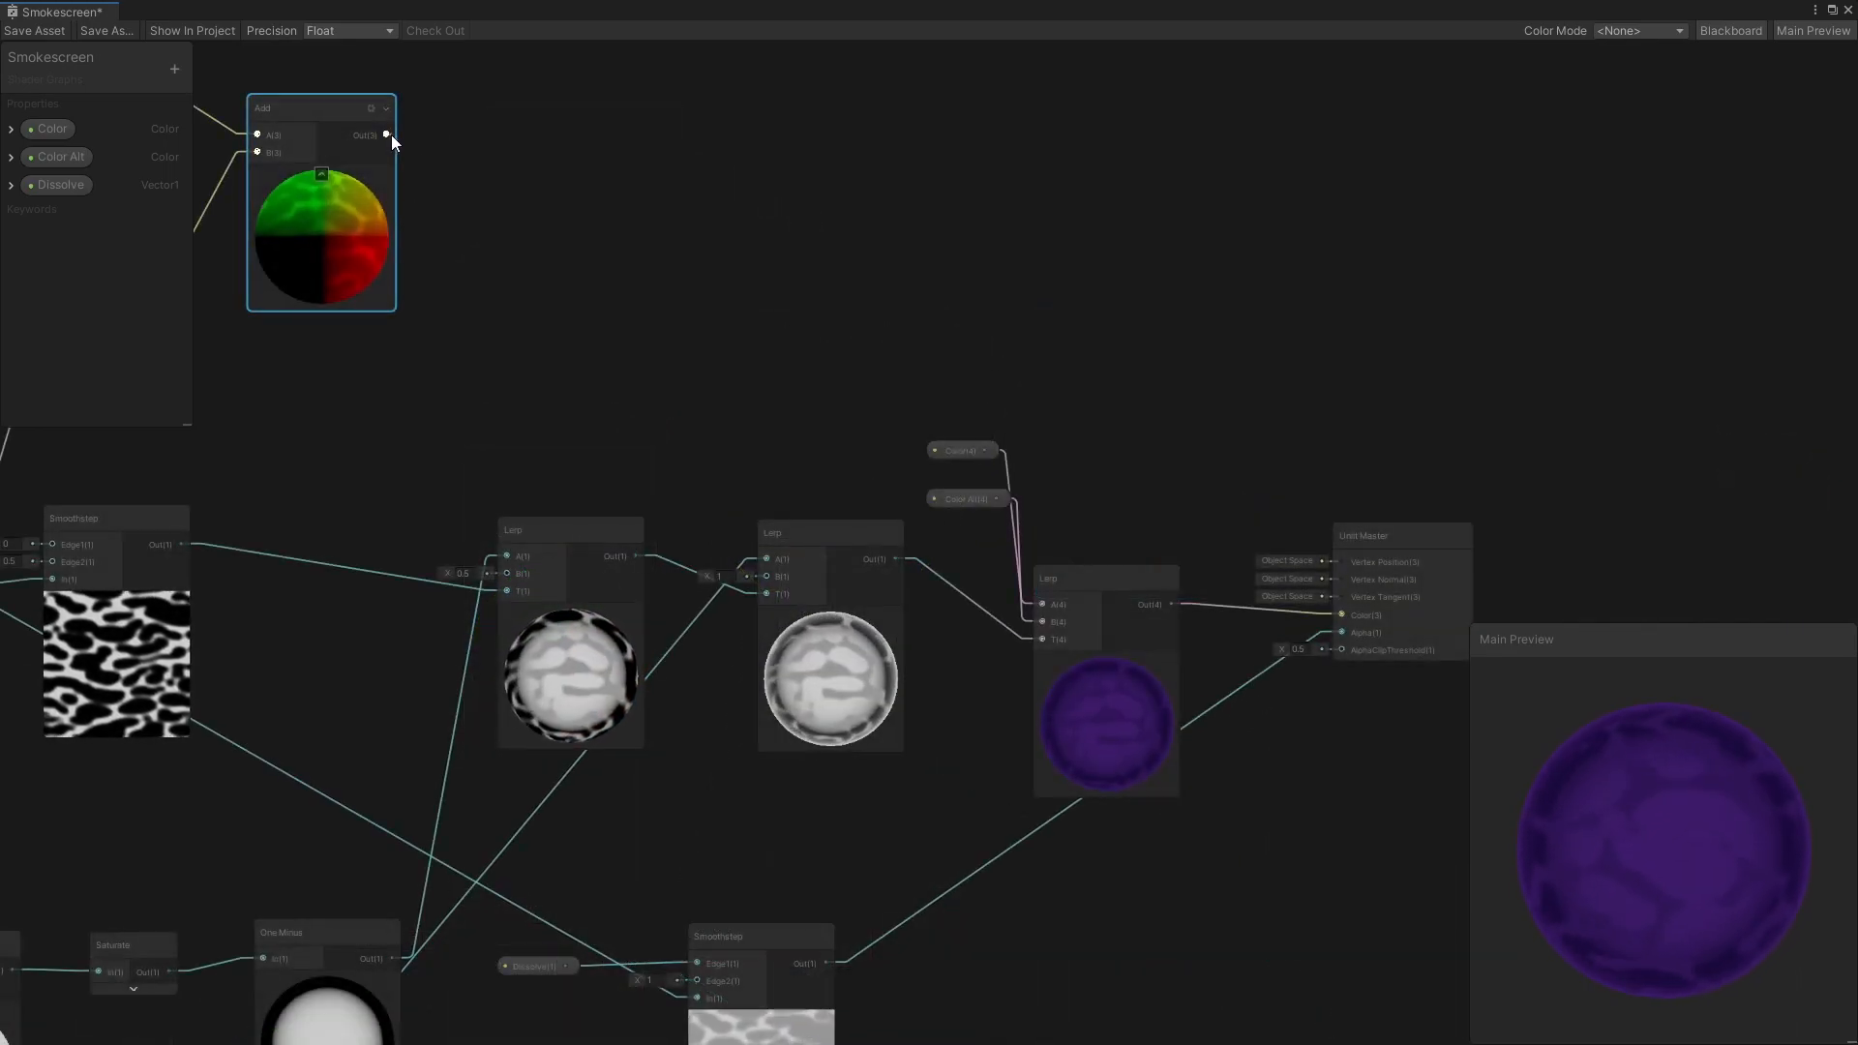
# Try to connect the Add node's output to the Unlit Master's Vertex Position
pyautogui.press('space')
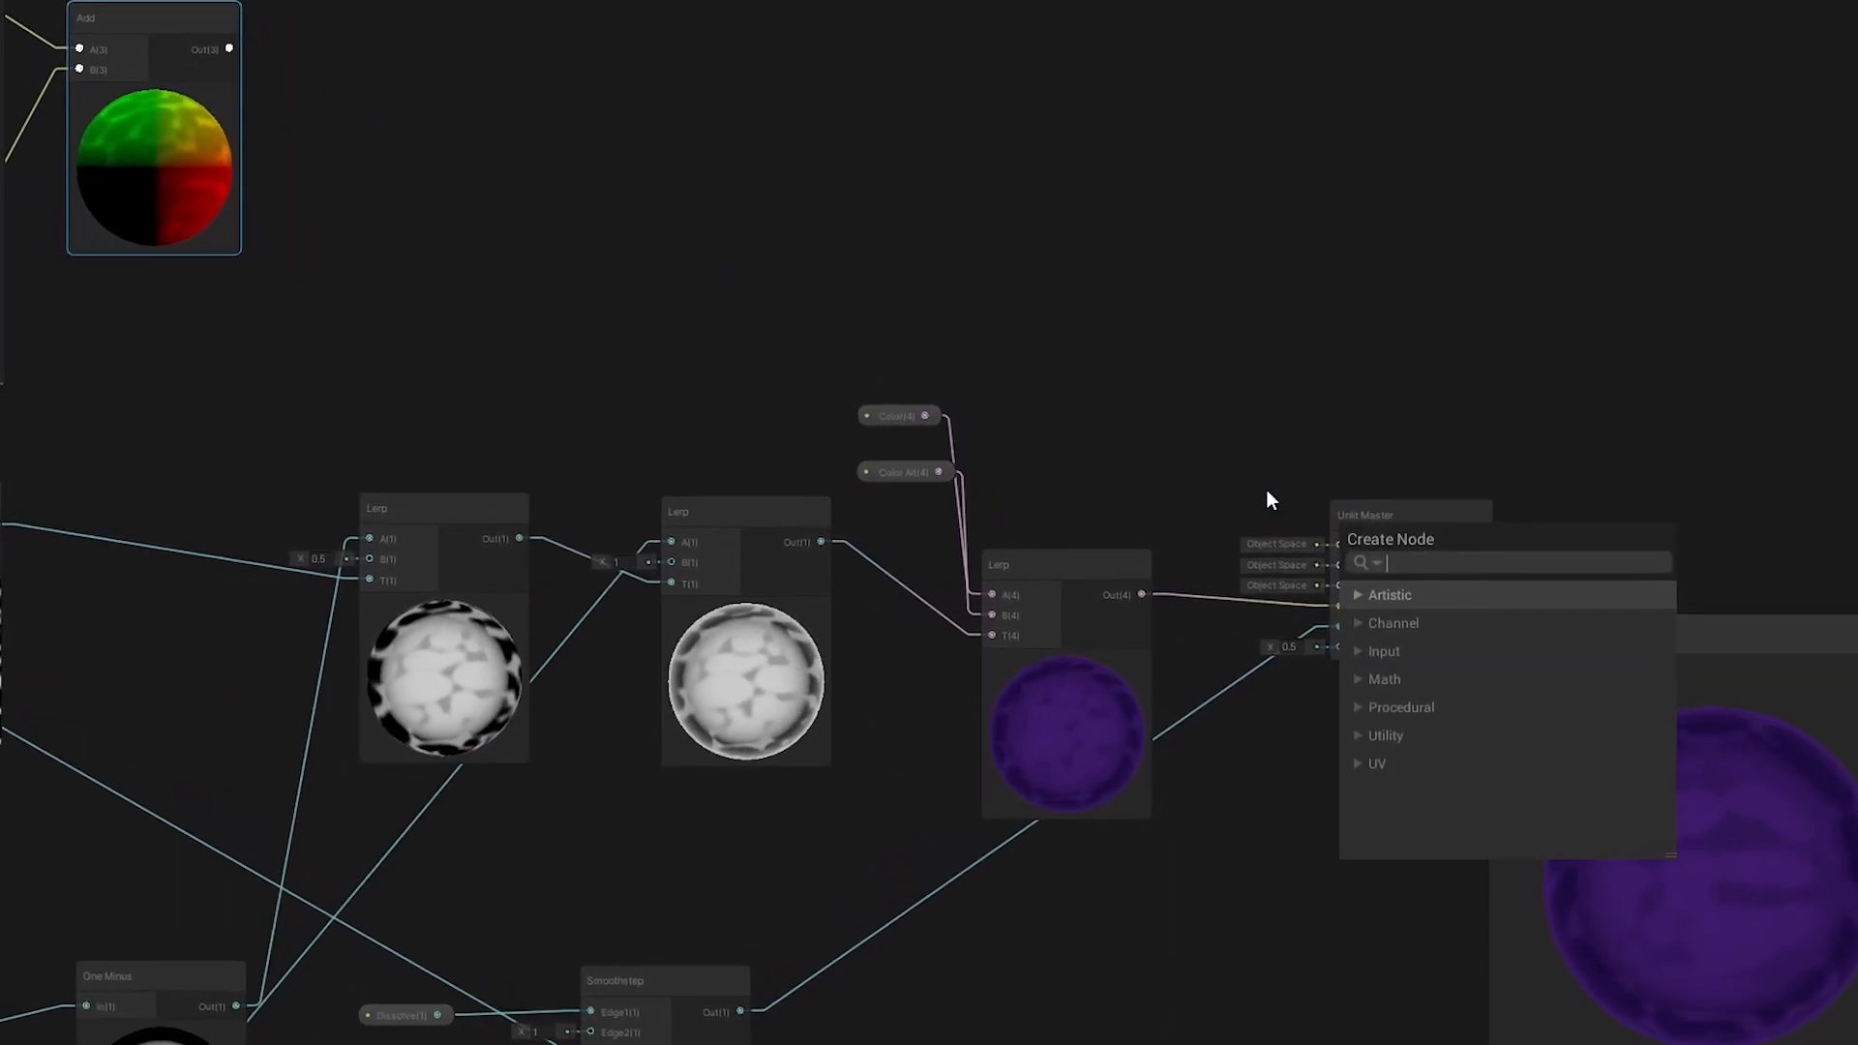
pyautogui.click(1264, 484)
pyautogui.moveTo(191, 27); pyautogui.dragTo(1329, 523)
pyautogui.click(1194, 366)
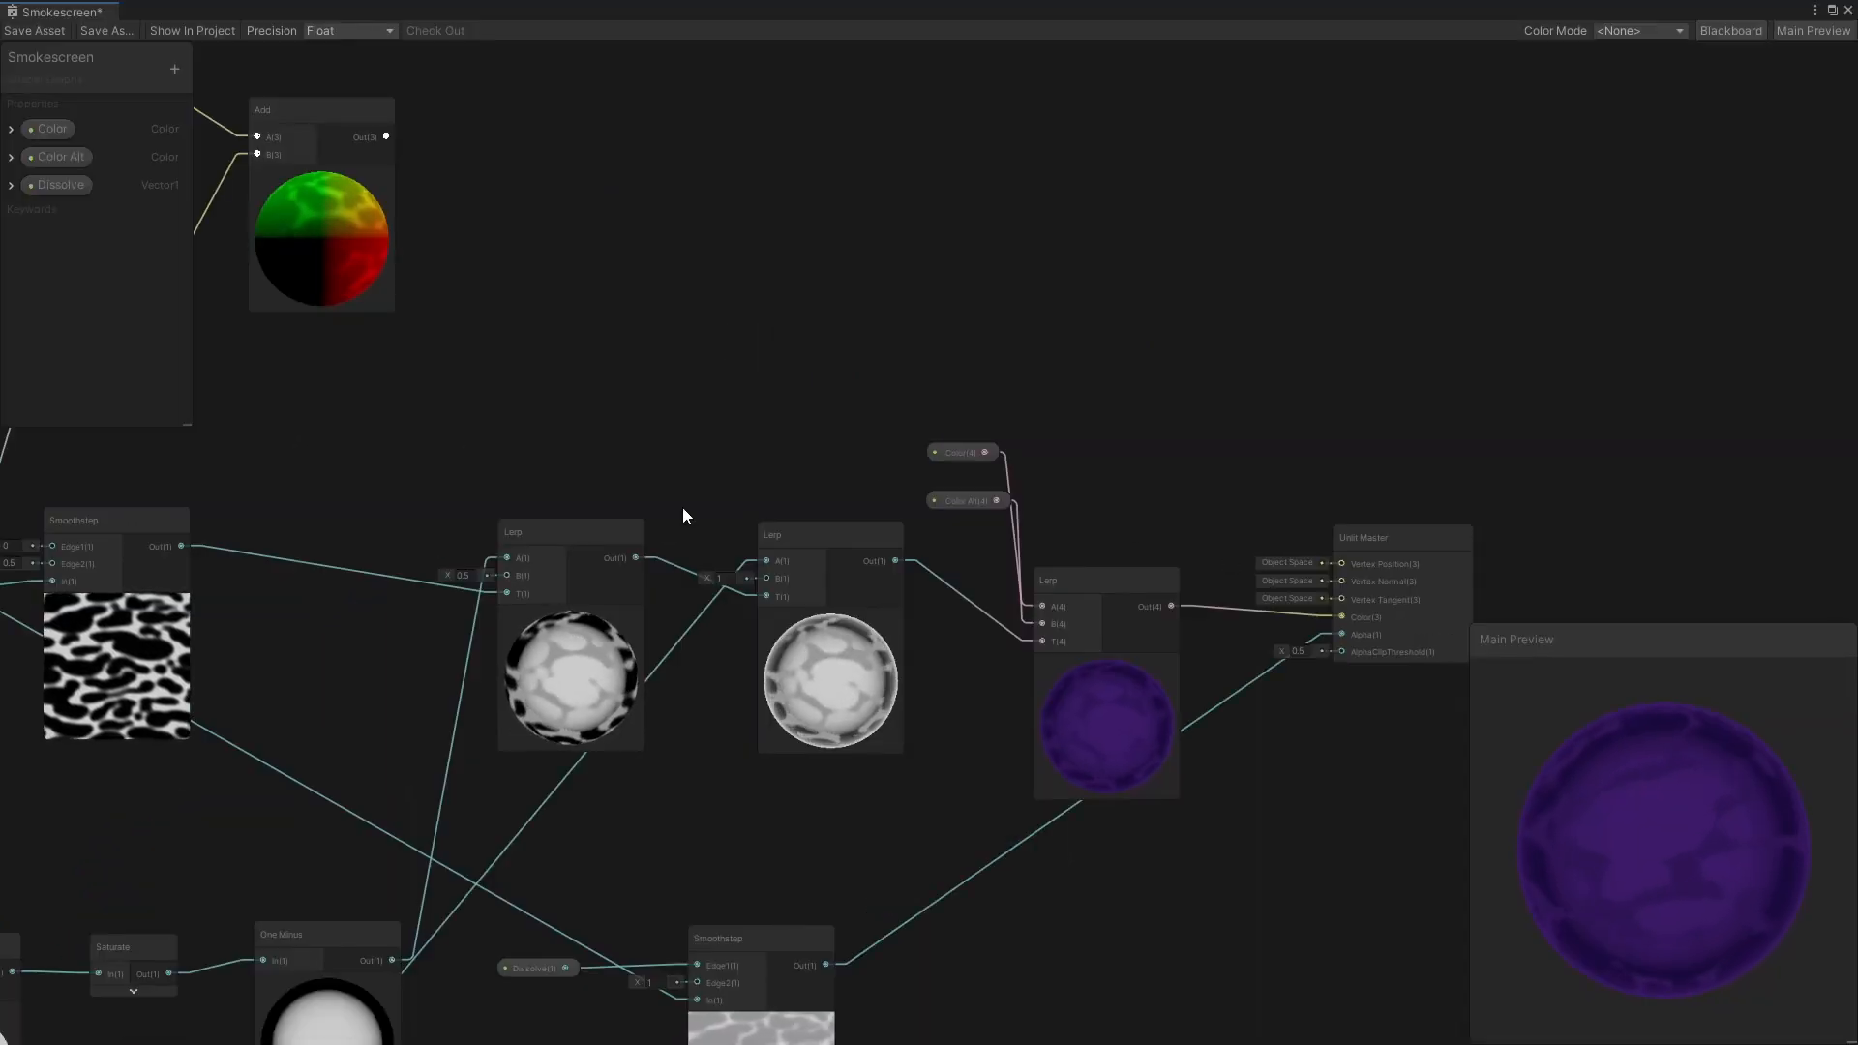
pyautogui.moveTo(386, 137); pyautogui.dragTo(1333, 560)
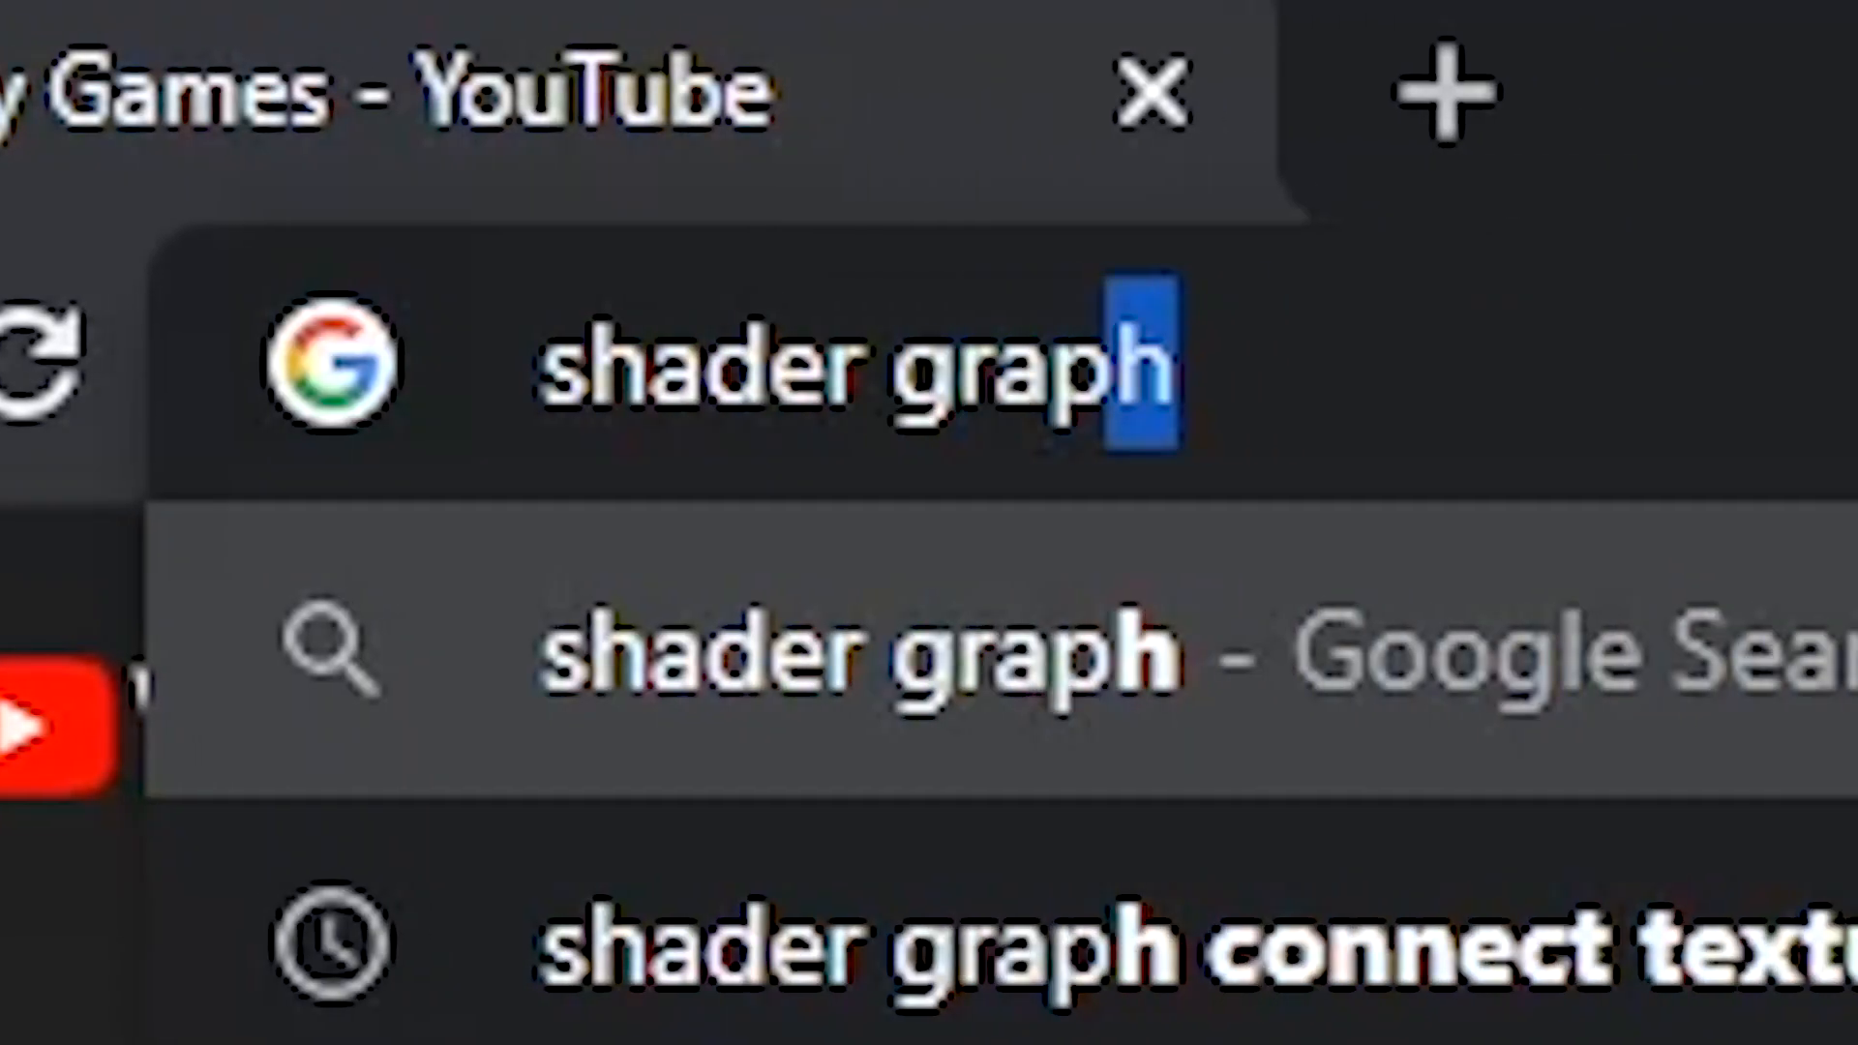
# In Chrome, search for "shader graph cannot connect texture 2d vertex position" and open the Cyan article on Vertex Displacement
pyautogui.write('h cannot connect texture 2d vertex position')
pyautogui.press('Return')
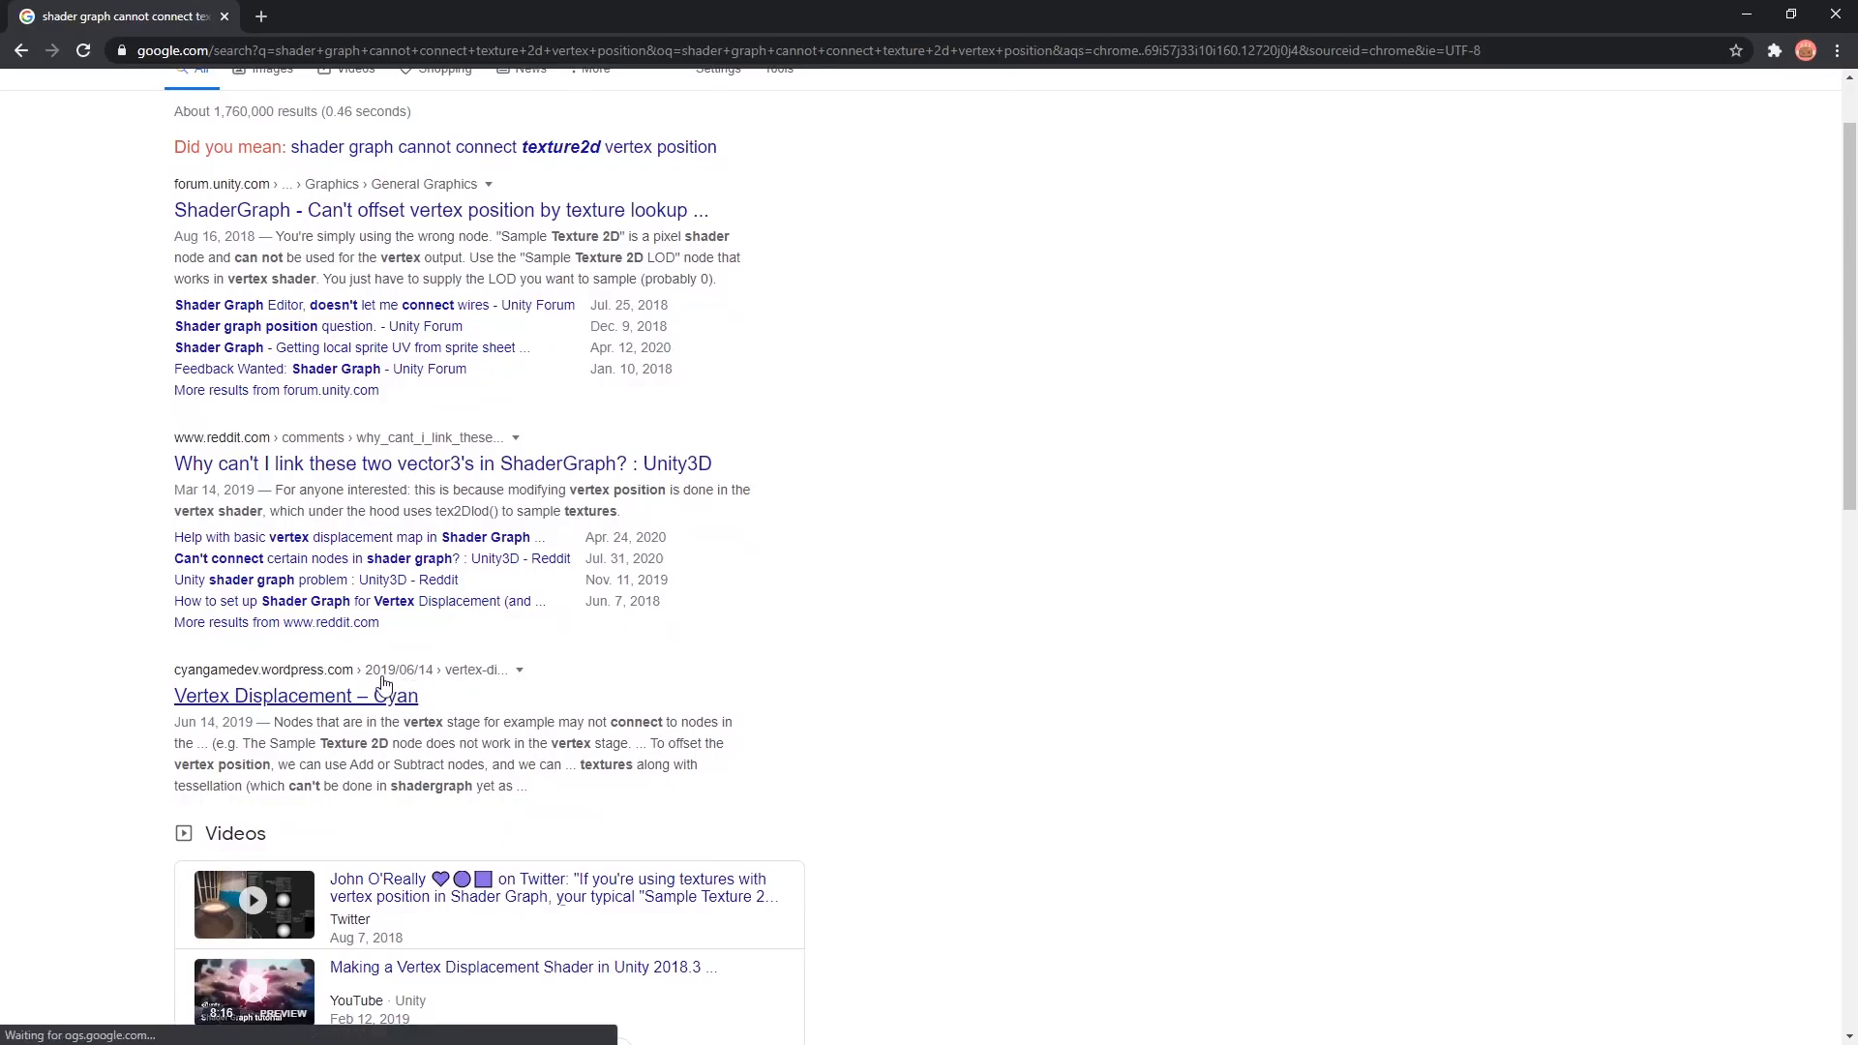
pyautogui.click(214, 705)
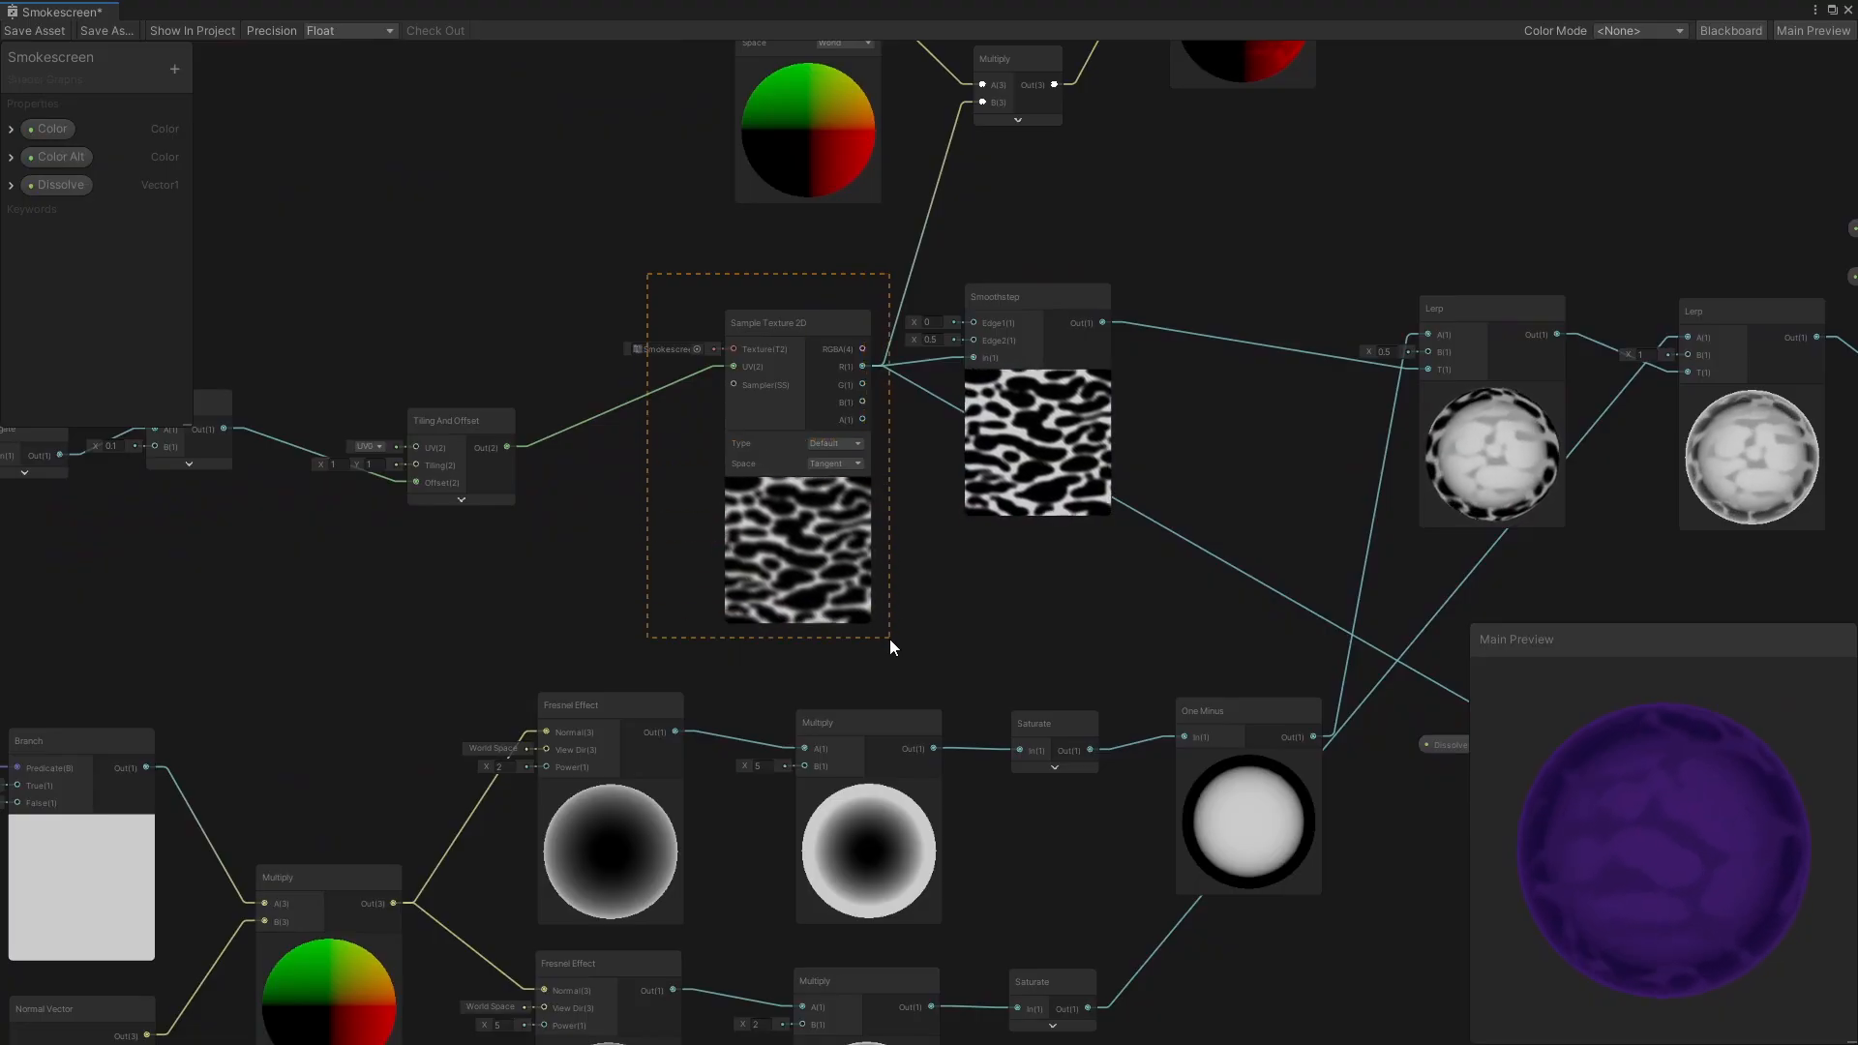
# Replace Sample Texture 2D with Sample Texture 2D LOD, feeding its R output through the displacement Multiply and Add into Vertex Position
pyautogui.click(820, 503)
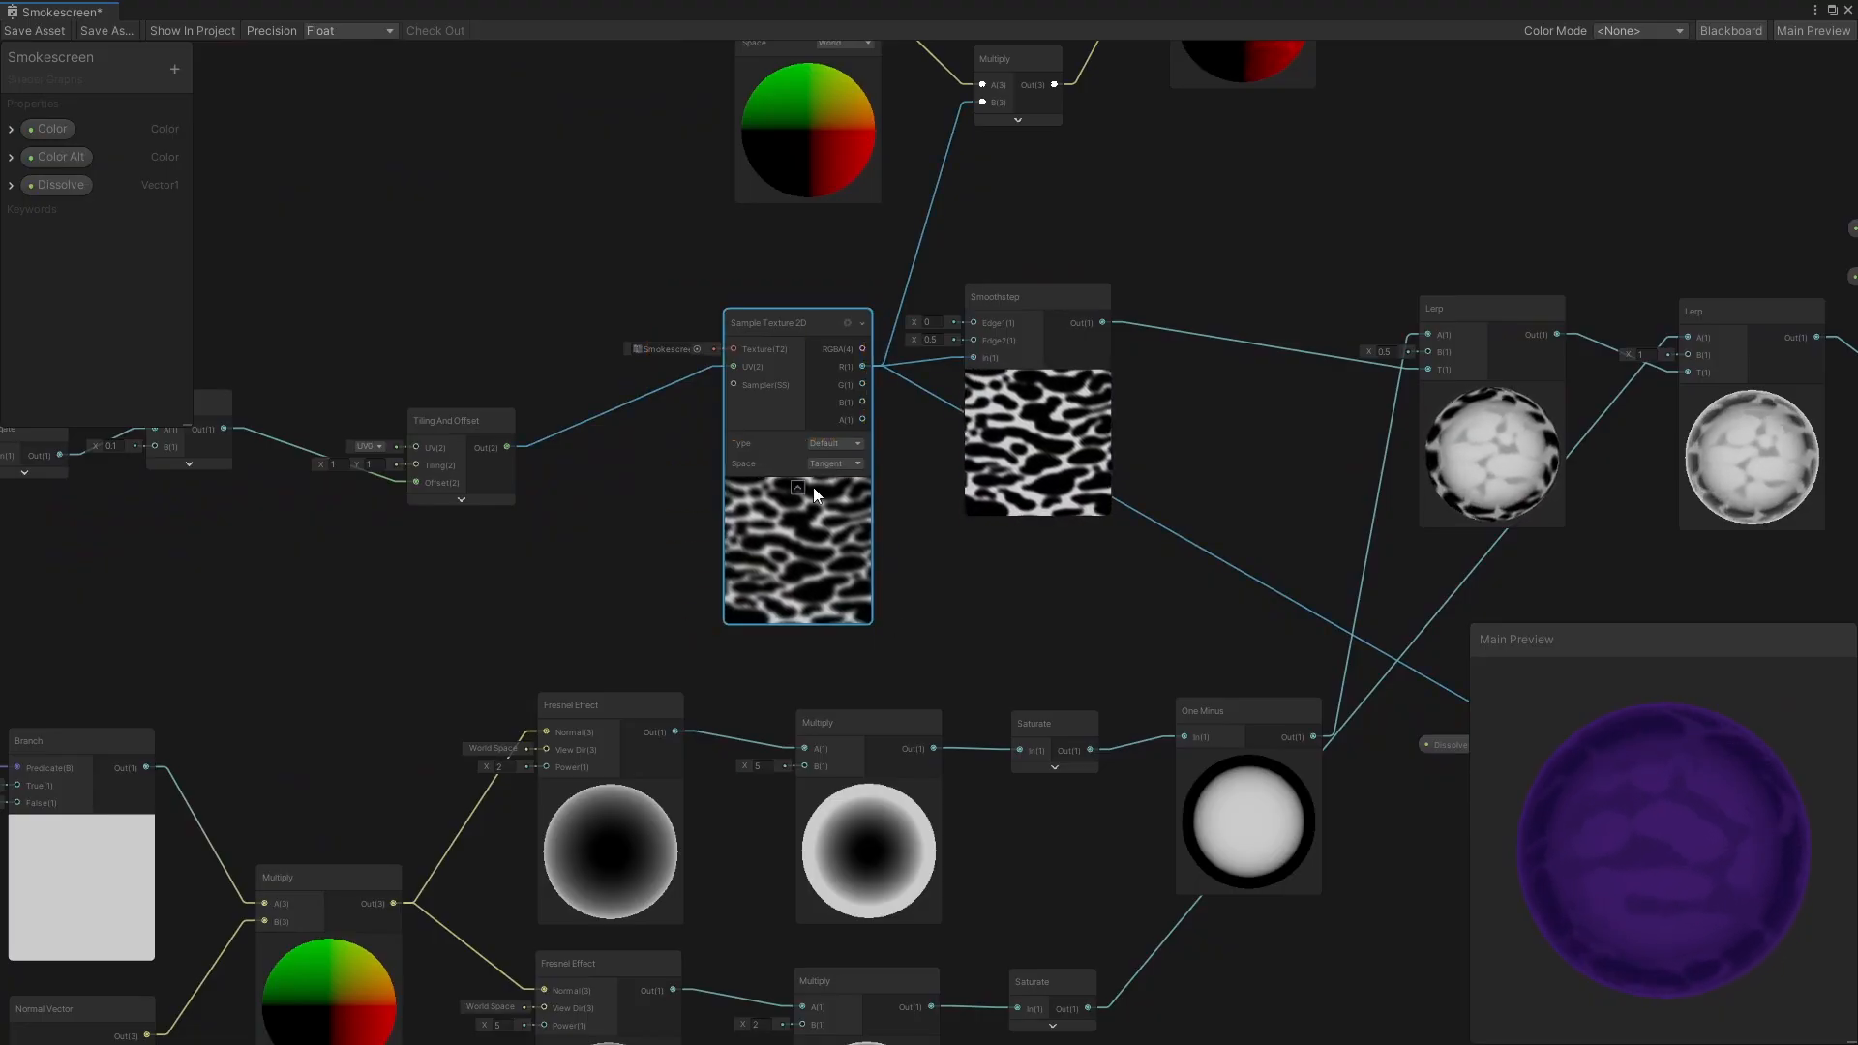
pyautogui.press('Delete')
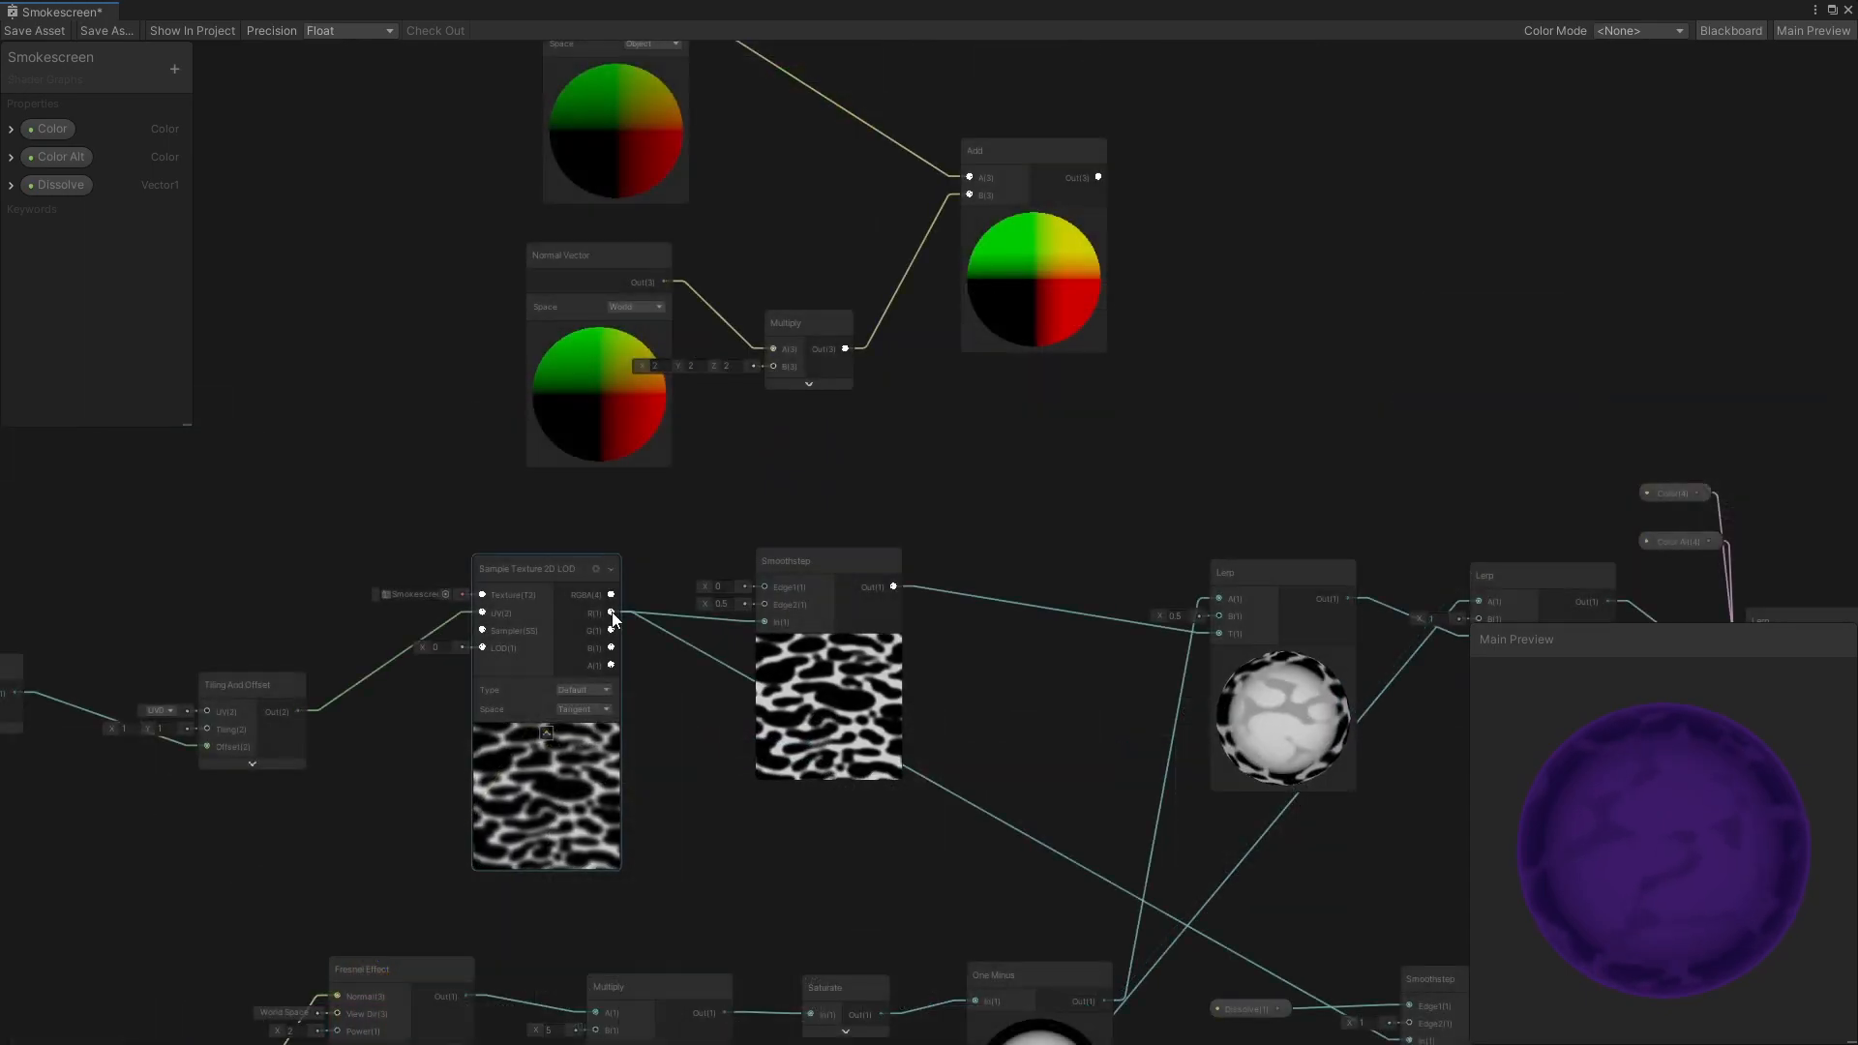
pyautogui.moveTo(613, 619); pyautogui.dragTo(774, 367)
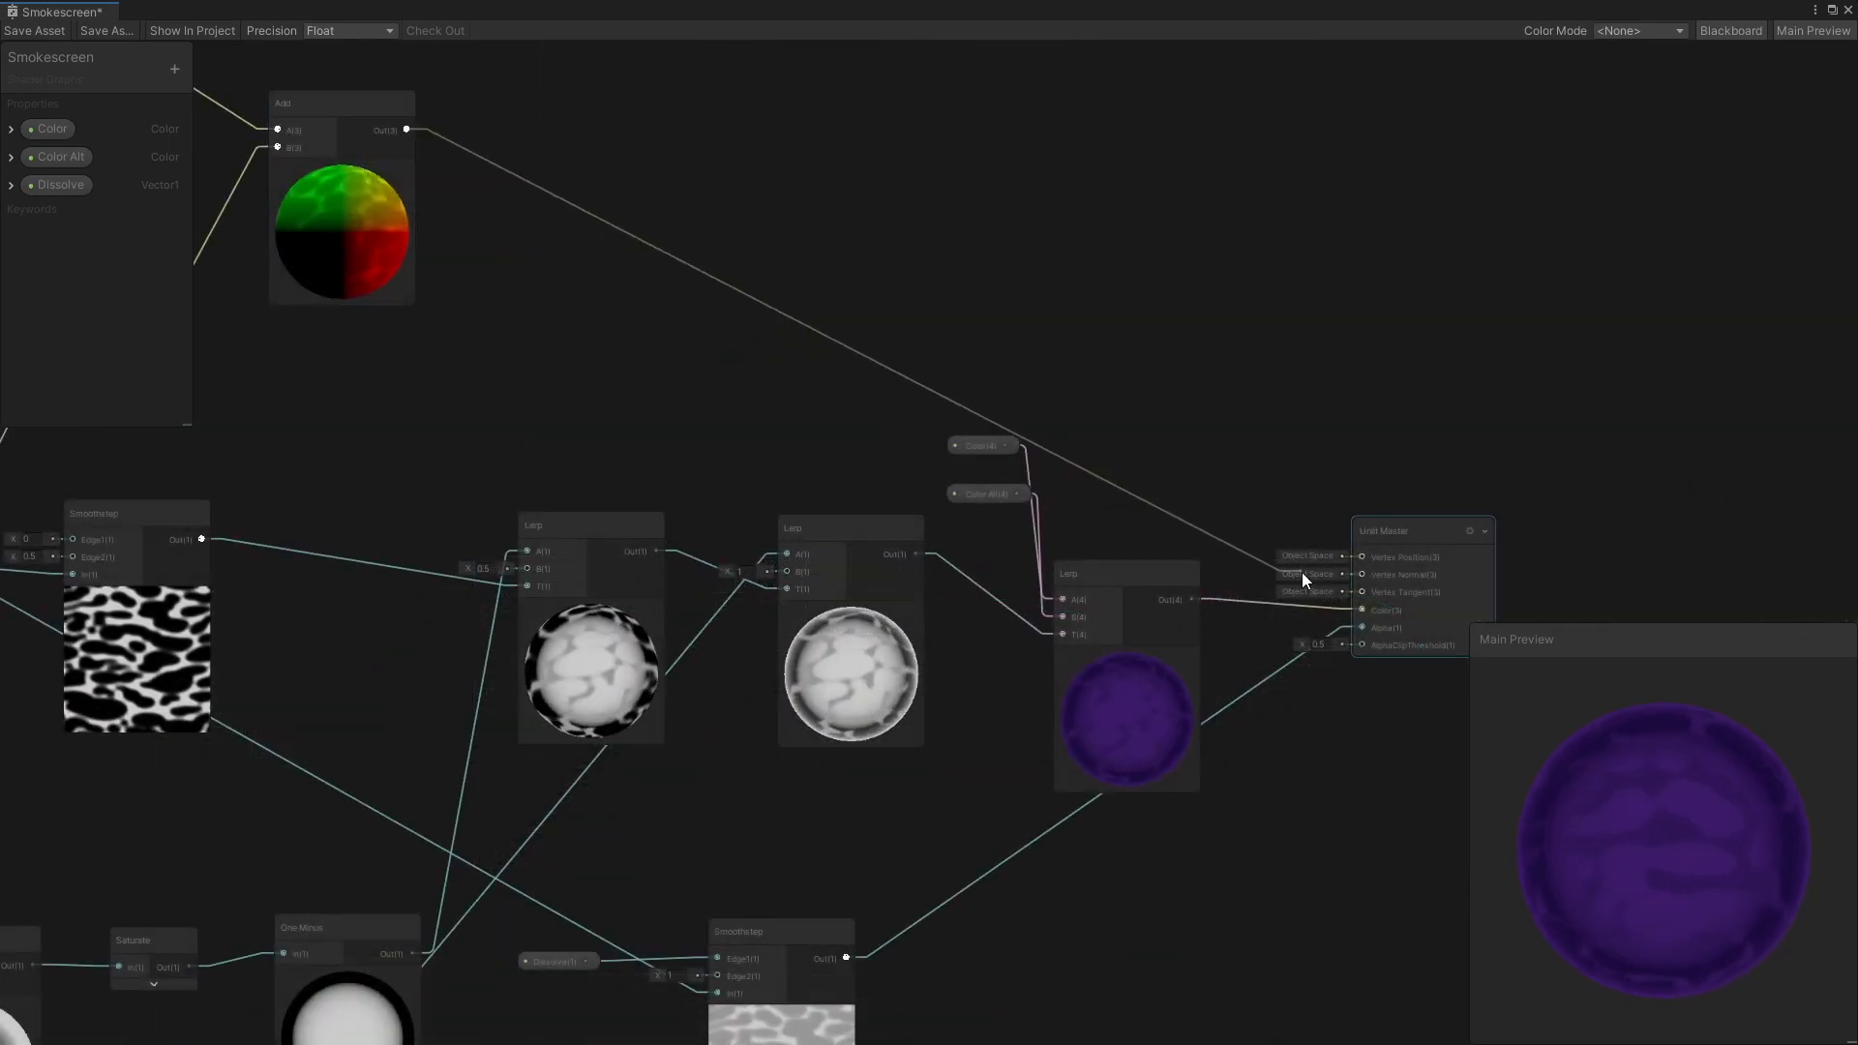
pyautogui.moveTo(1303, 572); pyautogui.dragTo(1351, 550)
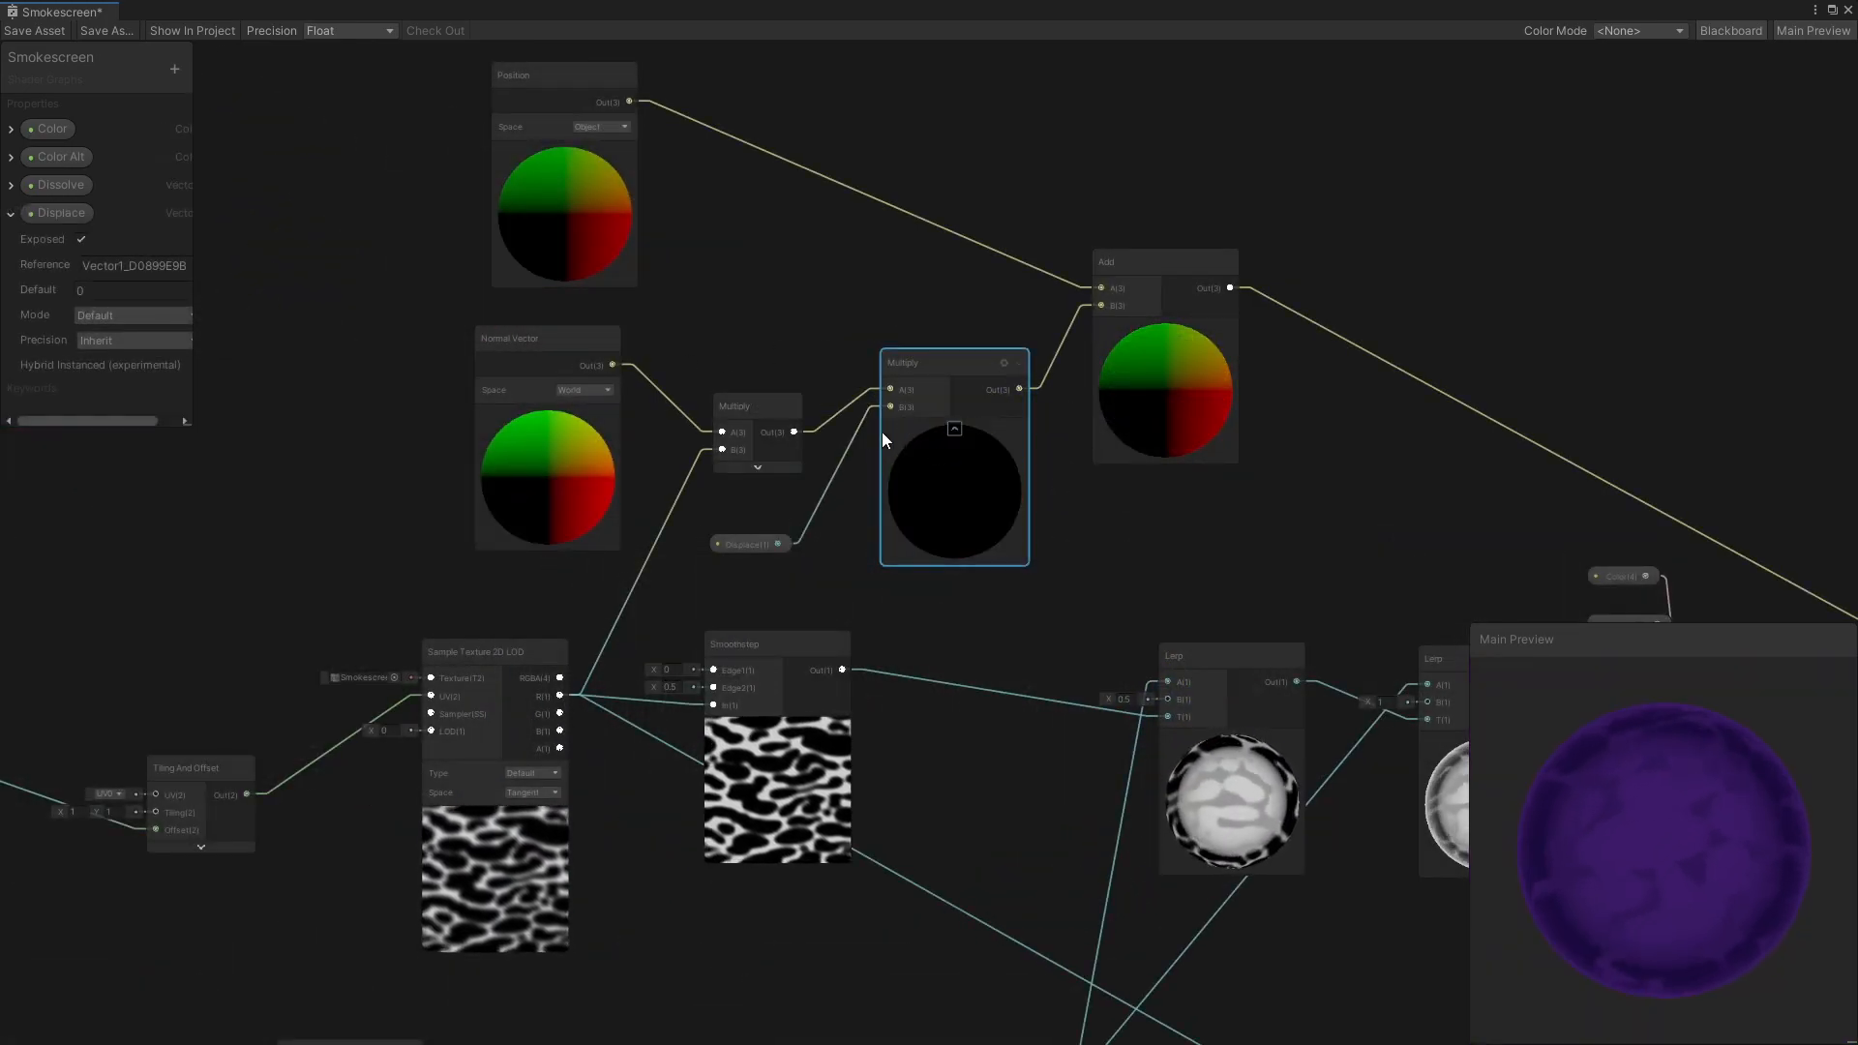
# Set the default value of the Displace property to 0.01
pyautogui.write('.1')
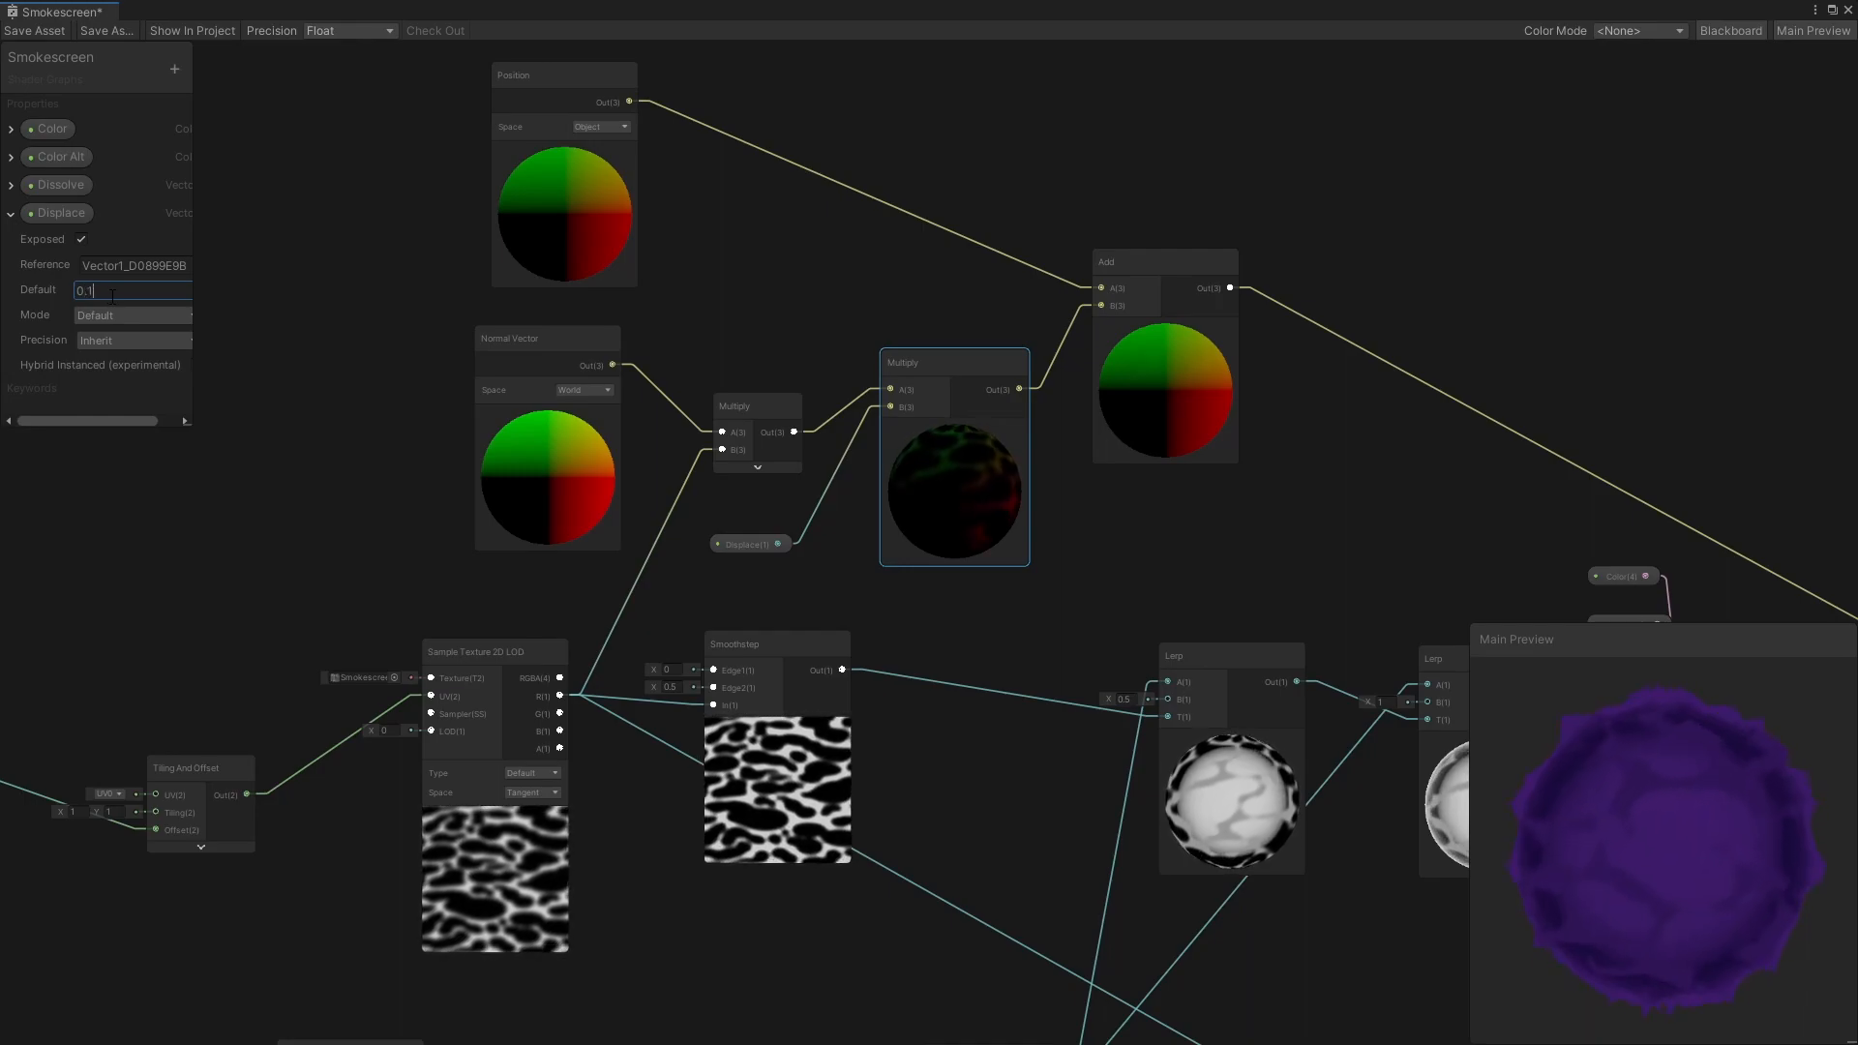
pyautogui.press('BackSpace')
pyautogui.write('01')
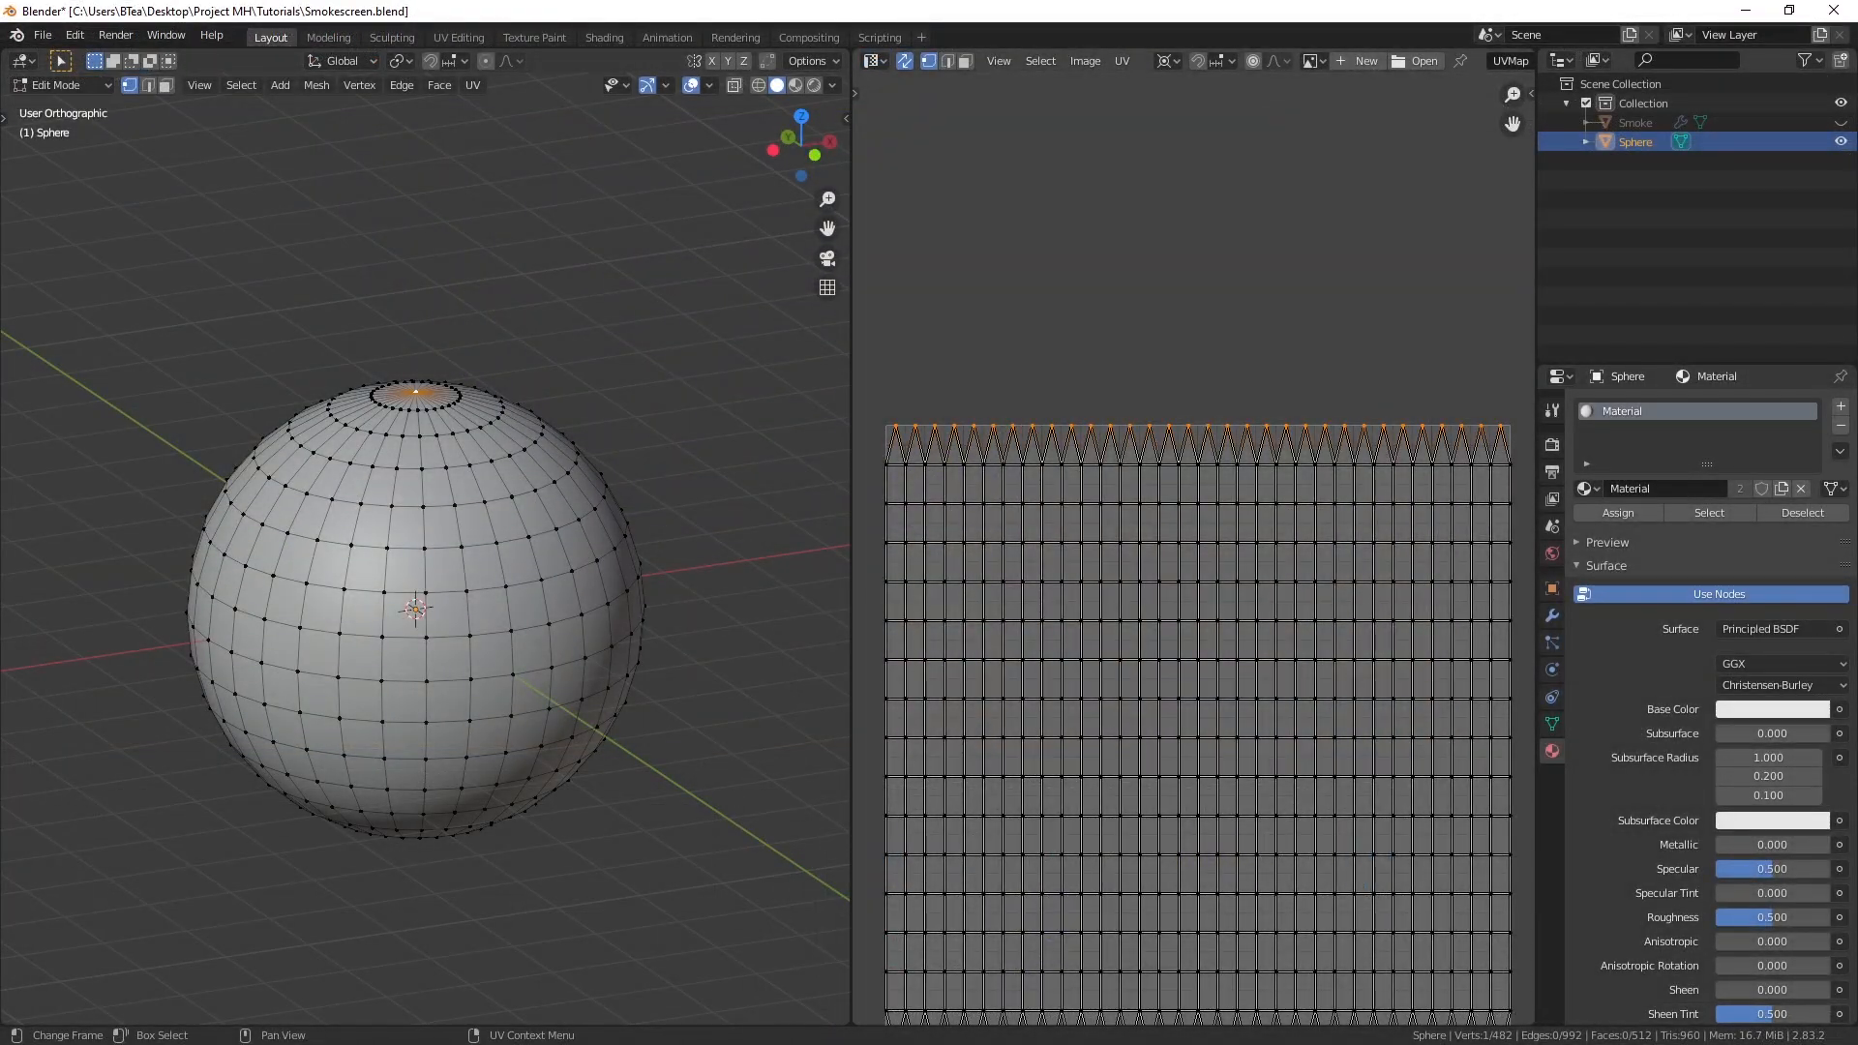
# Examine the vertices around the sphere's top pole in Blender
pyautogui.moveTo(392, 459); pyautogui.dragTo(436, 701, button='middle')
pyautogui.scroll(6, 416, 552)
pyautogui.scroll(-3, 436, 702)
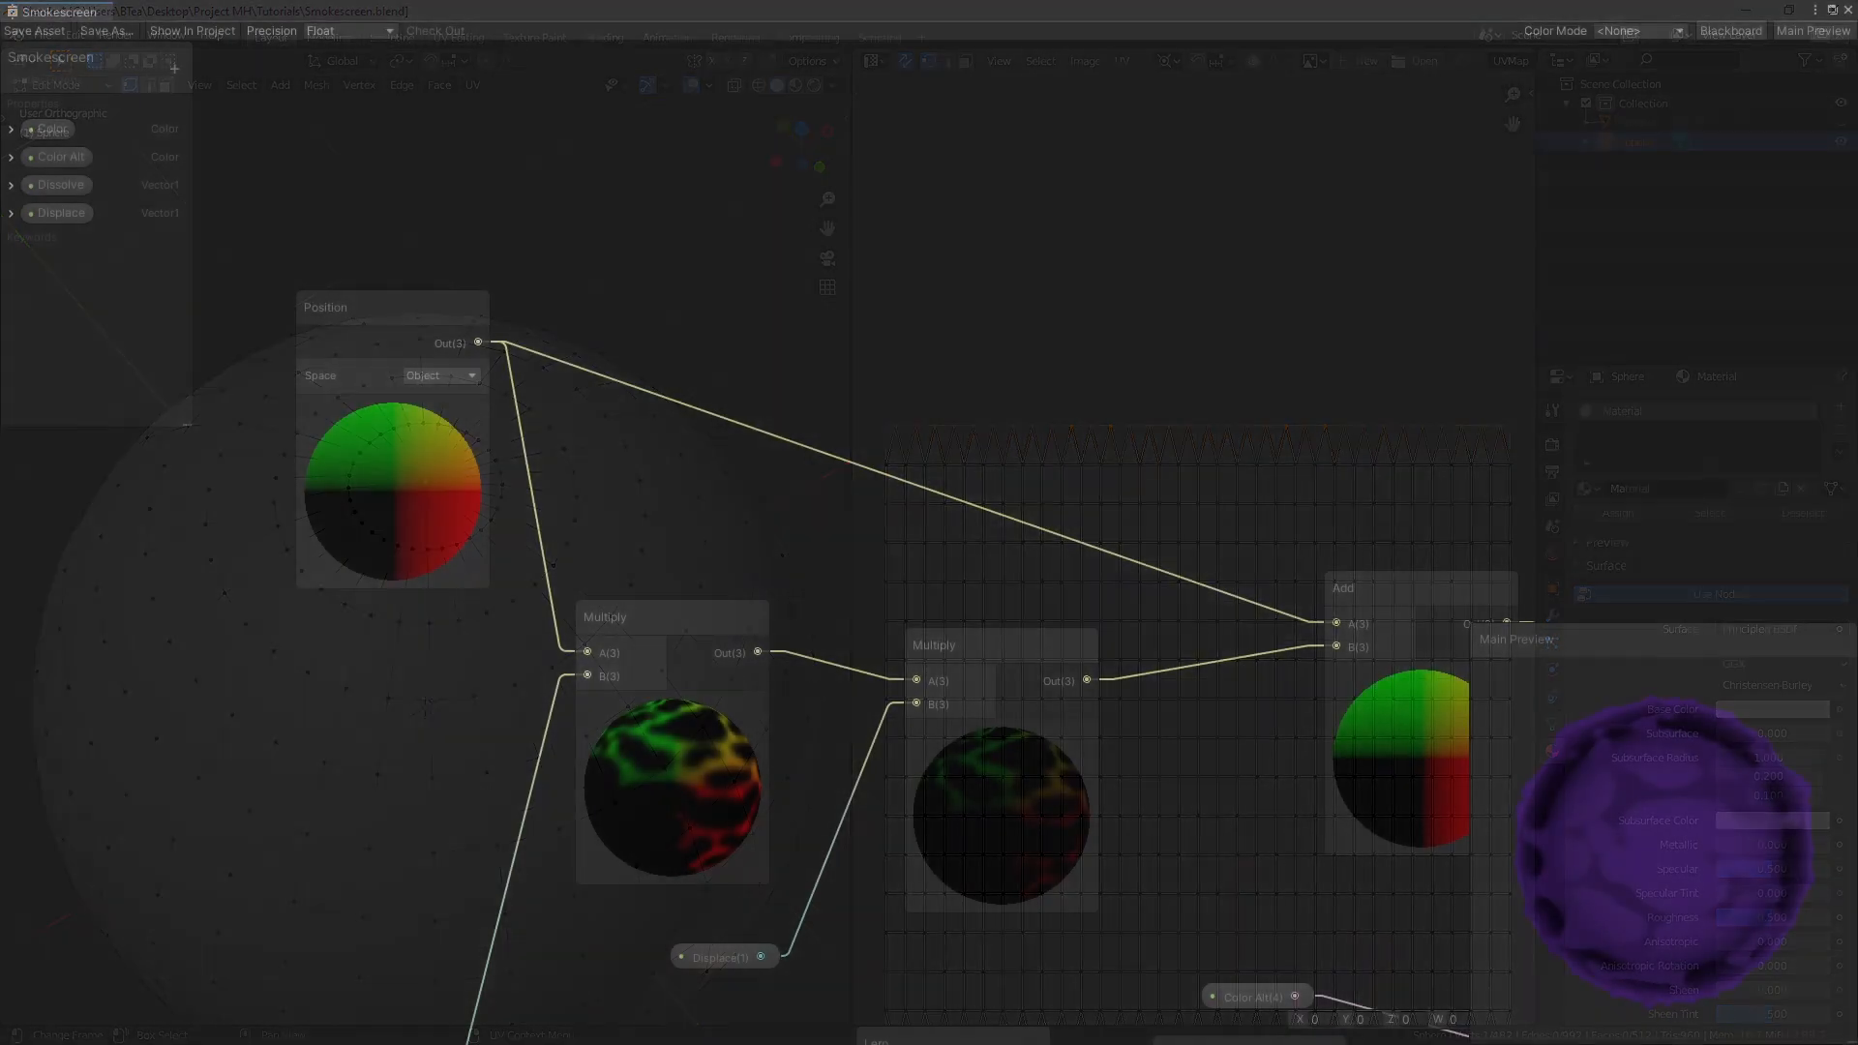
# Process Position's split G channel with Absolute, Divide by 2.5 and One Minus, and multiply the scaled displacement by the result
pyautogui.press('space')
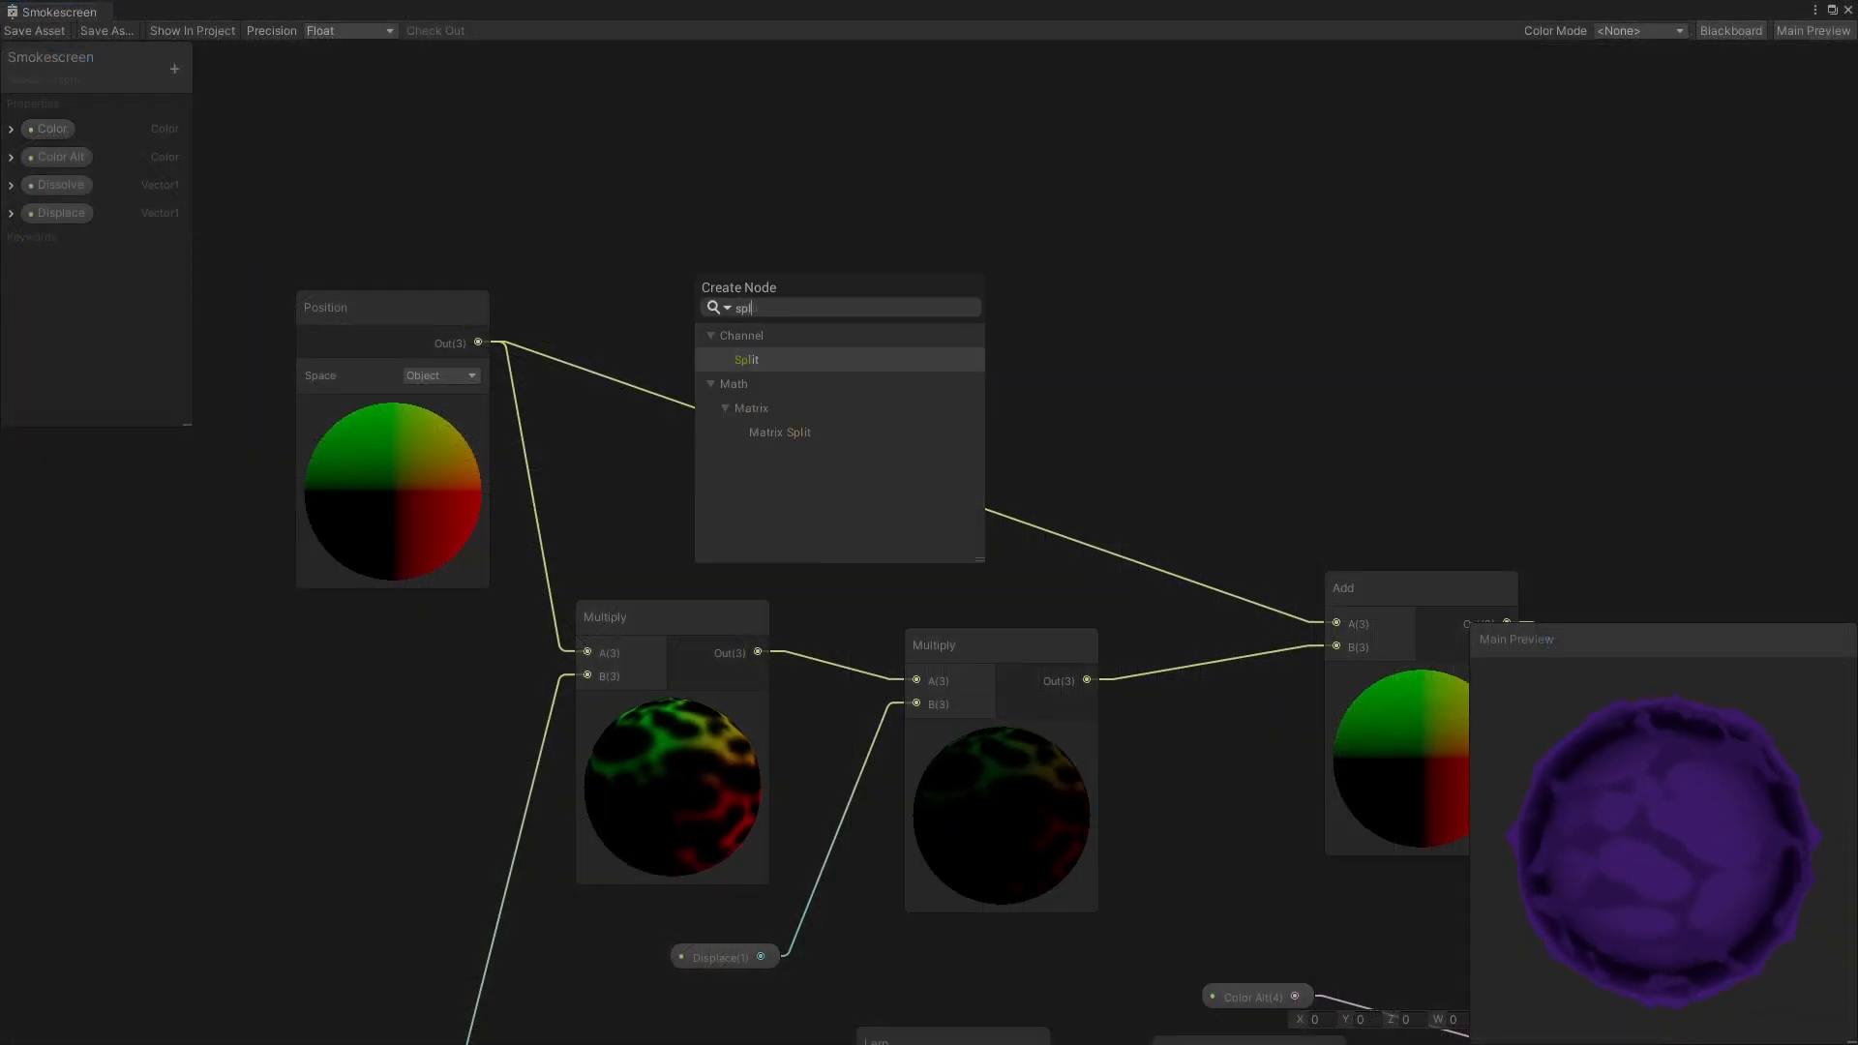
pyautogui.press('Return')
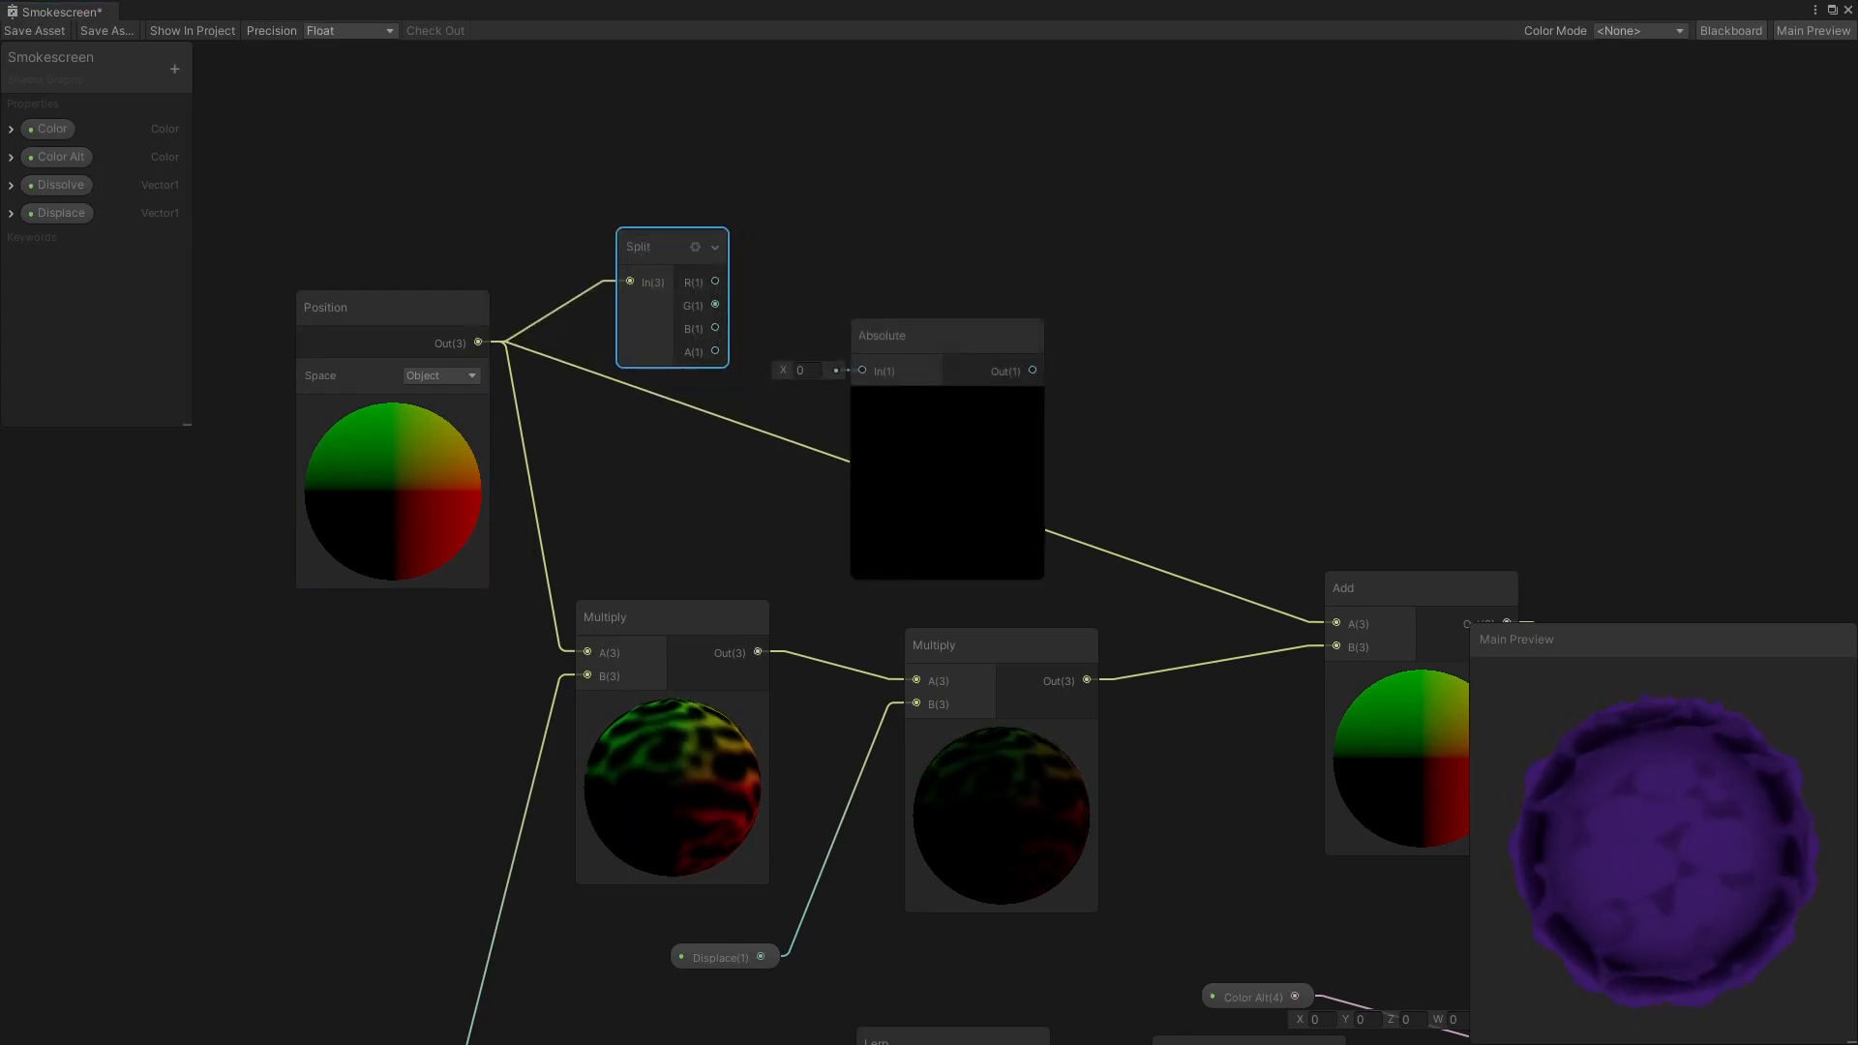
pyautogui.moveTo(823, 361); pyautogui.dragTo(899, 235)
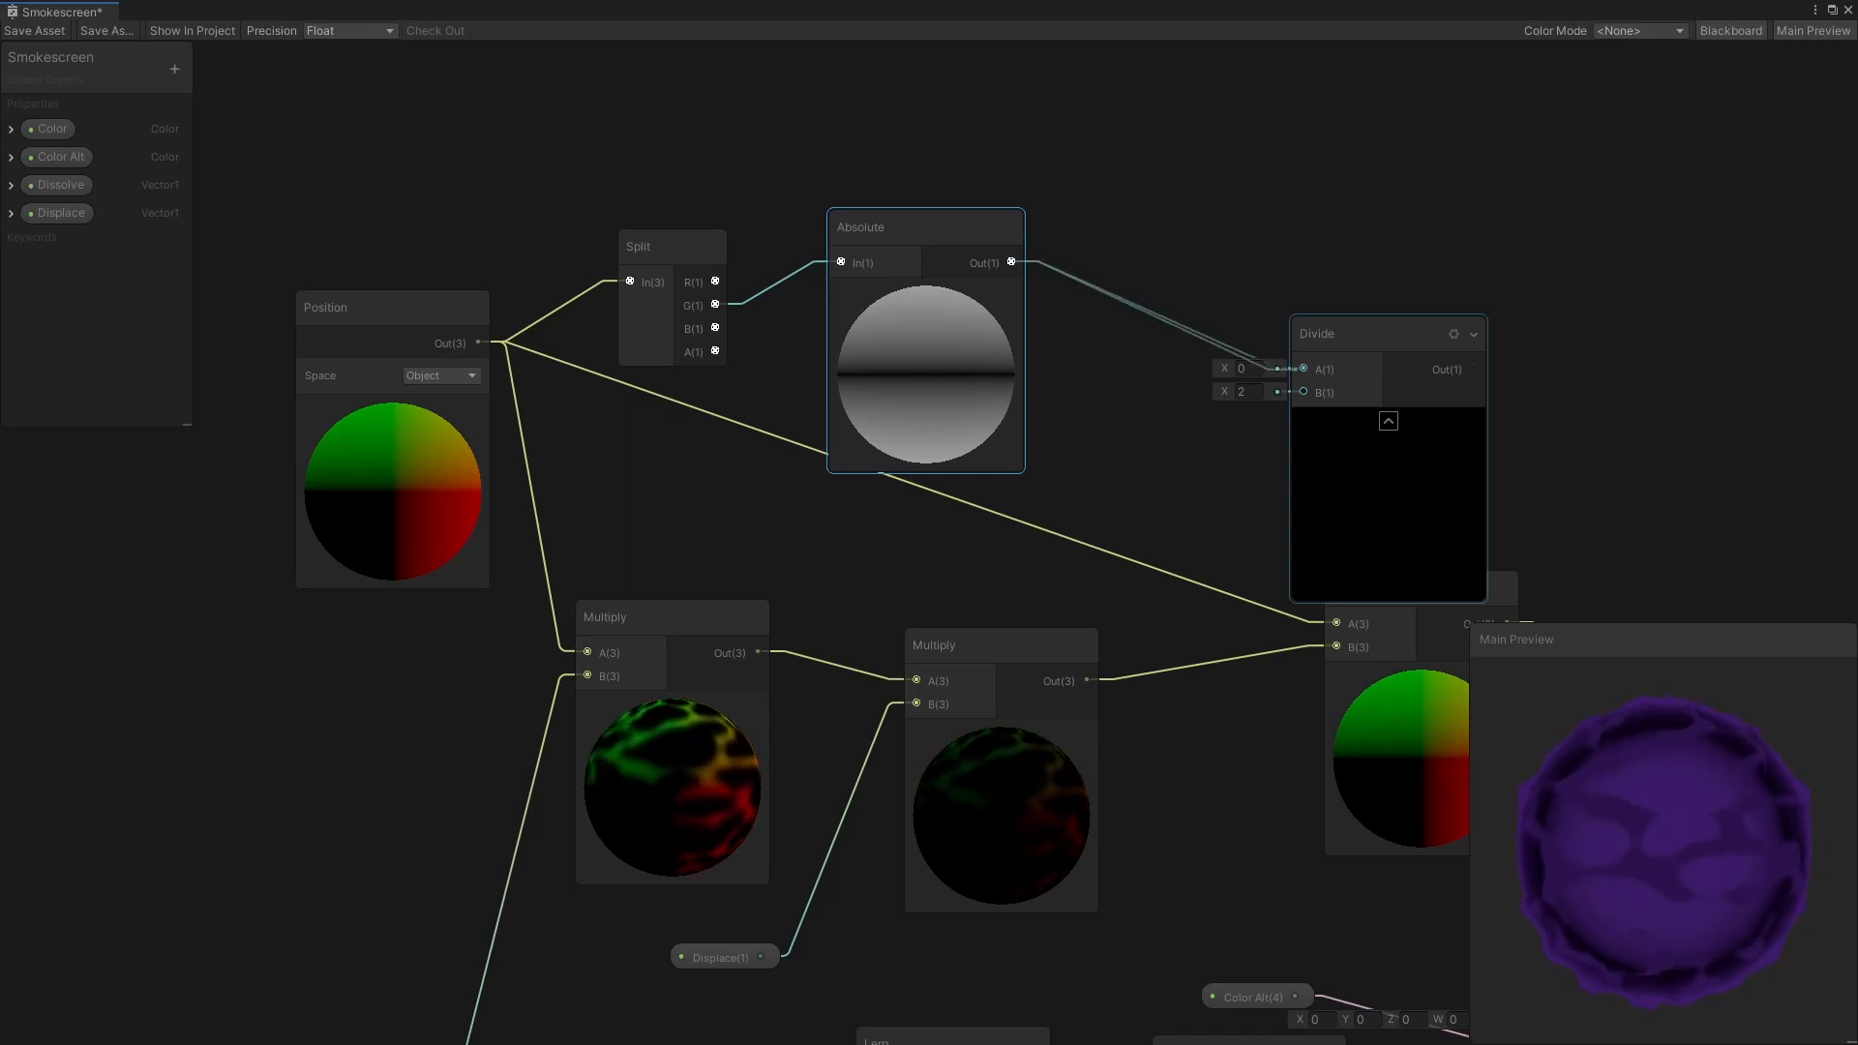
pyautogui.moveTo(1355, 334); pyautogui.dragTo(1211, 243)
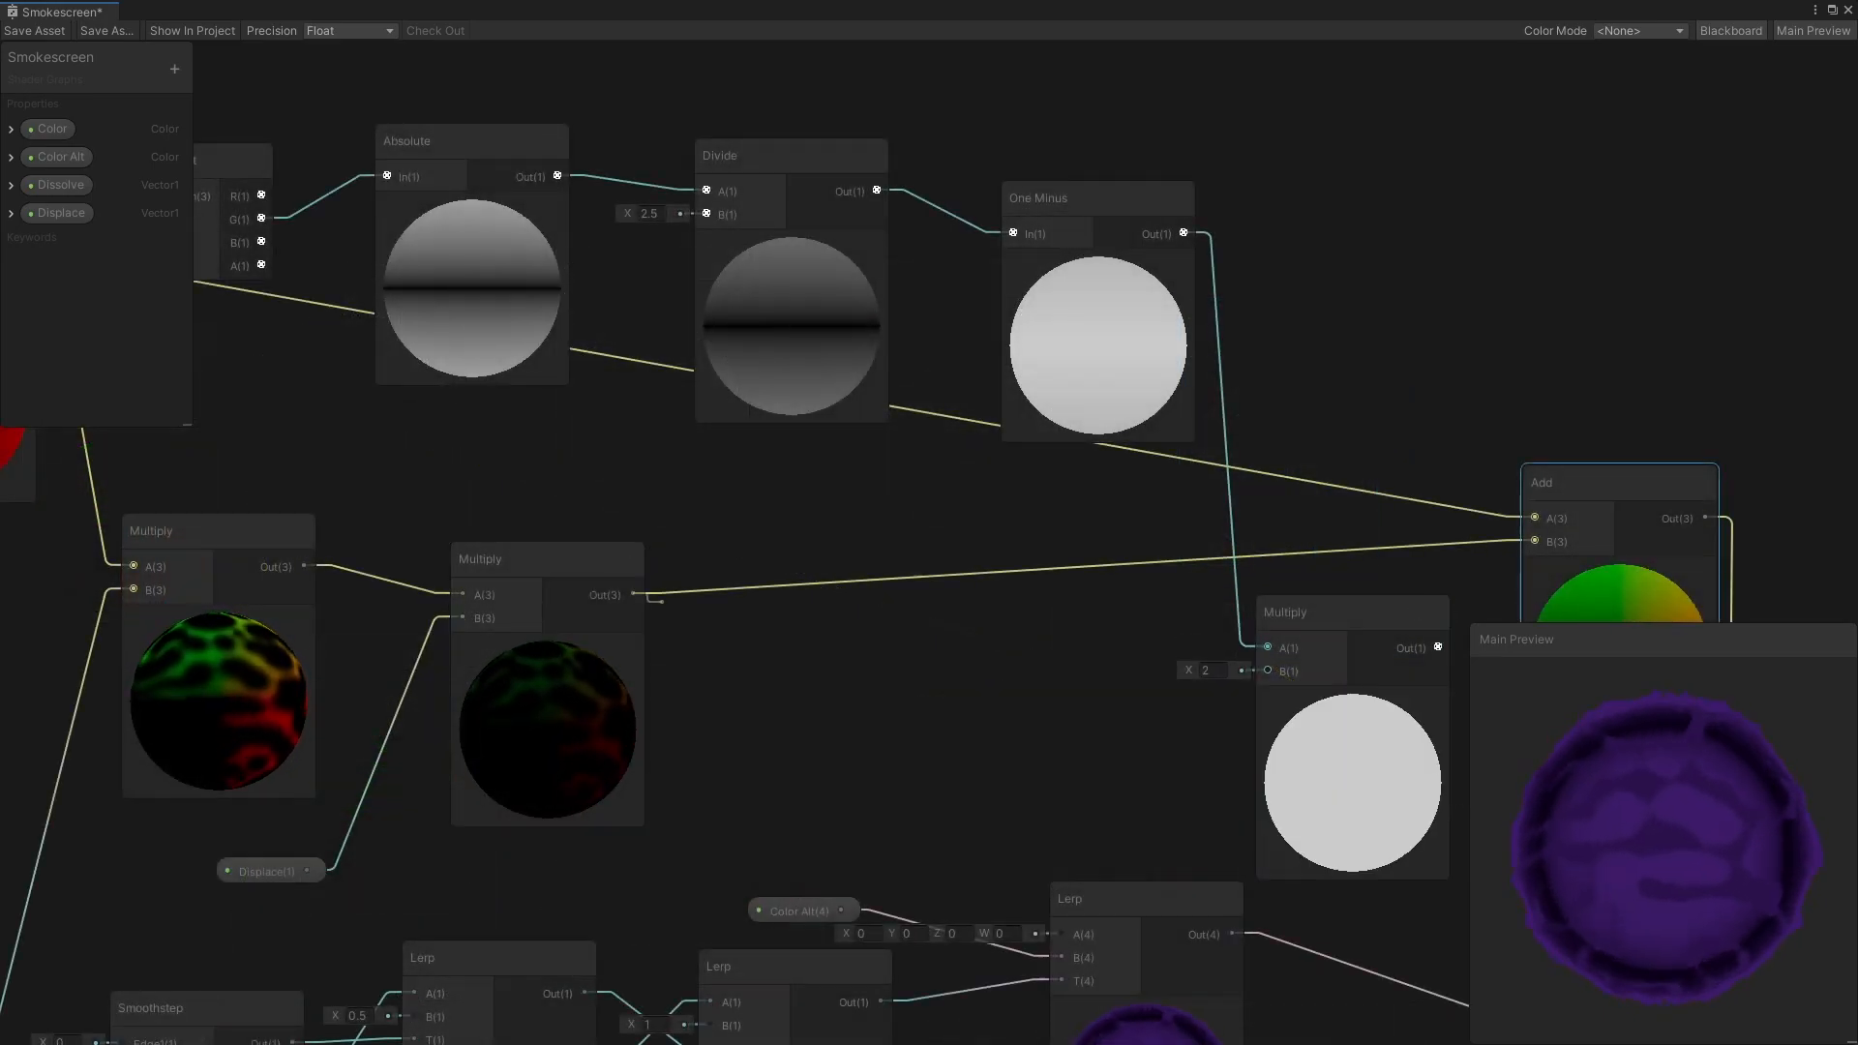
pyautogui.moveTo(1254, 666); pyautogui.dragTo(1267, 671)
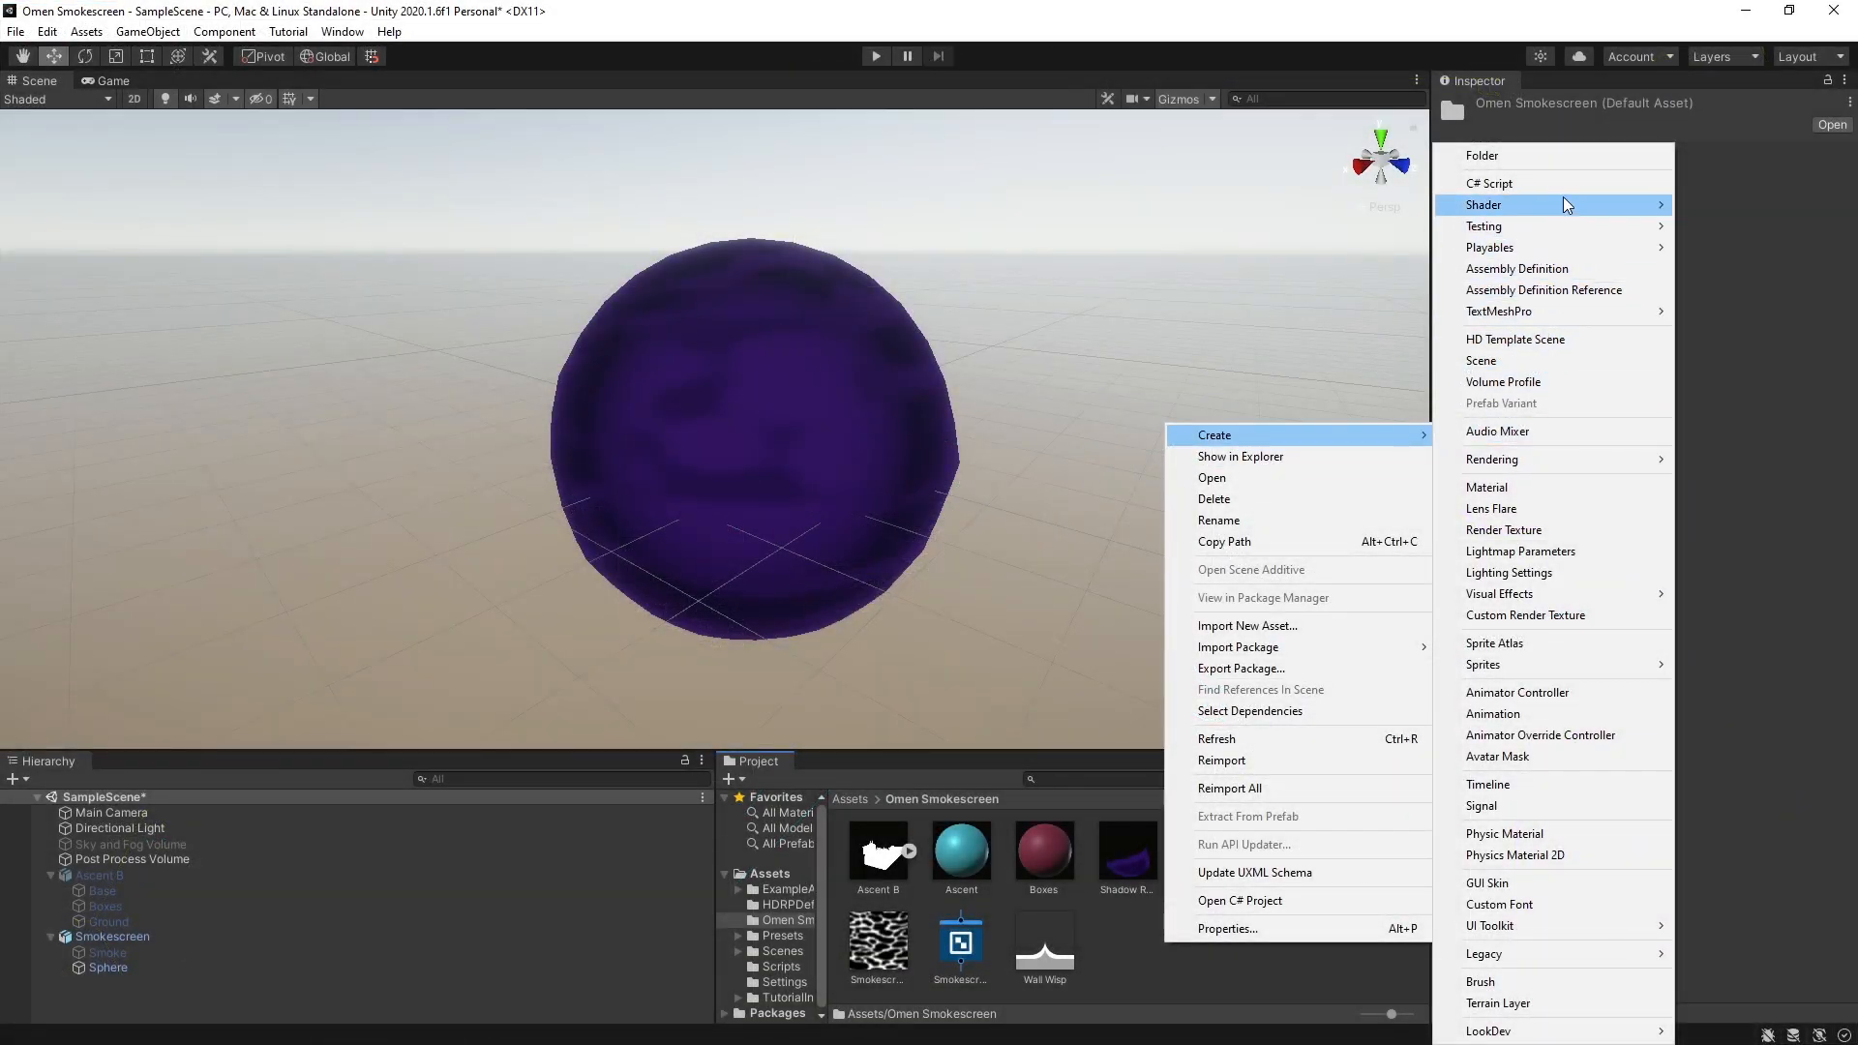
# Create an Unlit Graph named Smoke Detail in the Omen Smokescreen folder and set its master node's Surface to Transparent
pyautogui.moveTo(1567, 204)
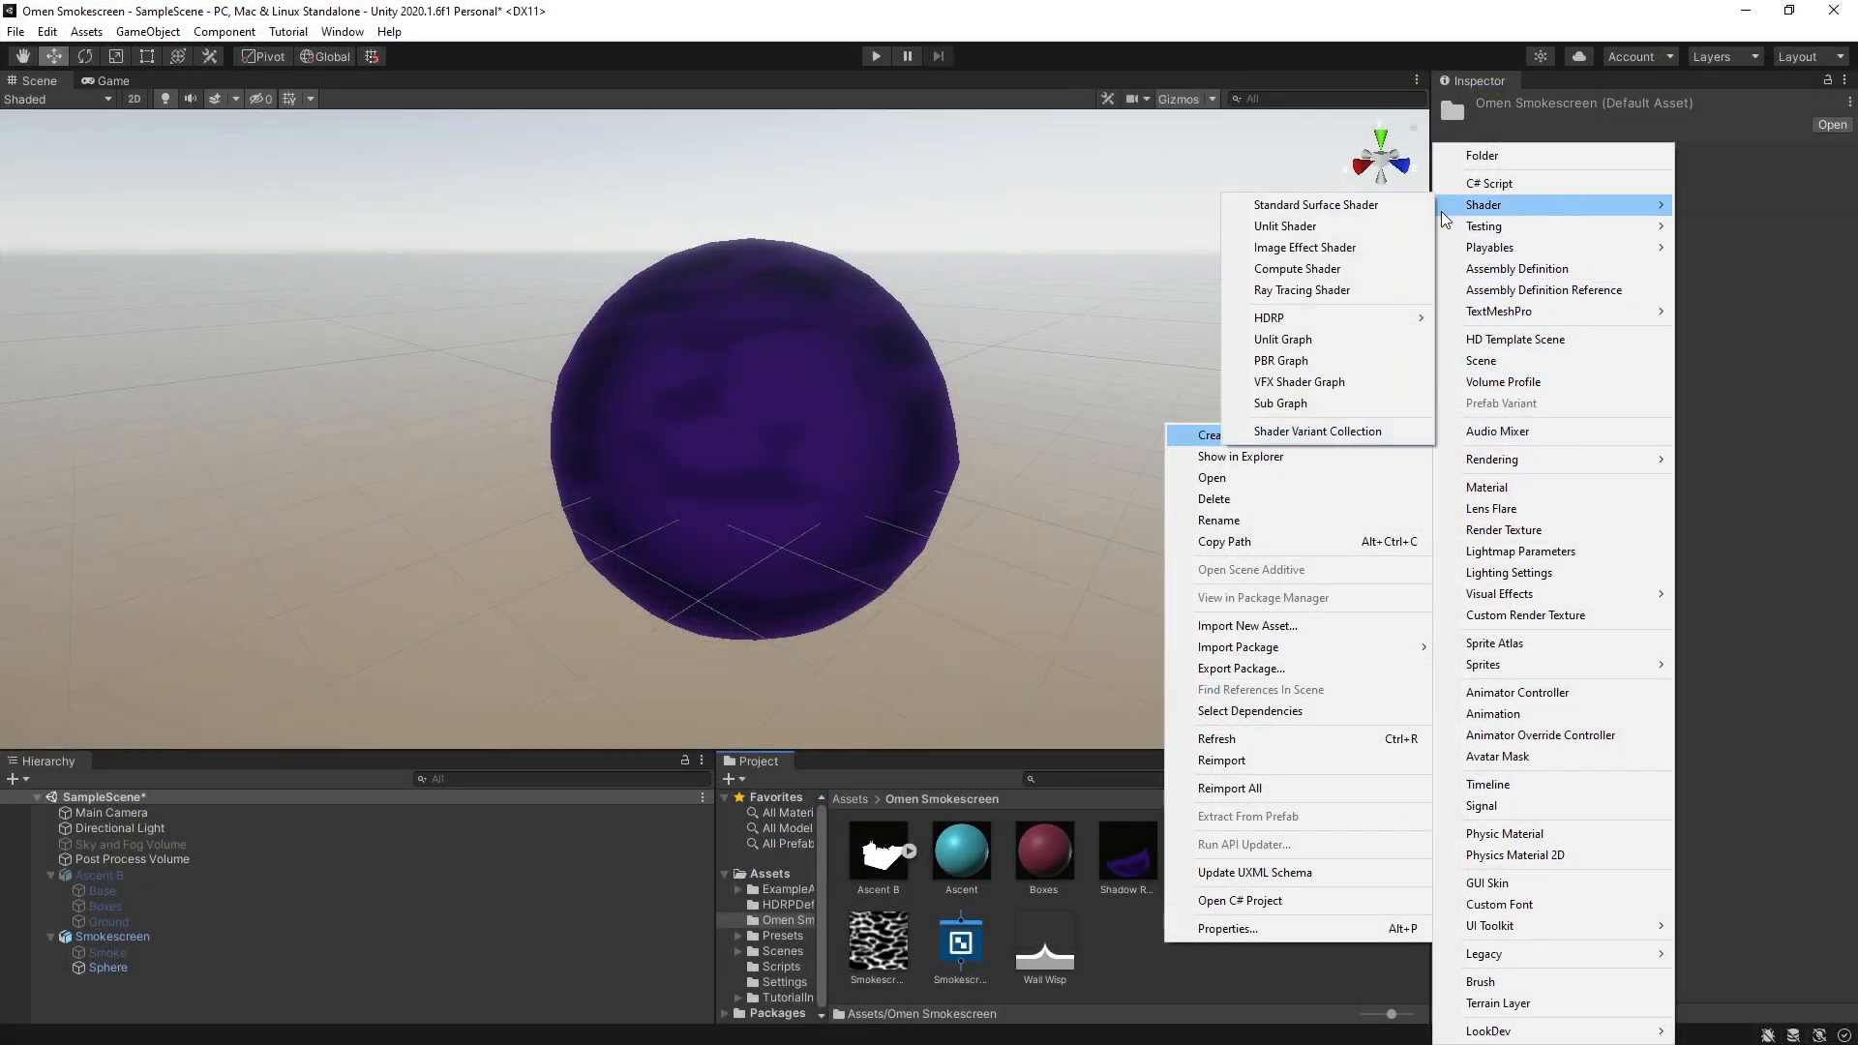
pyautogui.click(1348, 341)
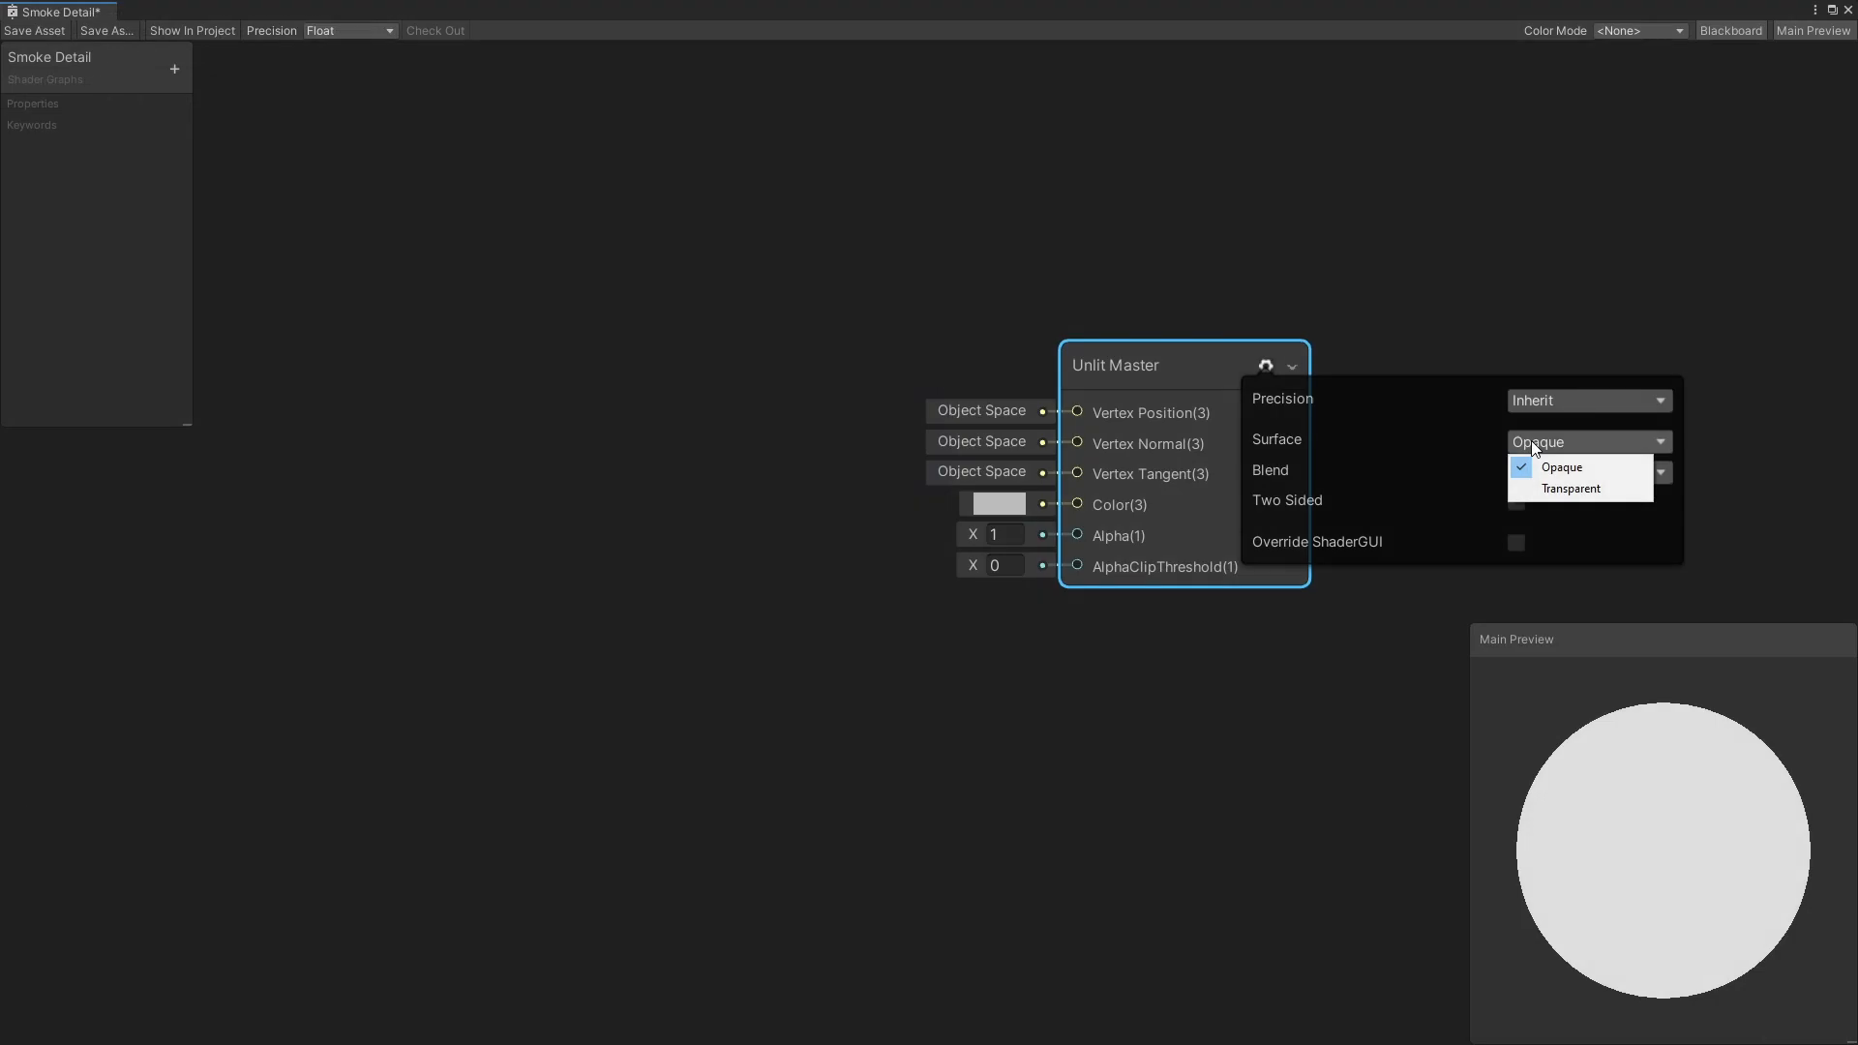
pyautogui.click(1556, 492)
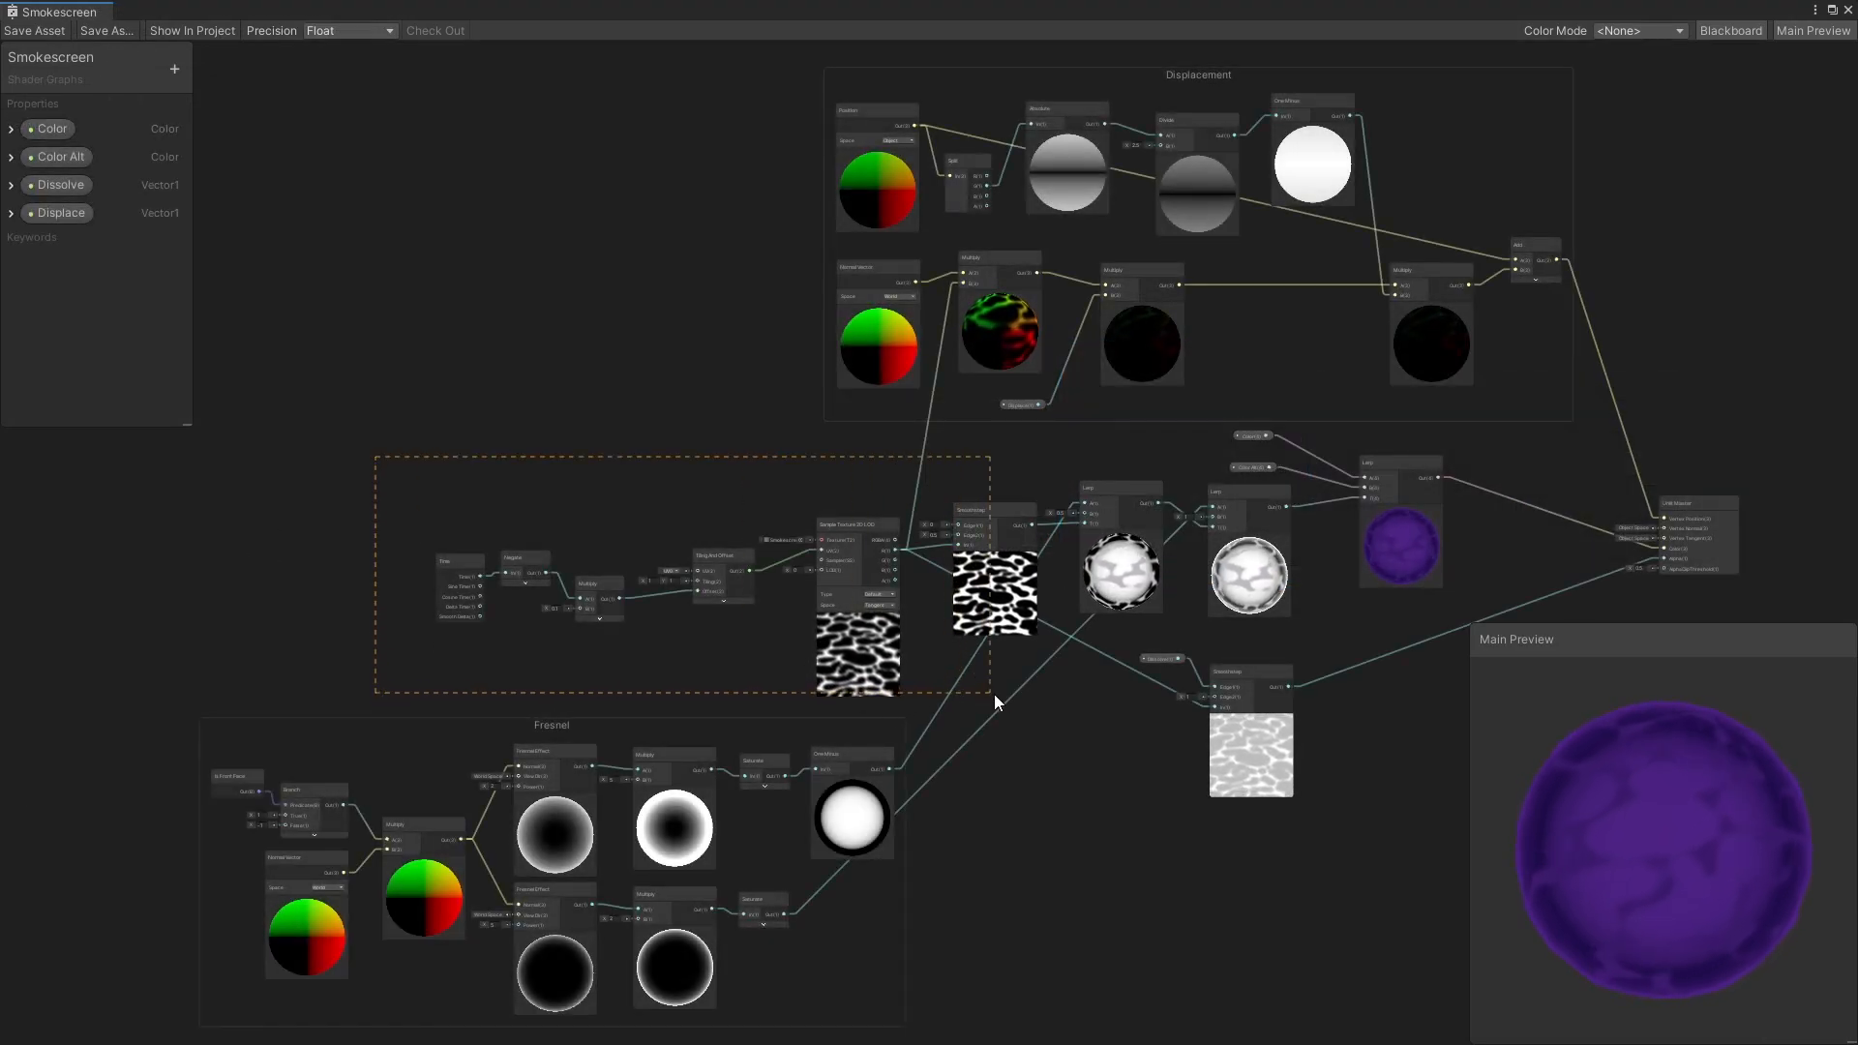
# Copy the animated texture nodes and the Position-to-One Minus chain from the Smokescreen graph into the Smoke Detail graph
pyautogui.moveTo(995, 694); pyautogui.dragTo(1031, 705)
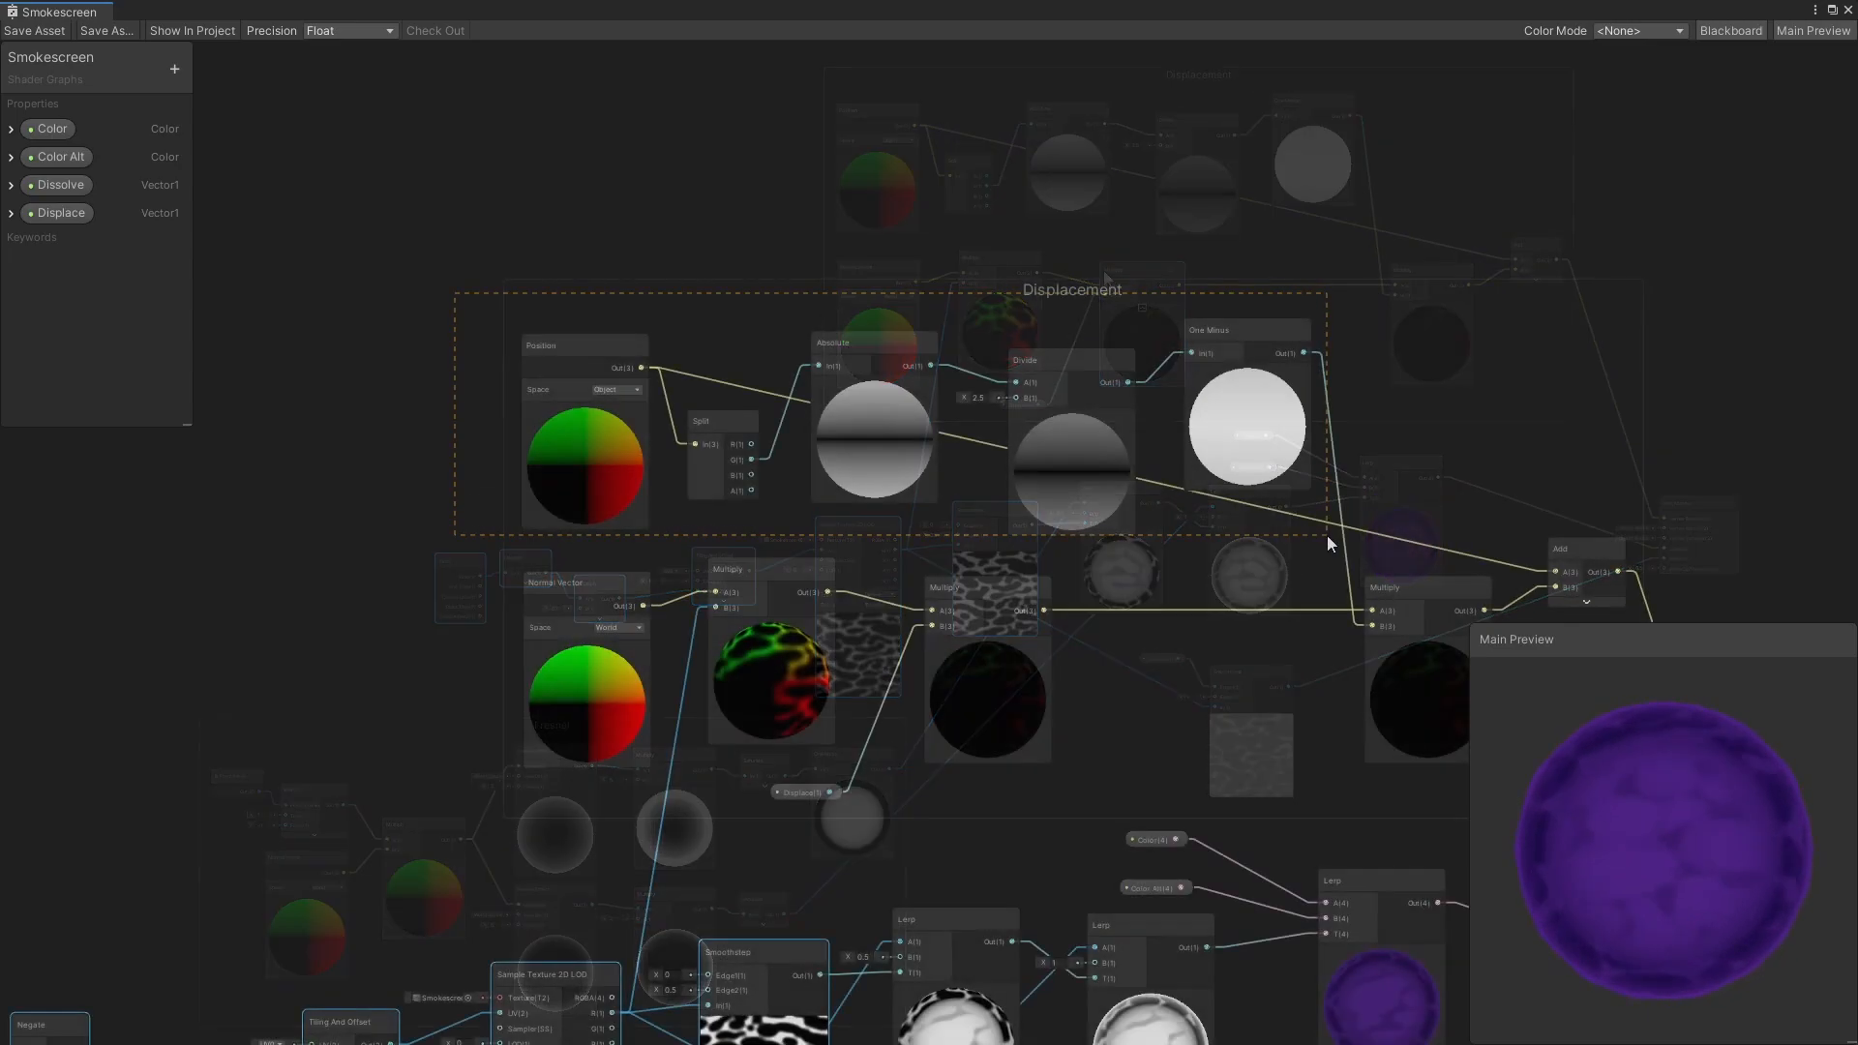
pyautogui.click(1328, 536)
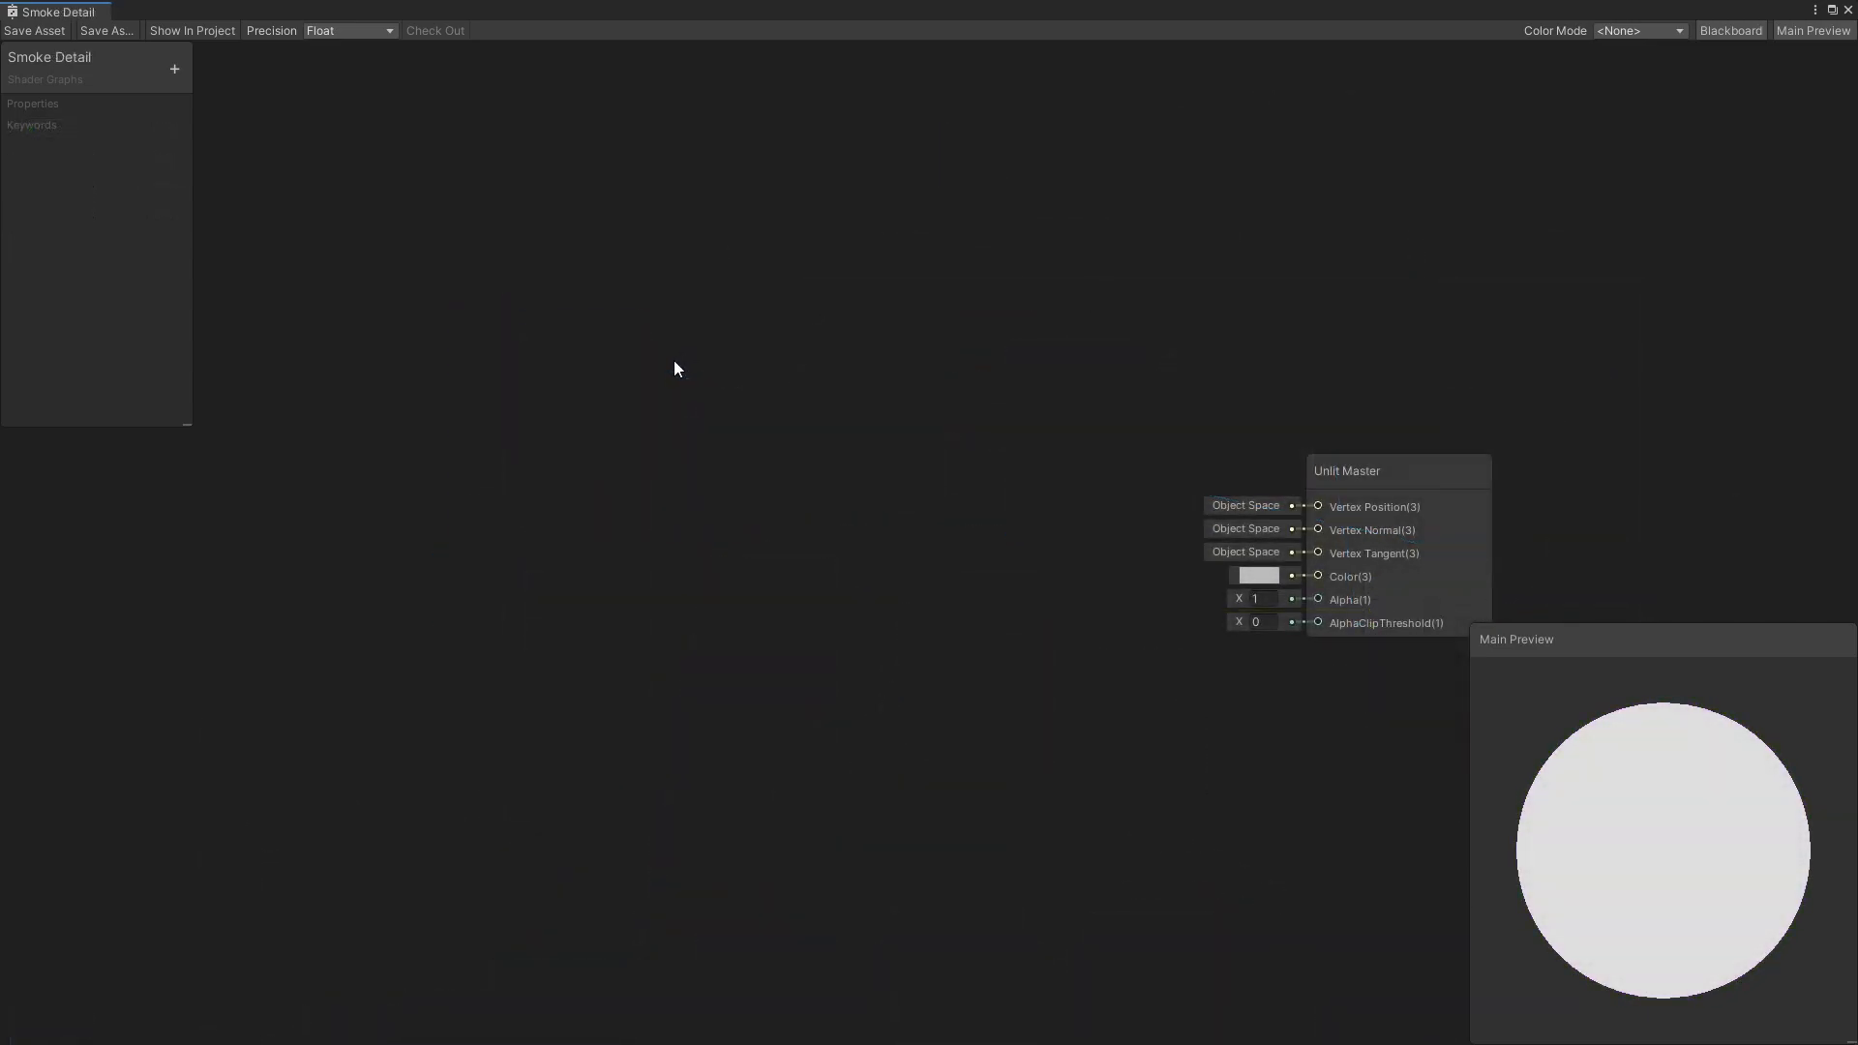
pyautogui.hotkey('ctrl', 'v')
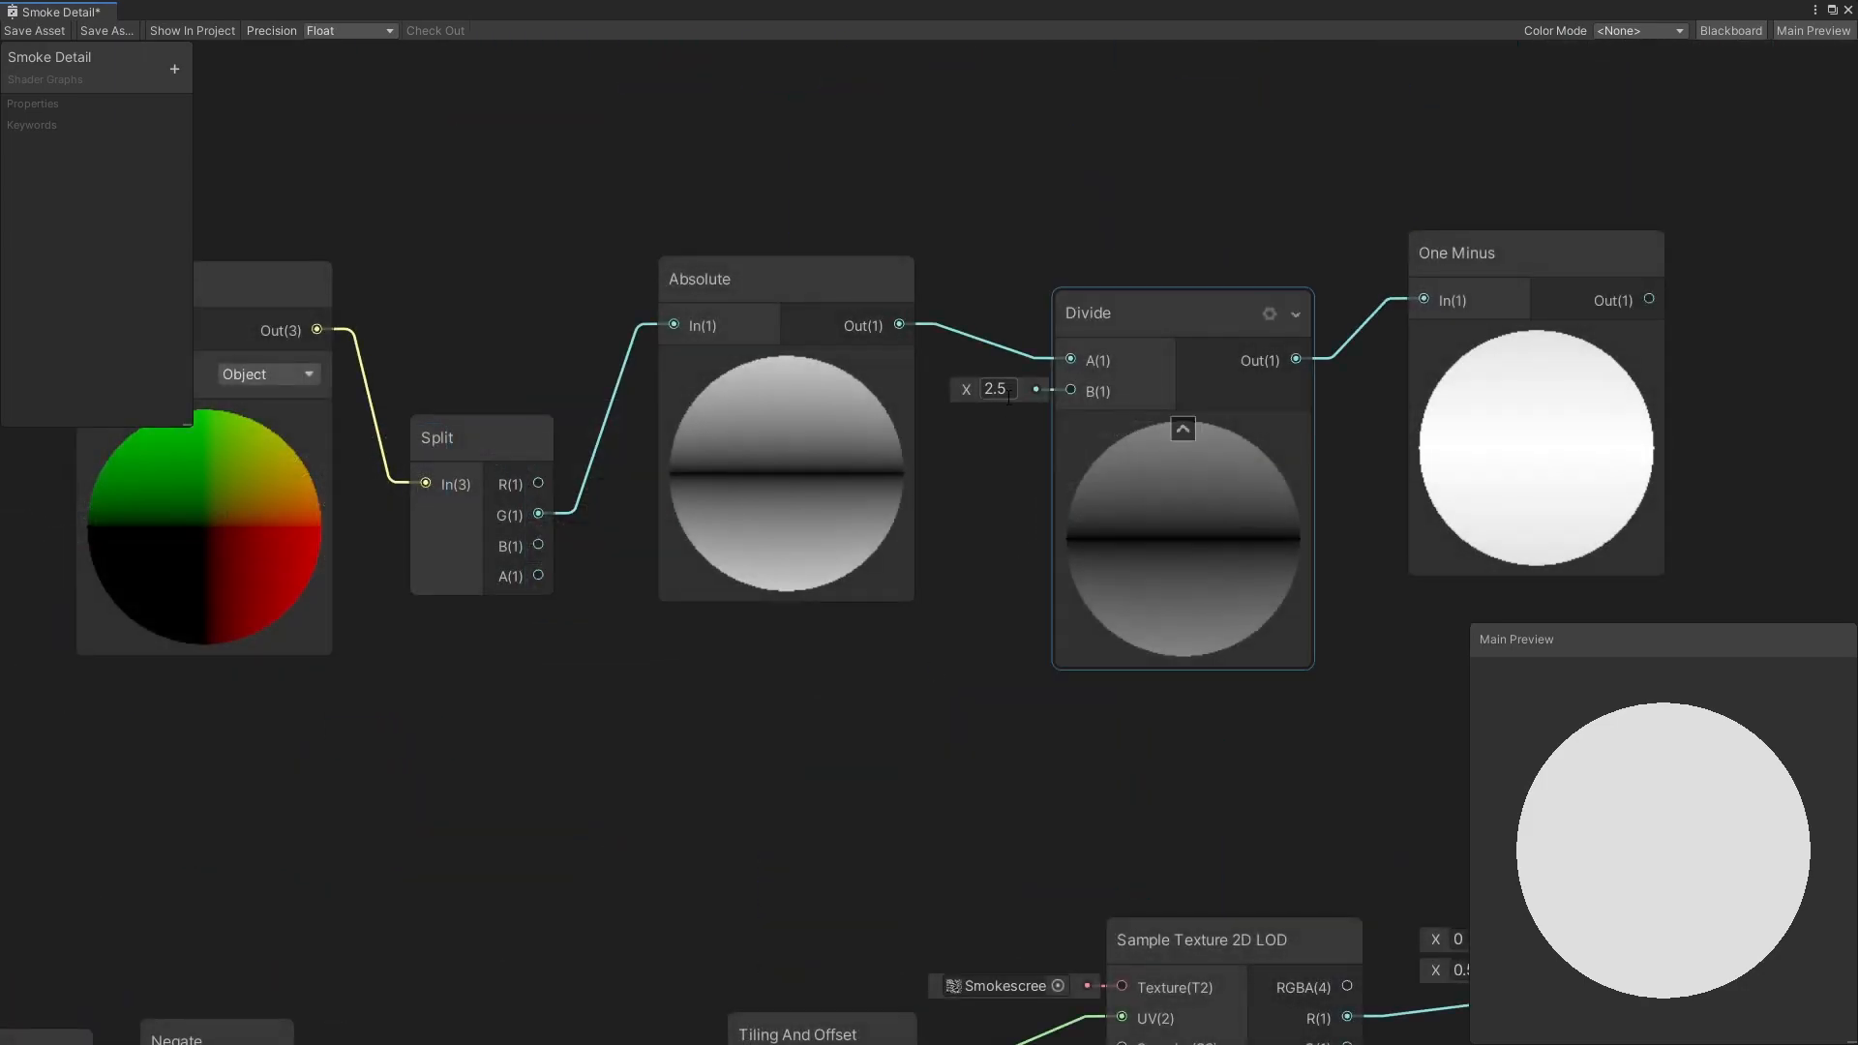
# Set the Divide node's B to 4.5 and multiply the One Minus output by the Smoothstep output
pyautogui.write('4.5')
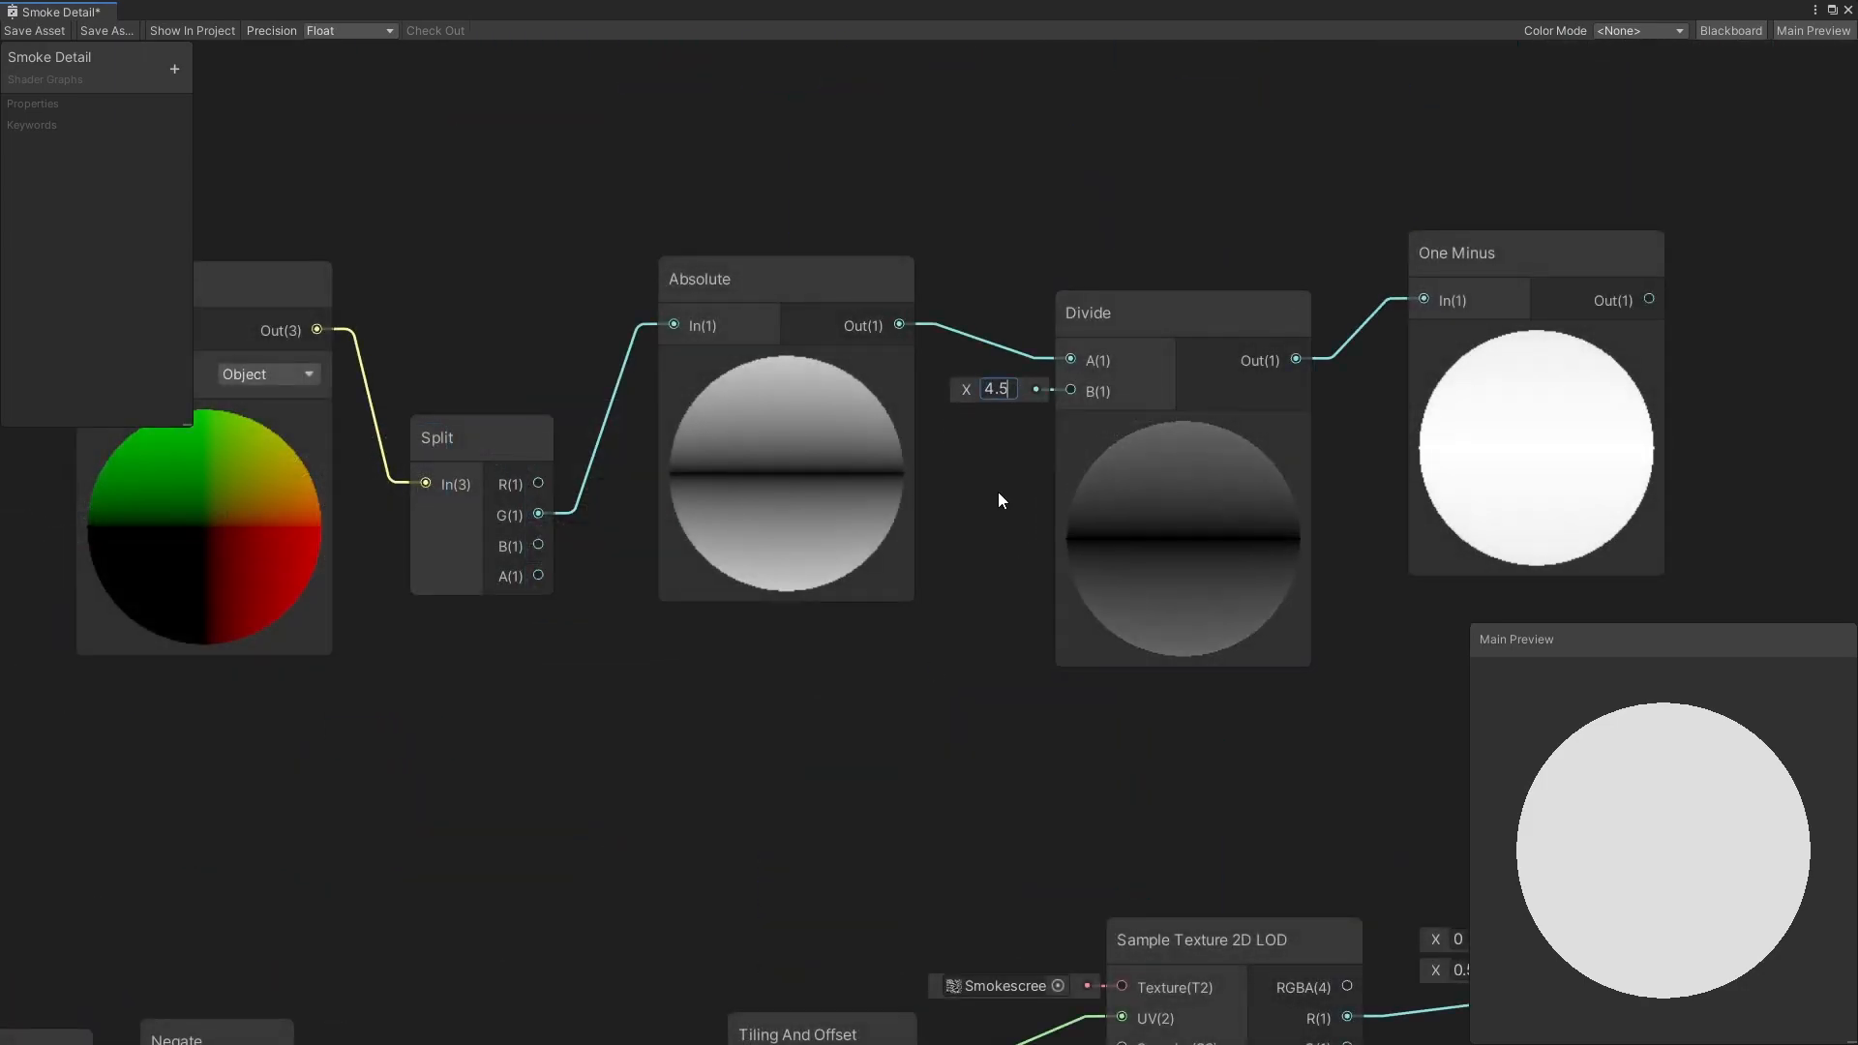
pyautogui.press('Return')
pyautogui.moveTo(820, 237); pyautogui.dragTo(1010, 488)
pyautogui.moveTo(1010, 488); pyautogui.dragTo(1013, 493)
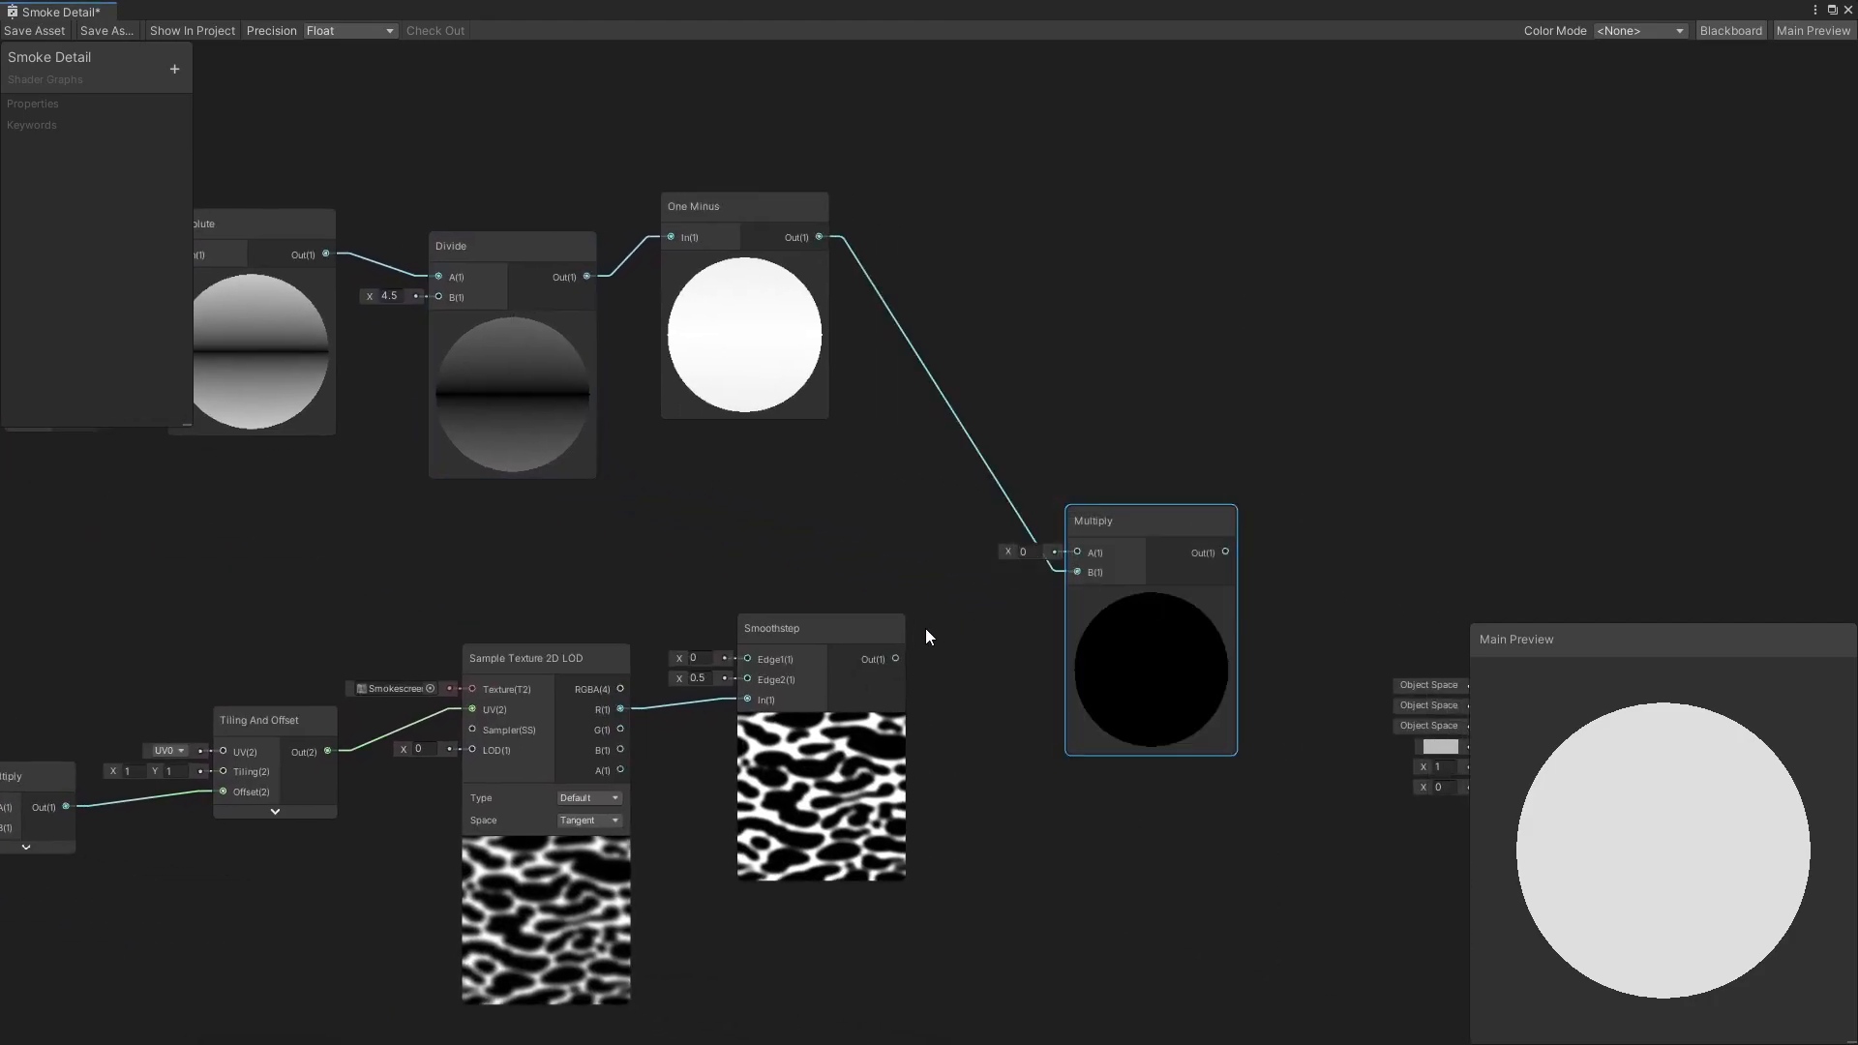
pyautogui.moveTo(896, 659); pyautogui.dragTo(1076, 552)
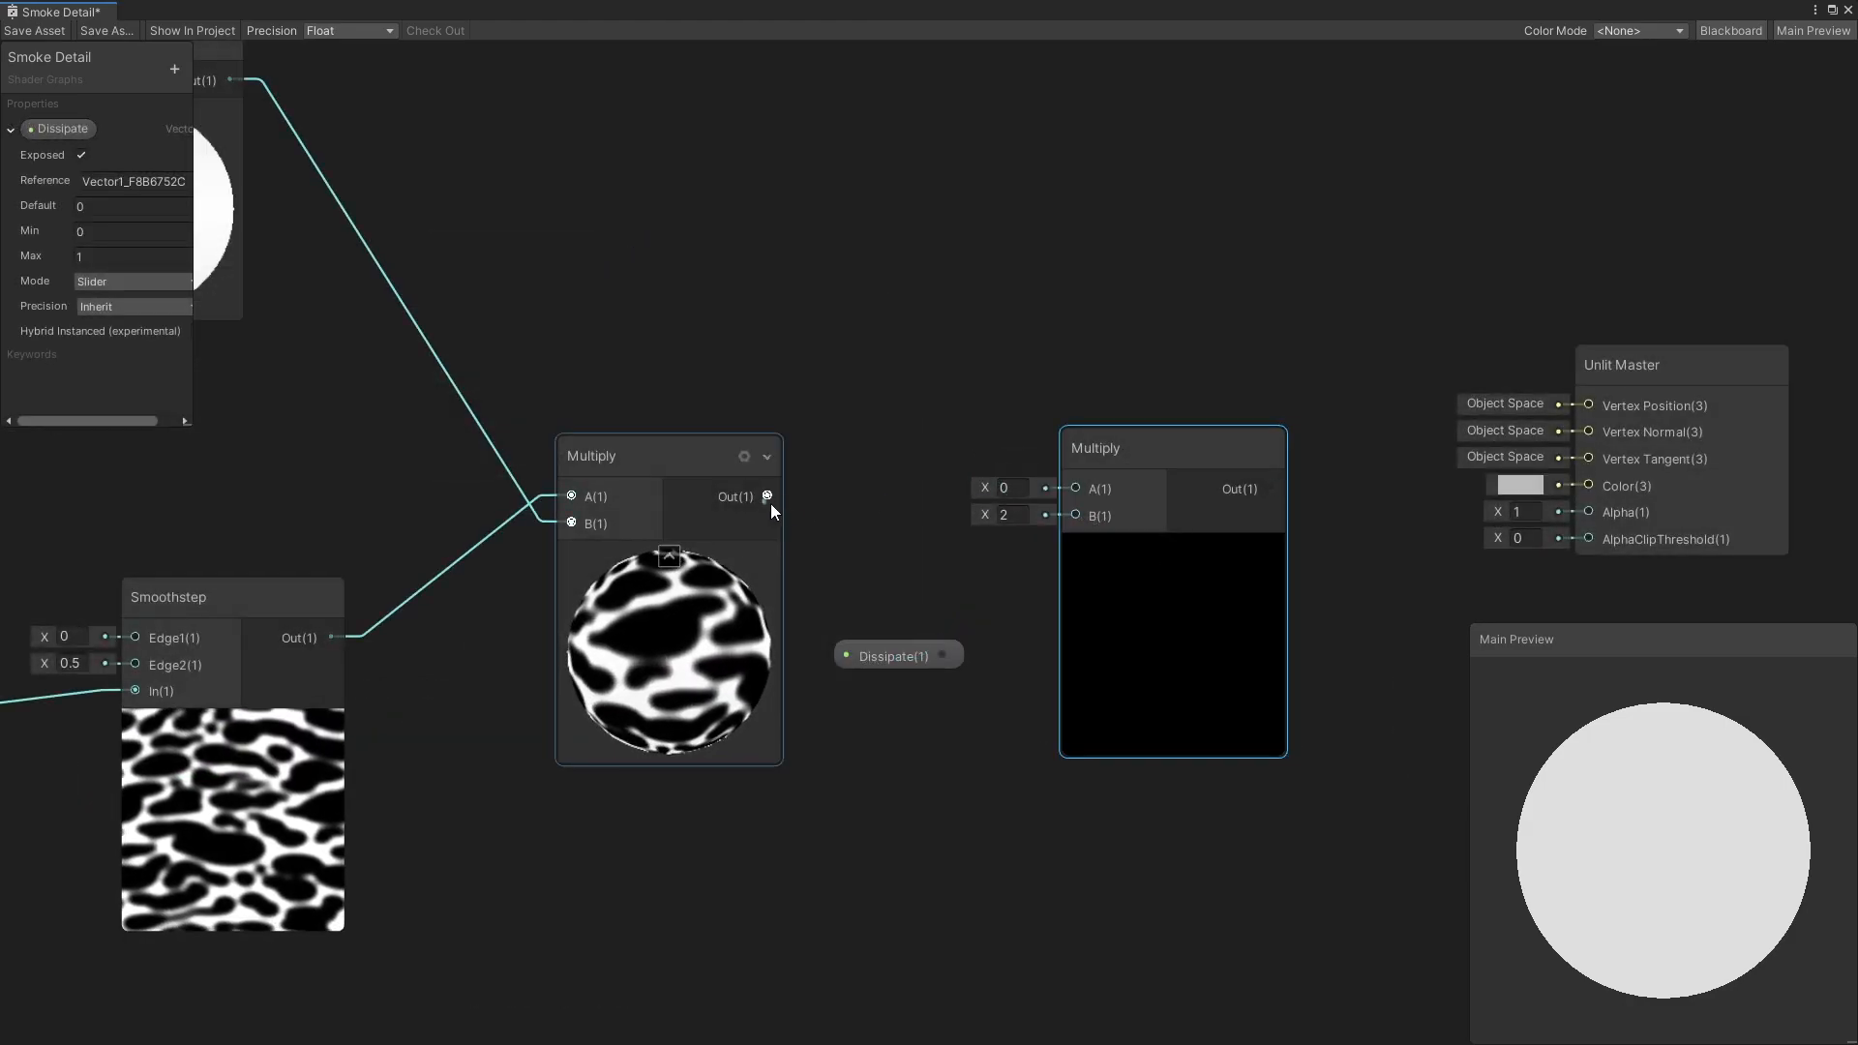
# Multiply the combined mask by the Dissipate property for the Unlit Master's Alpha, and connect the Color property to its Color
pyautogui.moveTo(770, 503); pyautogui.dragTo(1074, 489)
pyautogui.moveTo(943, 655); pyautogui.dragTo(1071, 521)
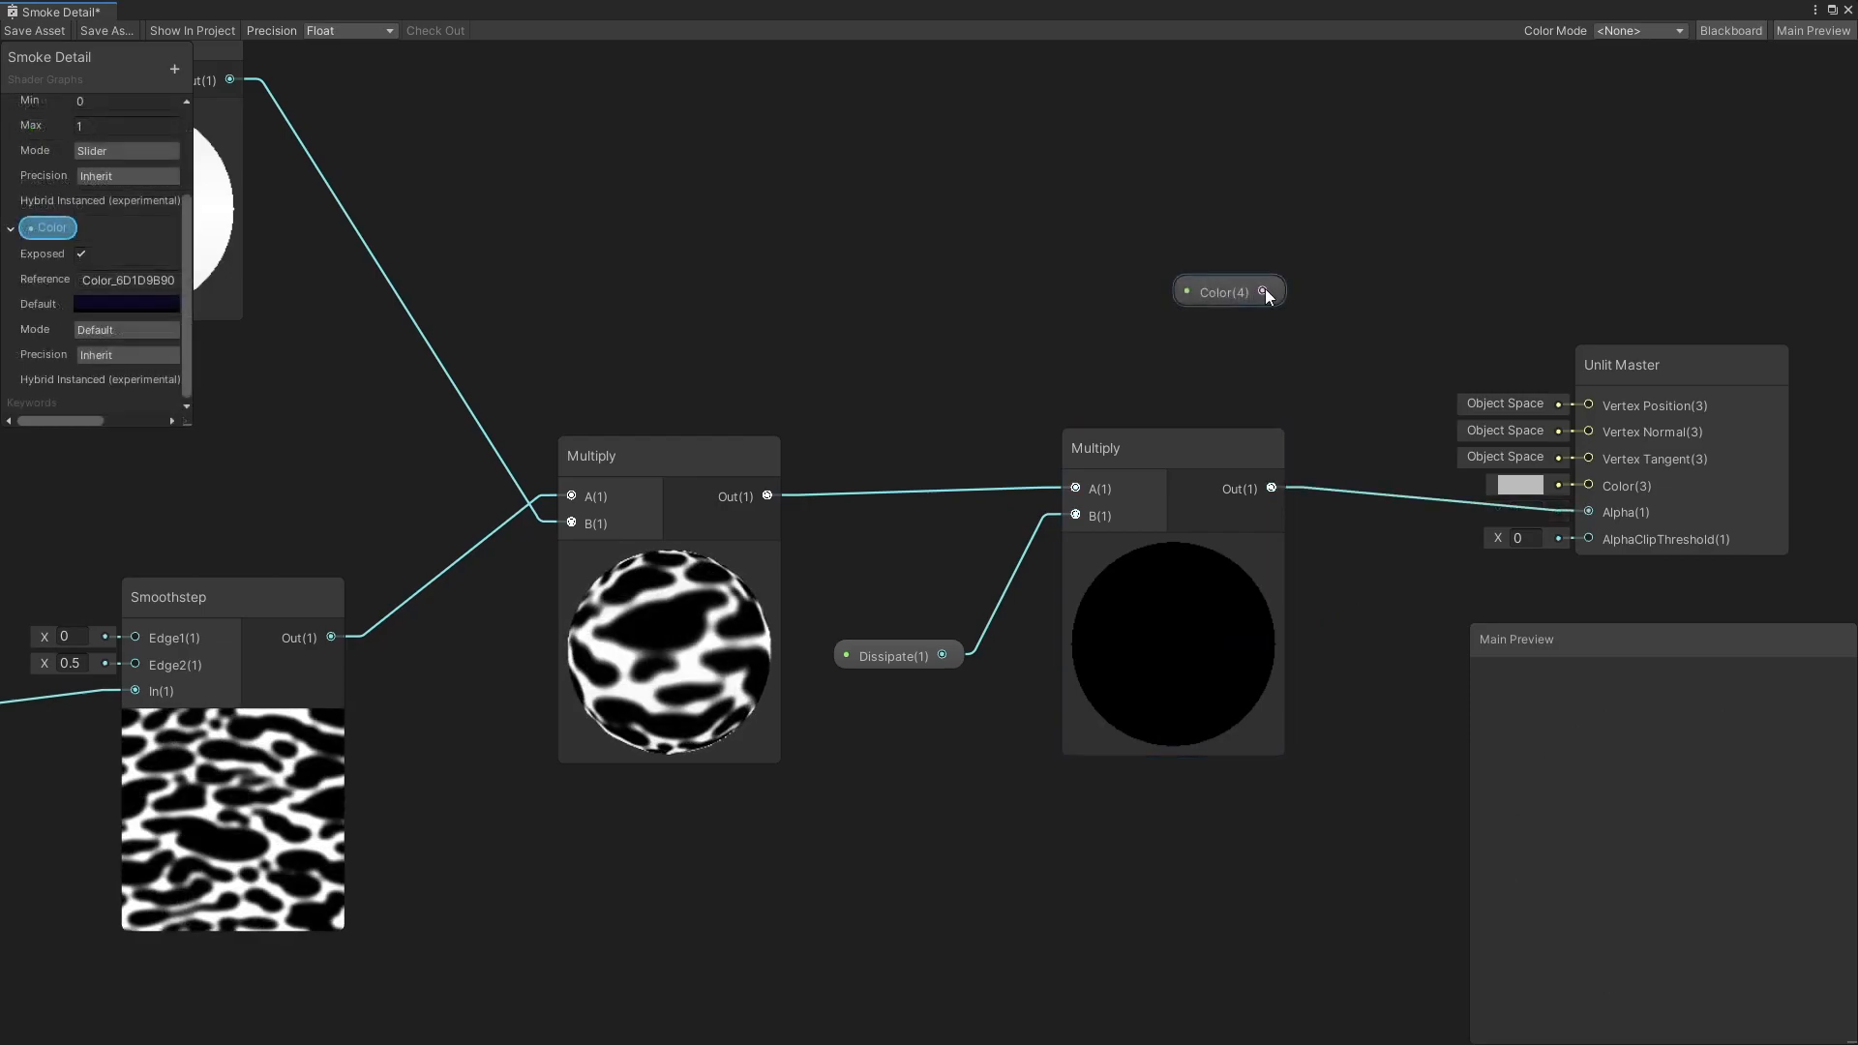
pyautogui.moveTo(1263, 290); pyautogui.dragTo(1570, 484)
pyautogui.moveTo(1272, 487); pyautogui.dragTo(1588, 512)
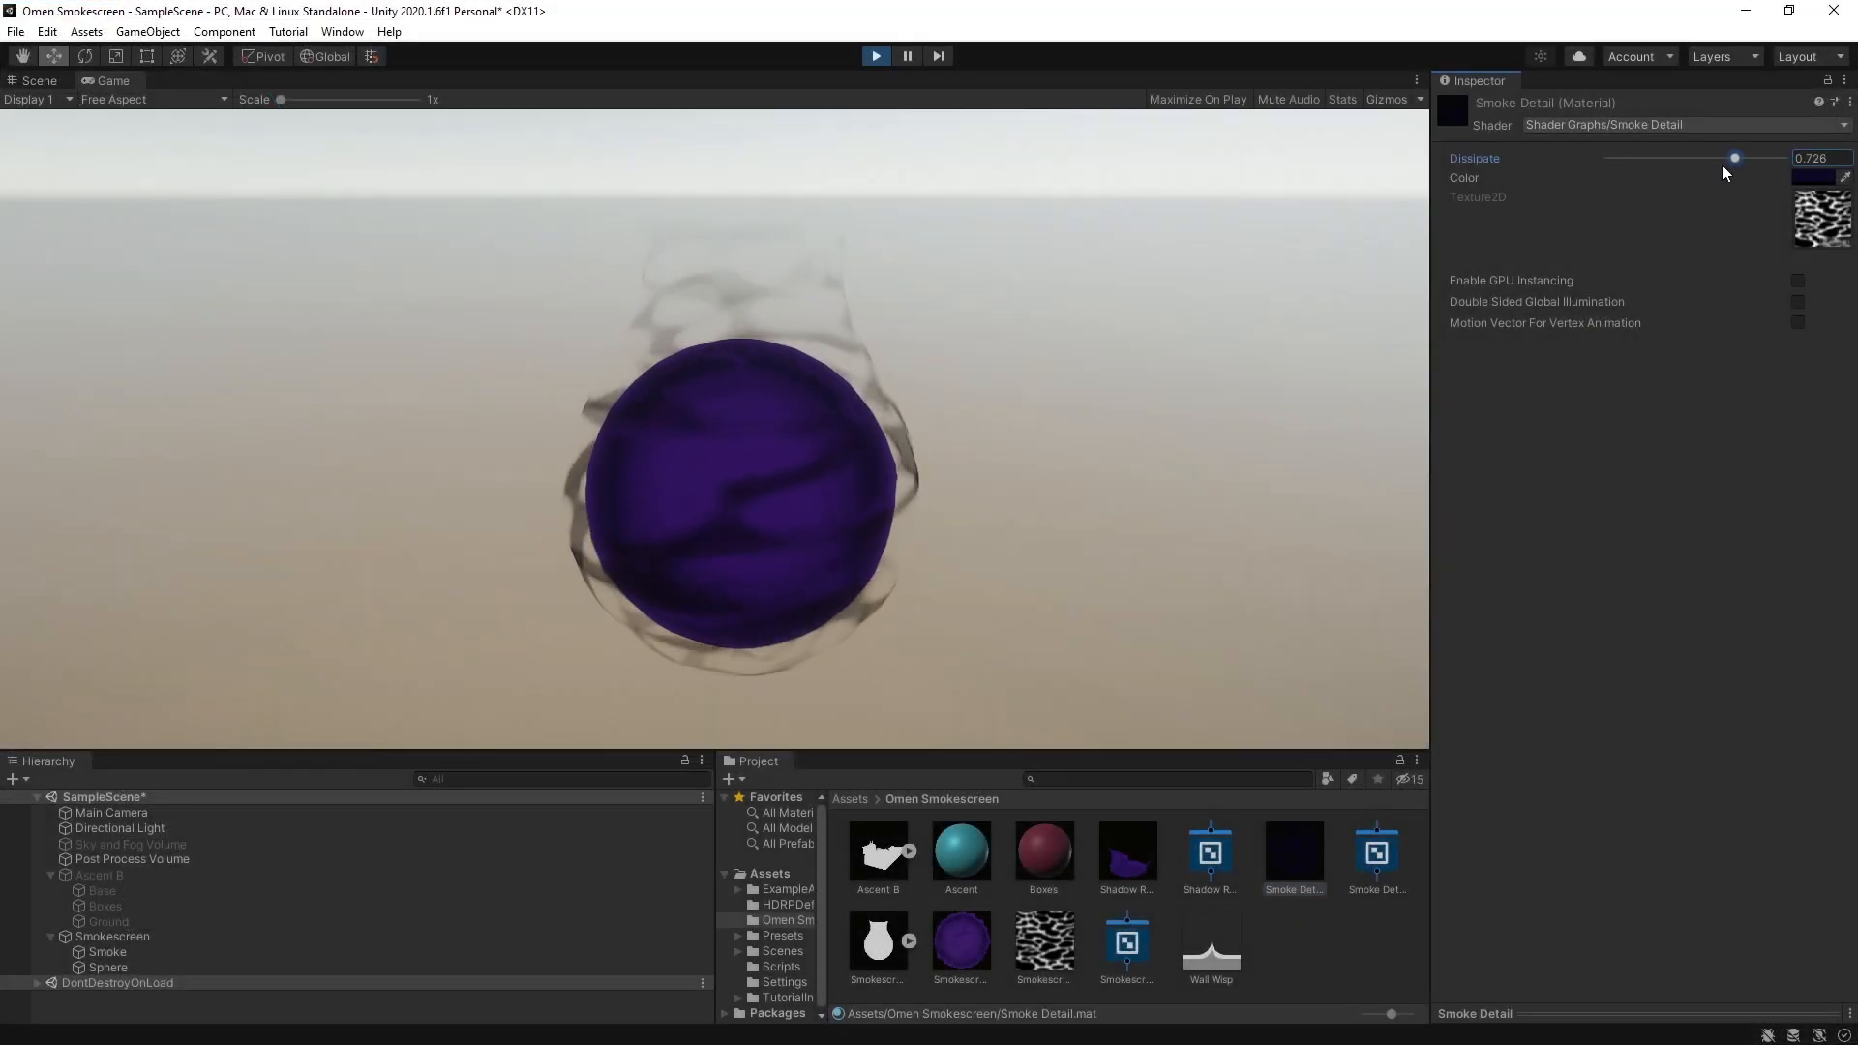
# Open the Smoke Detail material's Color for editing
pyautogui.click(1815, 178)
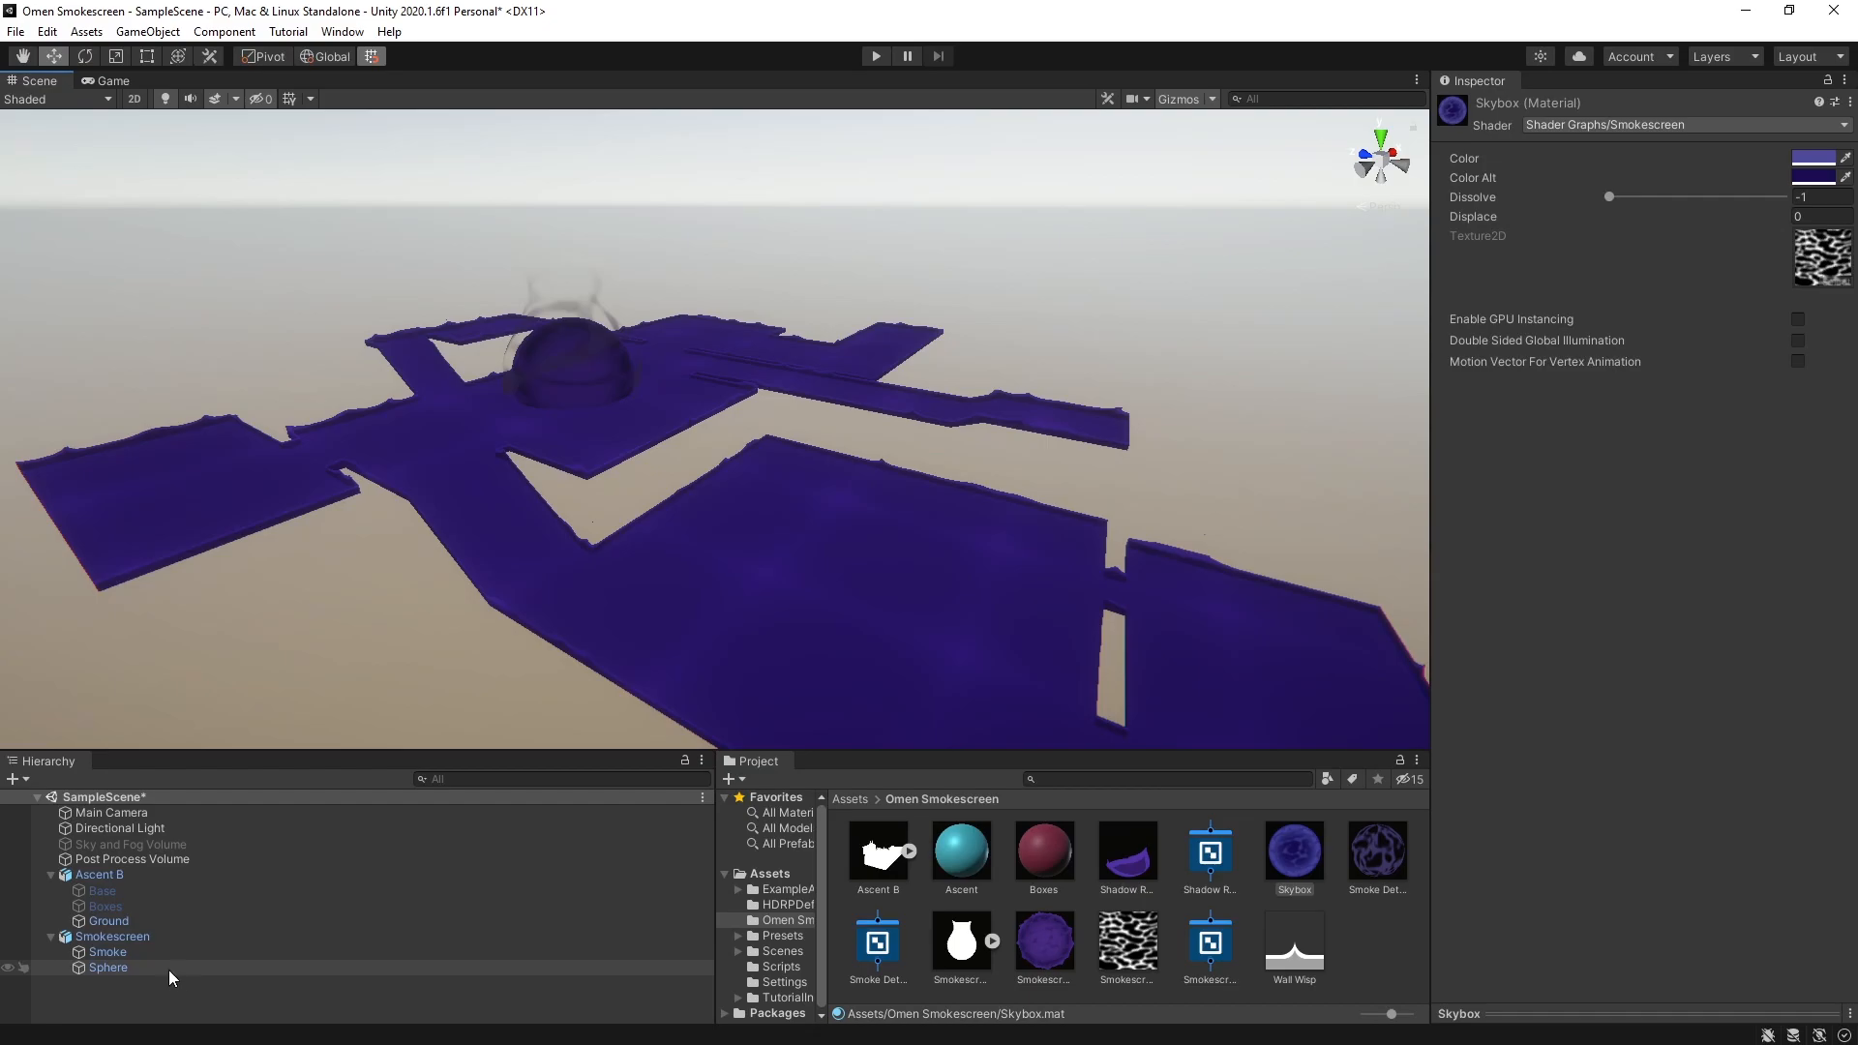
# Duplicate the smokescreen sphere as a standalone Skybox object, scale it to 100 on all axes and apply the Skybox material
pyautogui.click(168, 969)
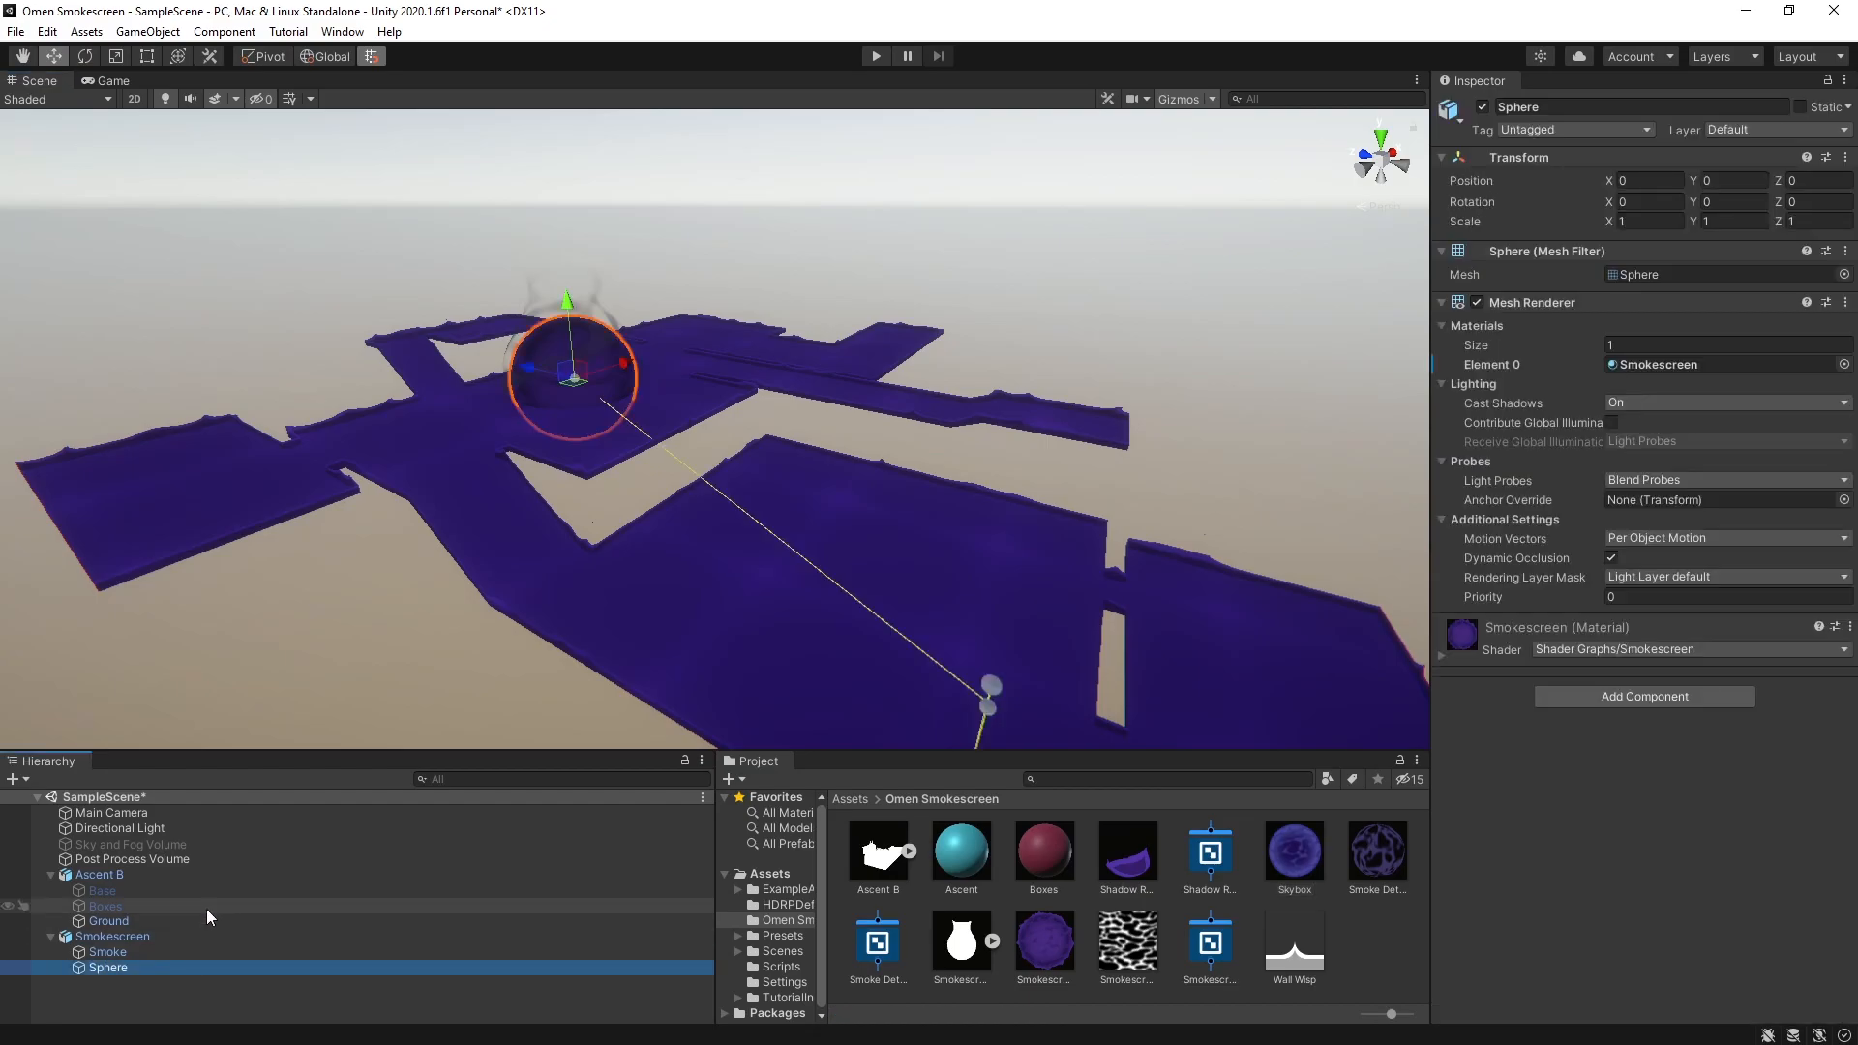
pyautogui.hotkey('ctrl', 'd')
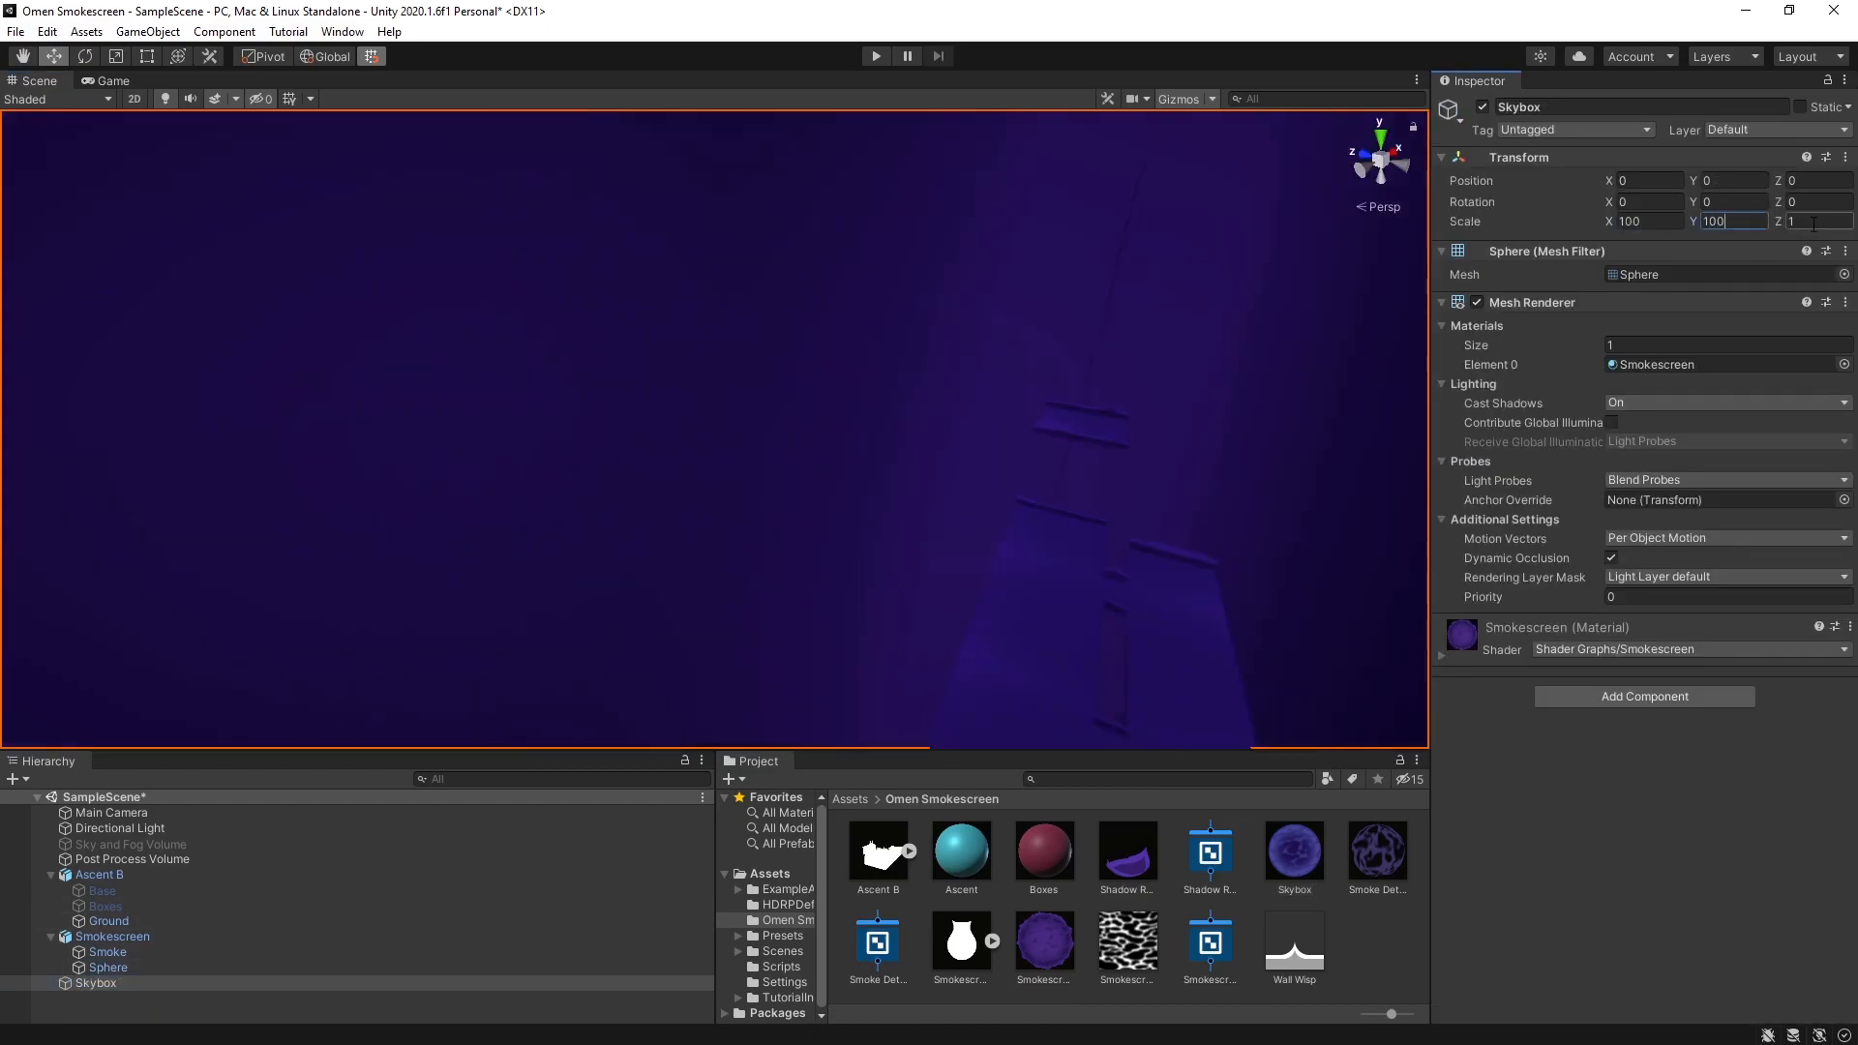
pyautogui.write('100')
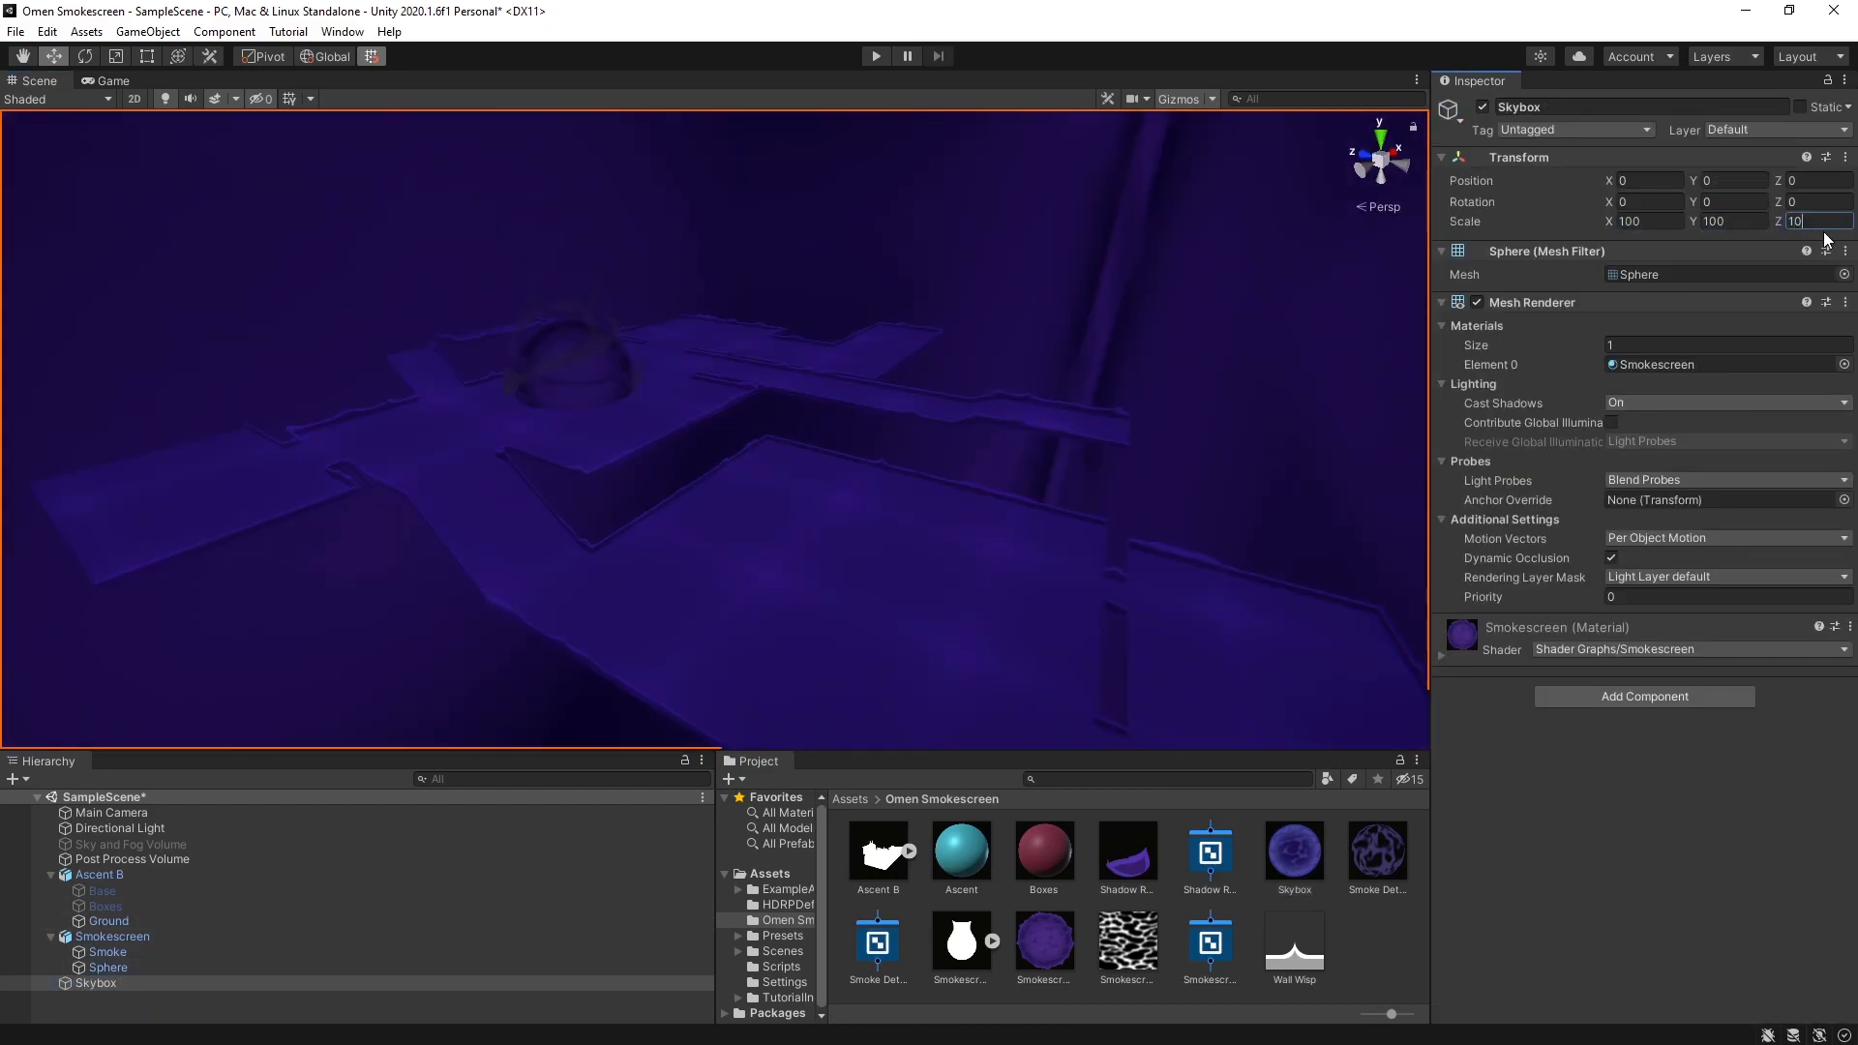
pyautogui.click(1288, 868)
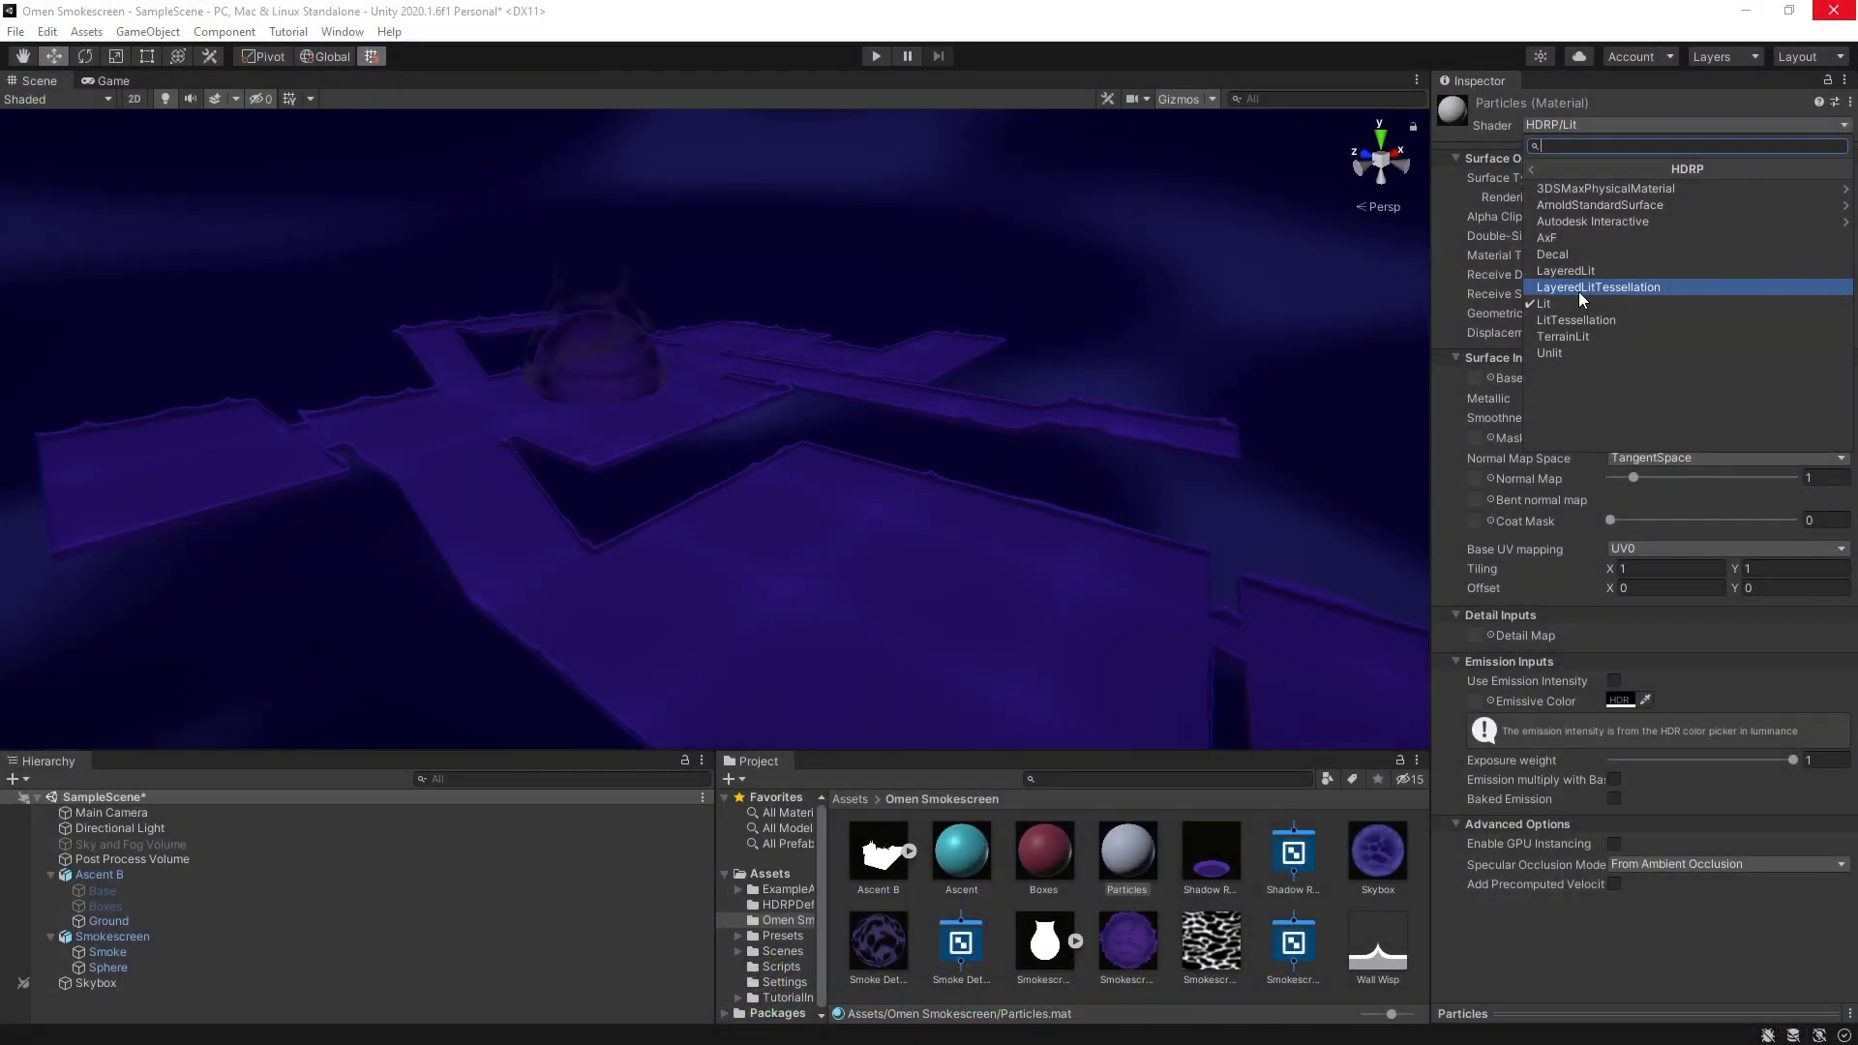
# Set the Particles material's shader to HDRP/Unlit and its surface type to Transparent
pyautogui.click(1568, 346)
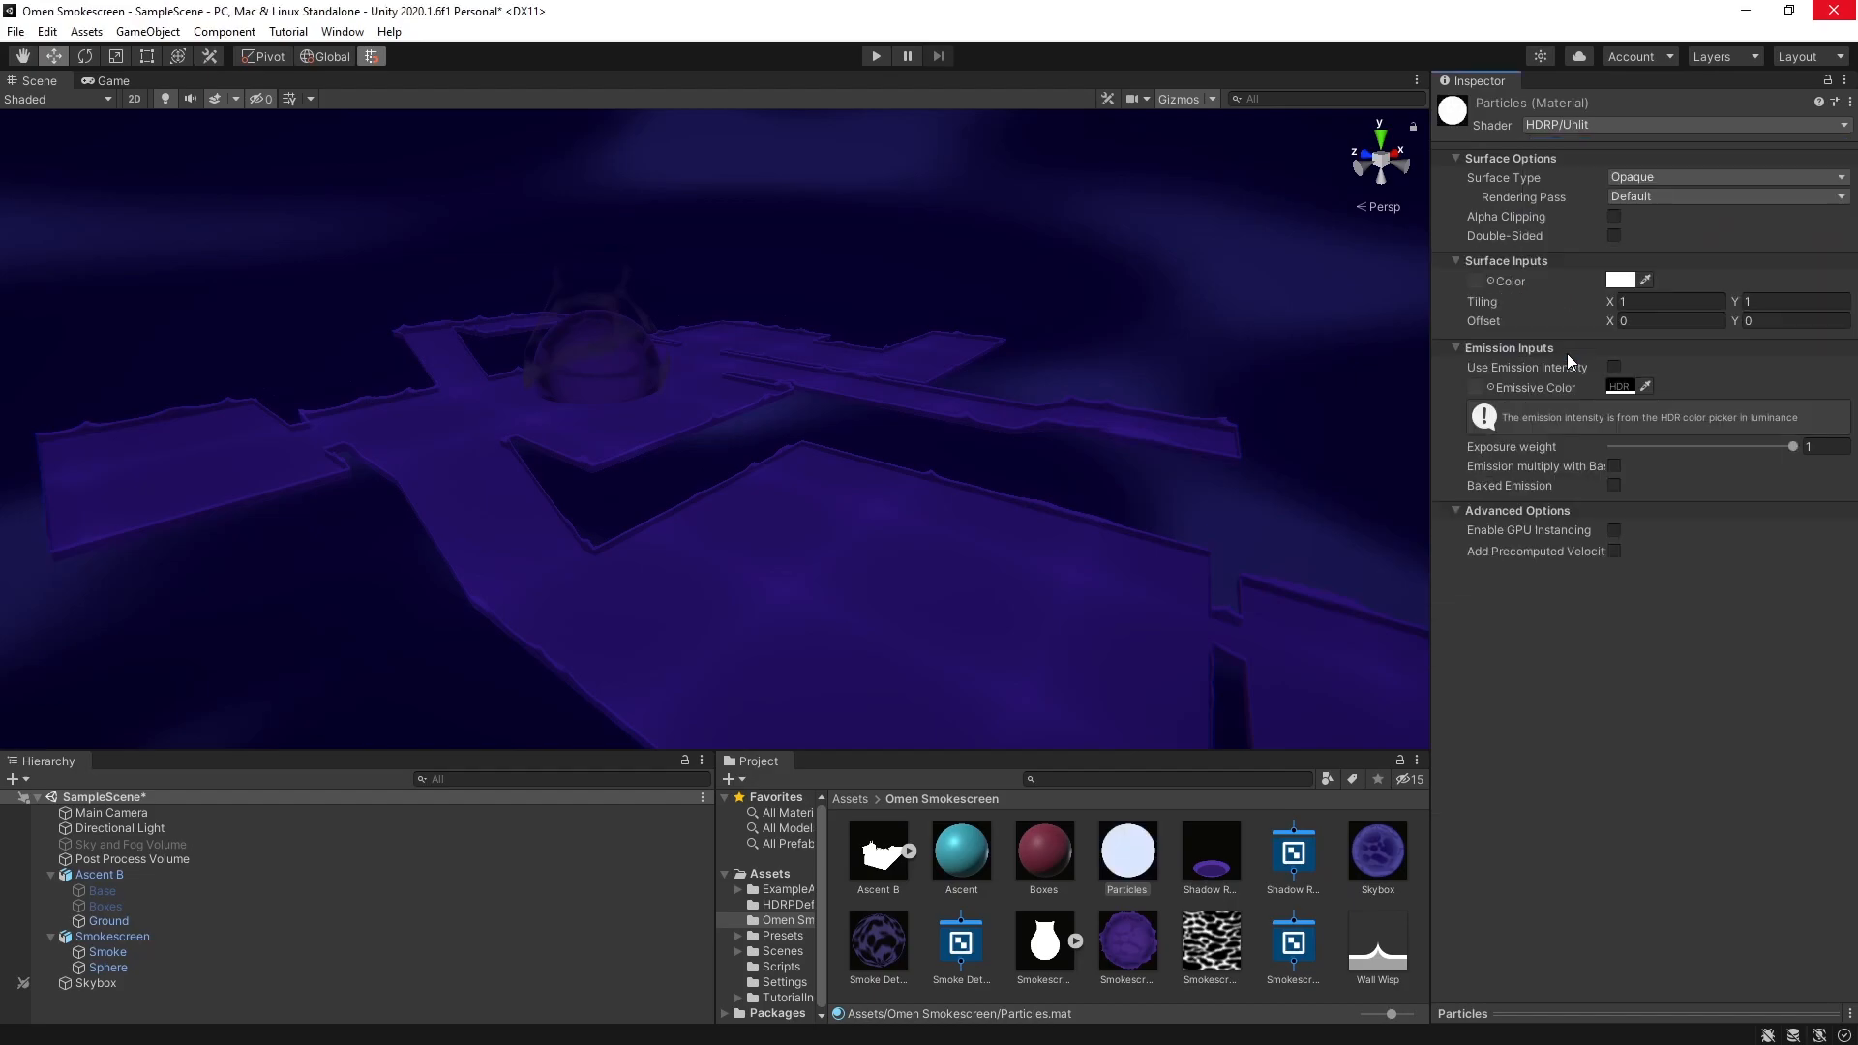
pyautogui.click(1637, 180)
pyautogui.click(1646, 217)
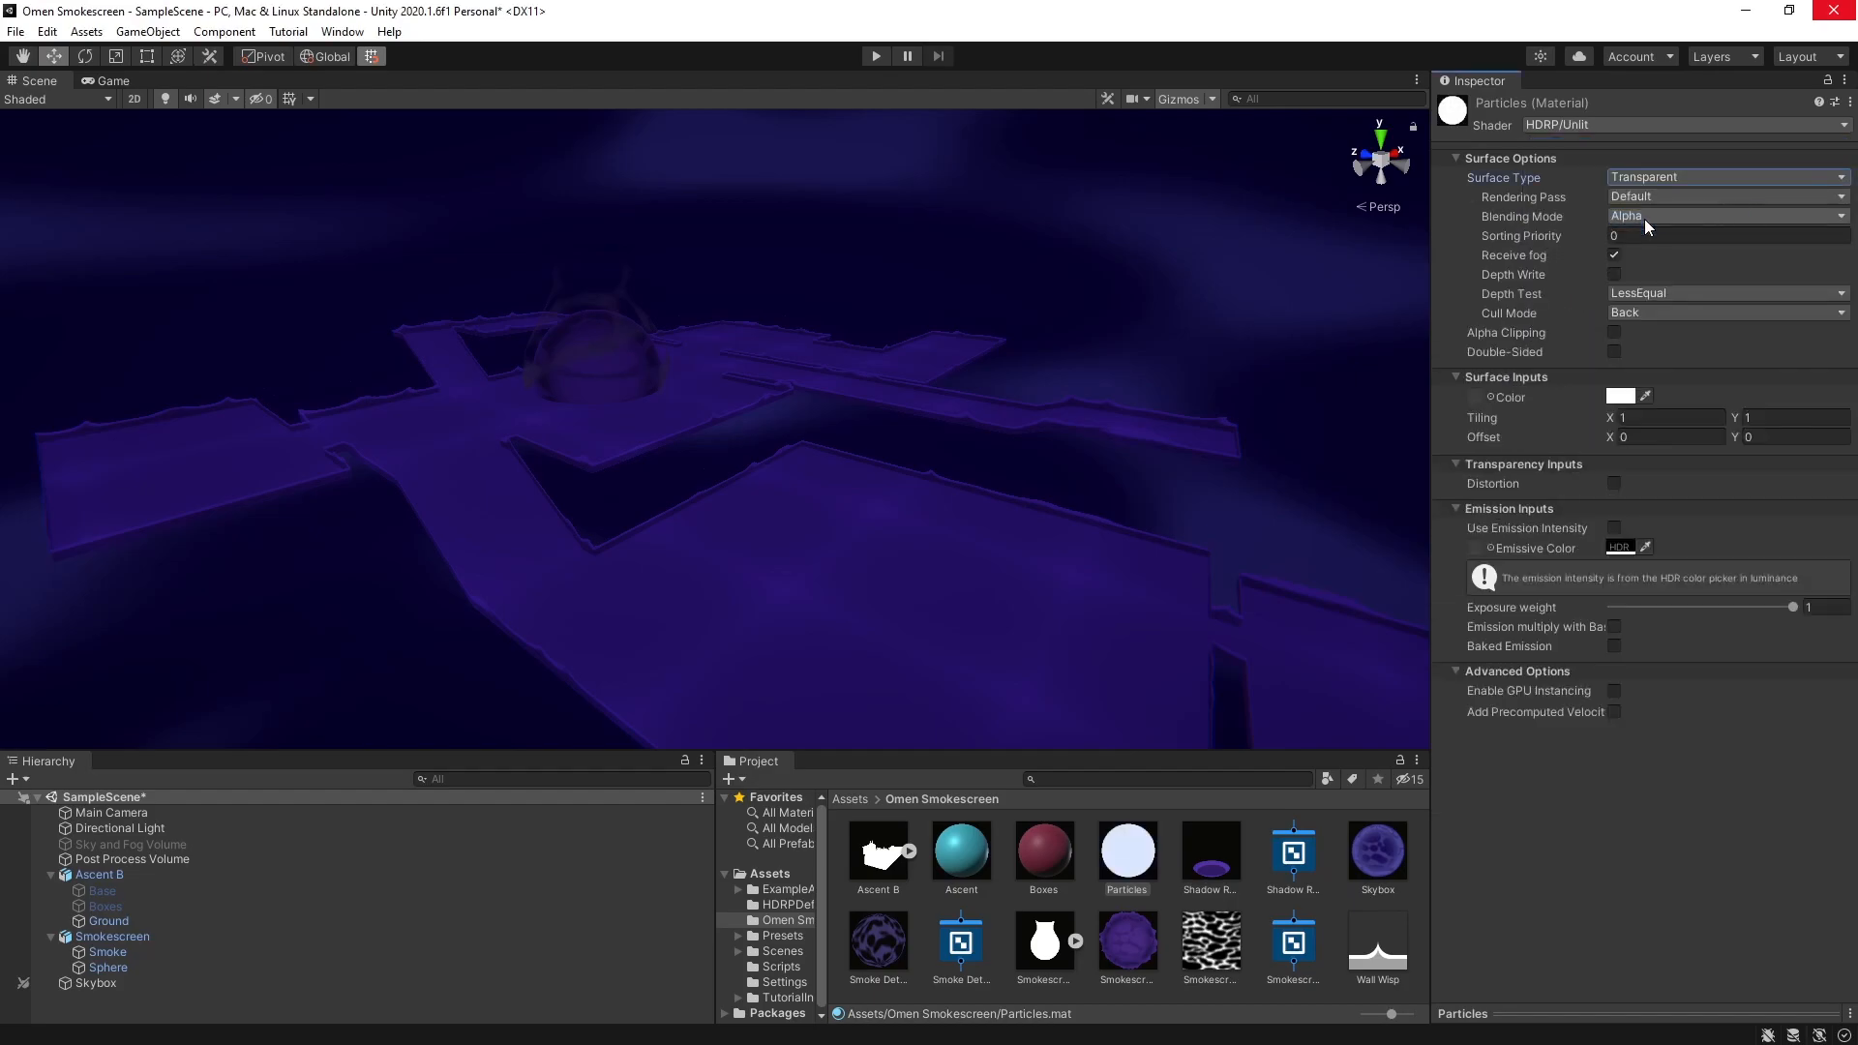
# Assign the Default-Particle texture to the Particles material's Color and tint it cyan (39EEFF)
pyautogui.click(1490, 396)
pyautogui.write('part')
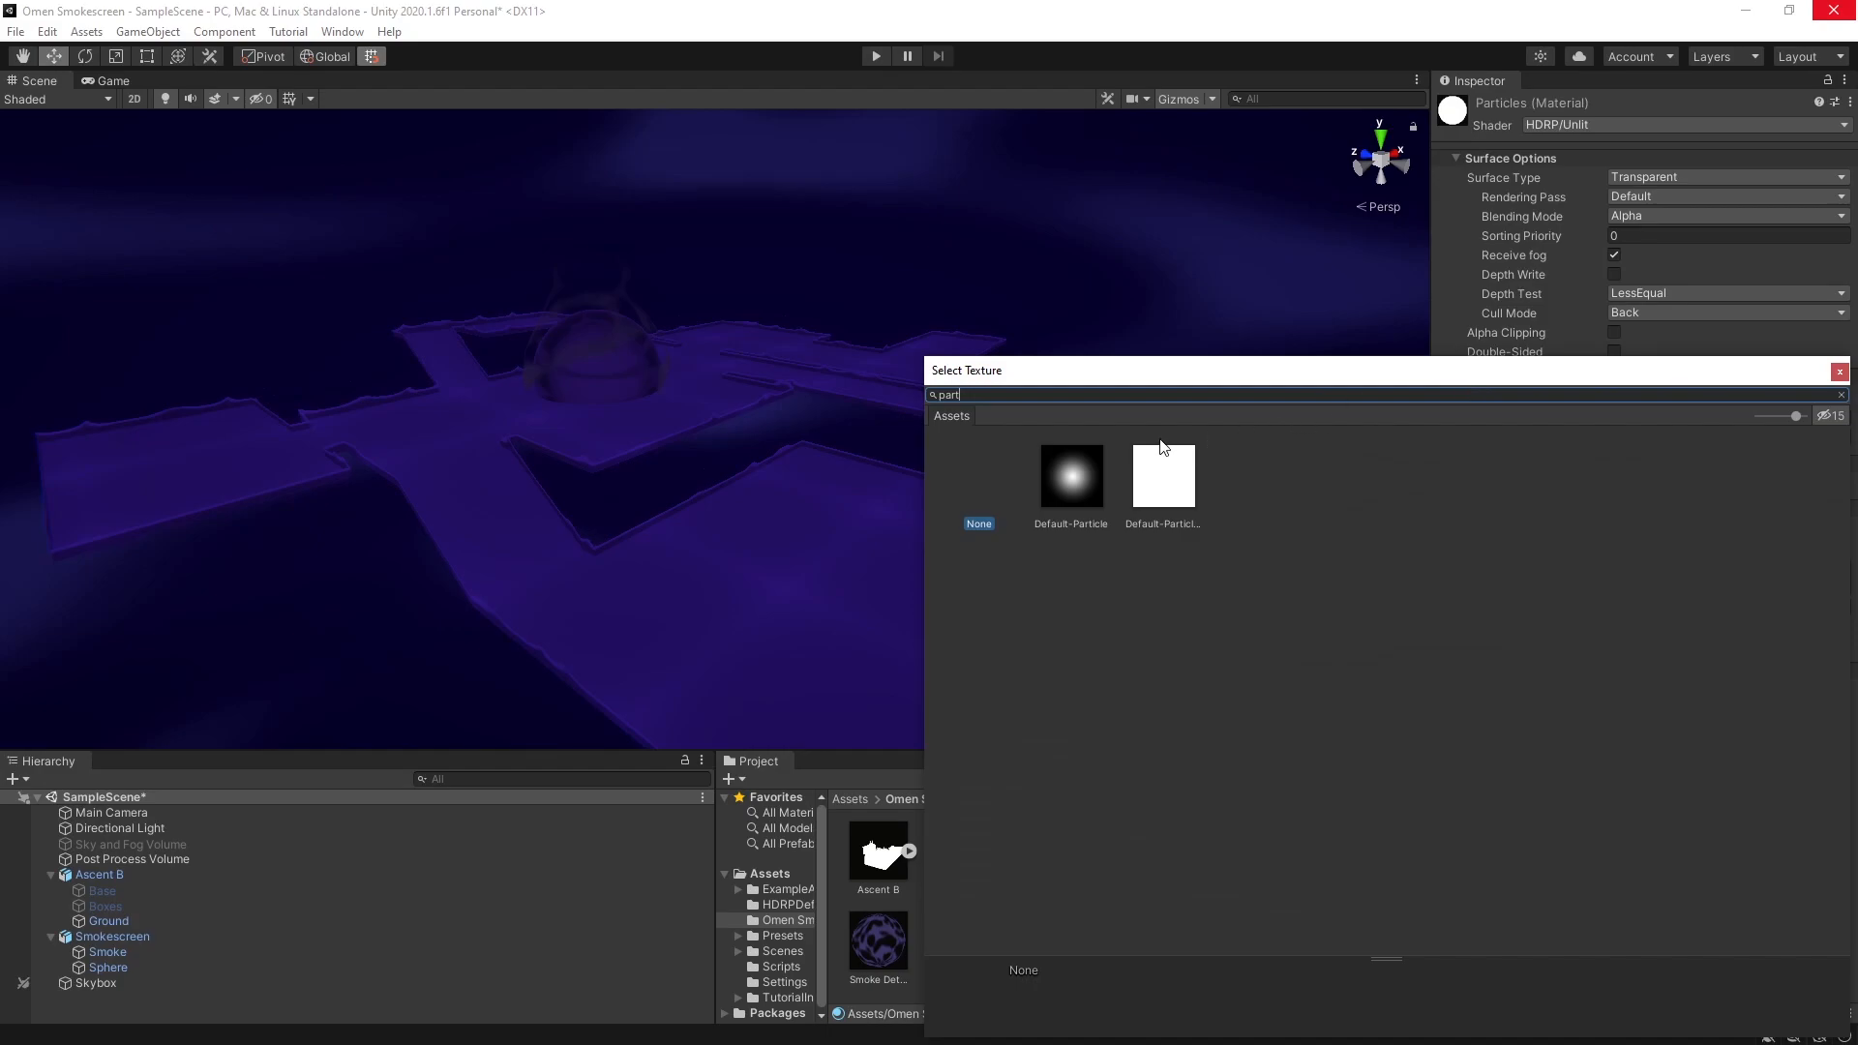
pyautogui.doubleClick(1084, 467)
pyautogui.click(1611, 397)
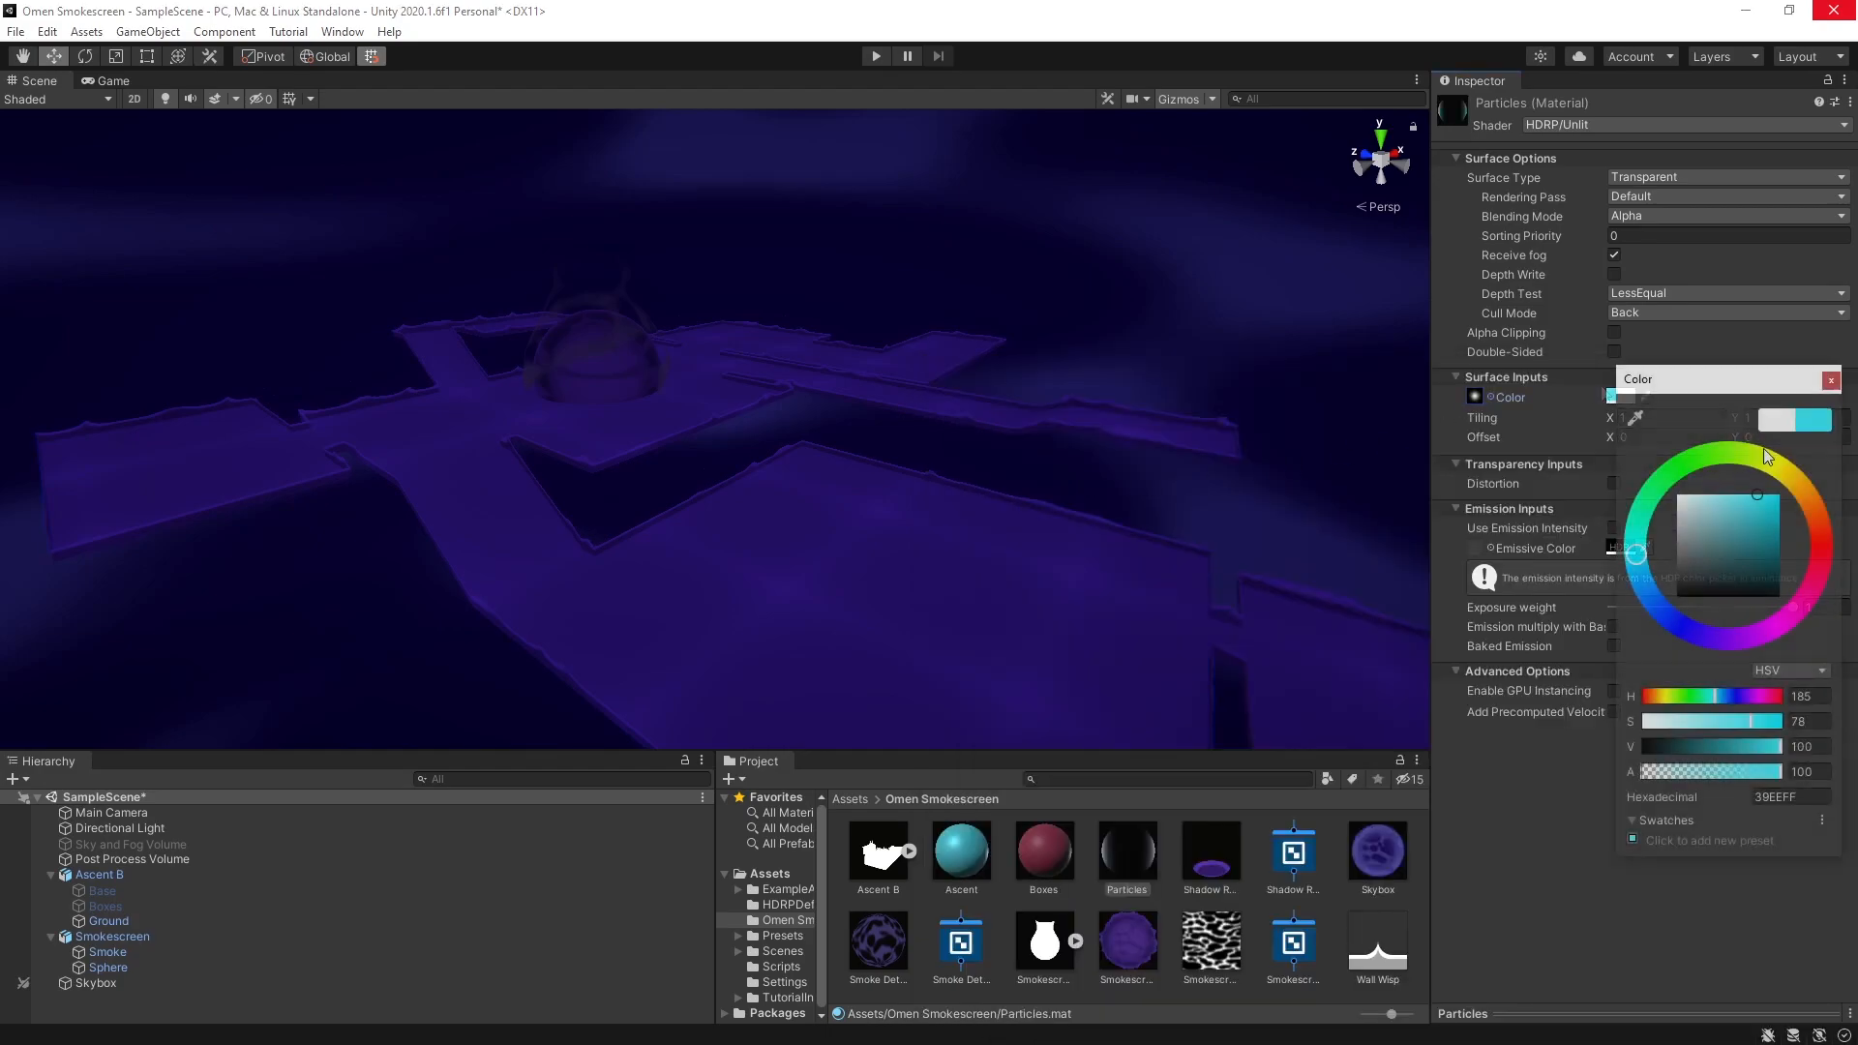
# Add a Particle System under Skybox with a random Start Lifetime between 5 and 10 and a Start Speed of 0
pyautogui.rightClick(93, 979)
pyautogui.moveTo(145, 772)
pyautogui.click(290, 772)
pyautogui.scroll(-10, 1527, 661)
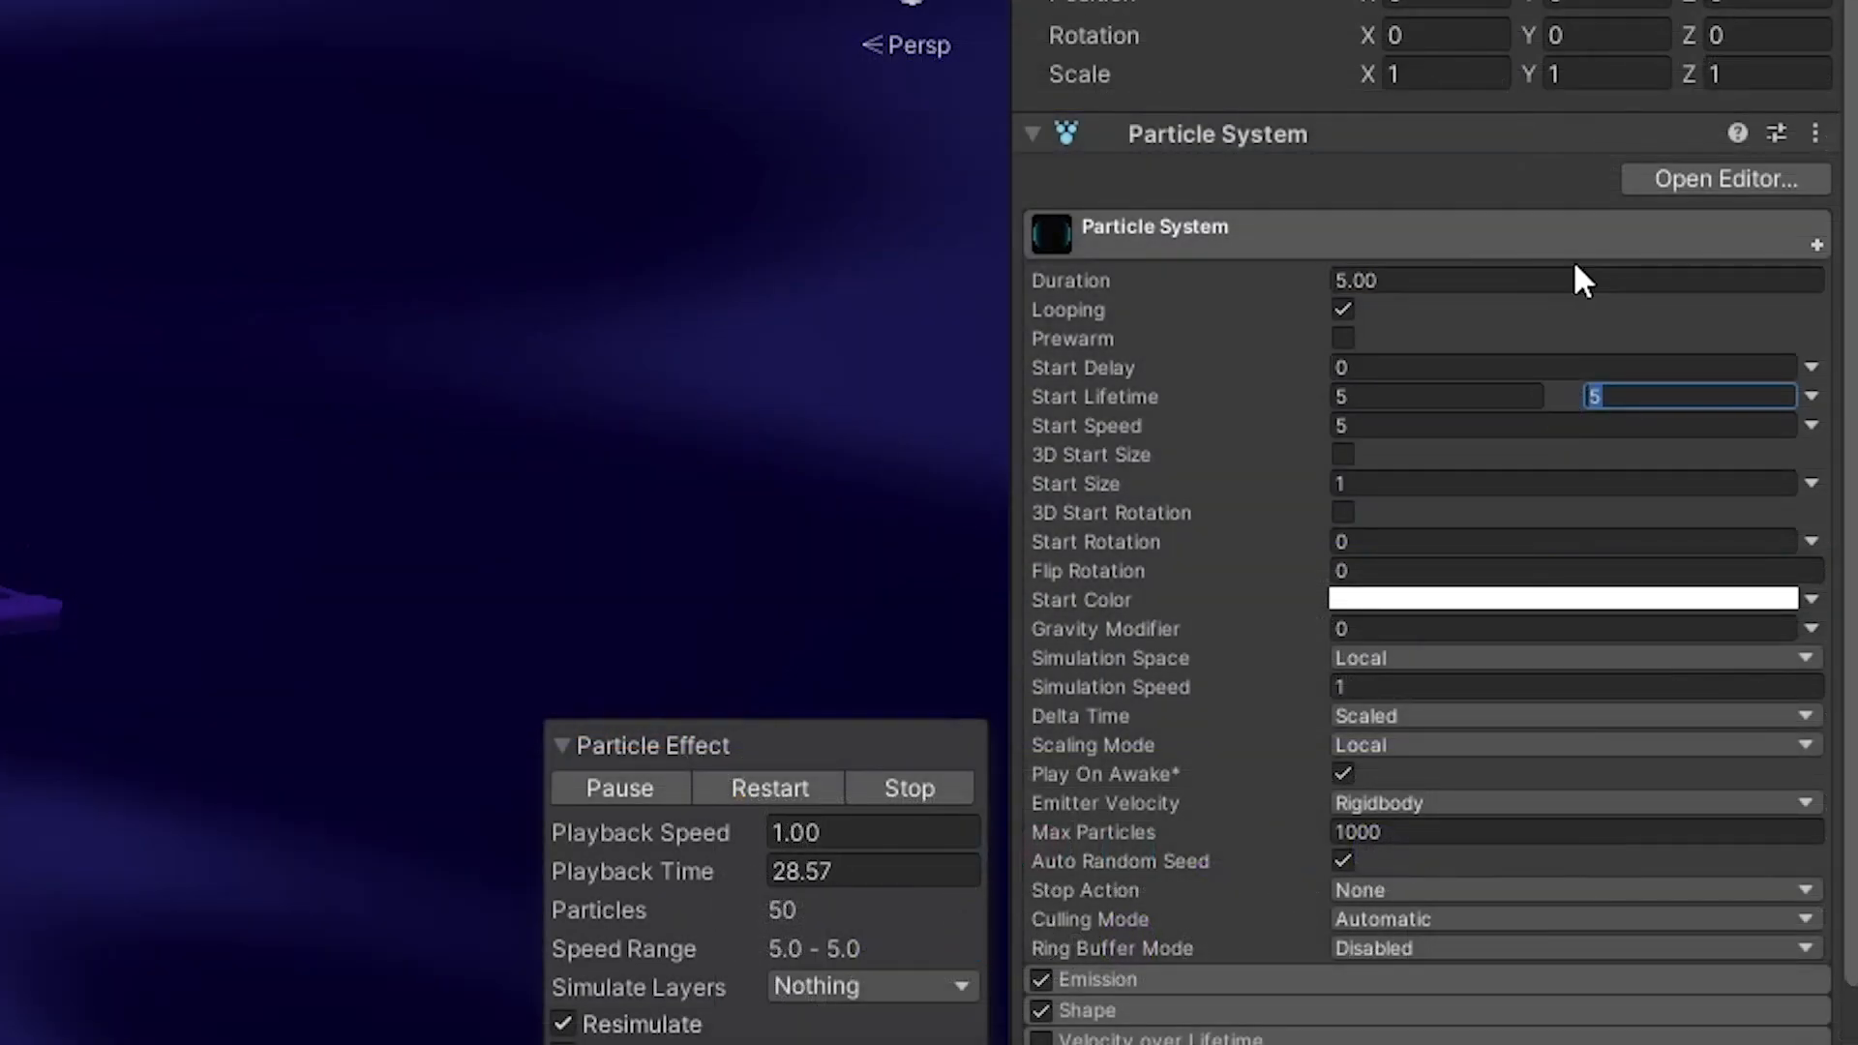
pyautogui.write('10')
pyautogui.press('Tab')
pyautogui.write('0')
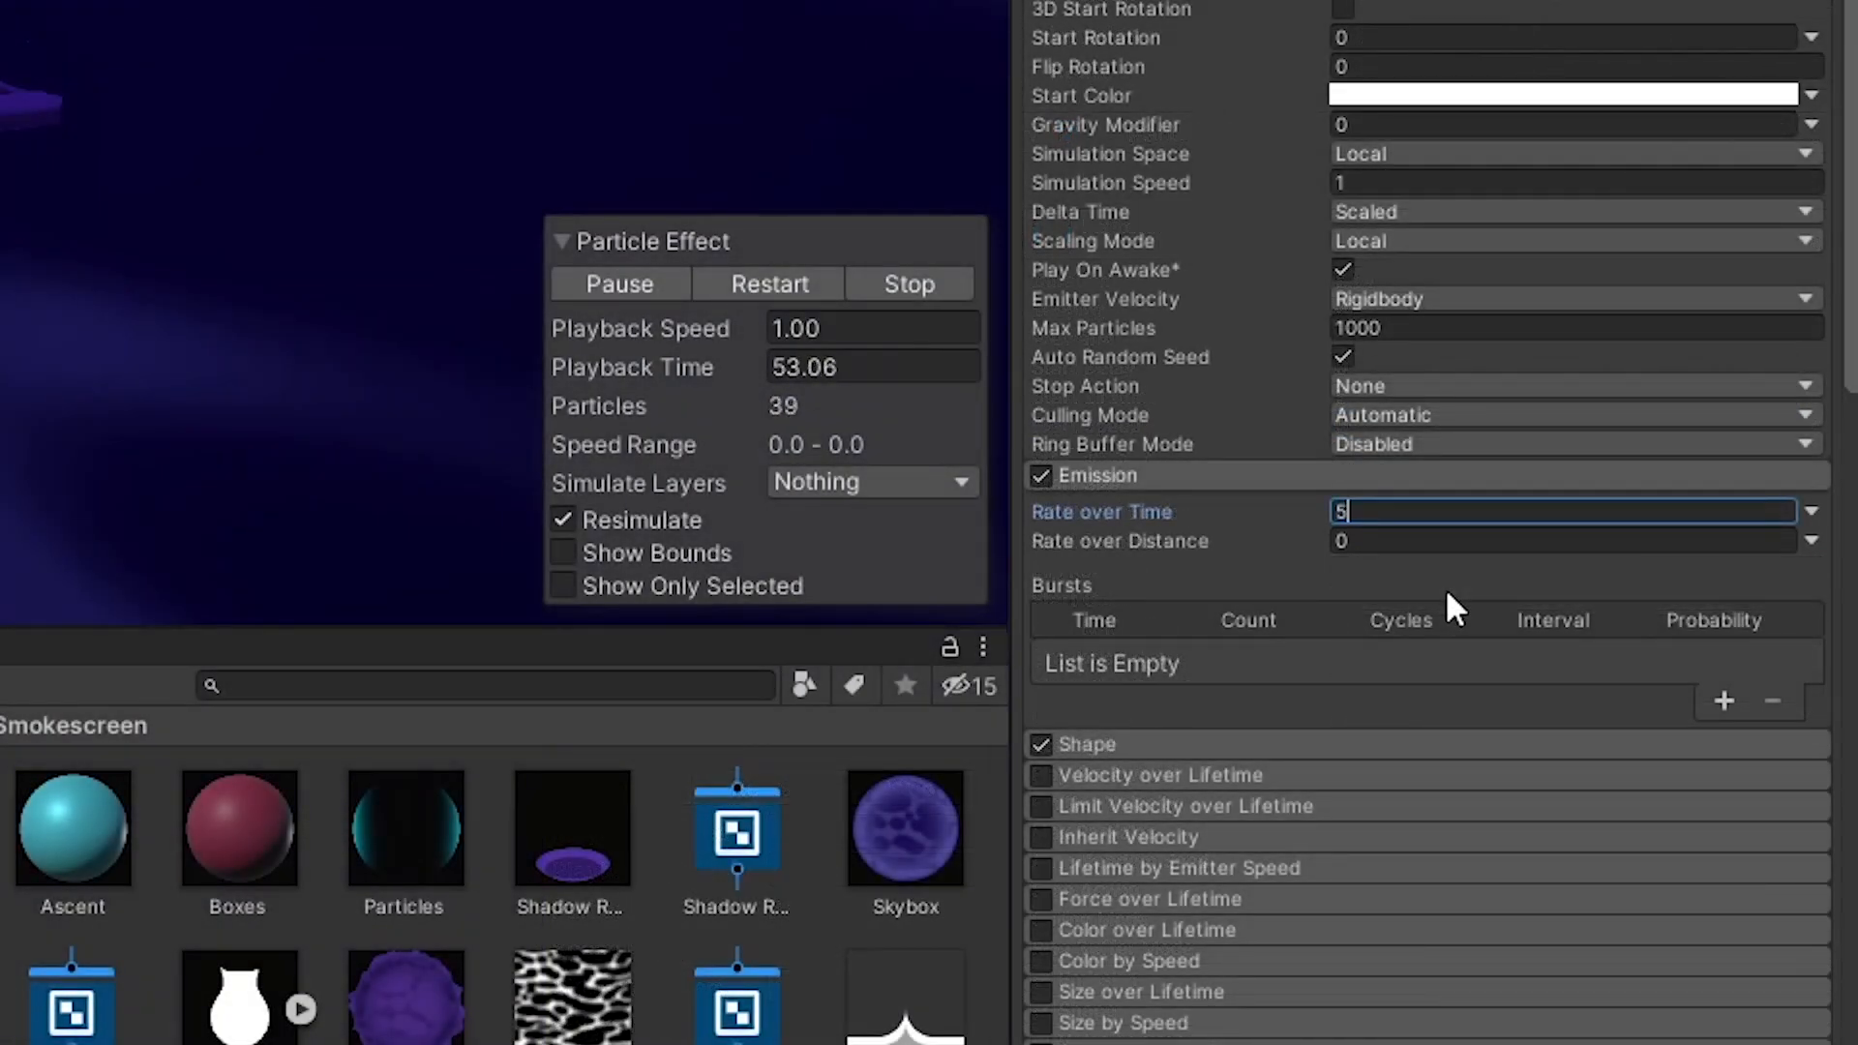
# Set the particles' Rate over Time to 50 and emit them from a Sphere with radius 125 and Radius Thickness 0.1
pyautogui.write('0')
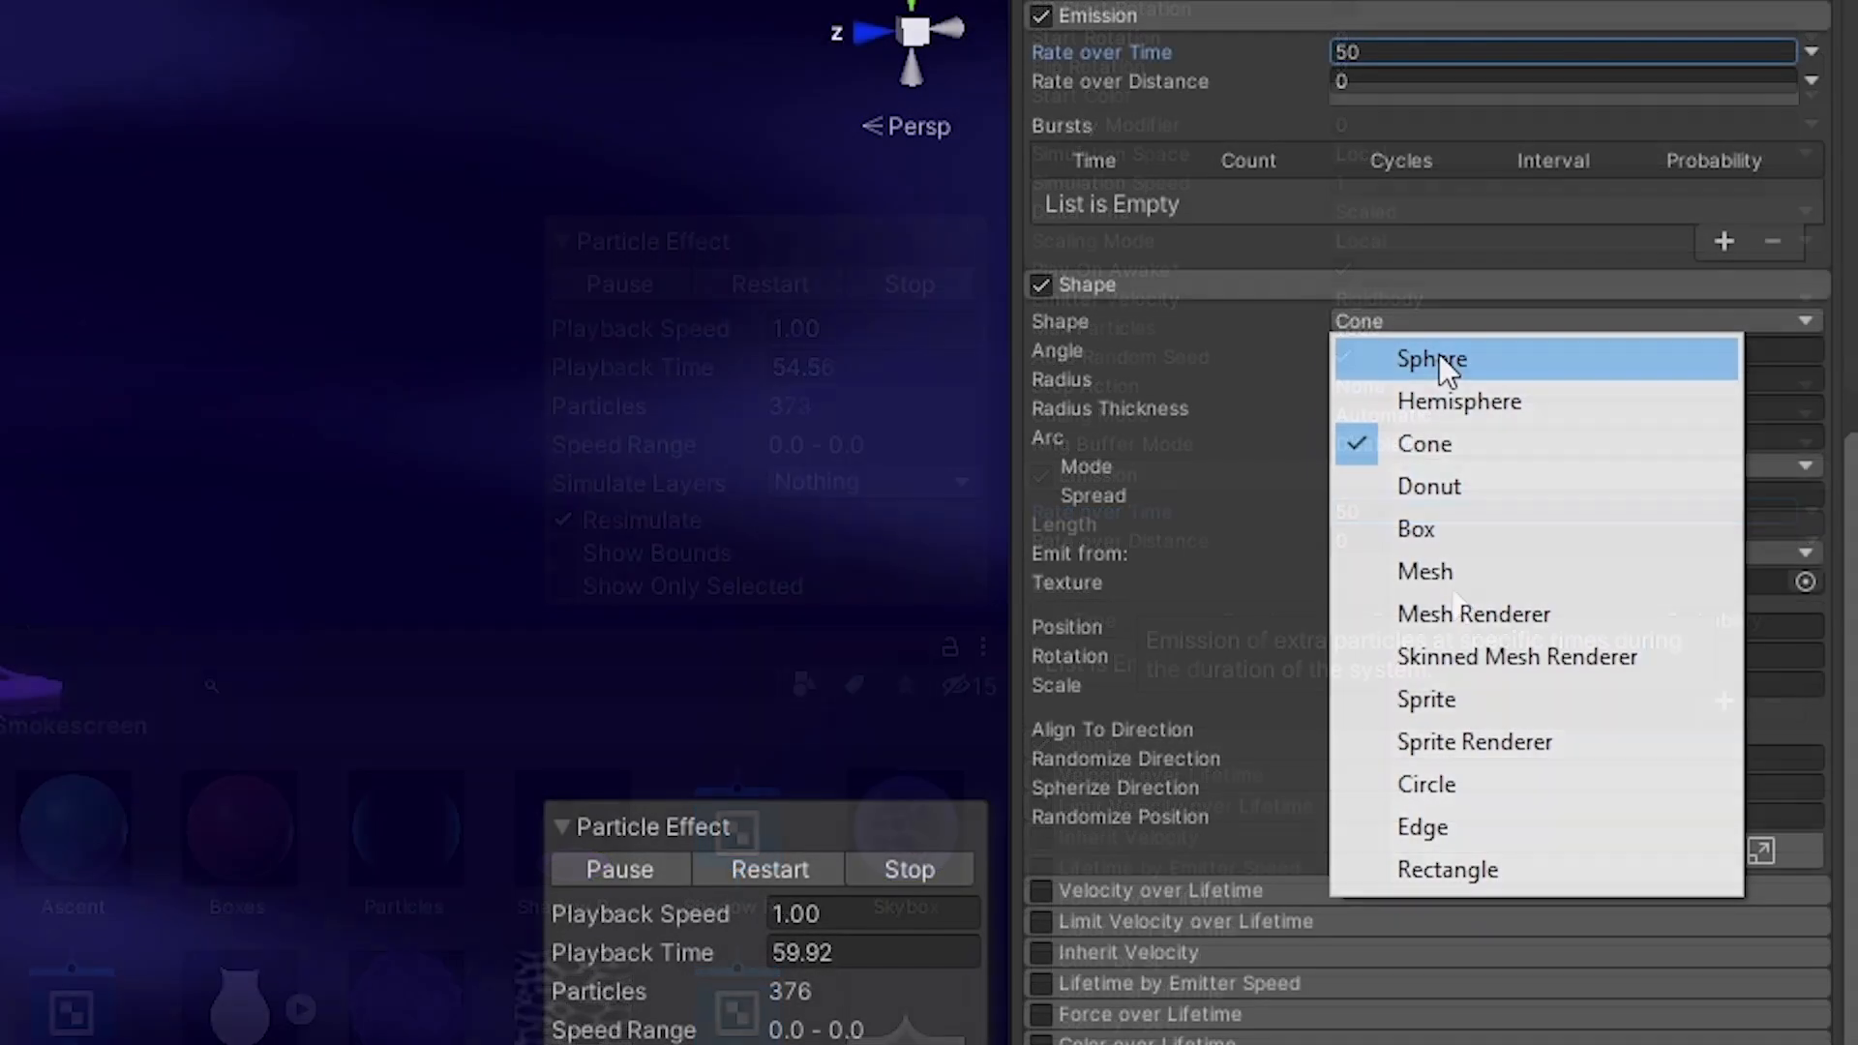
pyautogui.click(1435, 354)
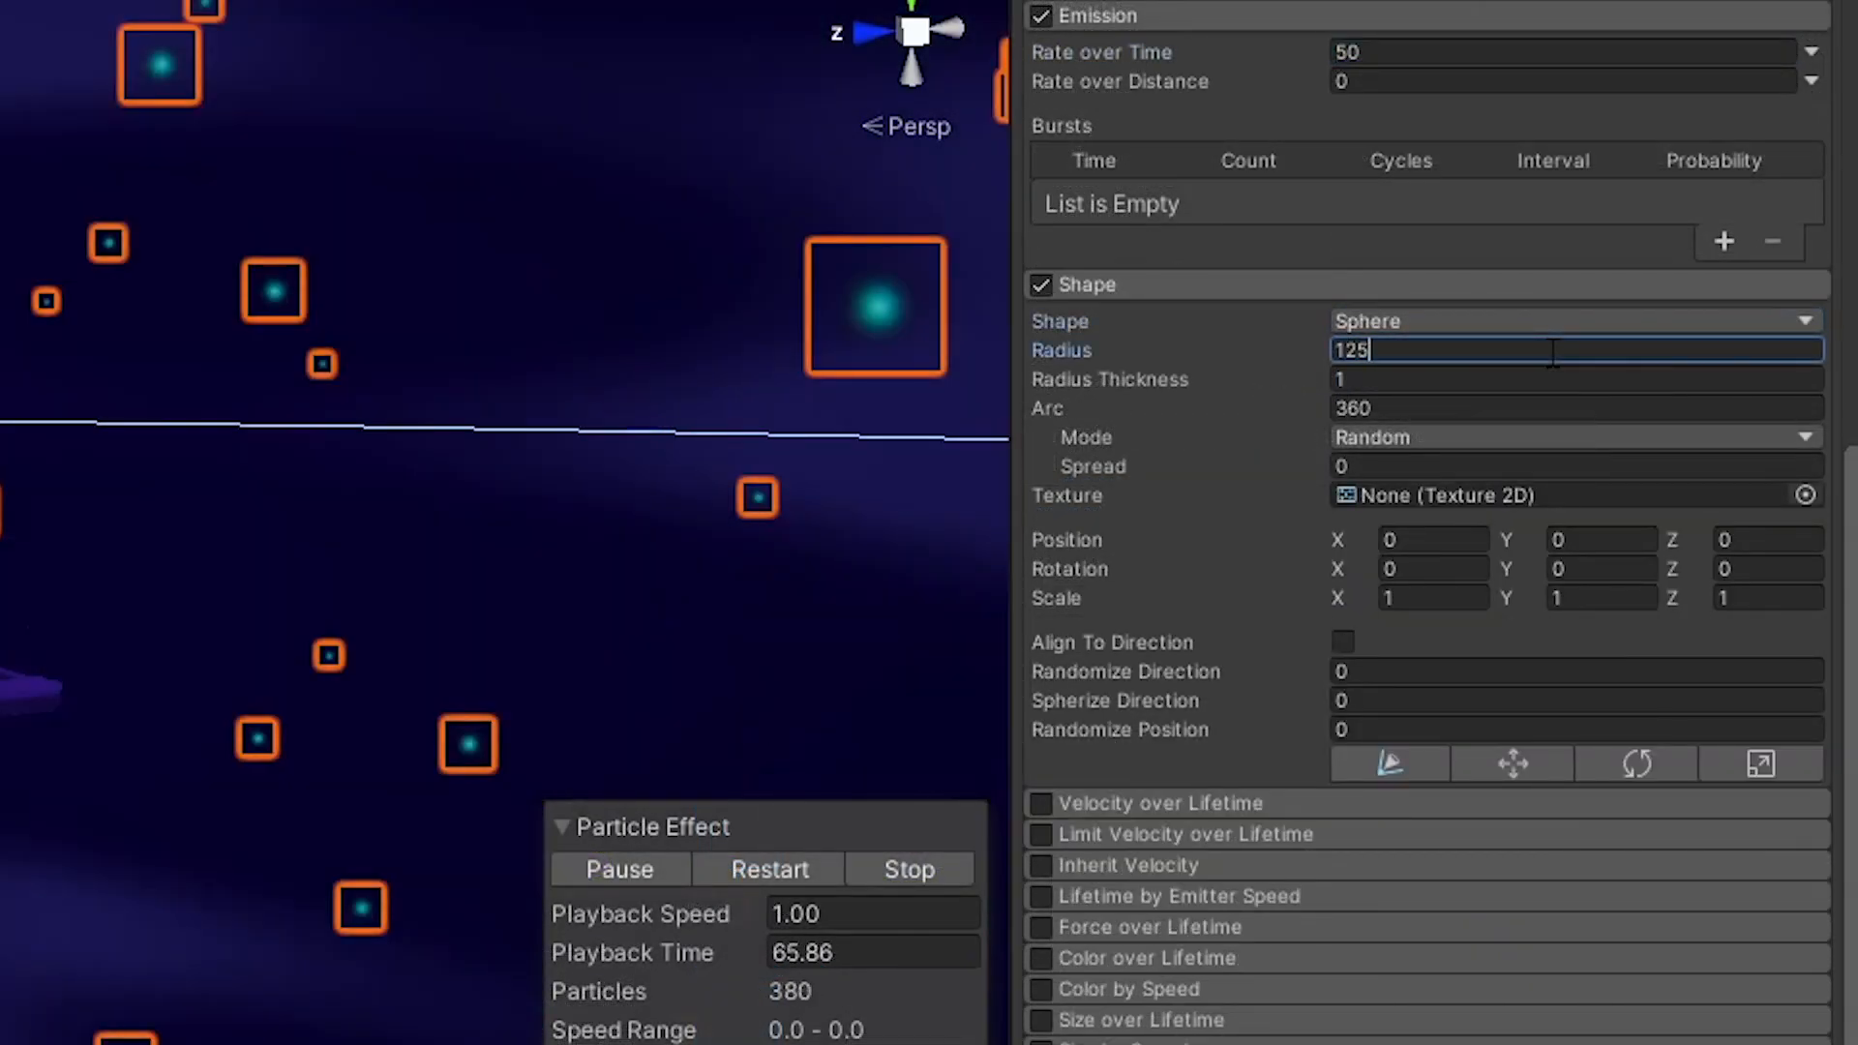
pyautogui.click(1492, 380)
pyautogui.write('.1')
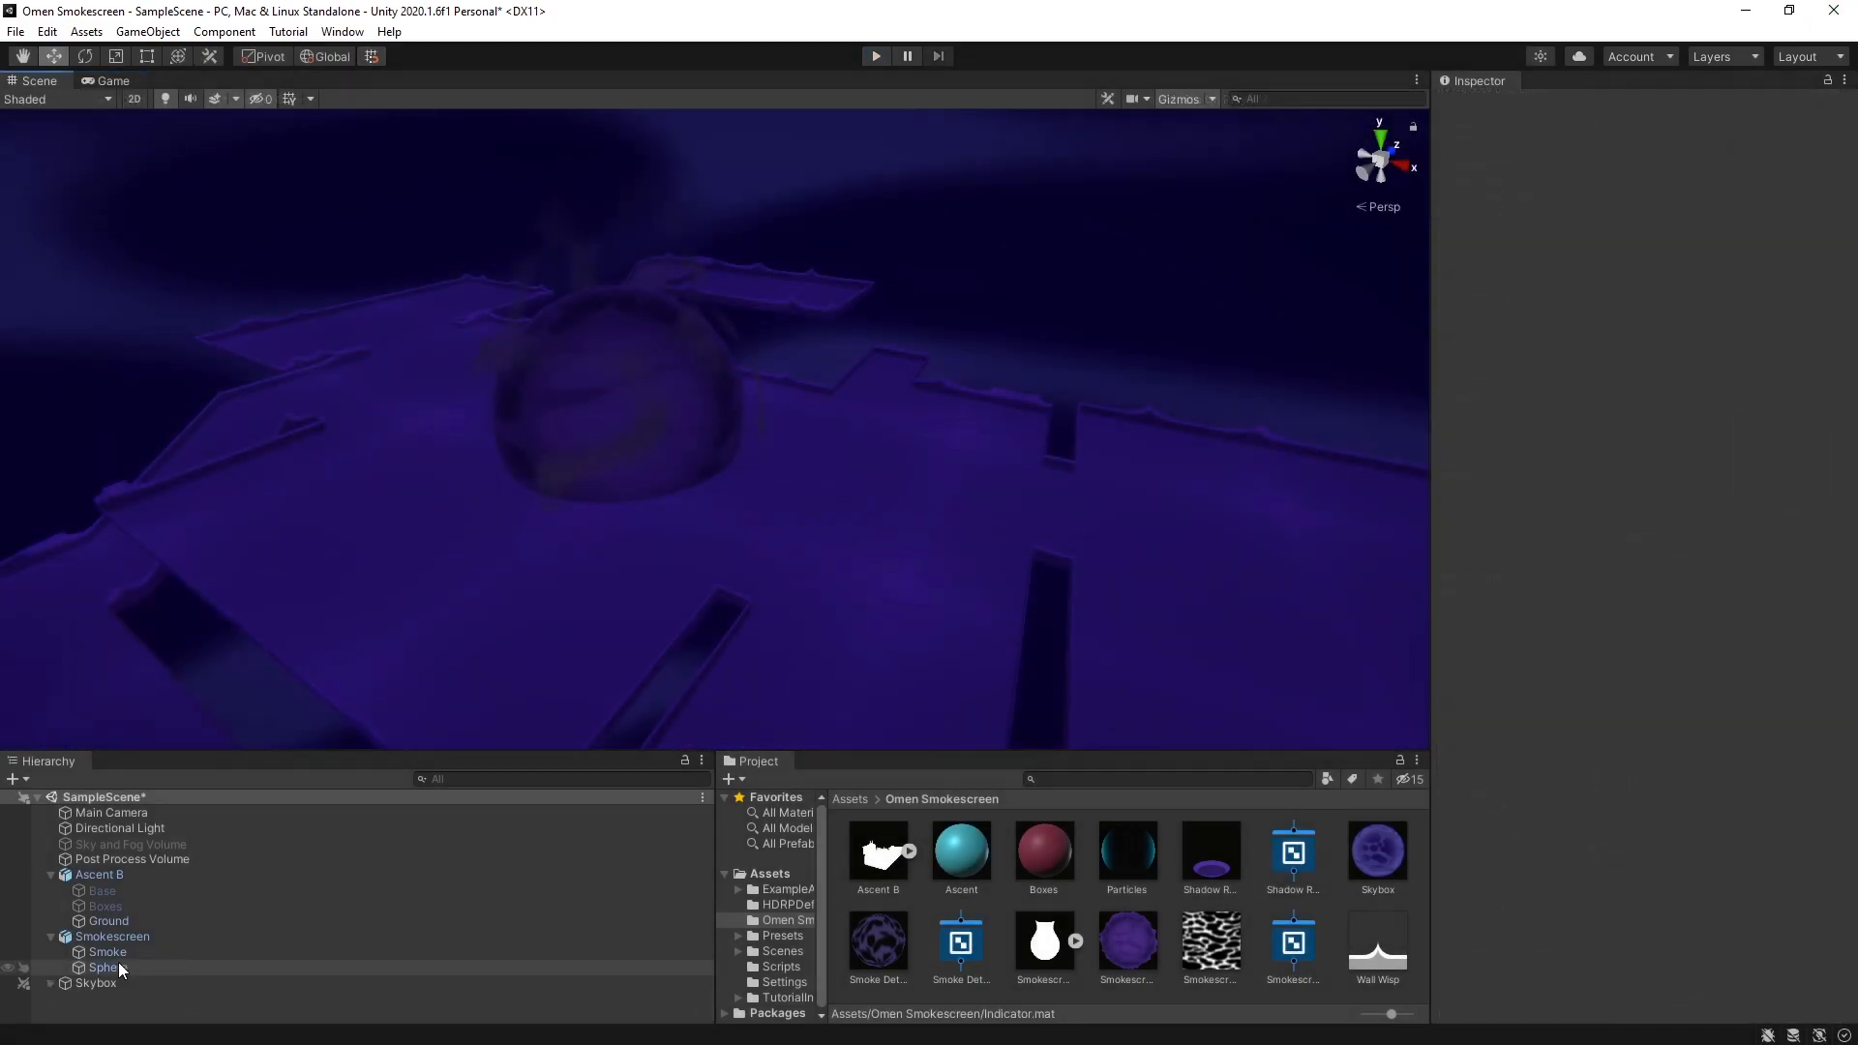
# Duplicate the smokescreen's Sphere, move the copy out of its parent to the scene root and rename it Indicator
pyautogui.click(113, 964)
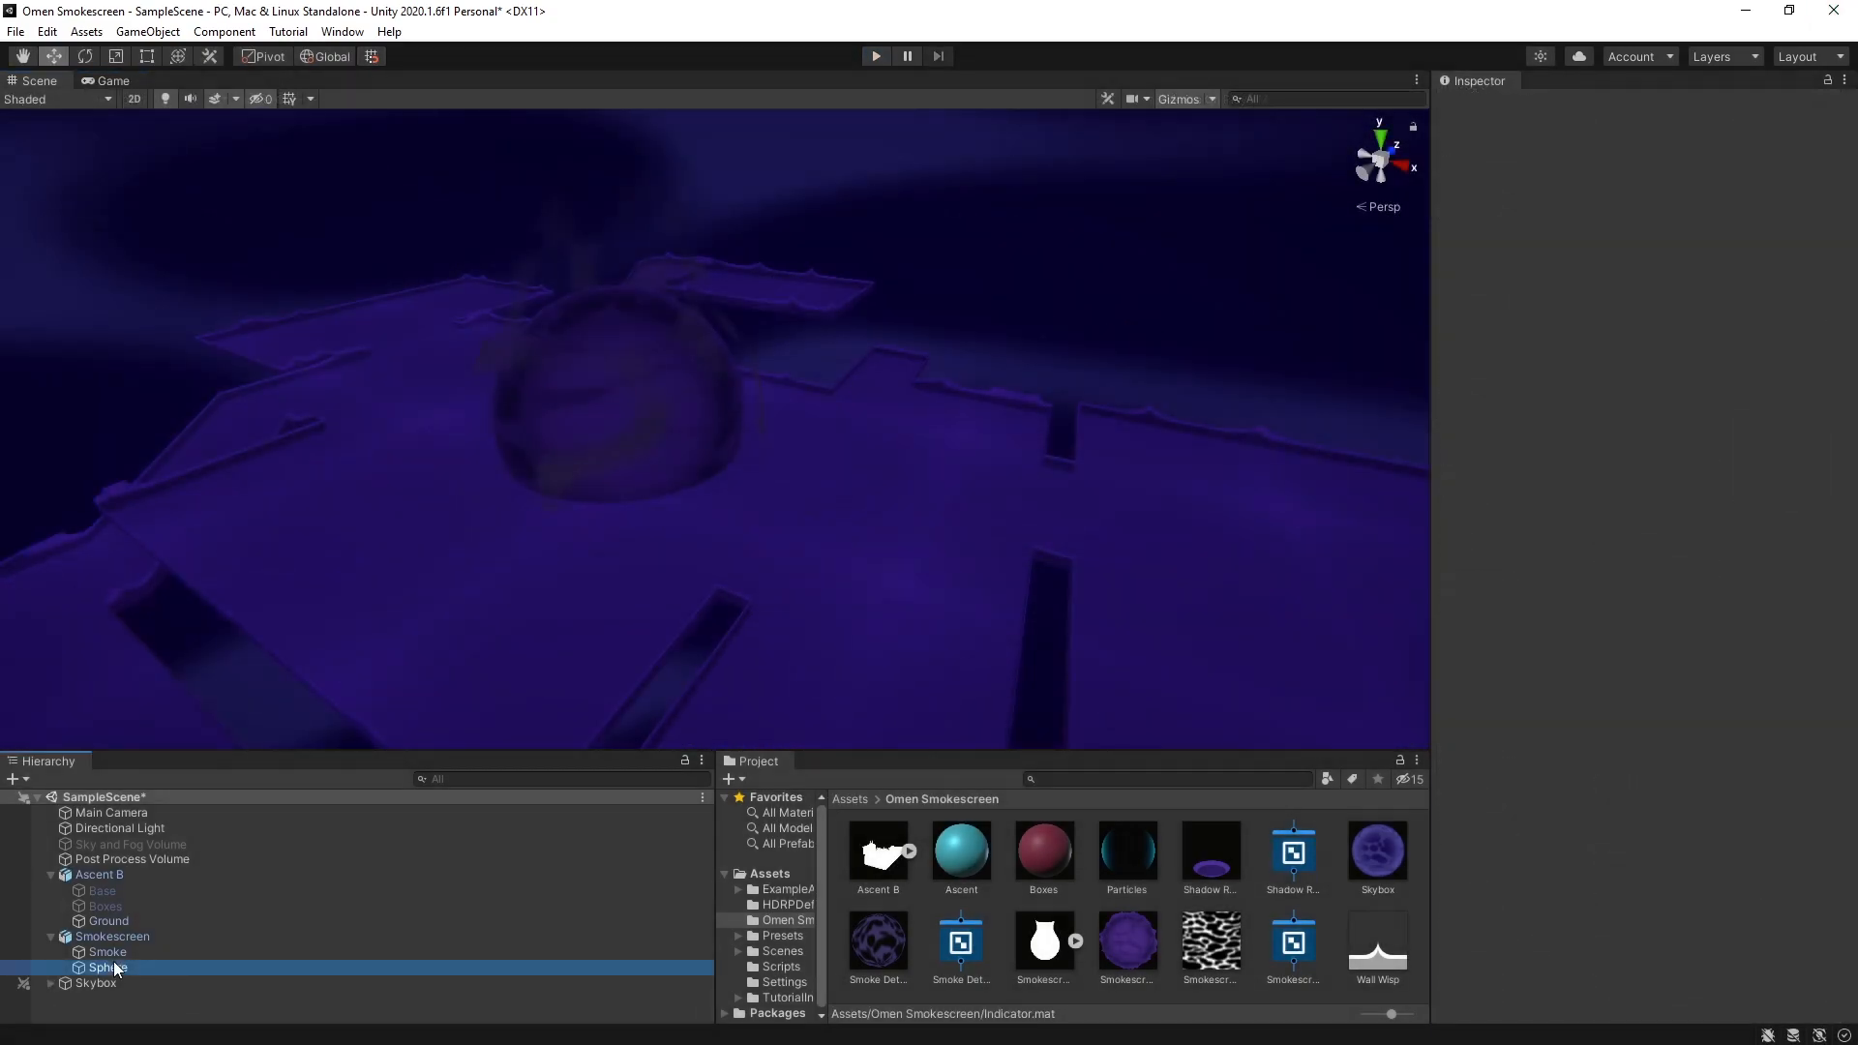
pyautogui.hotkey('ctrl', 'd')
pyautogui.moveTo(124, 983); pyautogui.dragTo(131, 1021)
pyautogui.press('F2')
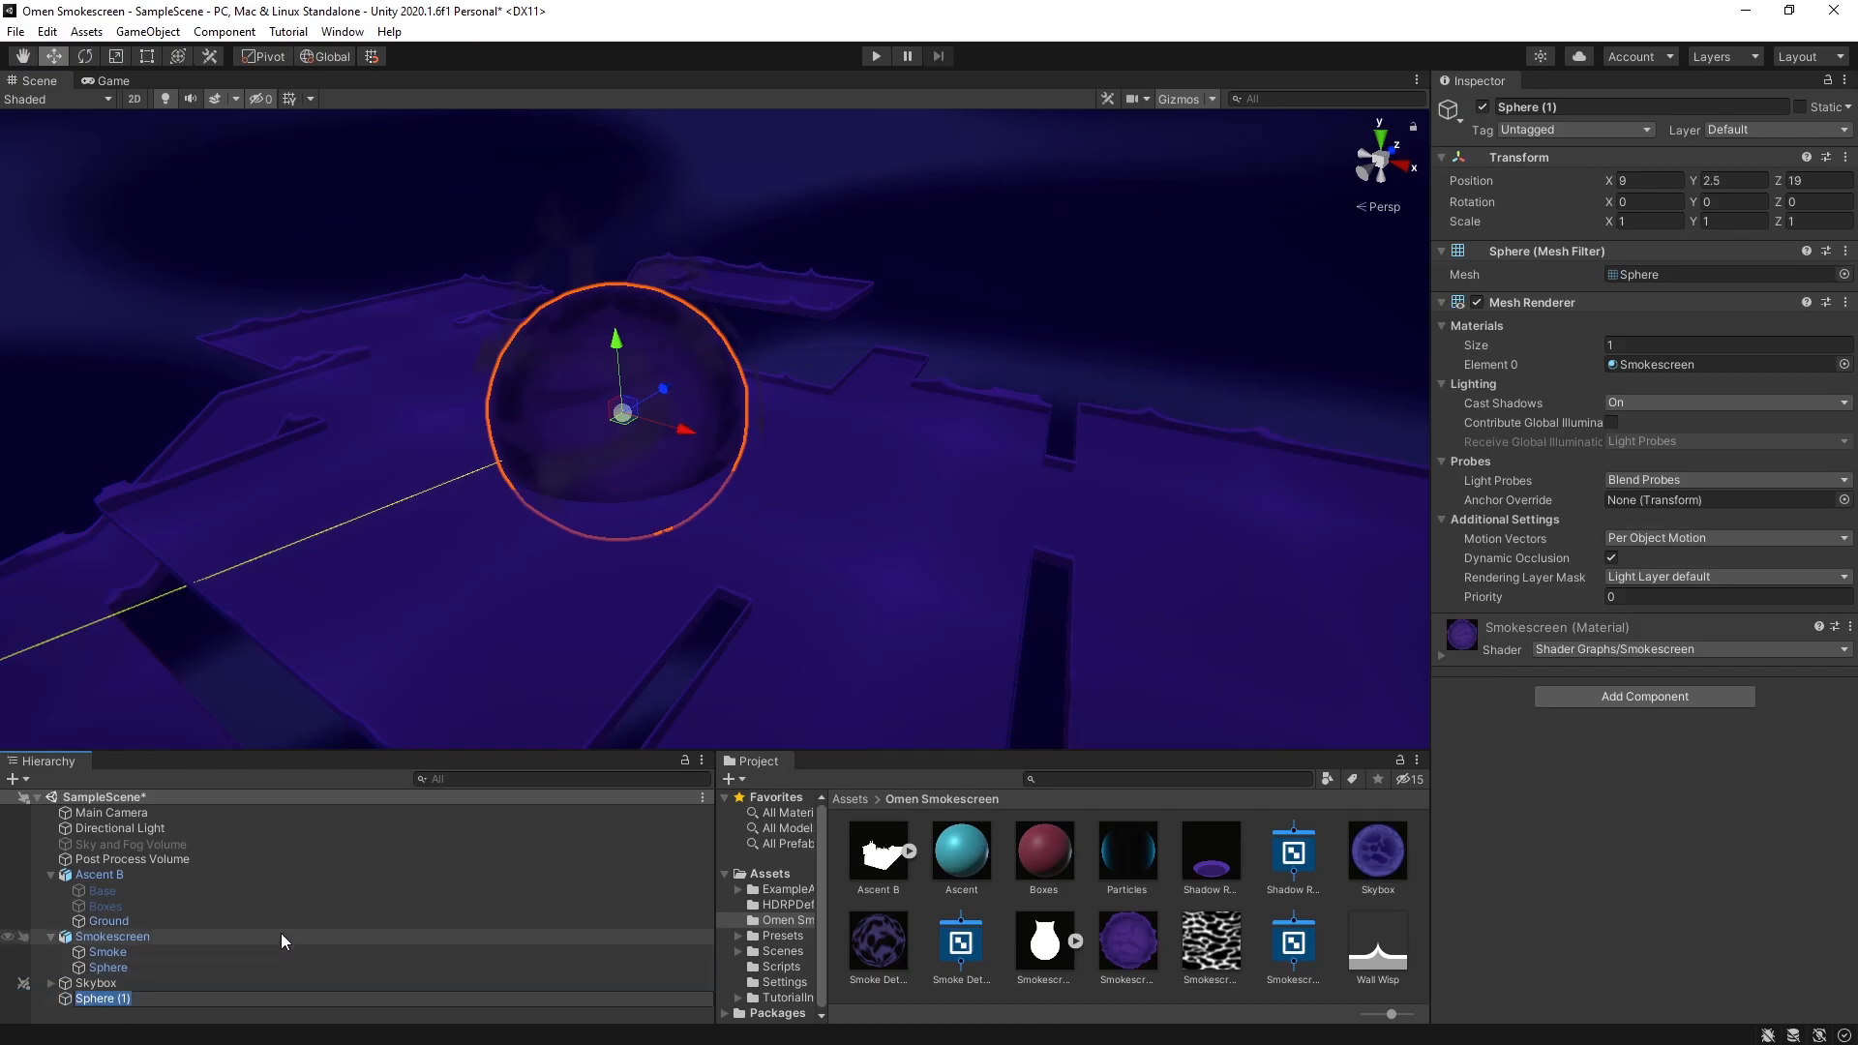
pyautogui.write('Indica')
# Connect the saturated Fresnel to the Unlit Master's Alpha in the Indicator graph and set the master's surface to transparent
pyautogui.moveTo(957, 509); pyautogui.dragTo(1350, 533)
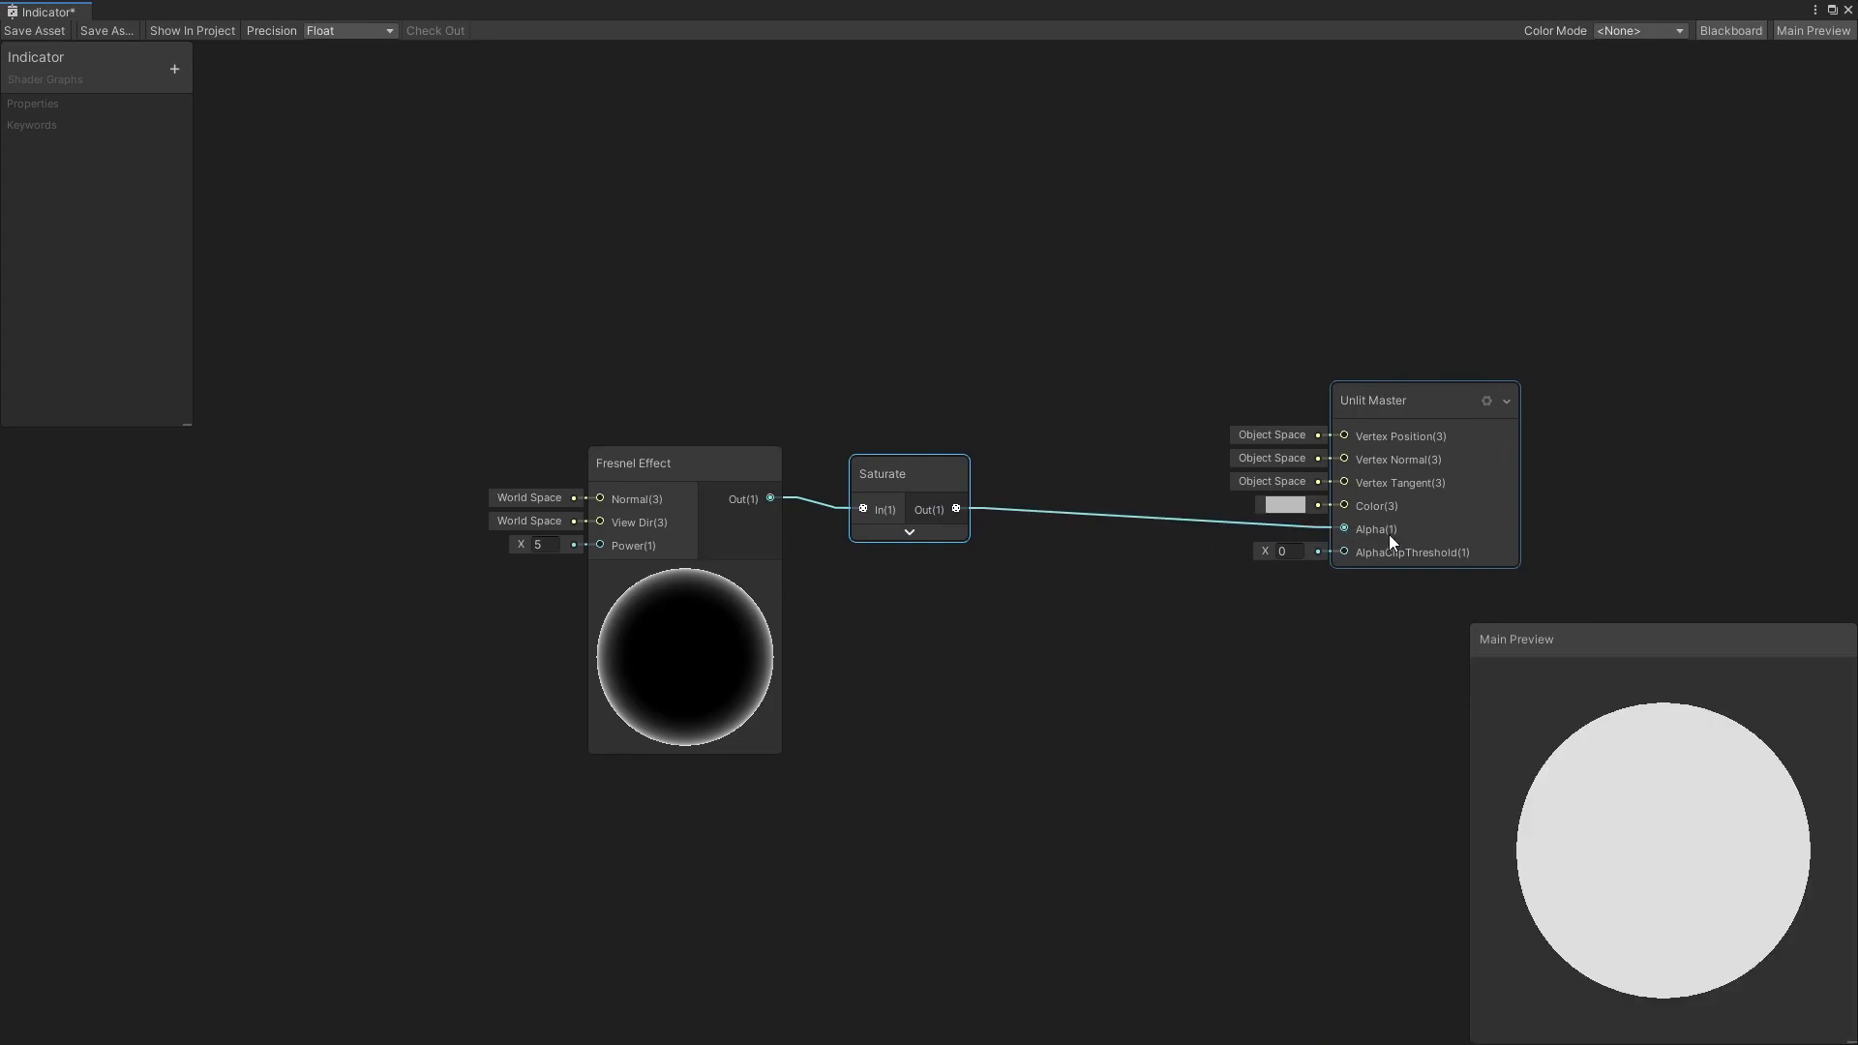
pyautogui.click(1488, 402)
pyautogui.click(1731, 461)
pyautogui.click(1708, 503)
pyautogui.click(1676, 506)
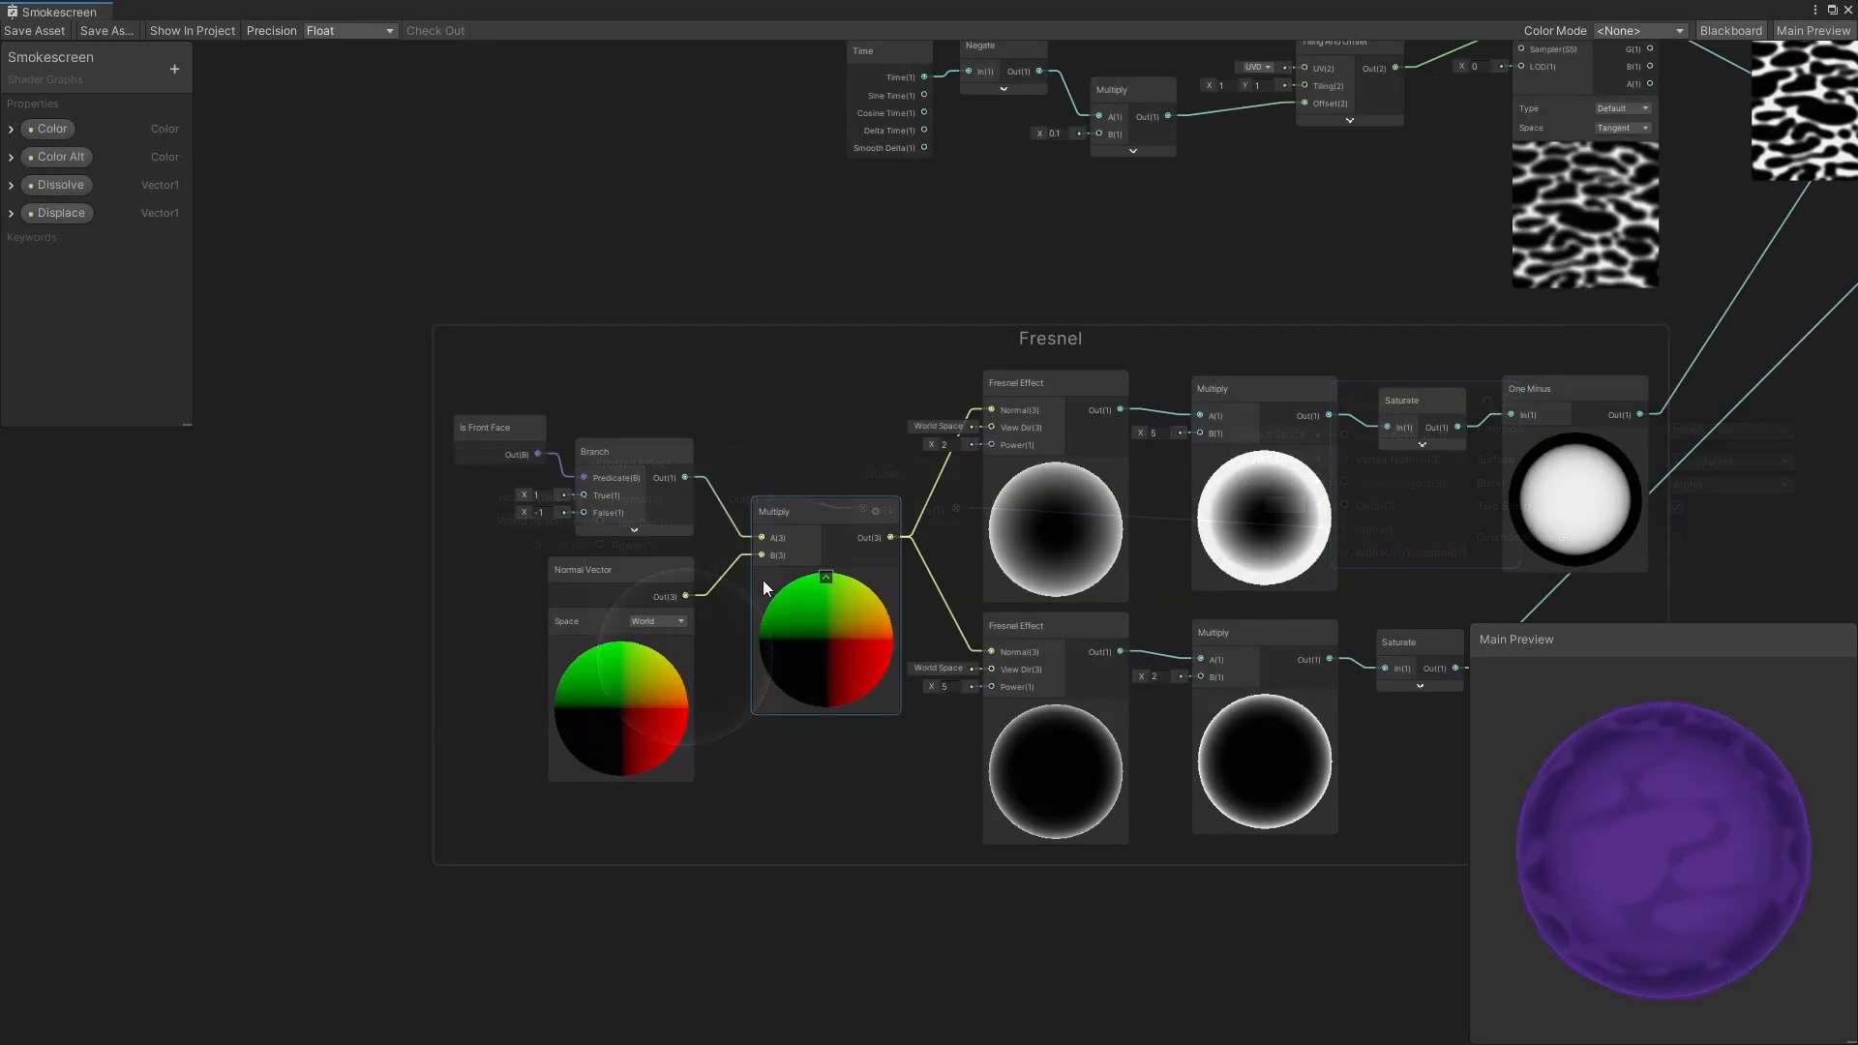
# Copy the Is Front Face, Branch, Normal Vector and Multiply nodes from the Smokescreen graph to drive the Indicator graph's Fresnel Normal
pyautogui.moveTo(461, 384); pyautogui.dragTo(803, 716)
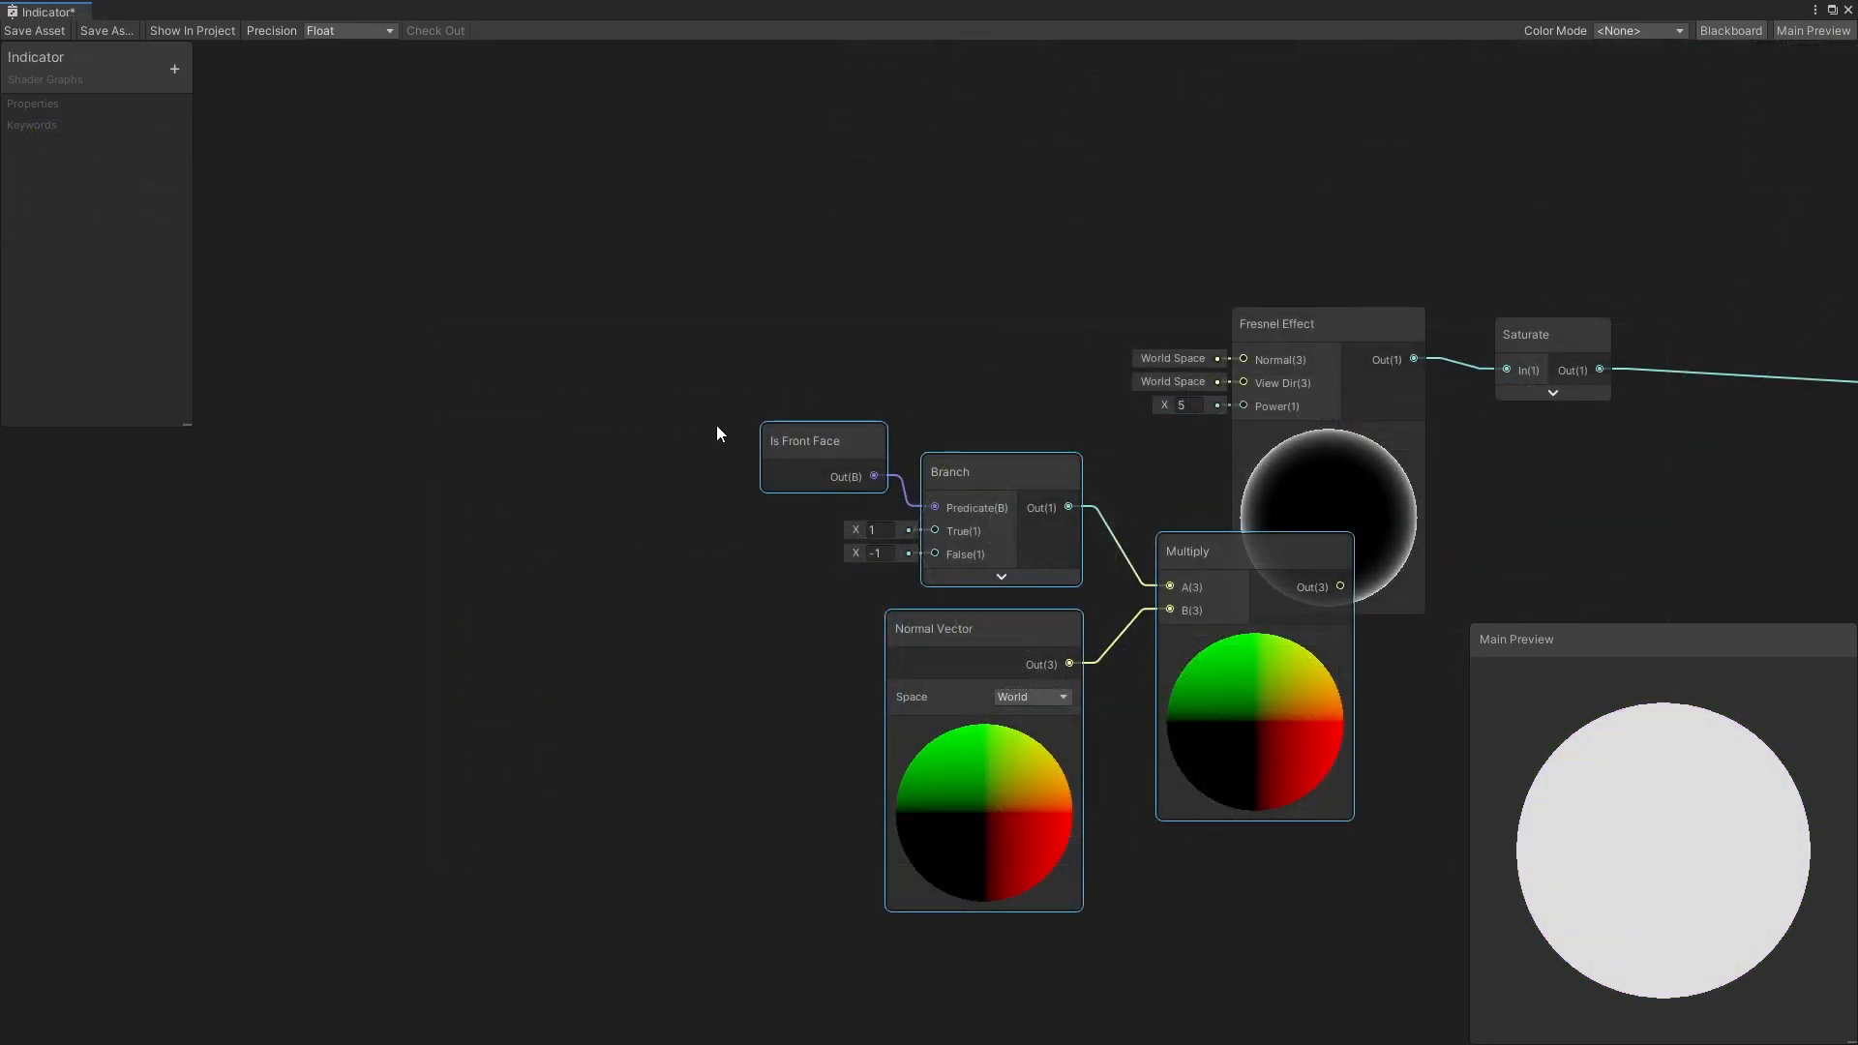
pyautogui.moveTo(802, 422); pyautogui.dragTo(532, 221)
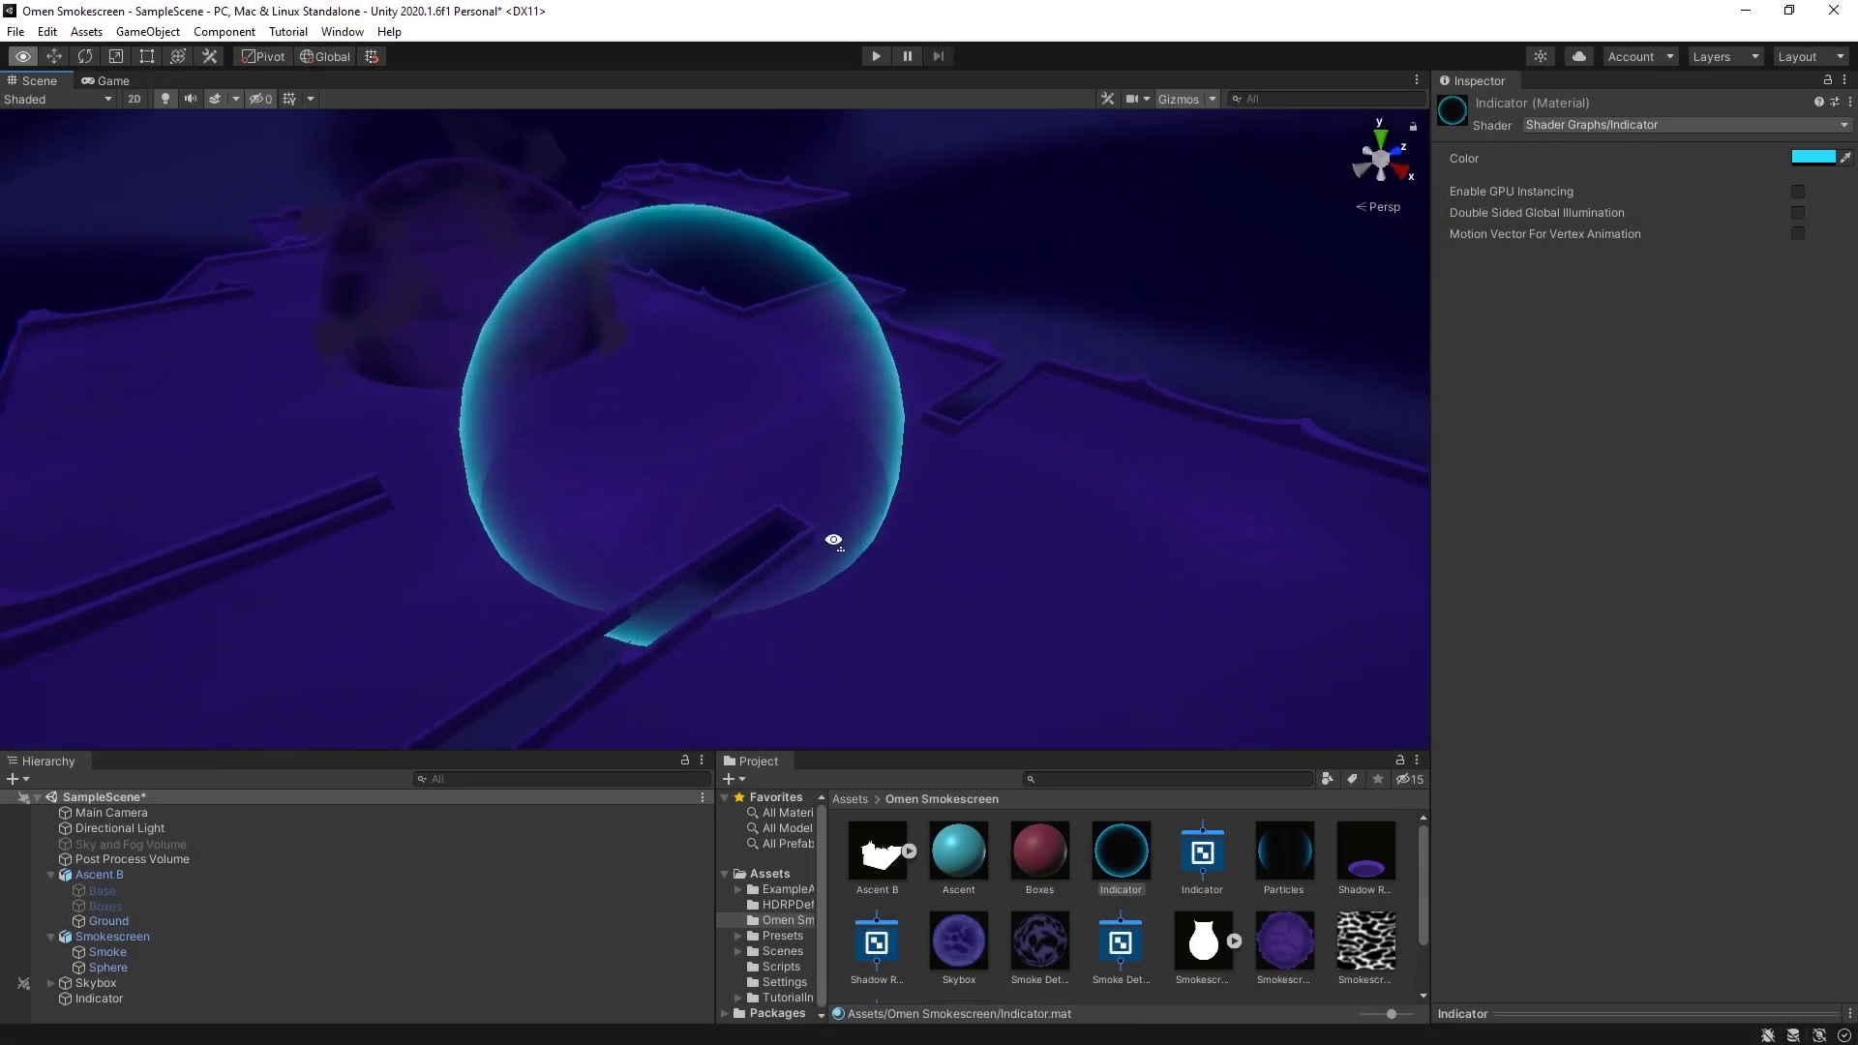
pyautogui.keyDown('alt'); pyautogui.moveTo(830, 535); pyautogui.dragTo(1062, 423); pyautogui.keyUp('alt')
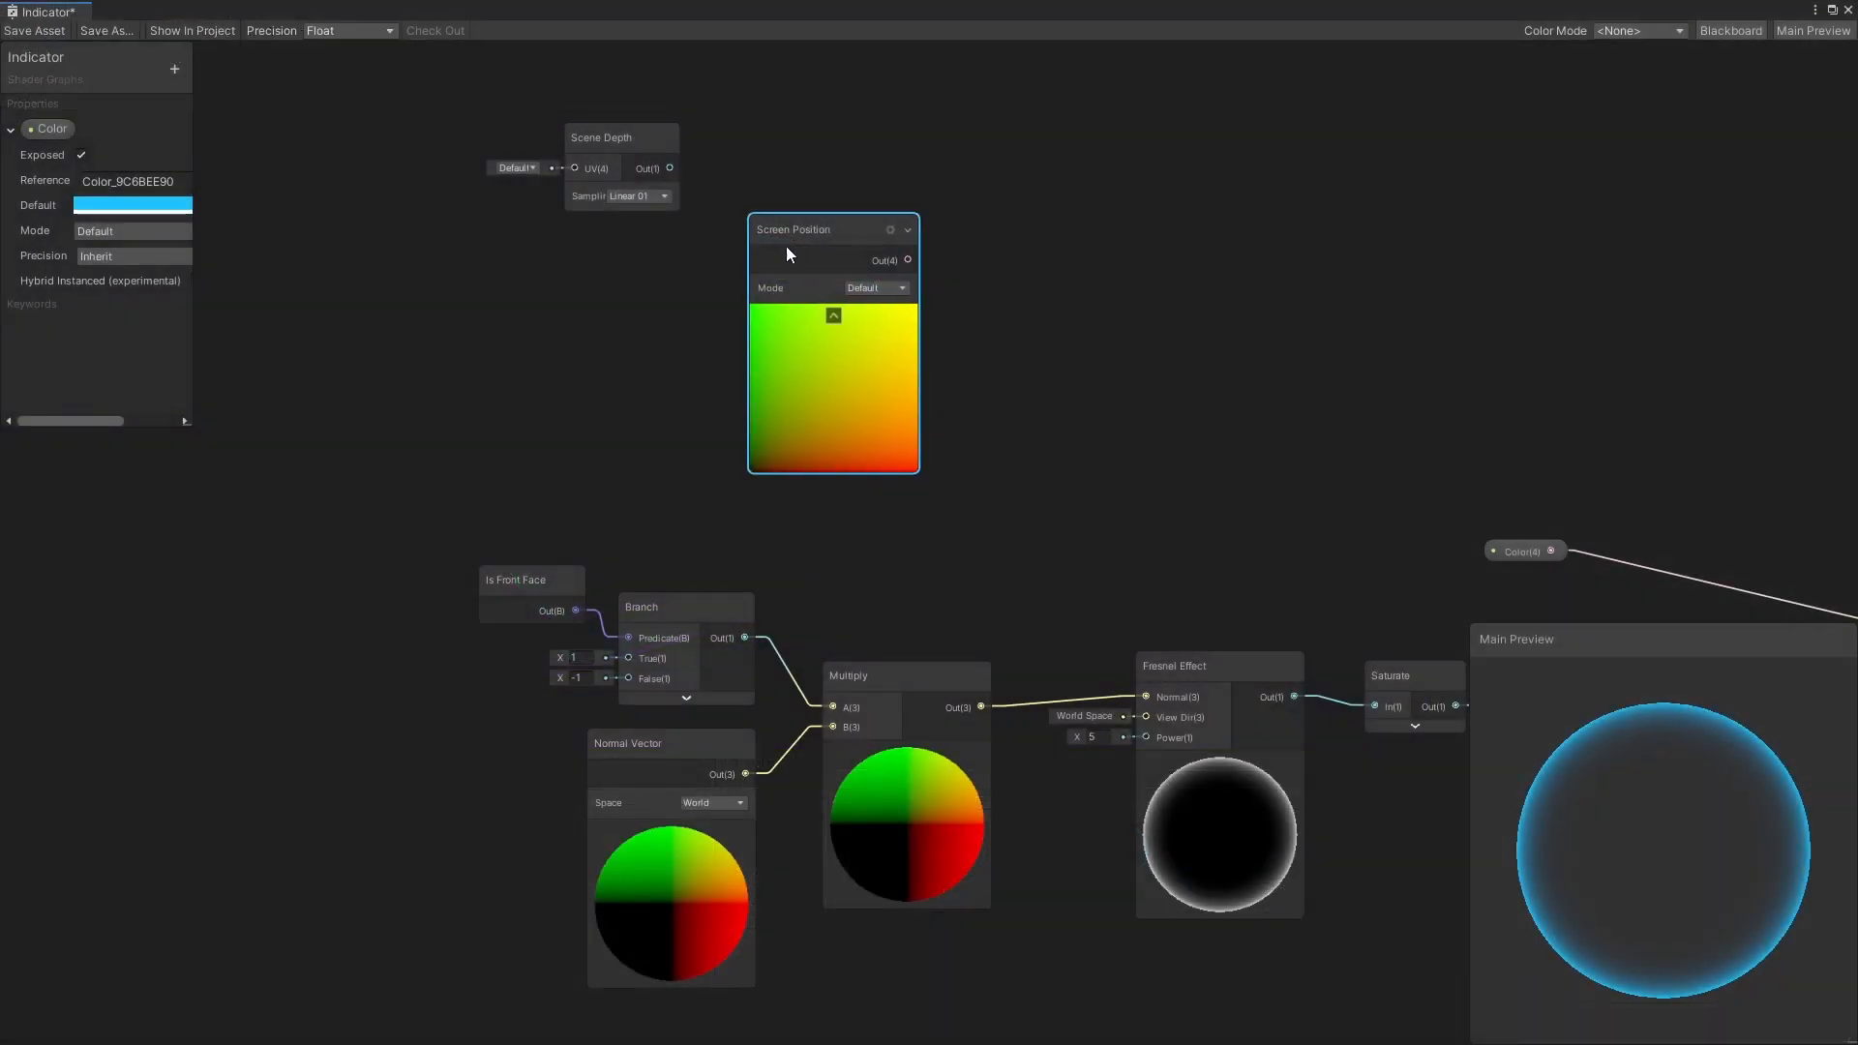
# Place a Screen Position node below Scene Depth, setting Scene Depth sampling to Eye and Screen Position mode to Raw
pyautogui.moveTo(786, 246); pyautogui.dragTo(592, 257)
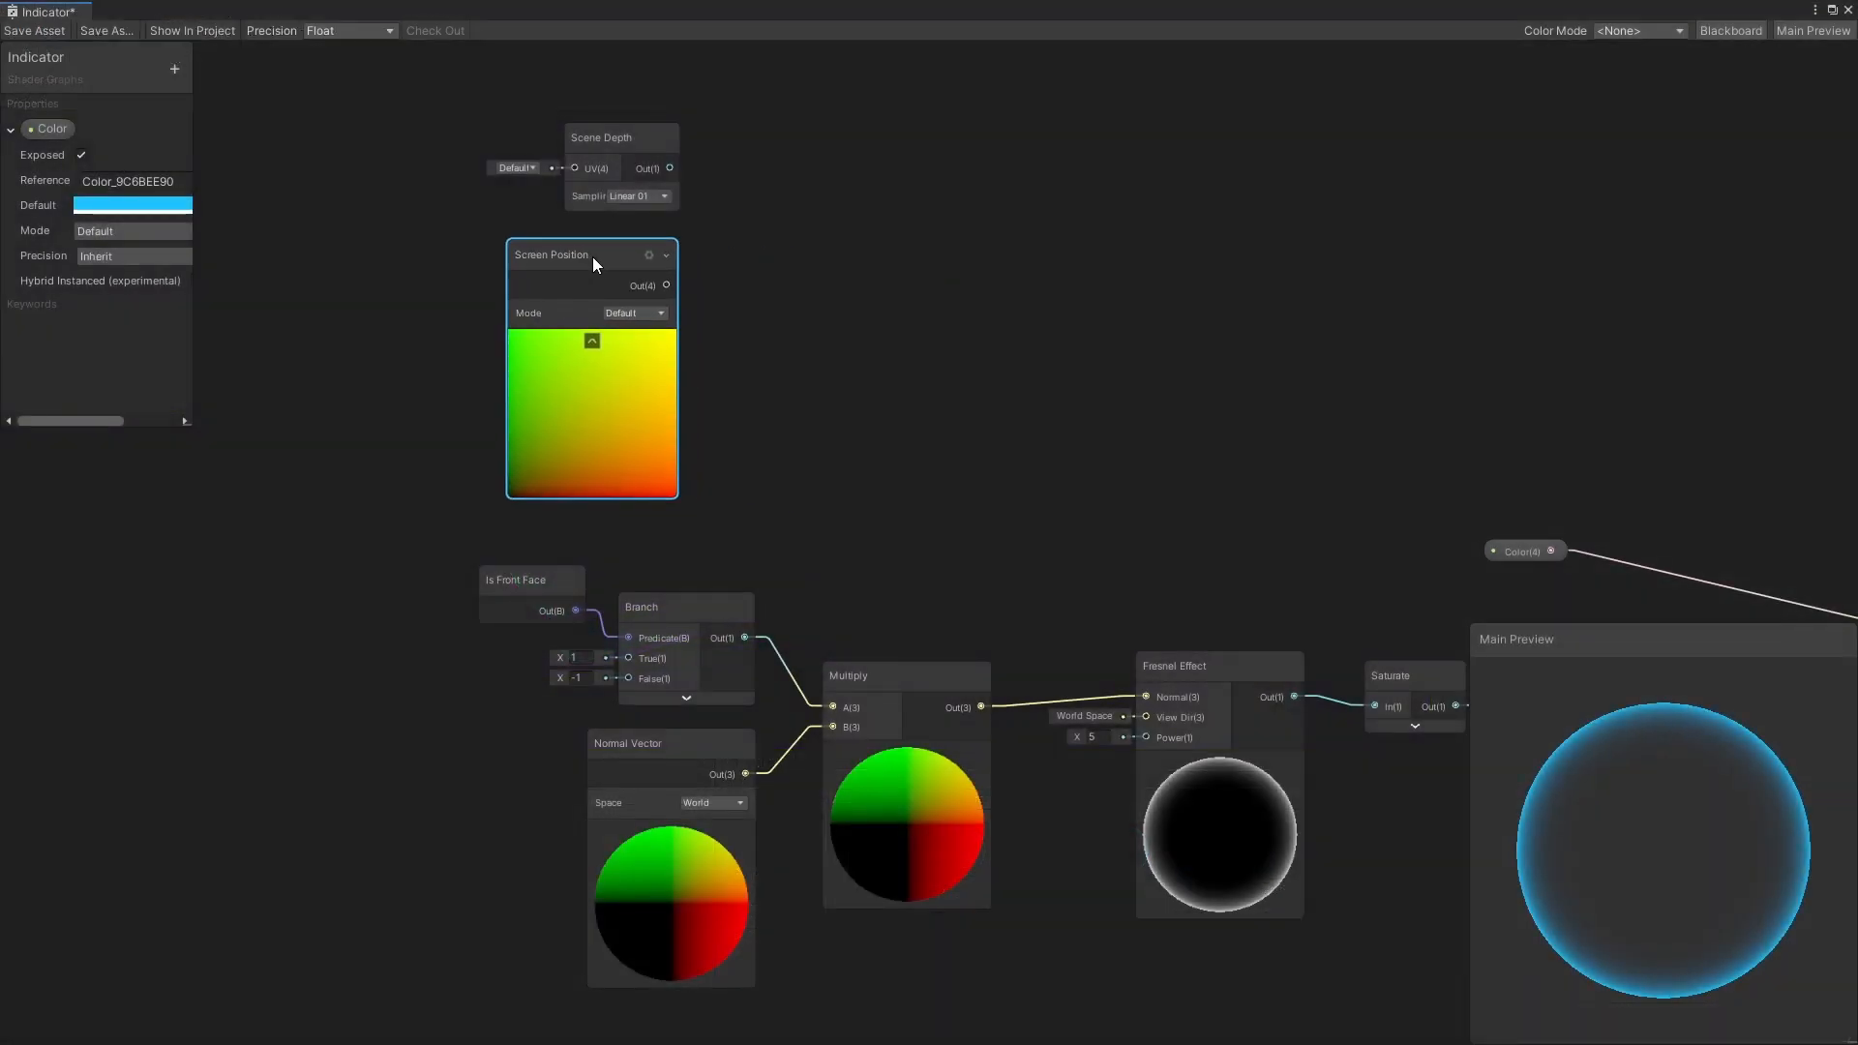
pyautogui.click(629, 199)
pyautogui.click(653, 256)
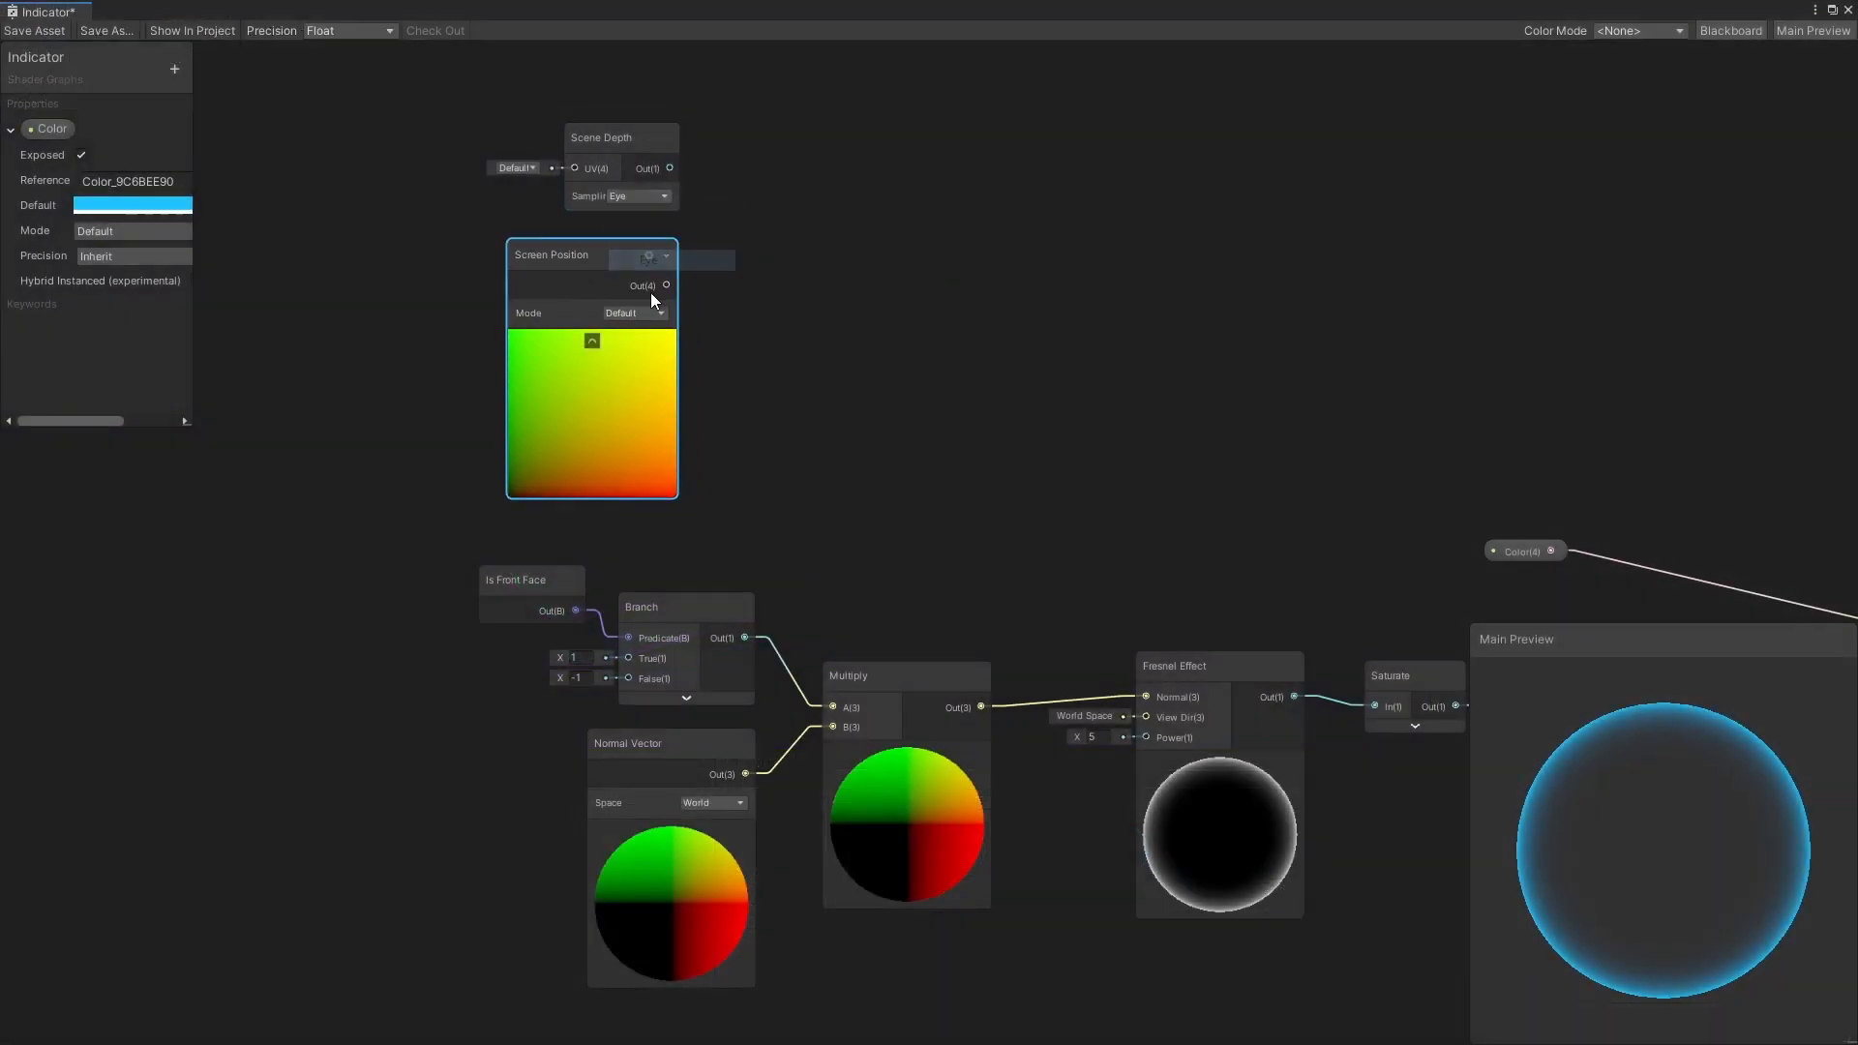
pyautogui.click(645, 356)
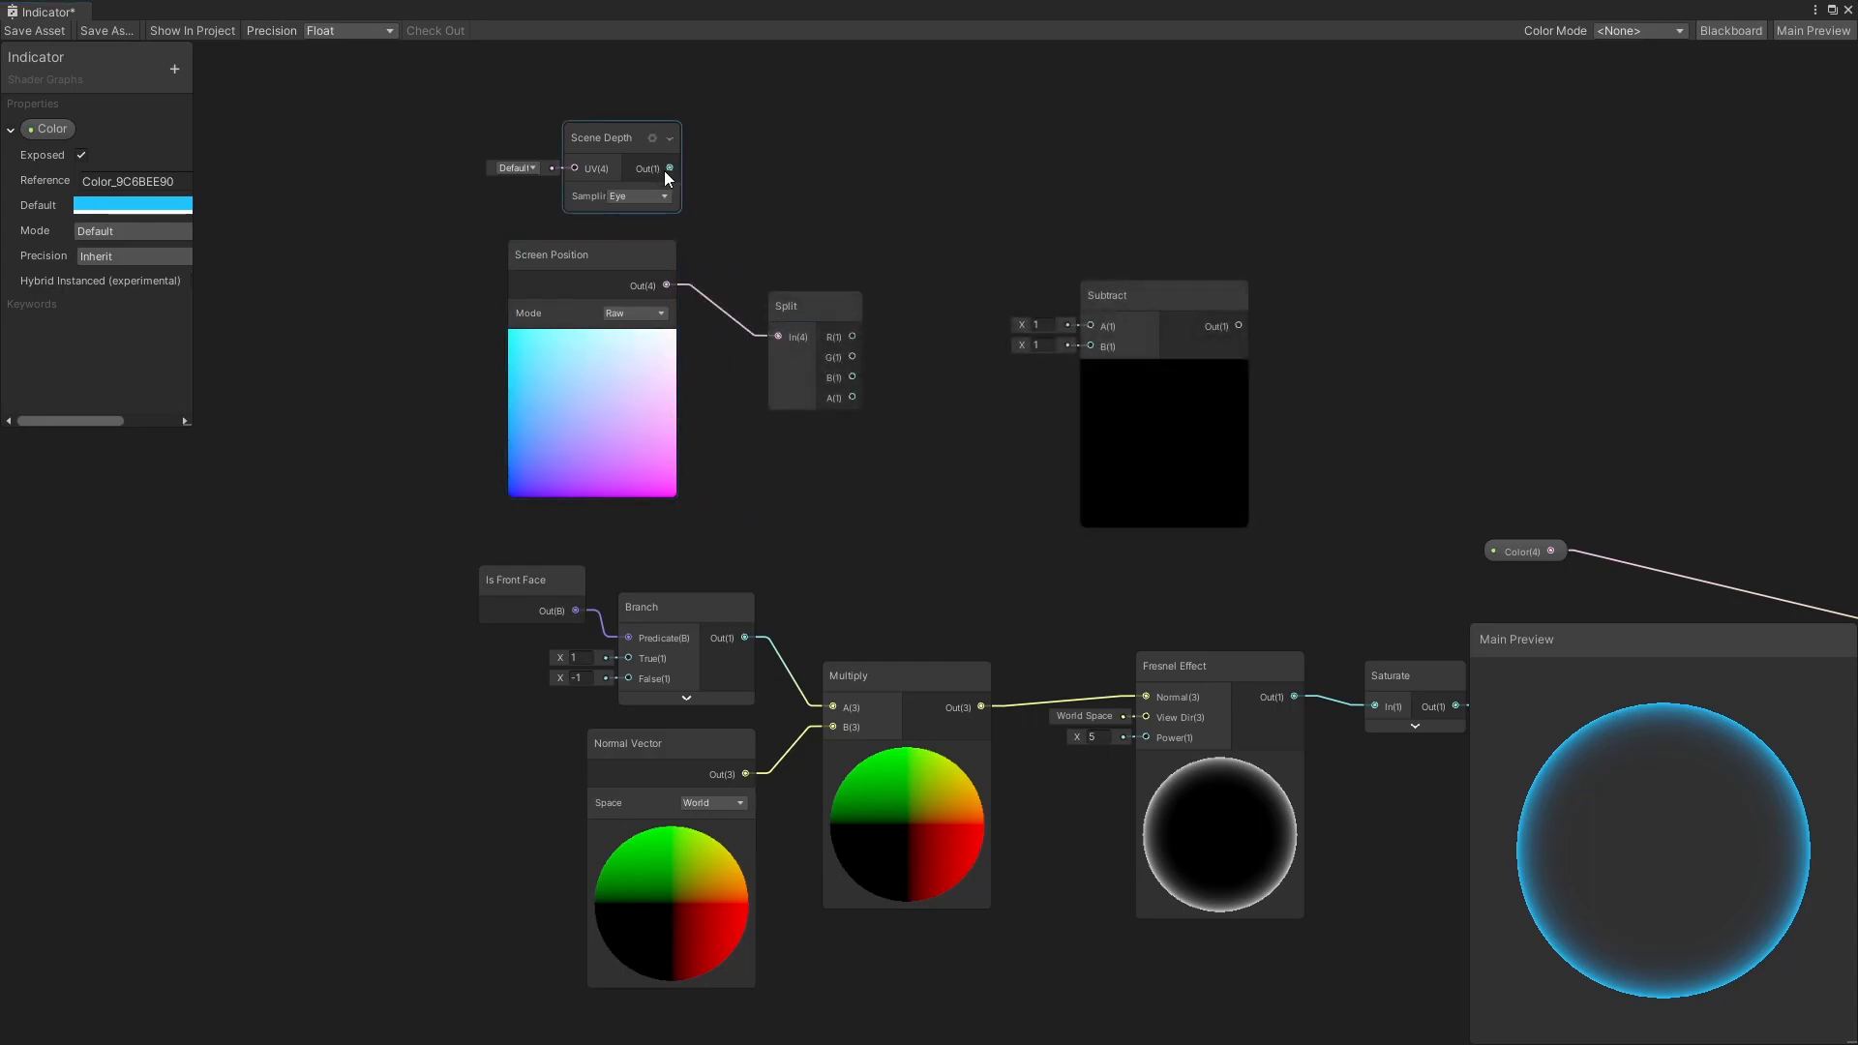
# Subtract the Split's A from Scene Depth, saturate and invert the result, and add it to the saturated Fresnel for the master's Alpha
pyautogui.moveTo(670, 168); pyautogui.dragTo(1088, 326)
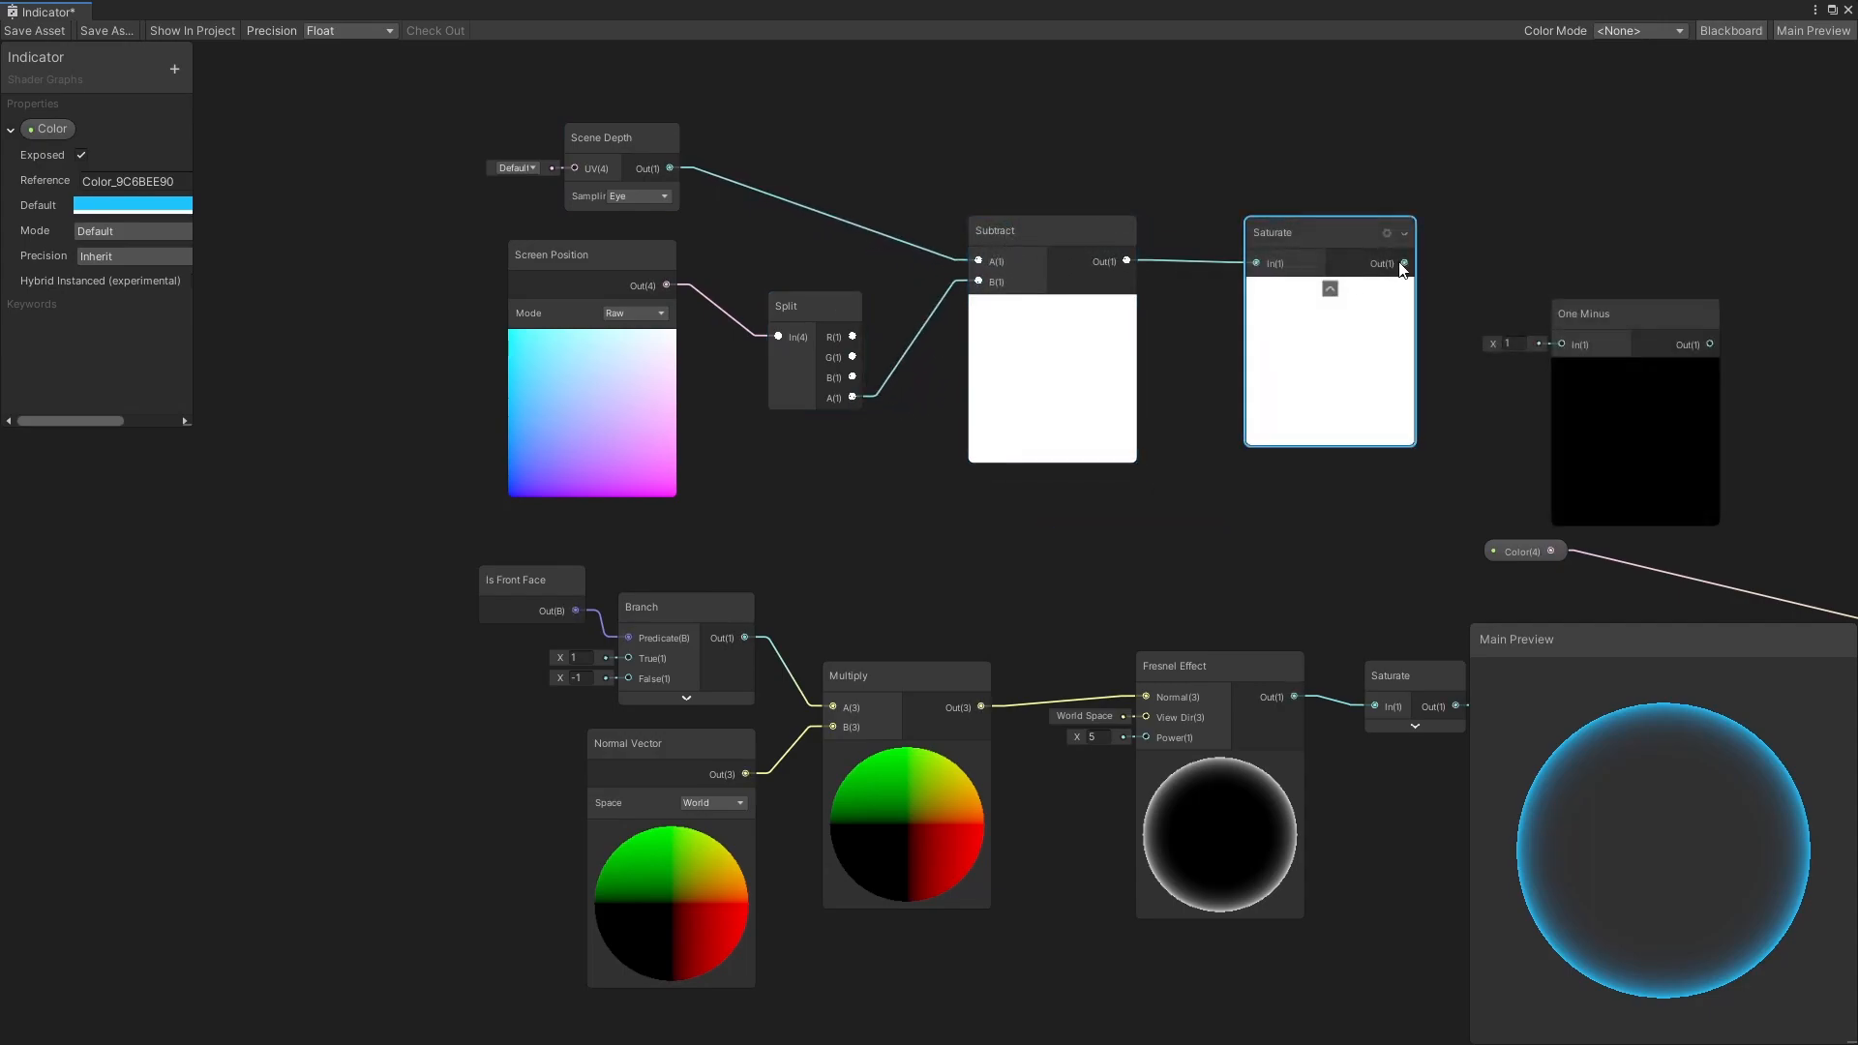
pyautogui.moveTo(1550, 340); pyautogui.dragTo(1560, 344)
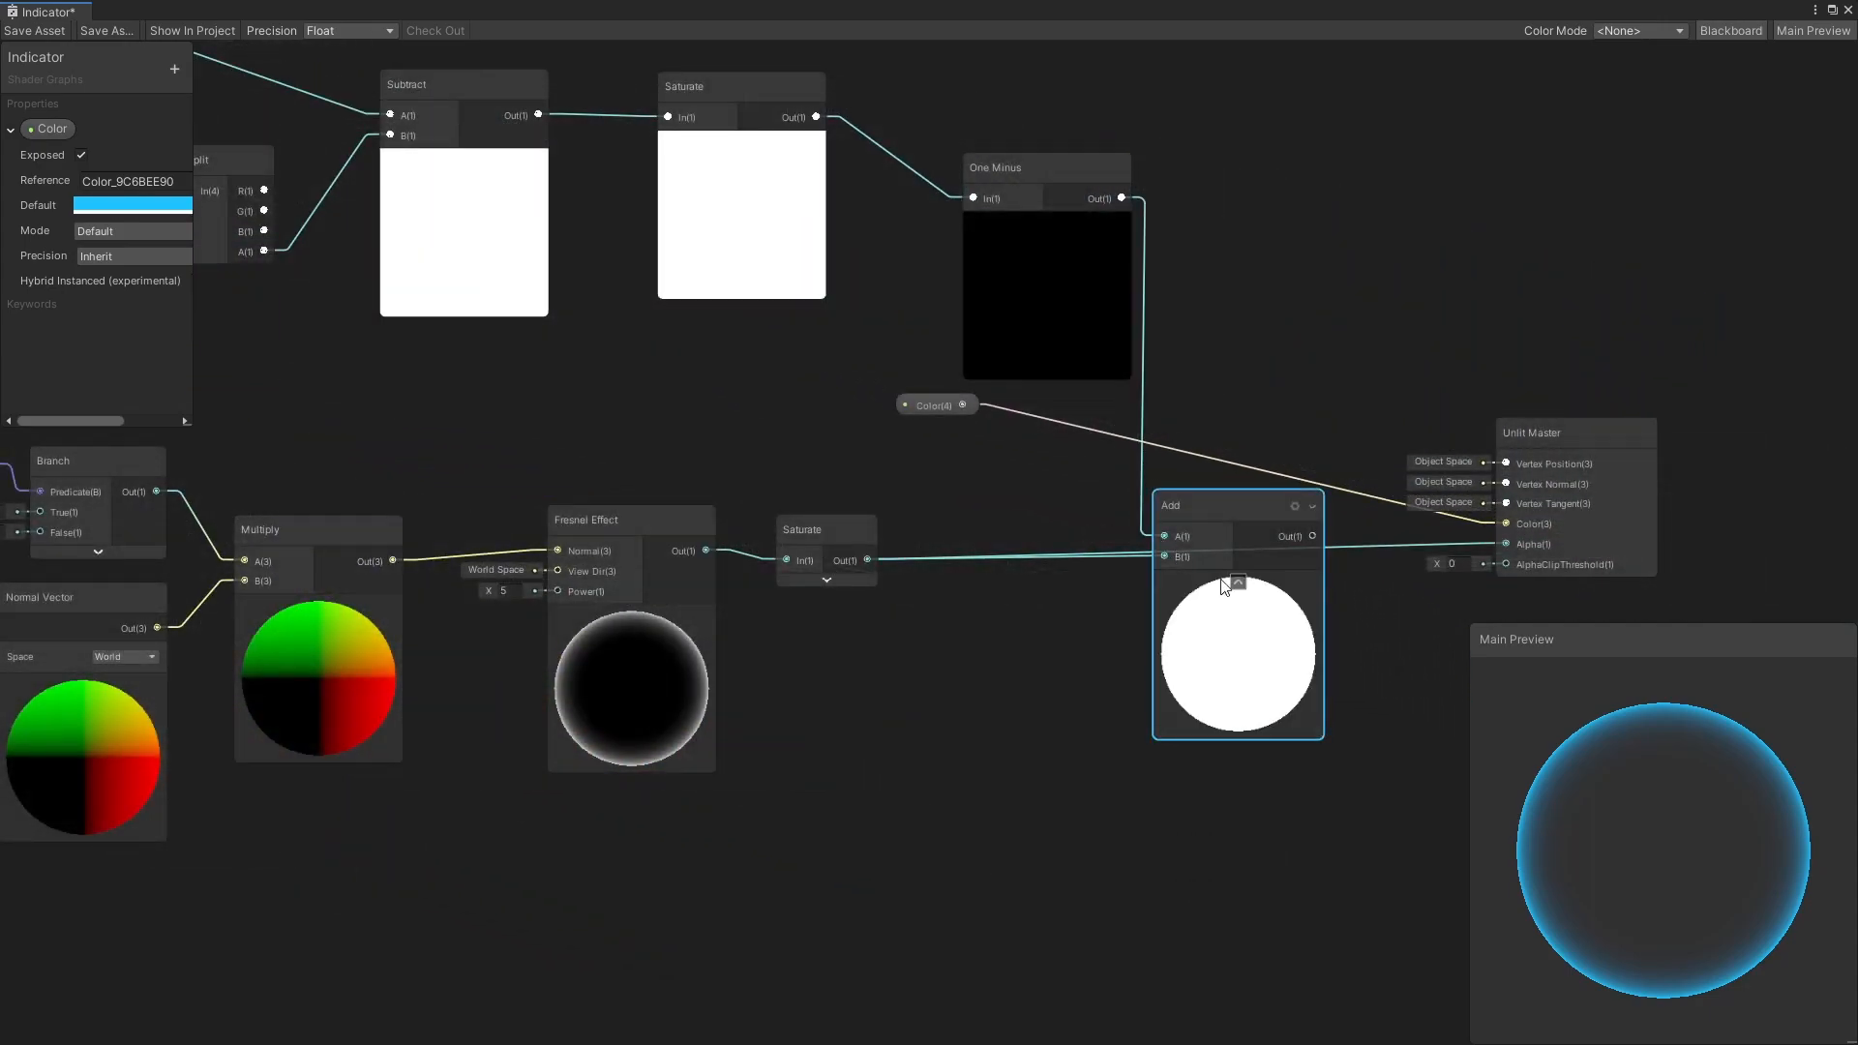
pyautogui.moveTo(1310, 540); pyautogui.dragTo(1506, 544)
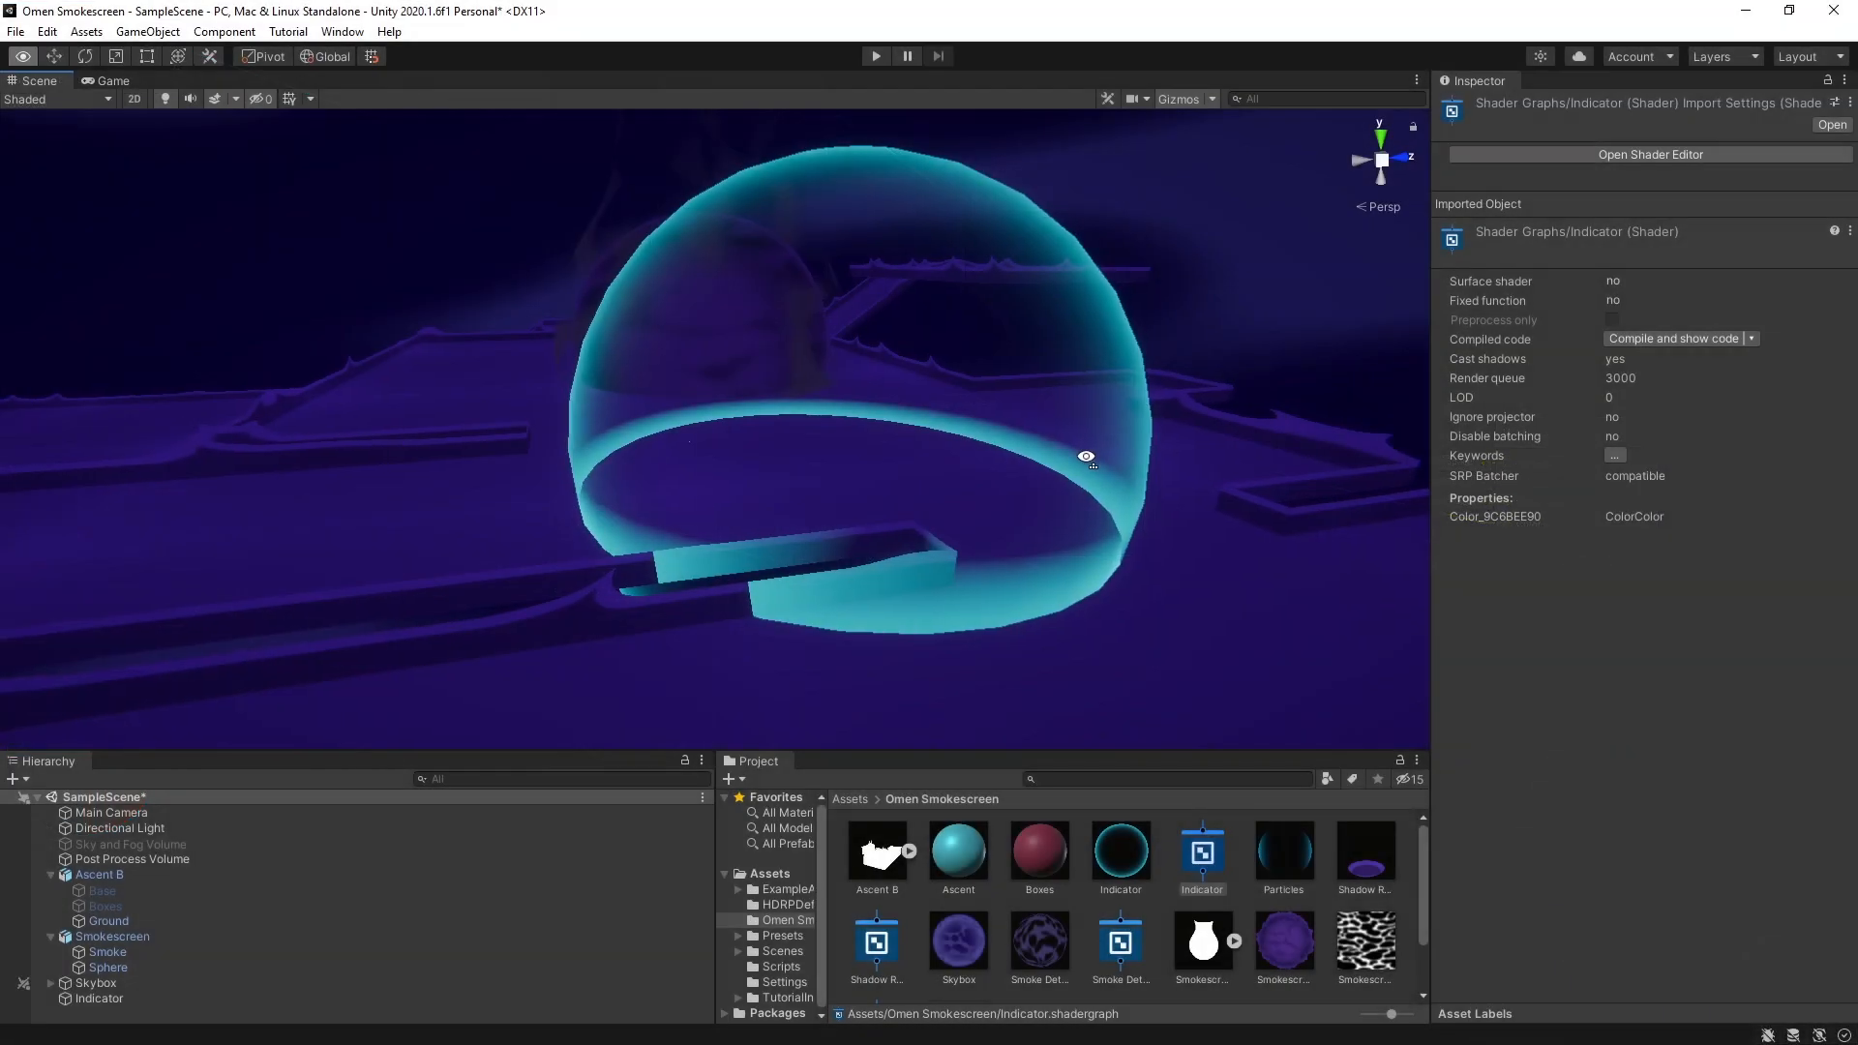
pyautogui.moveTo(1087, 455); pyautogui.dragTo(955, 518, button='right')
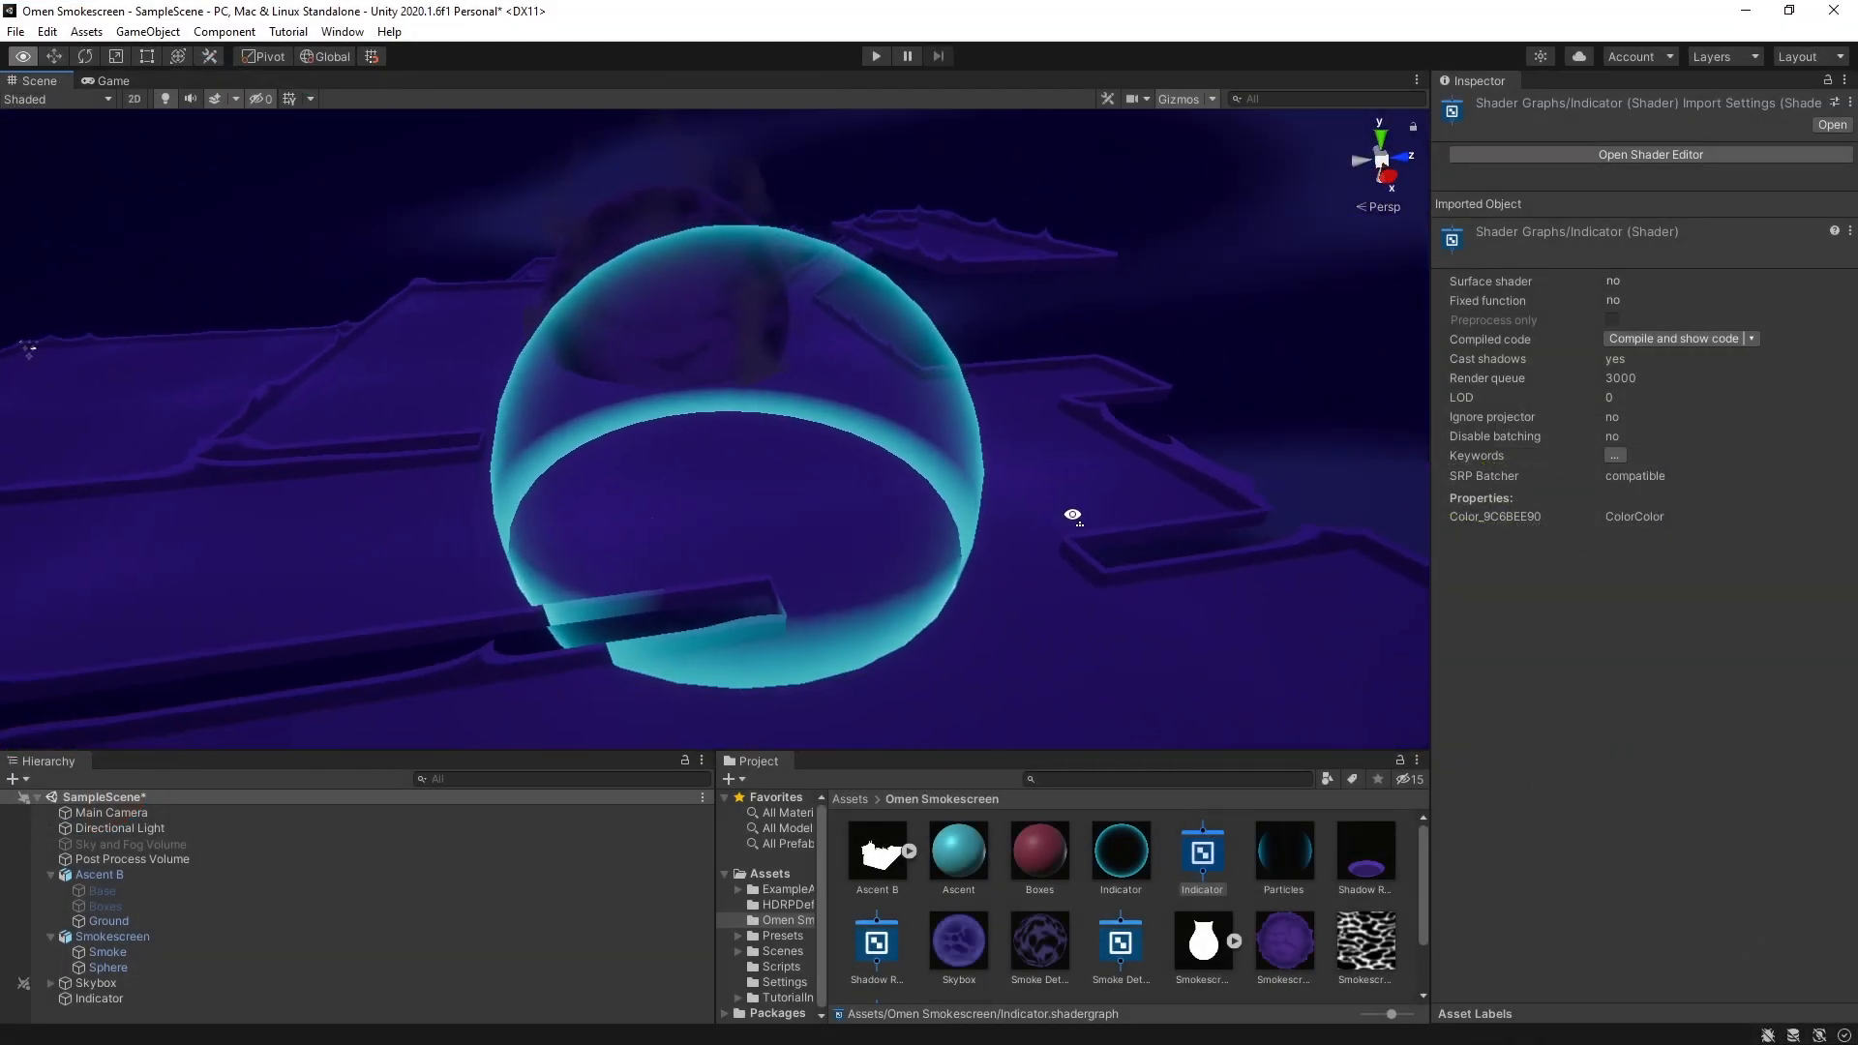
# Subtract a new Vector1 property from the Split's A before the depth subtraction, and adjust Vector1 on the Indicator material
pyautogui.moveTo(1084, 276); pyautogui.dragTo(1106, 260)
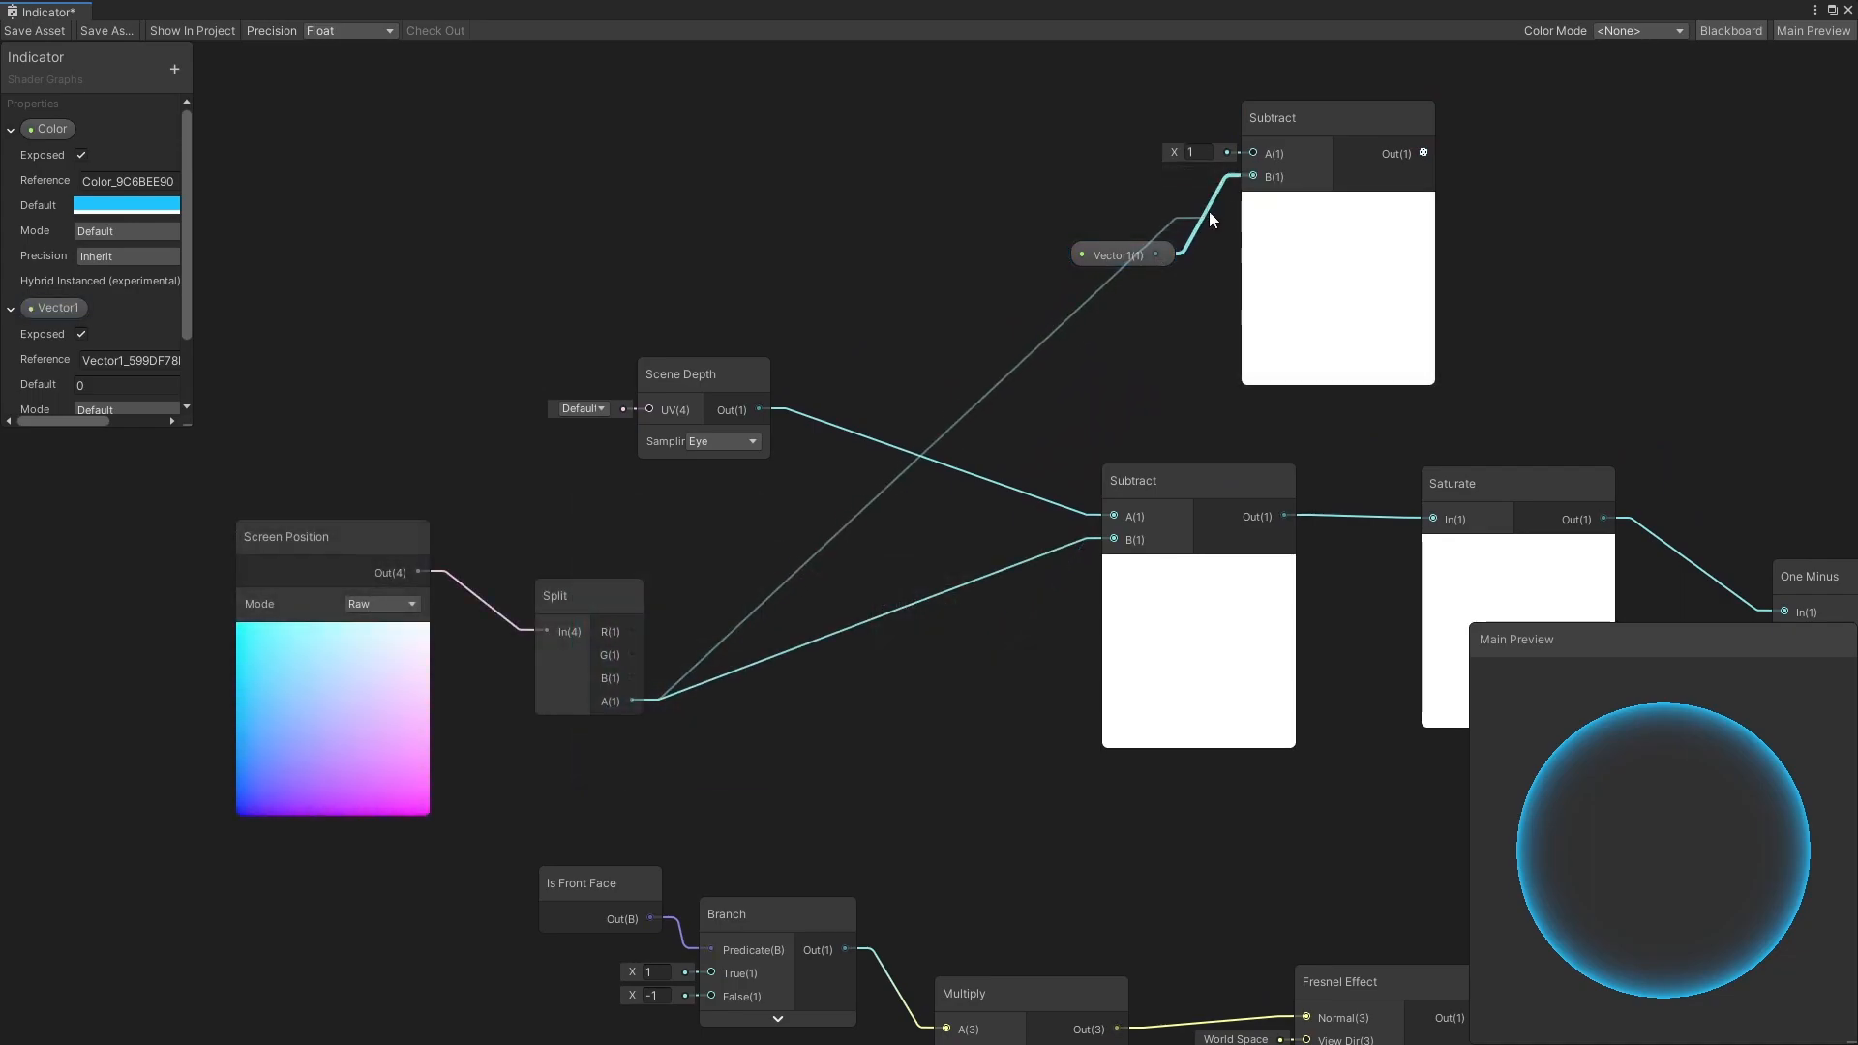
pyautogui.moveTo(1155, 255); pyautogui.dragTo(1252, 172)
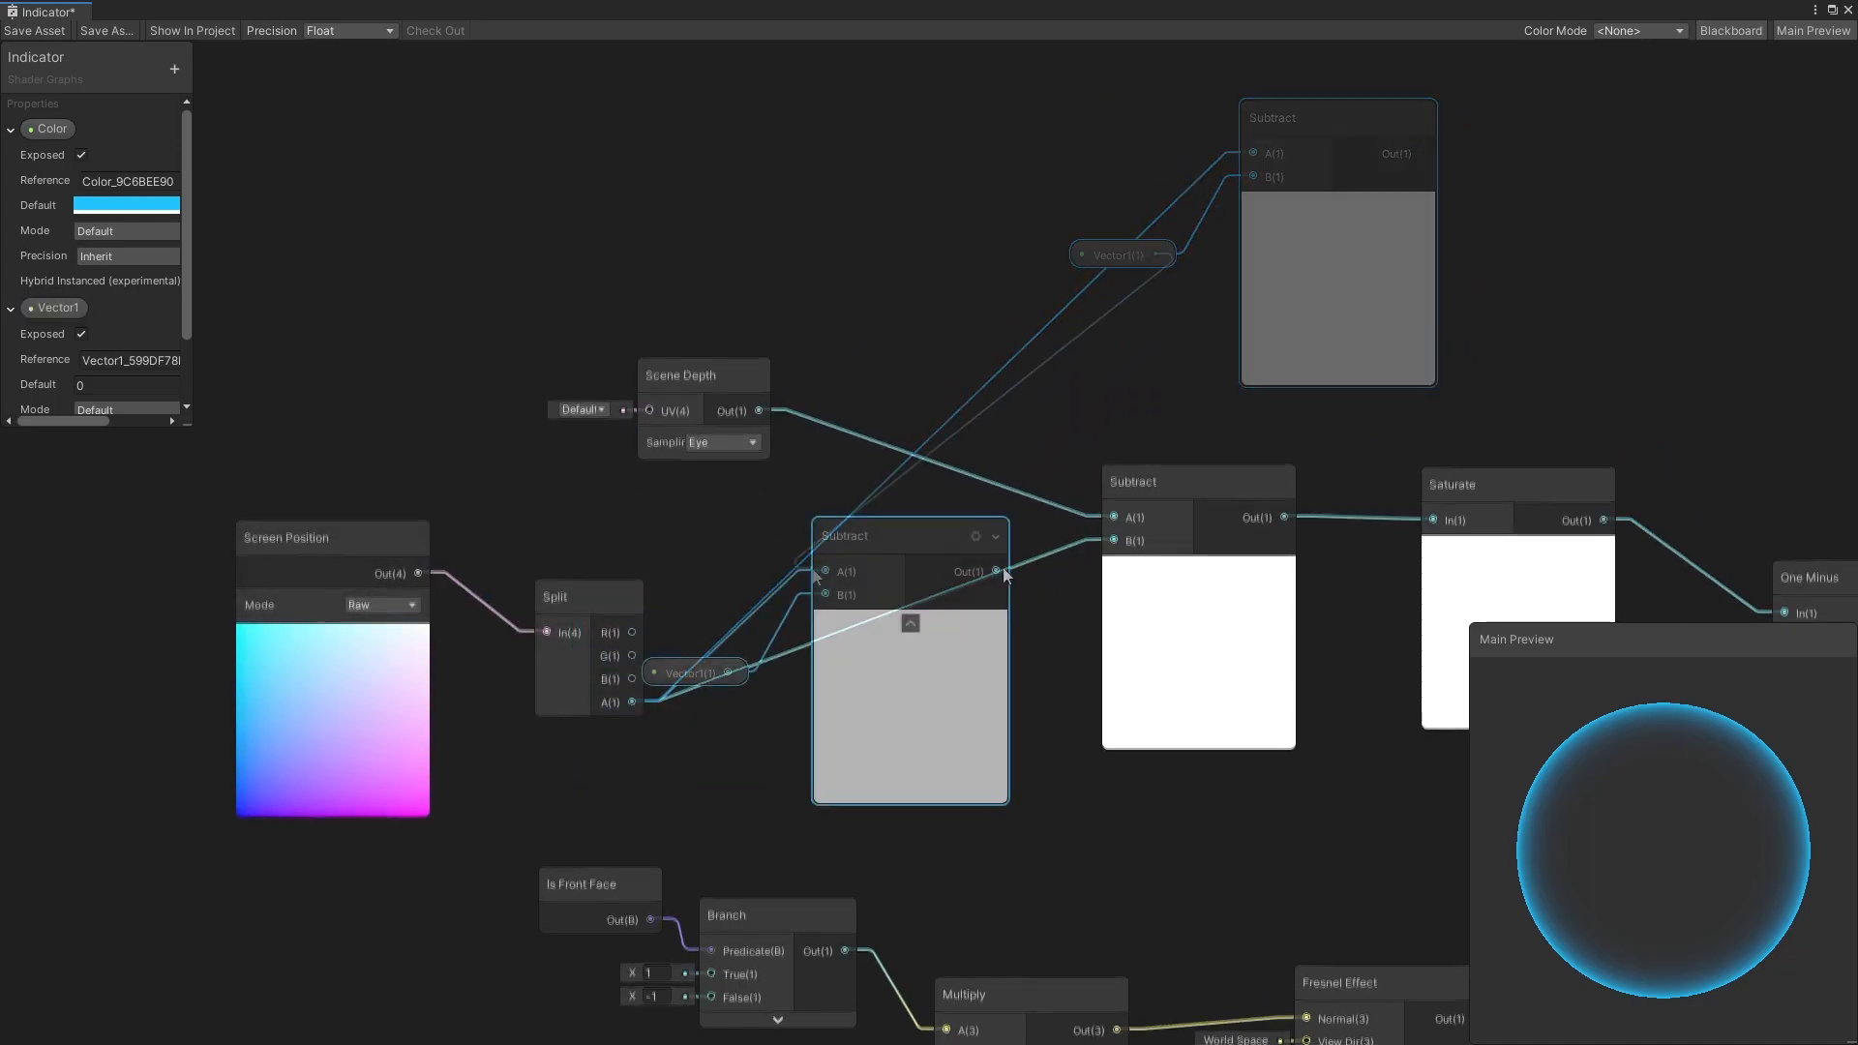
pyautogui.moveTo(997, 570); pyautogui.dragTo(1115, 542)
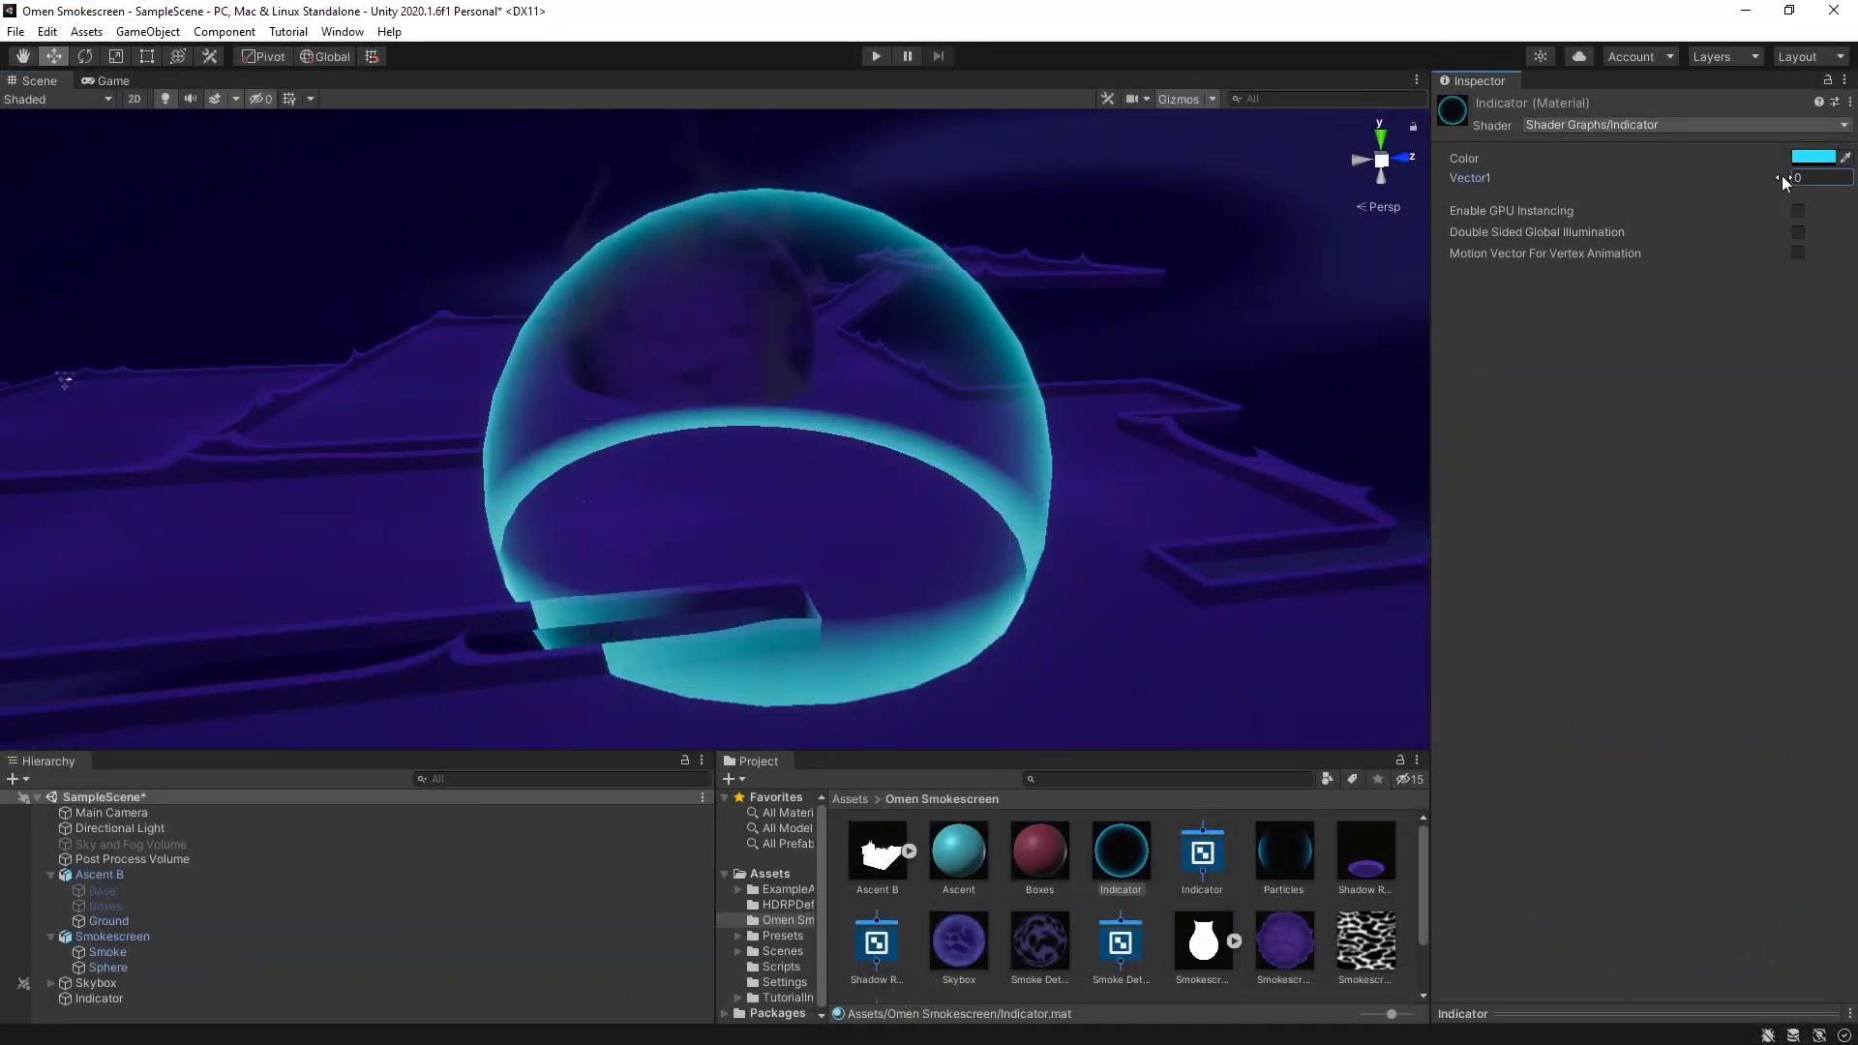
pyautogui.moveTo(1781, 176)
pyautogui.mouseDown()
pyautogui.moveTo(1813, 182)
pyautogui.moveTo(1757, 176)
pyautogui.moveTo(1809, 195)
pyautogui.mouseUp()
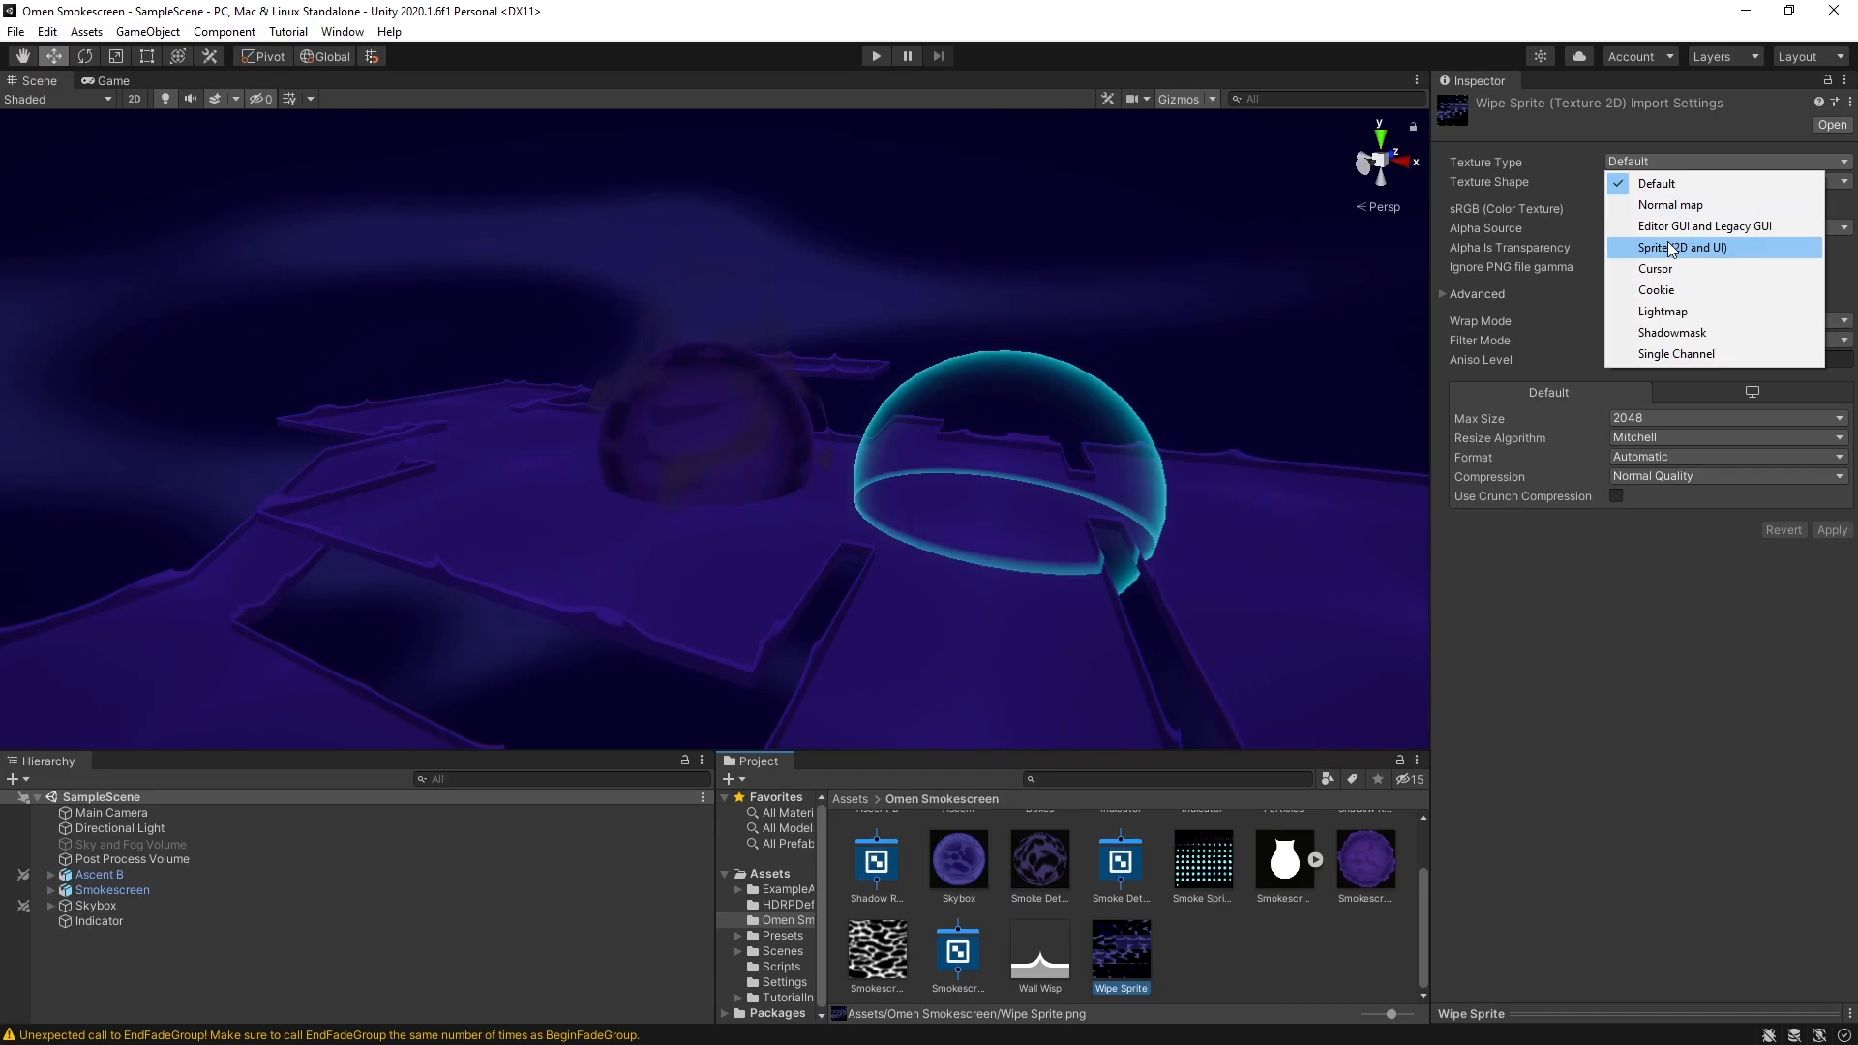
# Import the Wipe Sprite texture as Sprite (2D and UI) with Sprite Mode Multiple, change its Mesh Type and apply the settings
pyautogui.click(1672, 249)
pyautogui.click(1648, 254)
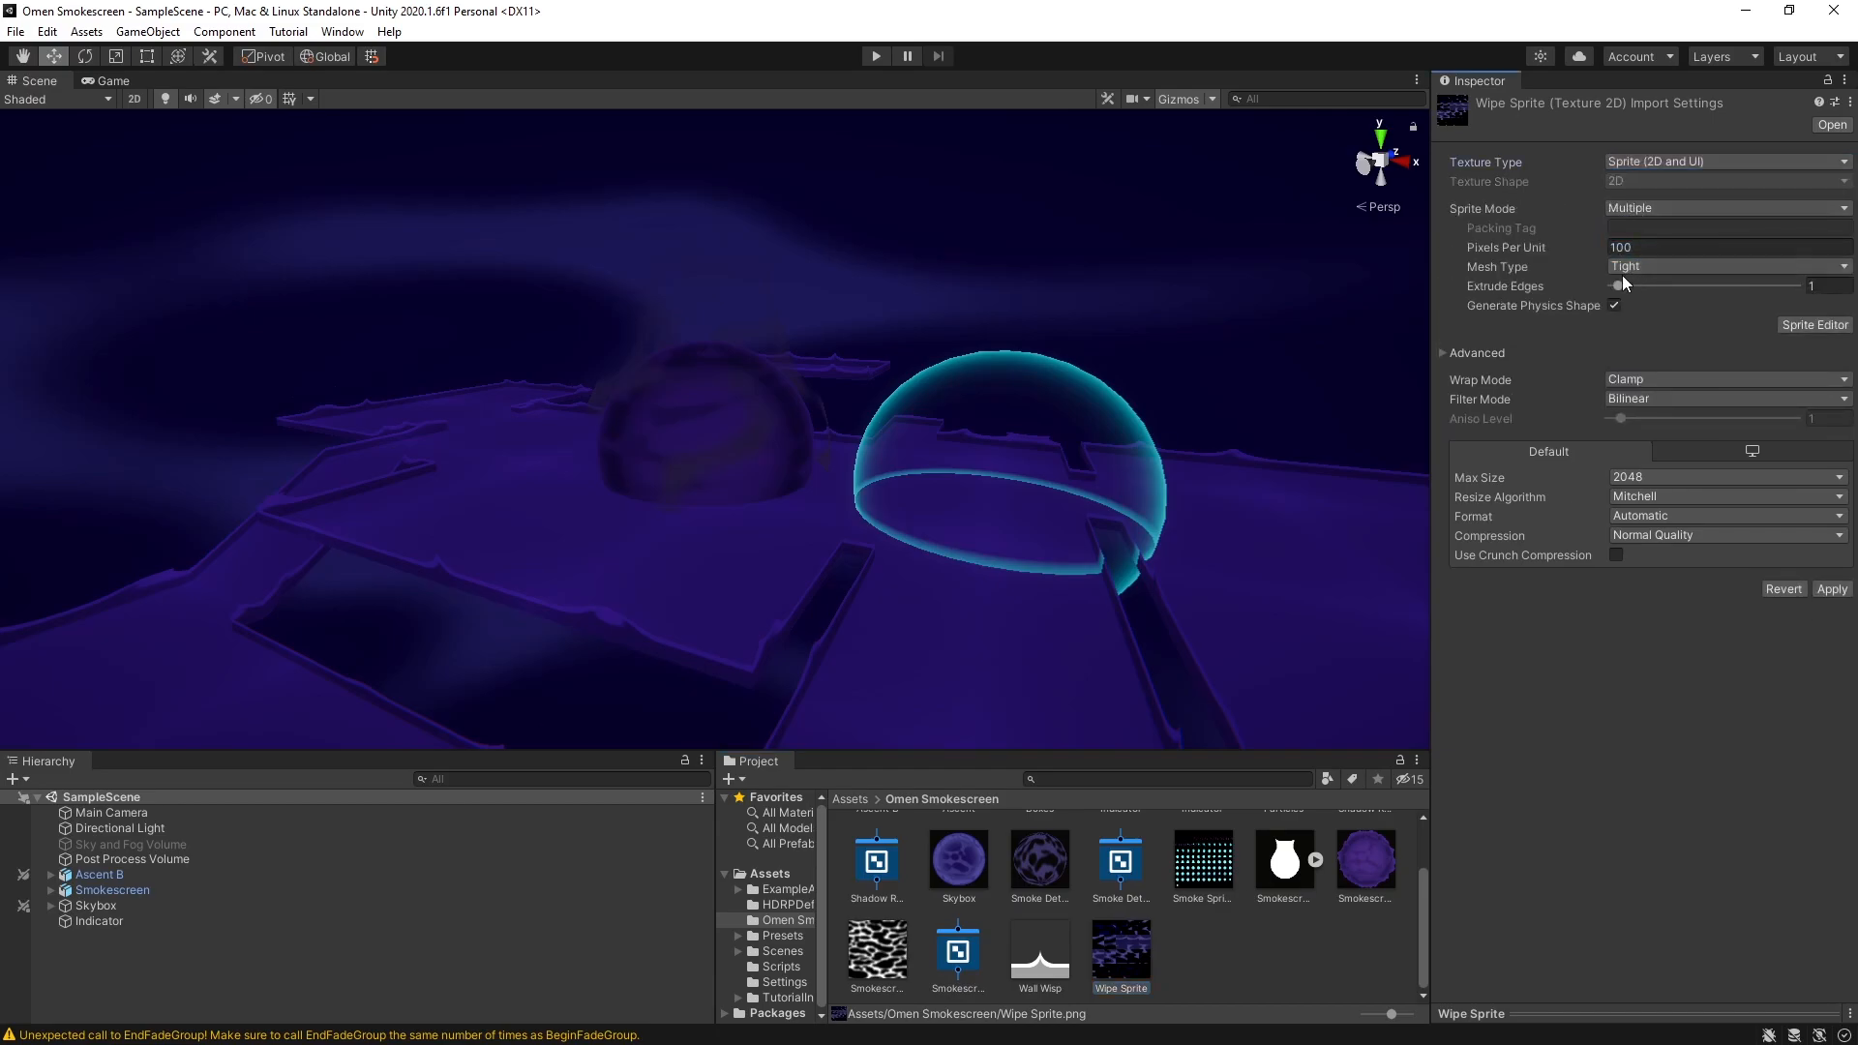
pyautogui.click(1669, 286)
pyautogui.click(1832, 587)
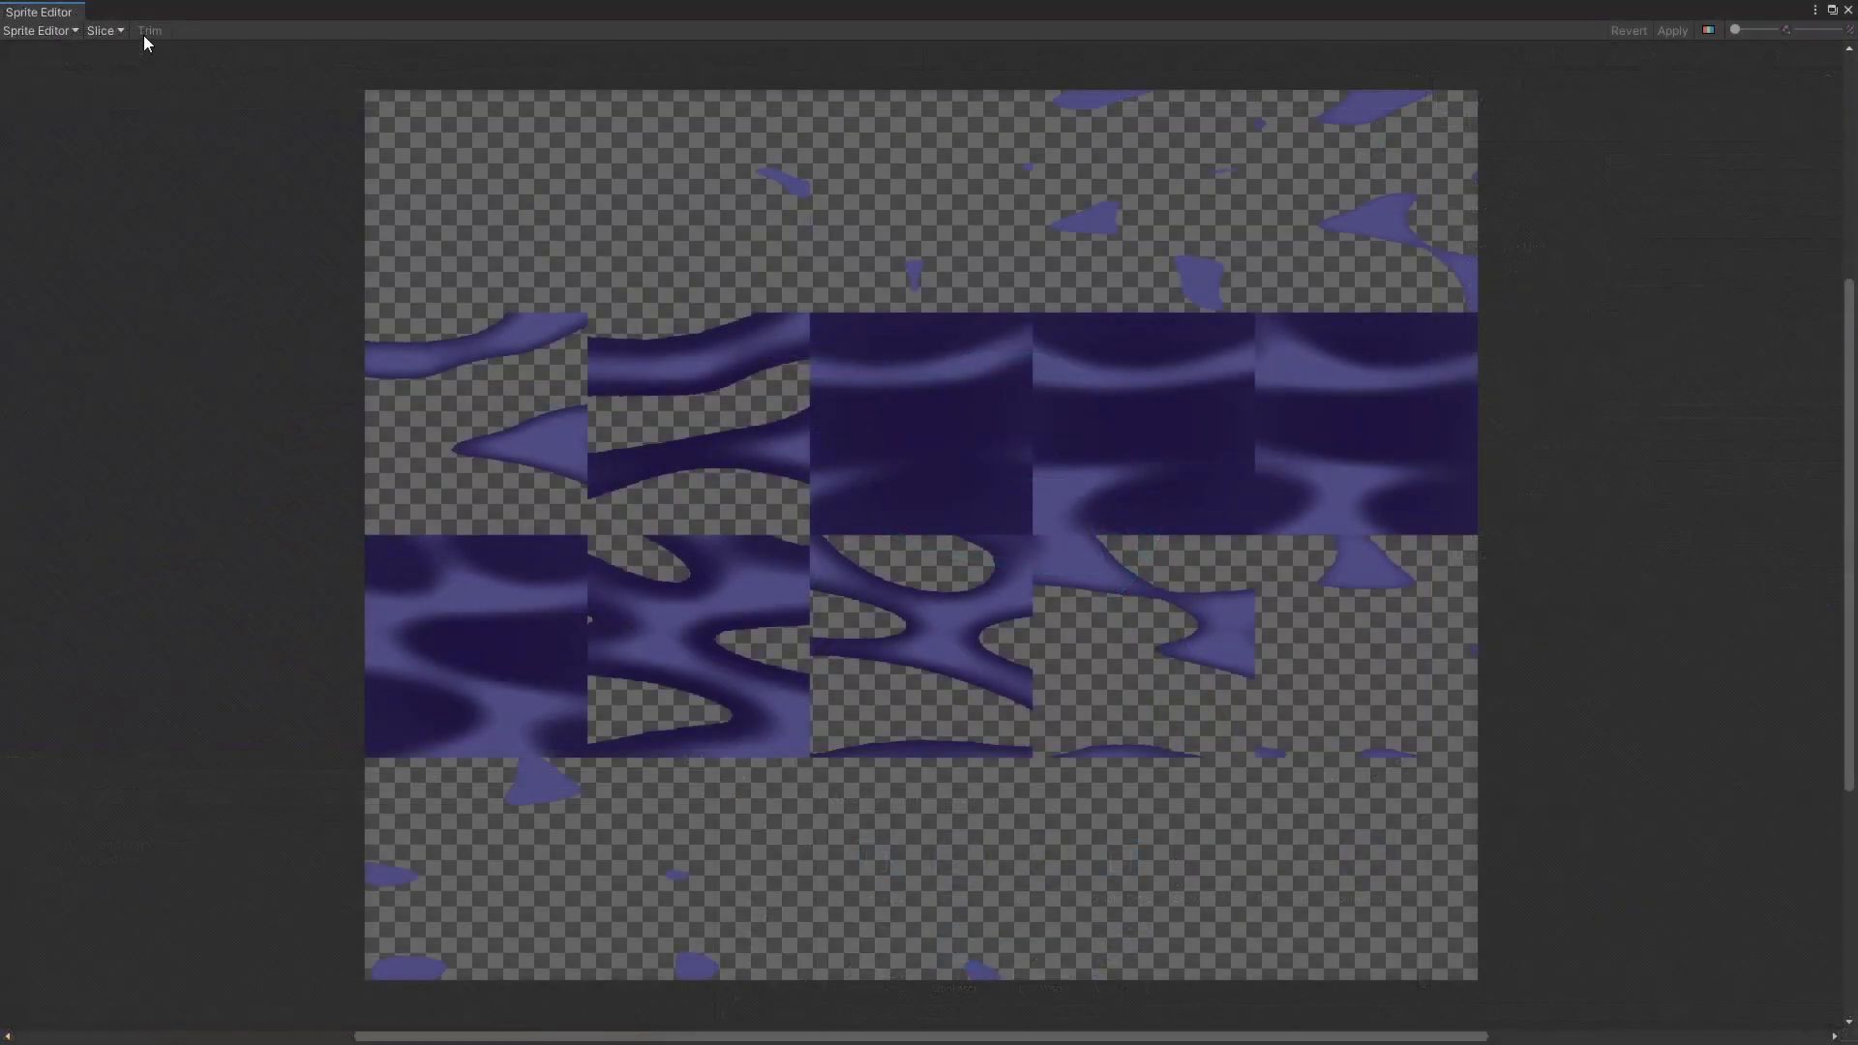
# Slice the Wipe Sprite sheet by cell count into 5 columns and 4 rows, and expand the asset to check its sprites
pyautogui.click(118, 29)
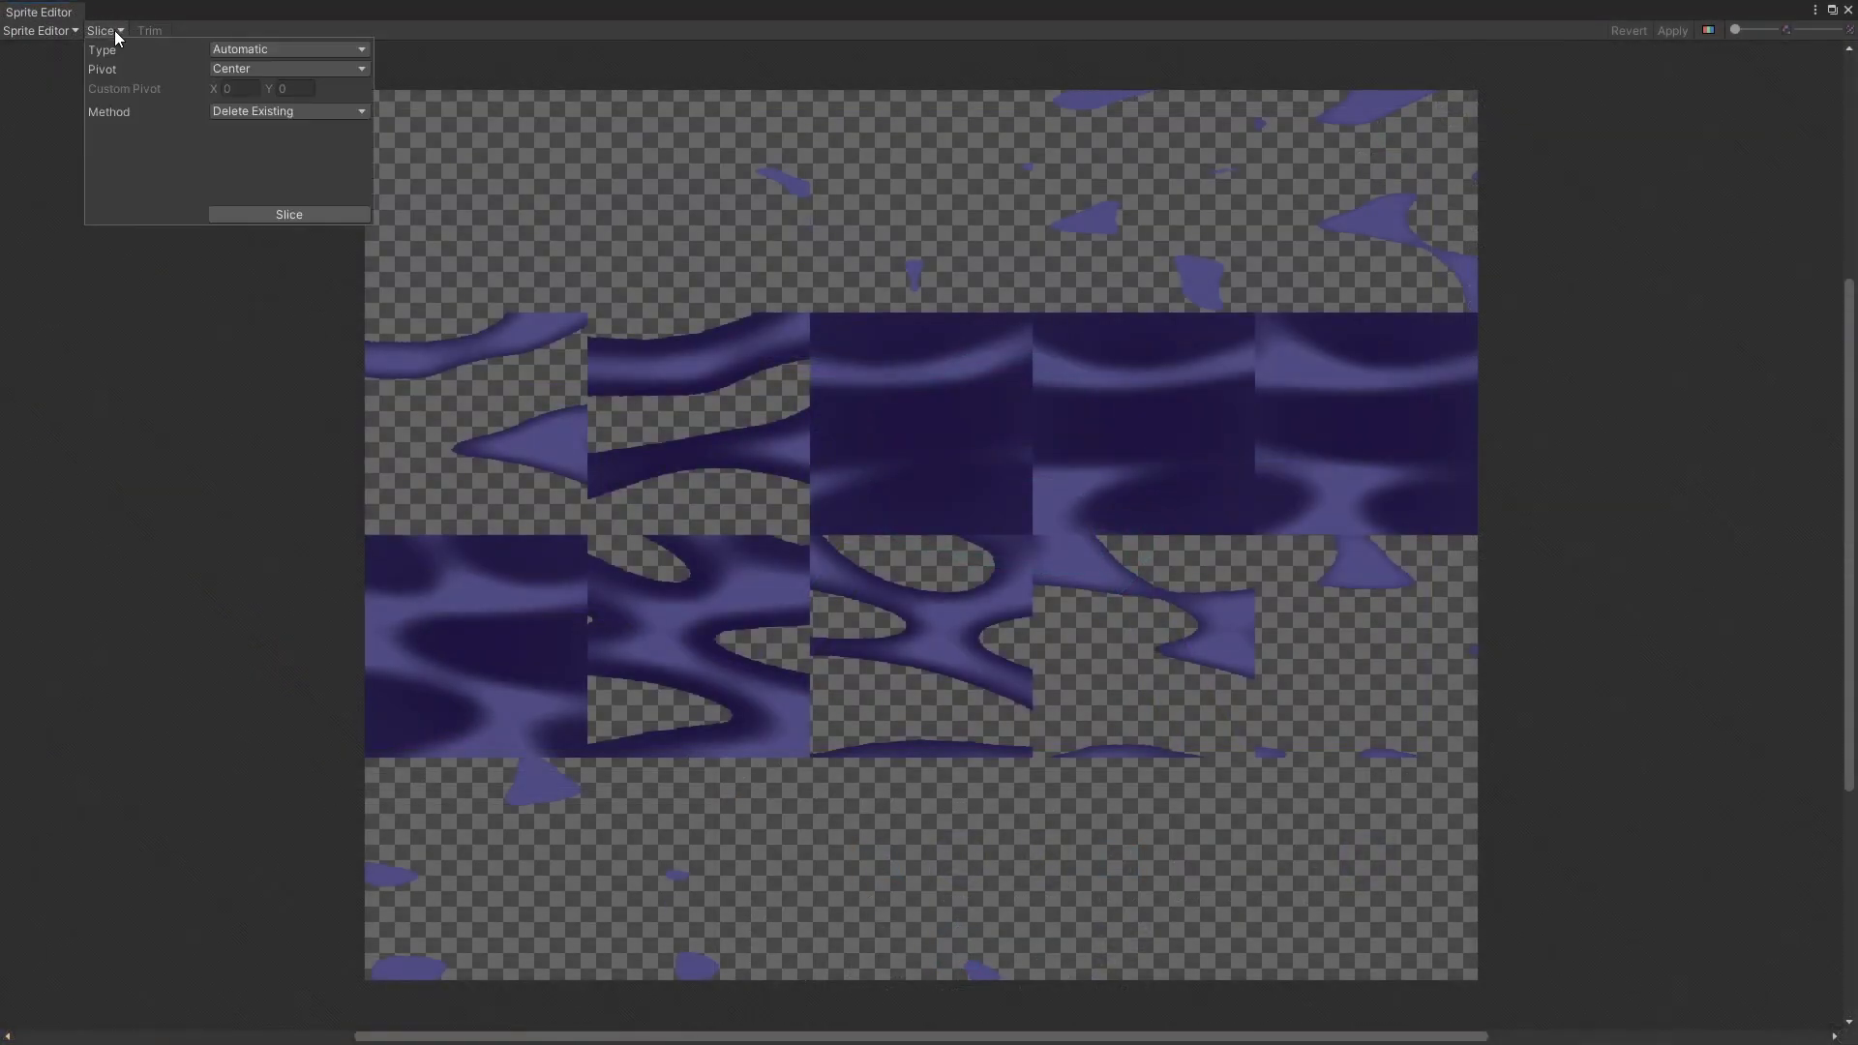
pyautogui.click(229, 50)
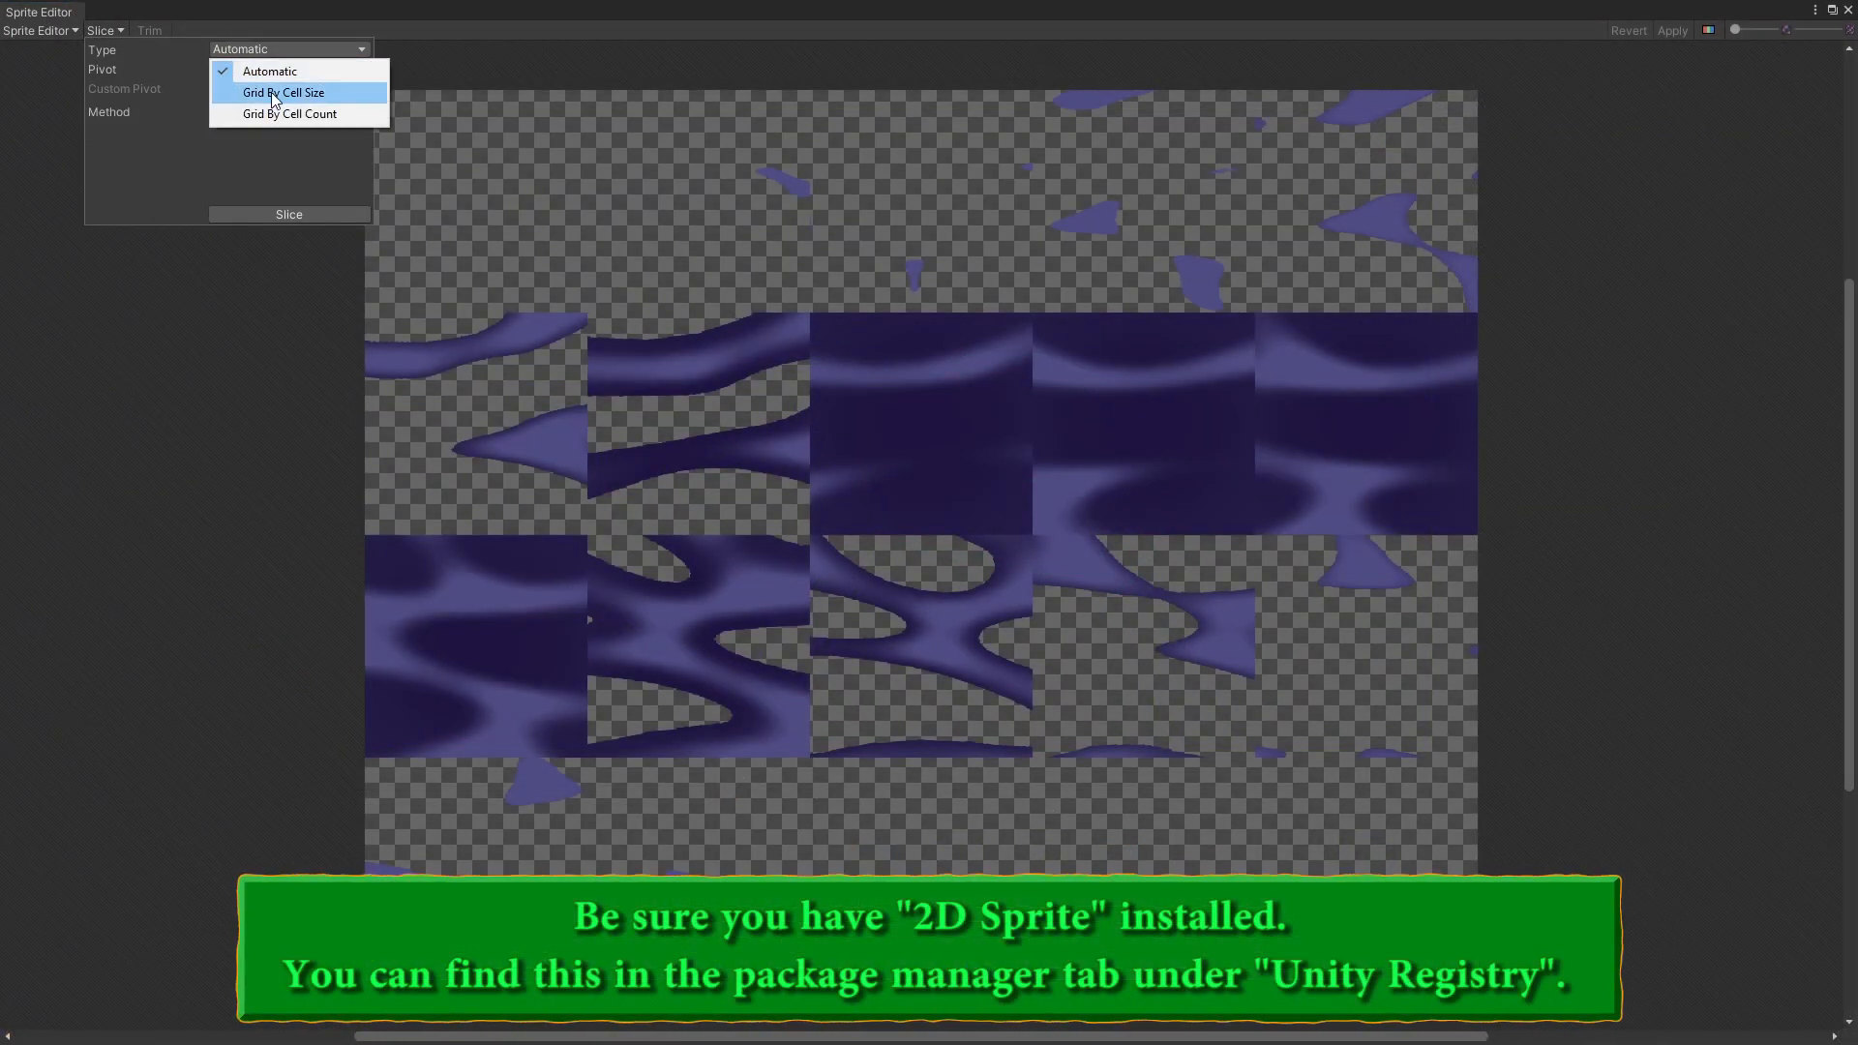
pyautogui.click(254, 115)
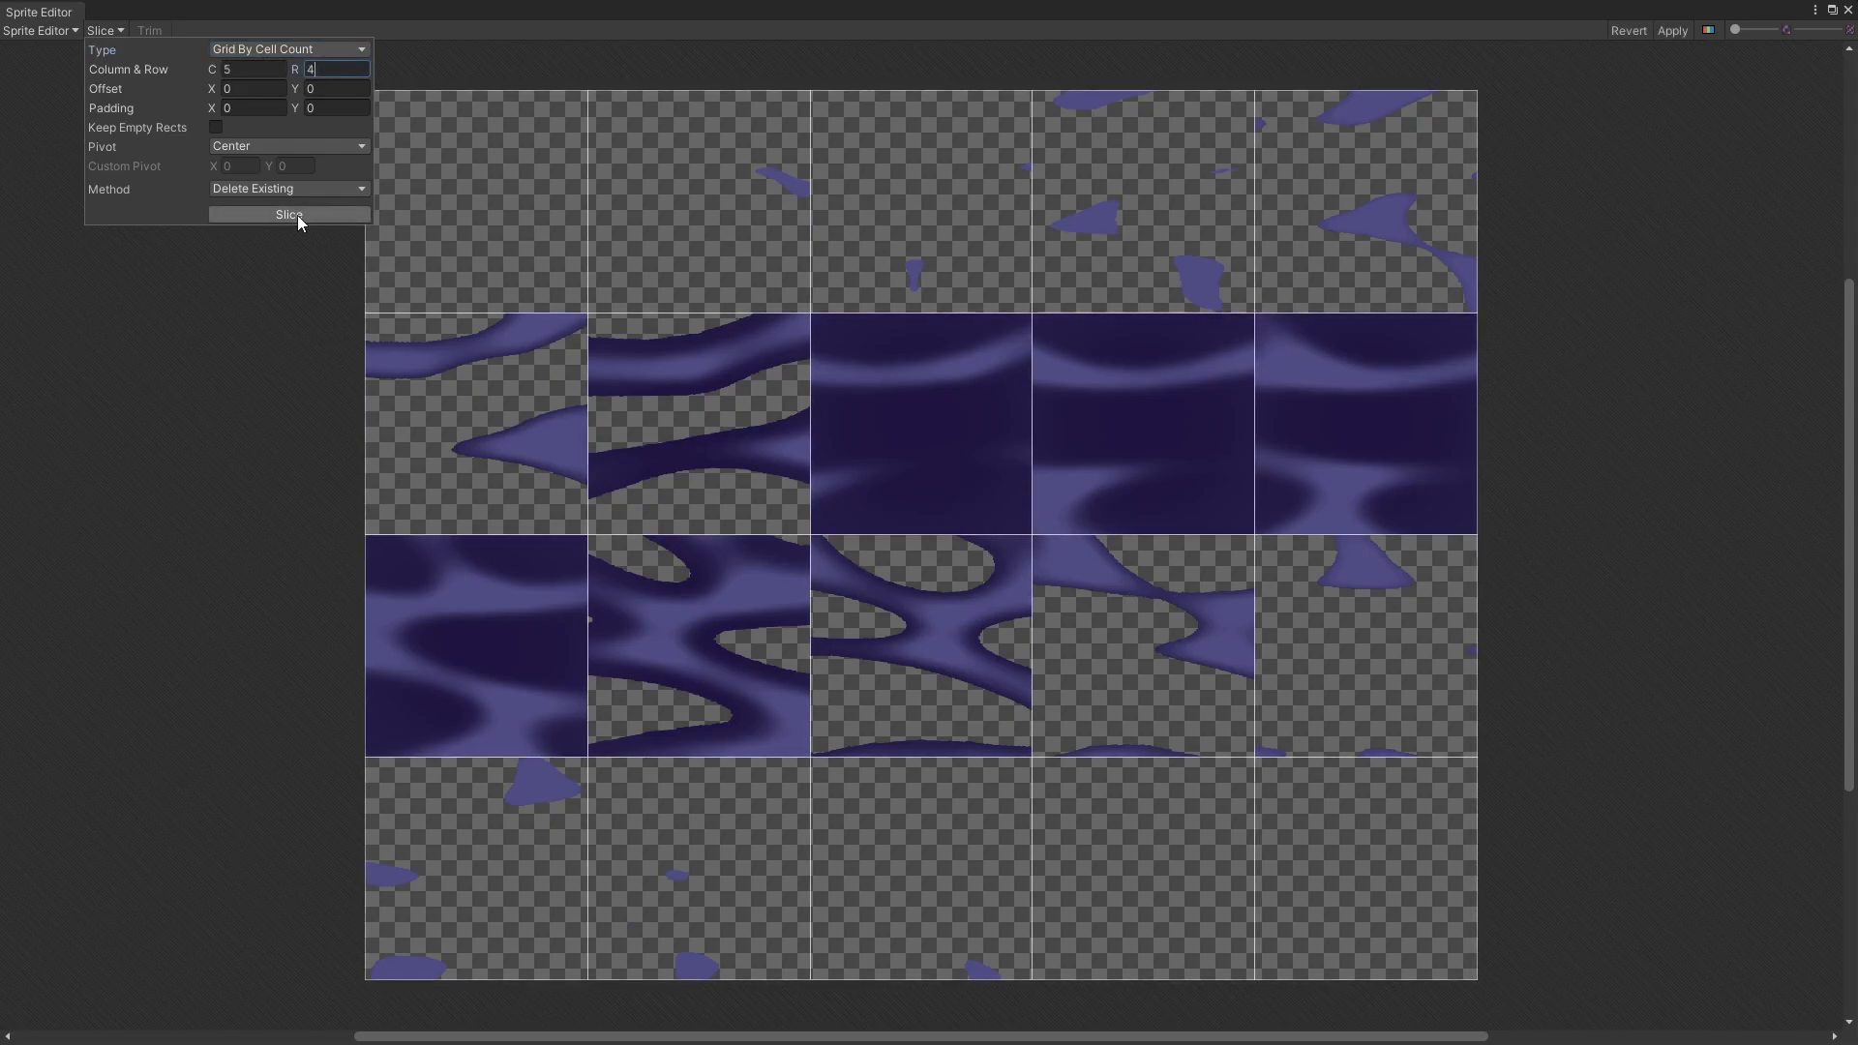
pyautogui.click(261, 296)
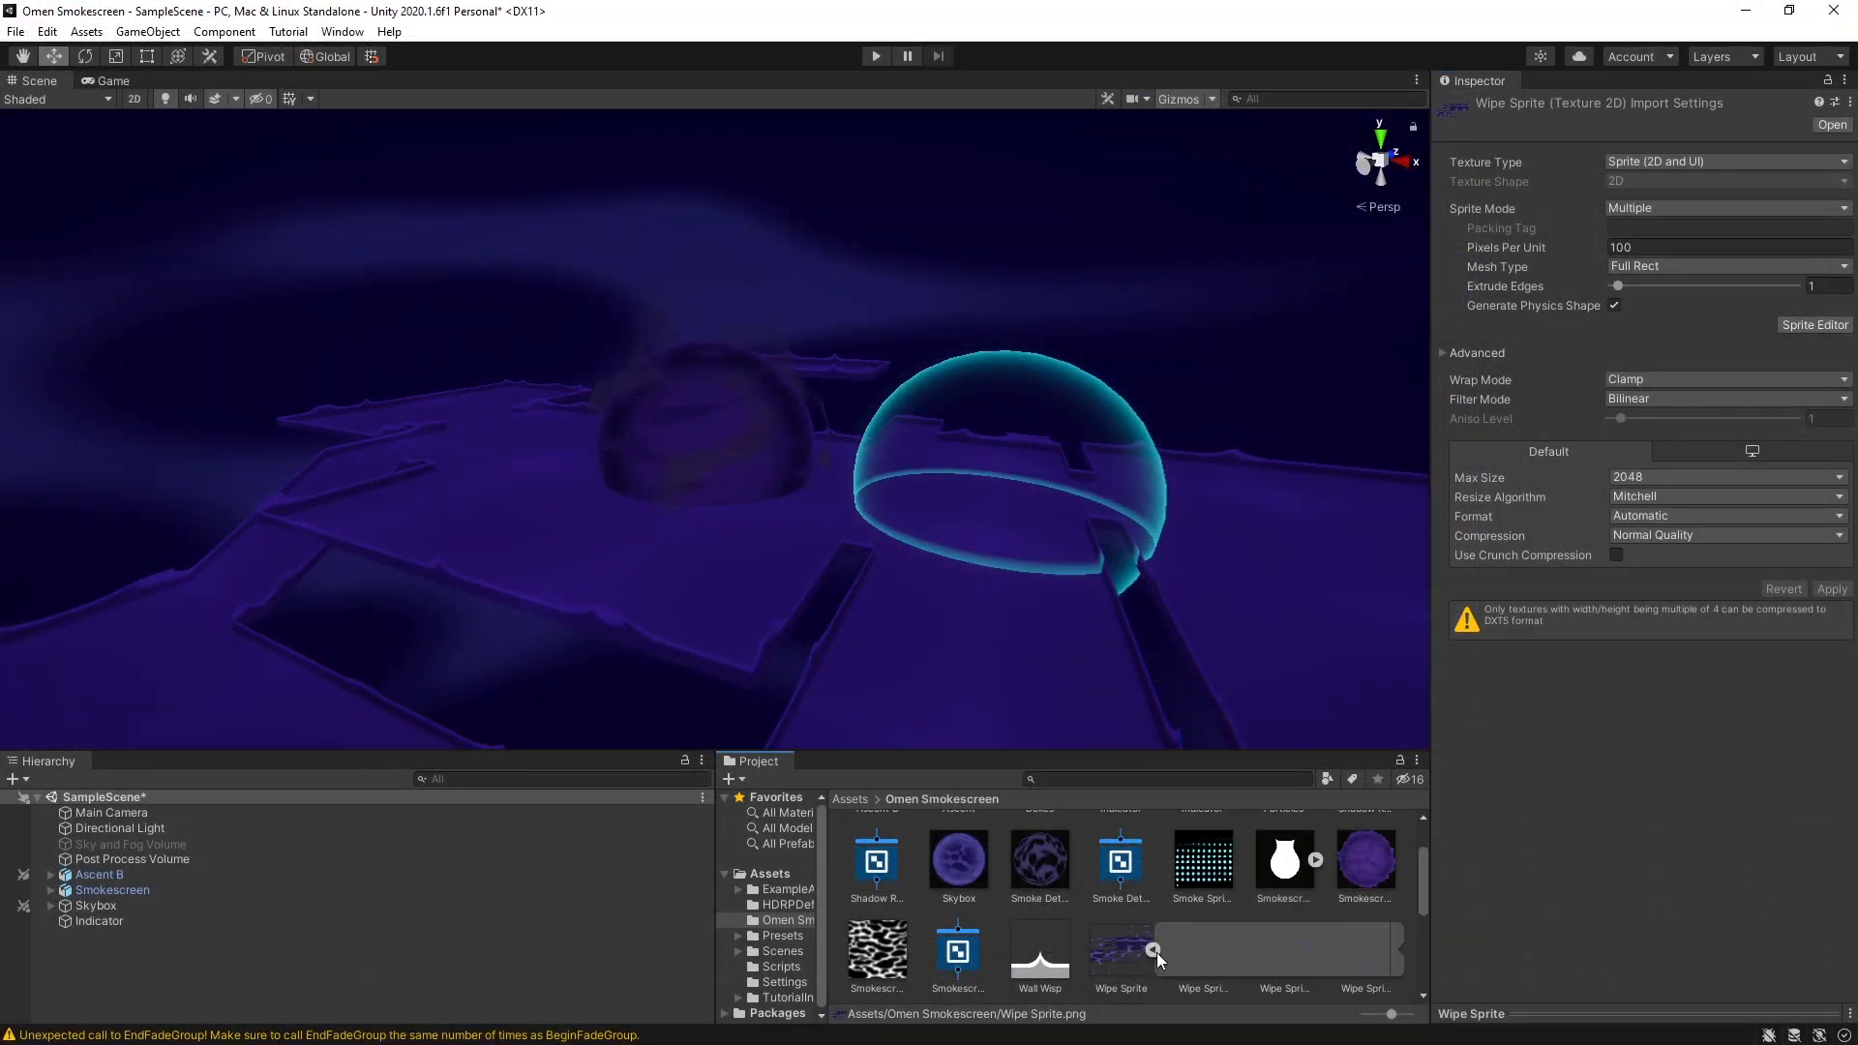
pyautogui.click(1153, 950)
pyautogui.scroll(-1, 1189, 955)
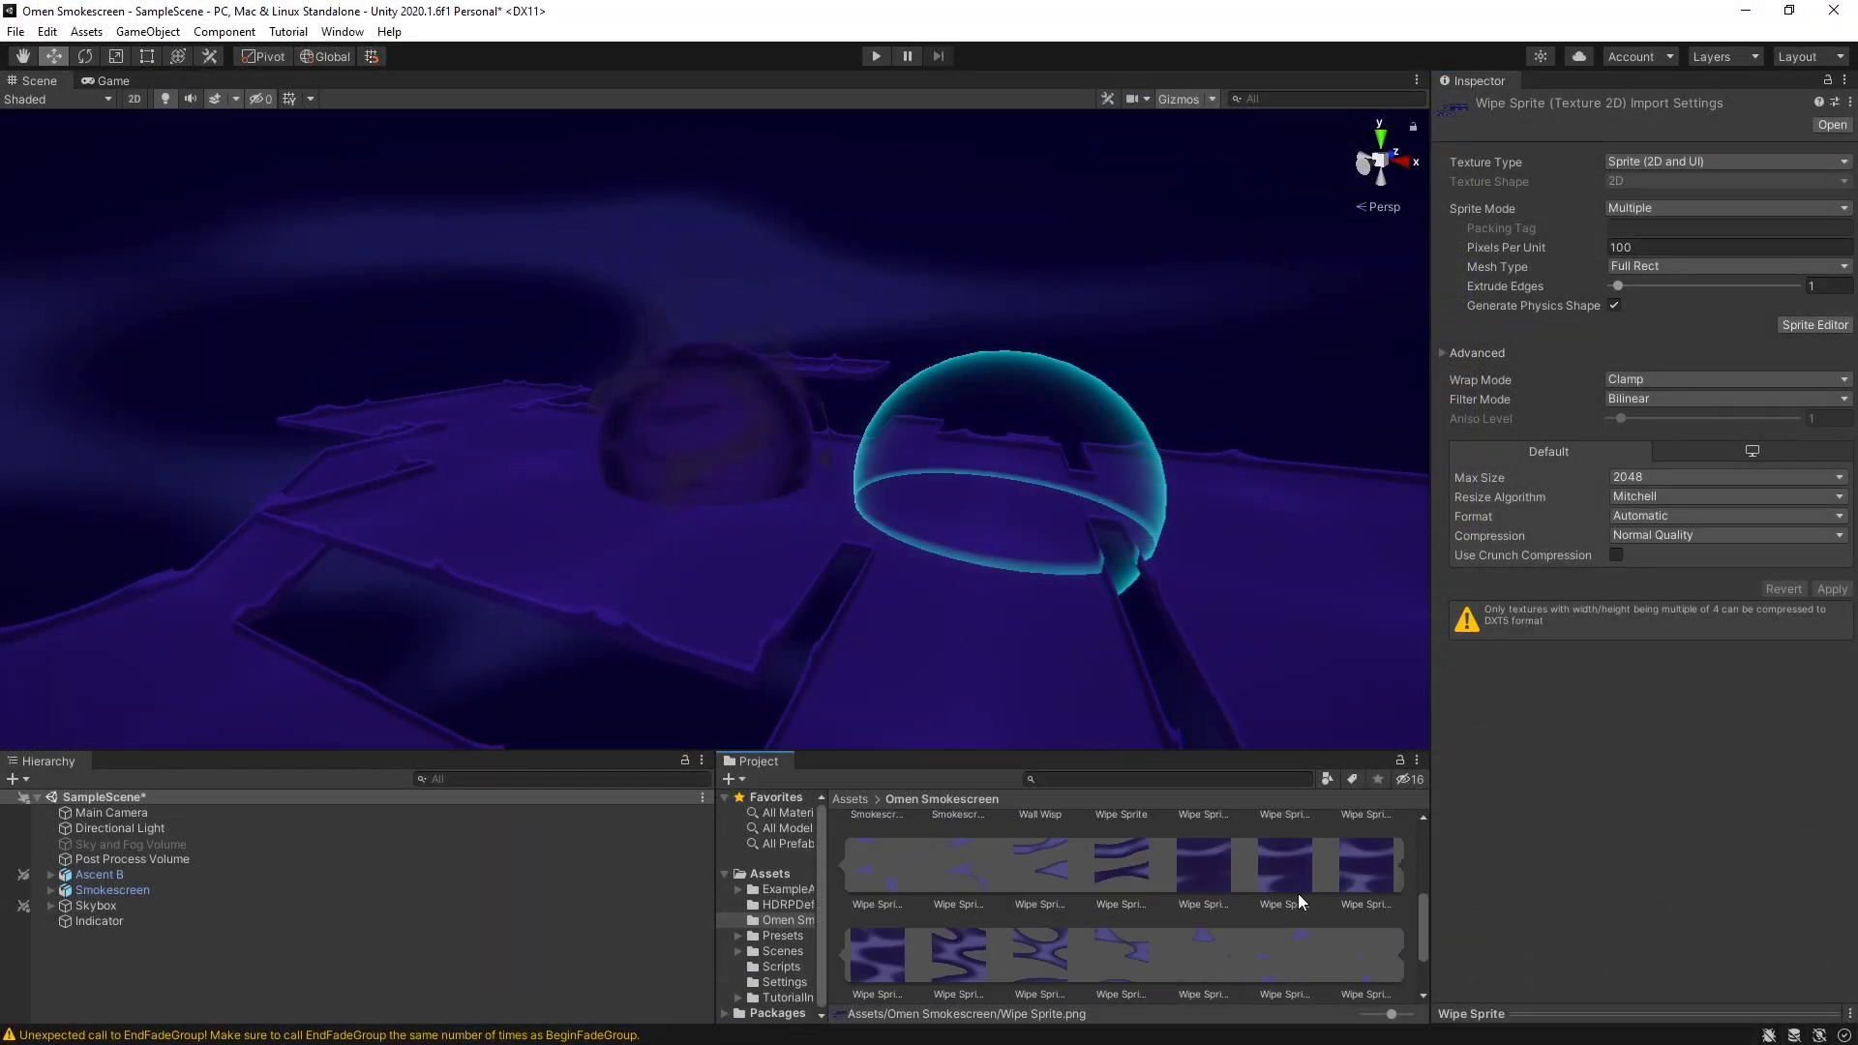
pyautogui.scroll(1, 1233, 928)
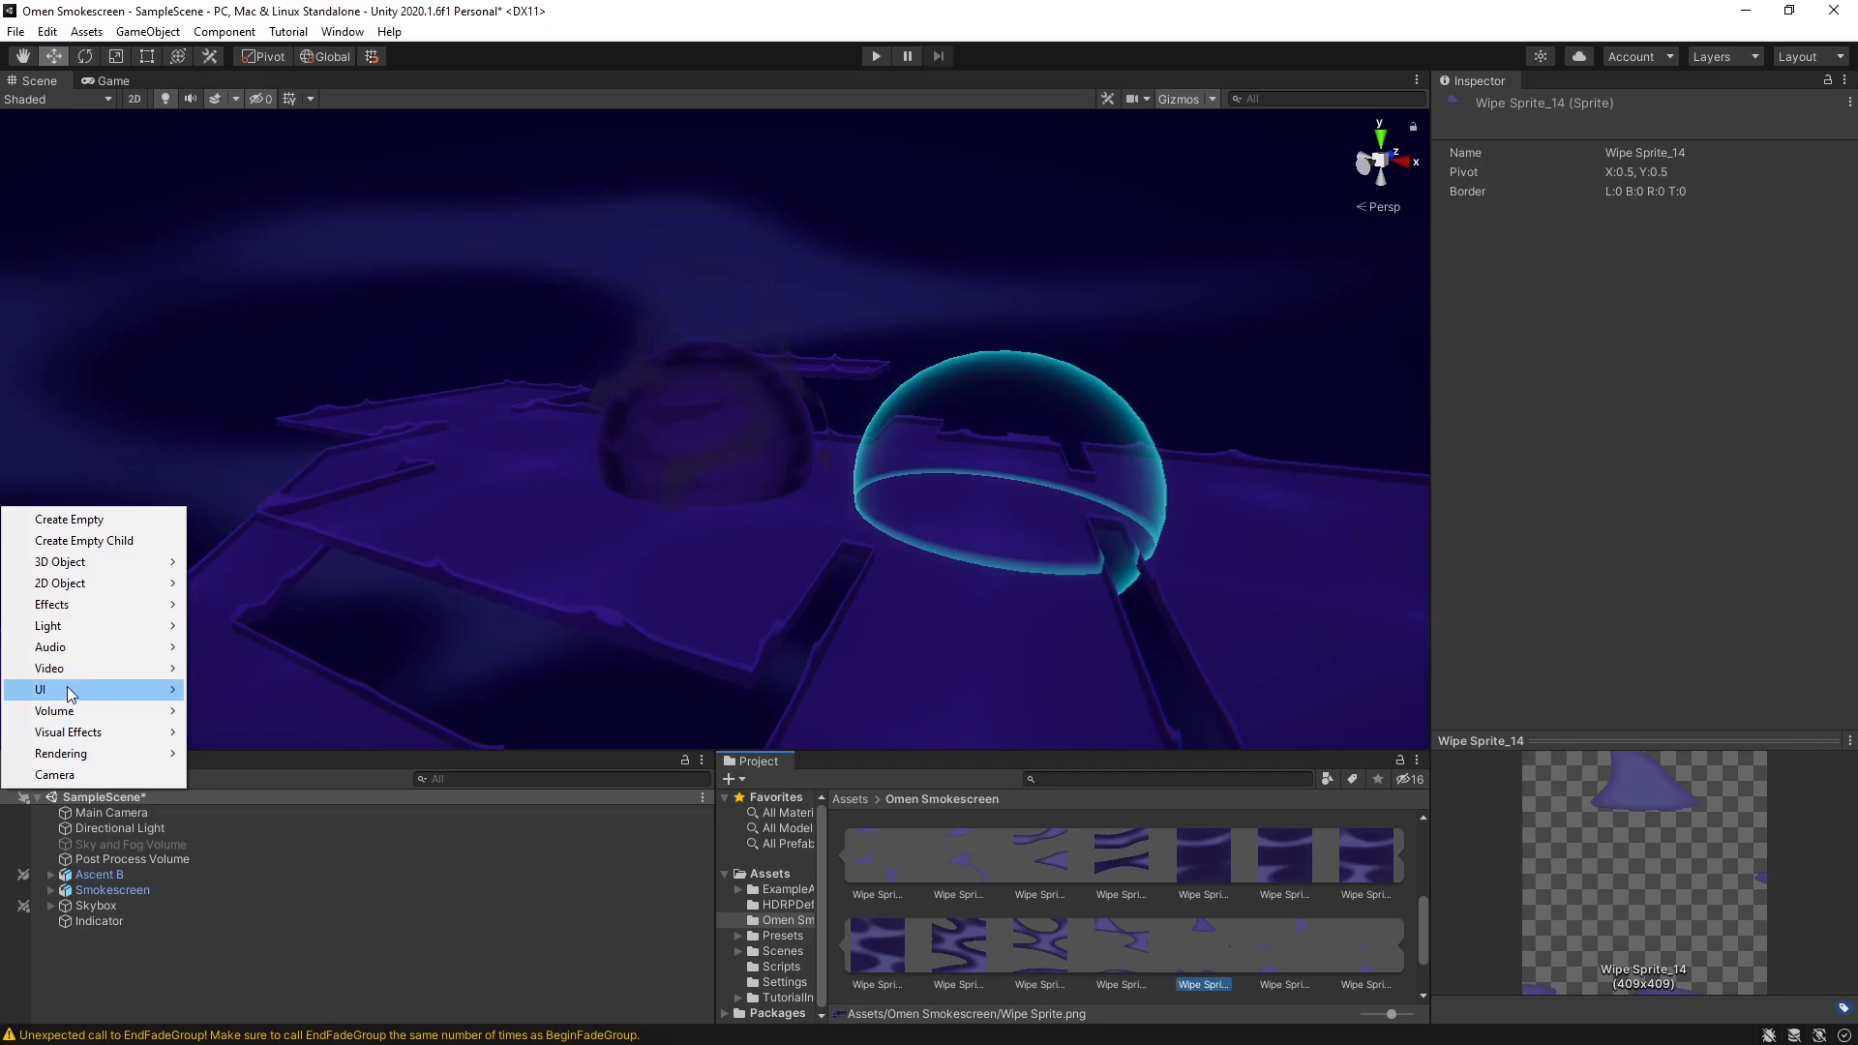
# Create a UI Canvas in the scene and add an Image as its child
pyautogui.moveTo(69, 689)
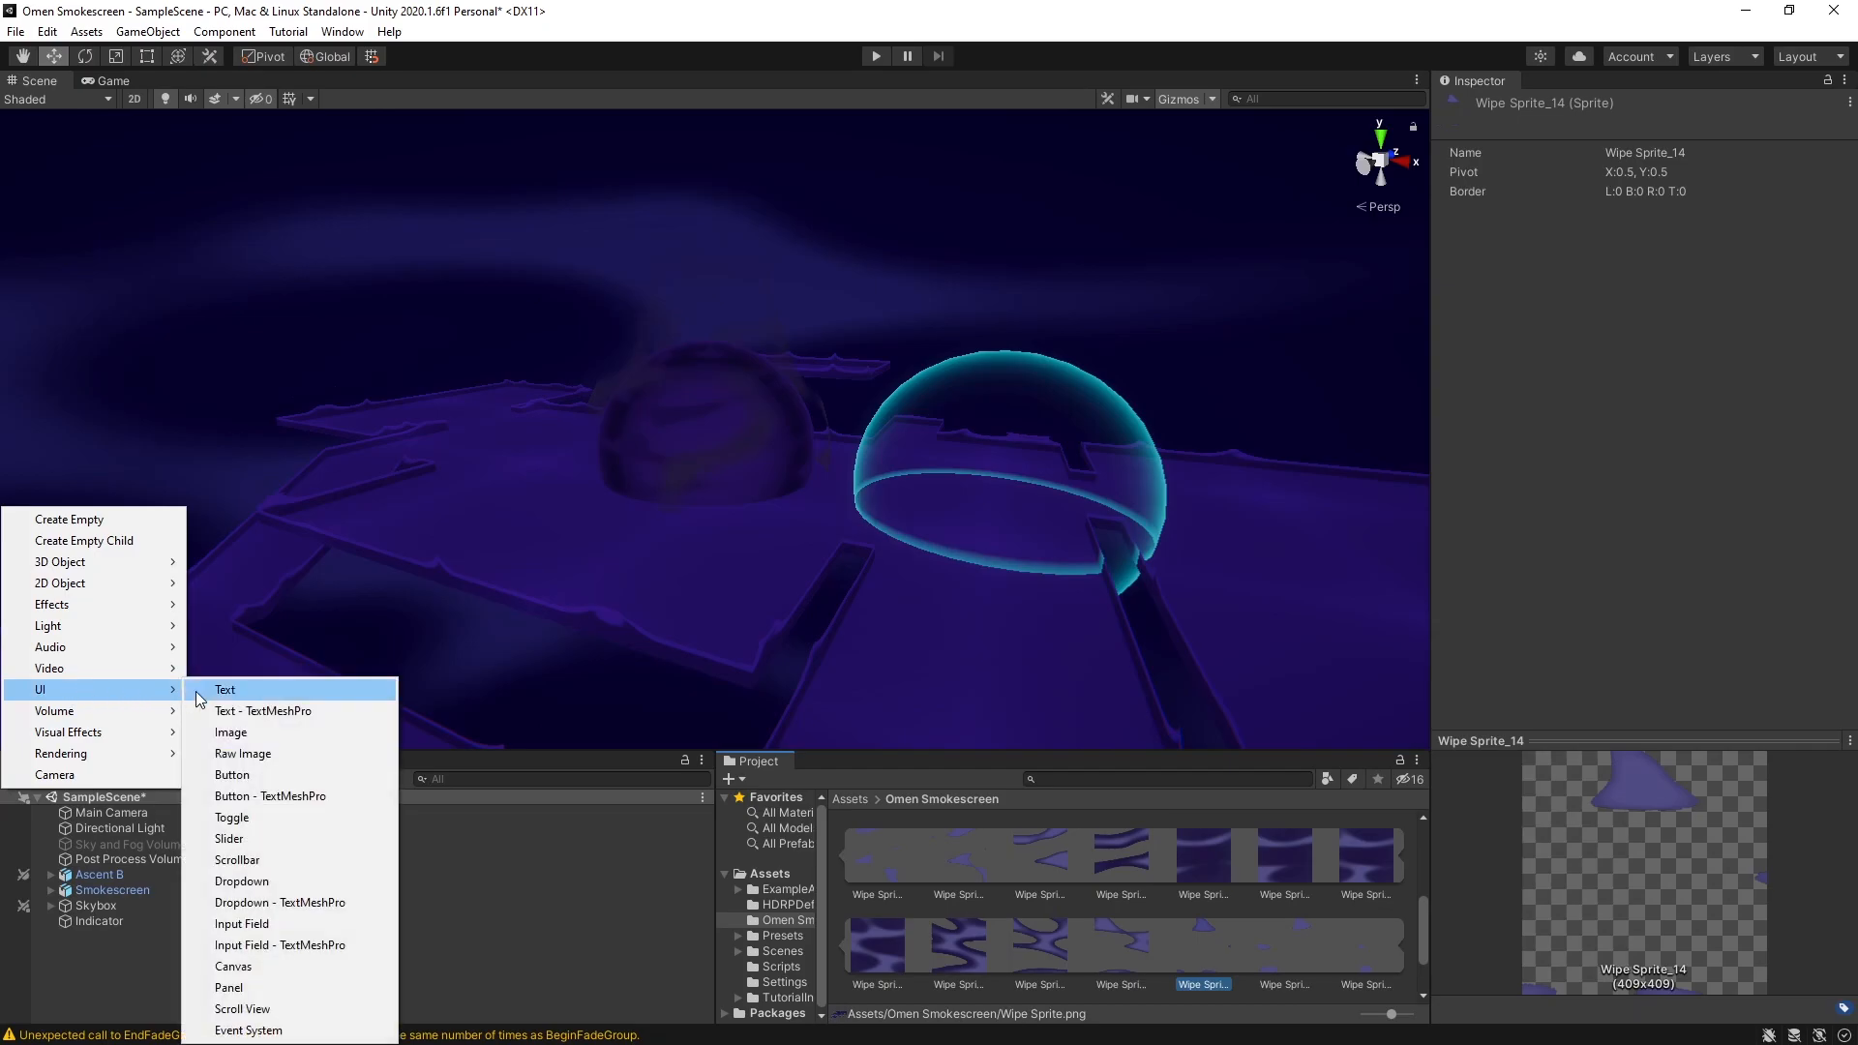
pyautogui.click(275, 968)
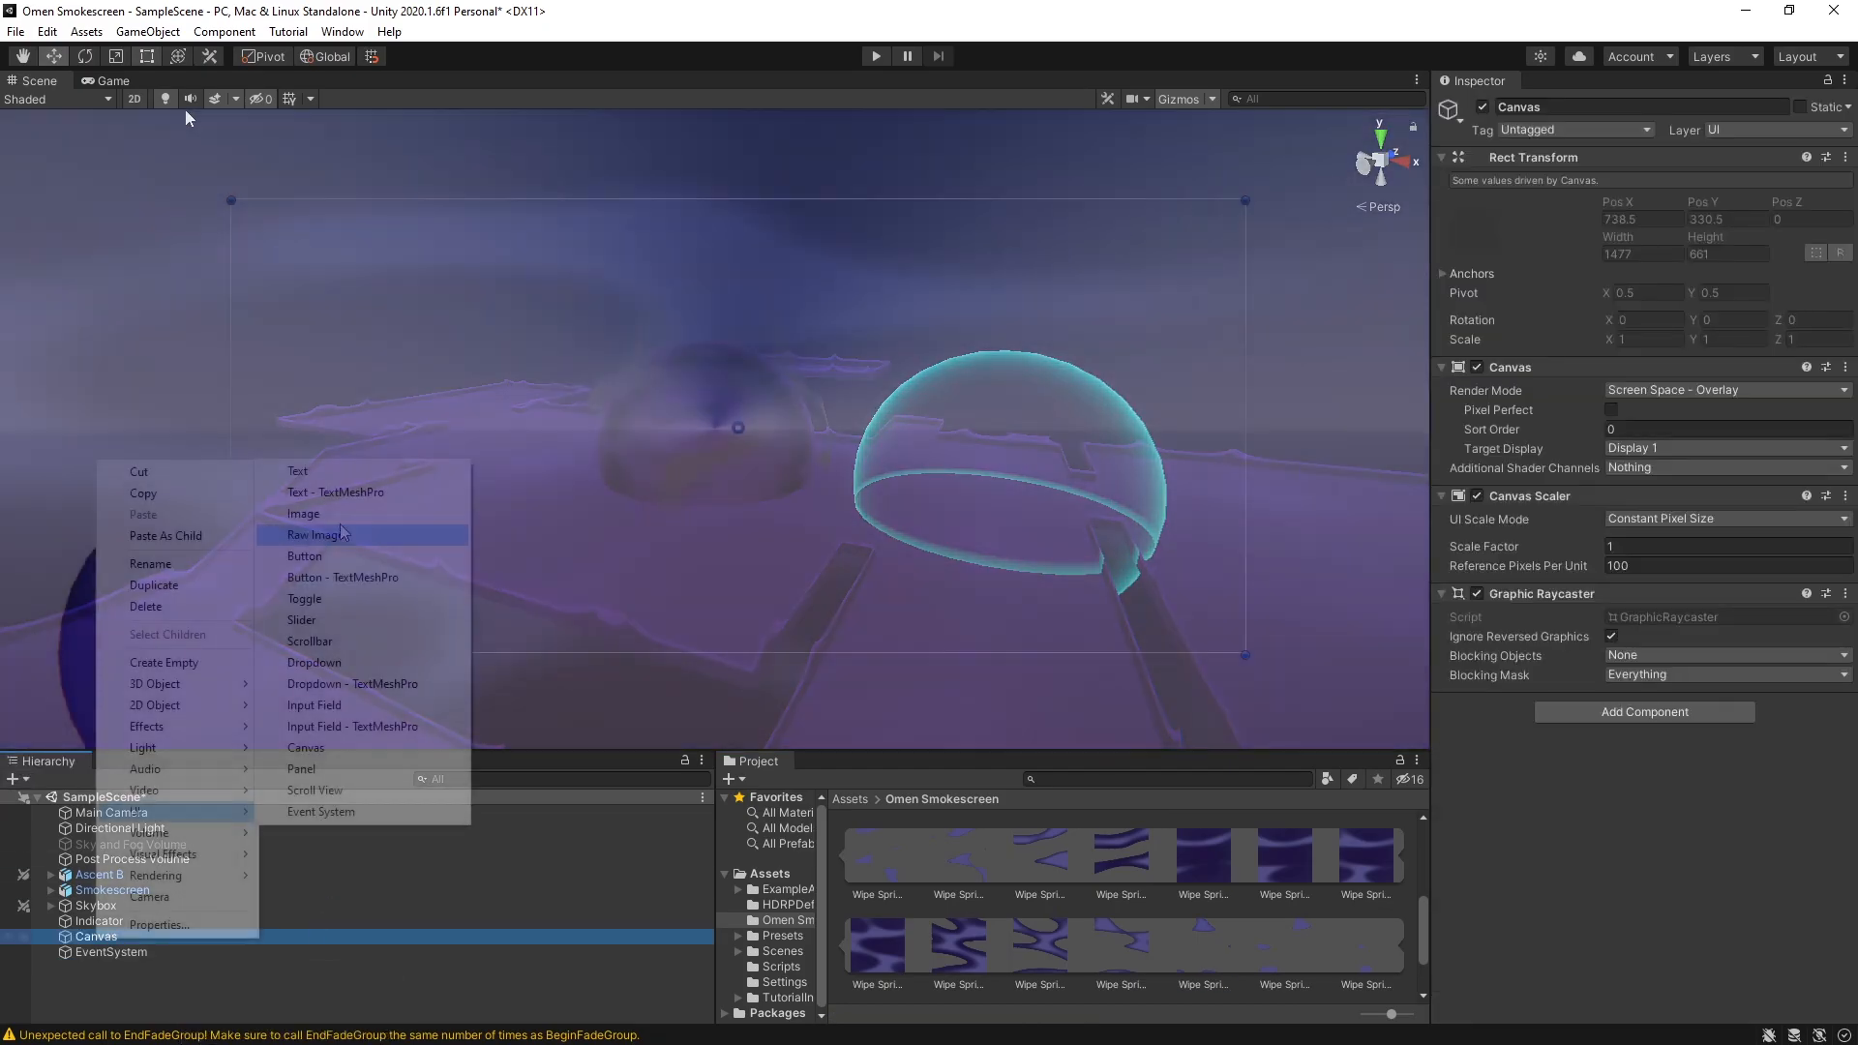
pyautogui.click(350, 508)
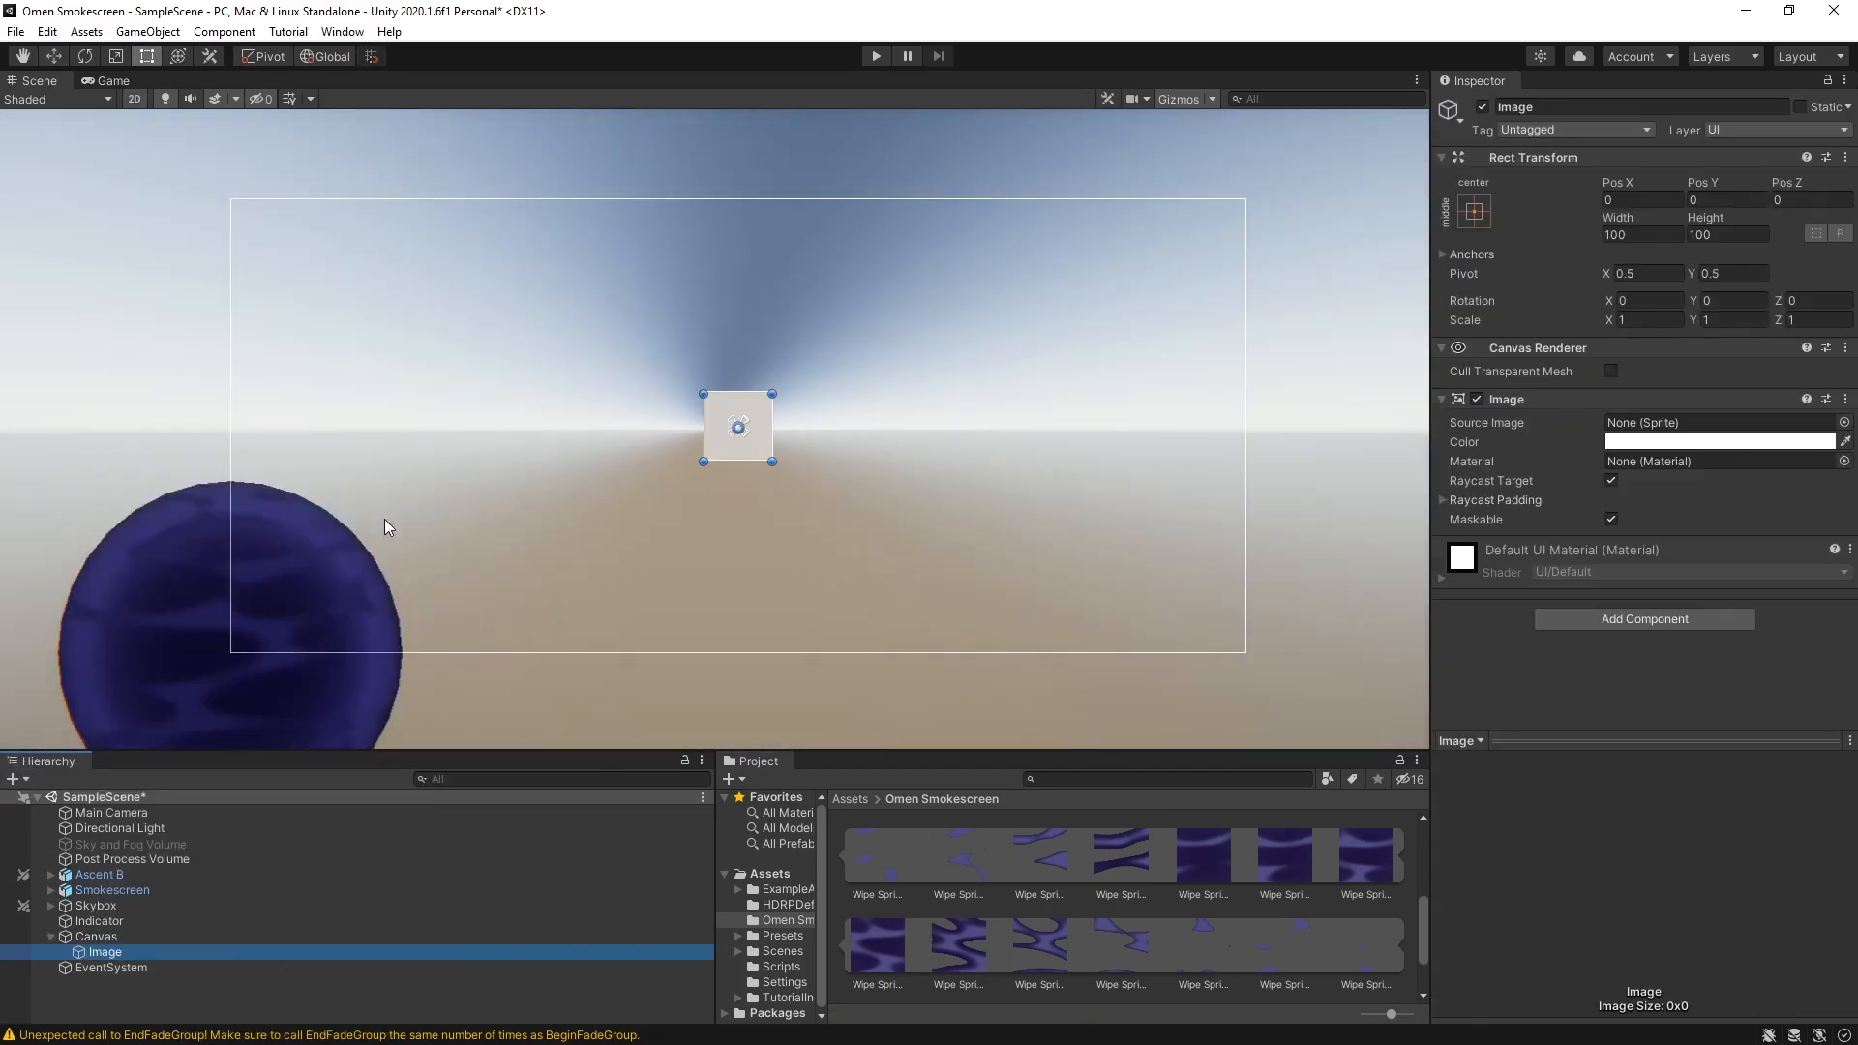
# Stretch the Image to fill the Canvas in both directions, setting its Left, Top, Right and Bottom offsets to 0
pyautogui.click(1474, 211)
pyautogui.click(1681, 502)
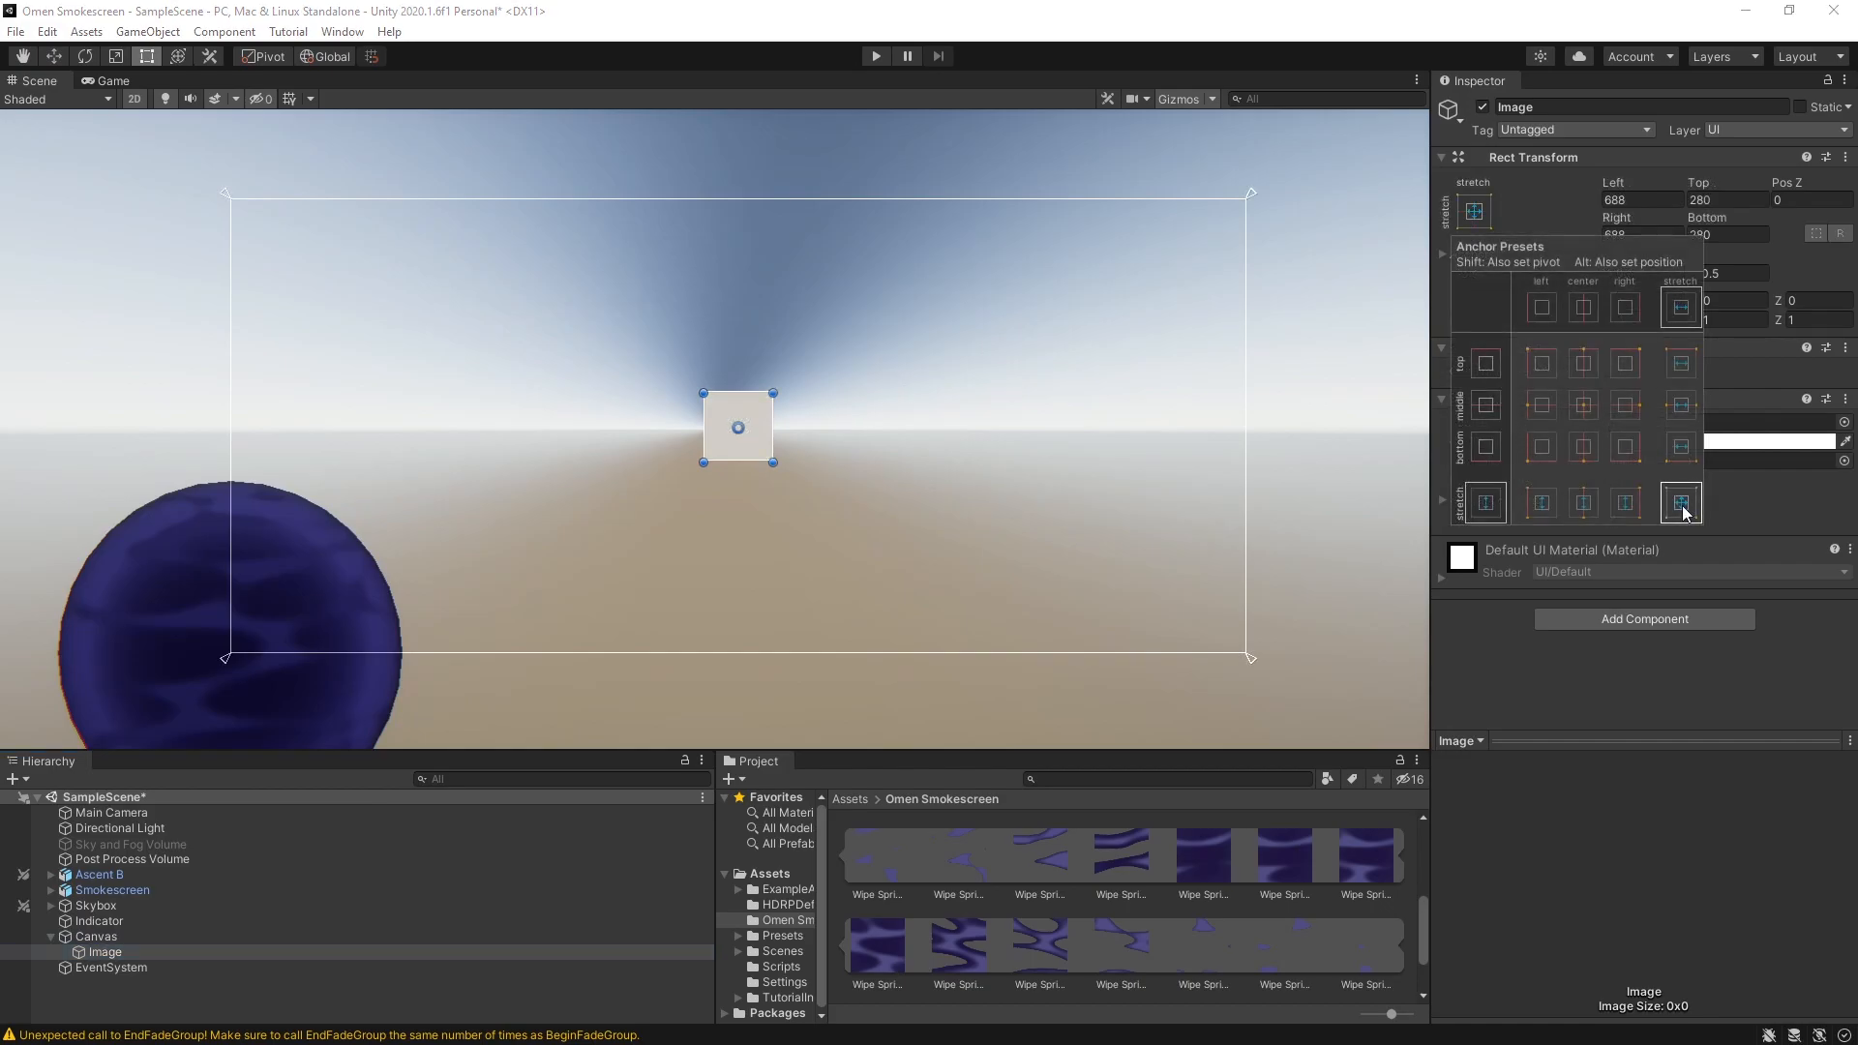
pyautogui.write('0')
pyautogui.press('Tab')
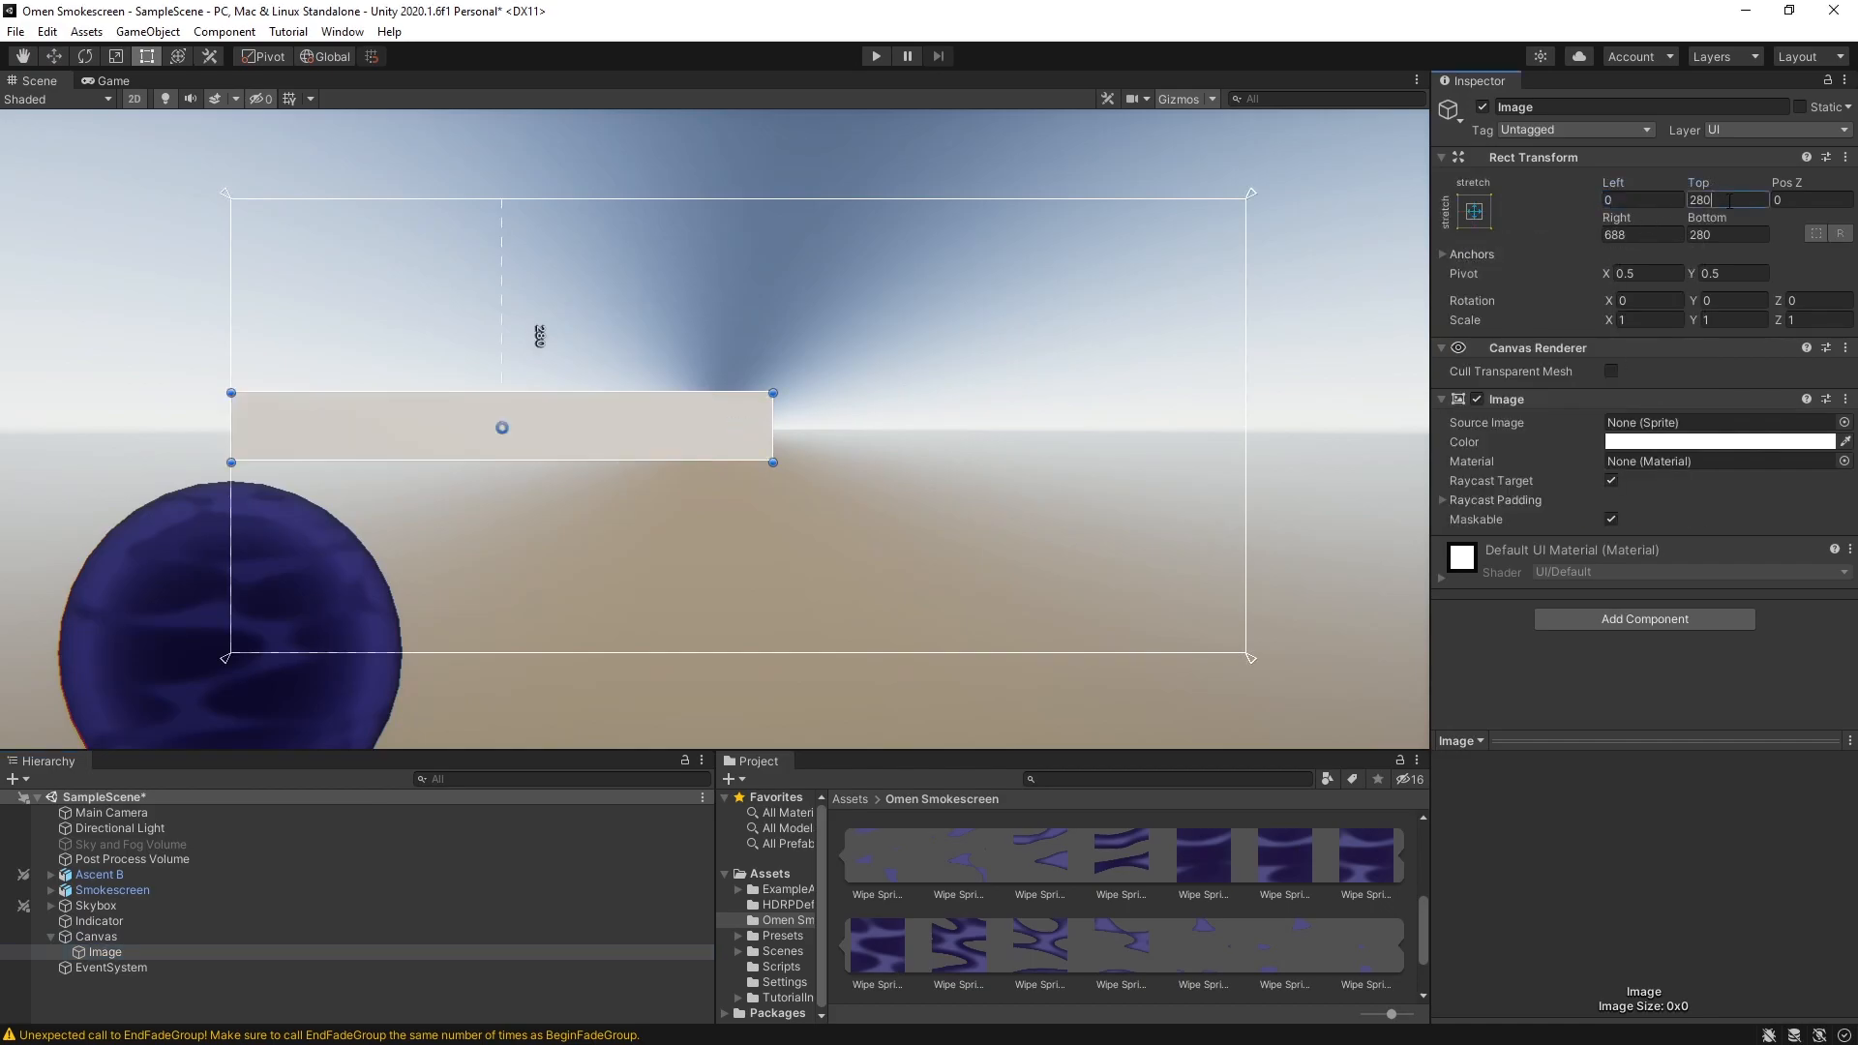
pyautogui.write('0')
pyautogui.press('Tab')
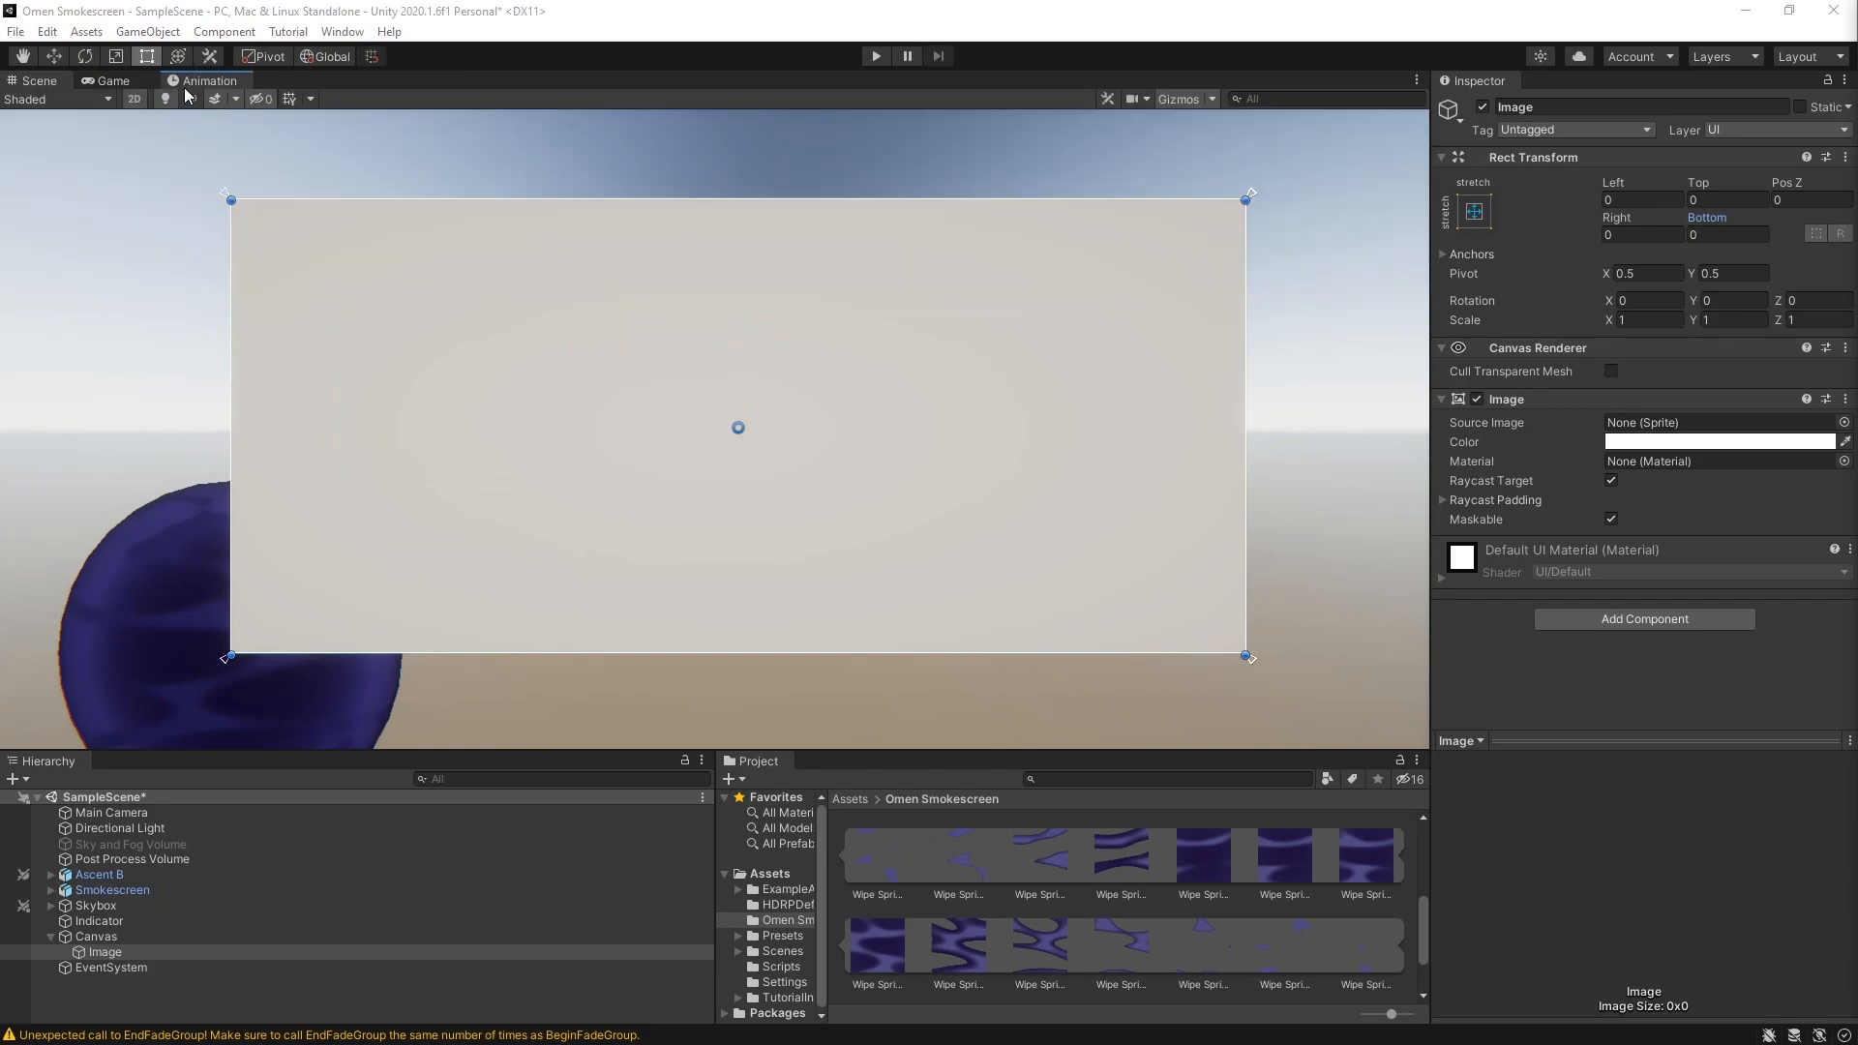
# Create a Screen Wipe animation clip on the Canvas Image, add the sliced Wipe Sprite frames from 0:00, and play the scene
pyautogui.click(203, 81)
pyautogui.click(160, 953)
pyautogui.click(885, 459)
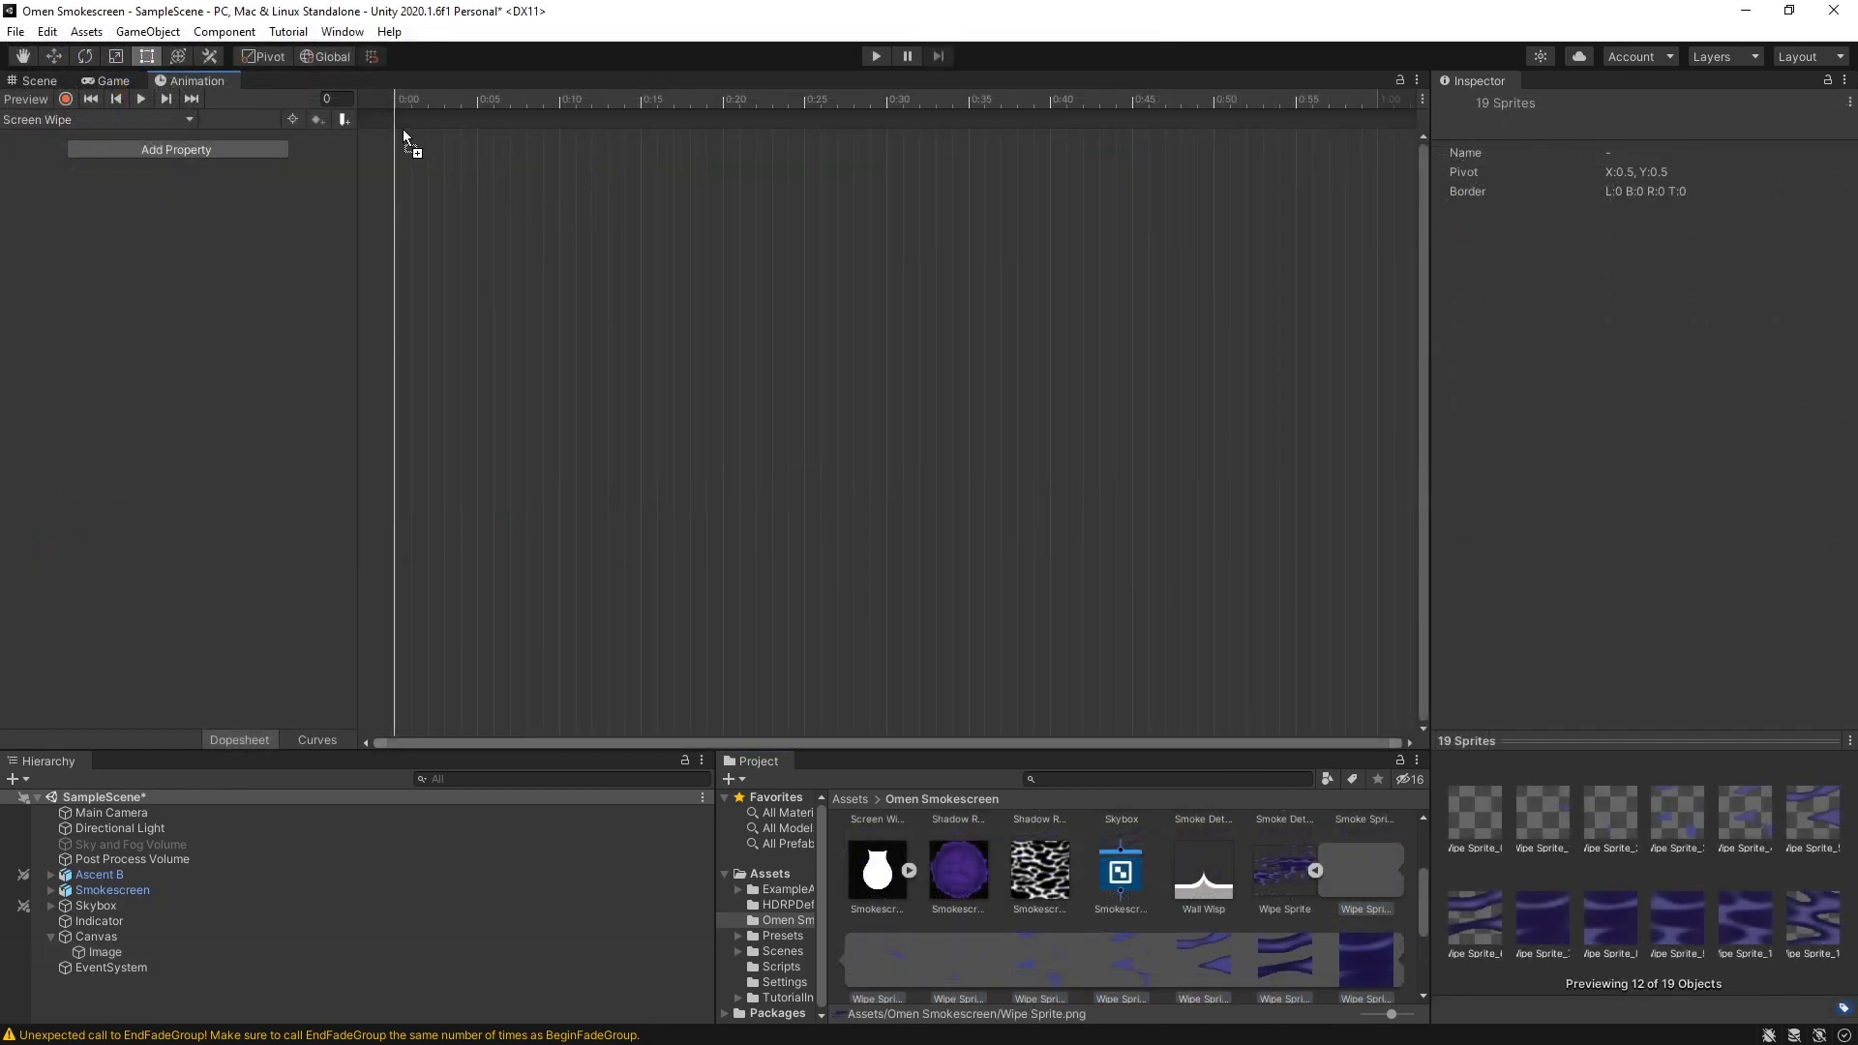
pyautogui.moveTo(403, 129); pyautogui.dragTo(412, 147)
pyautogui.hotkey('ctrl', 'p')
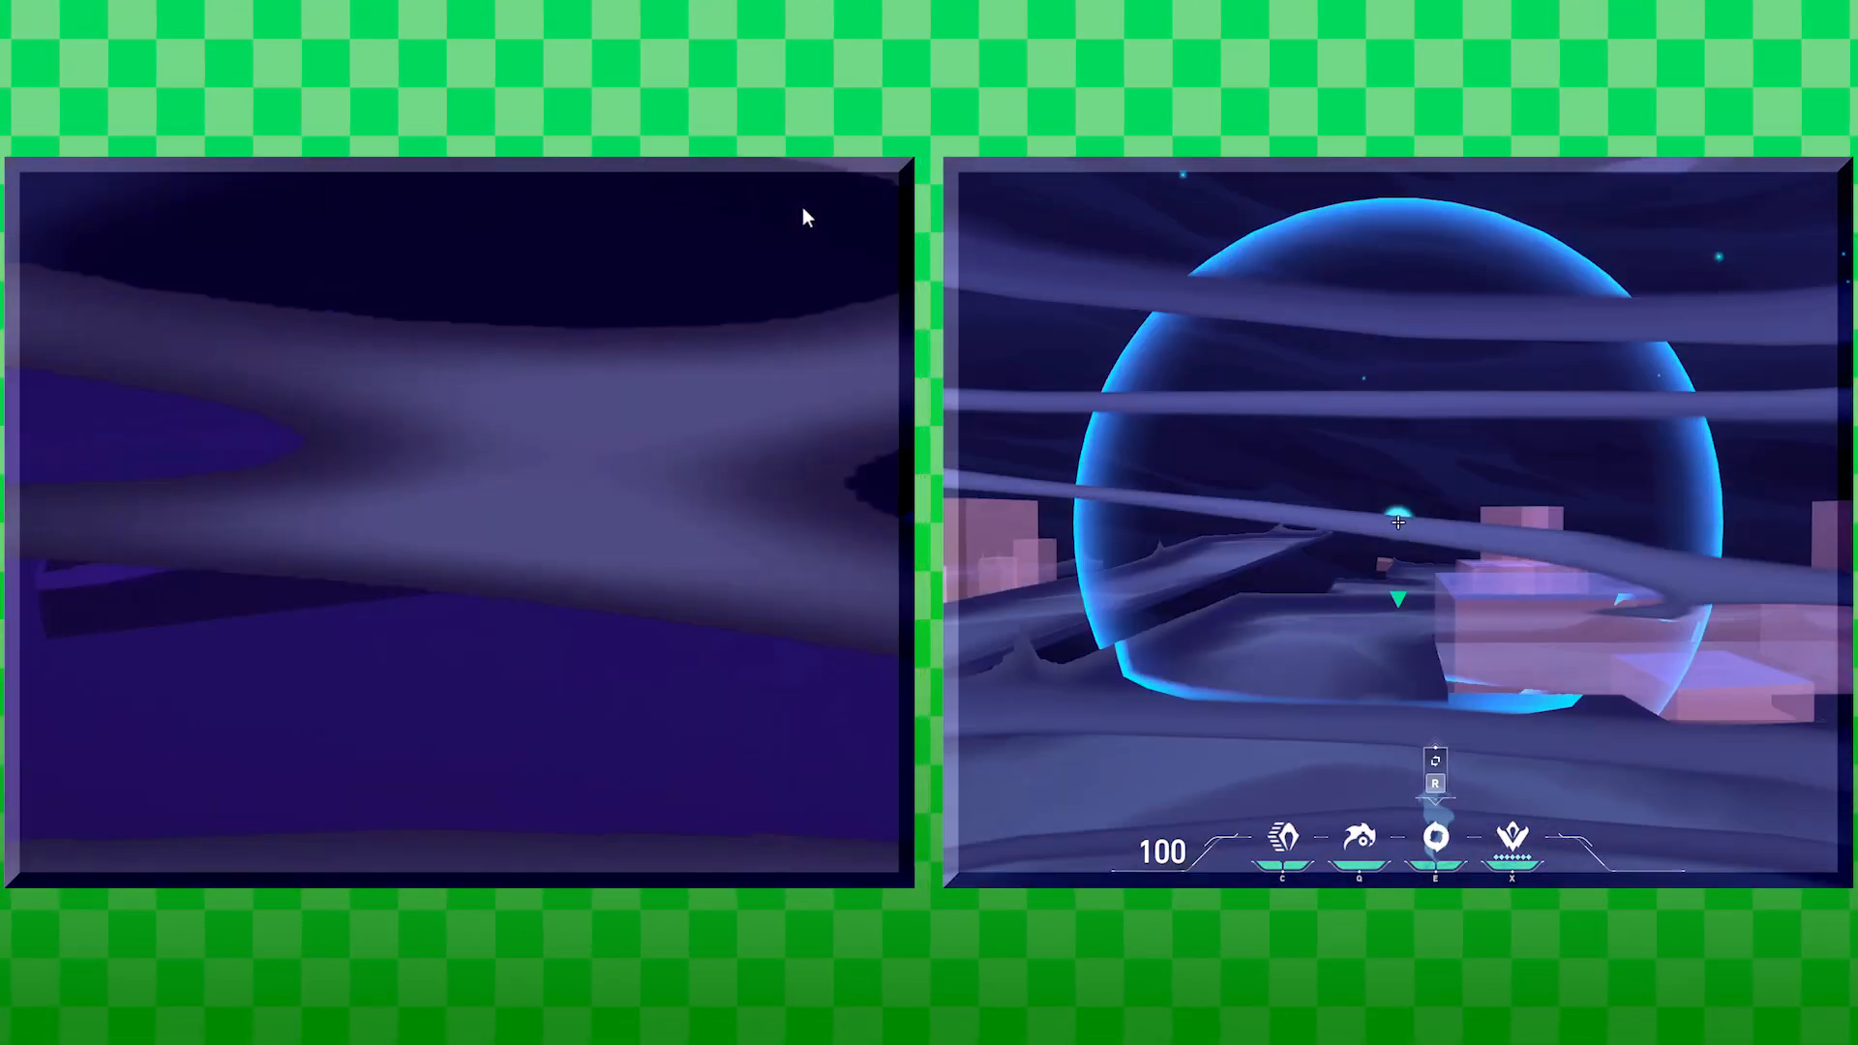
# Dock the Scene view beside the Inspector and create an animation clip named Spawn Smokescreen for the Smokescreen object
pyautogui.moveTo(38, 80); pyautogui.dragTo(1561, 87)
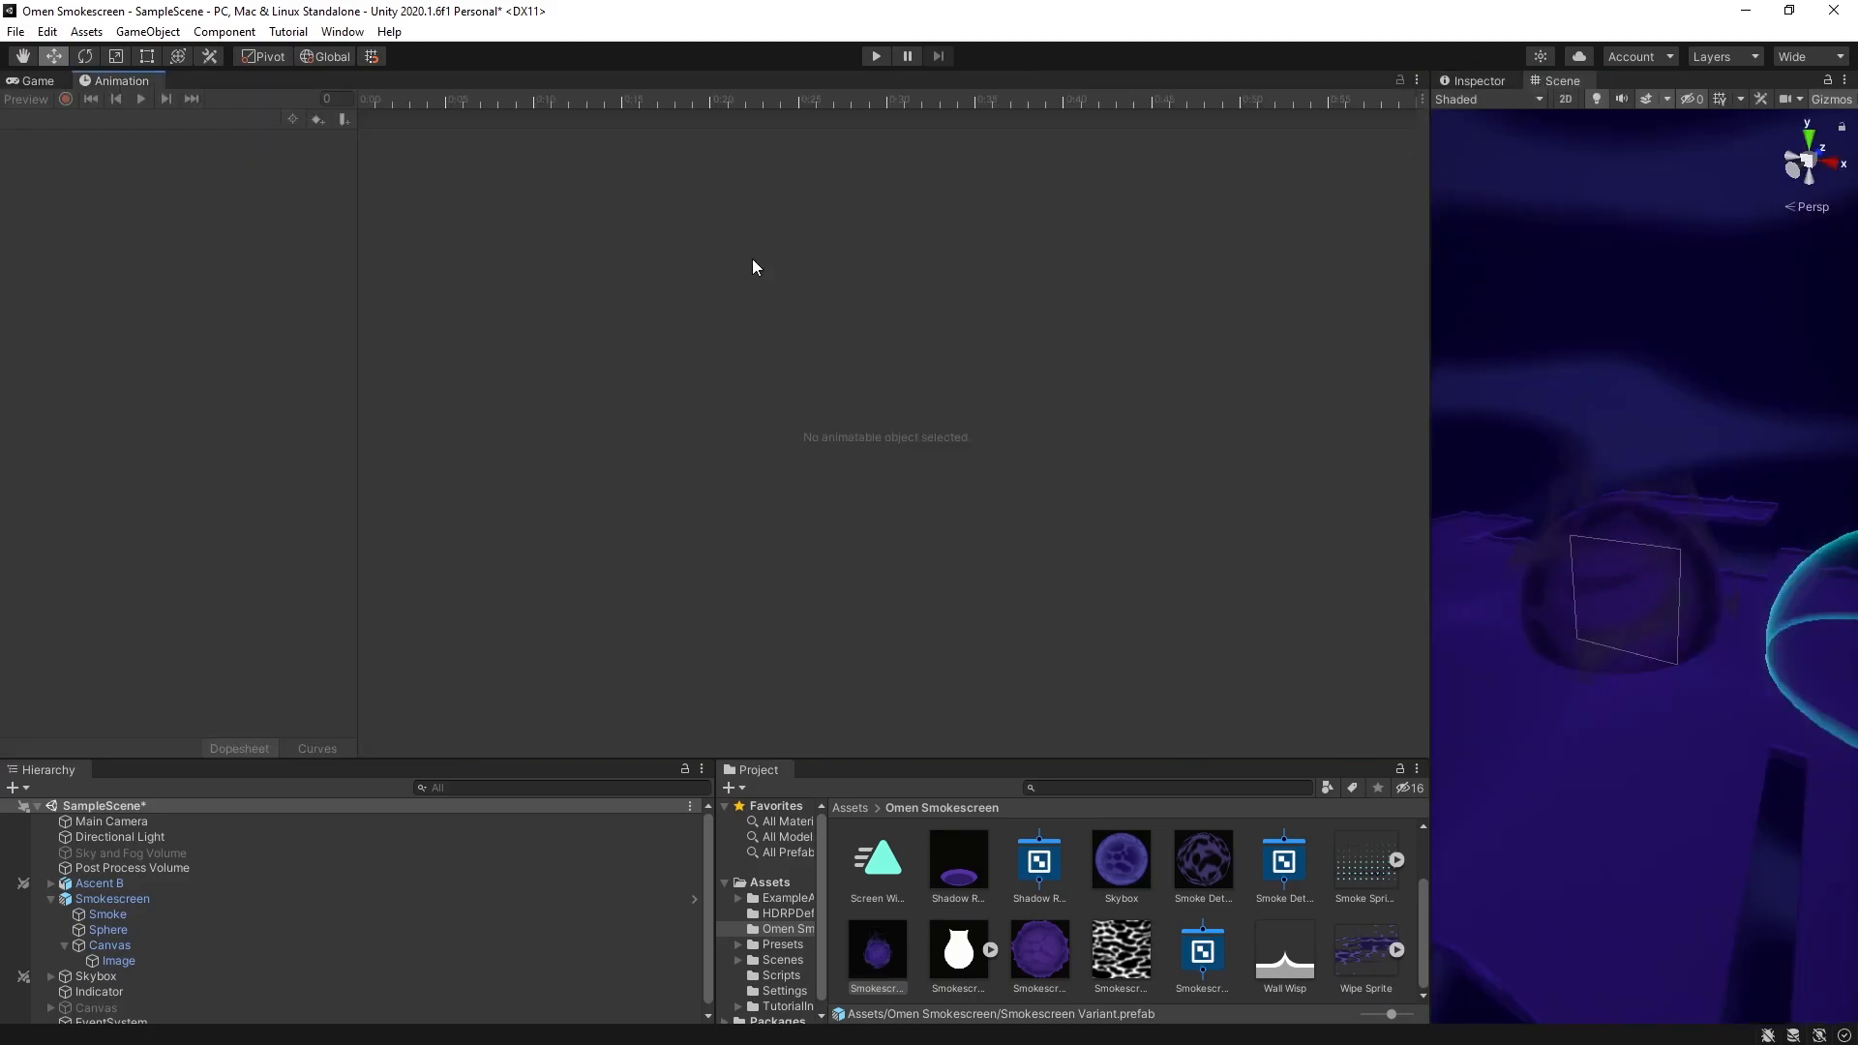
pyautogui.click(120, 898)
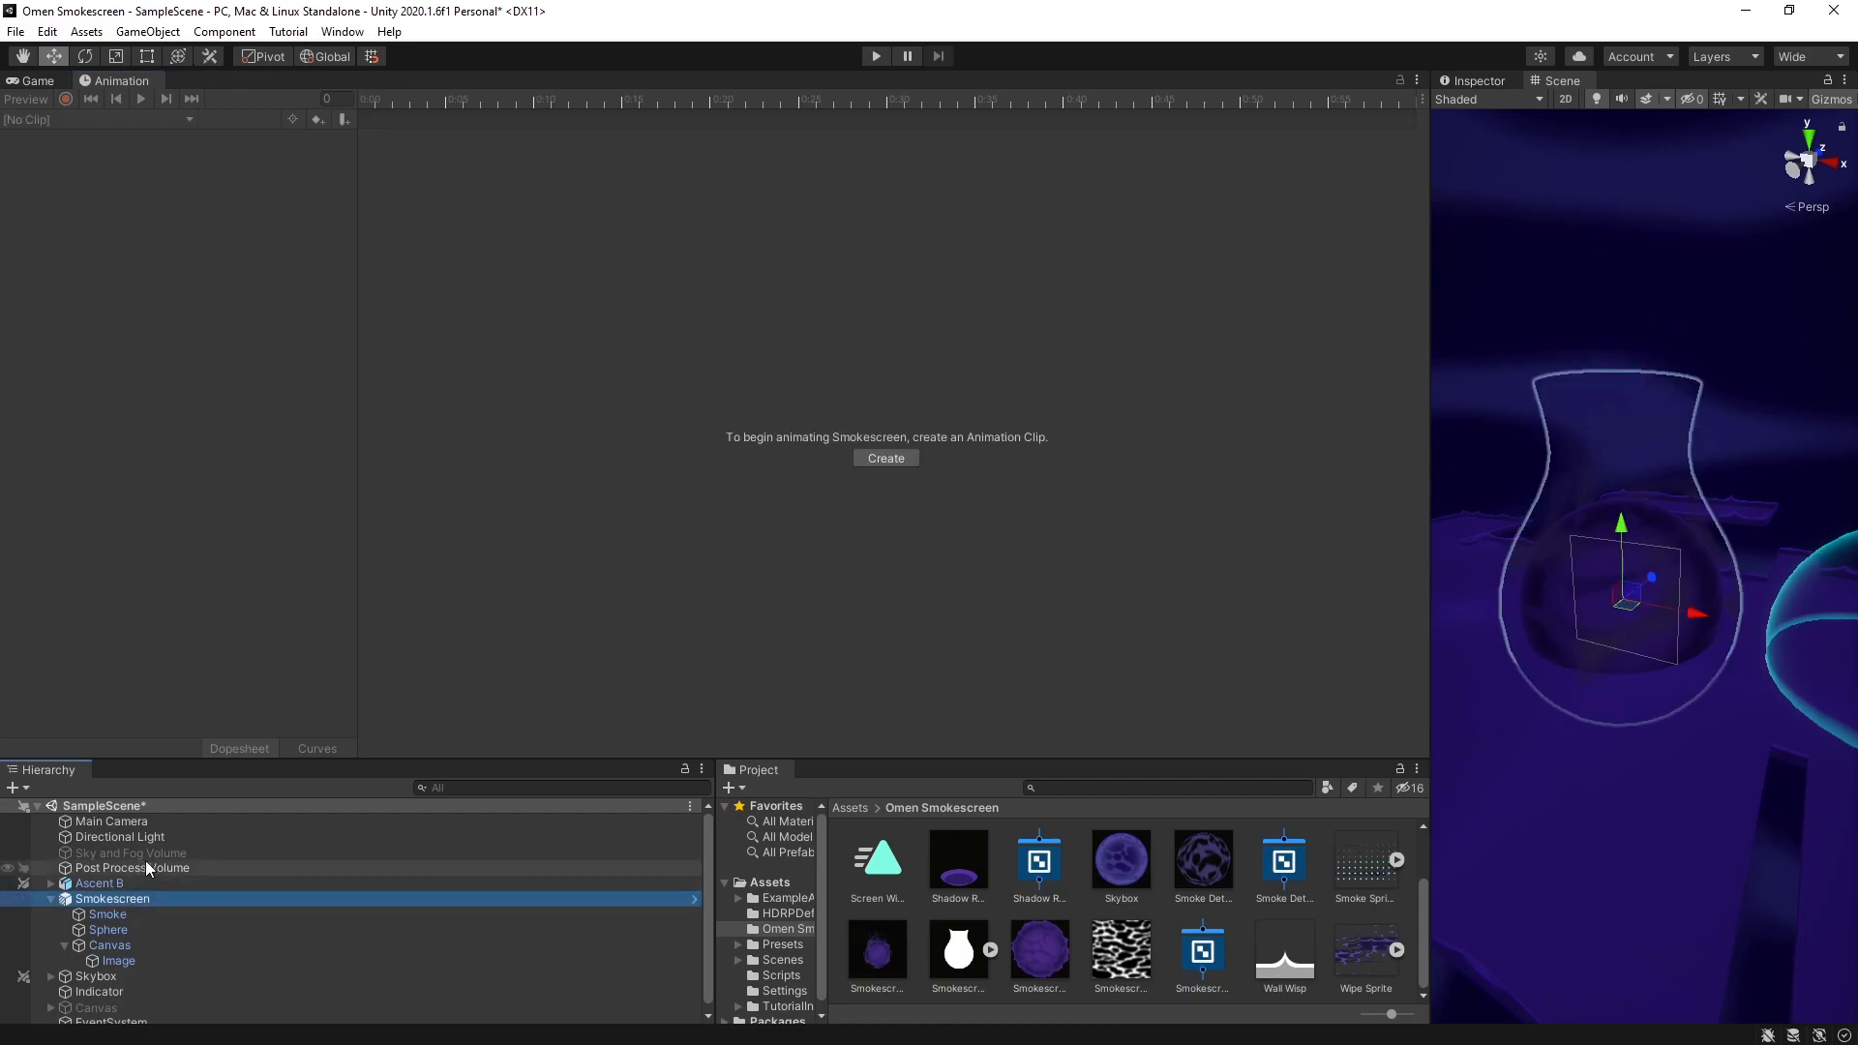
pyautogui.click(874, 456)
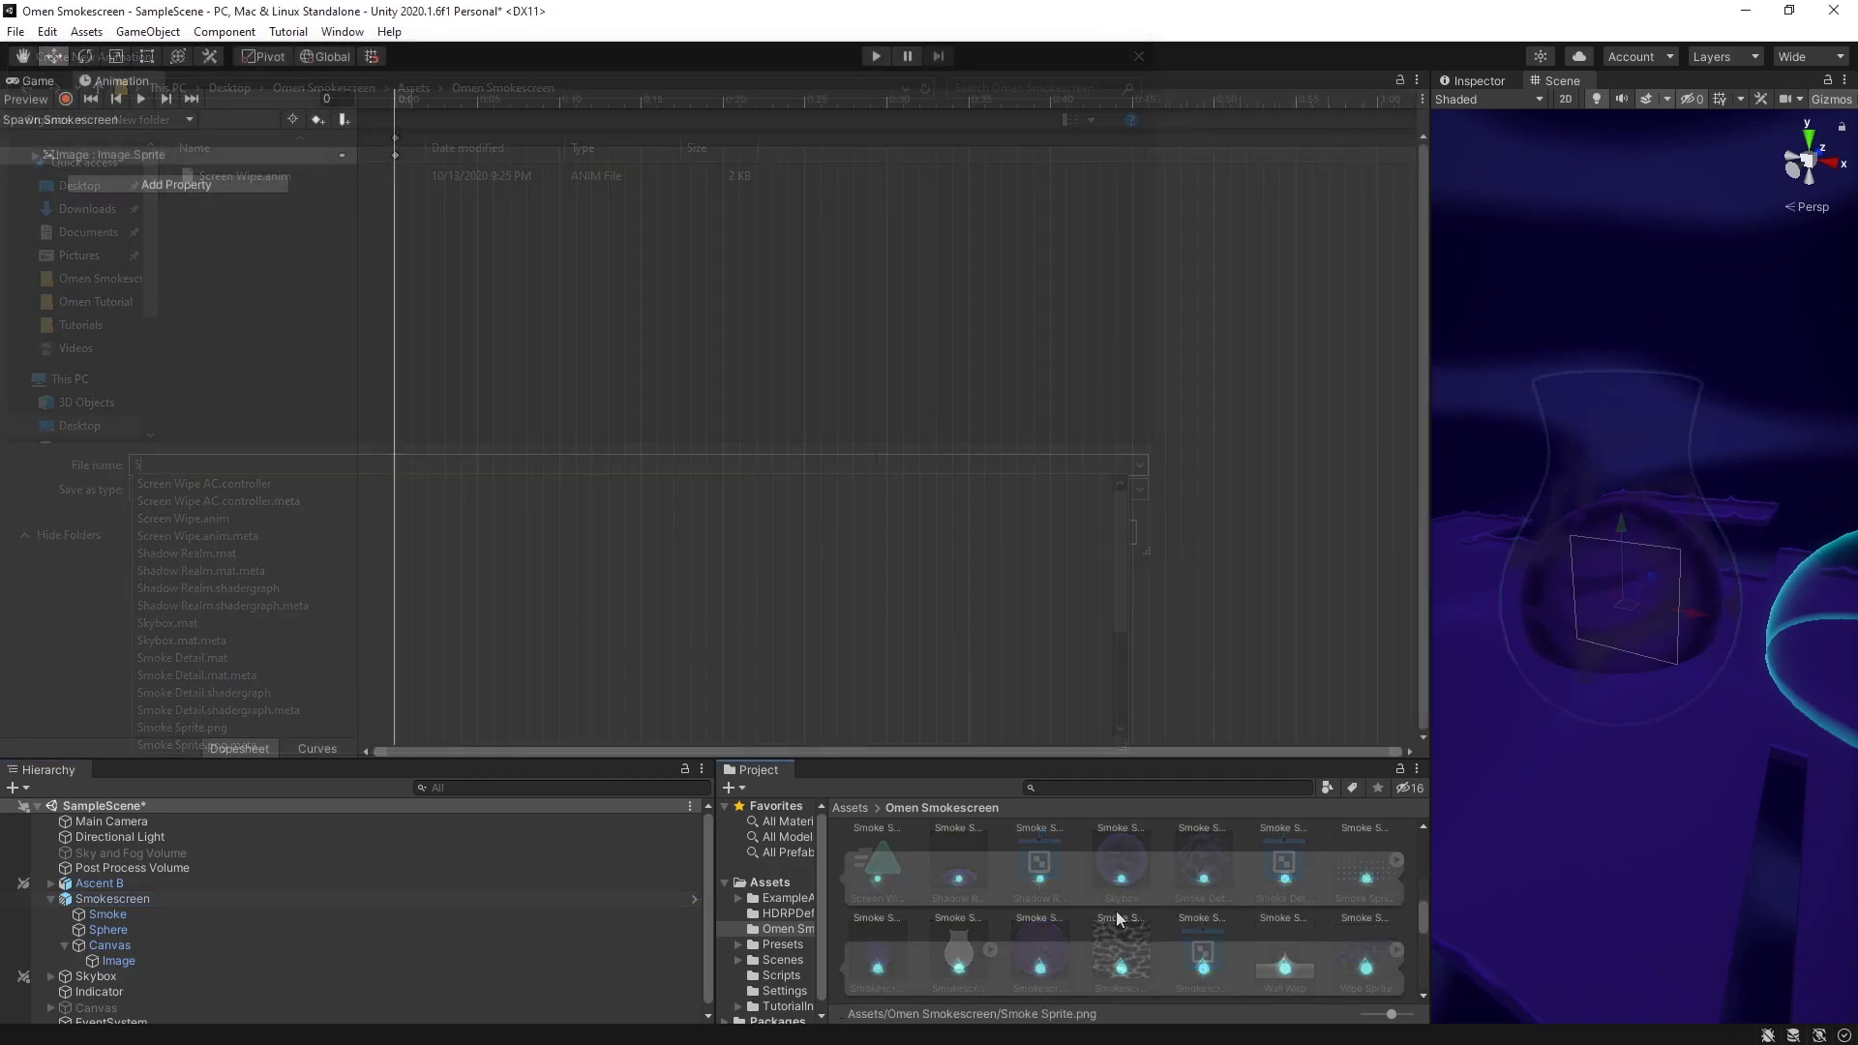
# Add all Smoke Sprite frames to the Image sprite track of the Spawn Smokescreen clip from 0:00 and select their keyframes
pyautogui.scroll(-3, 1113, 915)
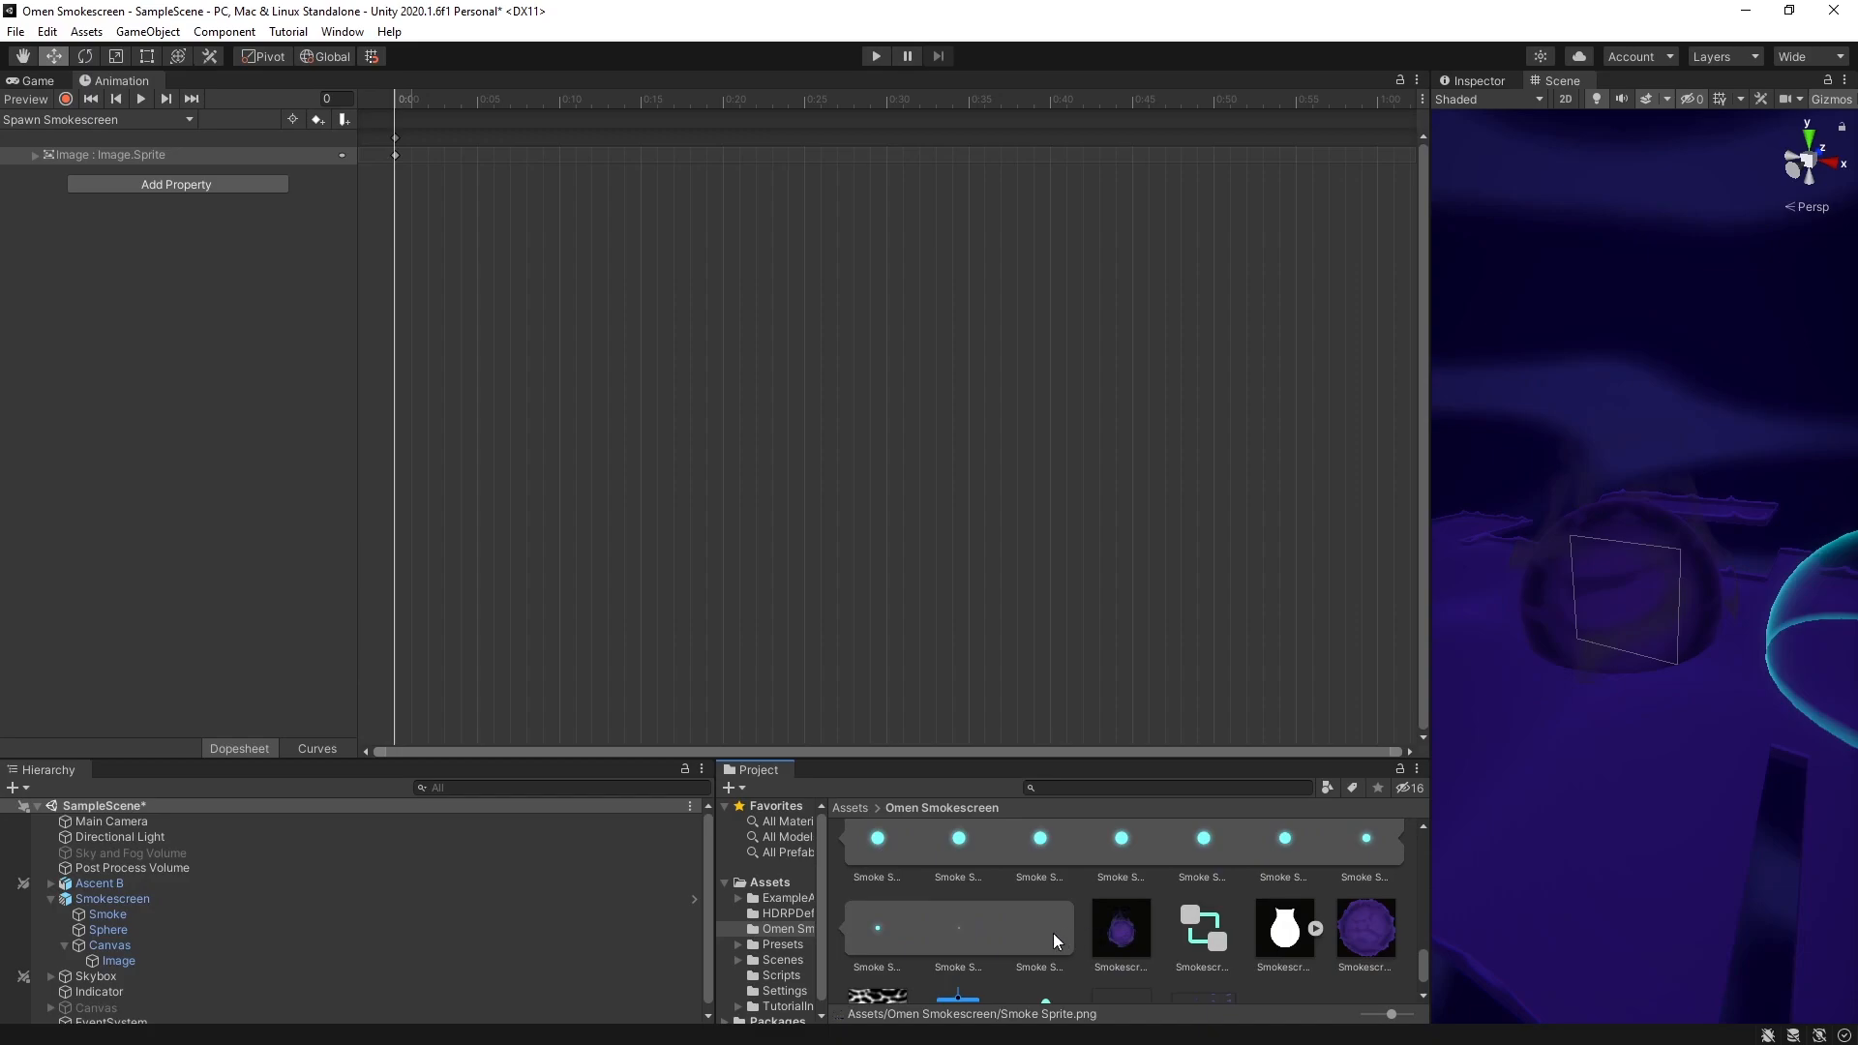
pyautogui.keyDown('shift'); pyautogui.click(1054, 933); pyautogui.keyUp('shift')
pyautogui.moveTo(874, 862); pyautogui.dragTo(398, 241)
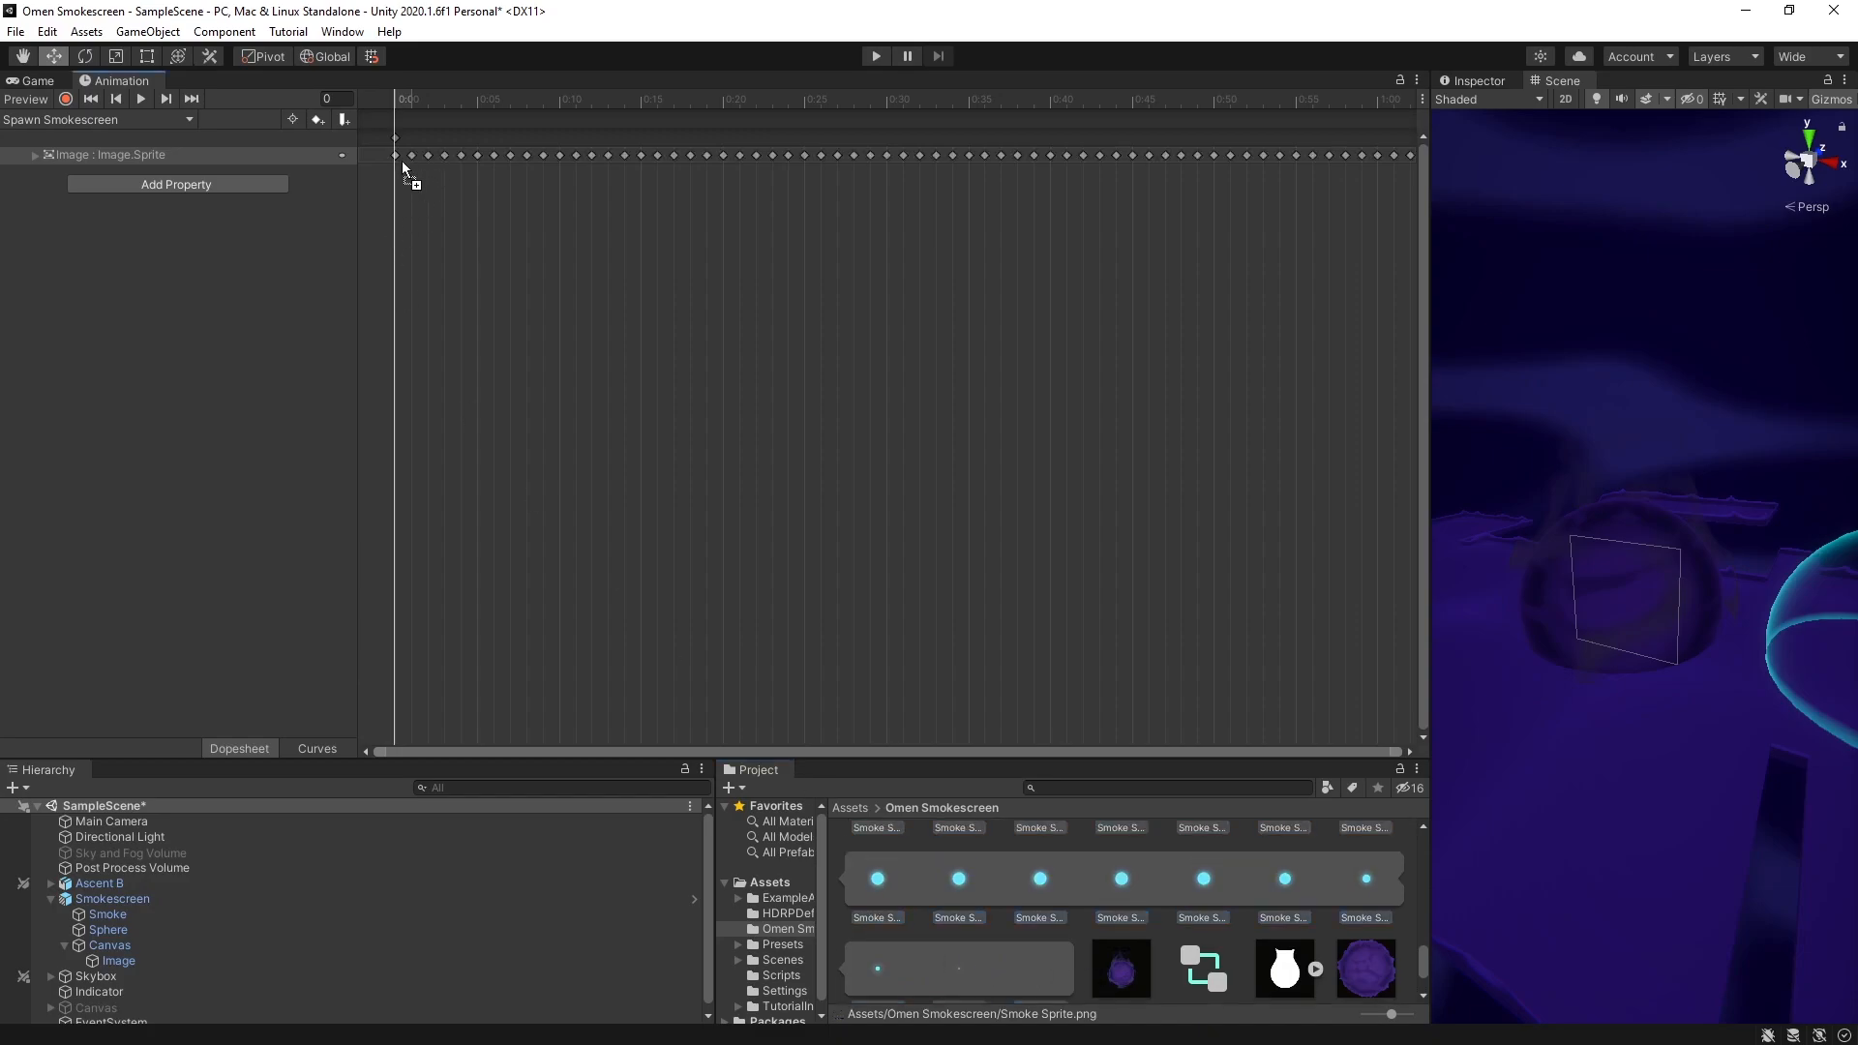
pyautogui.moveTo(394, 167); pyautogui.dragTo(396, 164)
pyautogui.moveTo(610, 123); pyautogui.dragTo(951, 160)
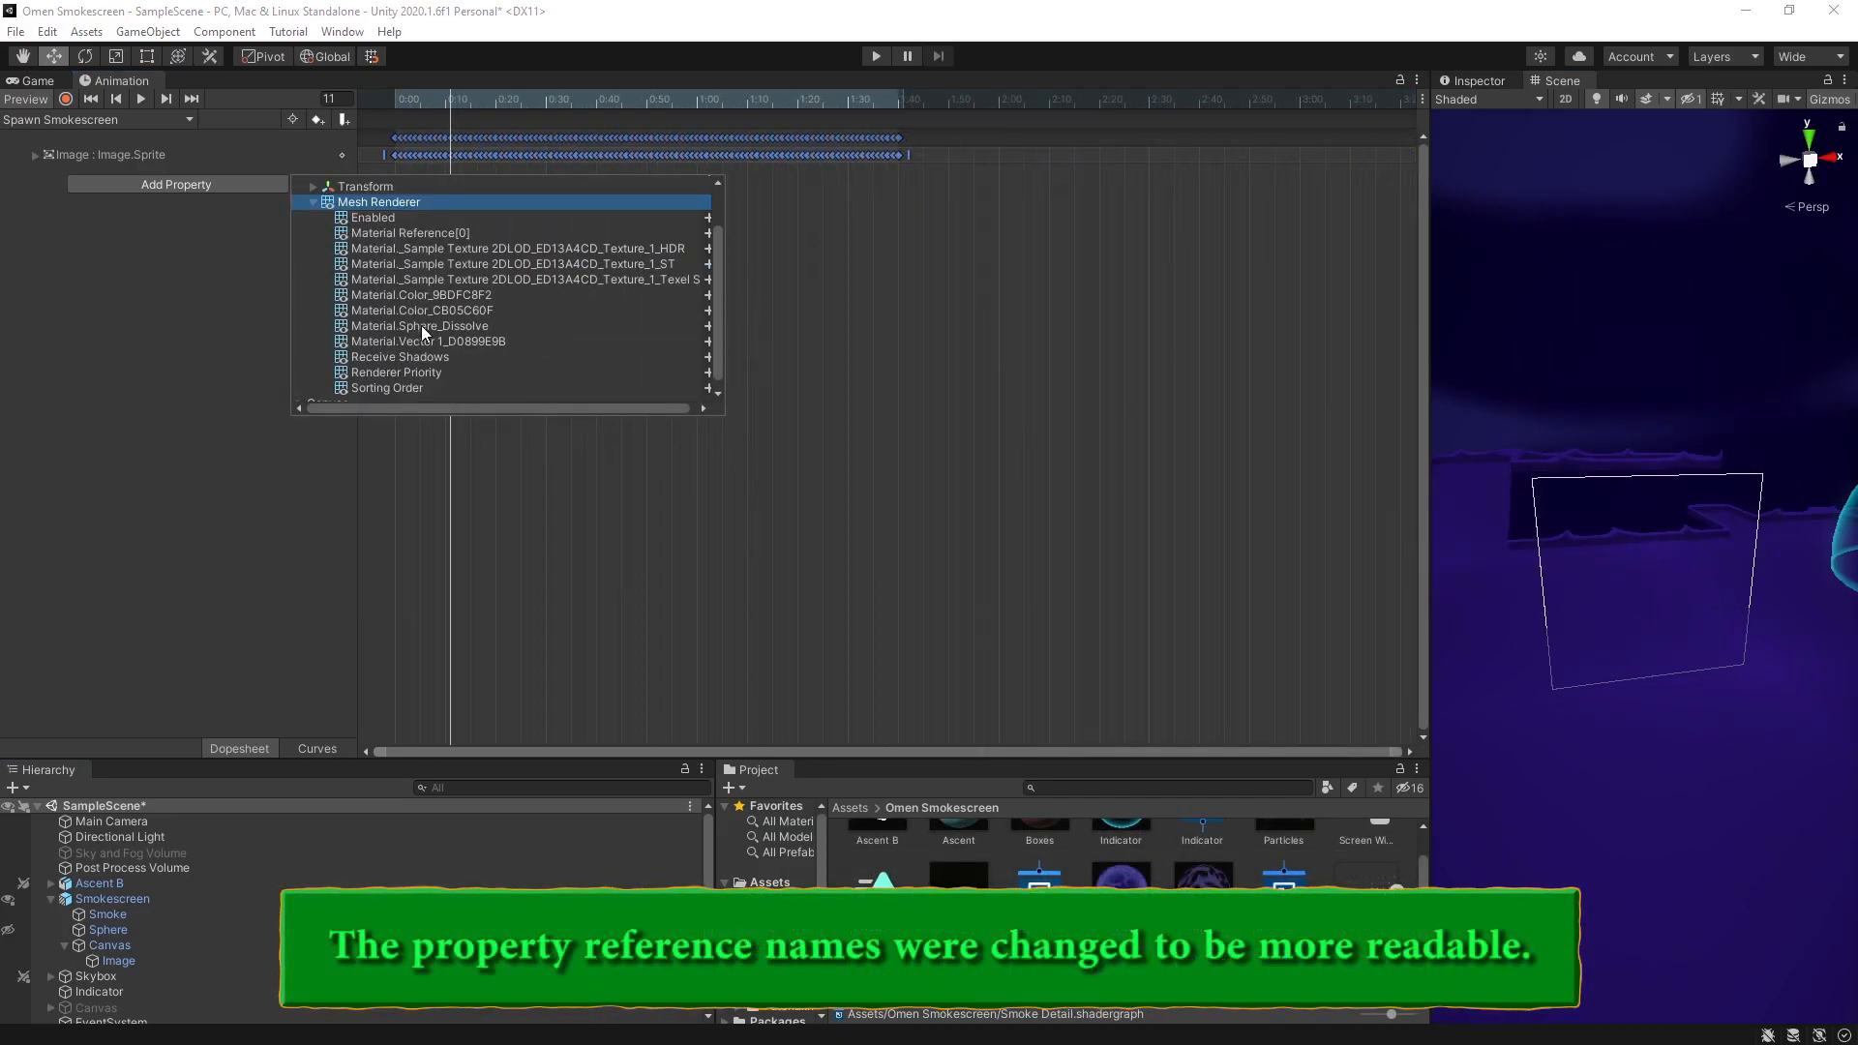
# Add the Sphere's Sphere_Dissolve material property to the clip and key it from 1 at frame 100 to -1 at frame 110
pyautogui.doubleClick(520, 327)
pyautogui.moveTo(880, 96); pyautogui.dragTo(979, 97)
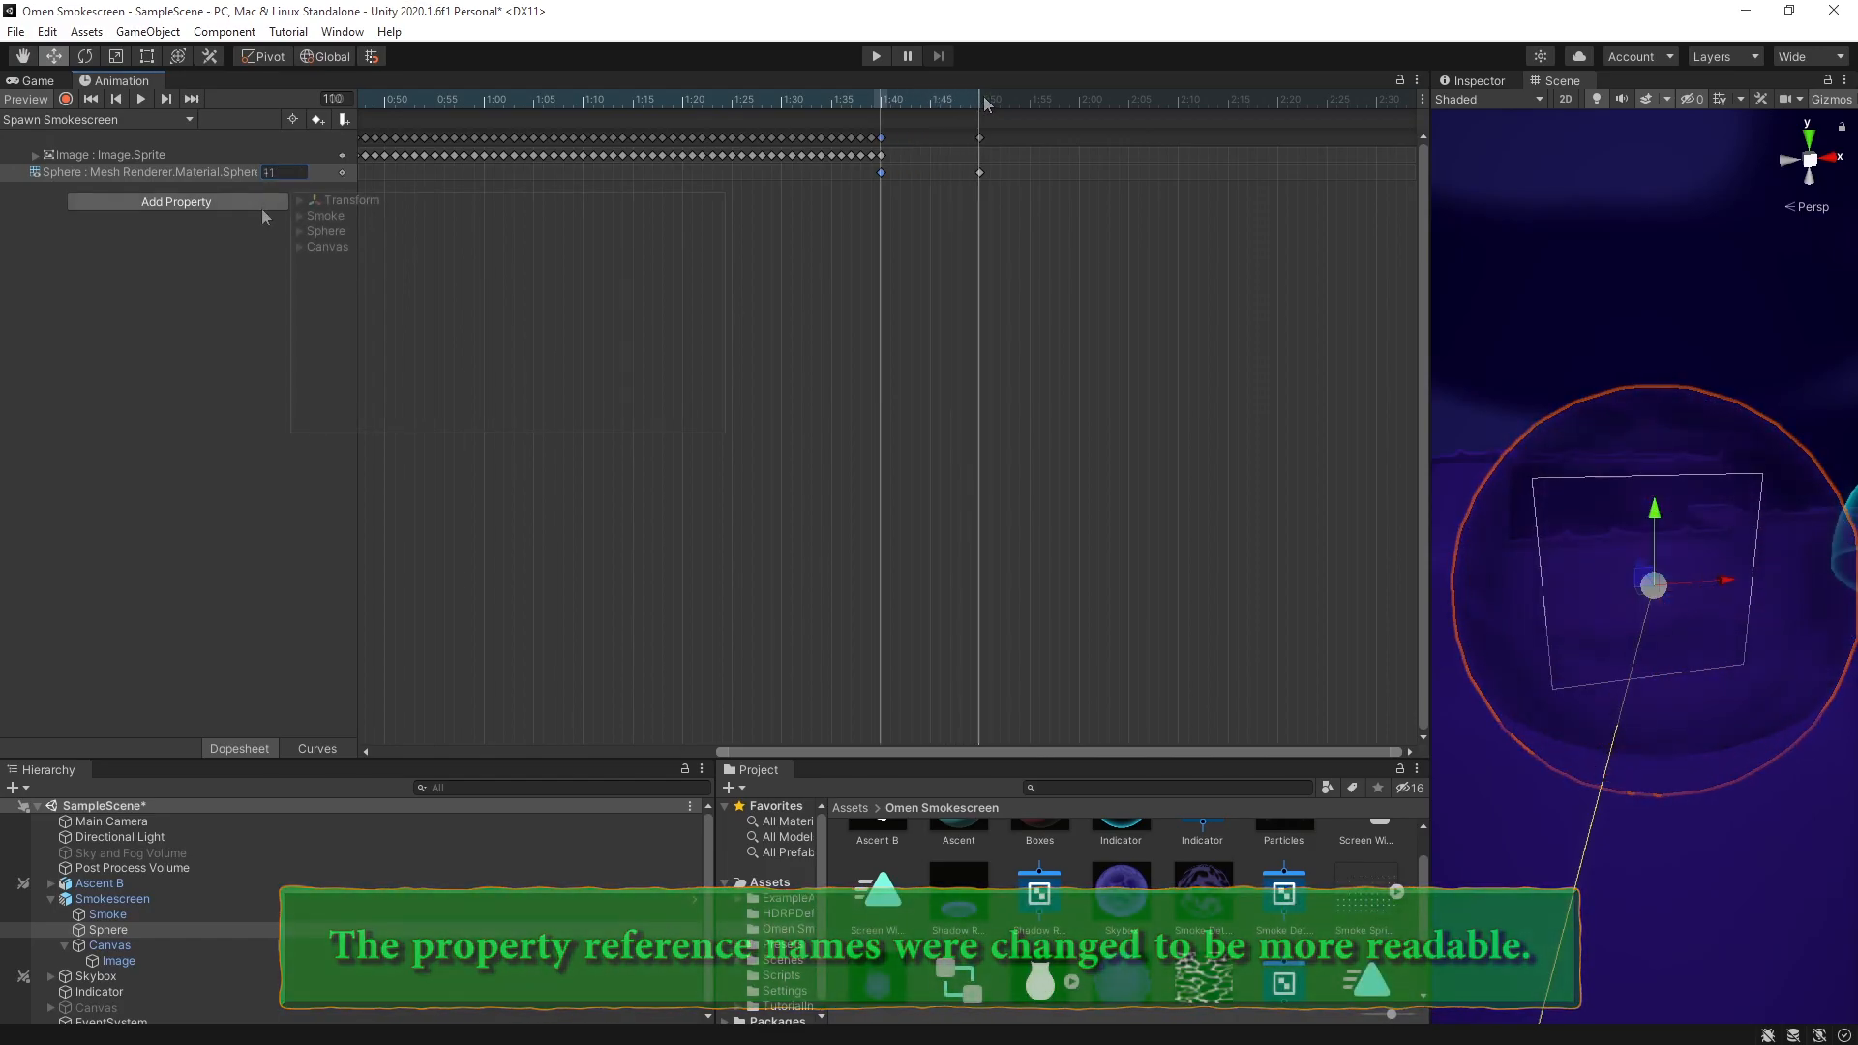
# Add the Smokescreen's Scale to the clip, keyed at frames 100 and 110 with a final scale of 1, and preview the growth
pyautogui.click(257, 202)
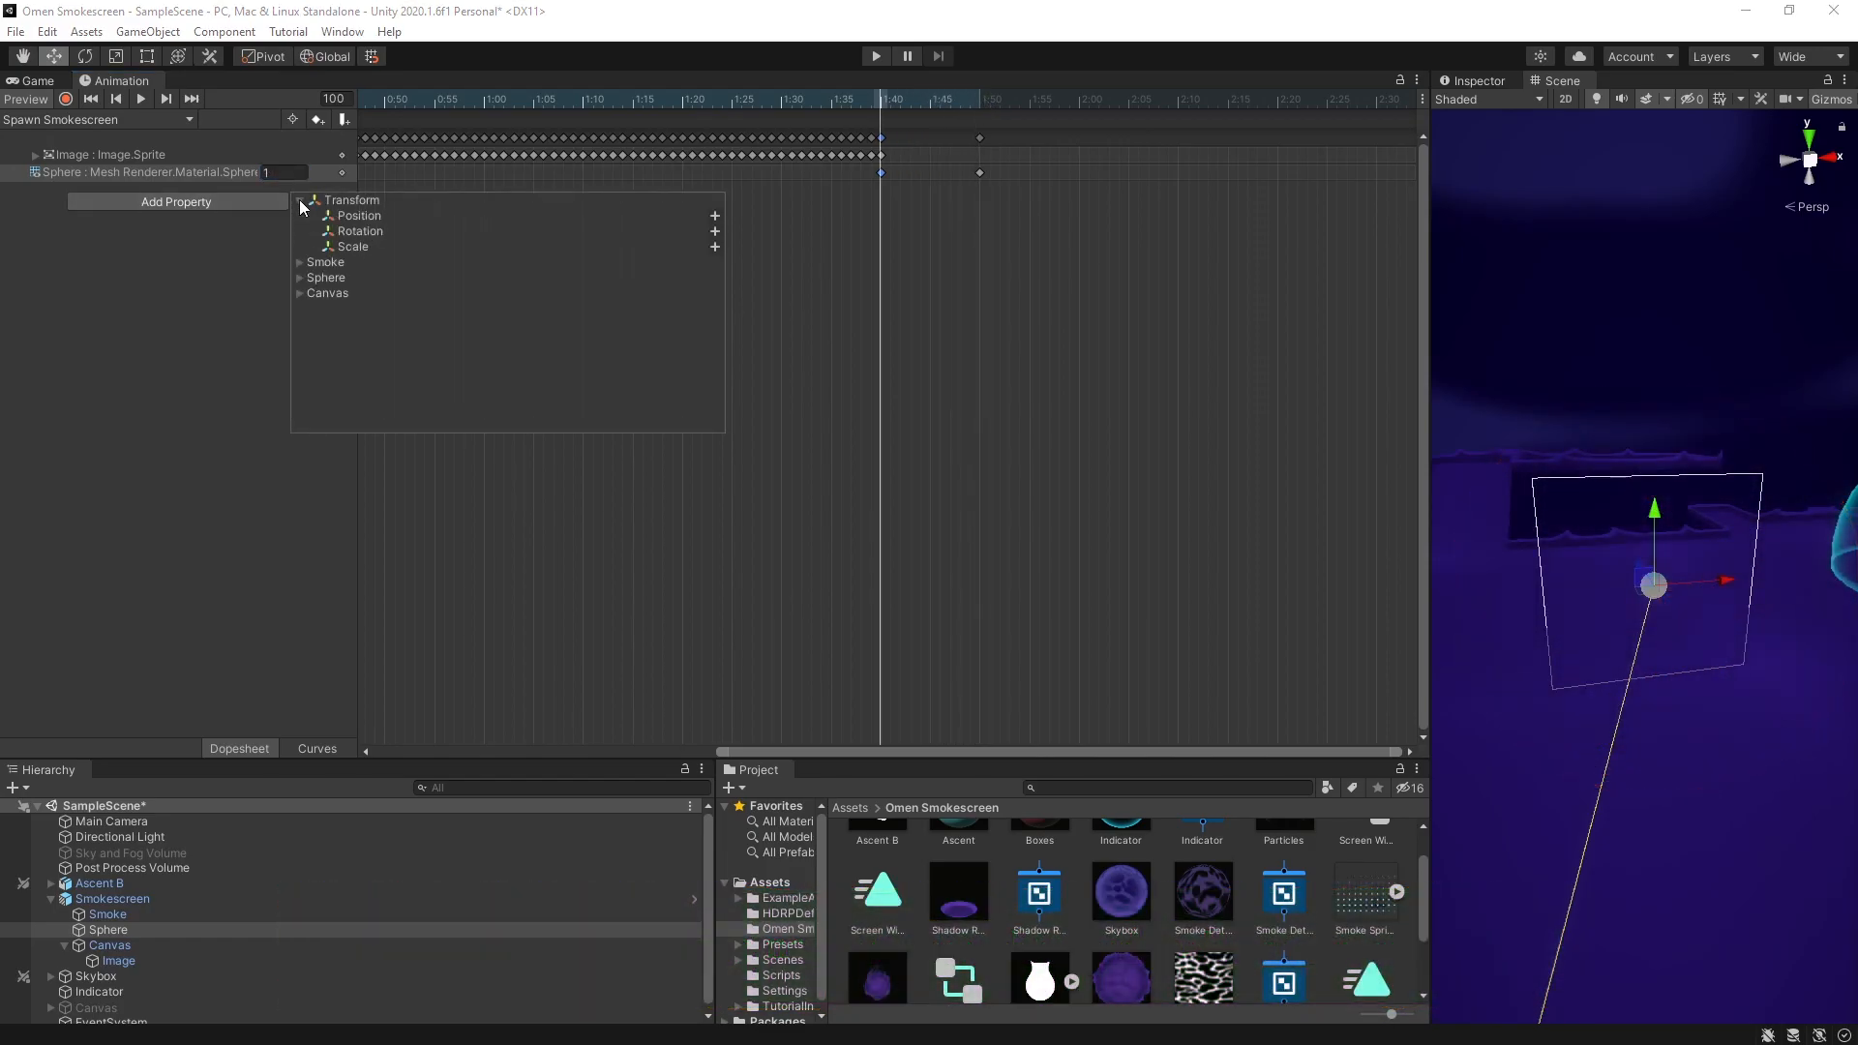
pyautogui.click(715, 247)
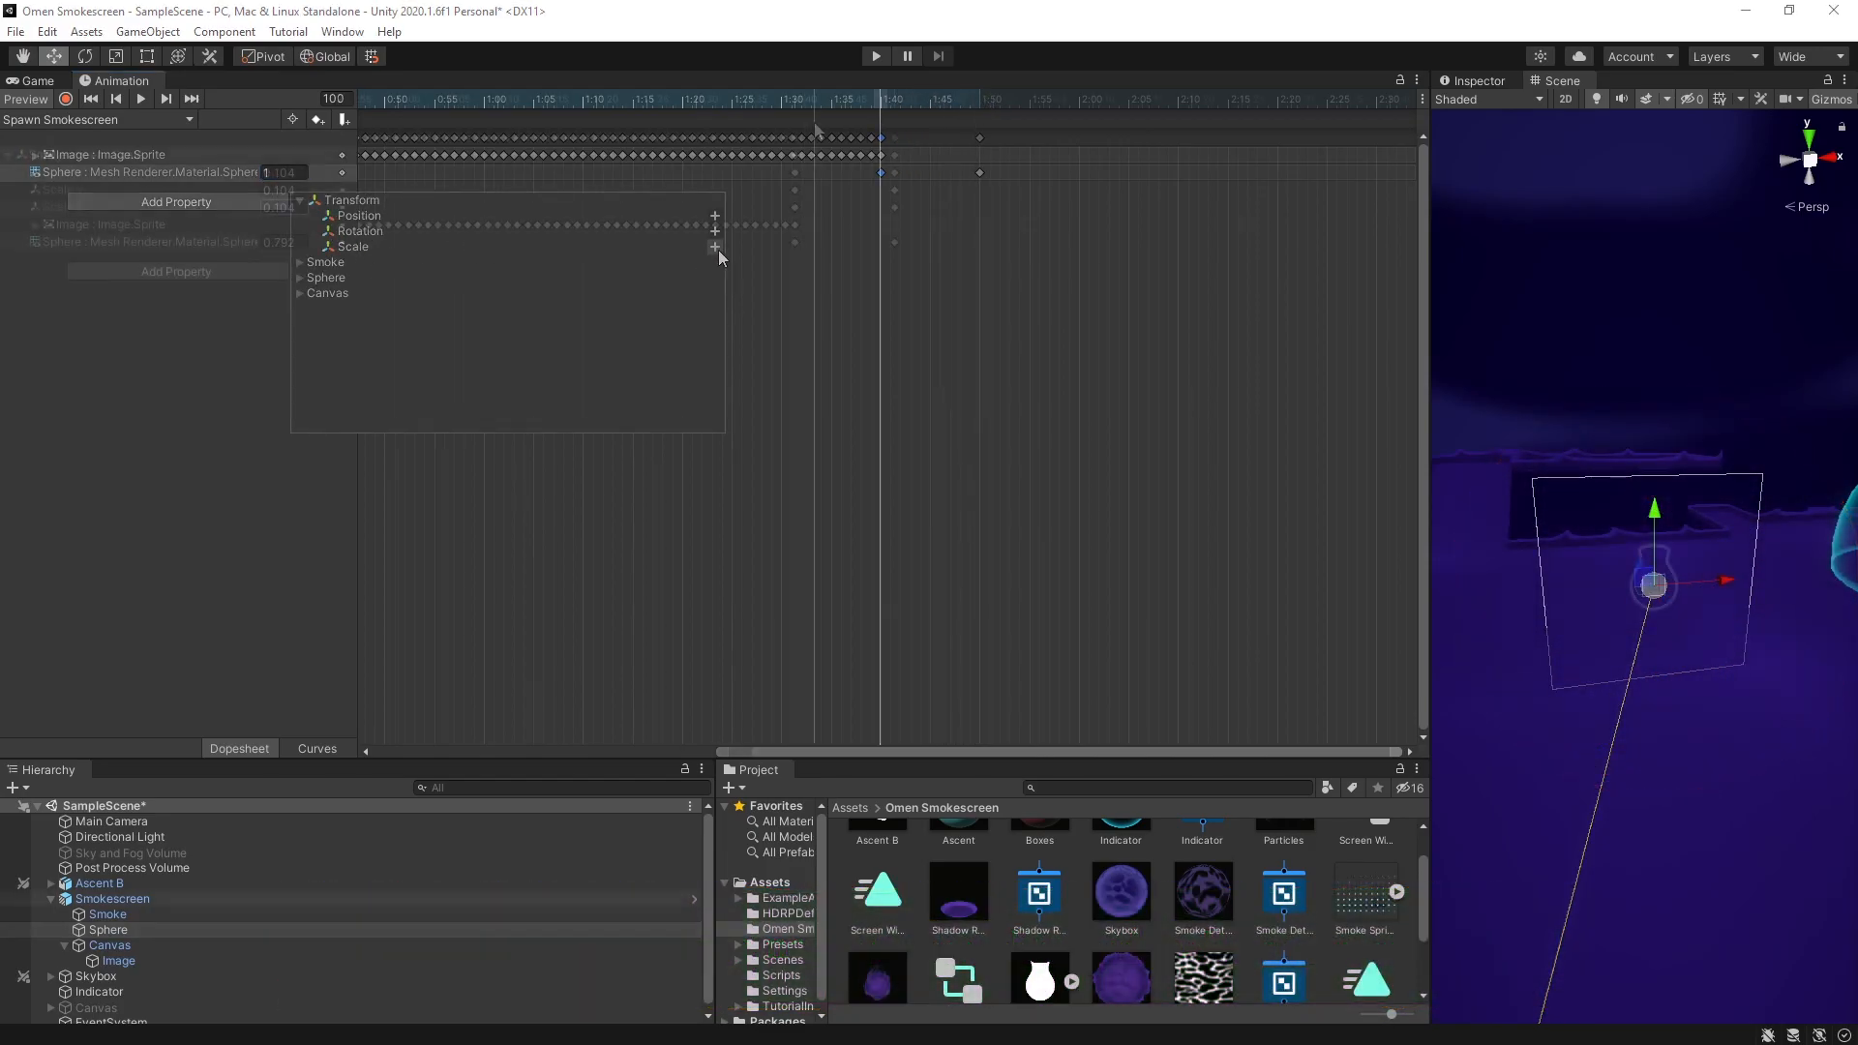
pyautogui.click(876, 105)
pyautogui.moveTo(868, 127); pyautogui.dragTo(802, 129)
# Key the Smokescreen's X, Y and Z scale to 1.1 at frame 105 and preview the spawn from frame 100 to 110
pyautogui.moveTo(802, 130); pyautogui.dragTo(845, 128)
pyautogui.click(292, 173)
pyautogui.write('1.1')
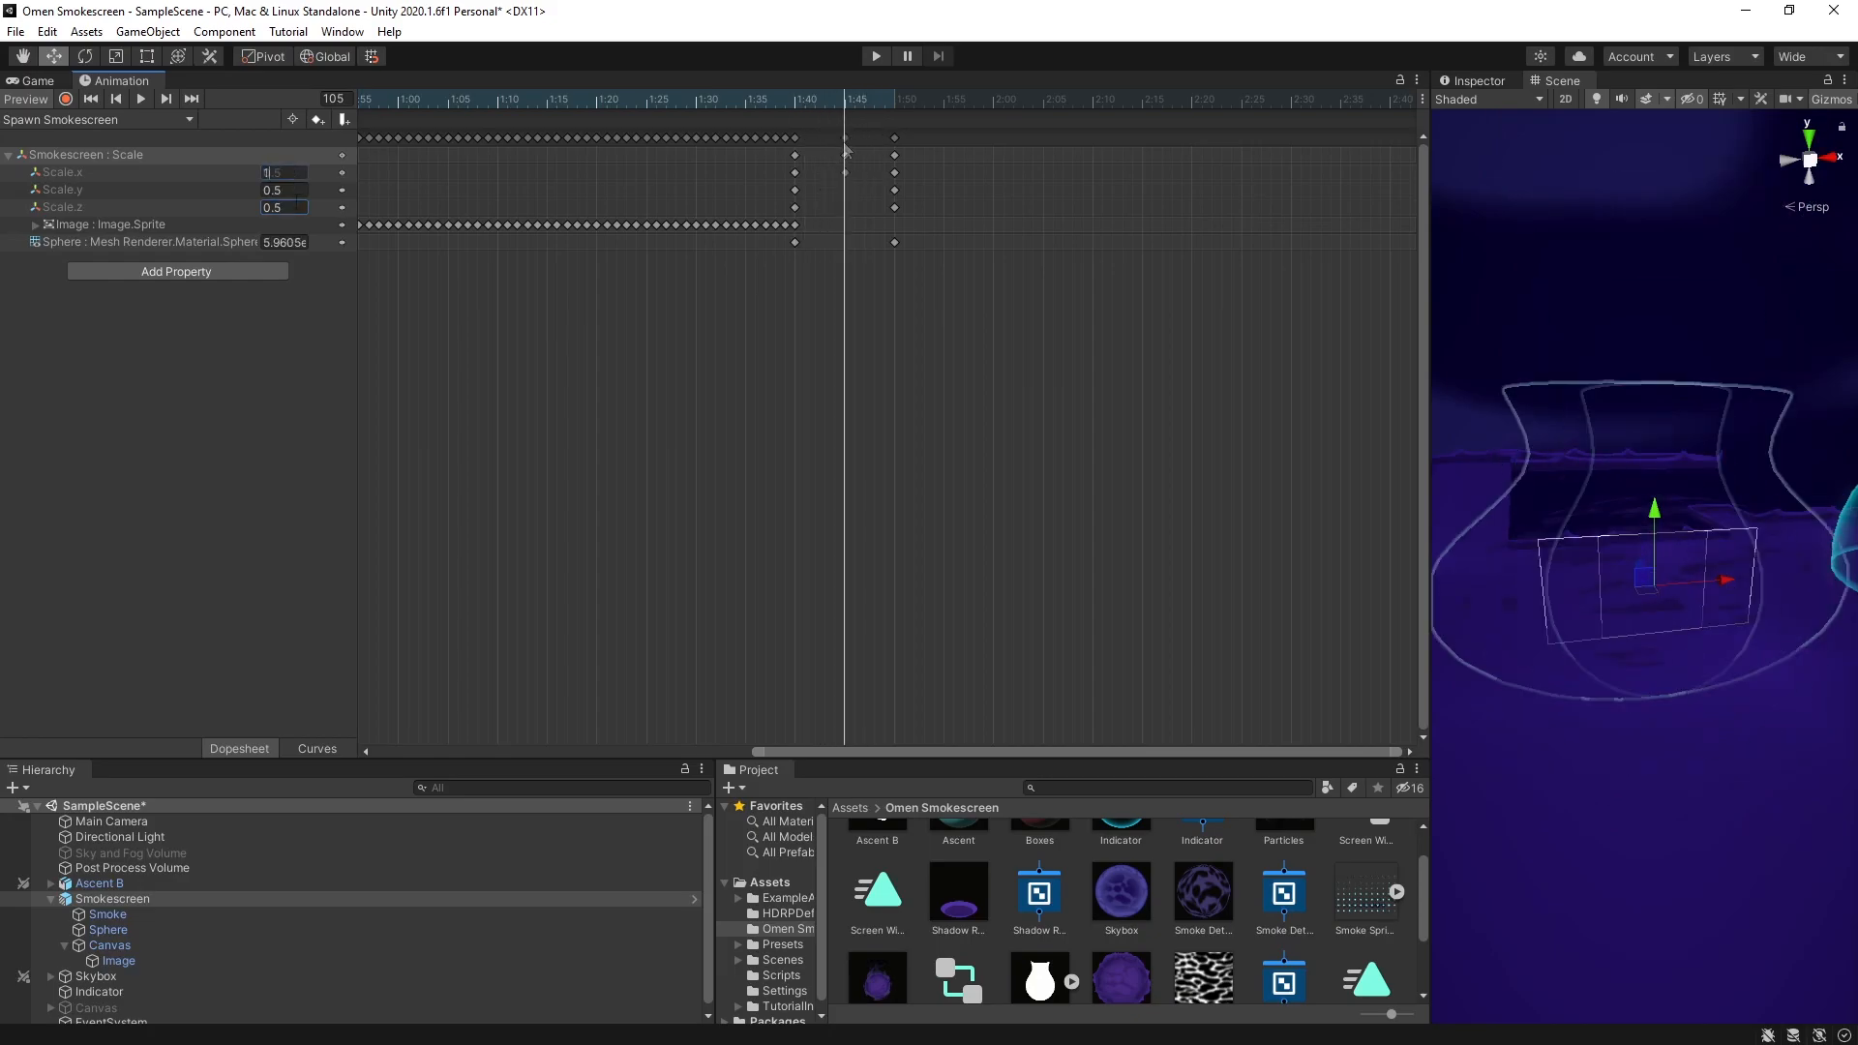
pyautogui.click(295, 190)
pyautogui.write('1.1')
pyautogui.click(296, 207)
pyautogui.write('1.1')
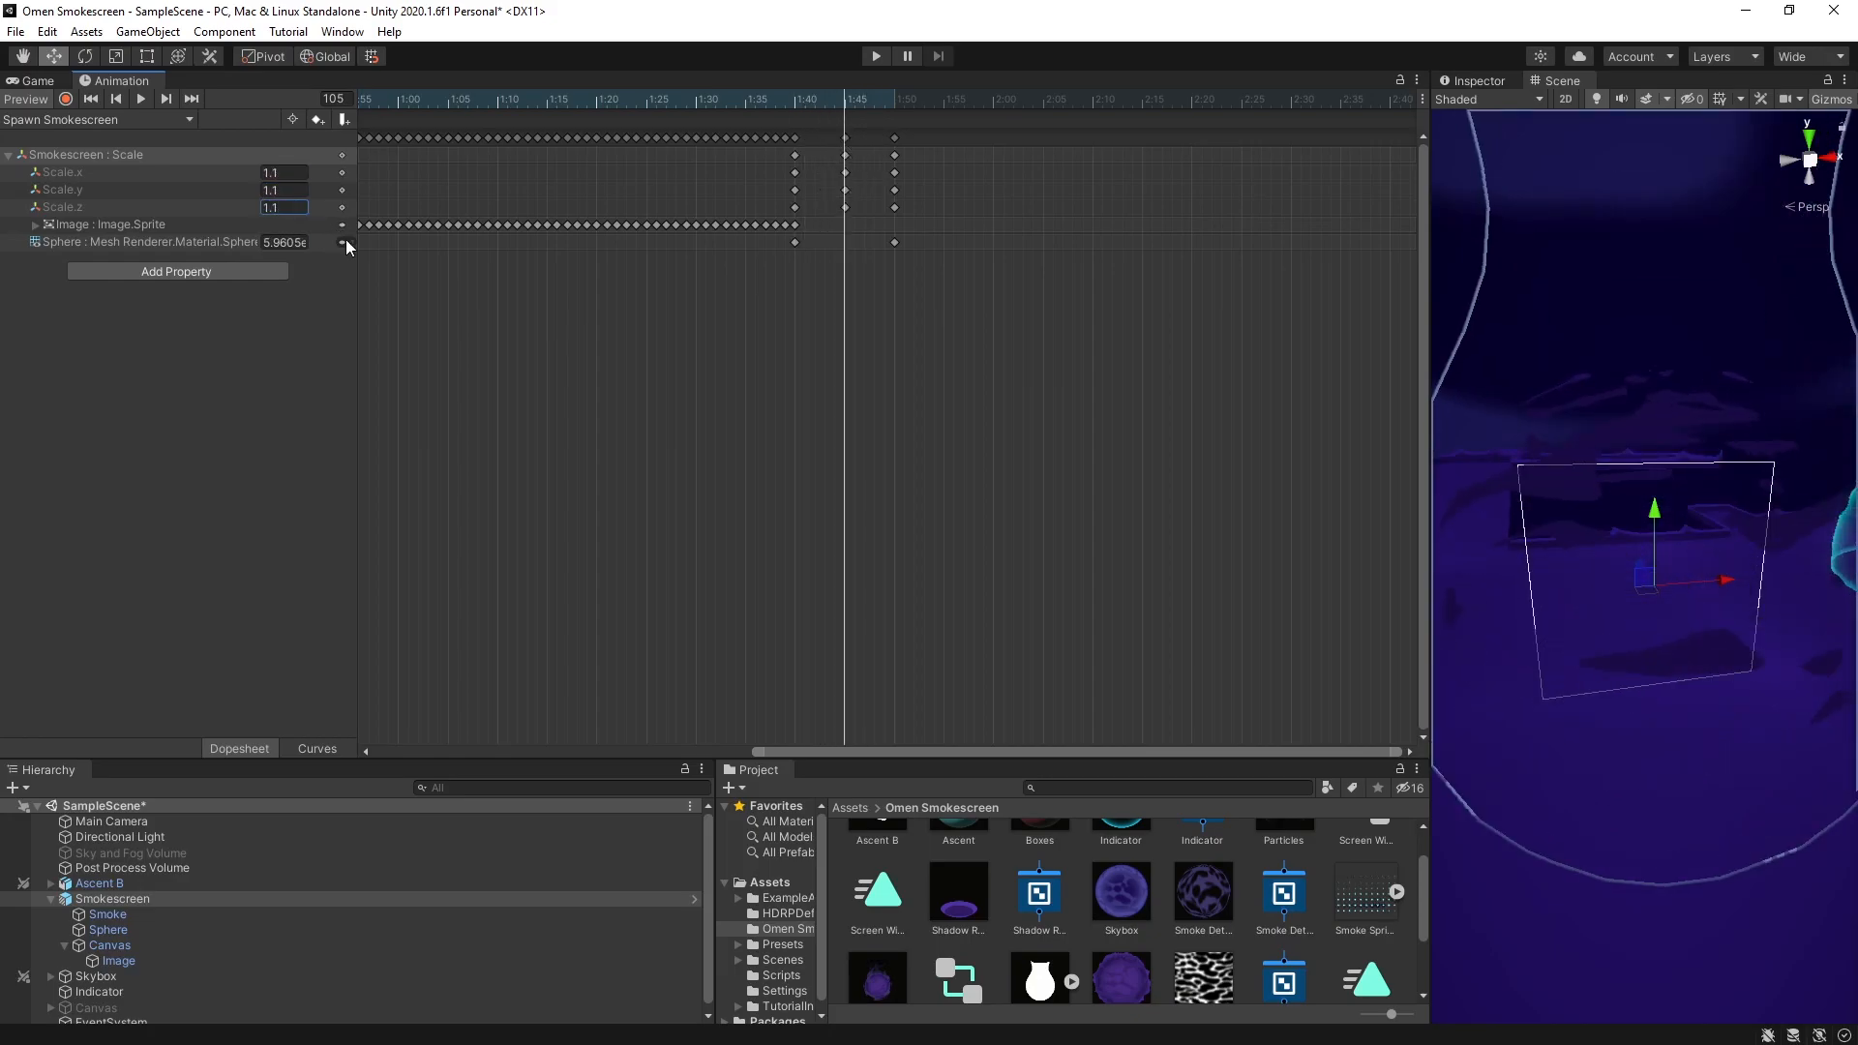
pyautogui.click(777, 105)
pyautogui.moveTo(799, 114); pyautogui.dragTo(898, 124)
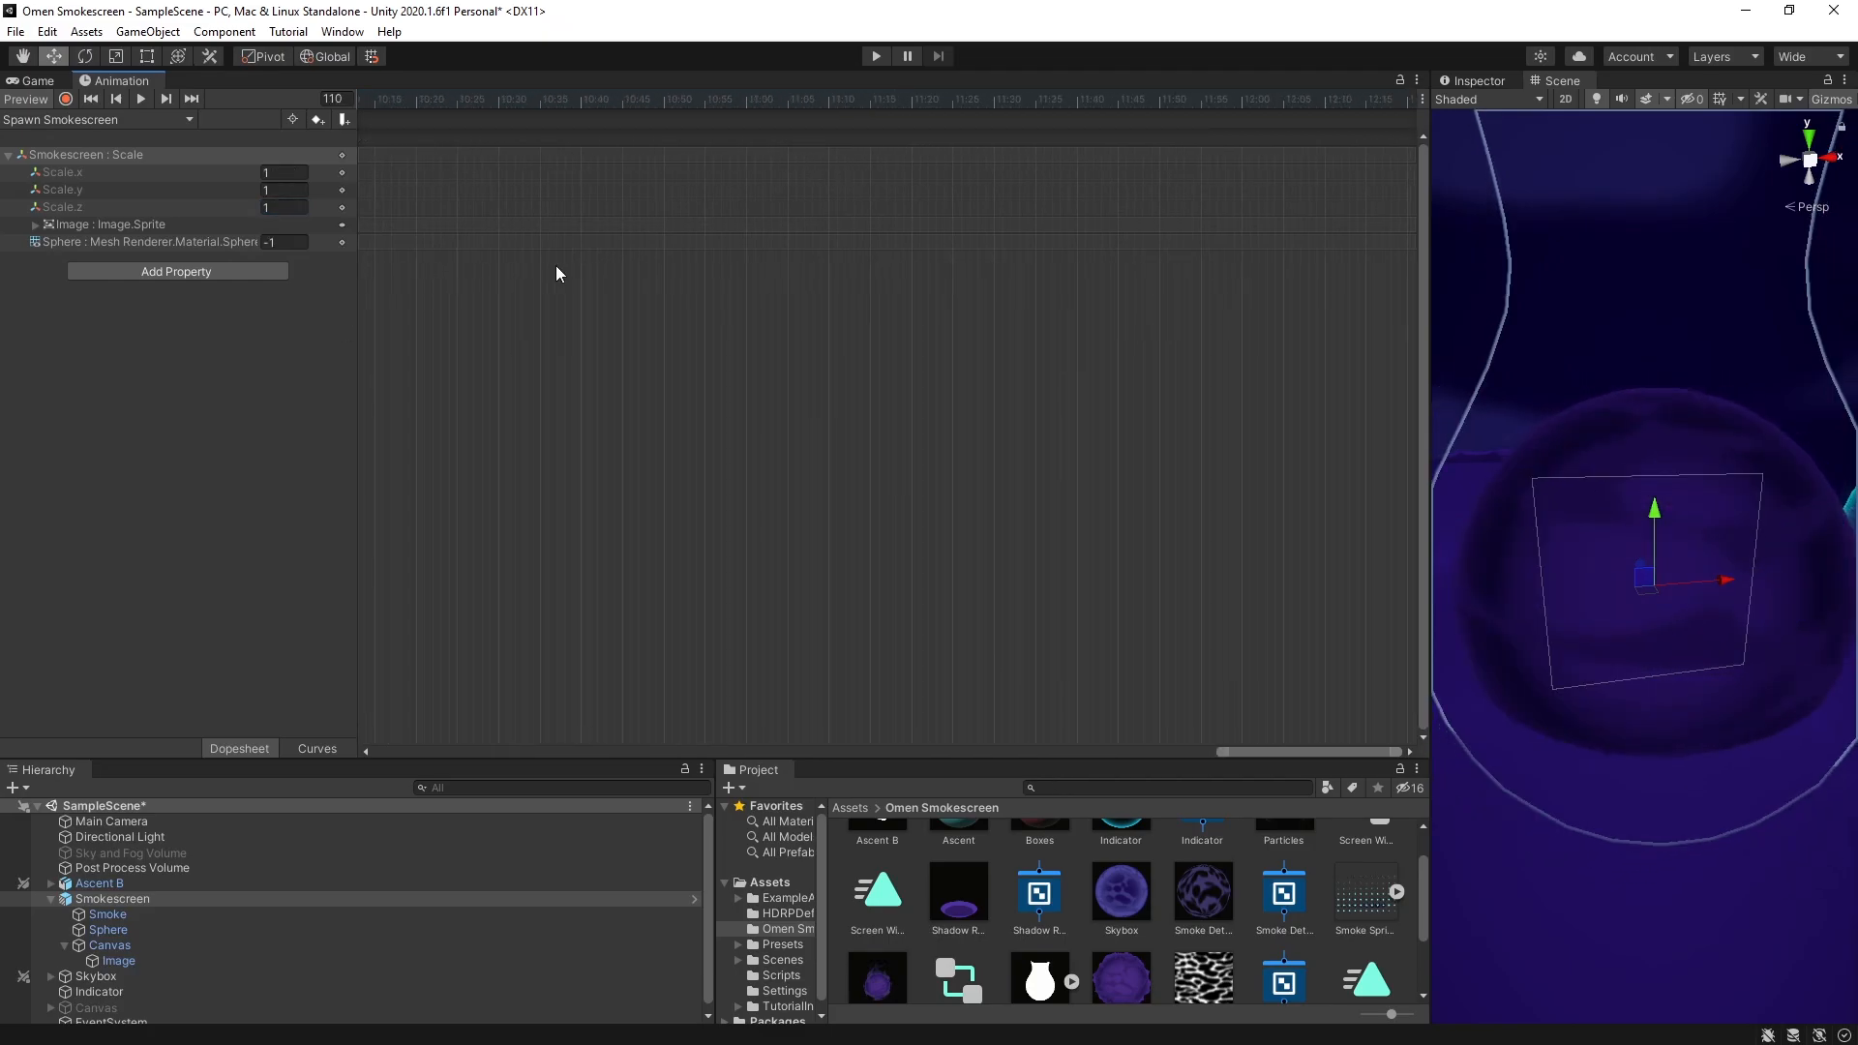
# Key Sphere_Dissolve from -1 at frame 710 to 1 at frame 720, and Scale X and Z from 1 to 1.2 over those frames
pyautogui.click(1158, 103)
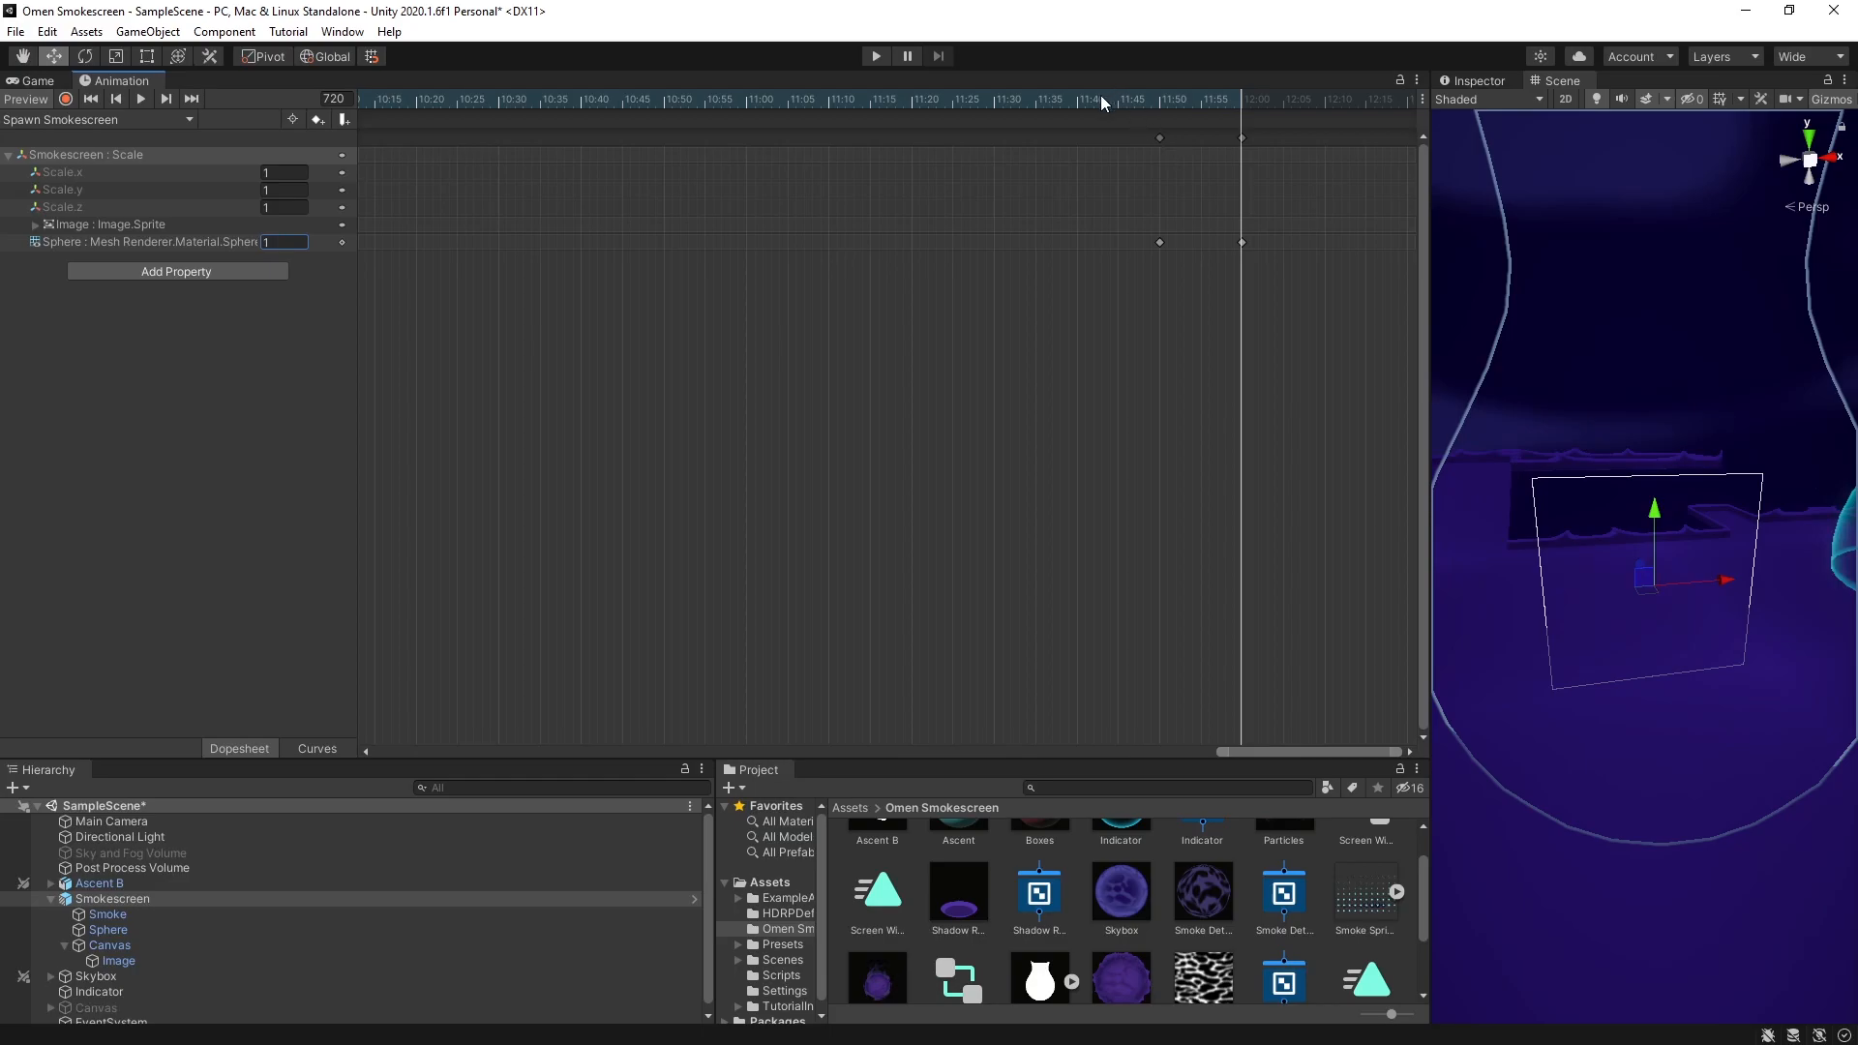
pyautogui.moveTo(1103, 96); pyautogui.dragTo(1212, 125)
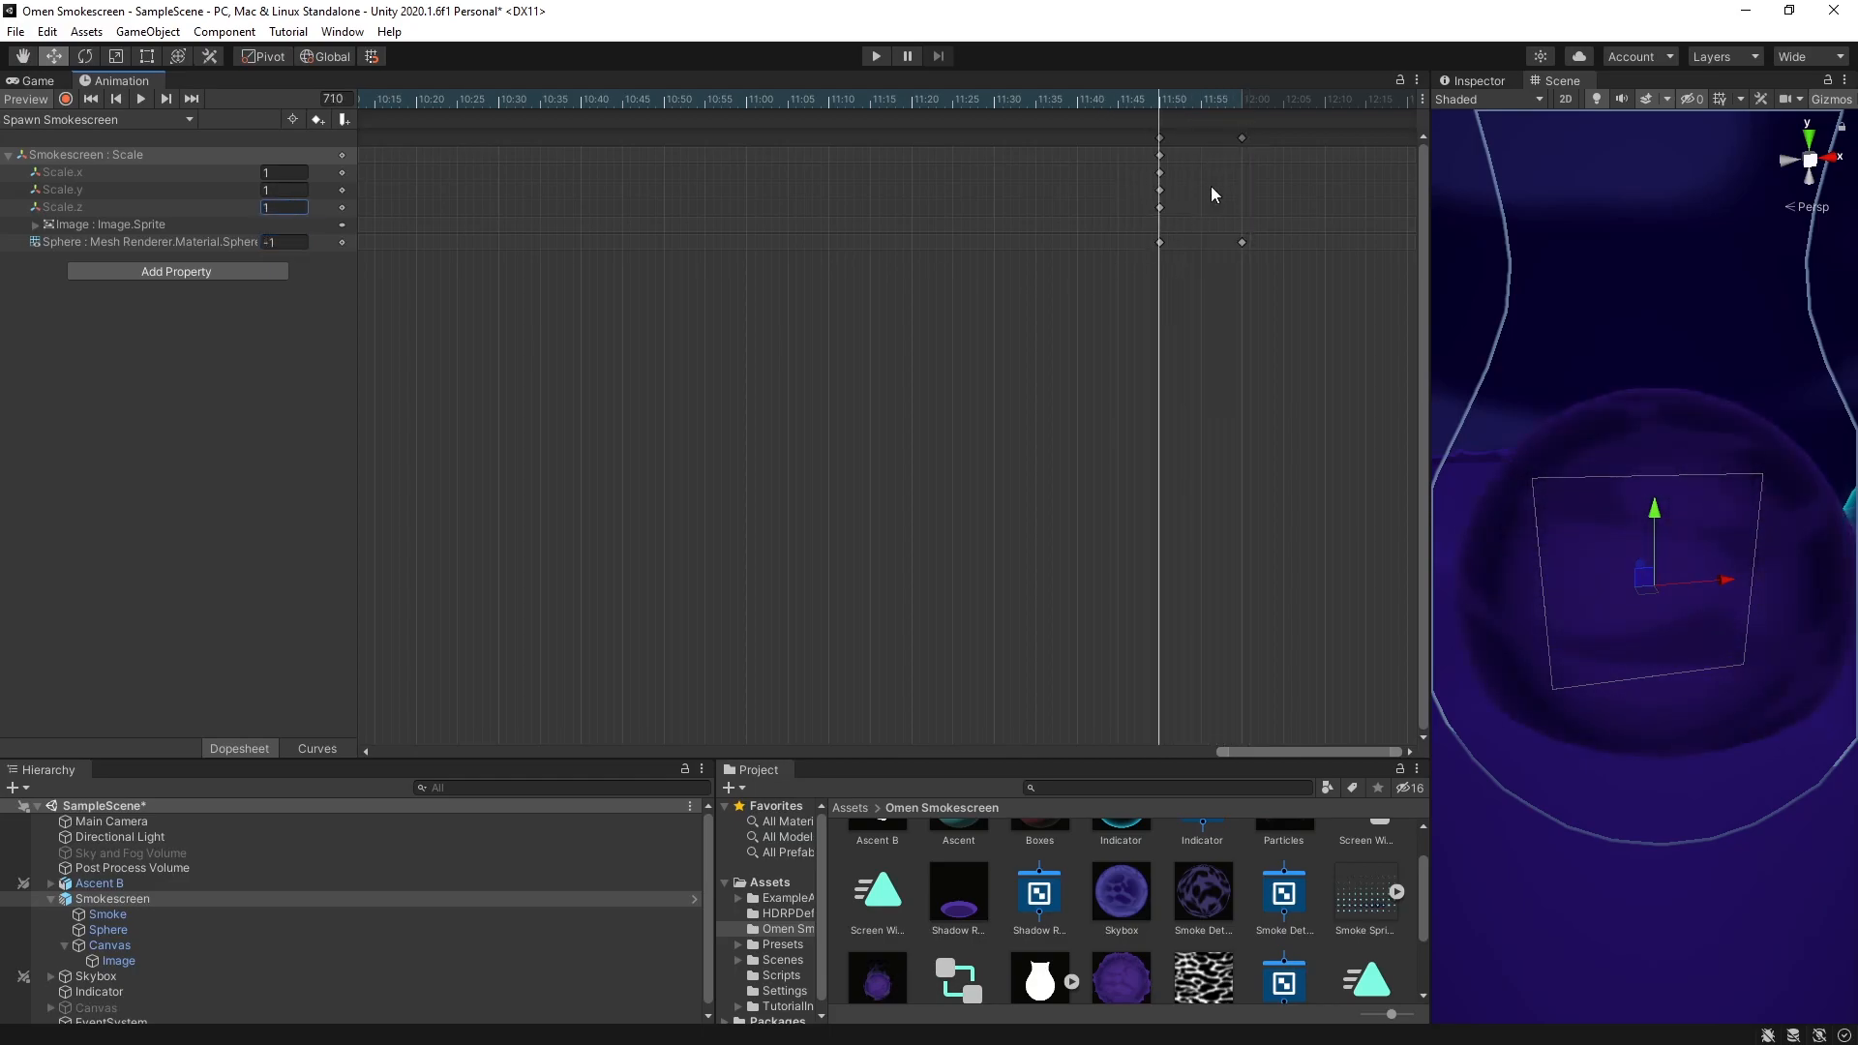
pyautogui.moveTo(1227, 106); pyautogui.dragTo(1233, 118)
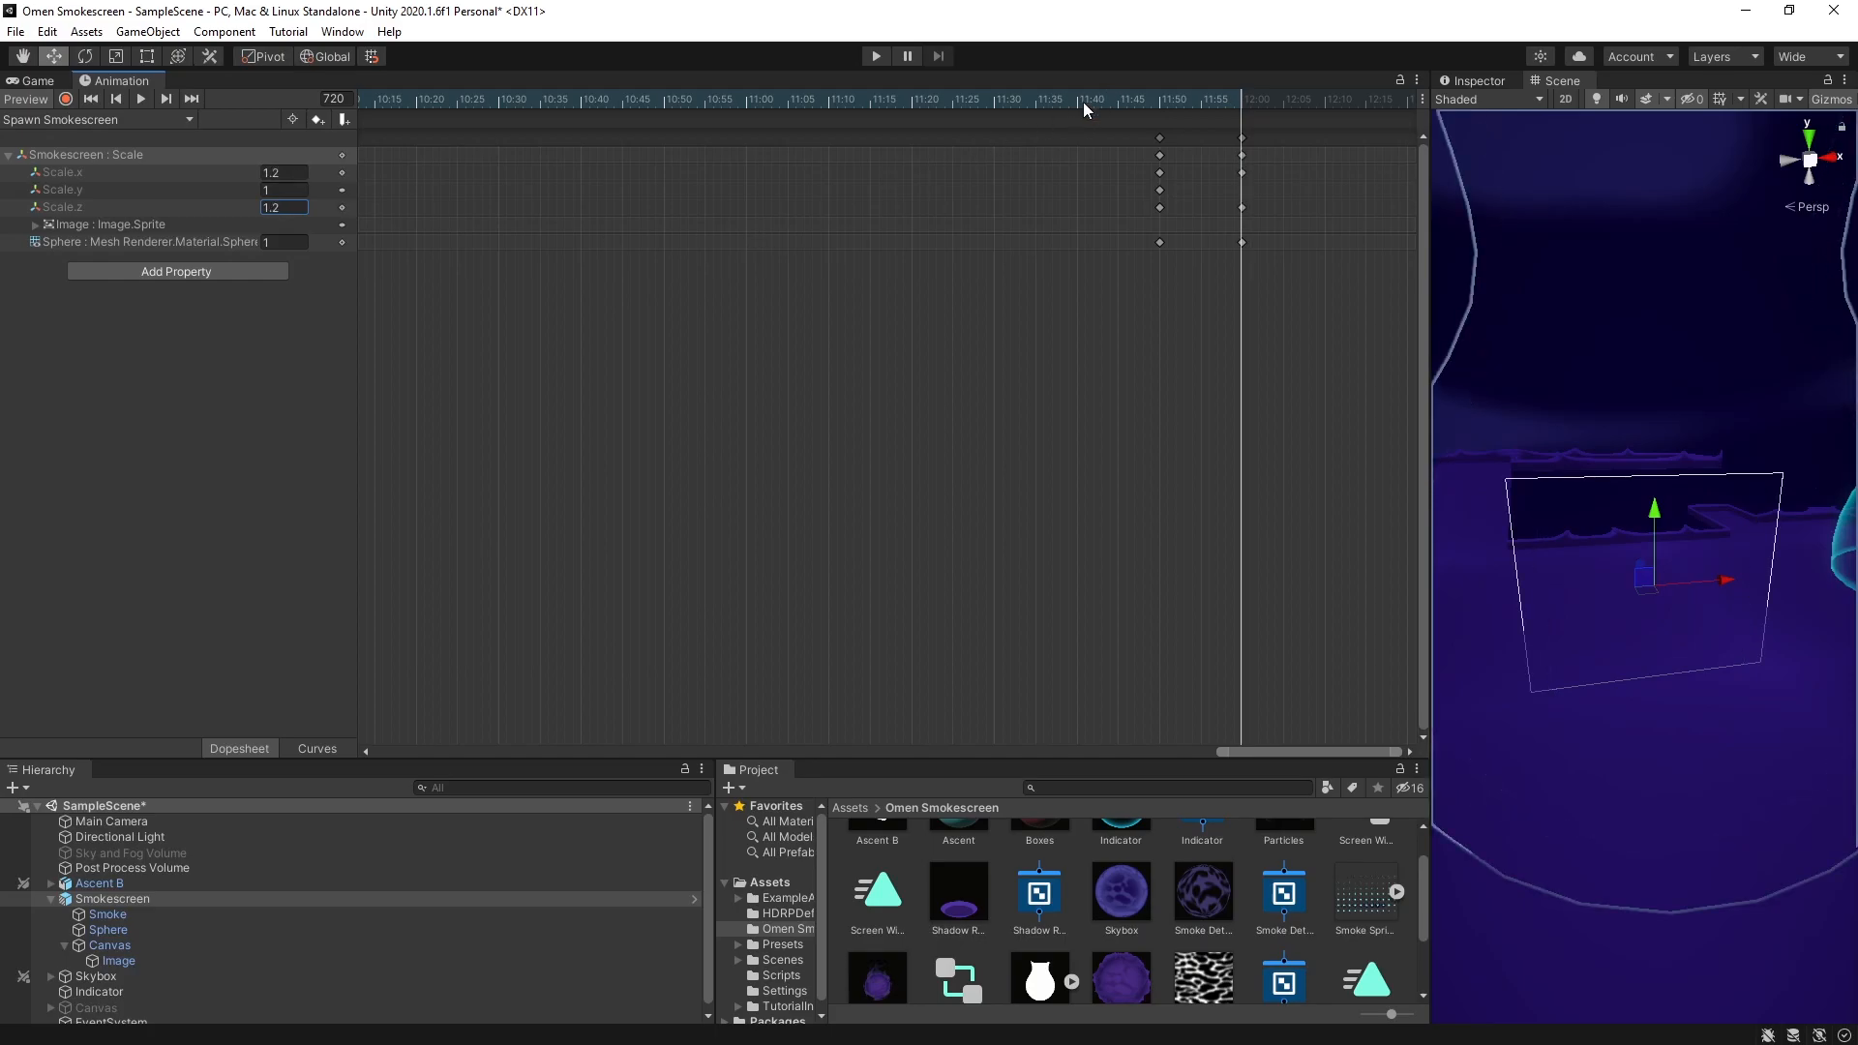
pyautogui.moveTo(1083, 102); pyautogui.dragTo(1243, 128)
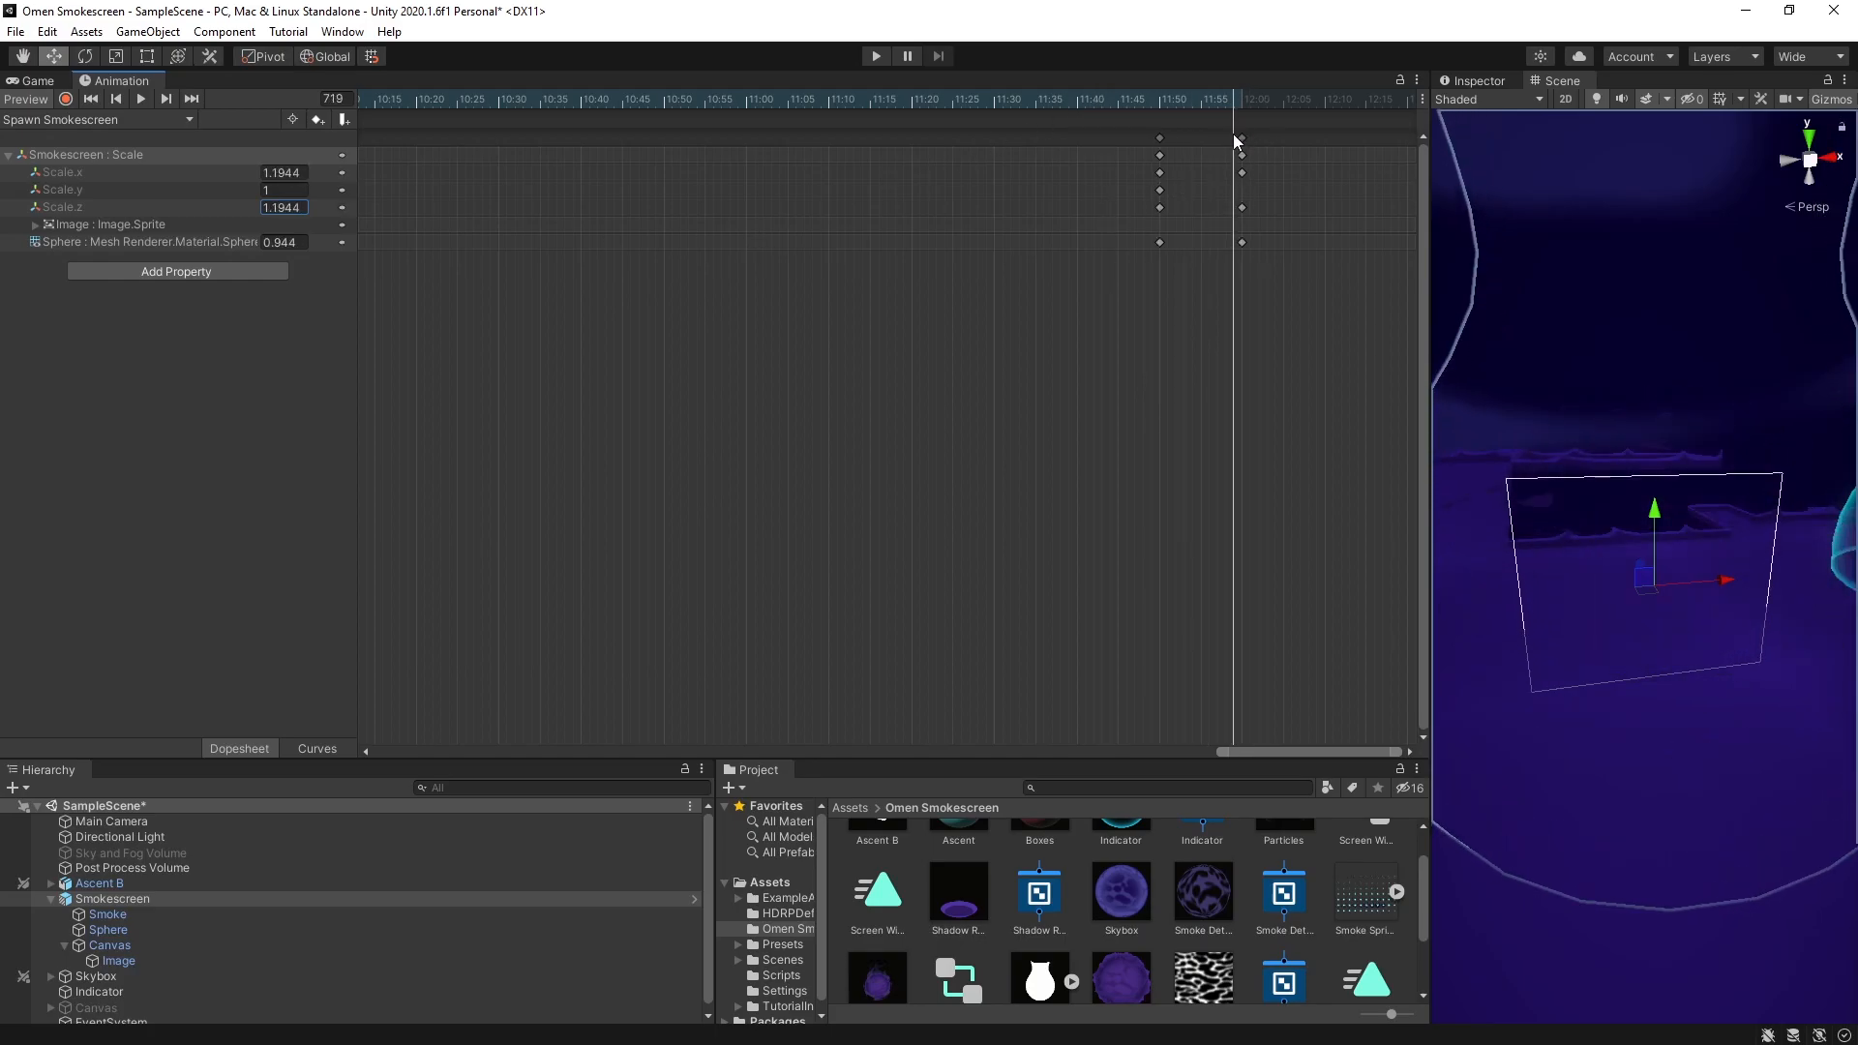